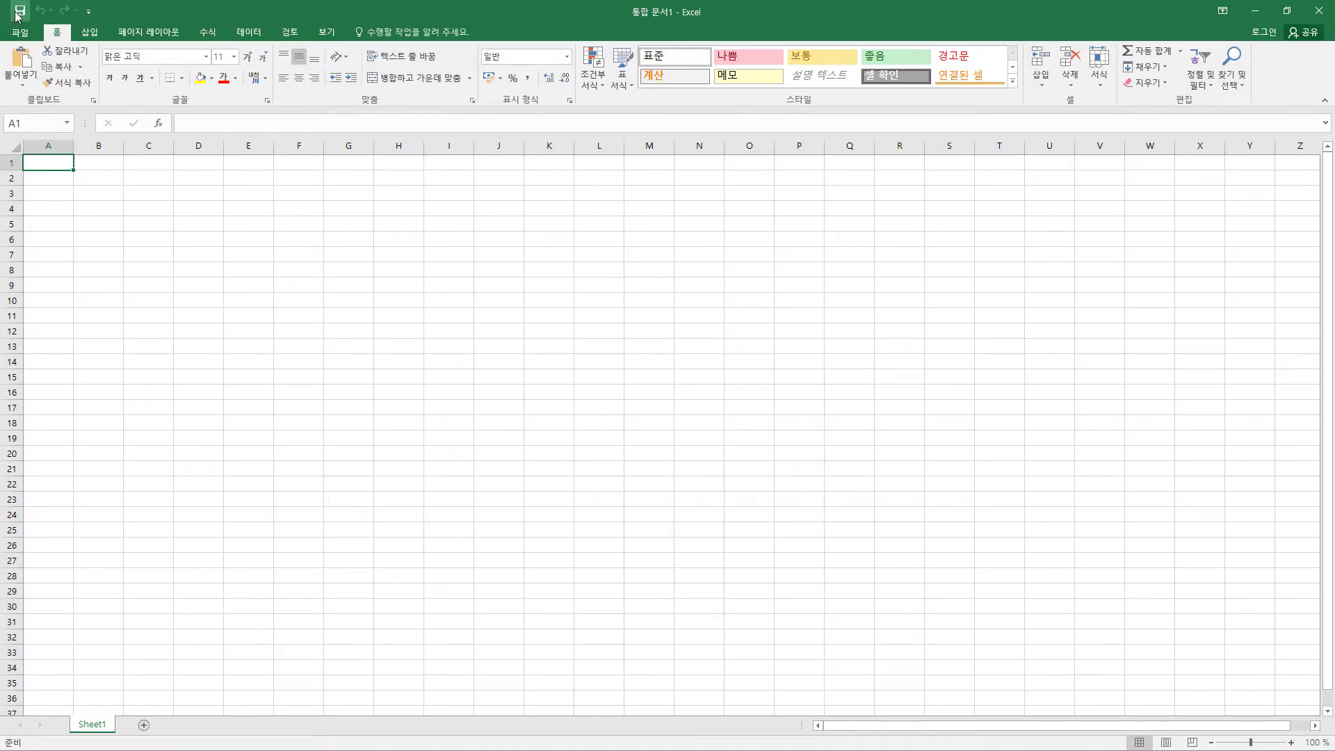
- Save the workbook in the ITQ folder under Documents, using the examinee number and name as the file name
{"action": "left_click", "coordinate": [16, 29]}
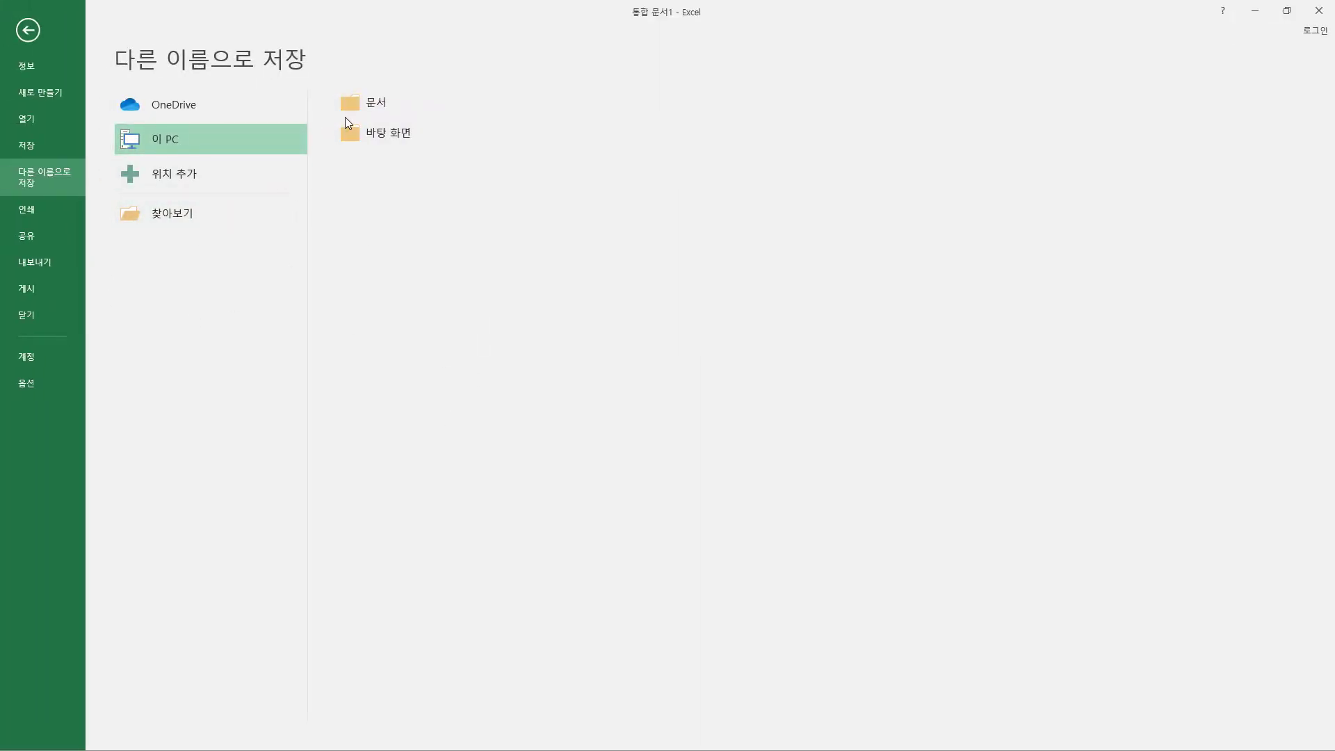
{"action": "left_click", "coordinate": [368, 104]}
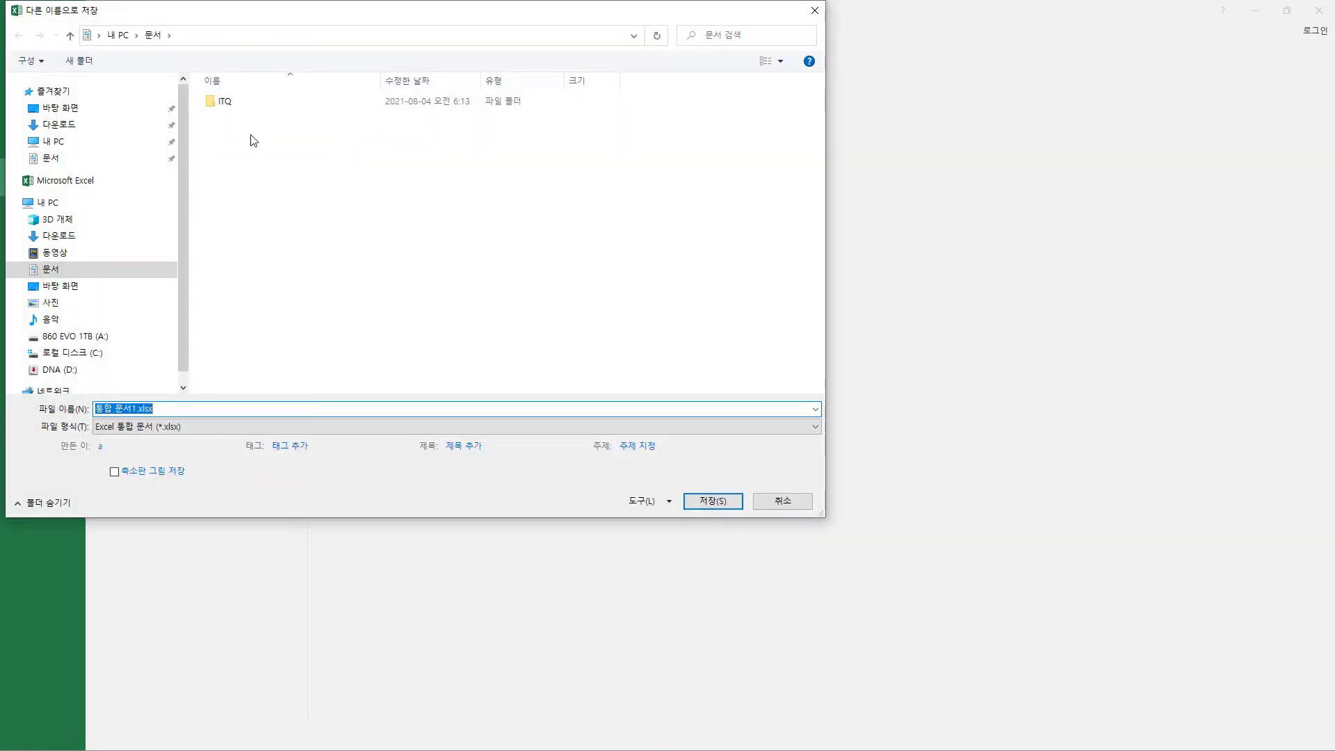
{"action": "double_click", "coordinate": [226, 102]}
{"action": "type", "text": "12345678-홍길동"}
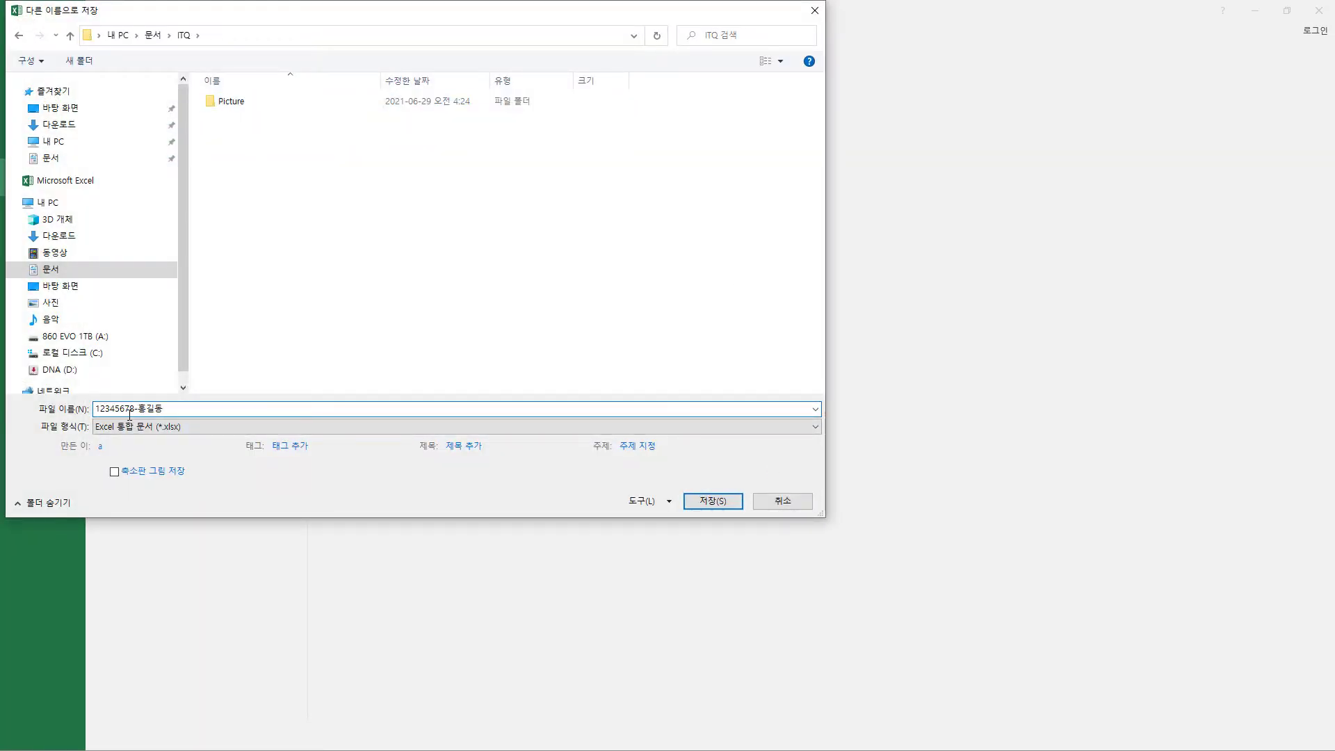
{"action": "left_click", "coordinate": [730, 502]}
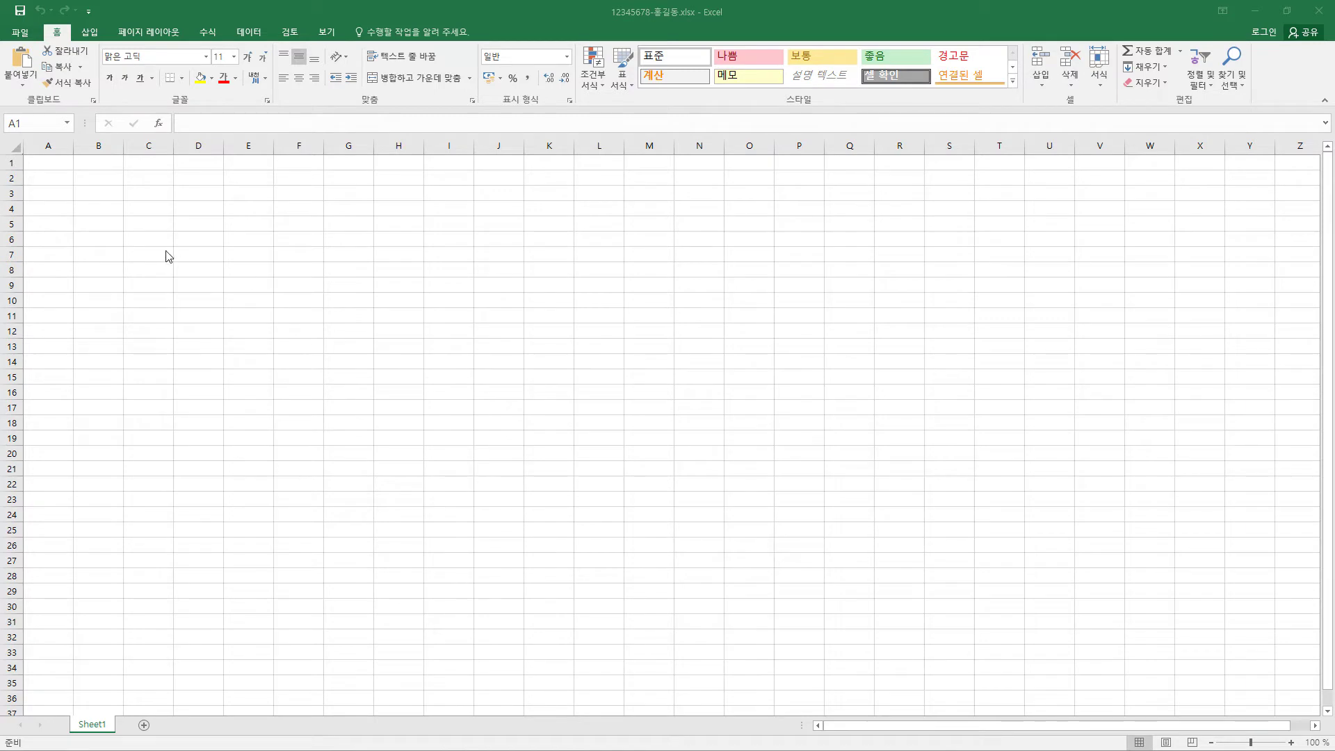
- Set the width of column A to 1
{"action": "left_click", "coordinate": [58, 147]}
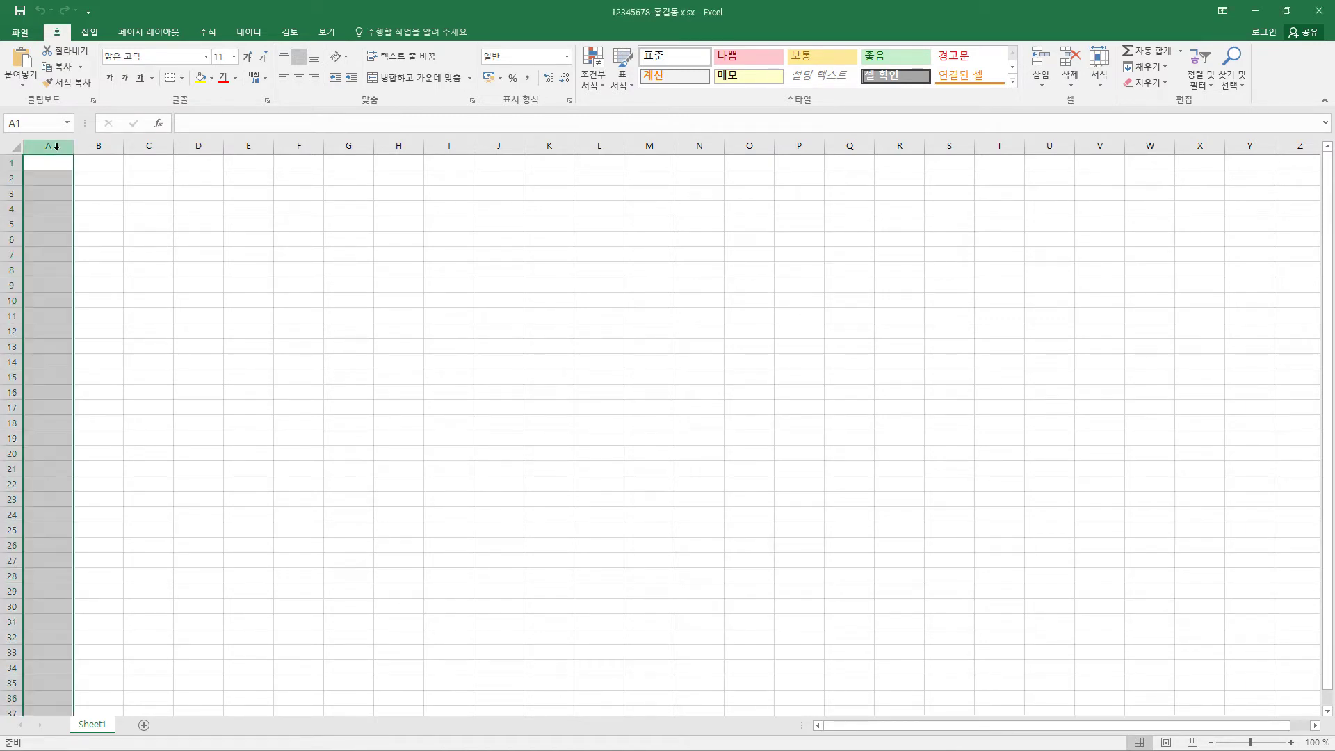
{"action": "right_click", "coordinate": [58, 148]}
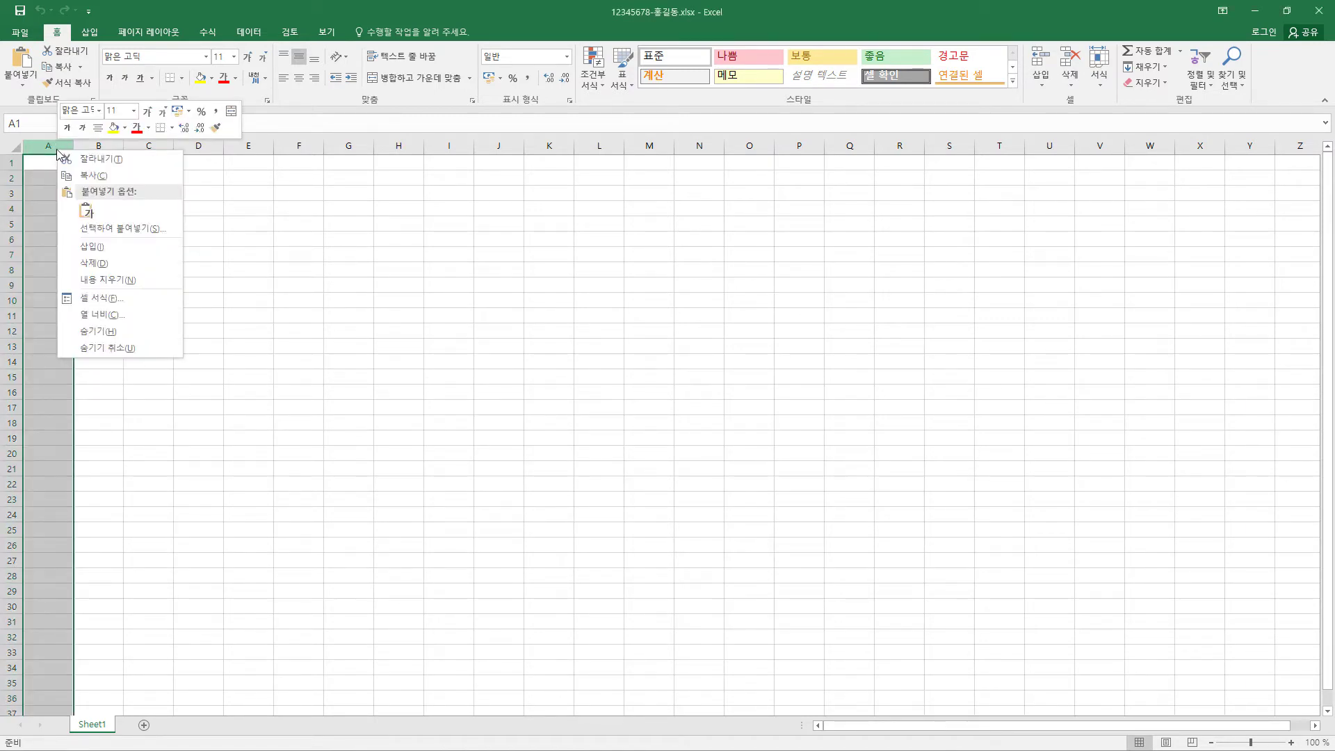
{"action": "left_click", "coordinate": [113, 315]}
{"action": "type", "text": "1"}
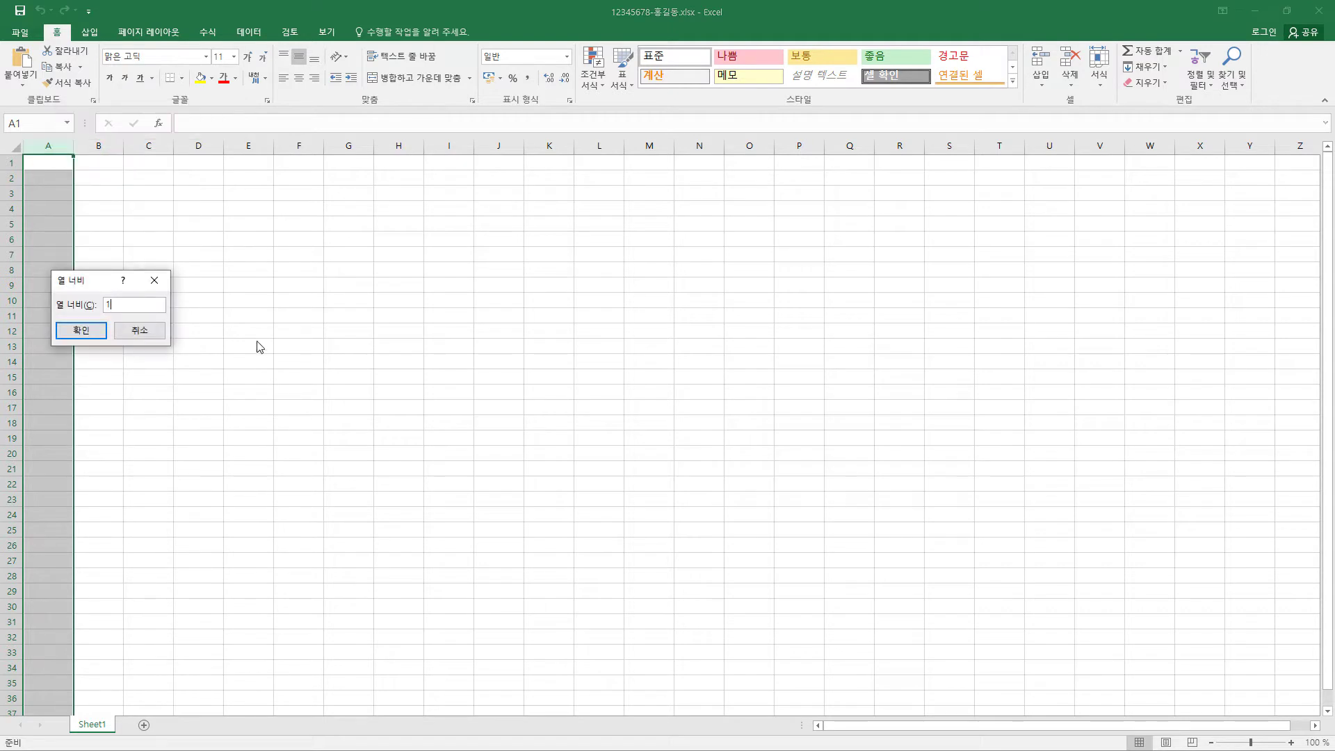
{"action": "left_click", "coordinate": [96, 339]}
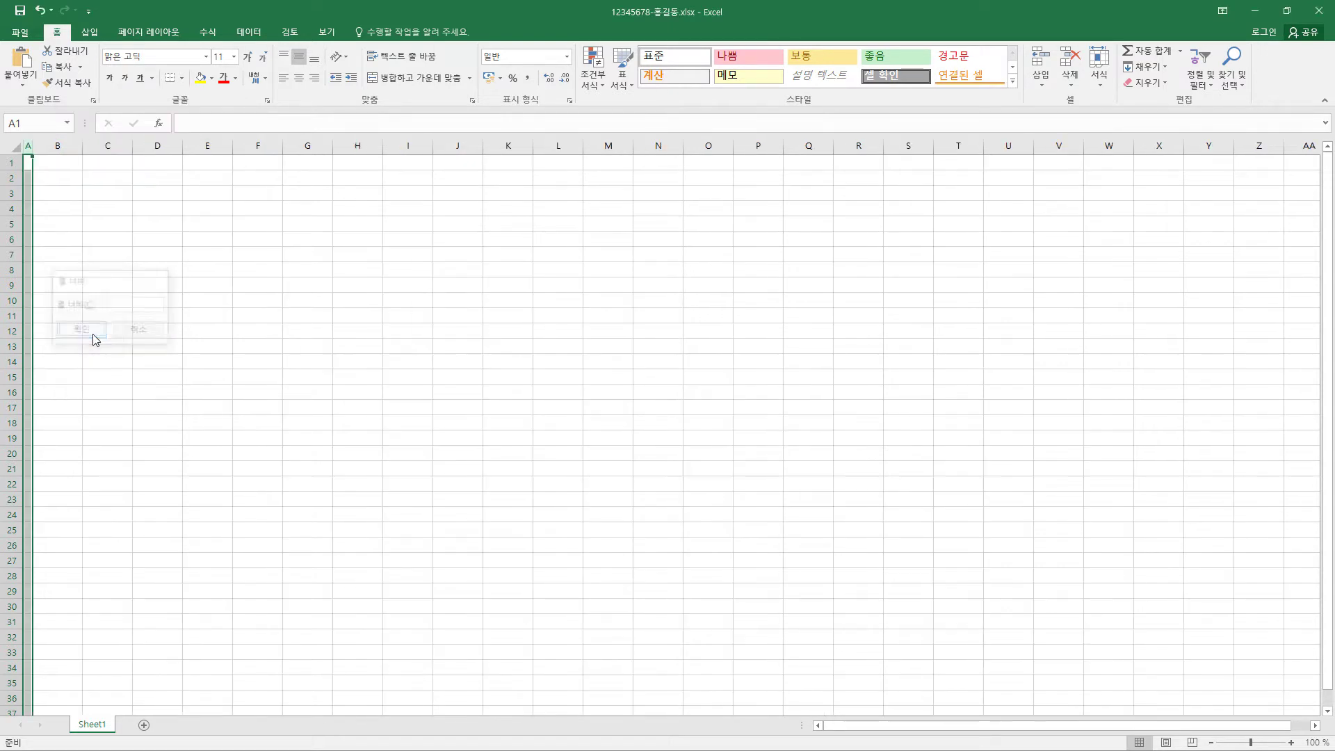
- Set the font of the whole sheet to 굴림, size 11
{"action": "left_click", "coordinate": [18, 149]}
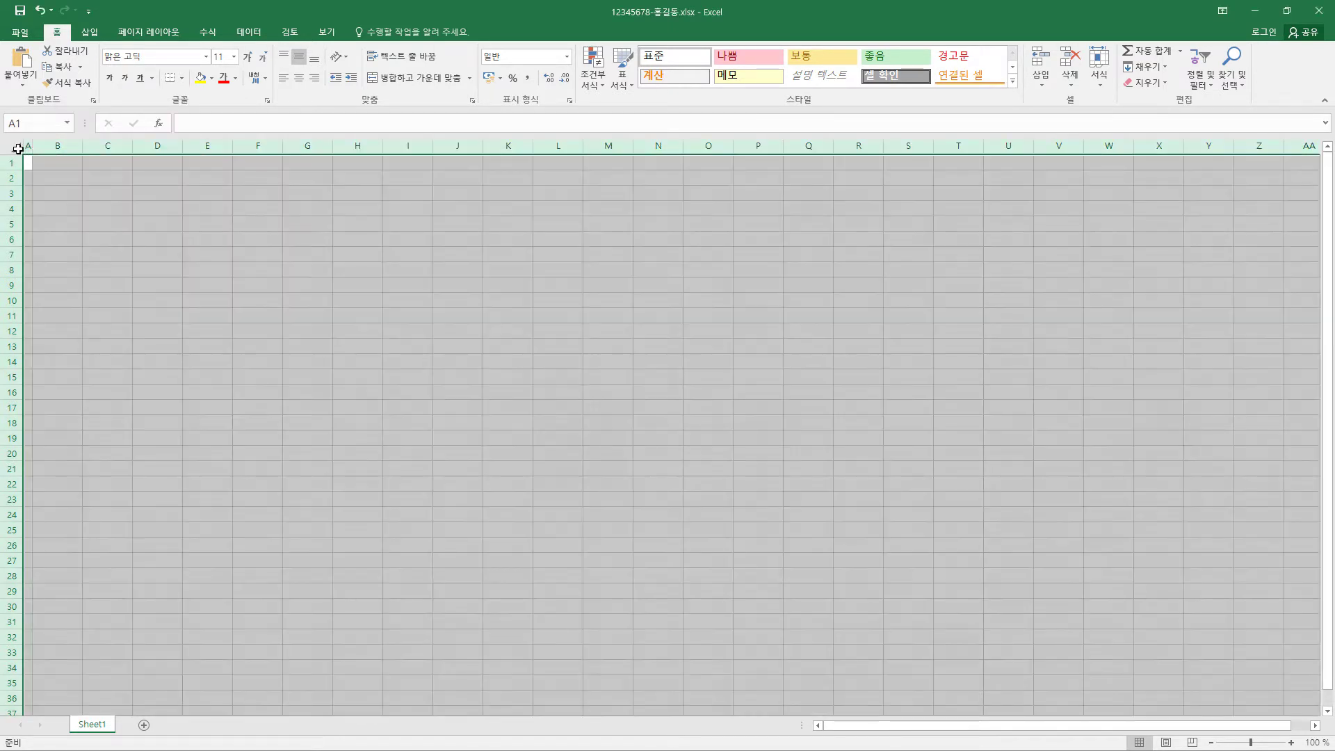
{"action": "left_click", "coordinate": [169, 62]}
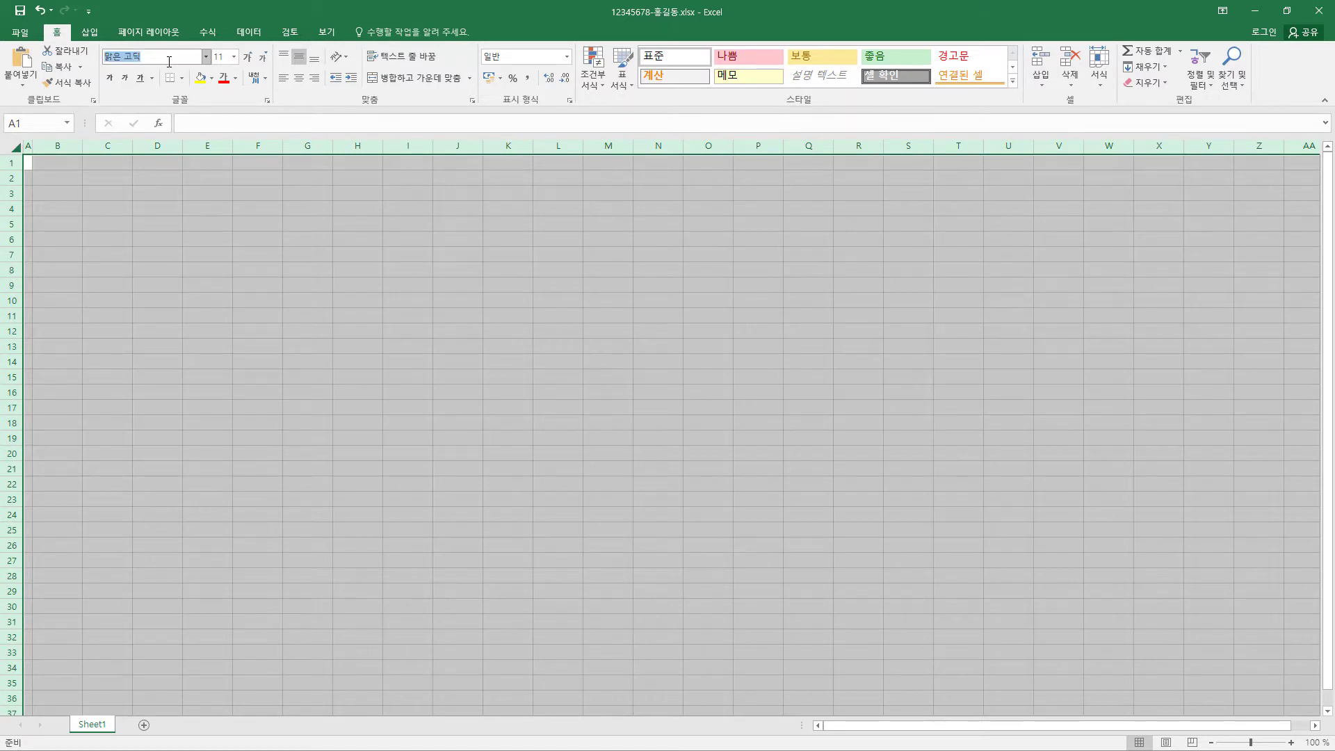
{"action": "type", "text": "굴림"}
{"action": "key", "text": "Return"}
{"action": "left_click", "coordinate": [226, 59]}
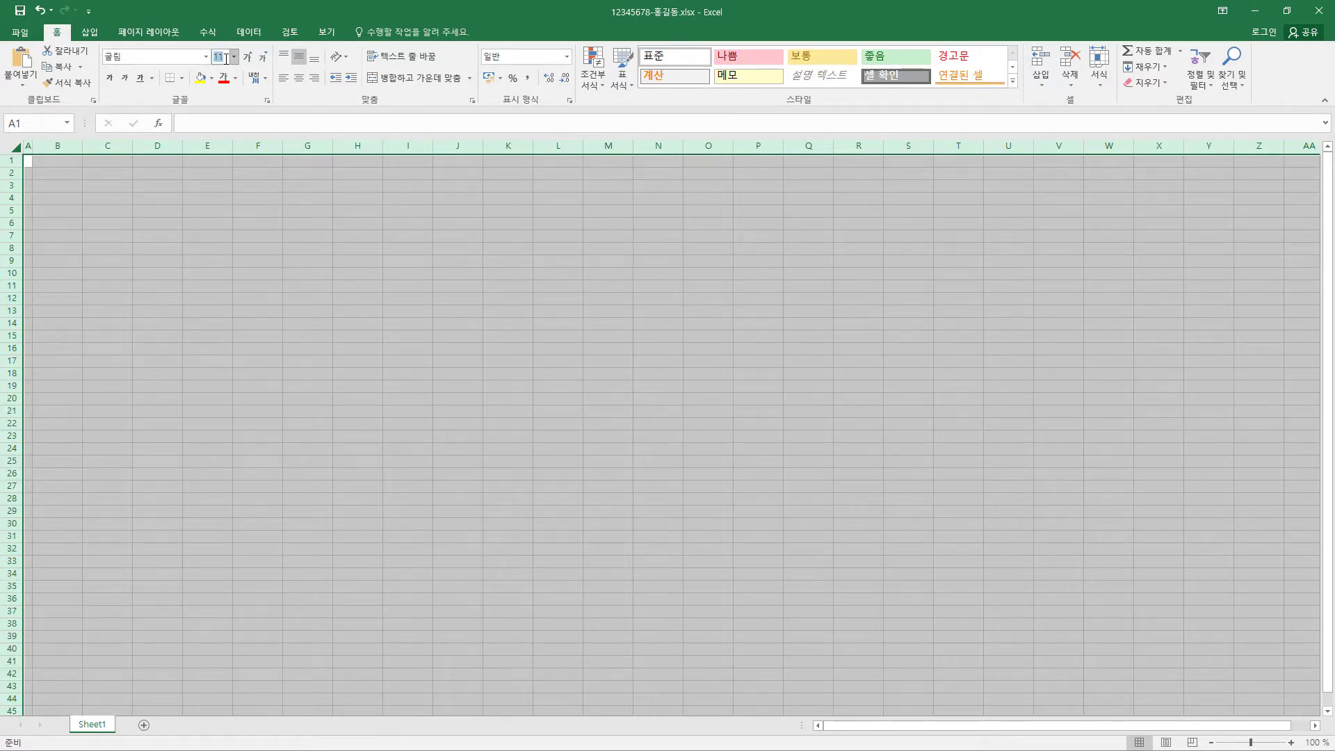
- Make the text of the whole sheet black and centre it horizontally
{"action": "left_click", "coordinate": [235, 78]}
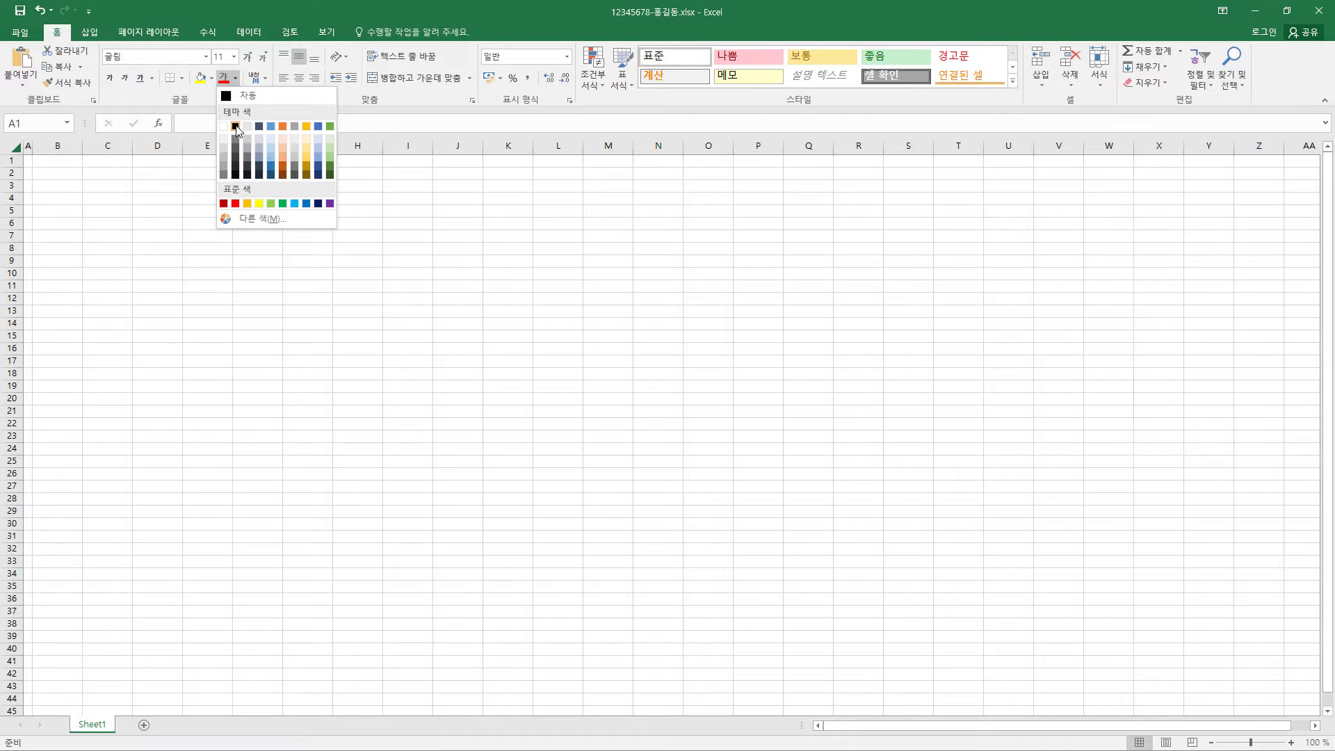
{"action": "left_click", "coordinate": [236, 127]}
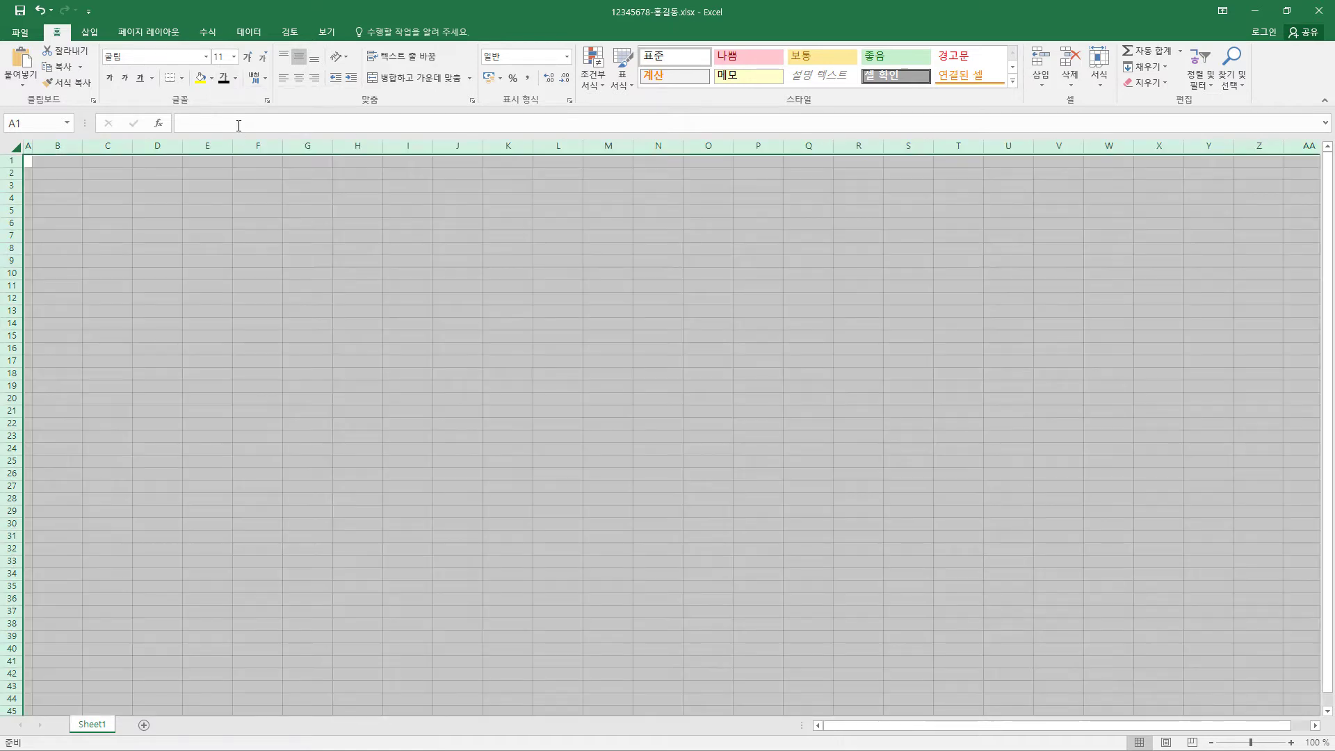
{"action": "left_click", "coordinate": [301, 78]}
{"action": "left_click", "coordinate": [57, 177]}
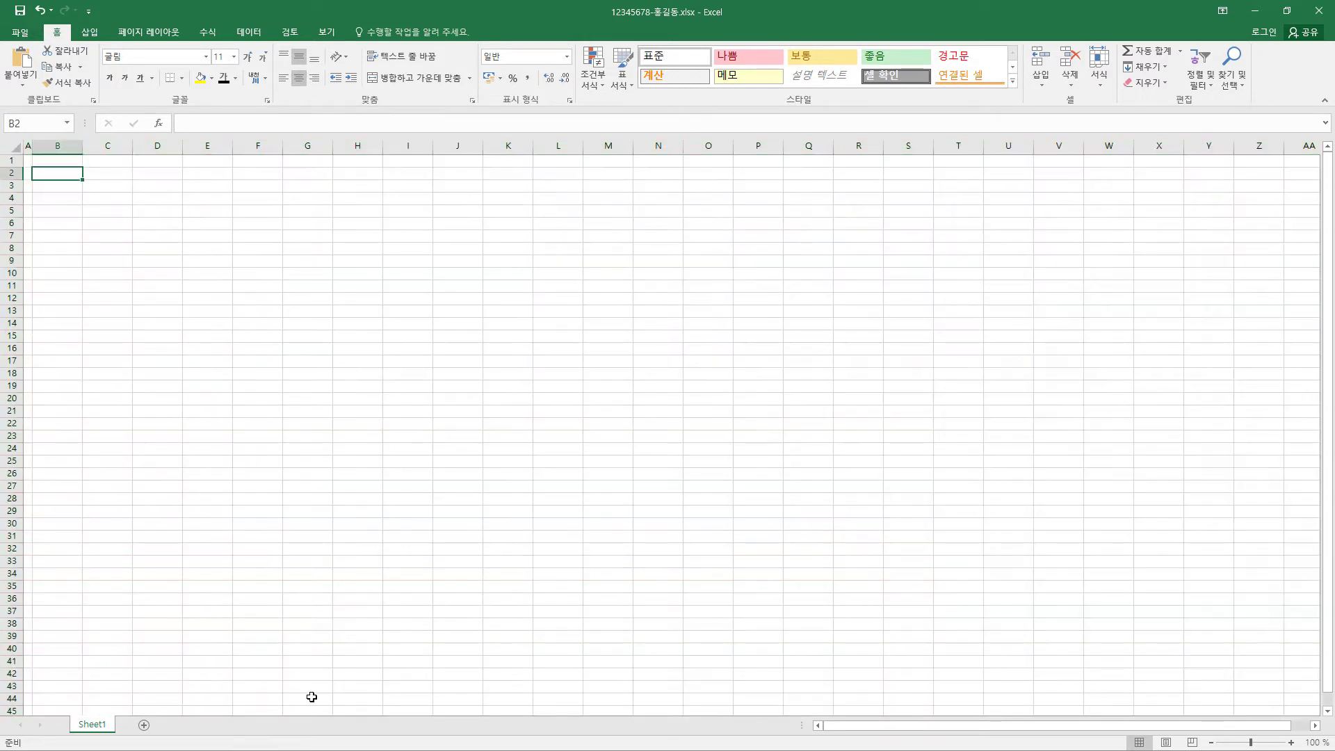
- Duplicate Sheet1 twice and rename the three sheets 제1작업, 제2작업 and 제3작업
{"action": "left_click_drag", "start_coordinate": [96, 724], "coordinate": [218, 730]}
{"action": "left_click", "coordinate": [101, 726]}
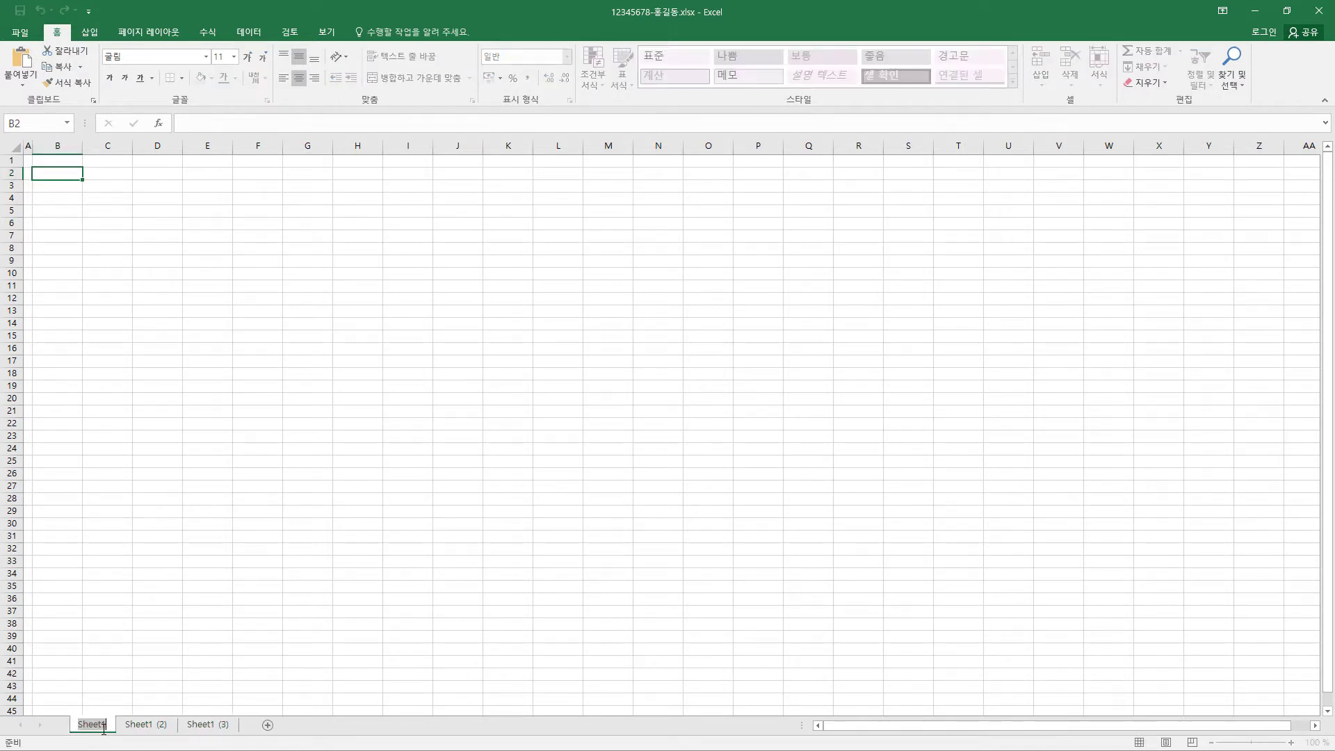
{"action": "type", "text": "제1작업"}
{"action": "key", "text": "Return"}
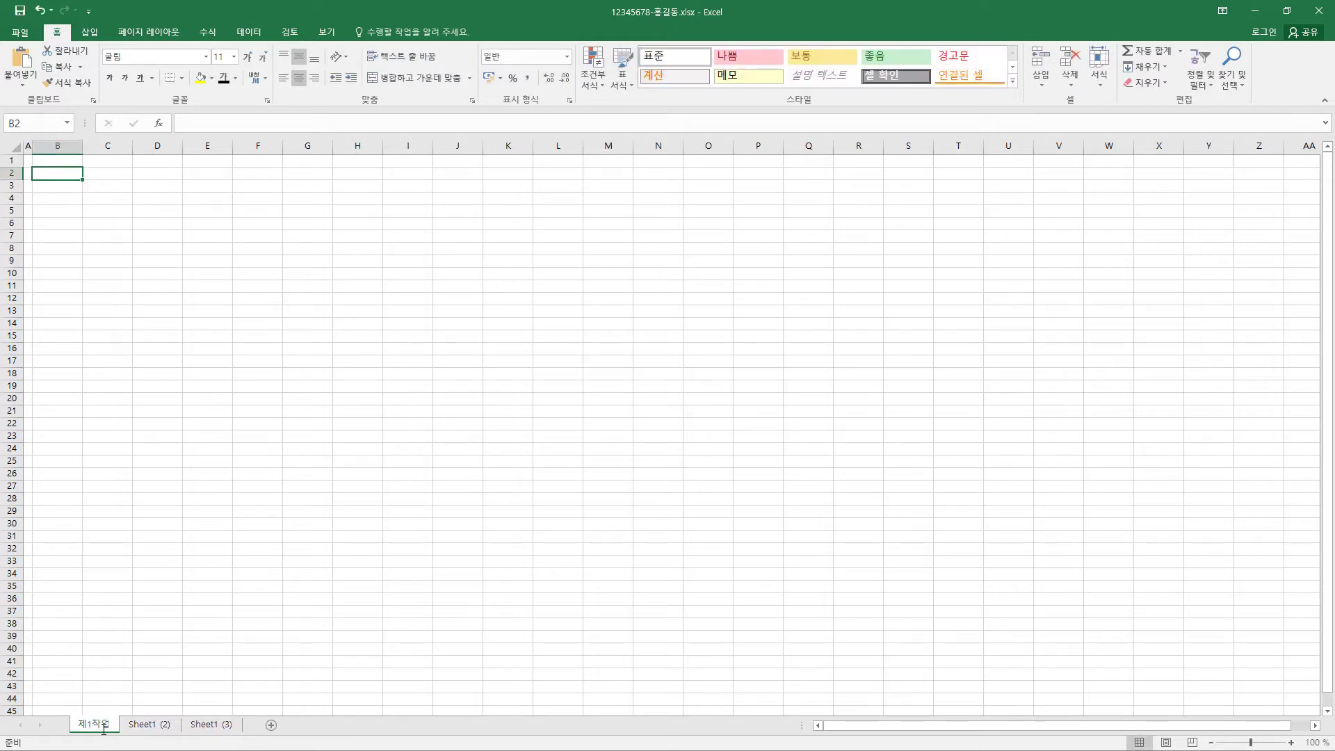
{"action": "left_click", "coordinate": [148, 729]}
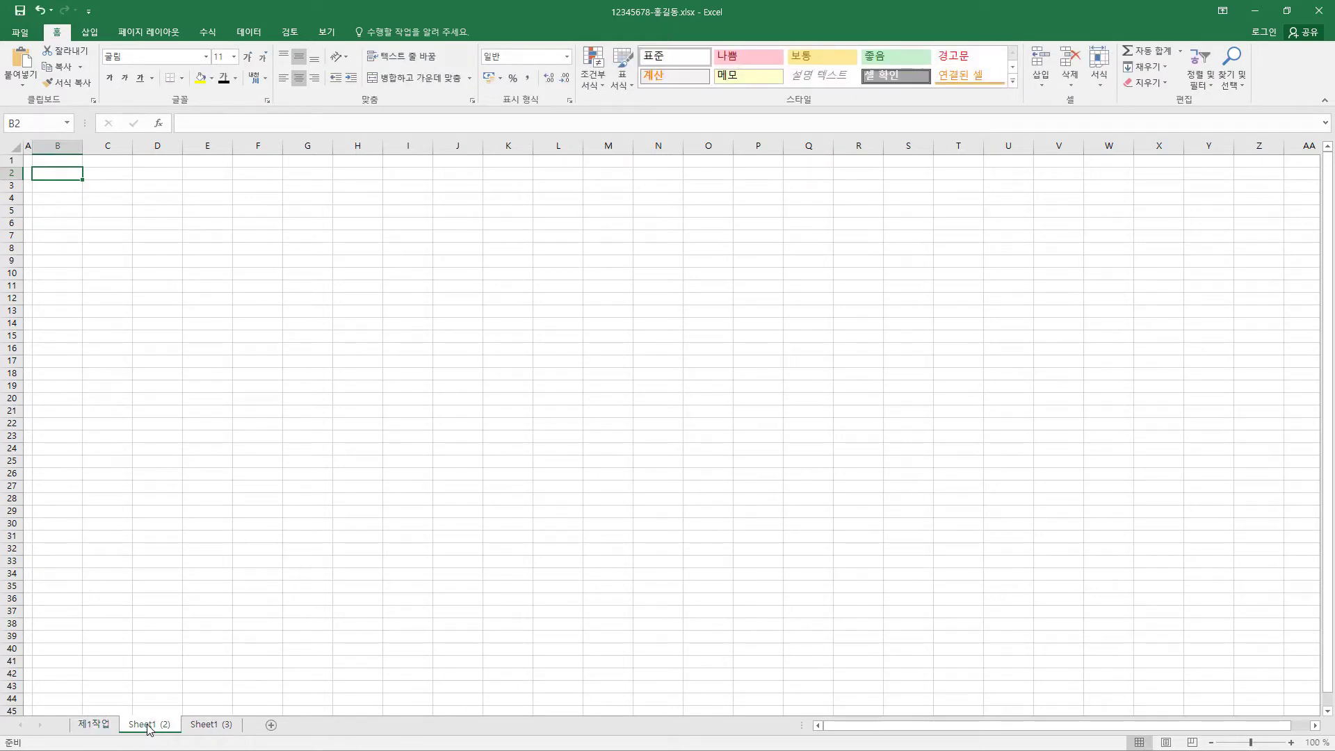
{"action": "double_click", "coordinate": [148, 725]}
{"action": "type", "text": "제3작업"}
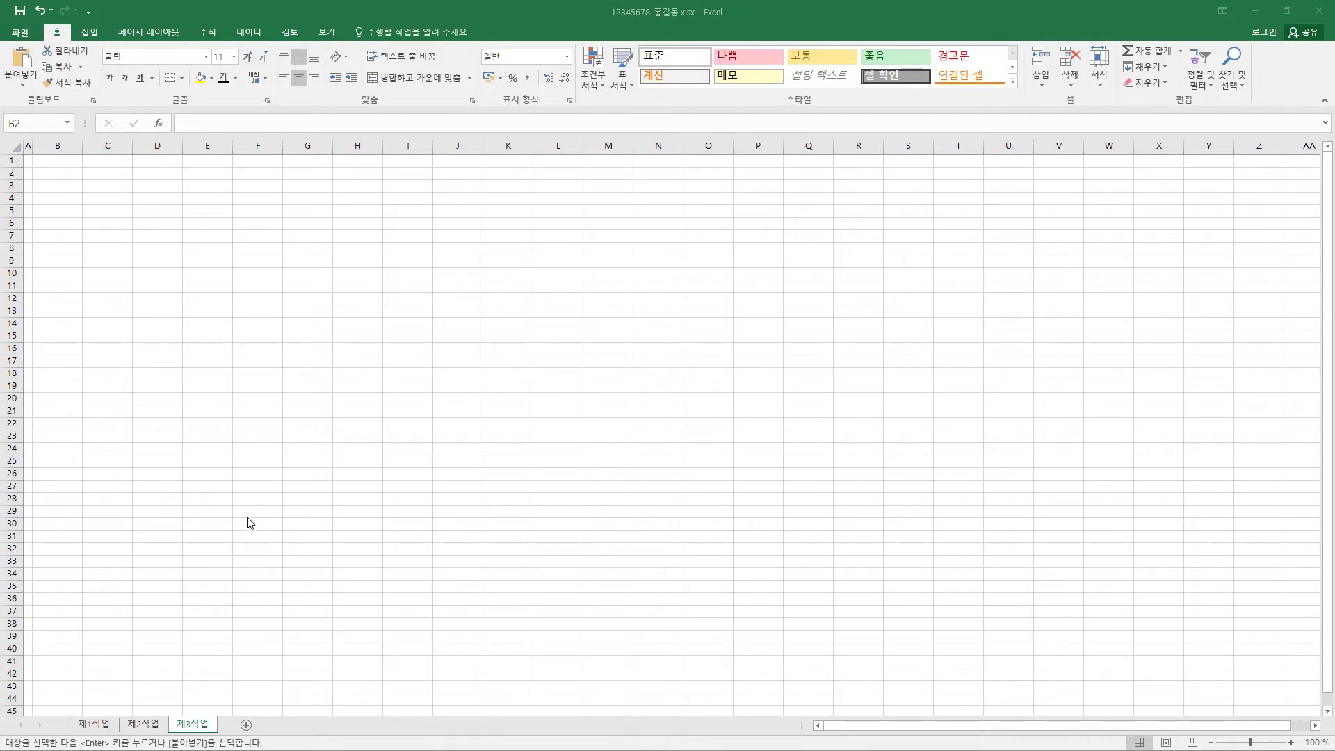
- Paste the copied advertising table into the 제3작업 sheet starting at cell B4
{"action": "left_click", "coordinate": [59, 200]}
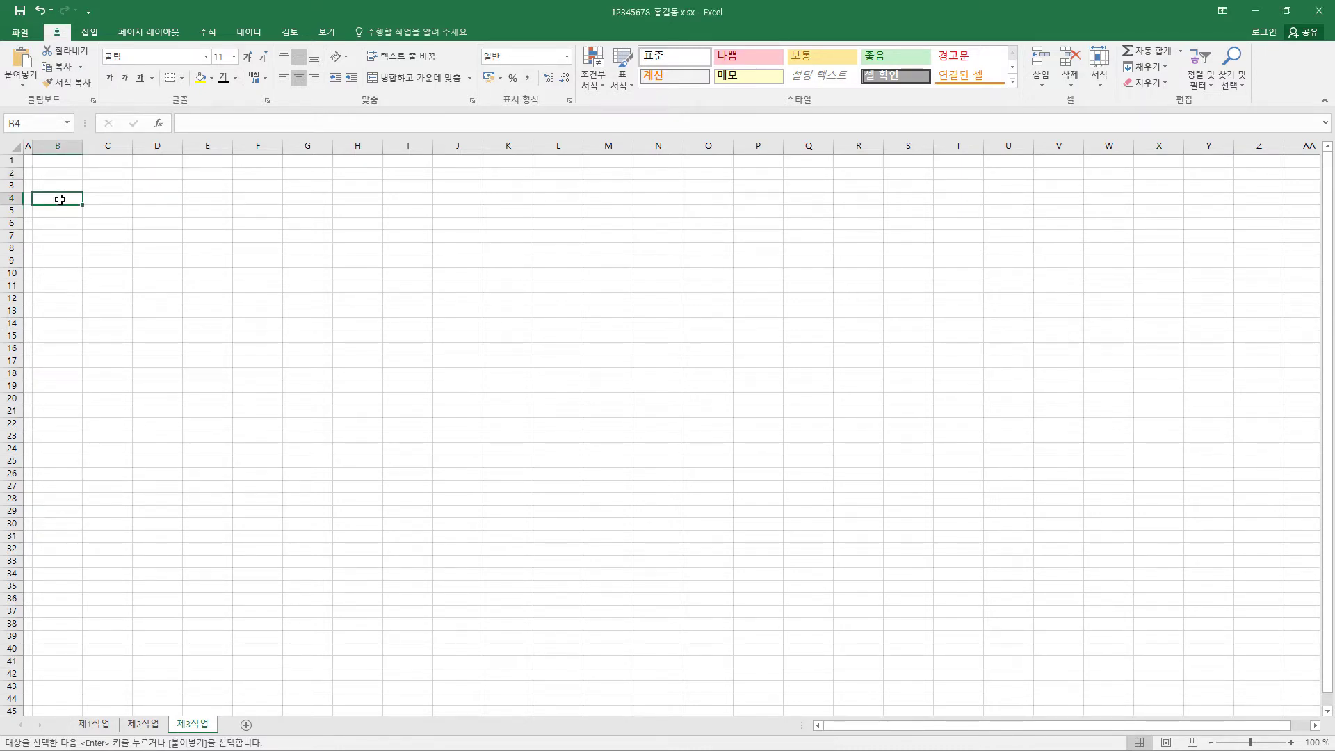
{"action": "key", "text": "Return"}
{"action": "left_click", "coordinate": [352, 203]}
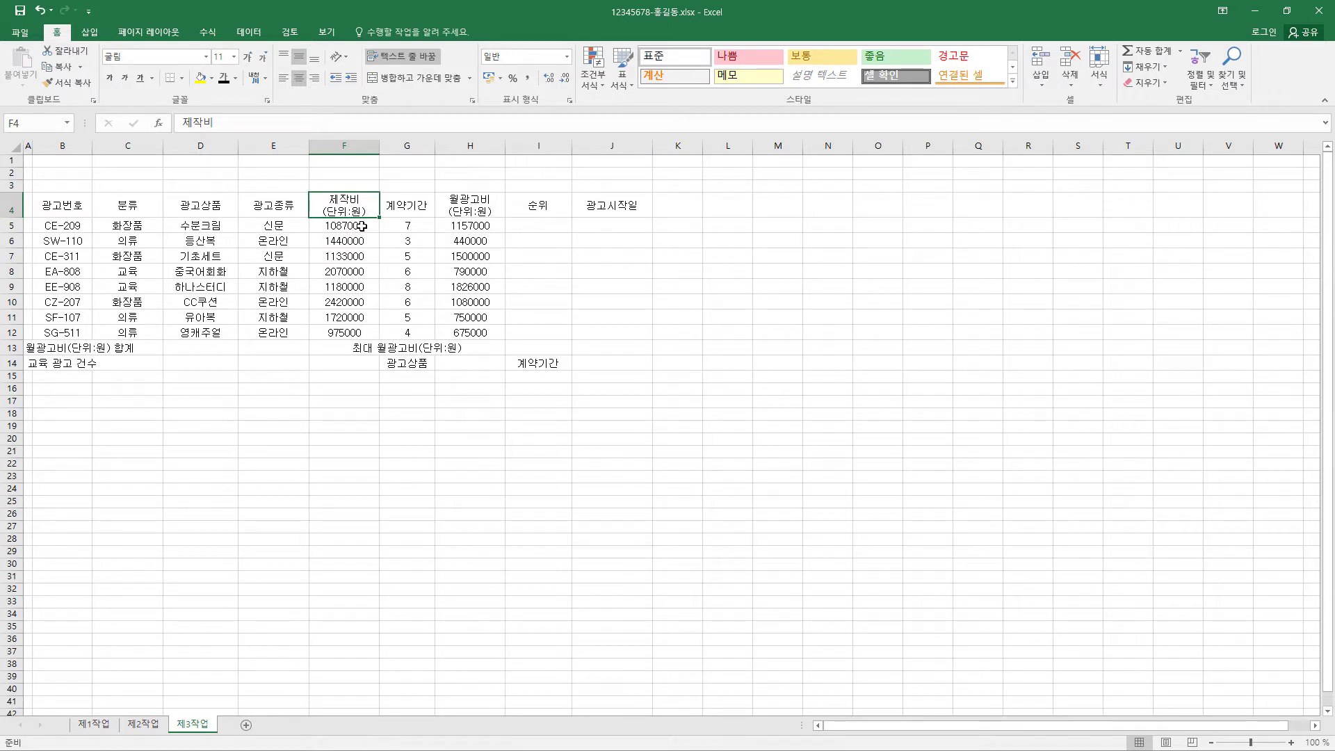
- Remove the centre alignment from the 제작비 and 월광고비 values in F5:F12 and H5:H12
{"action": "left_click_drag", "start_coordinate": [362, 226], "coordinate": [358, 333]}
{"action": "left_click_drag", "start_coordinate": [483, 228], "coordinate": [480, 331], "text": "ctrl"}
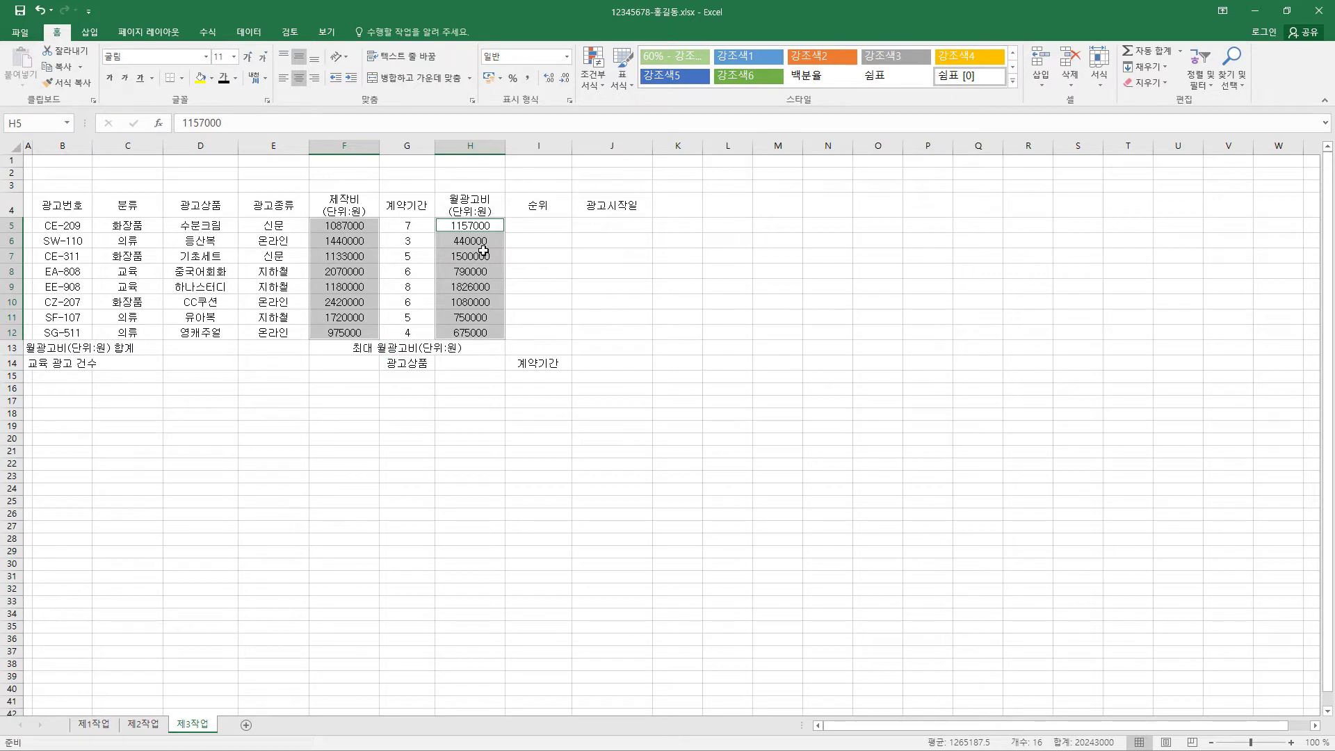
{"action": "left_click", "coordinate": [299, 77]}
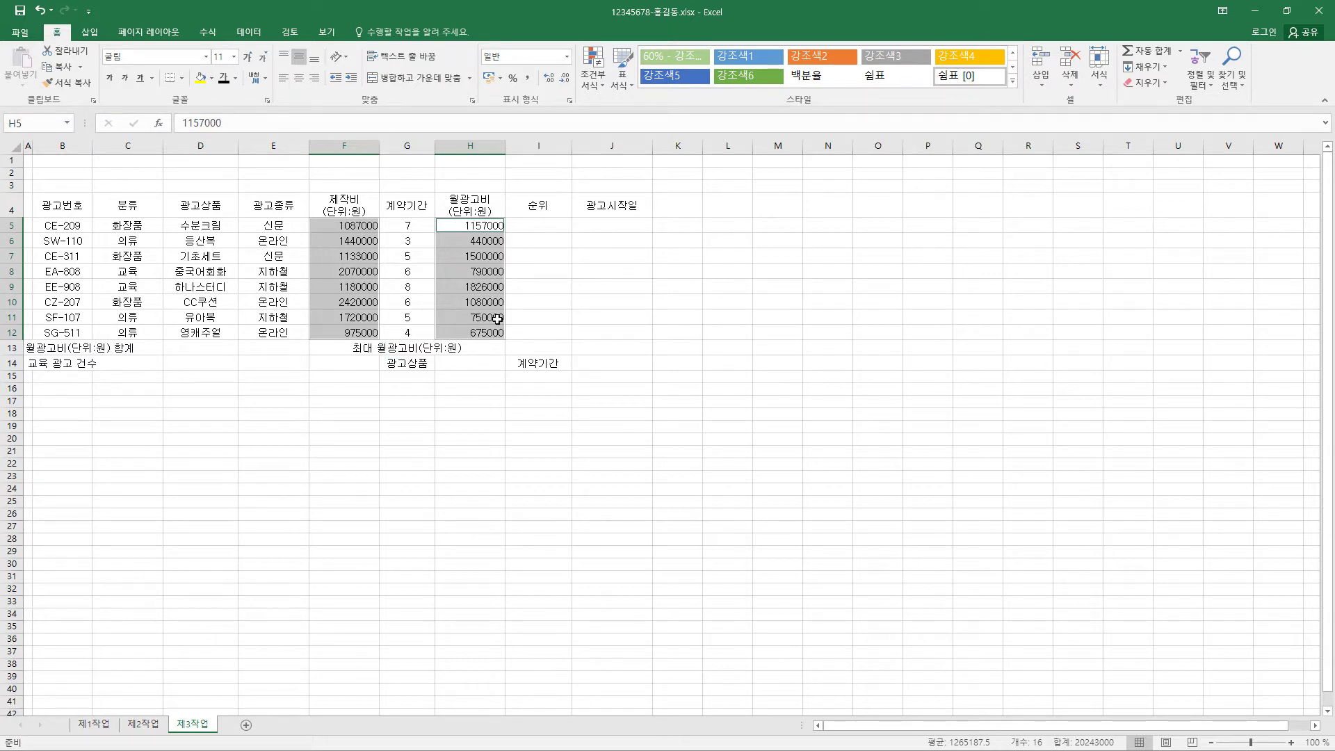
- Apply the 회계 (accounting) number format without a currency symbol to the 제작비 and 월광고비 values
{"action": "key", "text": "ctrl+1"}
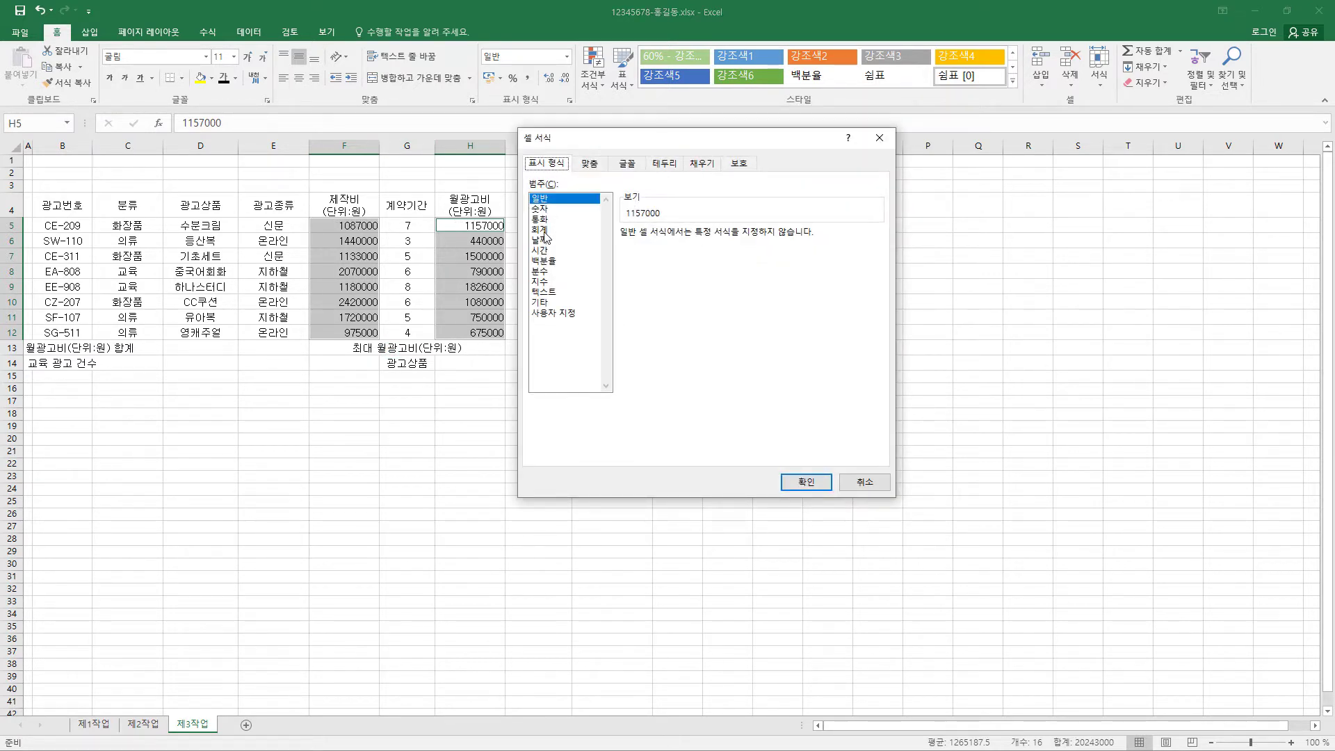
{"action": "left_click", "coordinate": [563, 229]}
{"action": "left_click", "coordinate": [709, 254]}
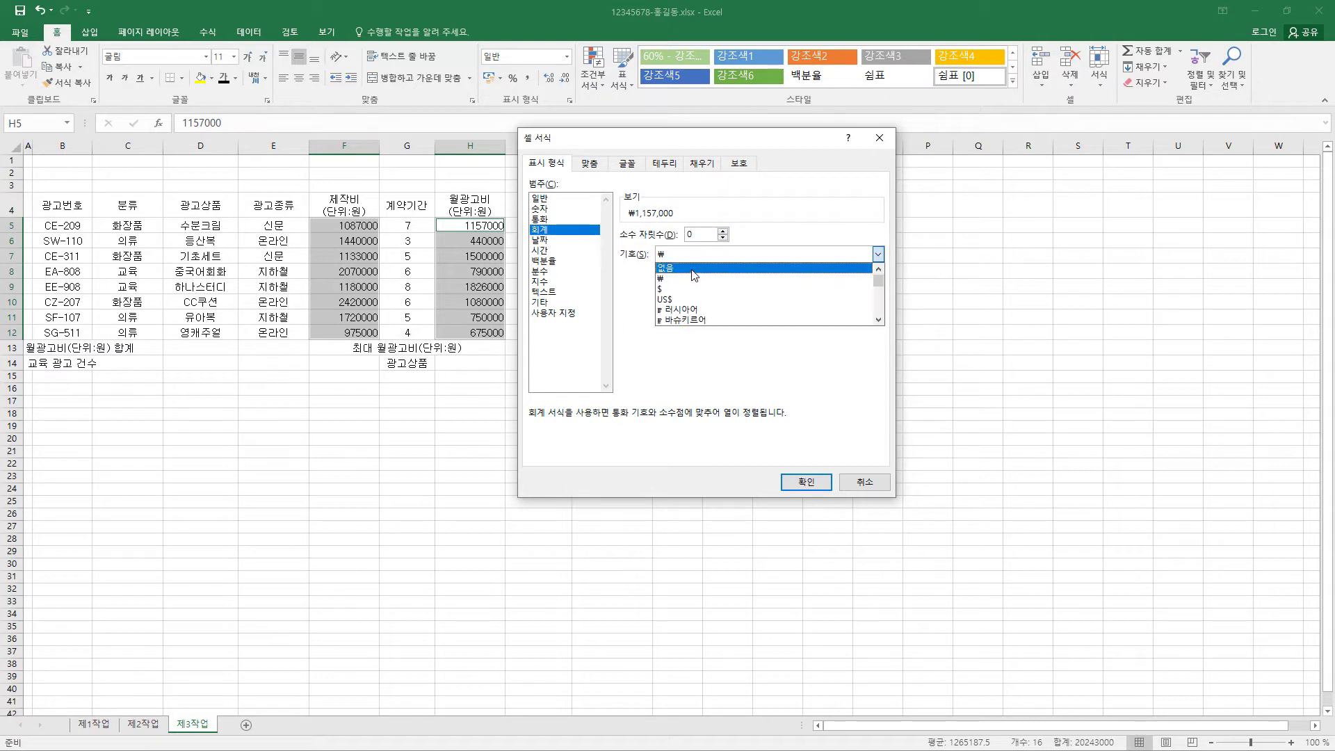
{"action": "left_click", "coordinate": [694, 273]}
{"action": "left_click", "coordinate": [801, 481]}
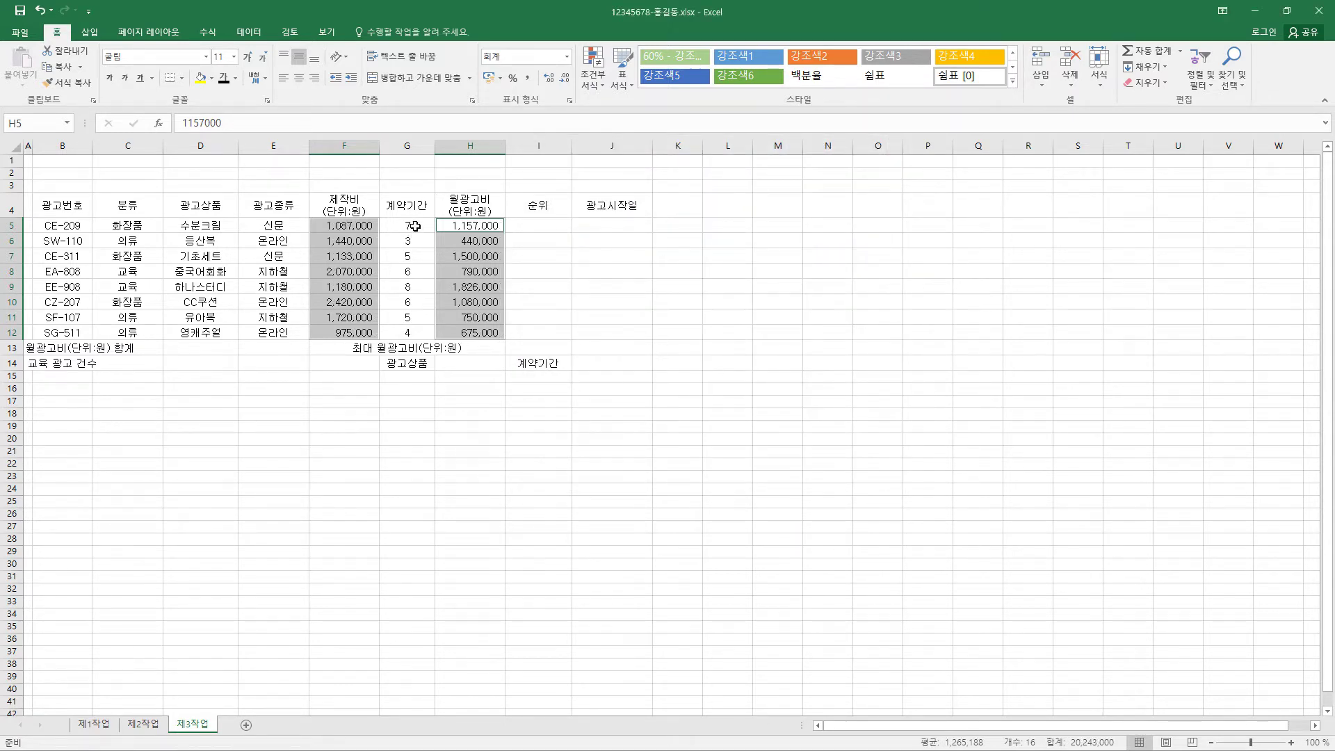
- Format the 계약기간 values in G5:G12 as 숫자 (number) with the thousands separator, and remove their centre alignment
{"action": "left_click_drag", "start_coordinate": [415, 226], "coordinate": [417, 333]}
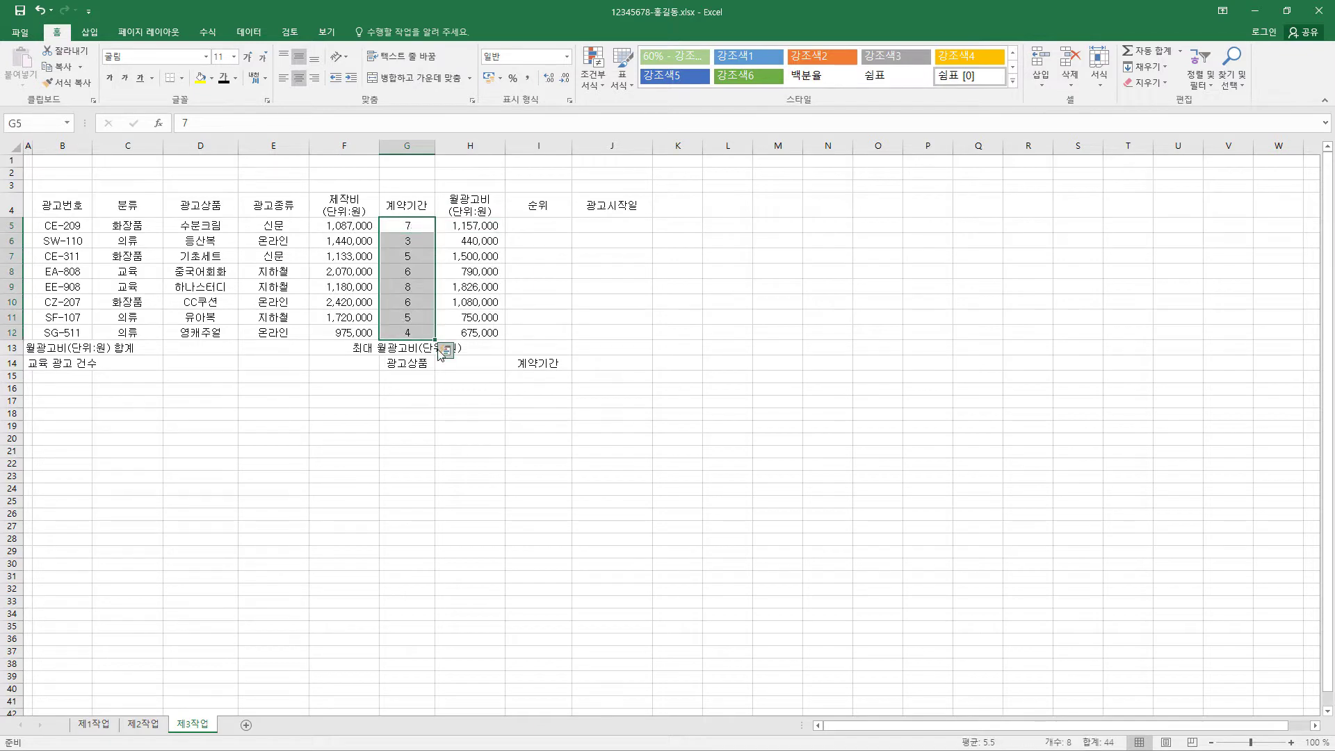
{"action": "key", "text": "ctrl+1"}
{"action": "left_click", "coordinate": [545, 209]}
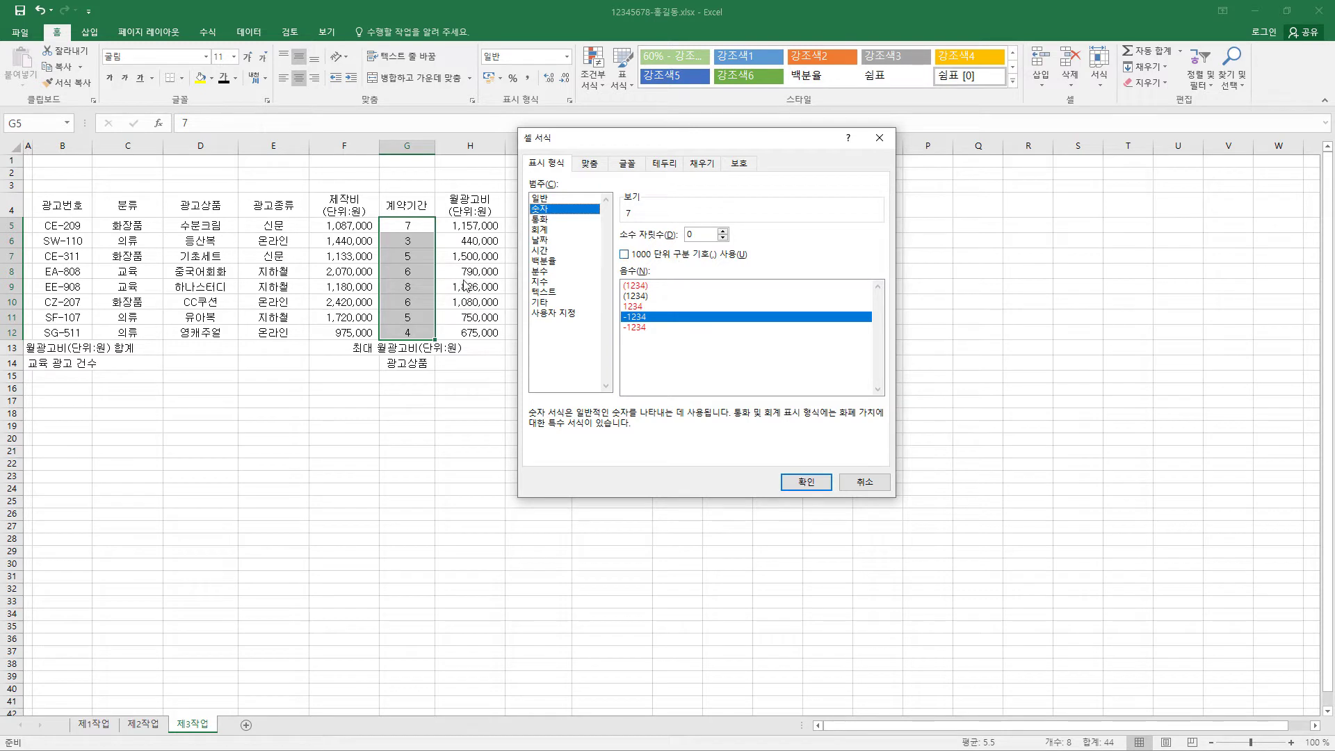
{"action": "left_click", "coordinate": [659, 255]}
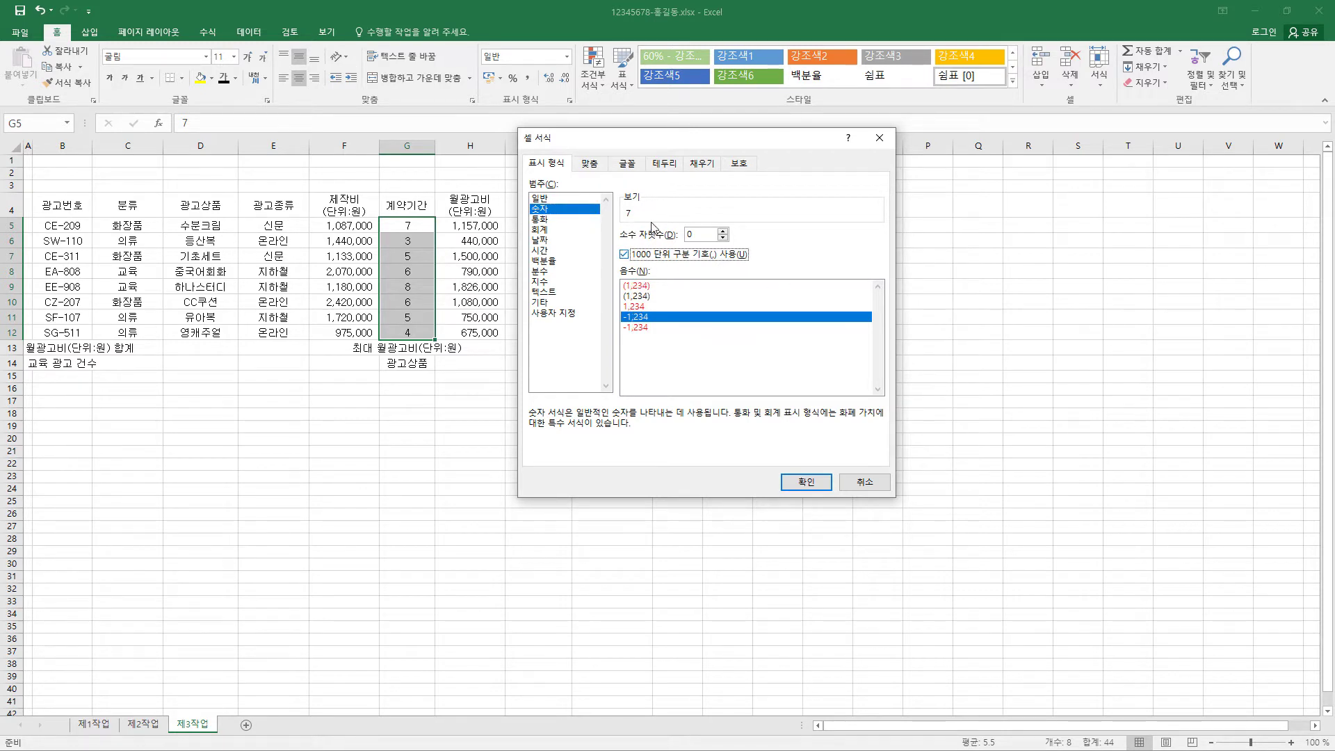
{"action": "left_click", "coordinate": [808, 486]}
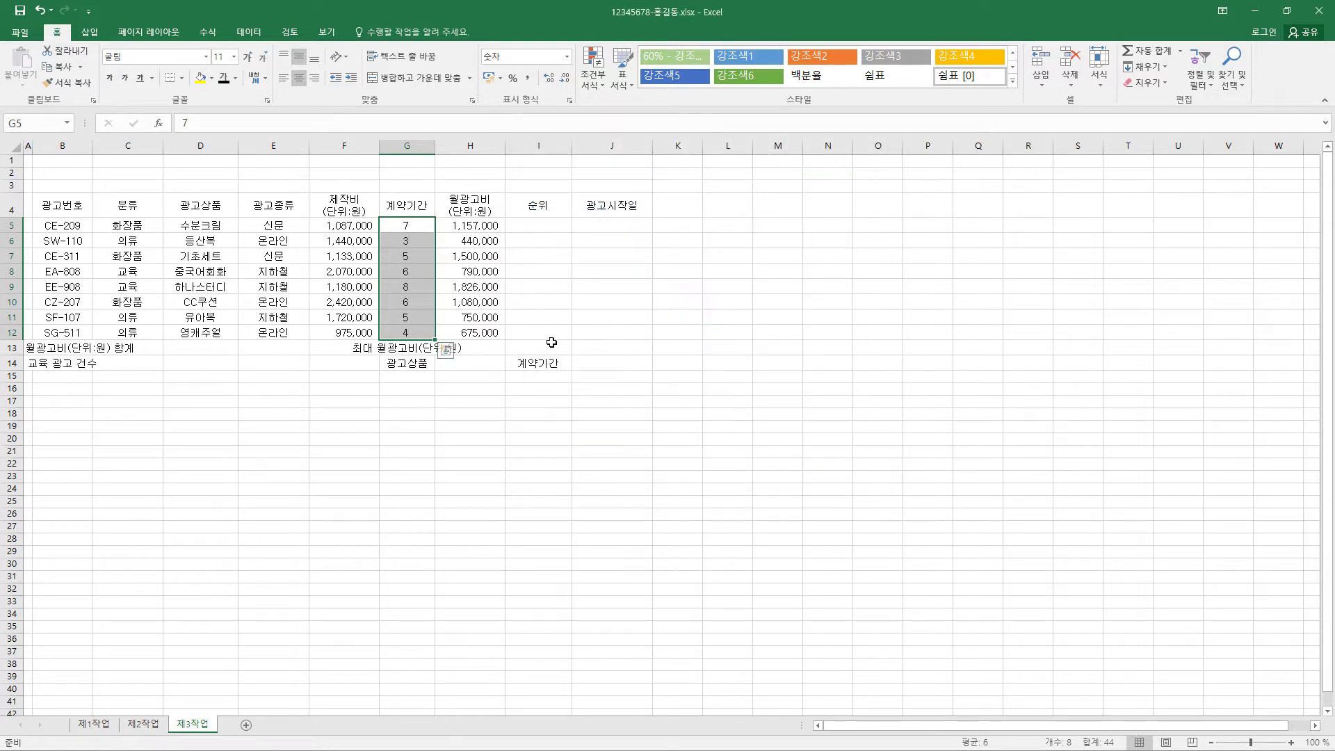
{"action": "left_click", "coordinate": [298, 82]}
- Apply all borders and a thick outside border to the table range B4:J14
{"action": "left_click_drag", "start_coordinate": [60, 196], "coordinate": [594, 359]}
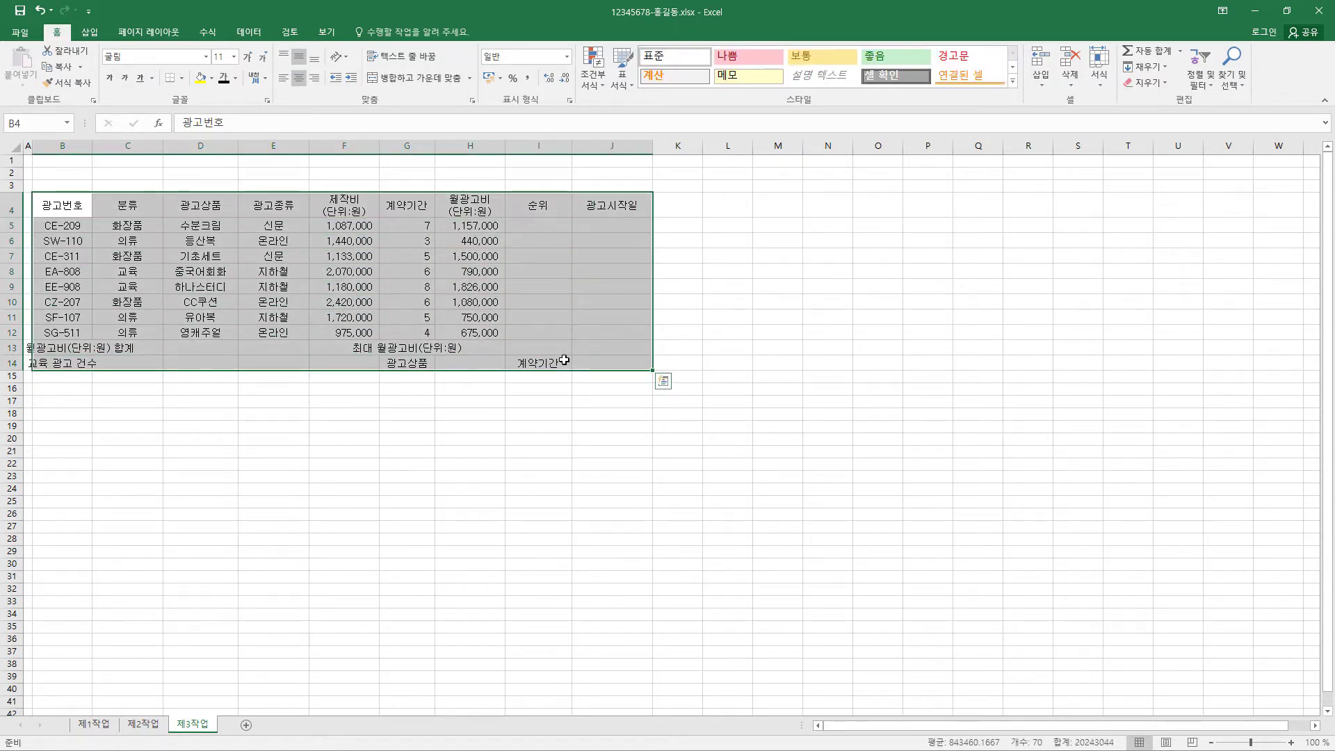
{"action": "left_click", "coordinate": [181, 79]}
{"action": "left_click", "coordinate": [218, 203]}
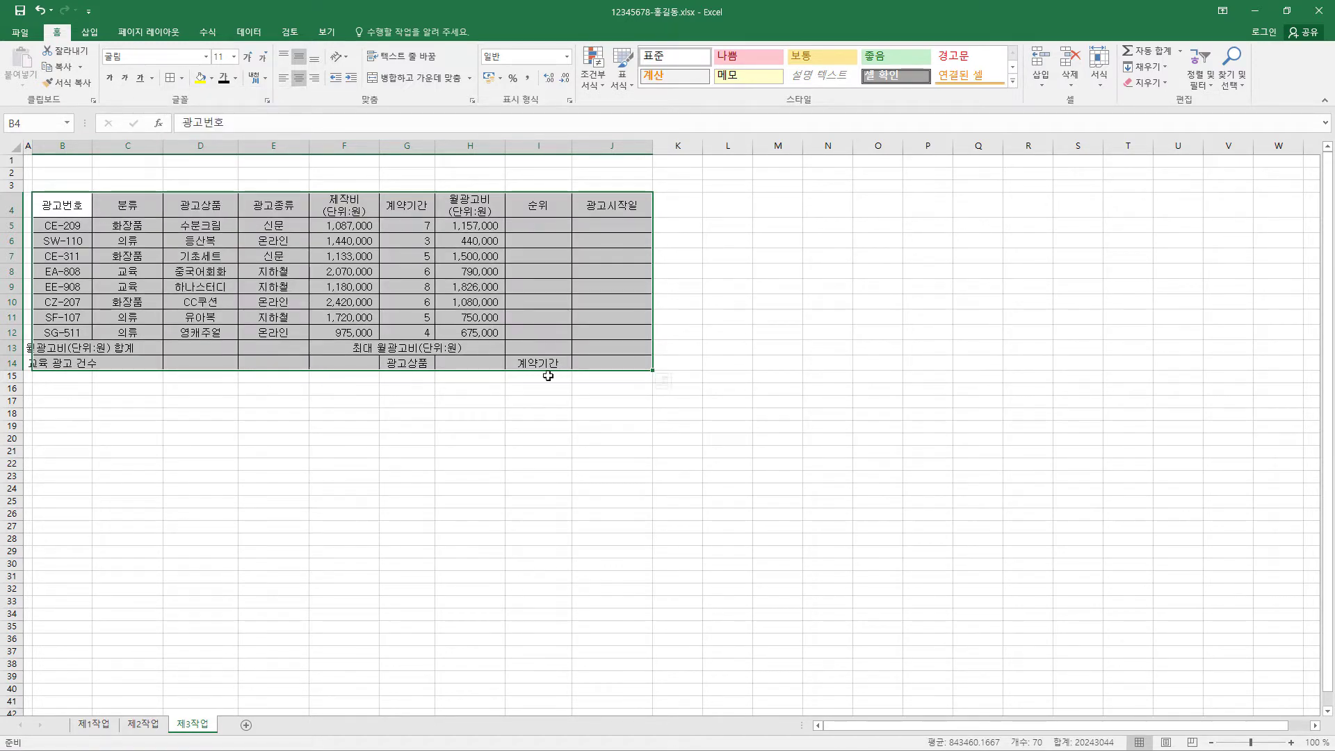
{"action": "left_click", "coordinate": [180, 77]}
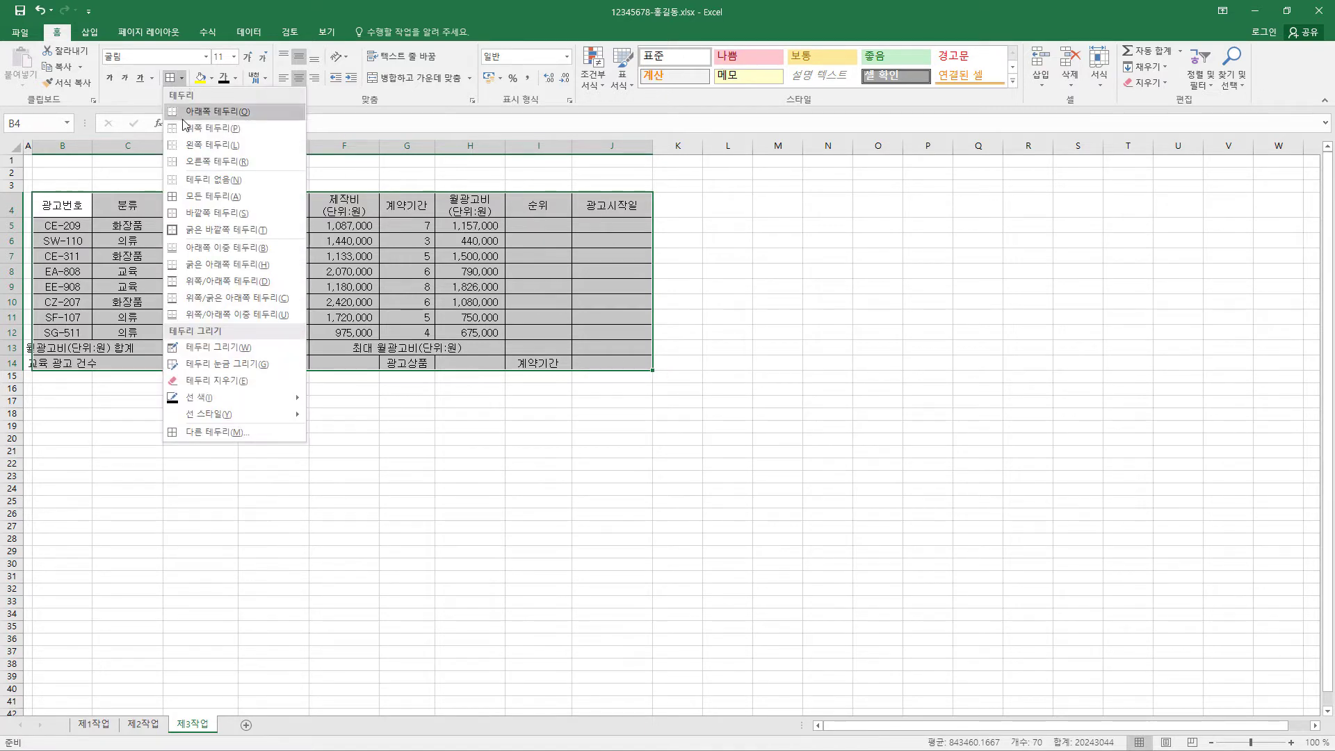
{"action": "left_click", "coordinate": [188, 229]}
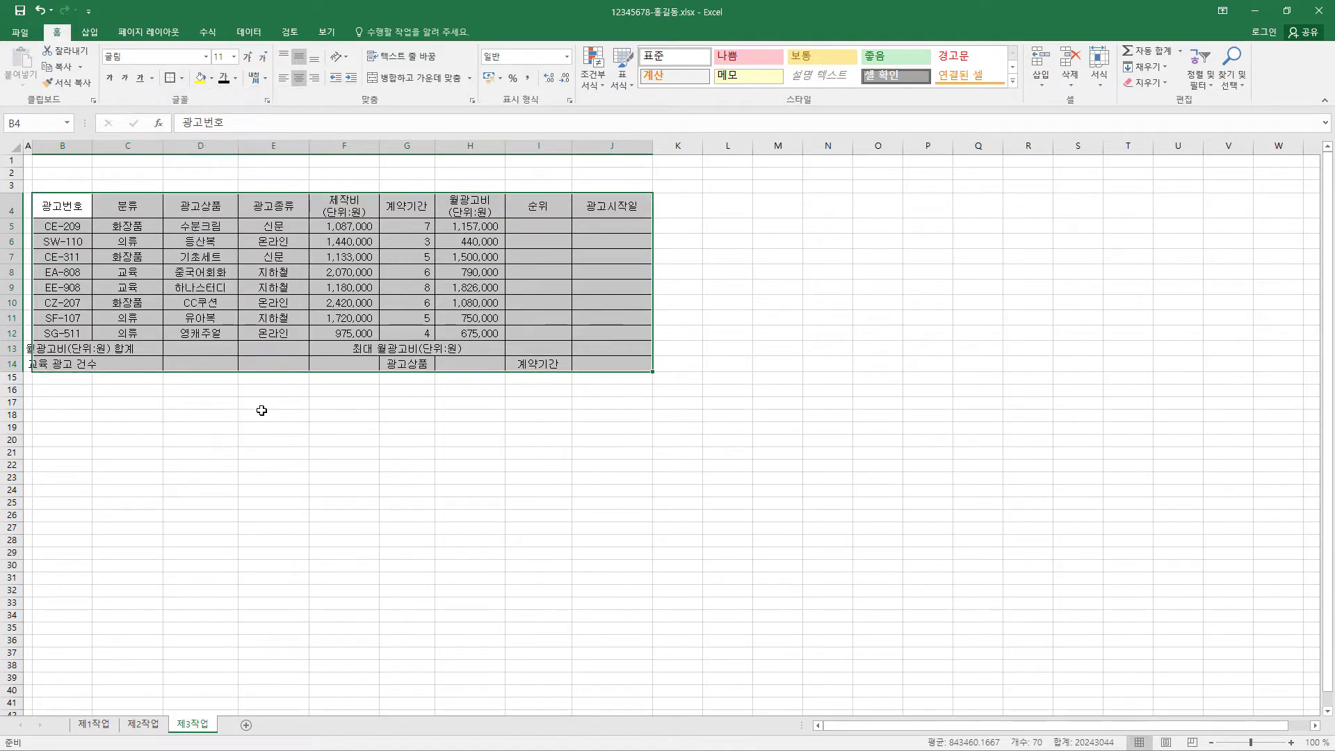
- Apply a thick outside border to the header row B4:J4 and to the summary rows B13:J14
{"action": "left_click_drag", "start_coordinate": [72, 213], "coordinate": [622, 201]}
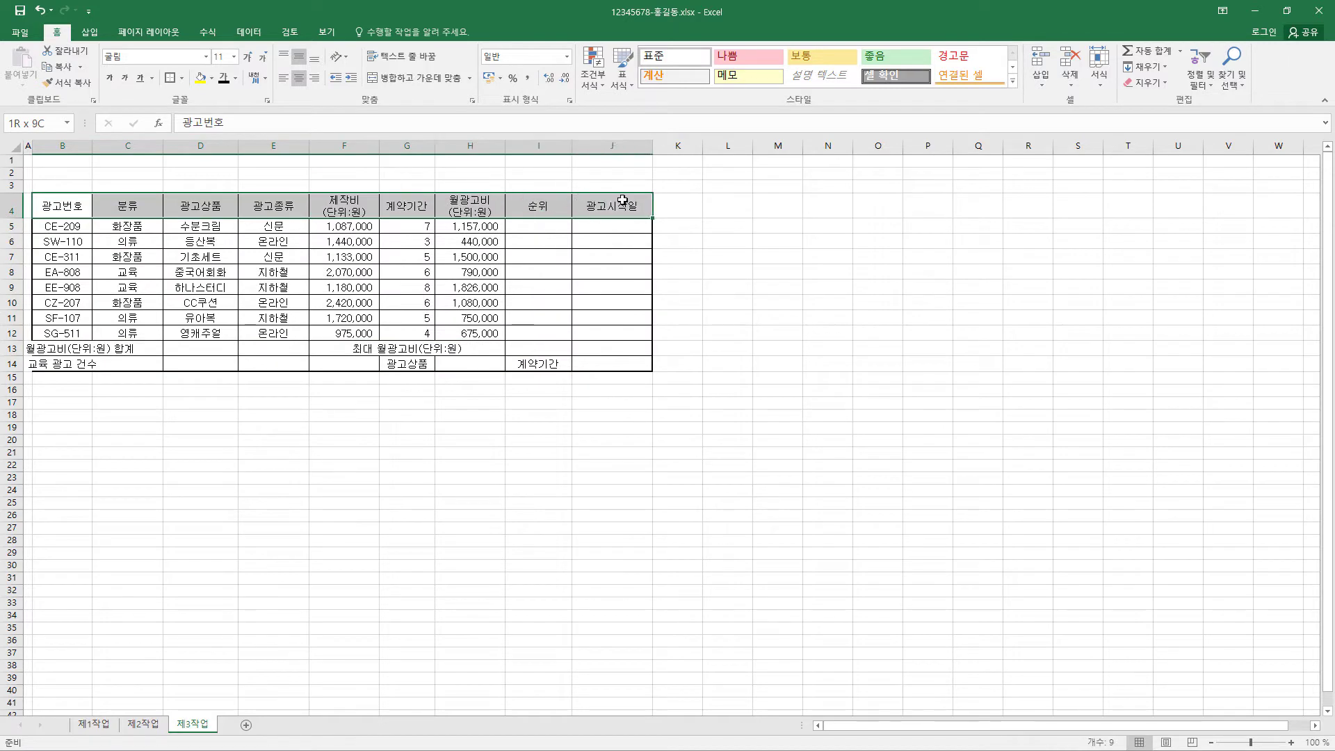
{"action": "left_click_drag", "start_coordinate": [53, 349], "coordinate": [639, 363]}
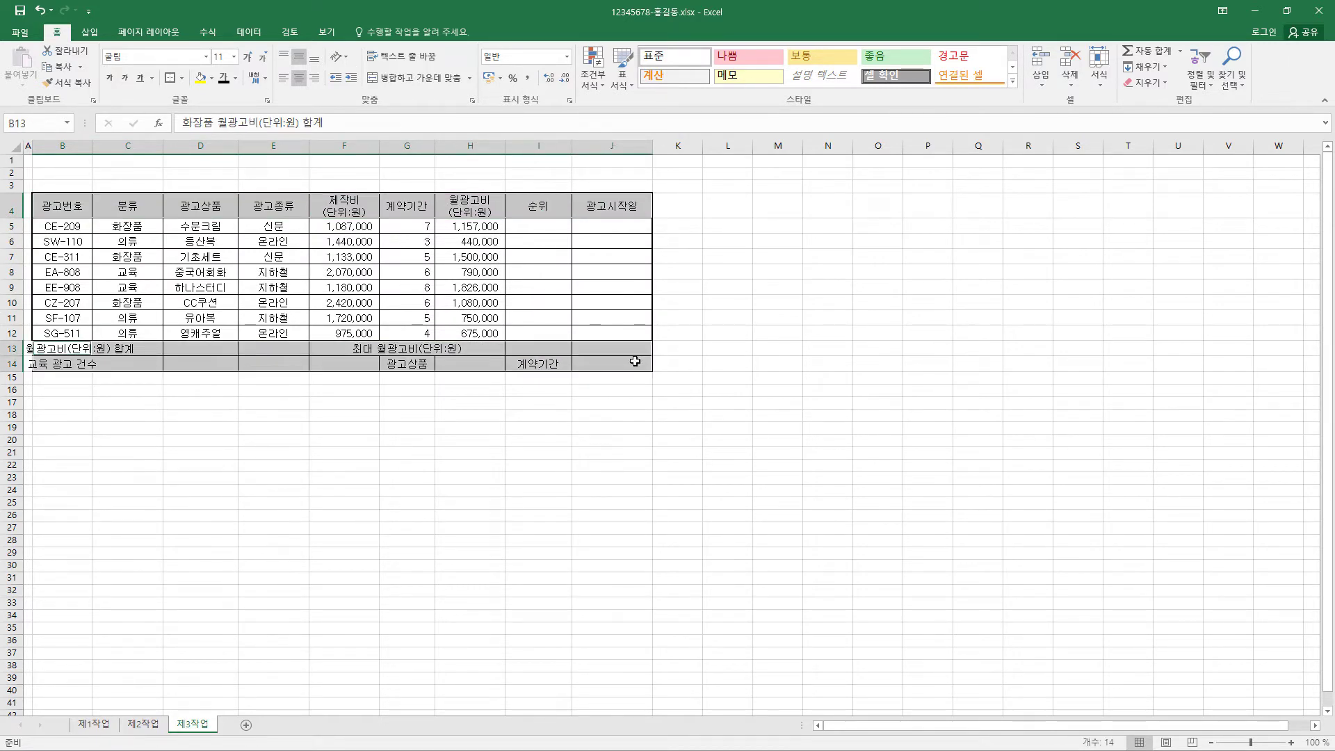
{"action": "left_click", "coordinate": [171, 78]}
- Merge and centre each of the ranges B13:D13, B14:D14, F13:F14 and G13:I13
{"action": "left_click", "coordinate": [72, 352]}
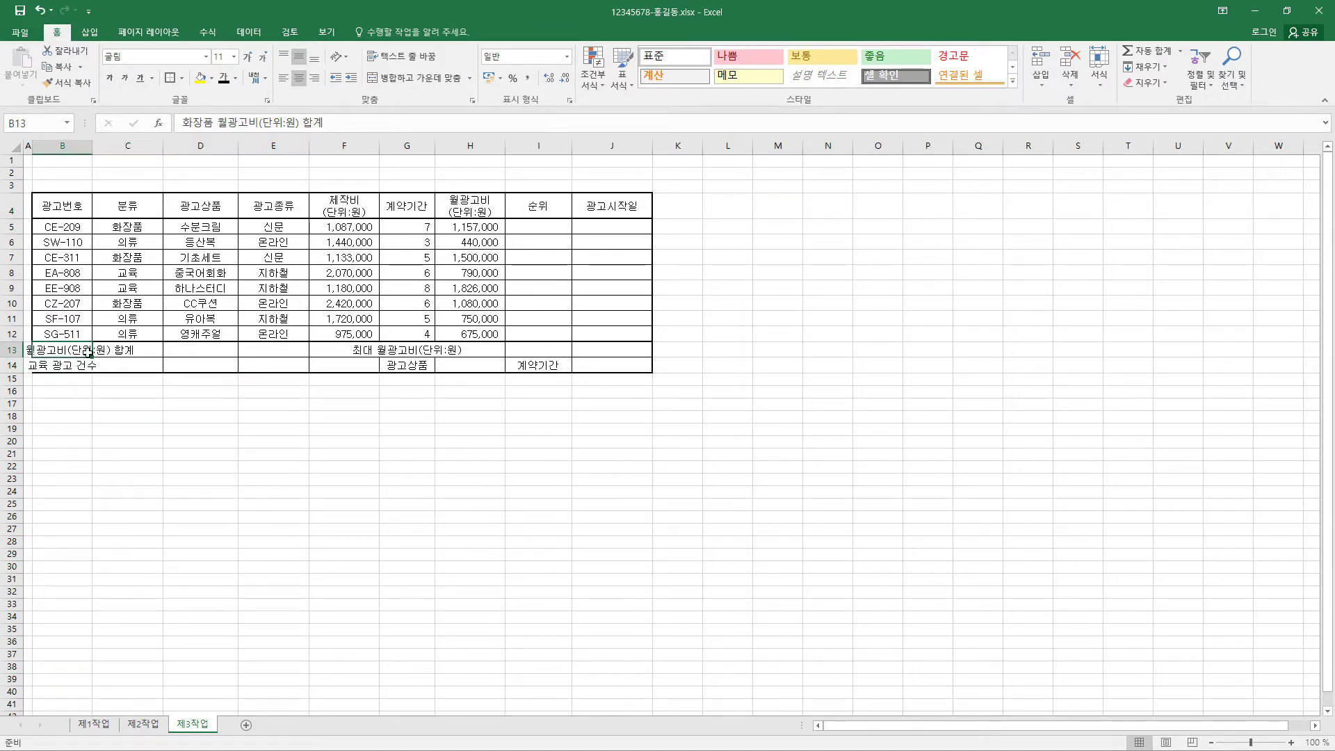
{"action": "left_click_drag", "start_coordinate": [88, 352], "coordinate": [186, 352]}
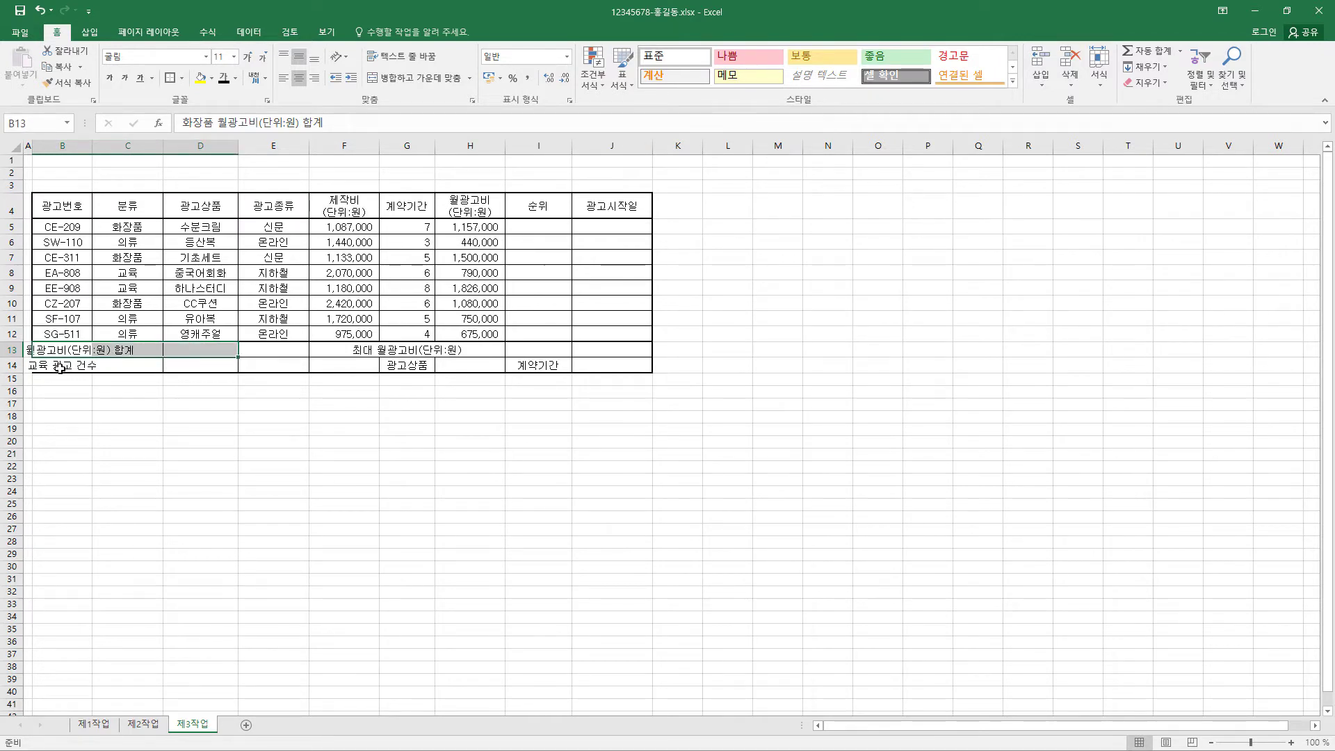
{"action": "left_click_drag", "start_coordinate": [61, 367], "coordinate": [221, 369]}
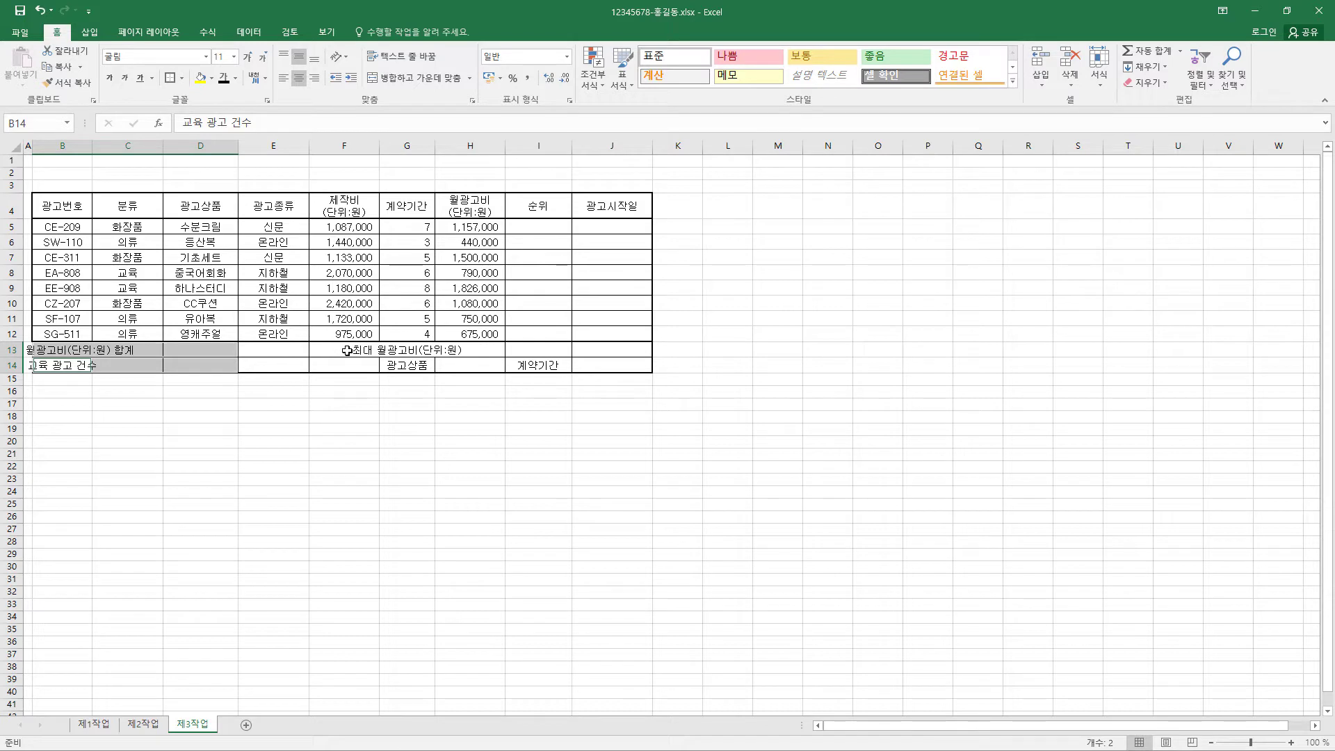
{"action": "left_click_drag", "start_coordinate": [346, 350], "coordinate": [524, 352]}
{"action": "left_click", "coordinate": [412, 349], "text": "ctrl"}
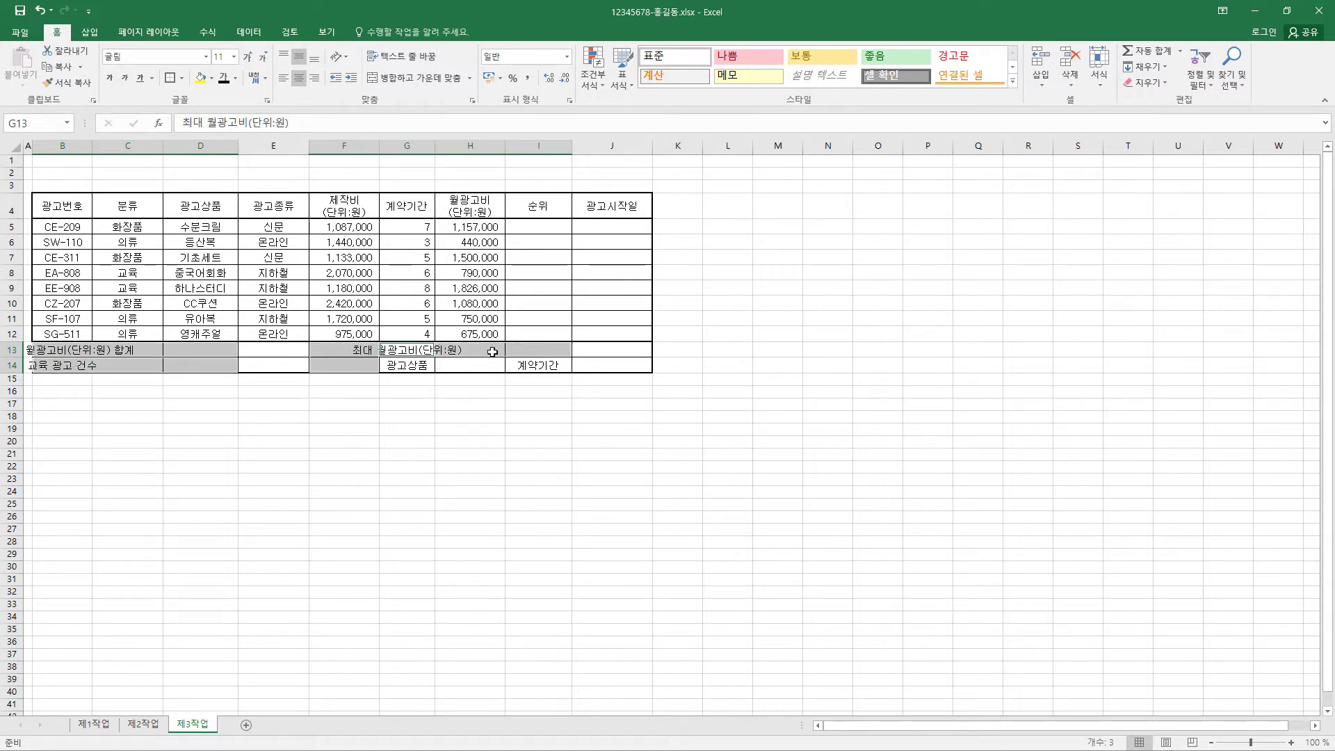
{"action": "left_click", "coordinate": [407, 77]}
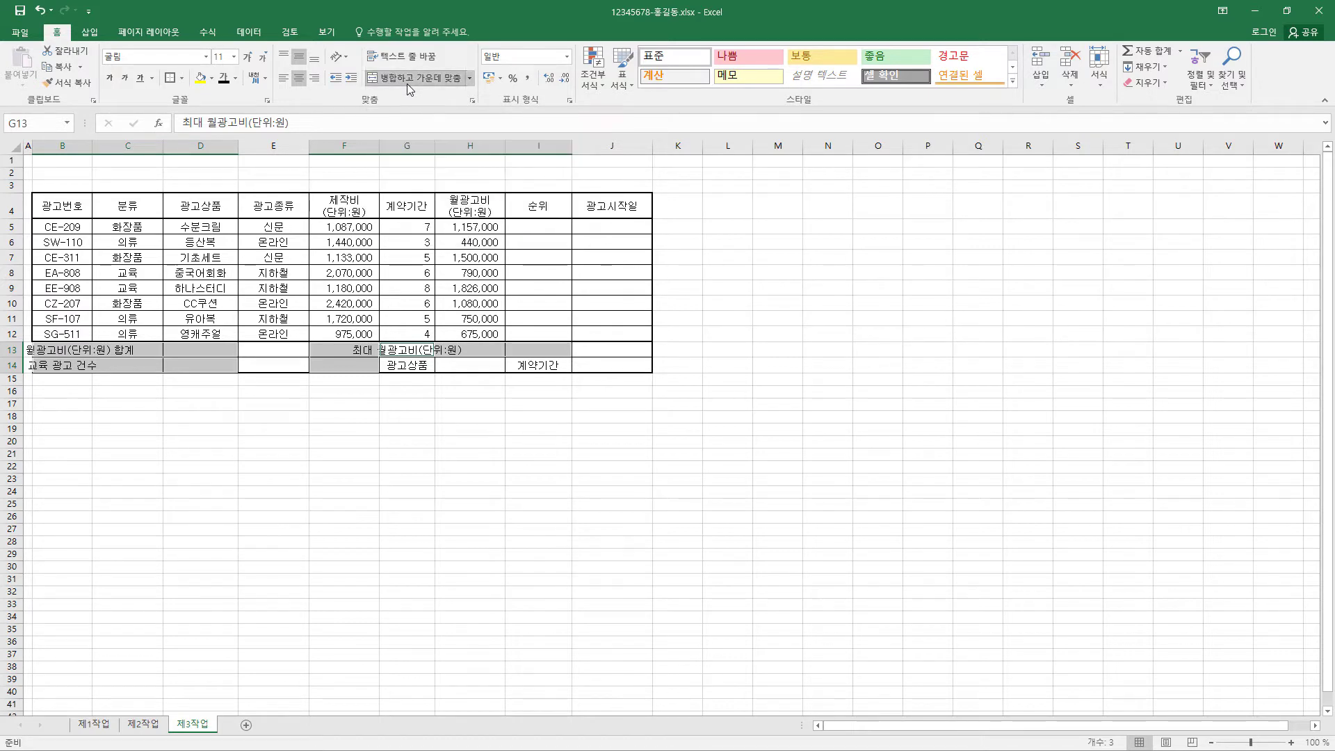
- Add both diagonal borders to the merged cell F13:F14 so that they form an X
{"action": "left_click", "coordinate": [361, 354]}
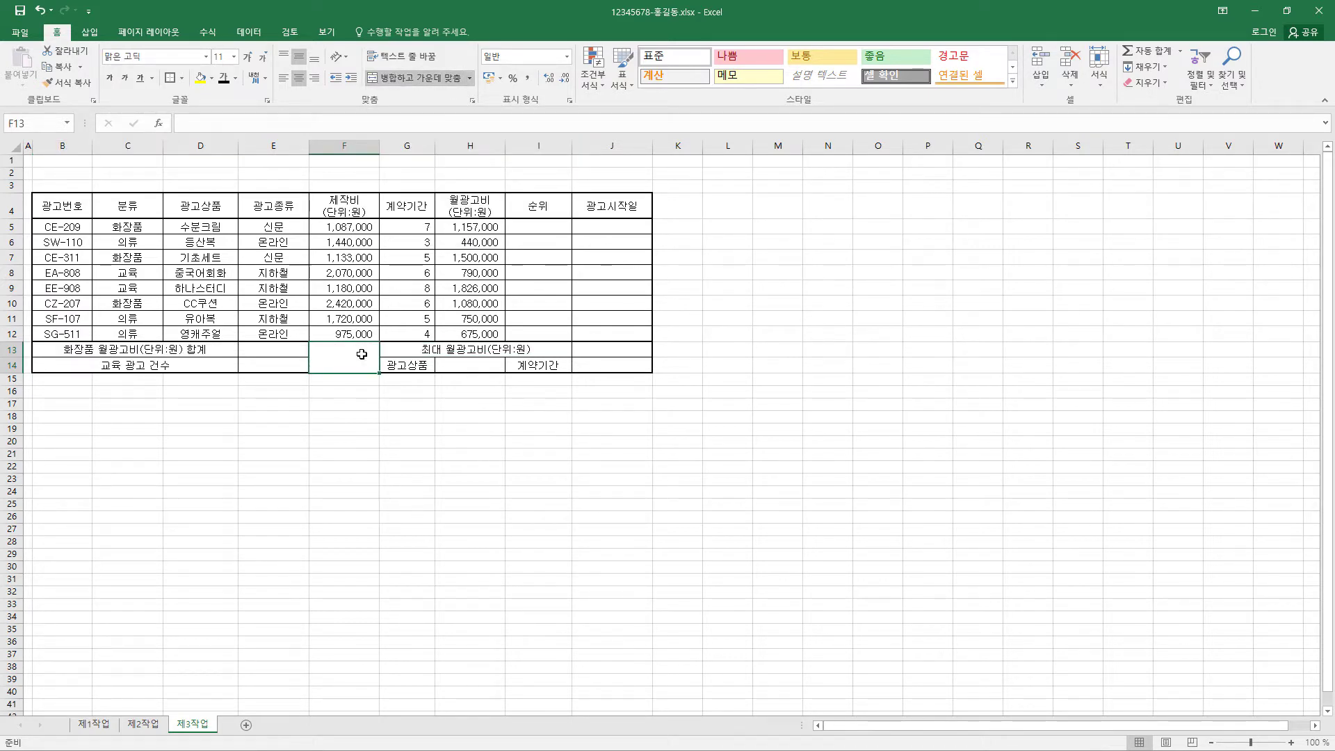
{"action": "key", "text": "ctrl+1"}
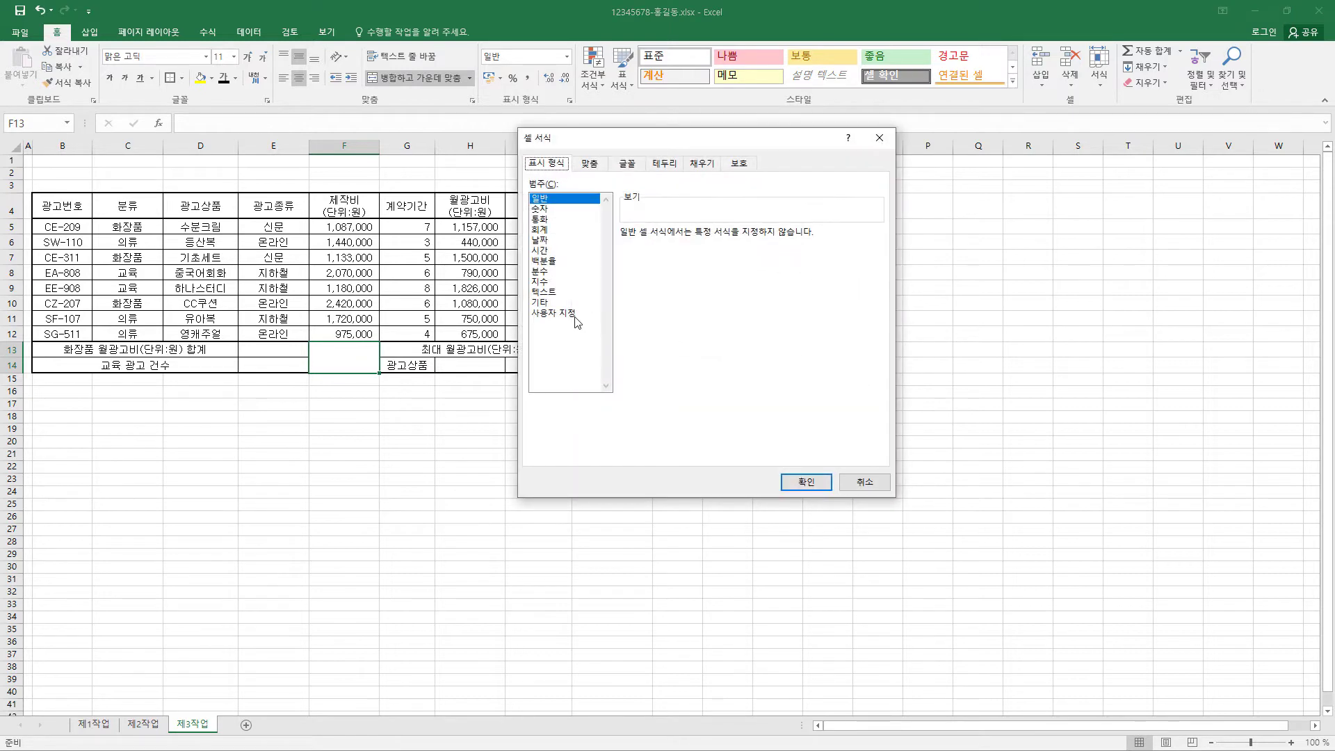
{"action": "left_click", "coordinate": [664, 163]}
{"action": "left_click", "coordinate": [636, 353]}
{"action": "left_click", "coordinate": [791, 355]}
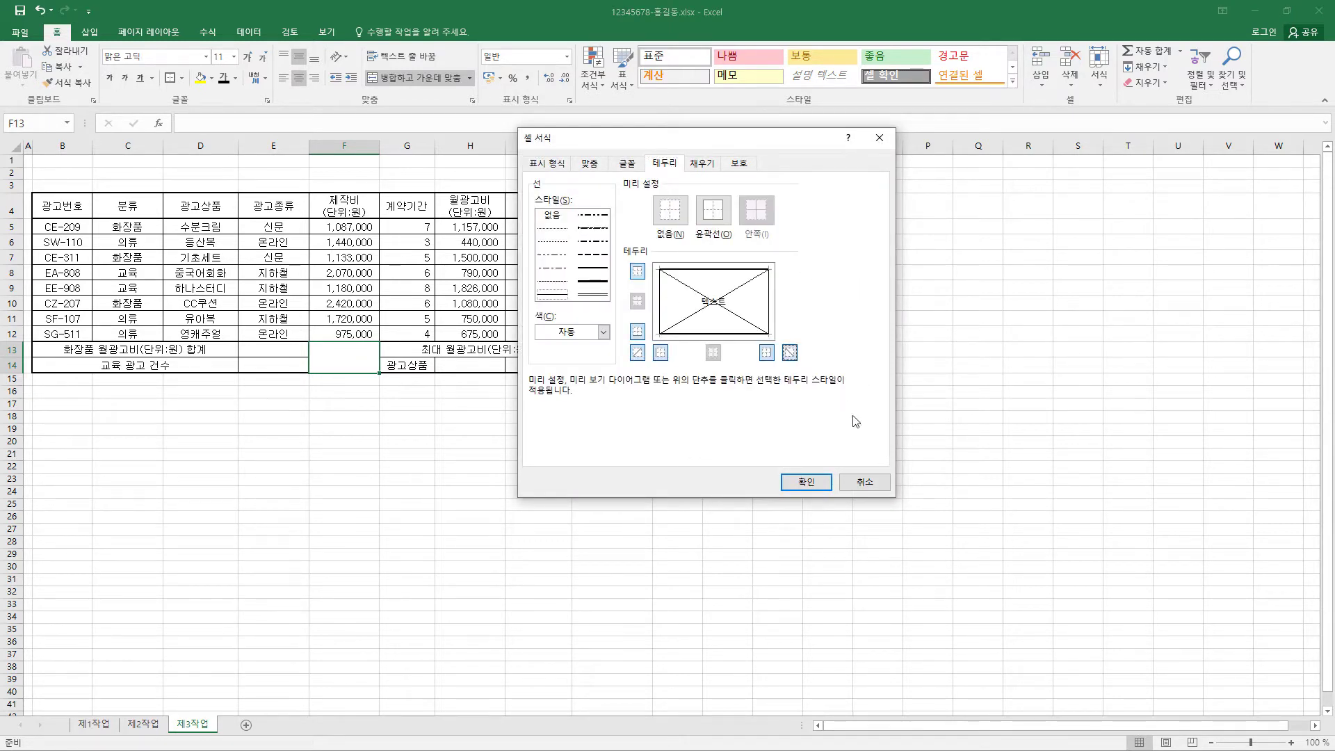
{"action": "left_click", "coordinate": [813, 484]}
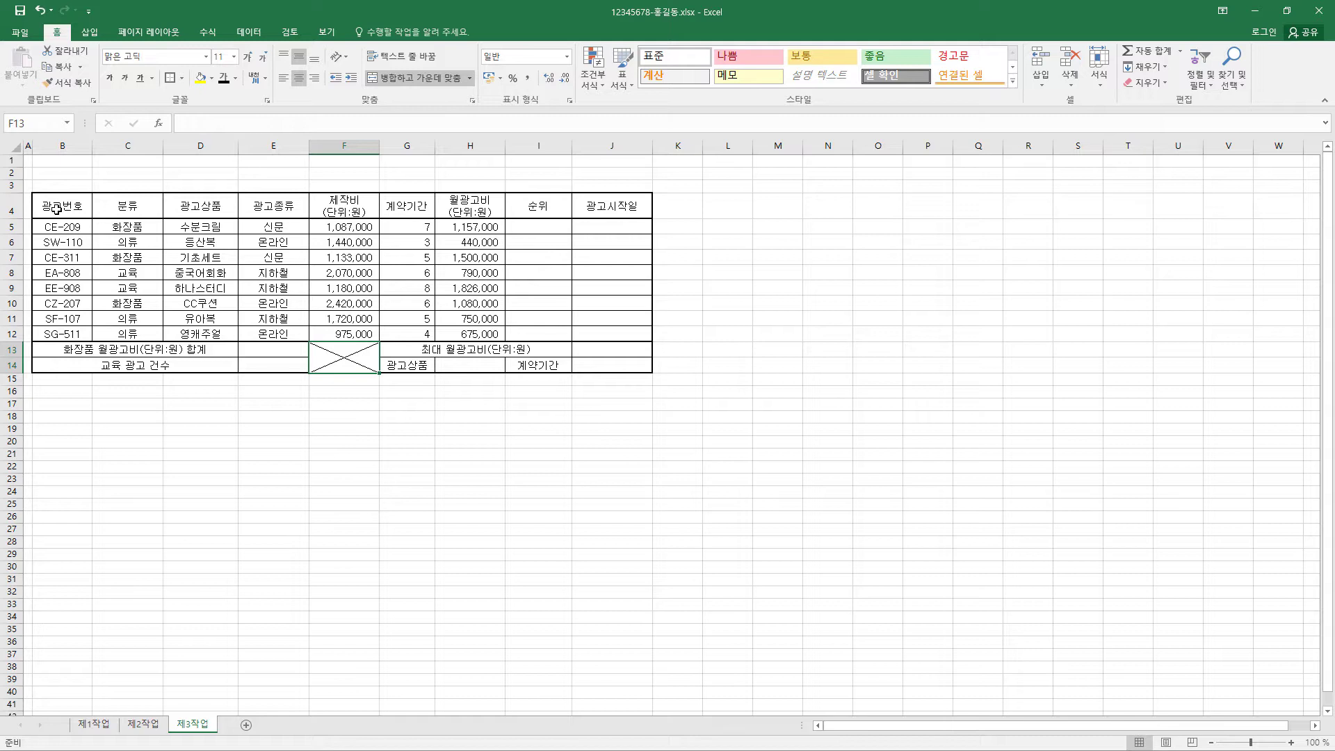
- Fill the header row B4:J4 and the label cells G14 and I14 with the standard orange colour
{"action": "left_click_drag", "start_coordinate": [56, 207], "coordinate": [615, 207]}
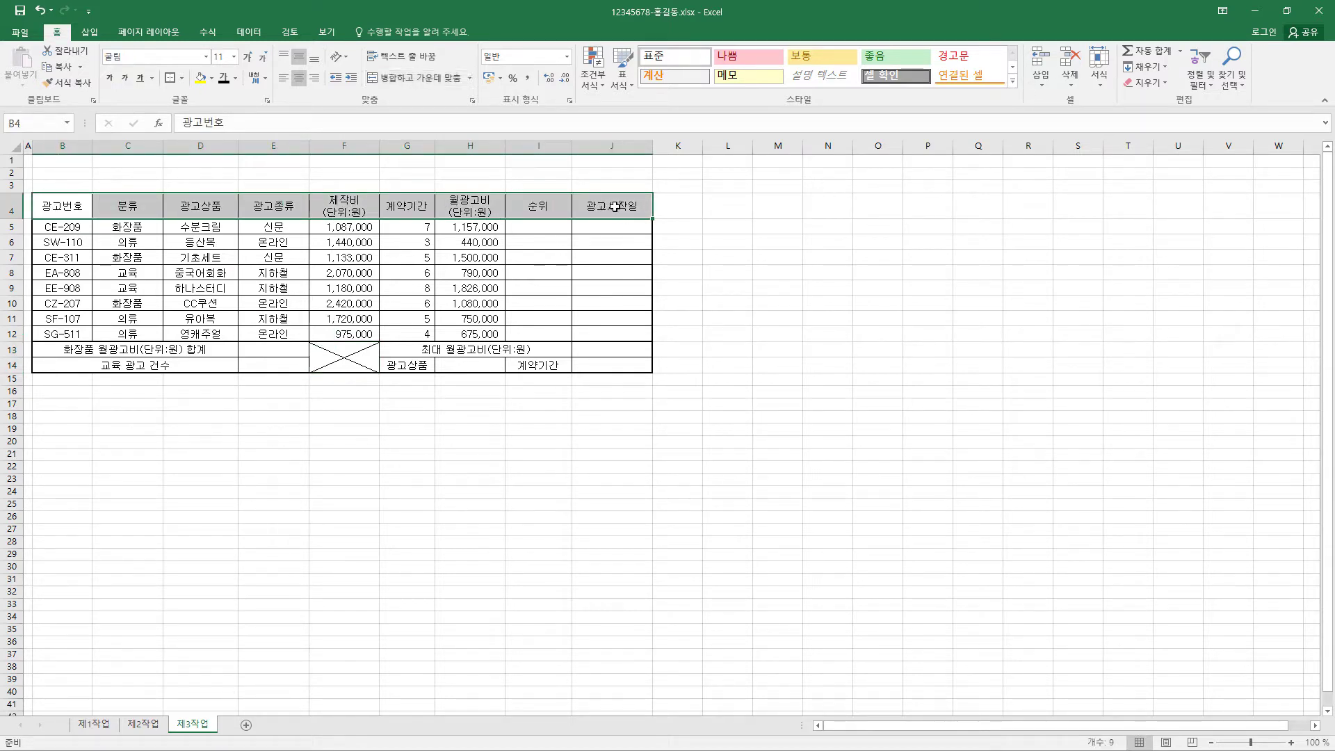
{"action": "left_click", "coordinate": [413, 370], "text": "ctrl"}
{"action": "left_click", "coordinate": [541, 366], "text": "ctrl"}
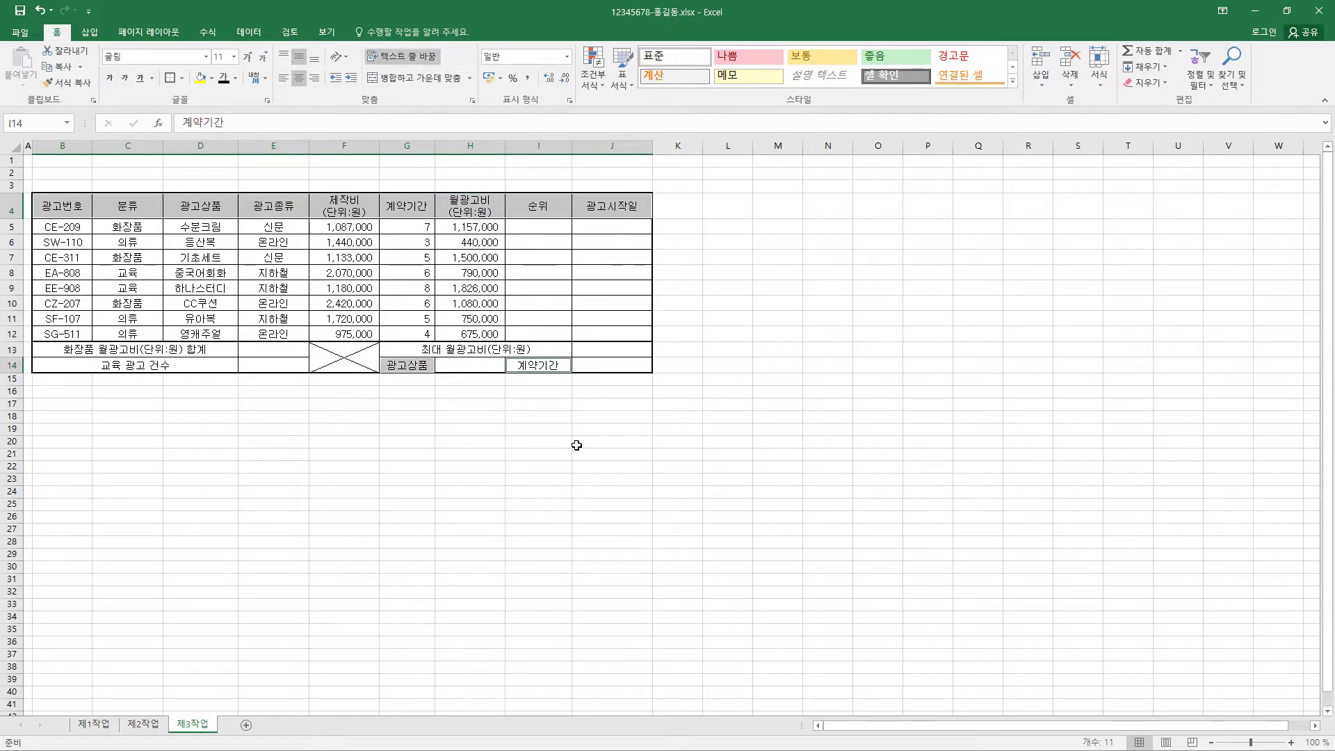
{"action": "left_click", "coordinate": [211, 78]}
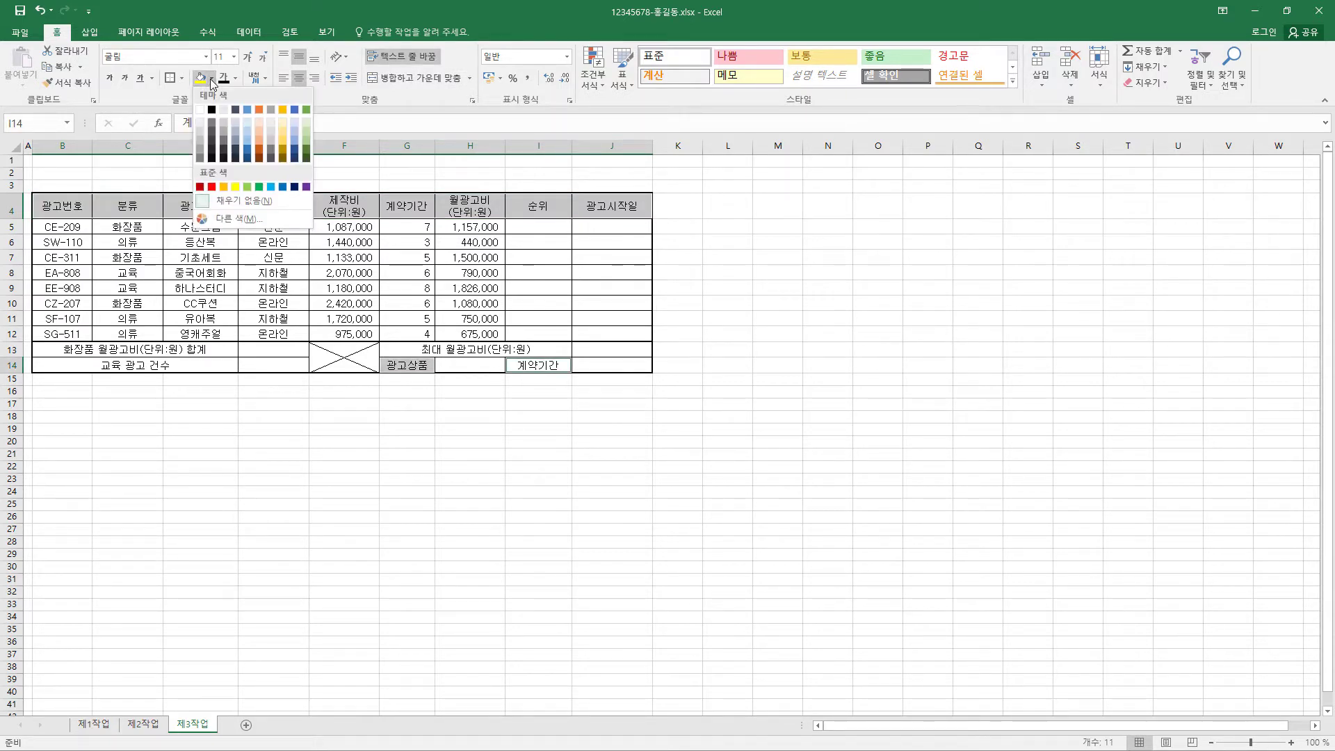
{"action": "left_click", "coordinate": [223, 187]}
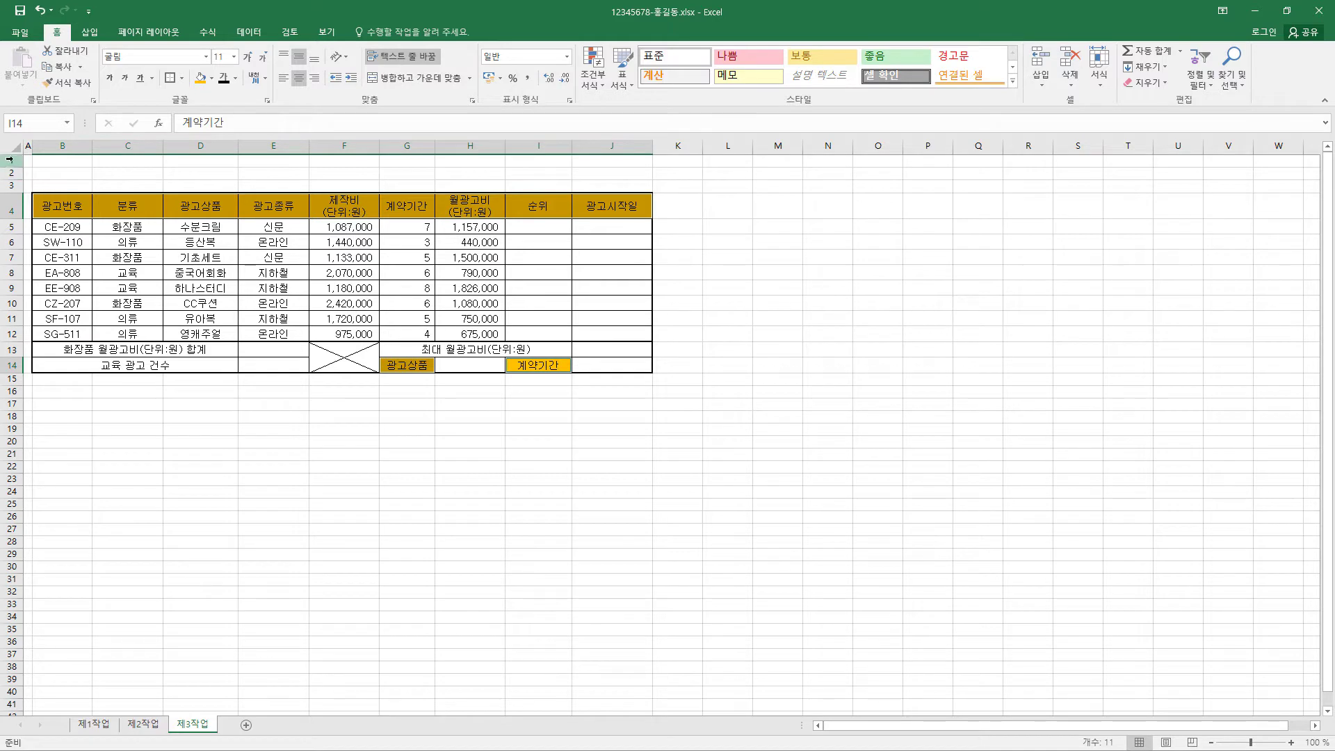
- Make rows 1 to 3 taller and draw a hexagon about 1.72 cm high and 14.53 cm wide across B1:G3
{"action": "left_click_drag", "start_coordinate": [11, 161], "coordinate": [10, 185]}
{"action": "left_click_drag", "start_coordinate": [10, 180], "coordinate": [11, 186]}
{"action": "left_click", "coordinate": [90, 32]}
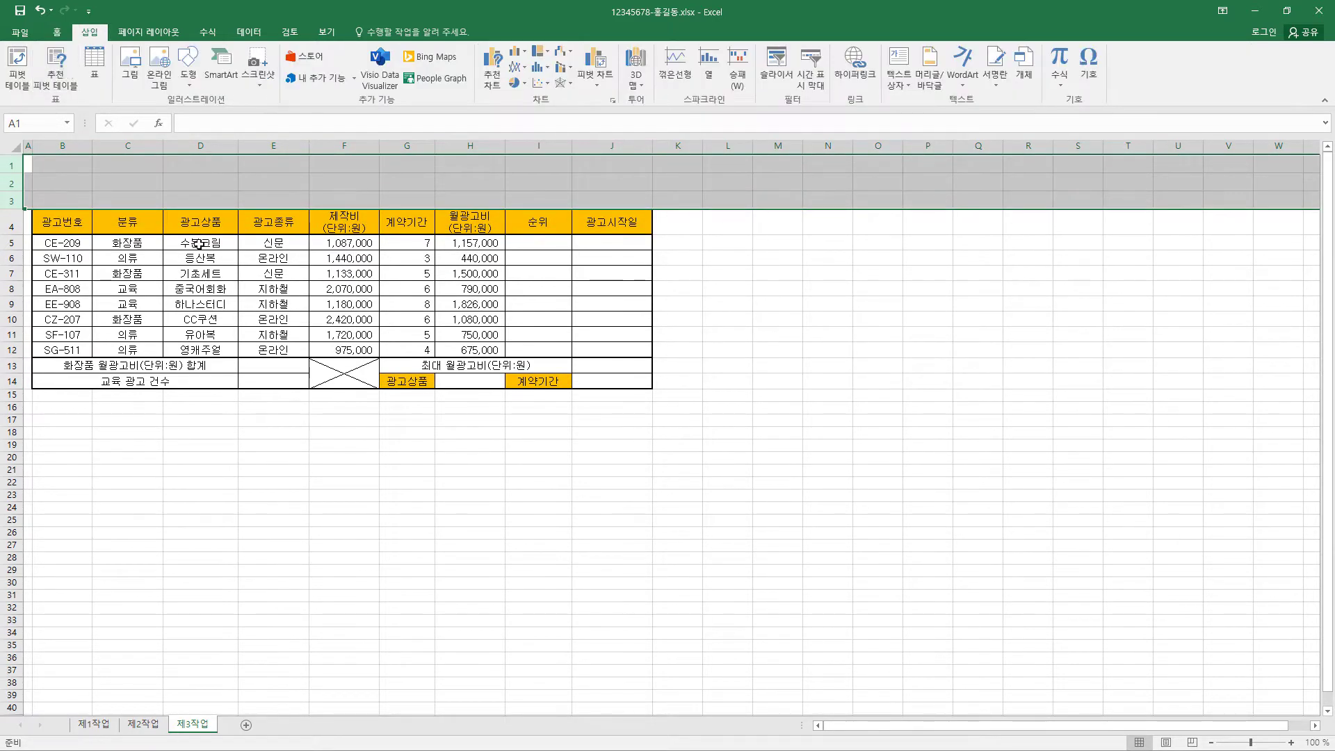
{"action": "left_click", "coordinate": [192, 89]}
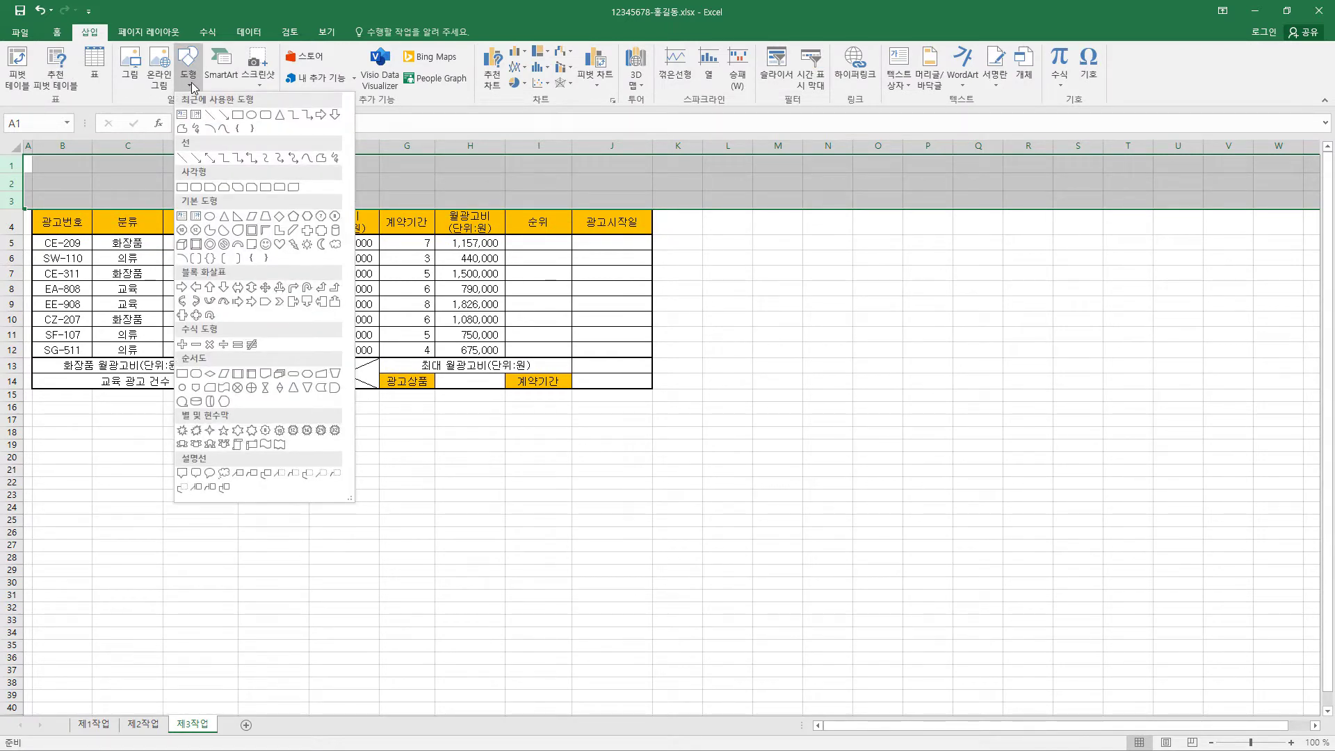
{"action": "left_click", "coordinate": [304, 218]}
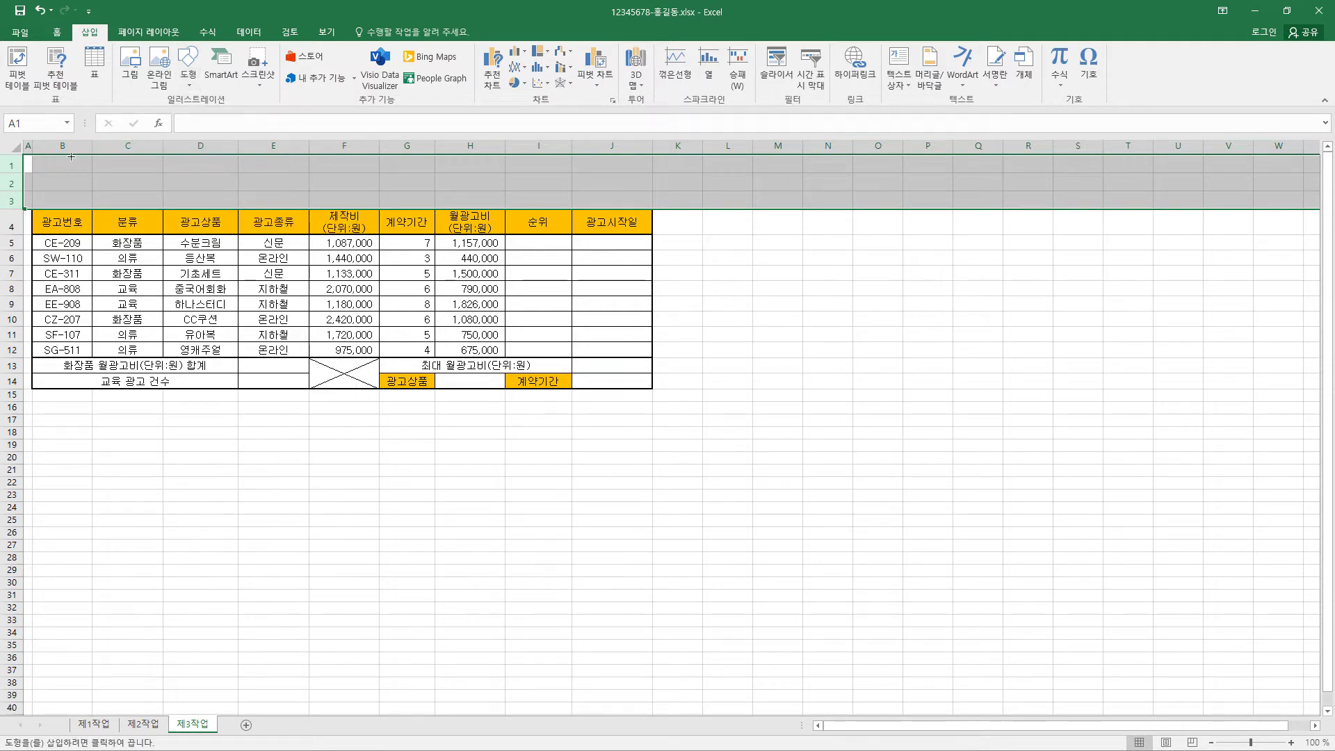
{"action": "mouse_move", "coordinate": [31, 162]}
{"action": "left_mouse_down"}
{"action": "mouse_move", "coordinate": [415, 204]}
{"action": "mouse_move", "coordinate": [414, 158]}
{"action": "left_mouse_up"}
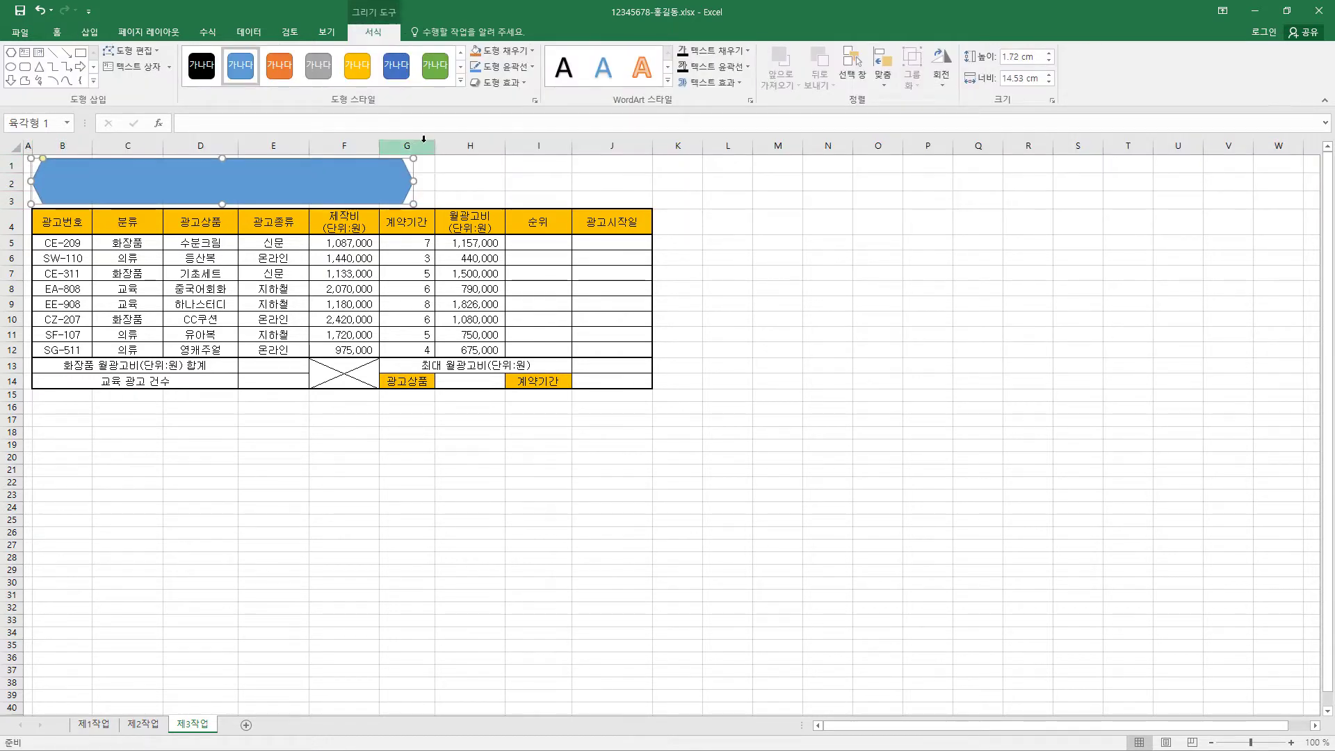
- Fill the hexagon with standard yellow and set its outline colour to black
{"action": "left_click", "coordinate": [528, 52]}
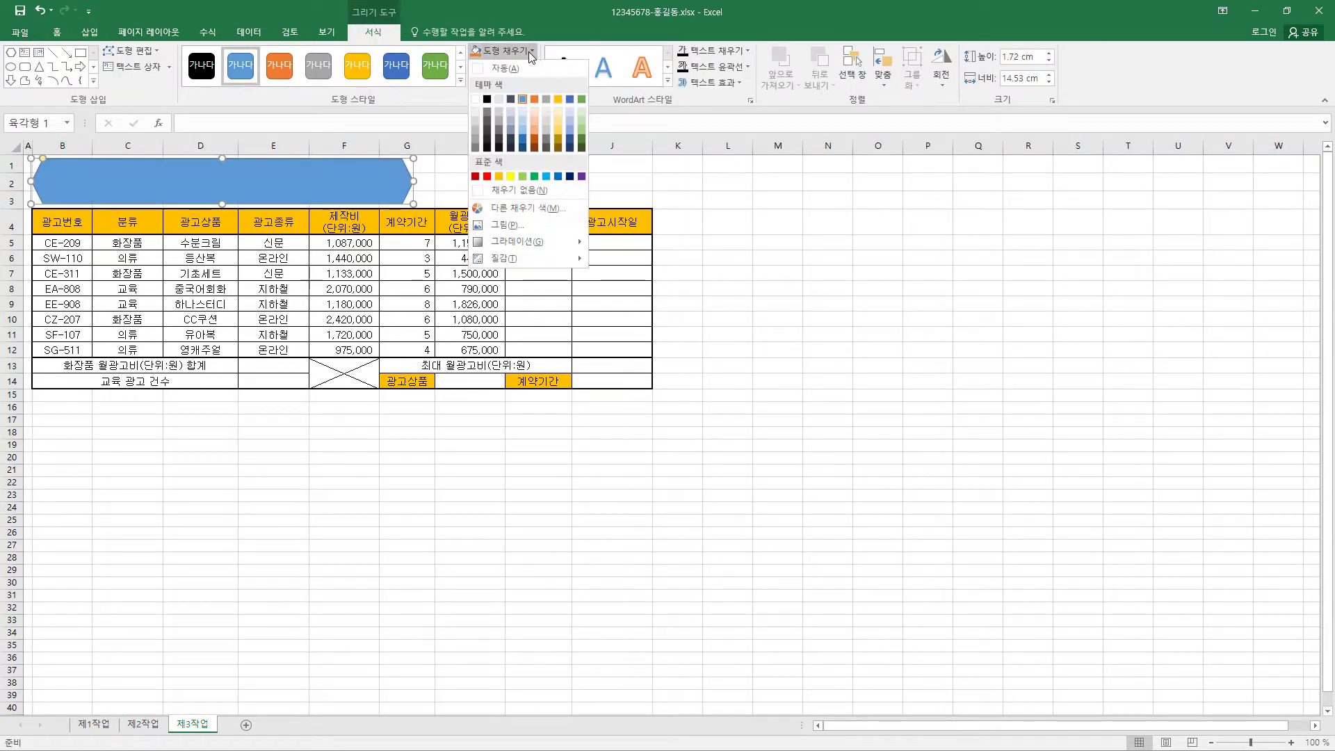
{"action": "left_click", "coordinate": [511, 177]}
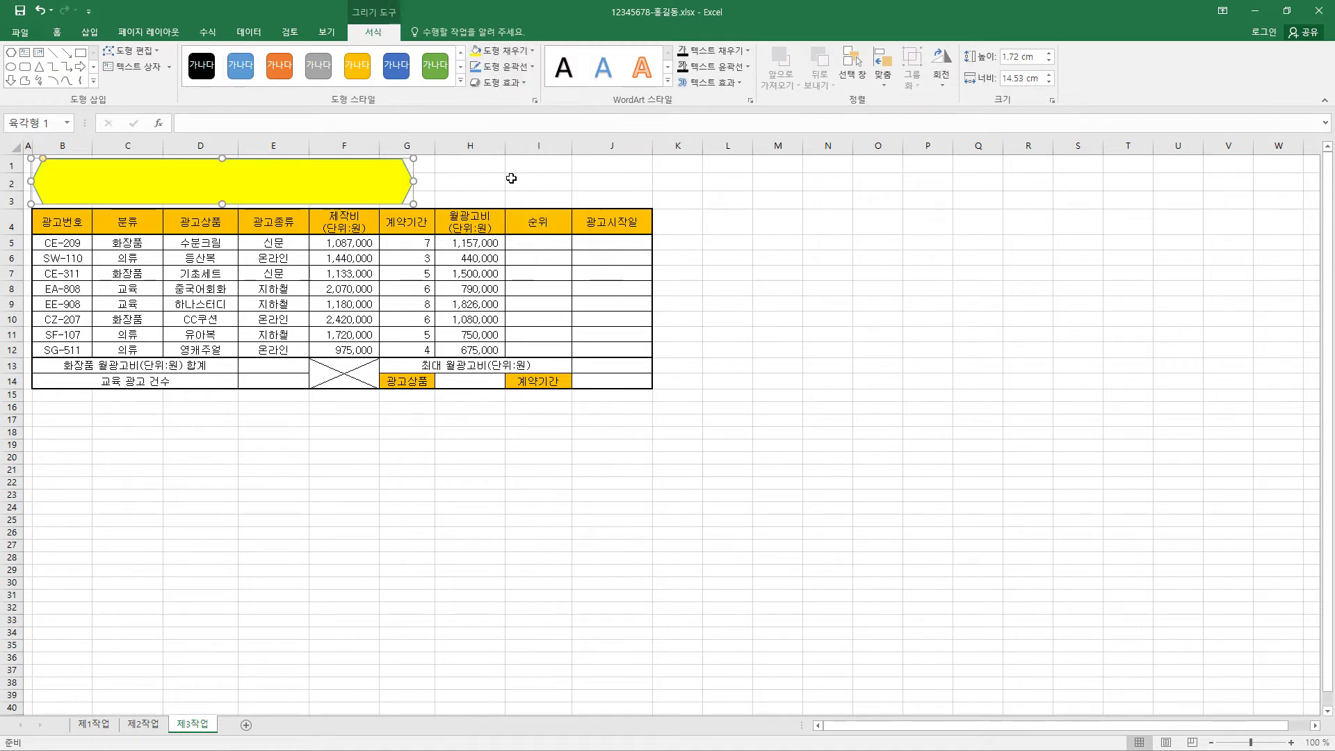
{"action": "left_click", "coordinate": [531, 66]}
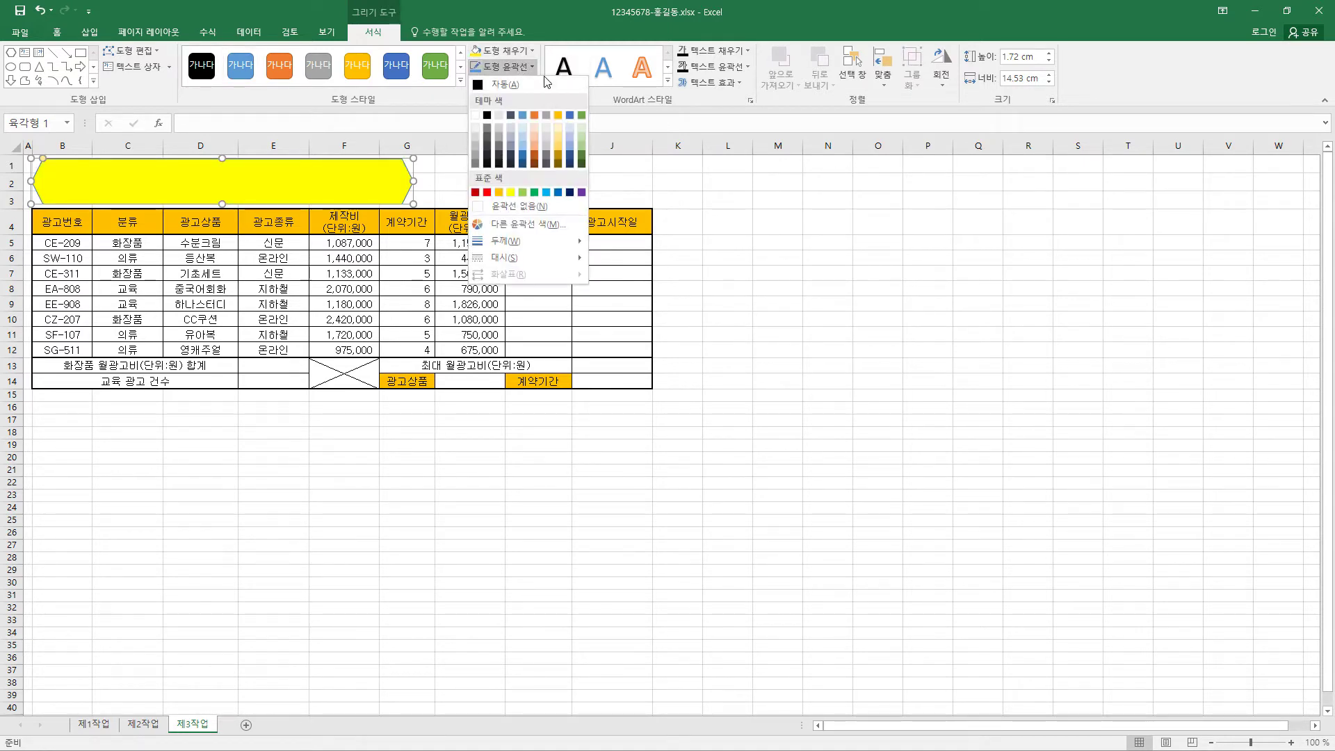
{"action": "left_click", "coordinate": [486, 115]}
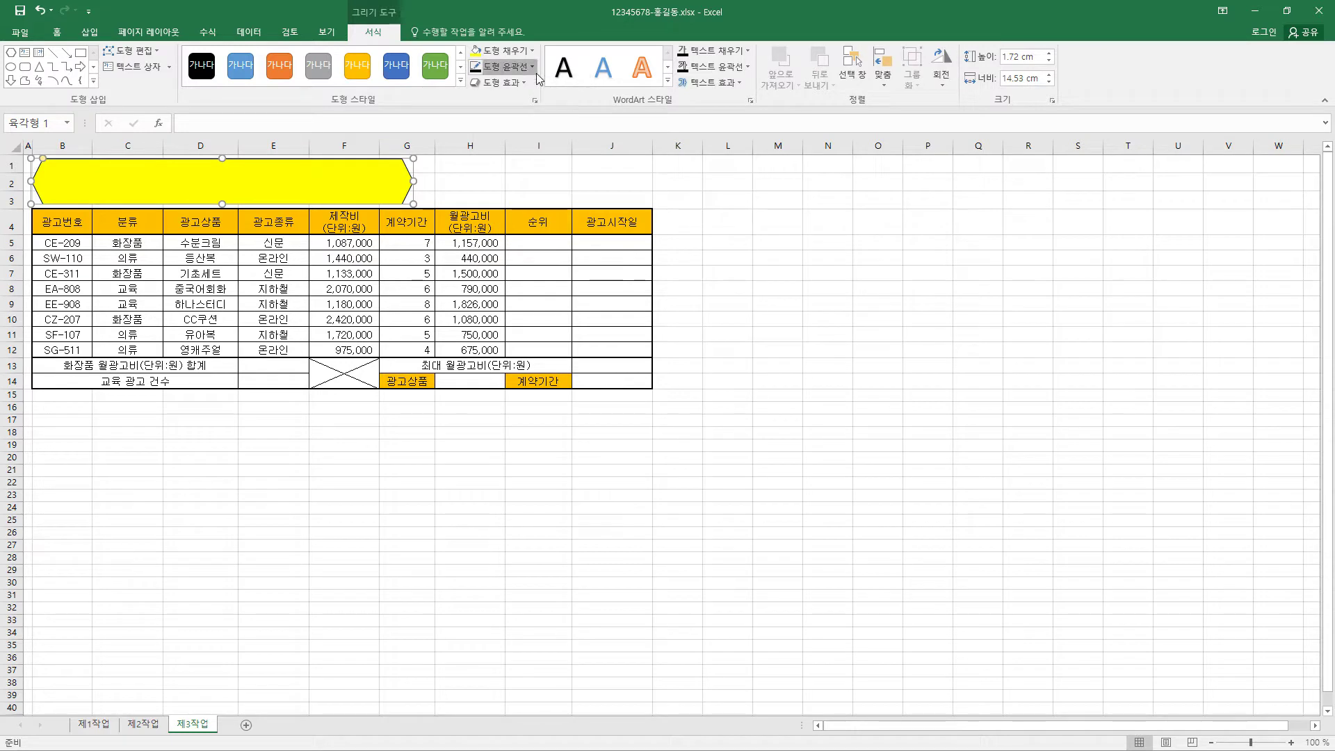
{"action": "left_click", "coordinate": [532, 68]}
{"action": "mouse_move", "coordinate": [516, 241]}
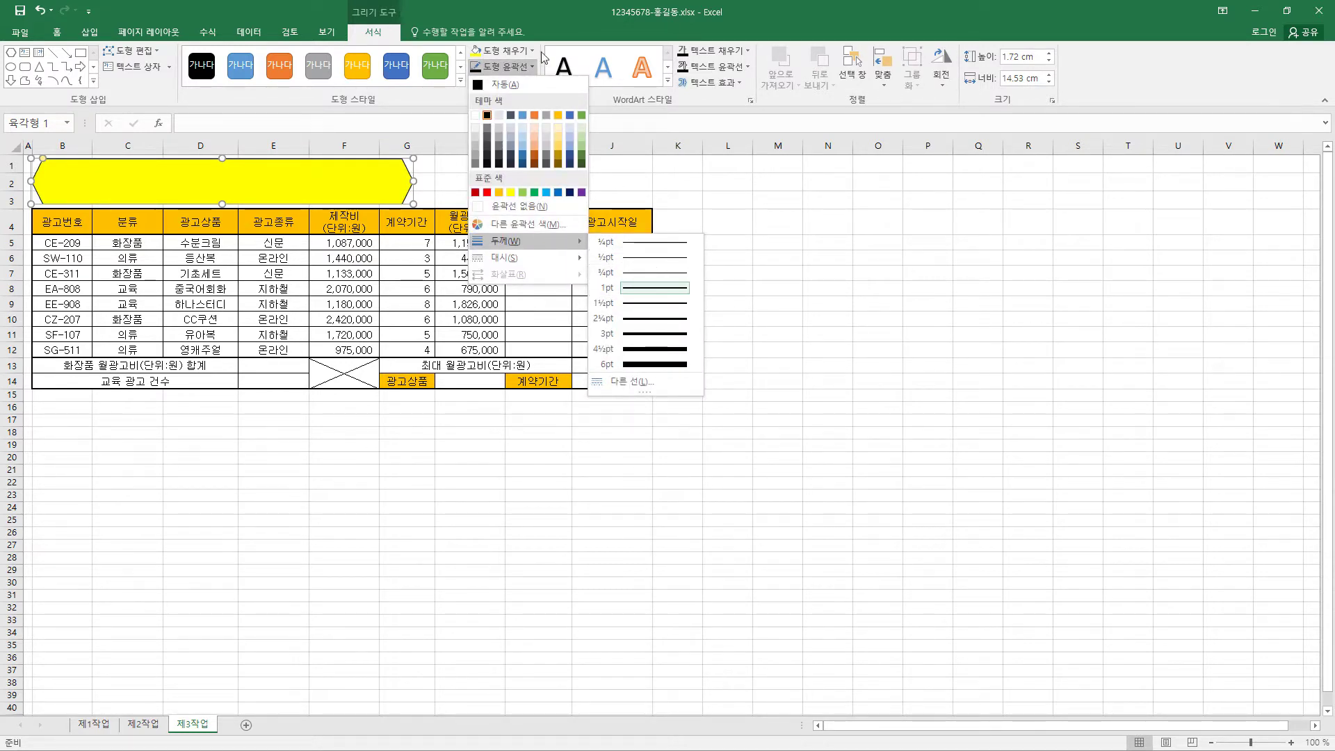
{"action": "left_click", "coordinate": [540, 20]}
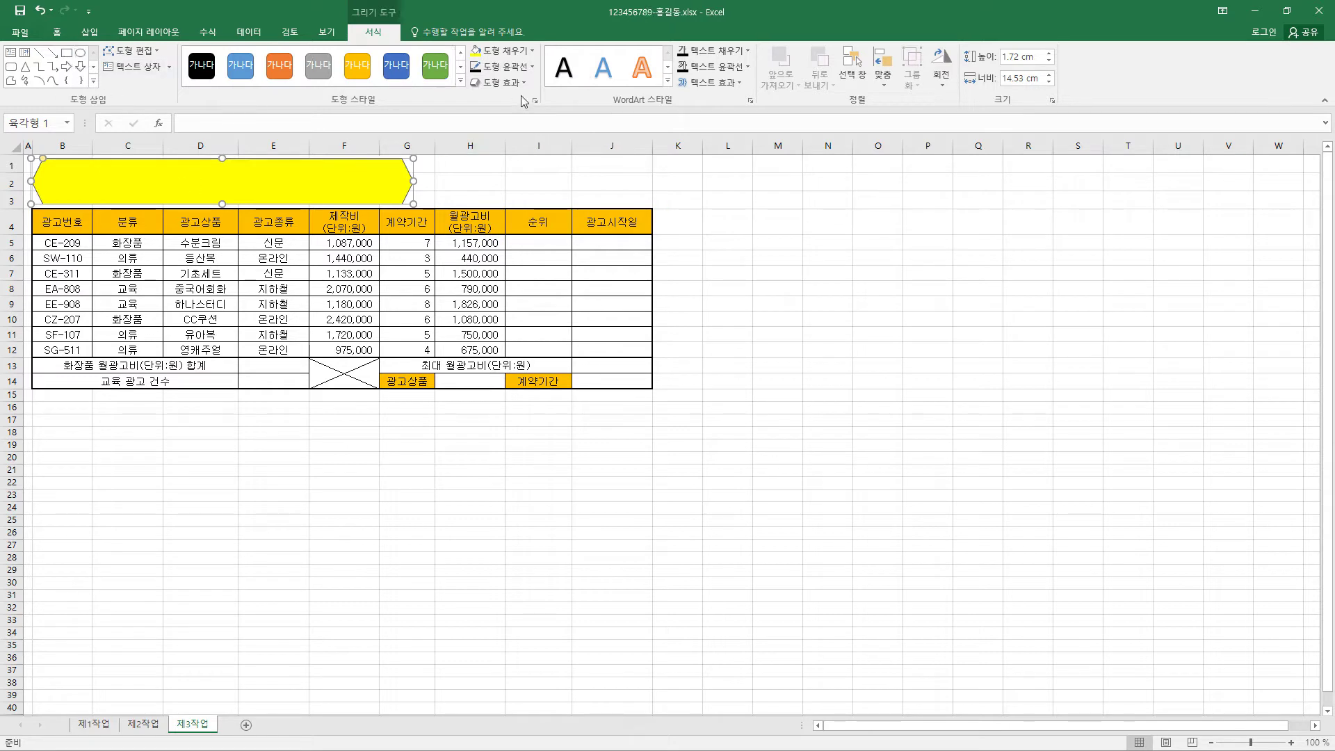
- Apply an outer shadow offset to the upper right to the hexagon
{"action": "left_click", "coordinate": [525, 85]}
{"action": "mouse_move", "coordinate": [528, 139]}
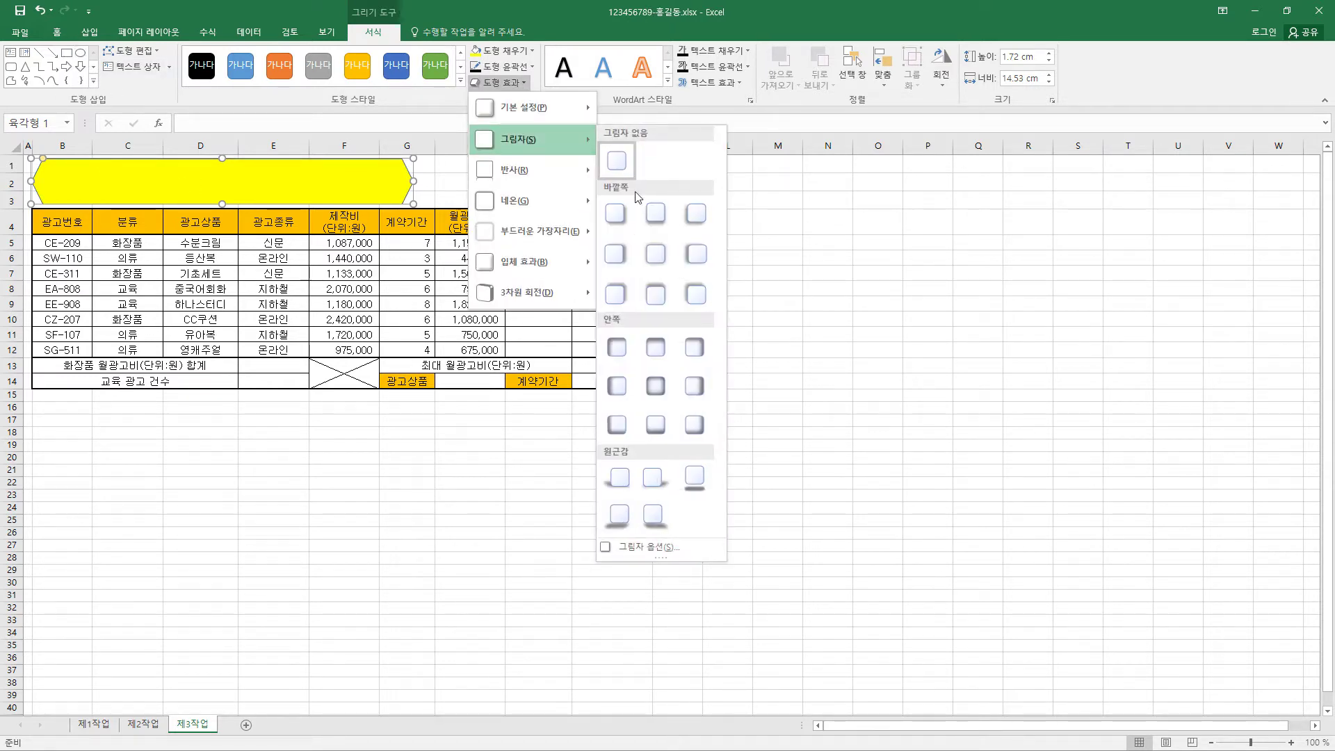
{"action": "left_click", "coordinate": [610, 292]}
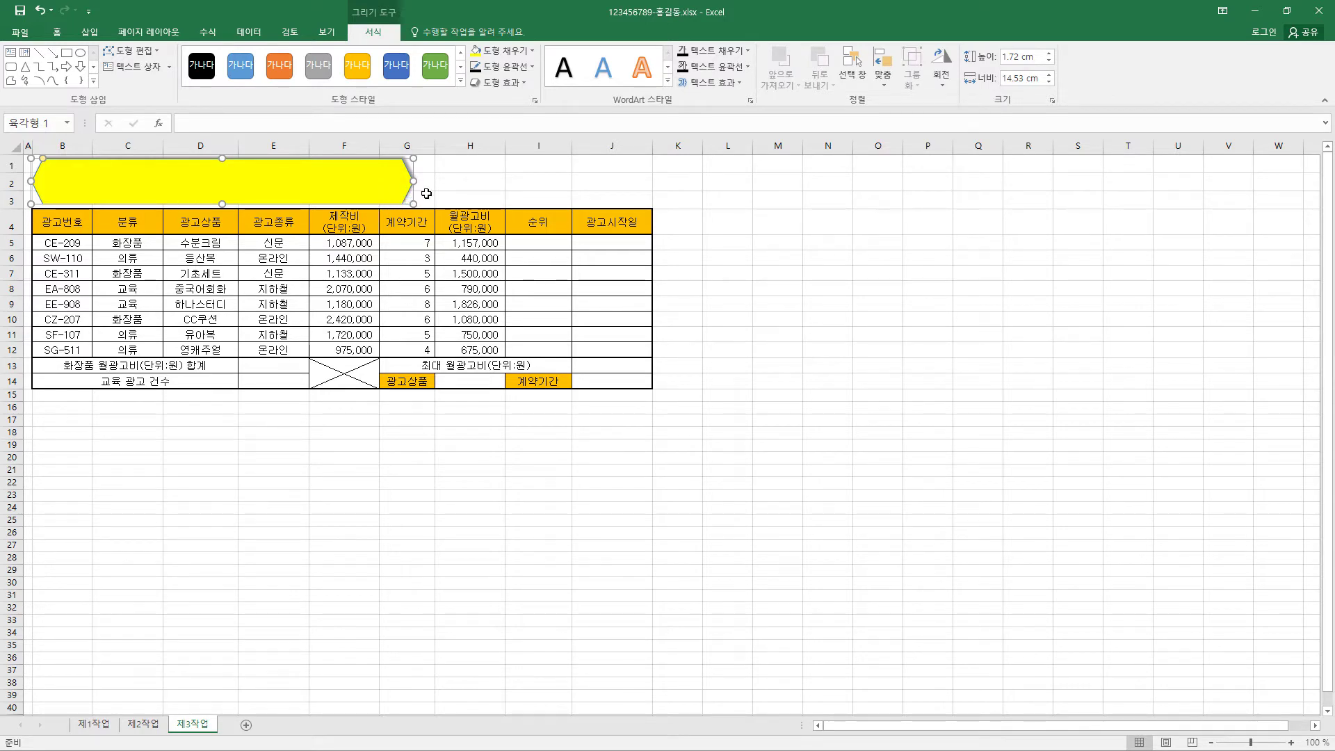
- Set the hexagon's text font to 굴림, size 24, bold, in black
{"action": "left_click", "coordinate": [57, 32]}
{"action": "left_click", "coordinate": [185, 57]}
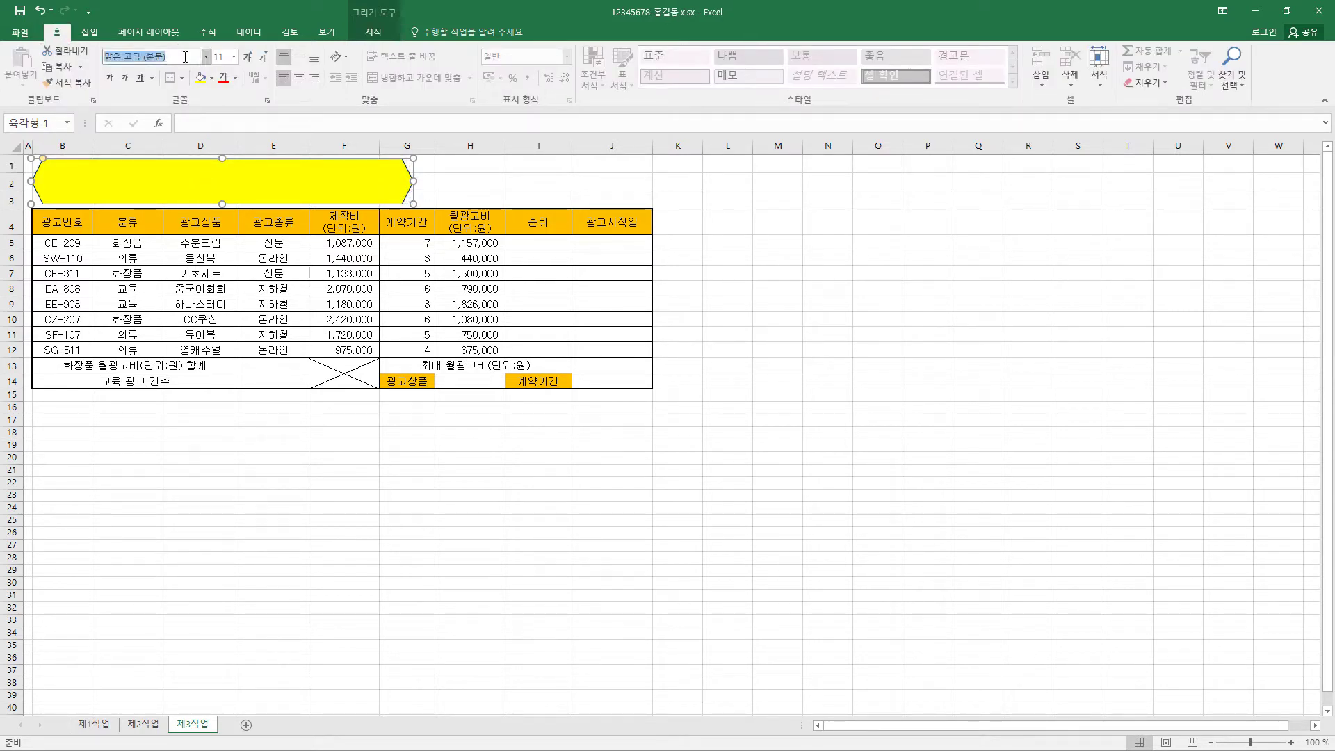
{"action": "type", "text": "굴림"}
{"action": "key", "text": "Return"}
{"action": "left_click", "coordinate": [234, 56]}
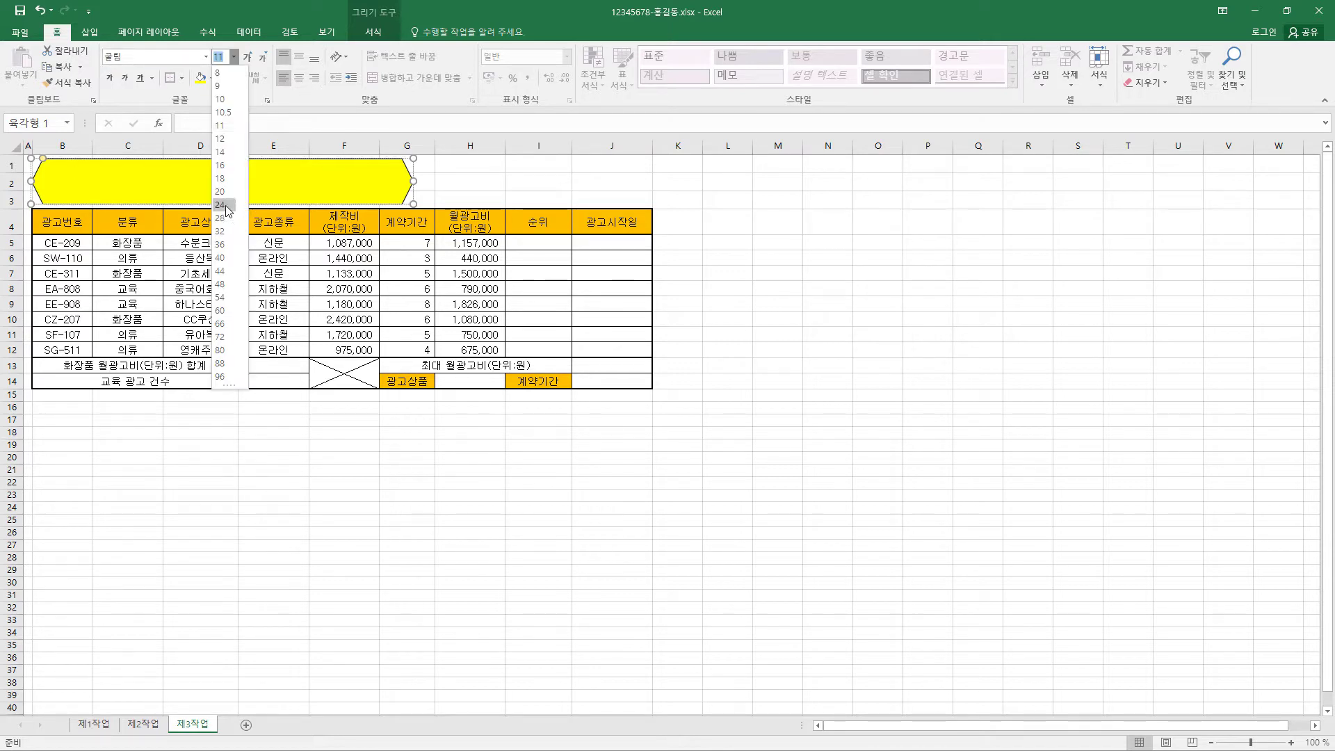
{"action": "left_click", "coordinate": [223, 212]}
{"action": "left_click", "coordinate": [109, 78]}
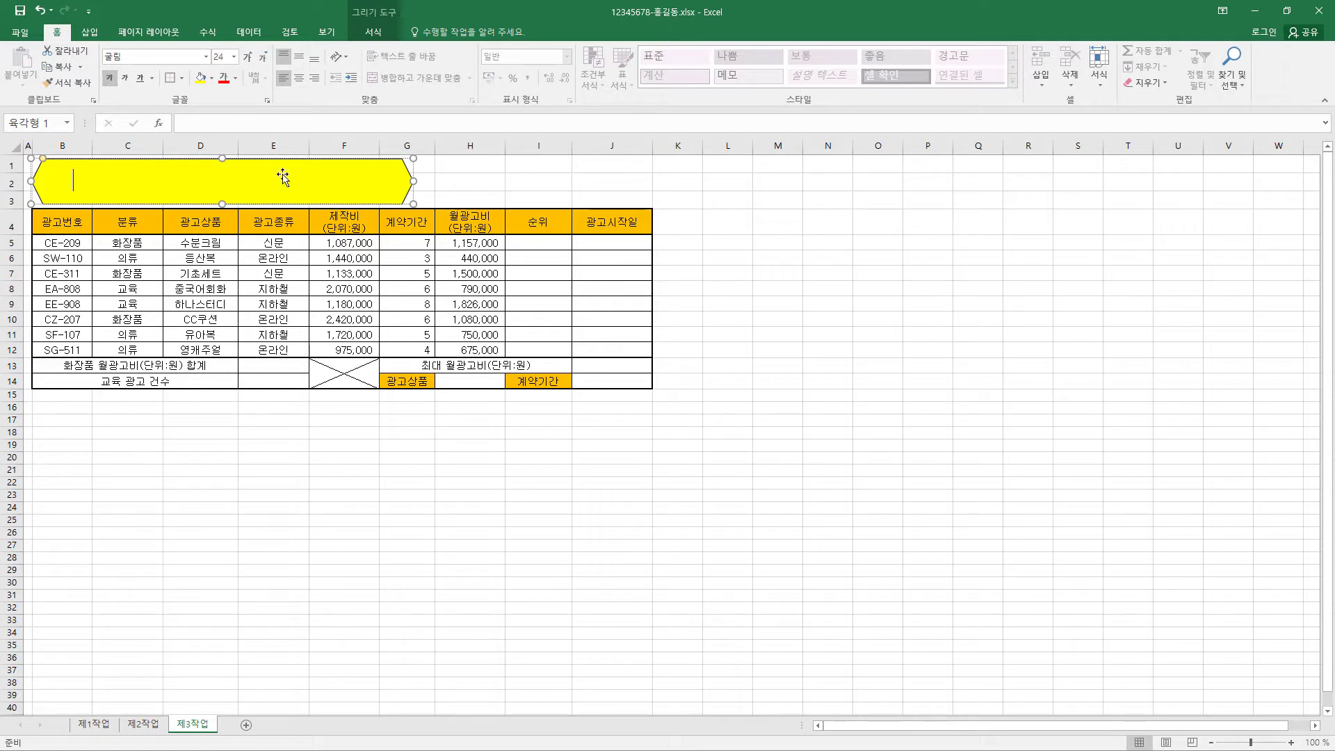
{"action": "left_click", "coordinate": [235, 77]}
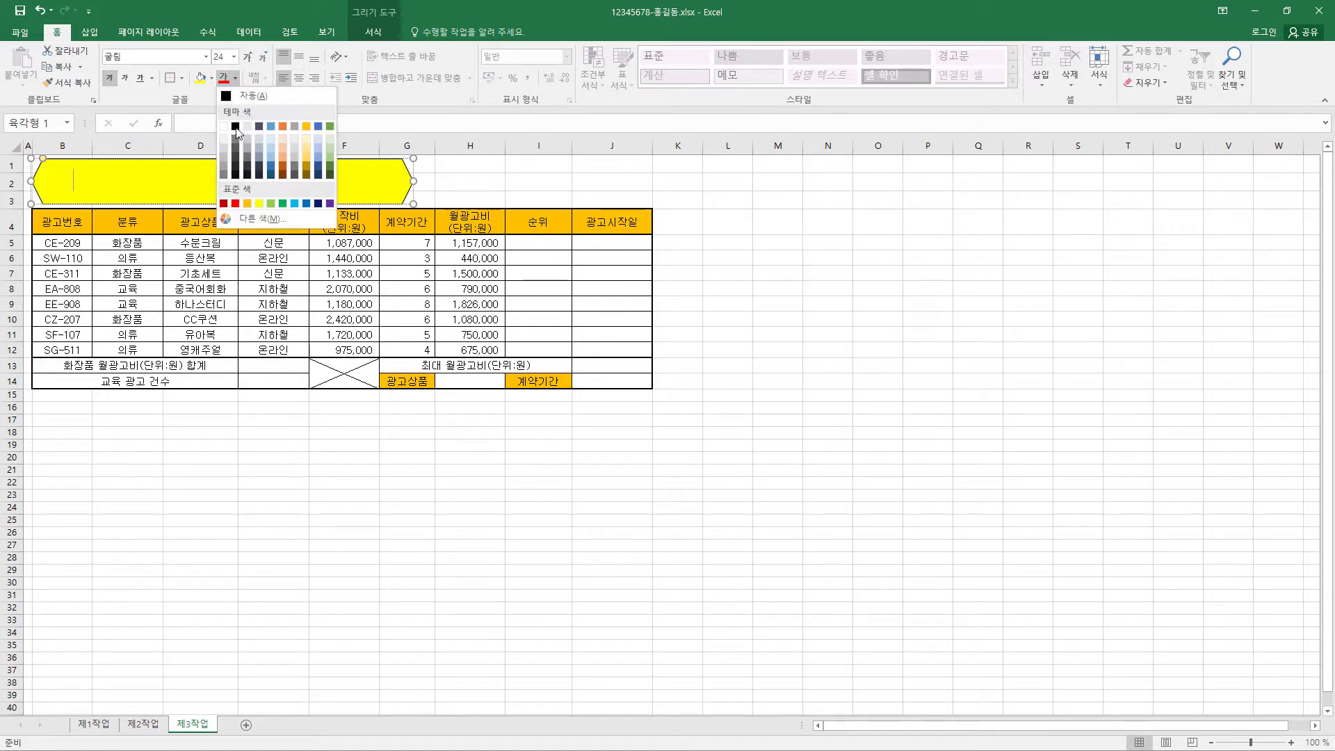
{"action": "left_click", "coordinate": [236, 128]}
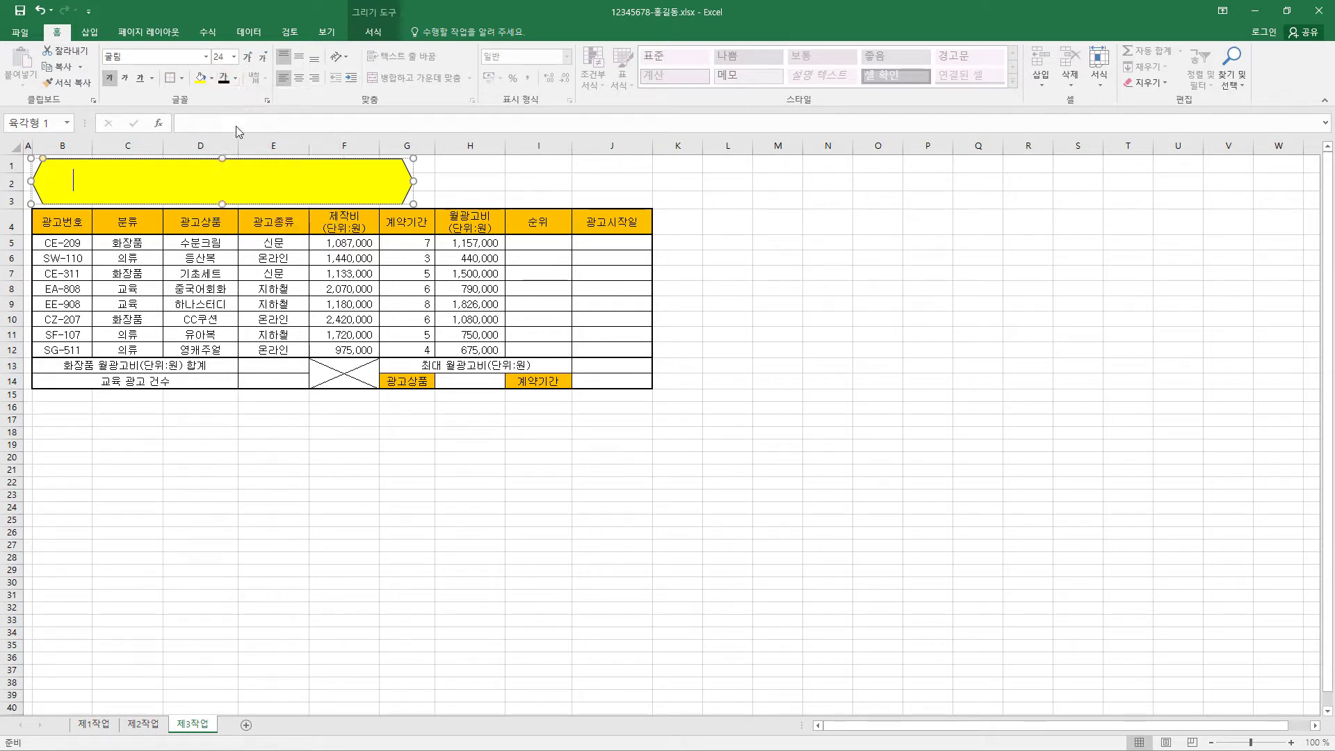
- Centre the hexagon's text horizontally and vertically and enter the title 대성기획 광고제작 현황
{"action": "left_click", "coordinate": [302, 78]}
{"action": "left_click", "coordinate": [299, 57]}
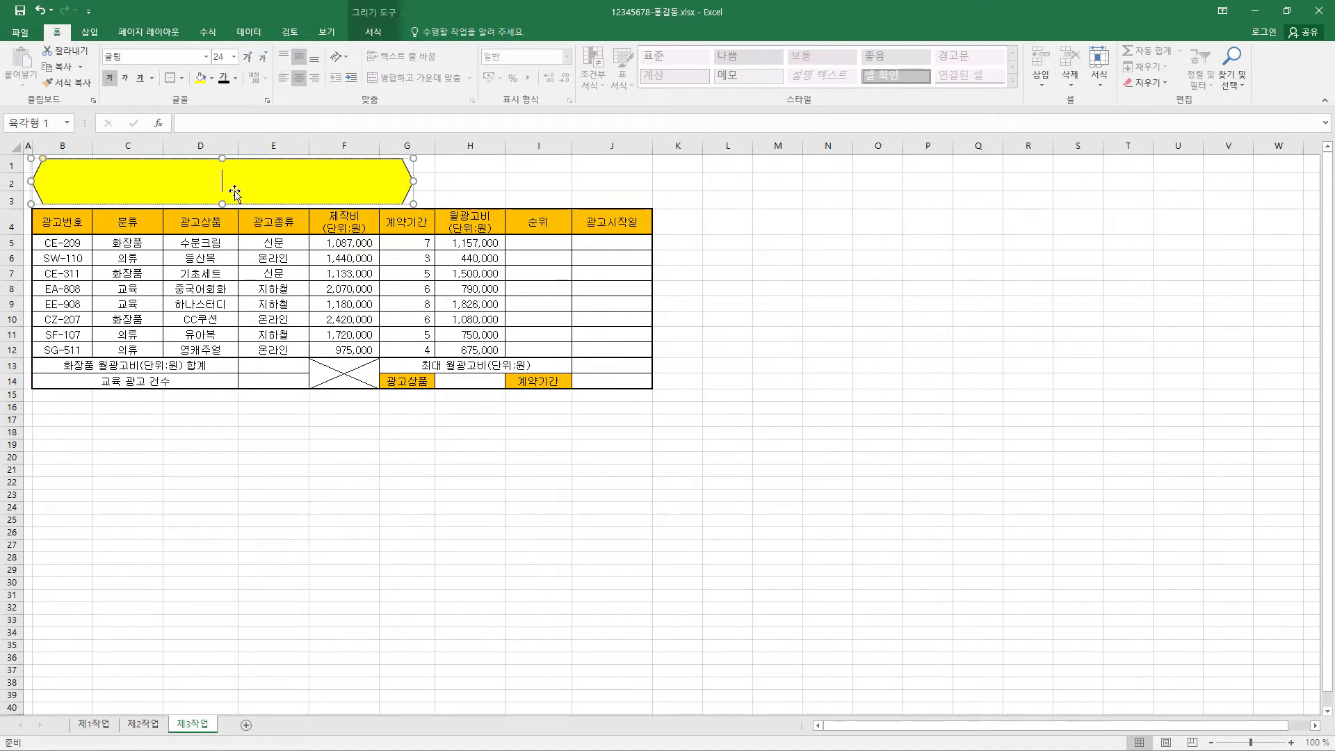
{"action": "type", "text": "대성기획 광고제작 현황"}
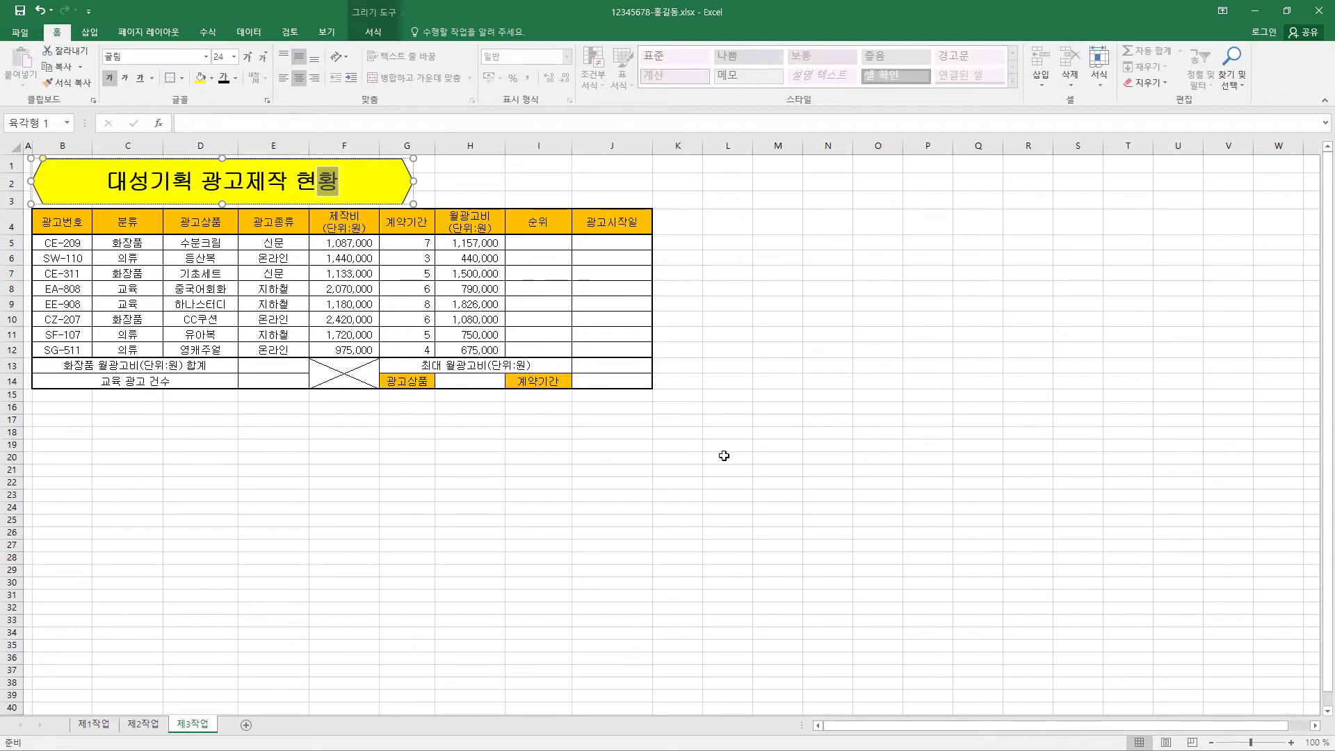
{"action": "left_click", "coordinate": [793, 447]}
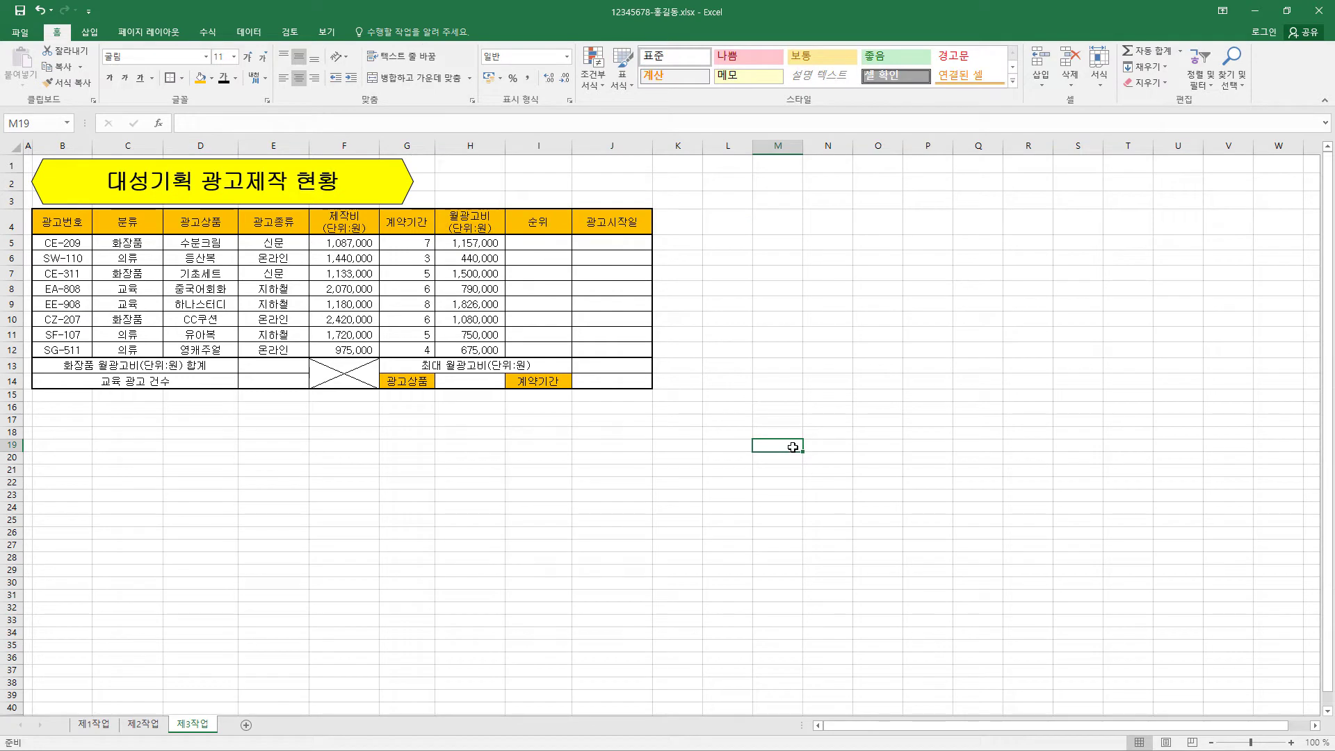
- Enter 확인 in cell M19 with each character on its own line within the cell
{"action": "type", "text": "확"}
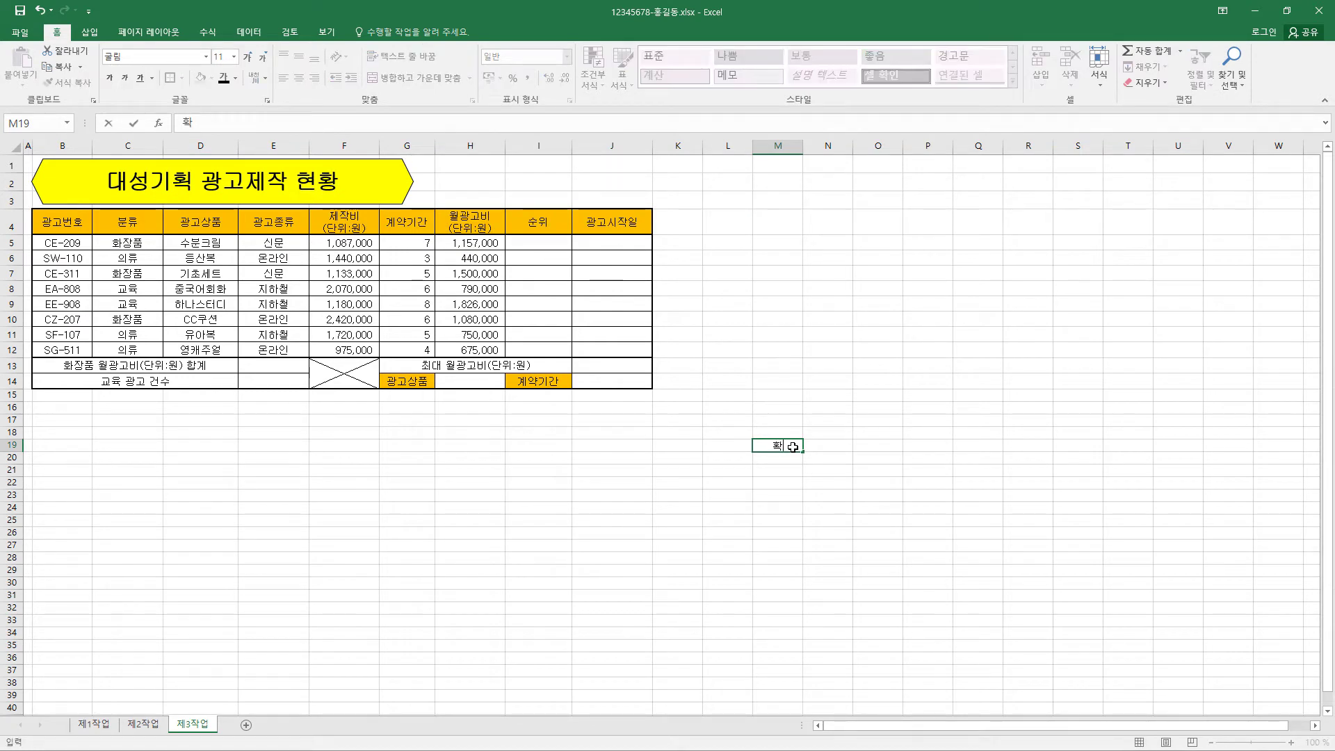
{"action": "key", "text": "alt+Return"}
{"action": "type", "text": "ㅇ"}
{"action": "key", "text": "Return"}
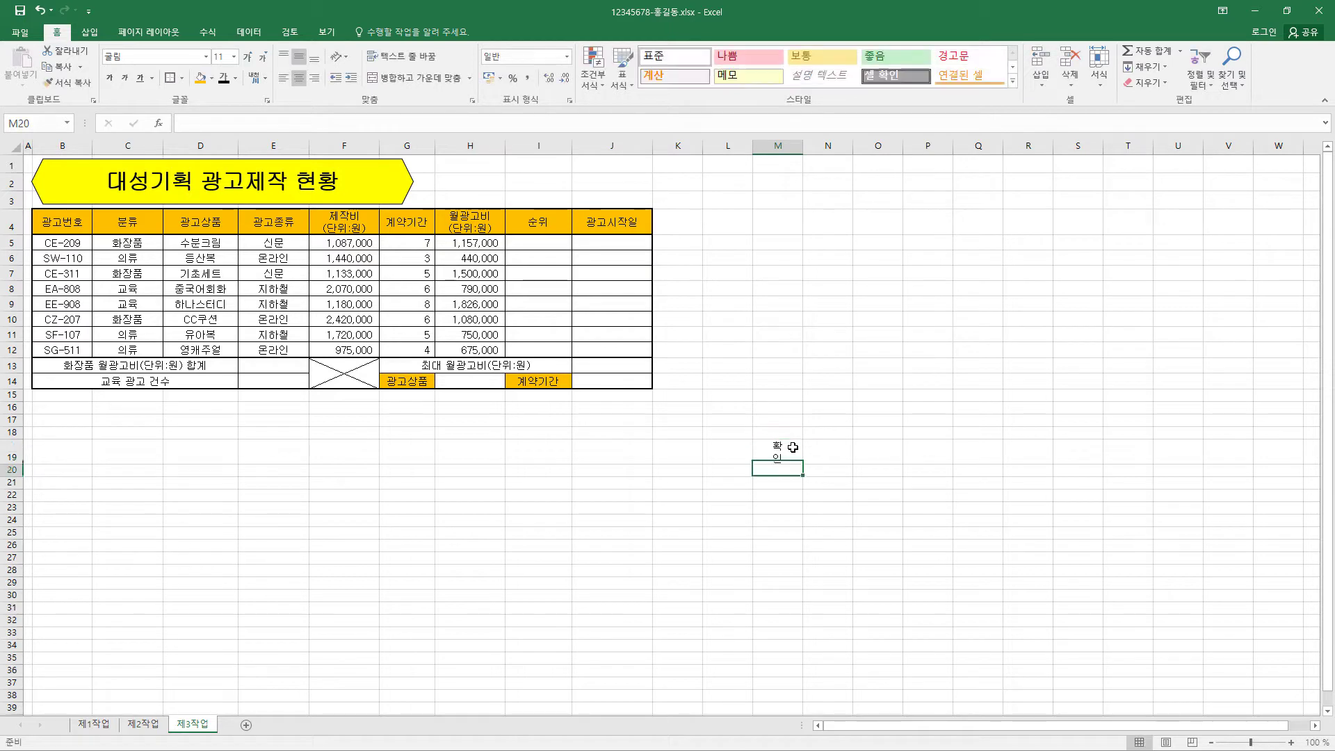
- Merge and centre M18:M19 with the 확인 label and make row 19 taller
{"action": "left_click", "coordinate": [785, 455]}
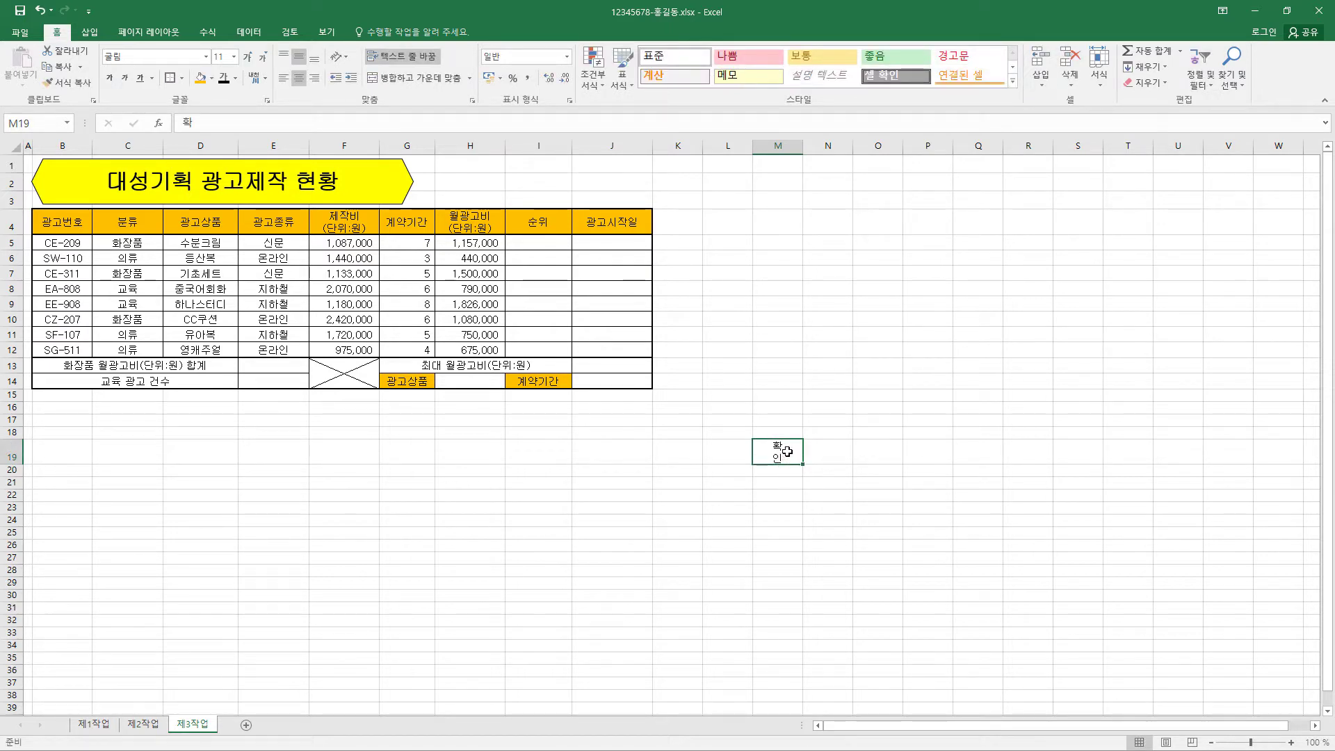
{"action": "left_click_drag", "start_coordinate": [783, 433], "coordinate": [783, 452]}
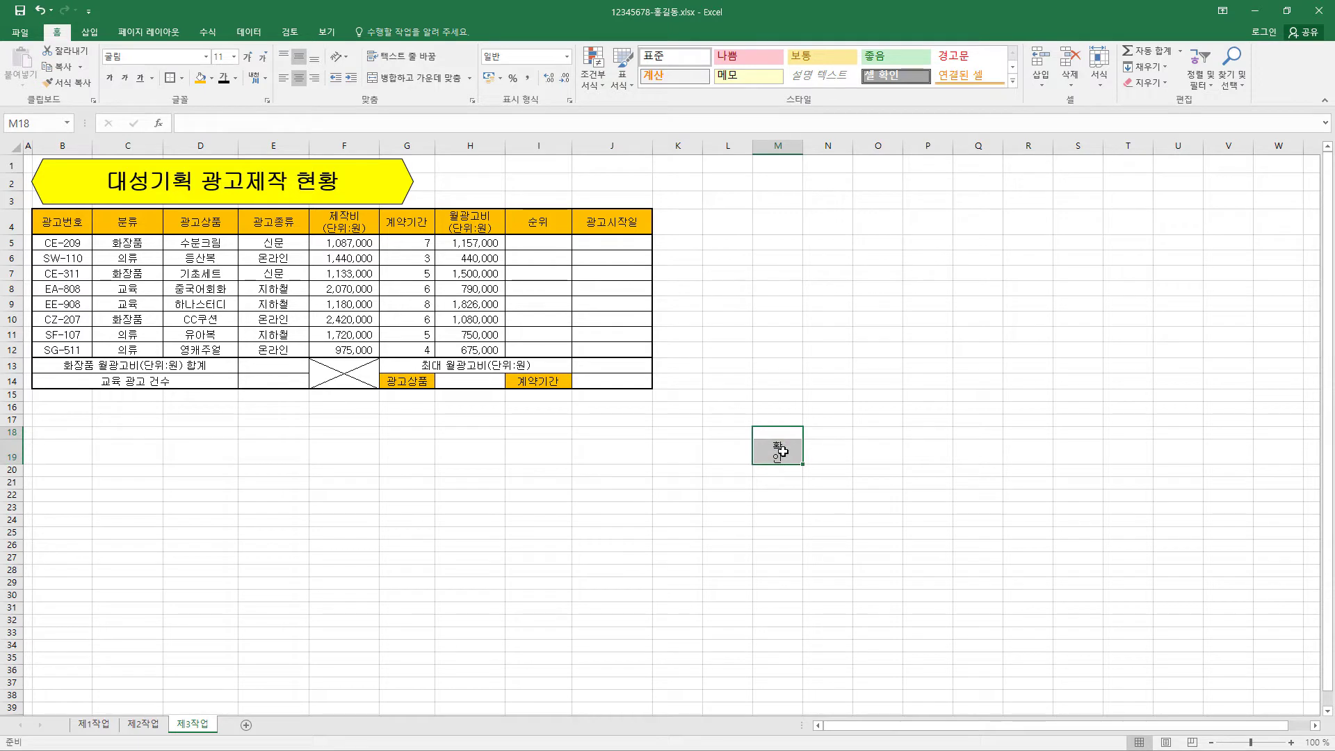
{"action": "left_click", "coordinate": [420, 78]}
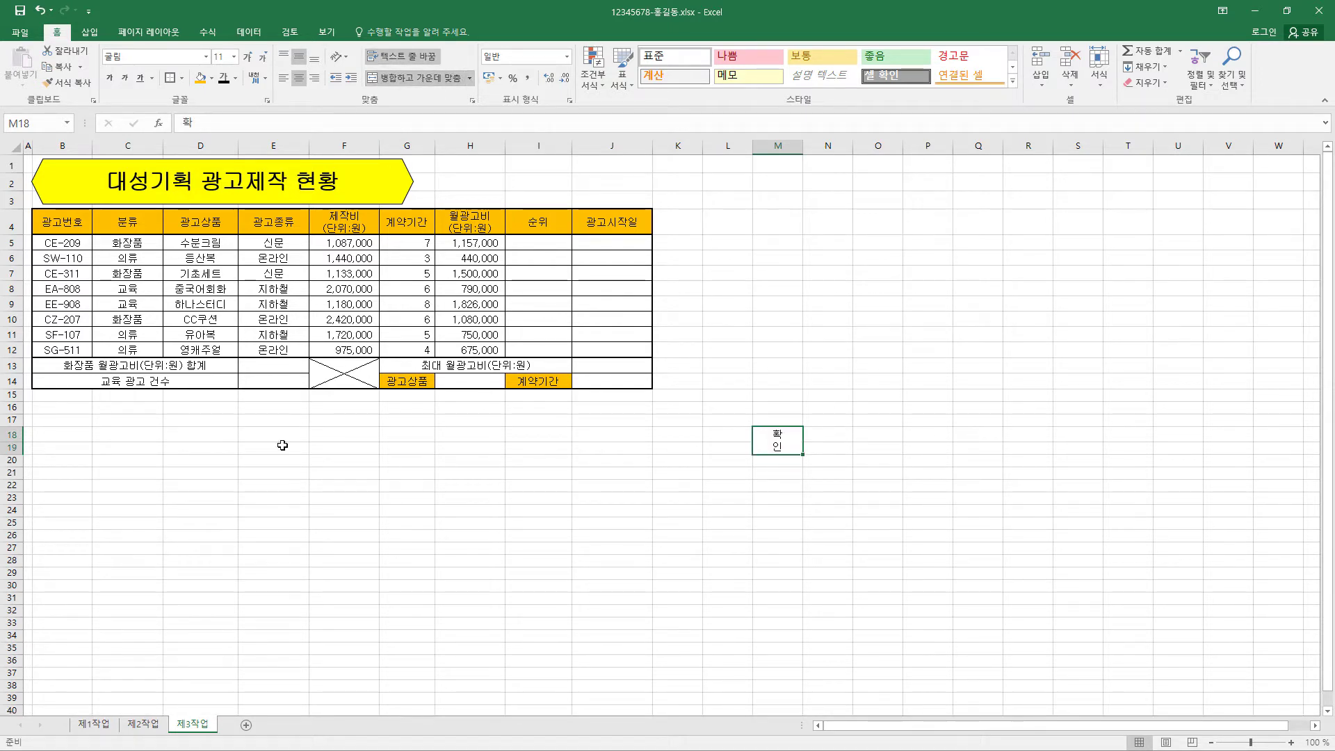
{"action": "left_click_drag", "start_coordinate": [13, 452], "coordinate": [13, 472]}
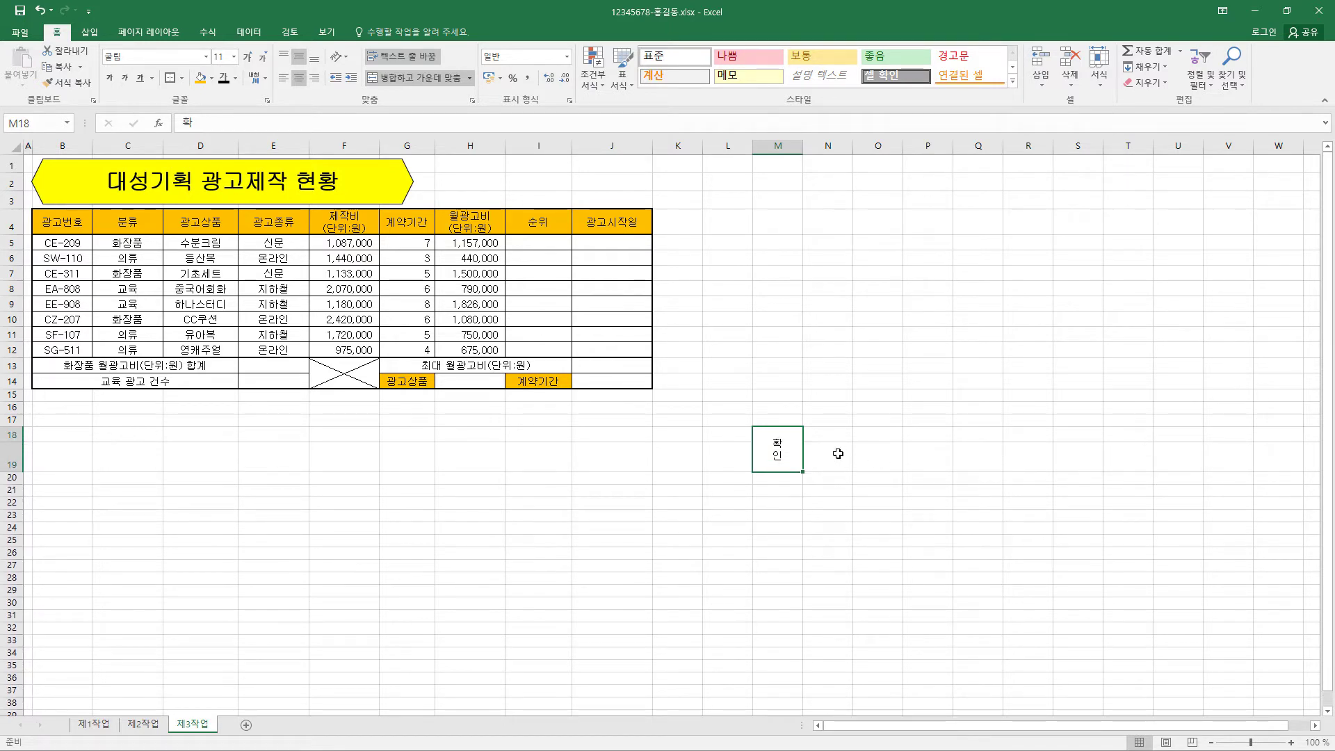
- Enter the approval headings 담당, 팀장 and 대표 across cells N18:P18
{"action": "left_click_drag", "start_coordinate": [812, 433], "coordinate": [919, 431]}
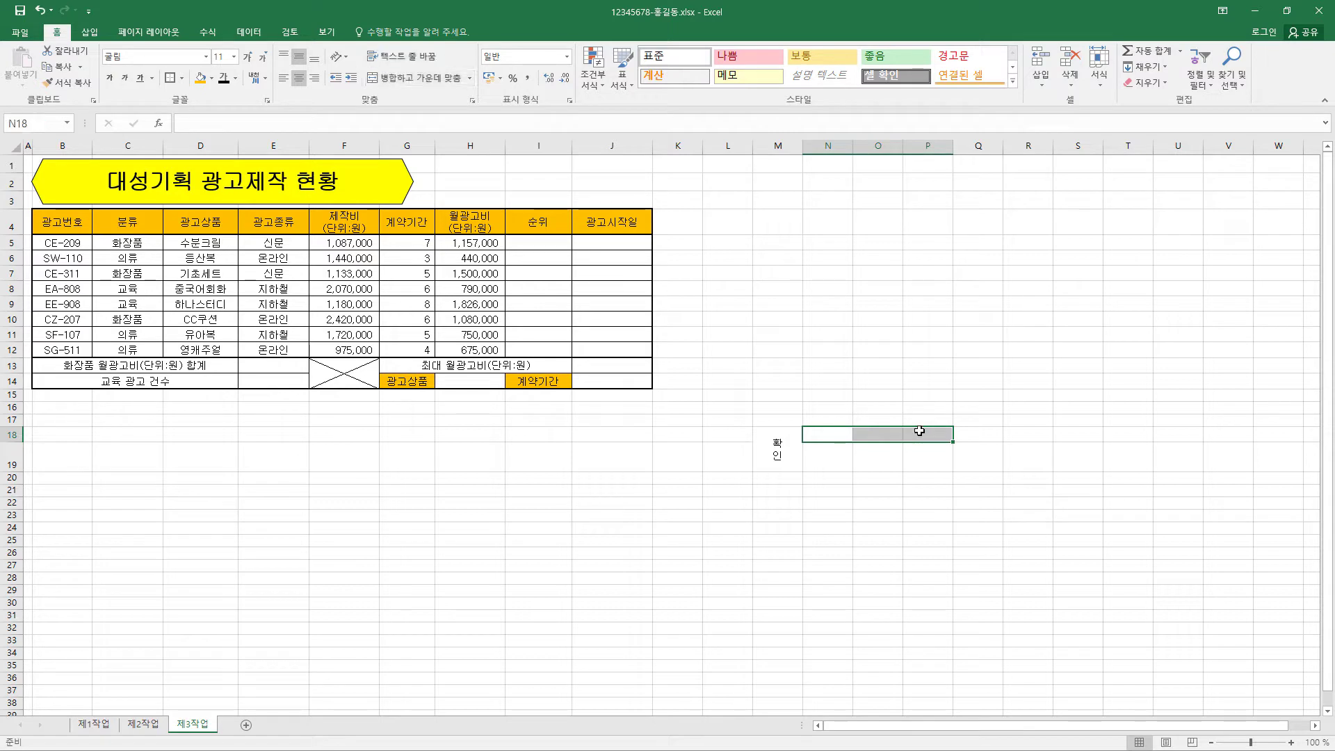
{"action": "type", "text": "담당"}
{"action": "key", "text": "Return"}
{"action": "type", "text": "팀장"}
{"action": "key", "text": "Return"}
{"action": "type", "text": "대표"}
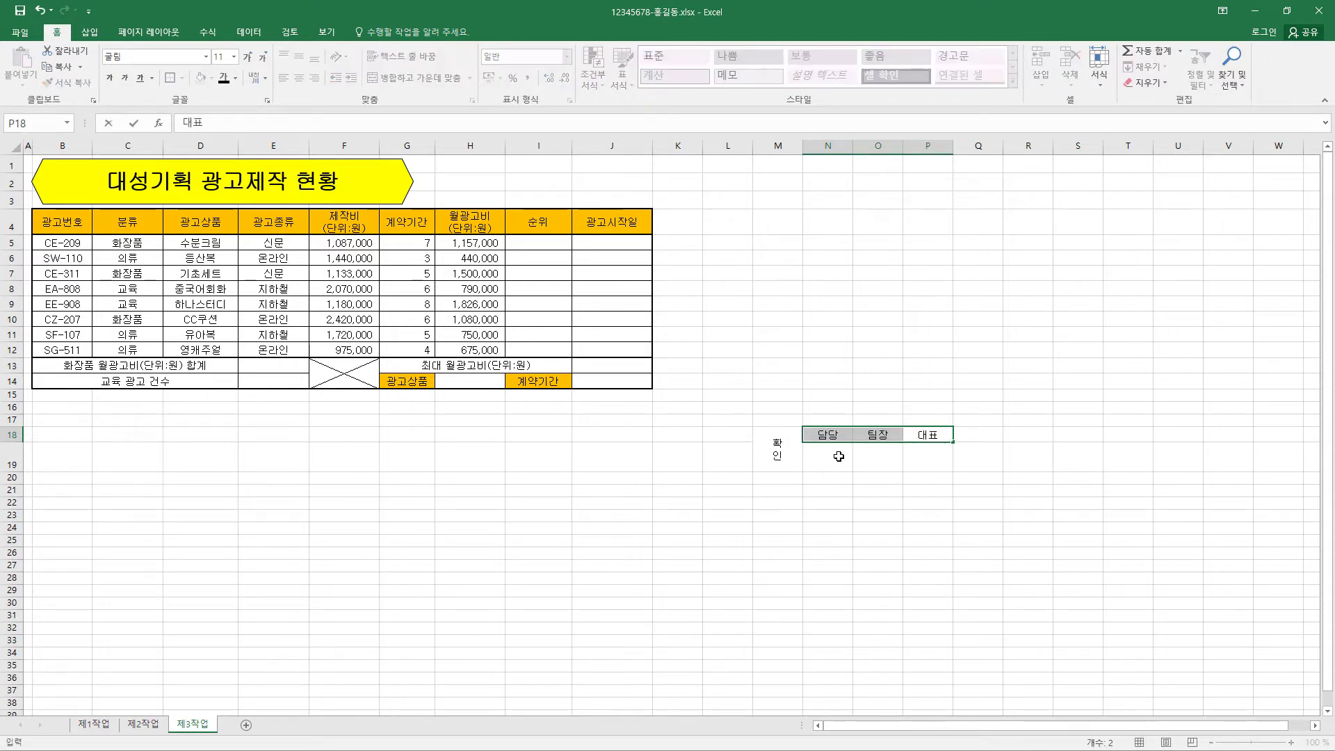
- Narrow column M to fit the 확인 label and apply all borders to the approval box M18:P19
{"action": "left_click", "coordinate": [768, 453]}
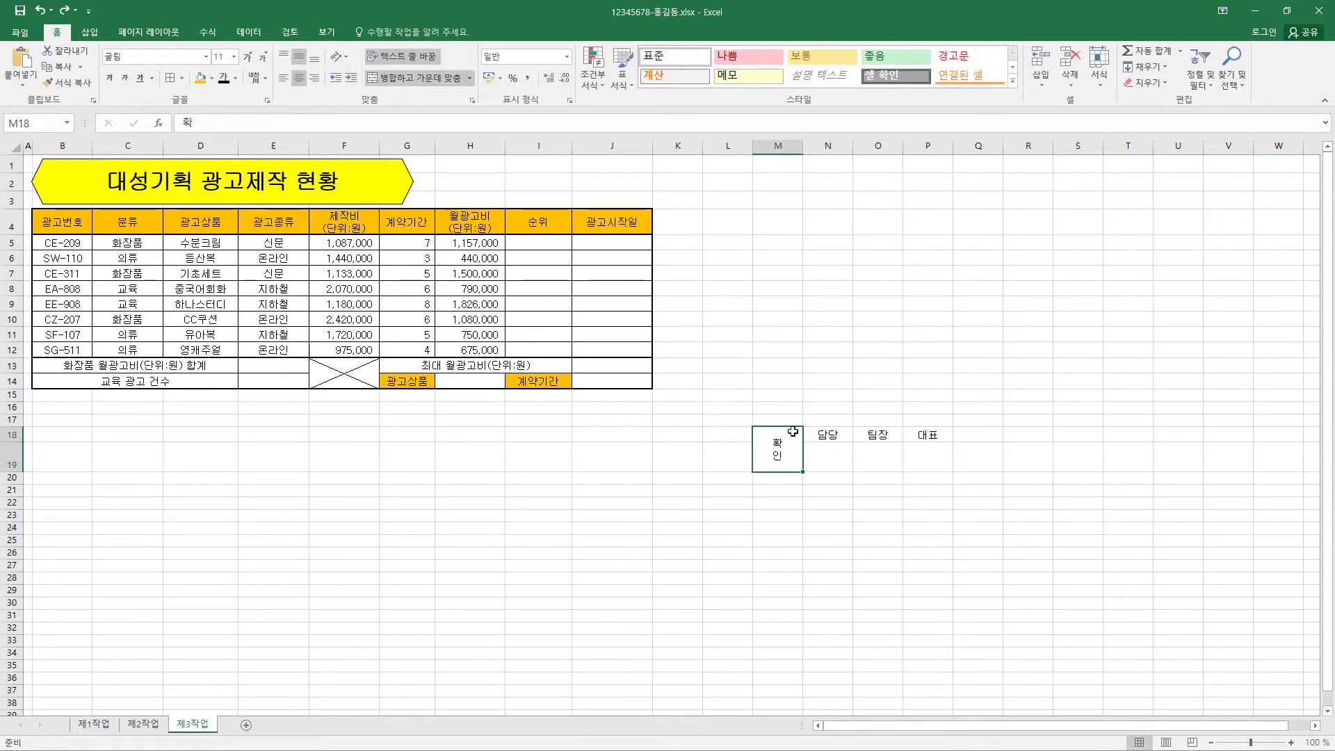
{"action": "left_click_drag", "start_coordinate": [803, 147], "coordinate": [781, 155]}
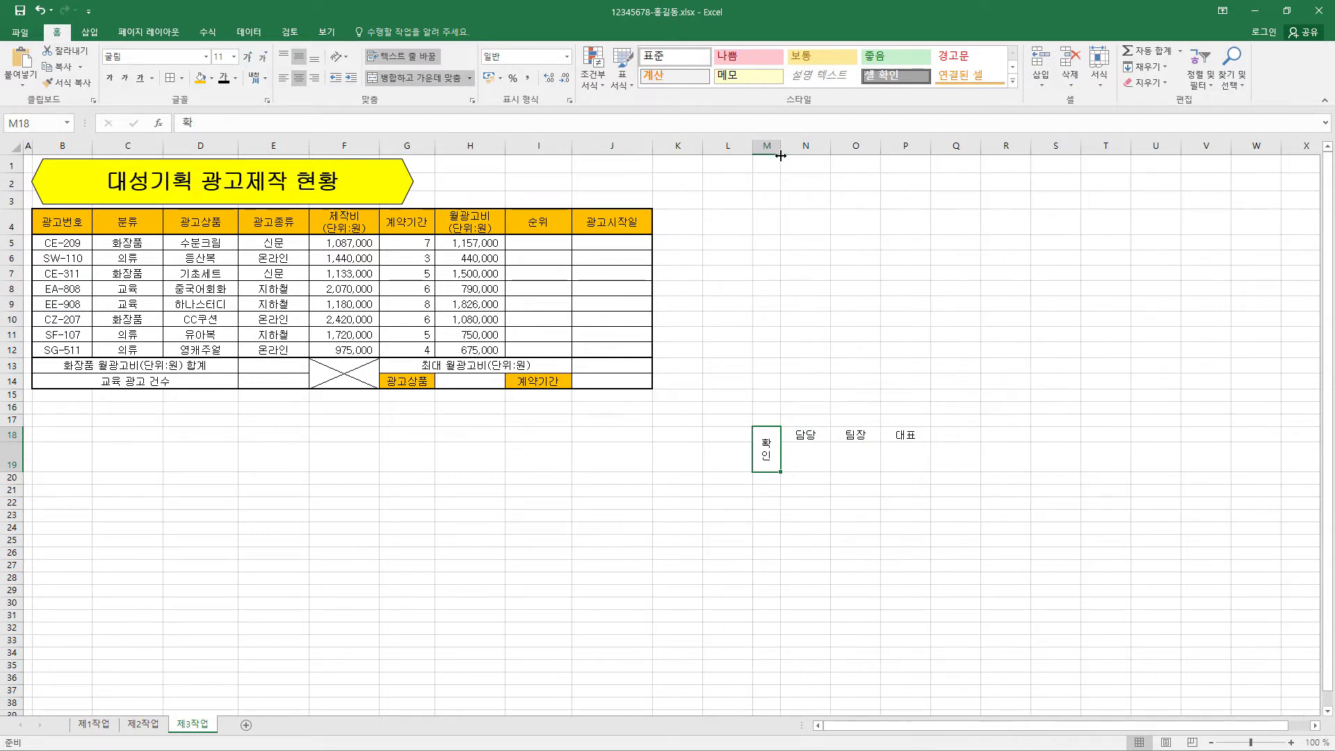
{"action": "left_click_drag", "start_coordinate": [770, 434], "coordinate": [903, 441]}
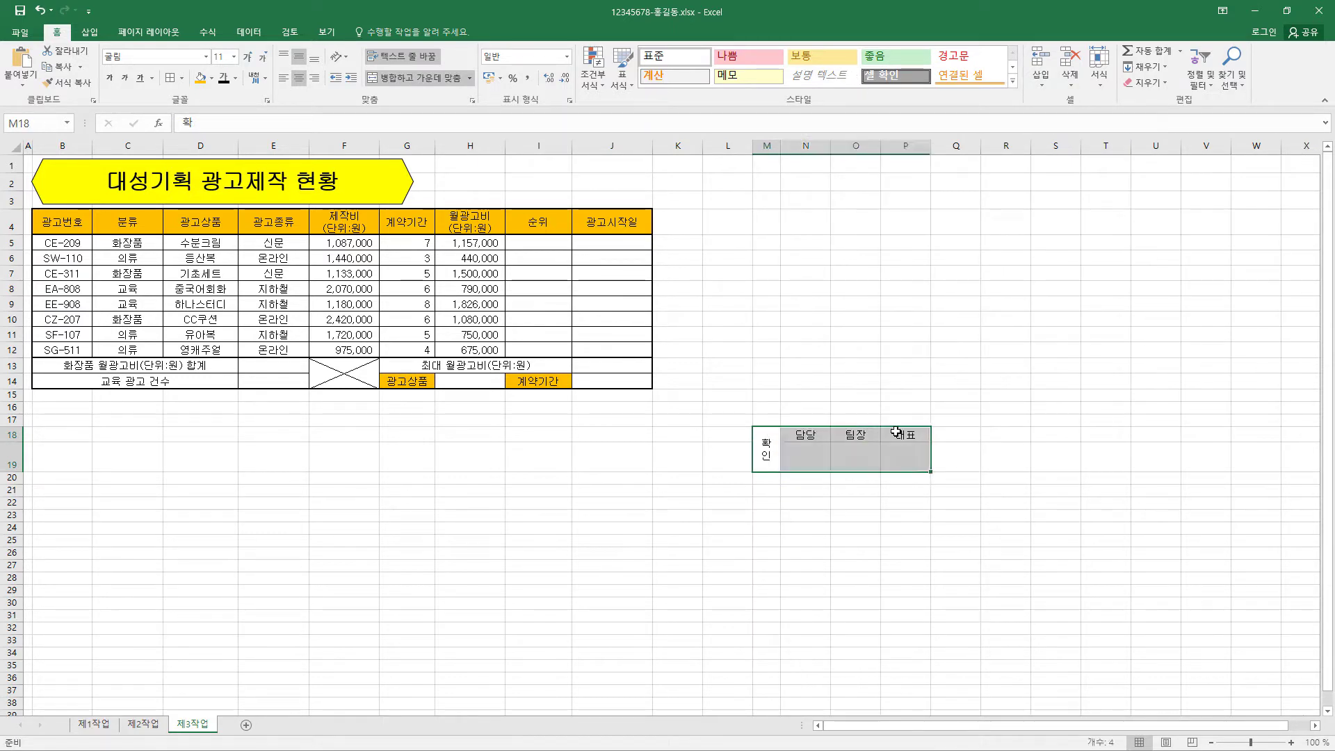
{"action": "left_click", "coordinate": [180, 78]}
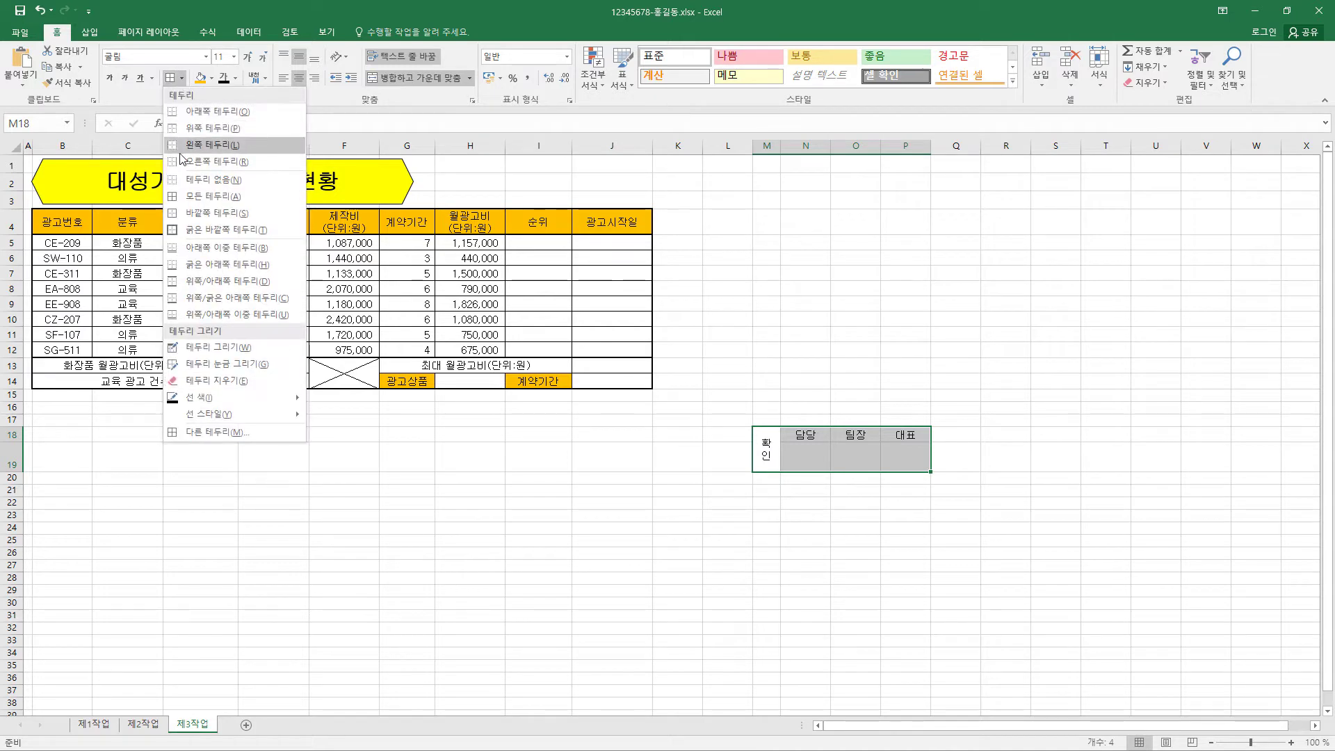
{"action": "left_click", "coordinate": [213, 202]}
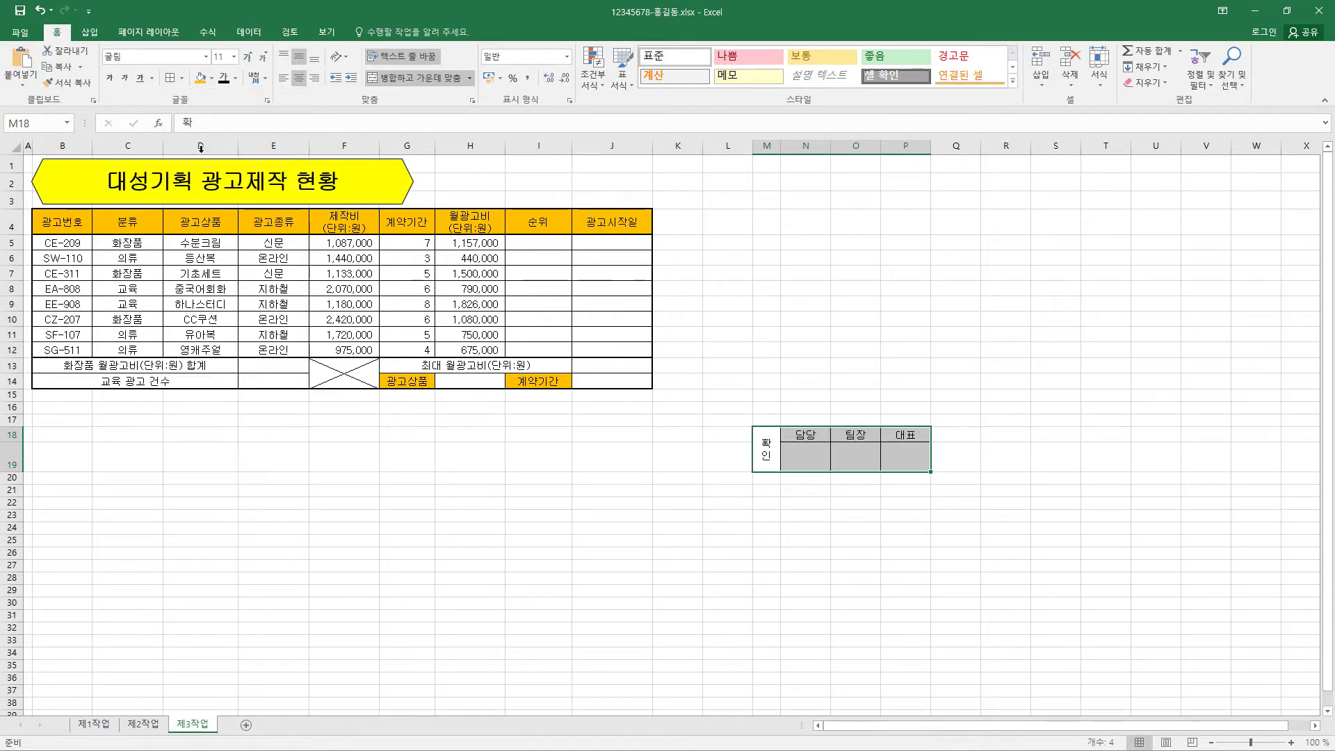
- Copy M18:P19 as a picture as shown on screen, paste it and fit it above the table across columns H to J
{"action": "left_click", "coordinate": [80, 68]}
{"action": "left_click", "coordinate": [92, 103]}
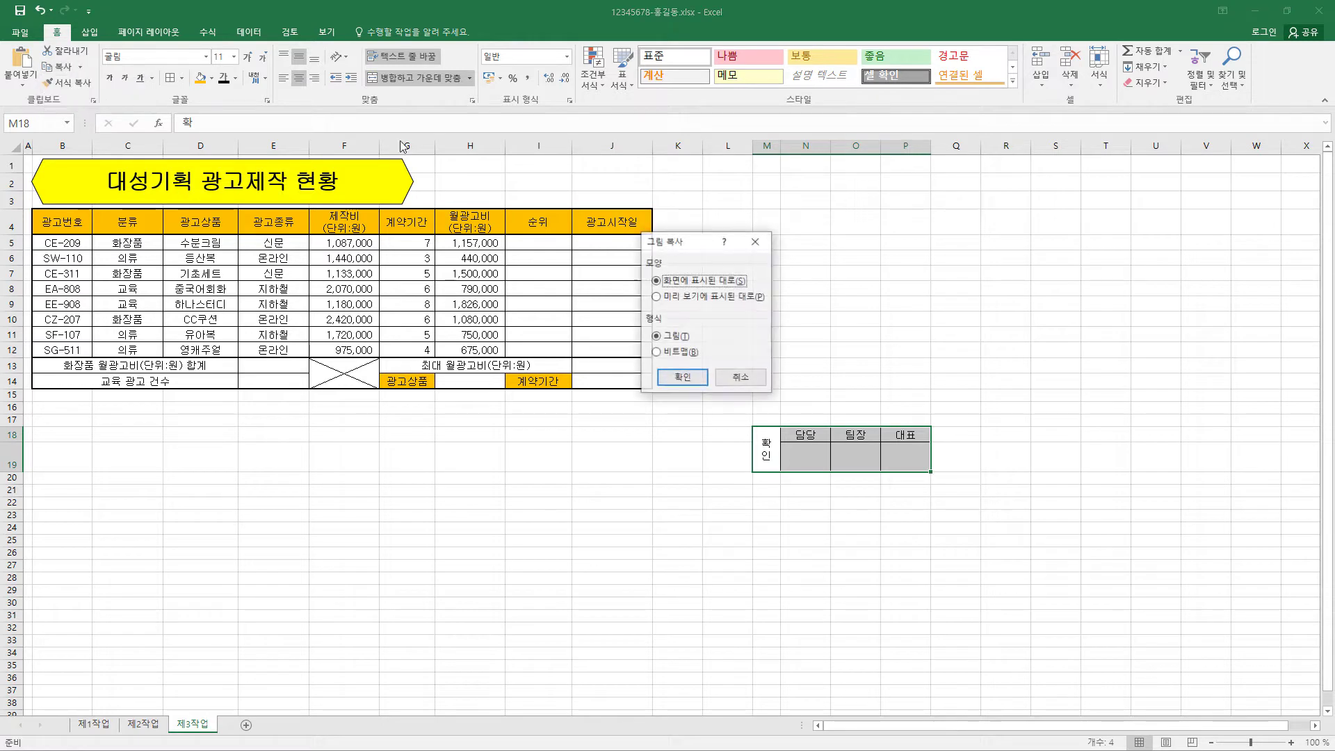
{"action": "left_click", "coordinate": [683, 378]}
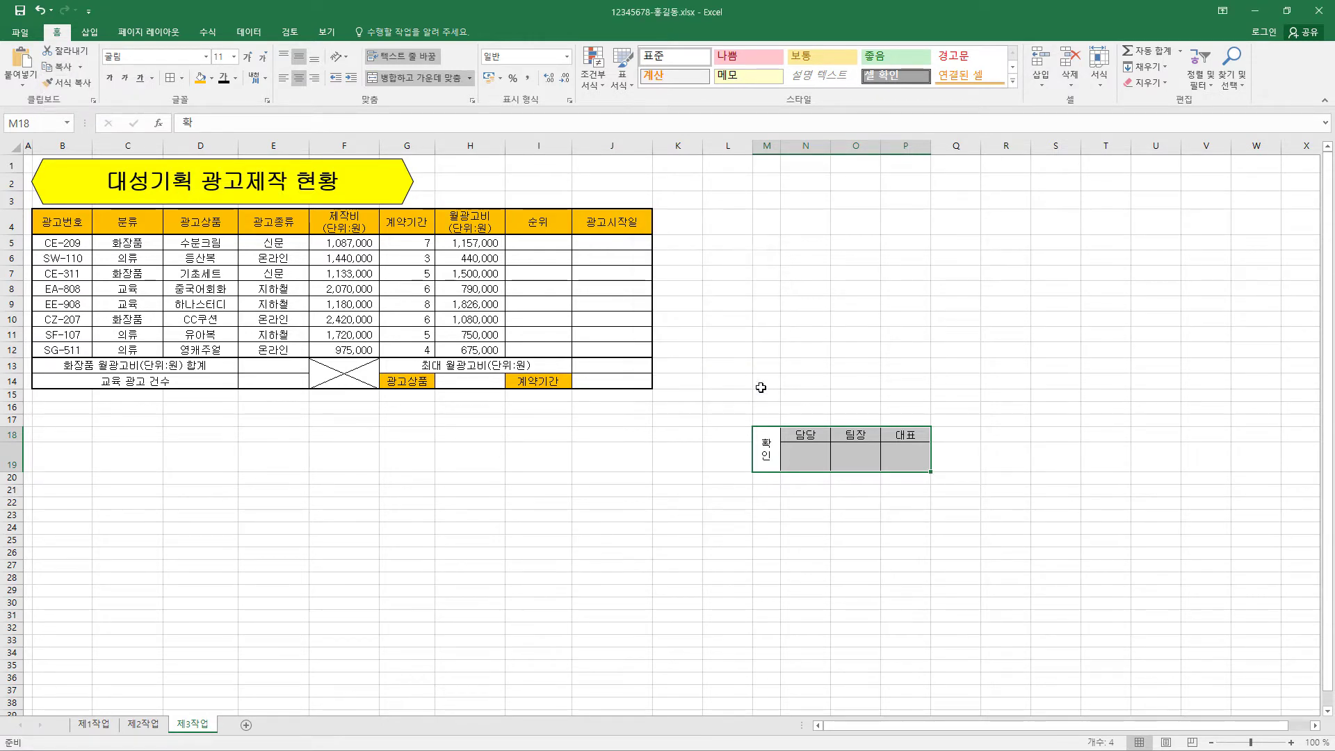
{"action": "key", "text": "ctrl+v"}
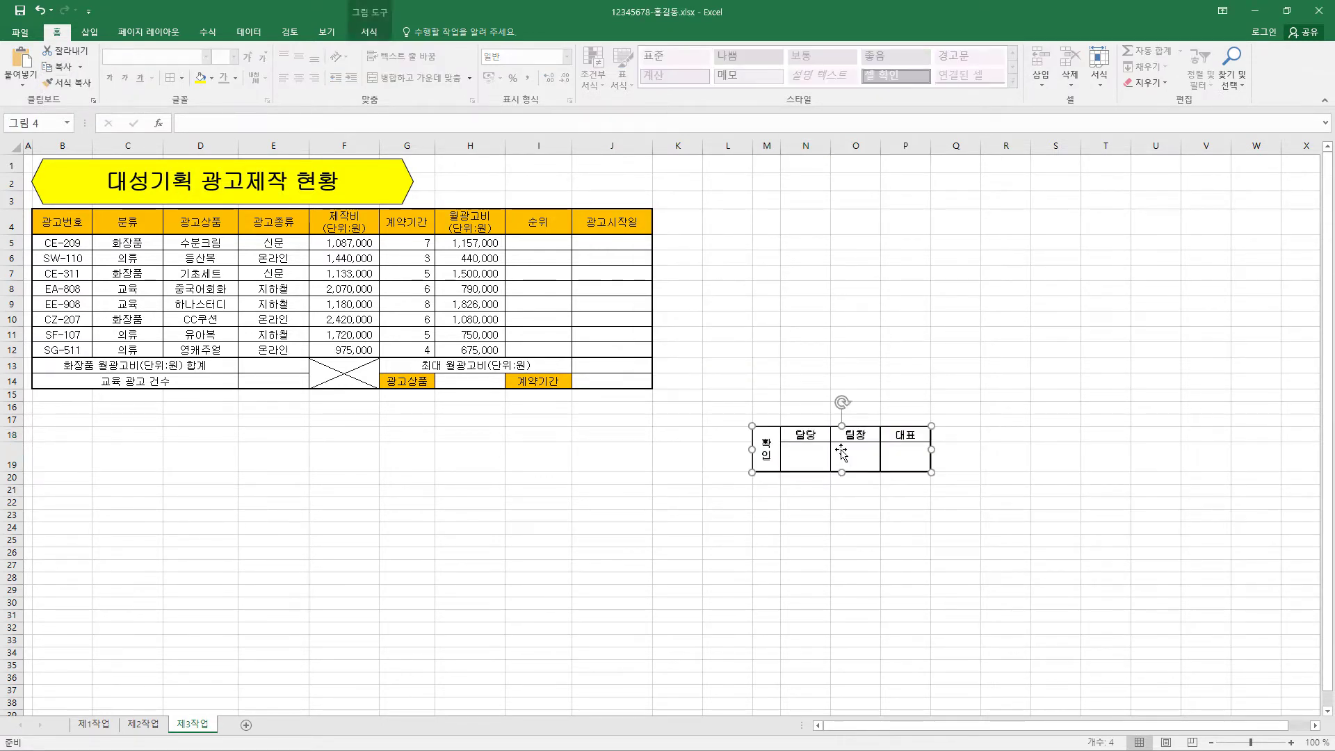
{"action": "left_click_drag", "start_coordinate": [840, 440], "coordinate": [522, 171]}
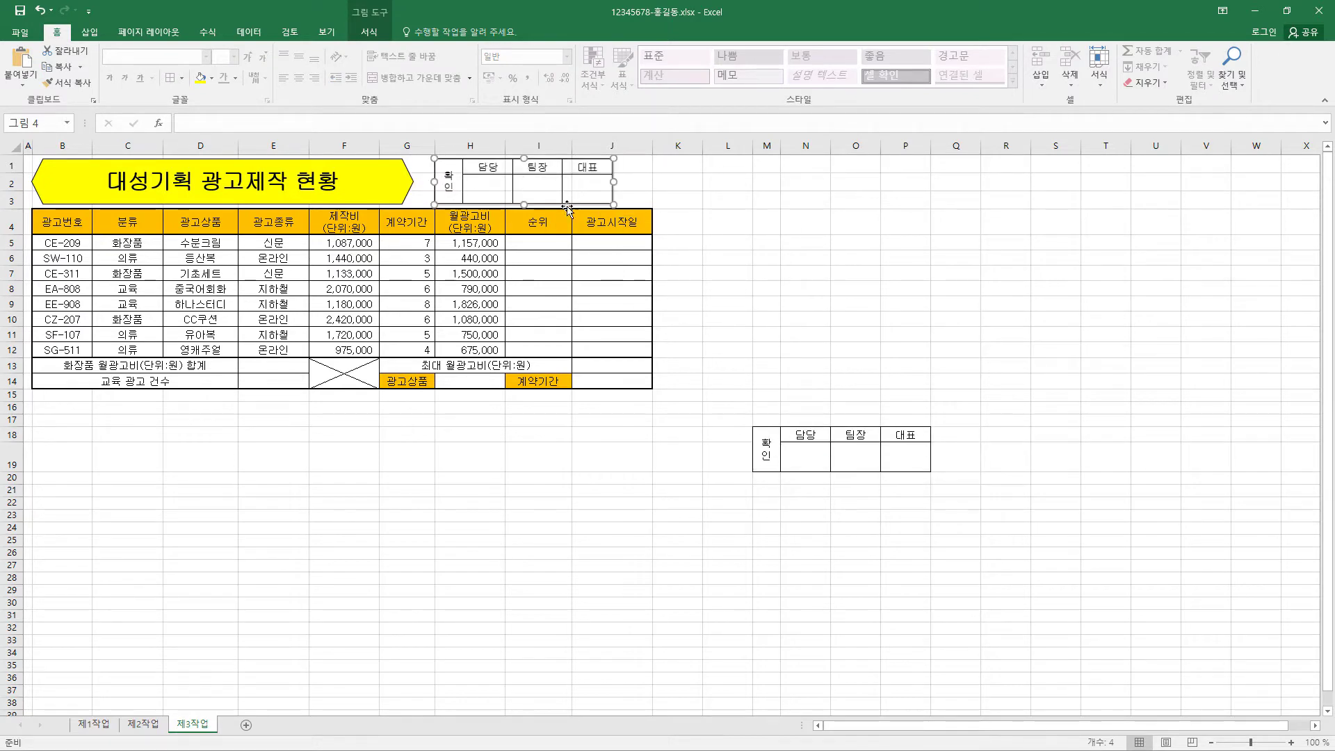
{"action": "left_click_drag", "start_coordinate": [615, 181], "coordinate": [653, 182]}
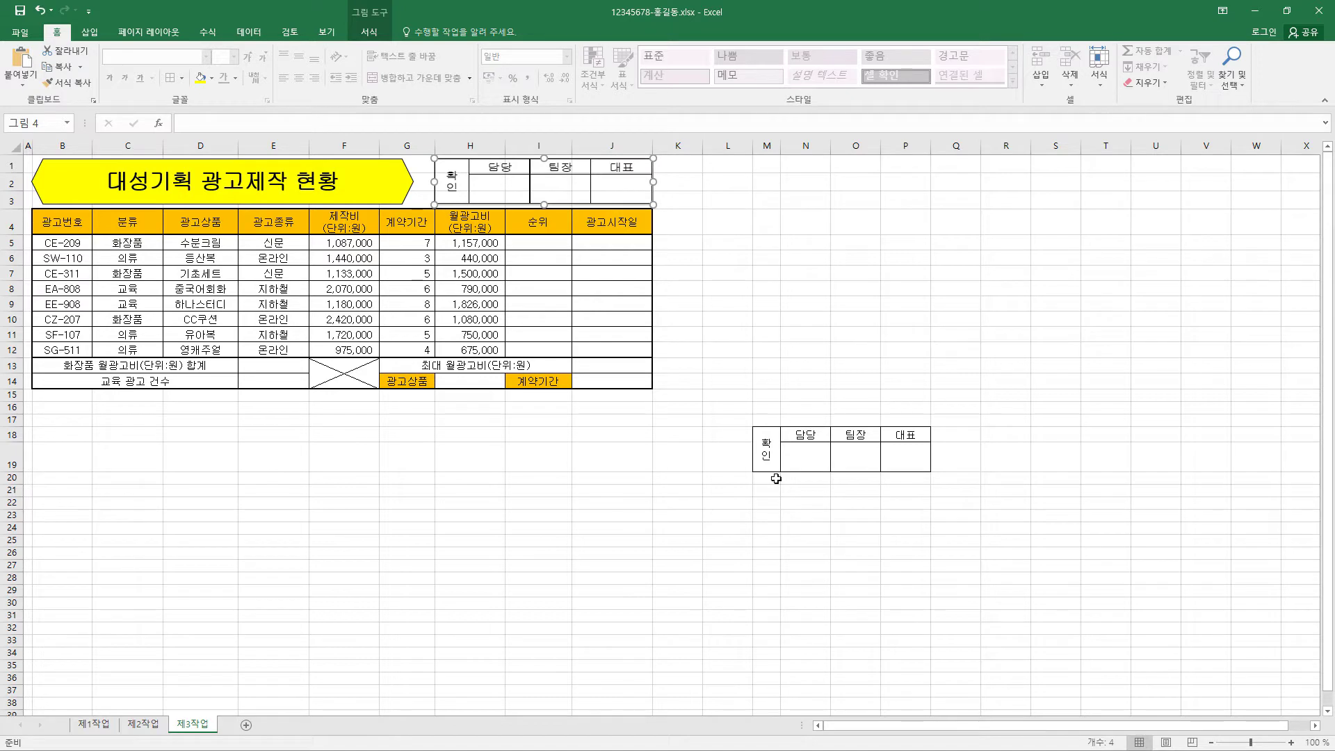
- Delete rows 18 and 19 and column M to remove the original approval box cells
{"action": "left_click_drag", "start_coordinate": [12, 435], "coordinate": [13, 463]}
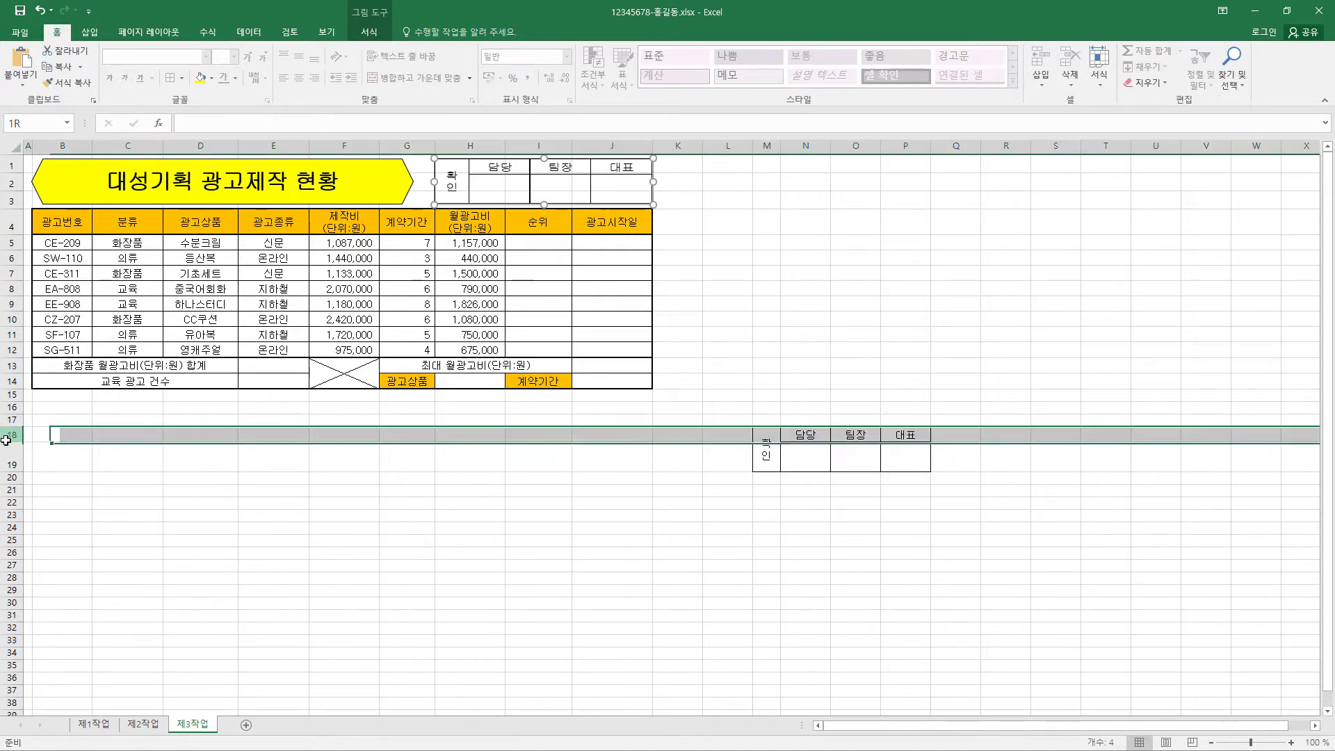
{"action": "right_click", "coordinate": [10, 455]}
{"action": "left_click", "coordinate": [41, 565]}
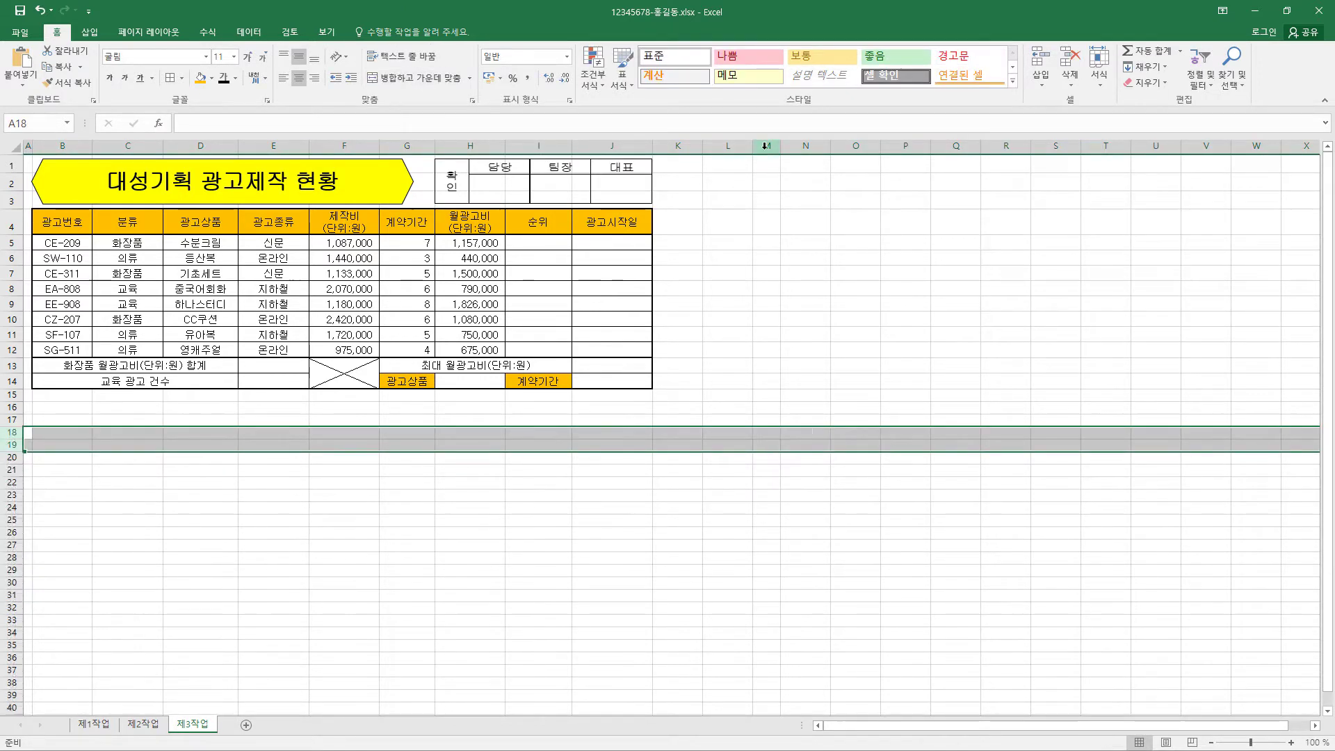
{"action": "right_click", "coordinate": [766, 146]}
{"action": "left_click", "coordinate": [811, 261]}
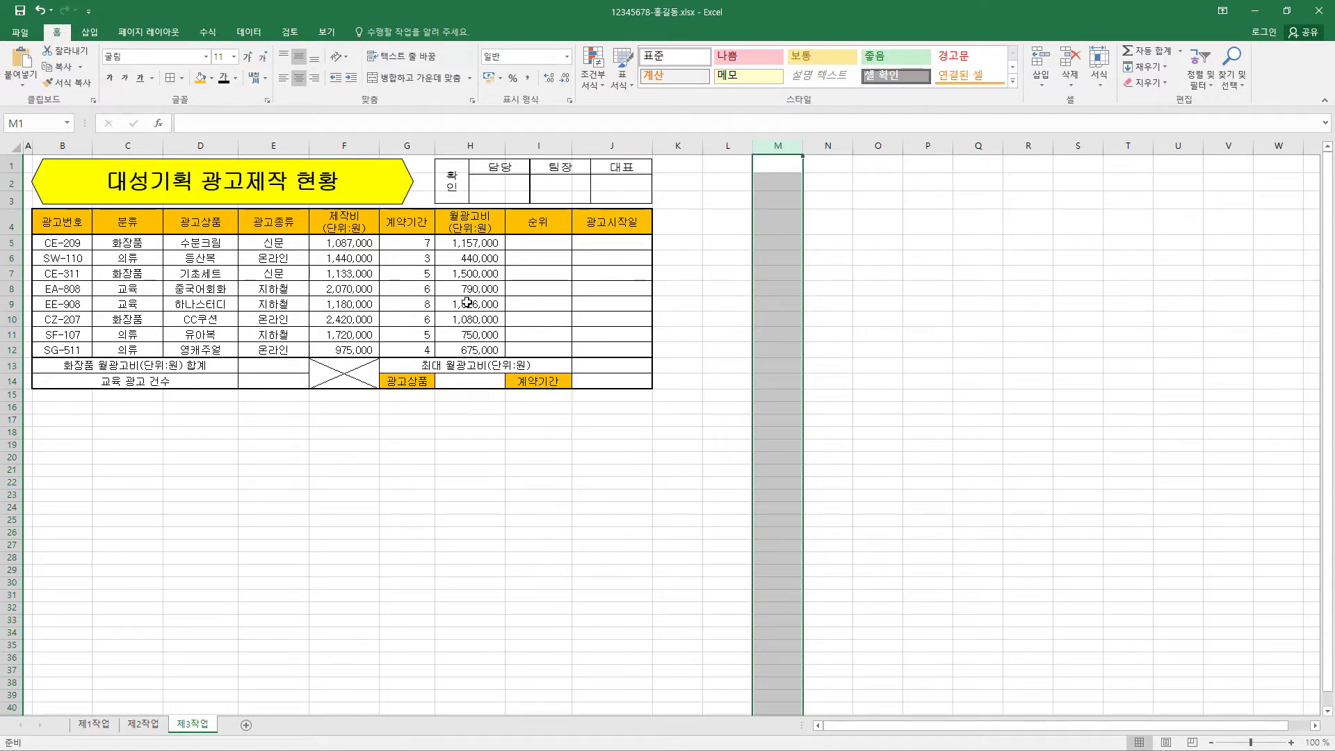
- Add a list data validation to H14 with source =$D$5:$D$12 and choose 수분크림 from its drop-down
{"action": "left_click", "coordinate": [487, 382]}
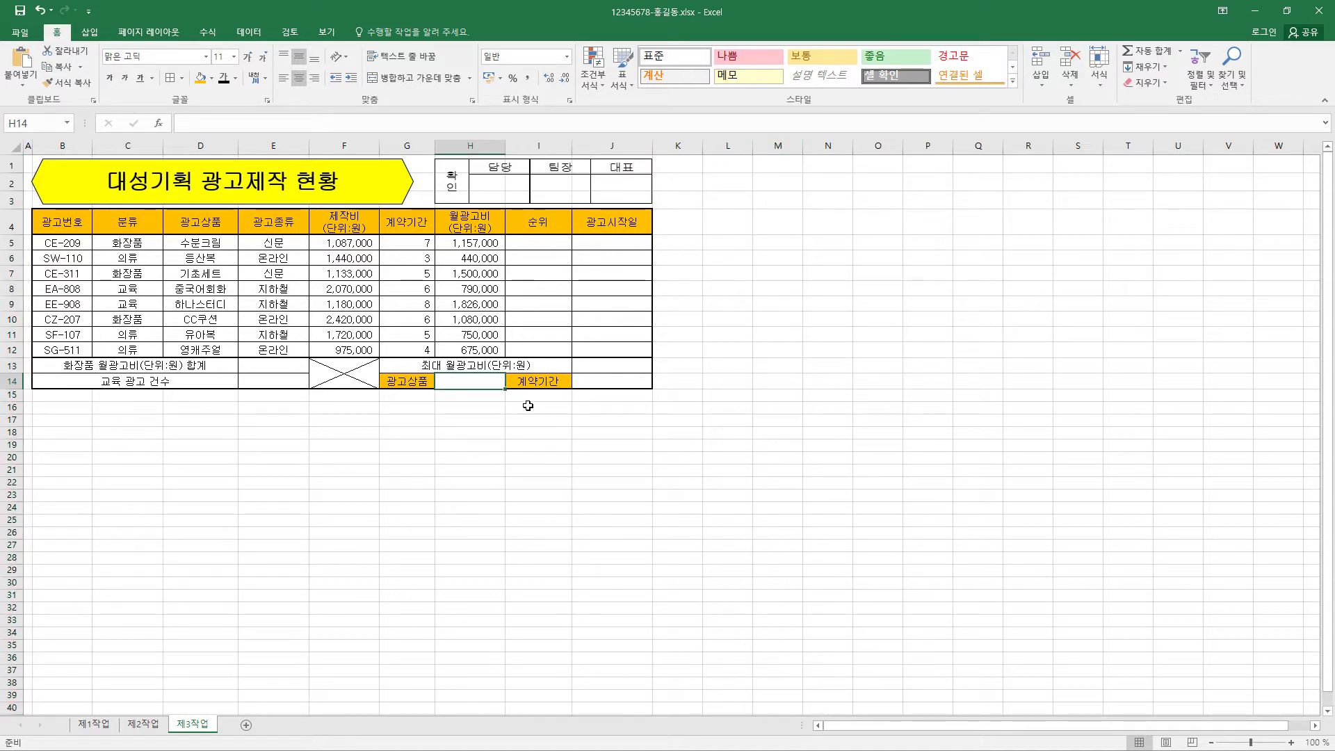
{"action": "left_click", "coordinate": [248, 32]}
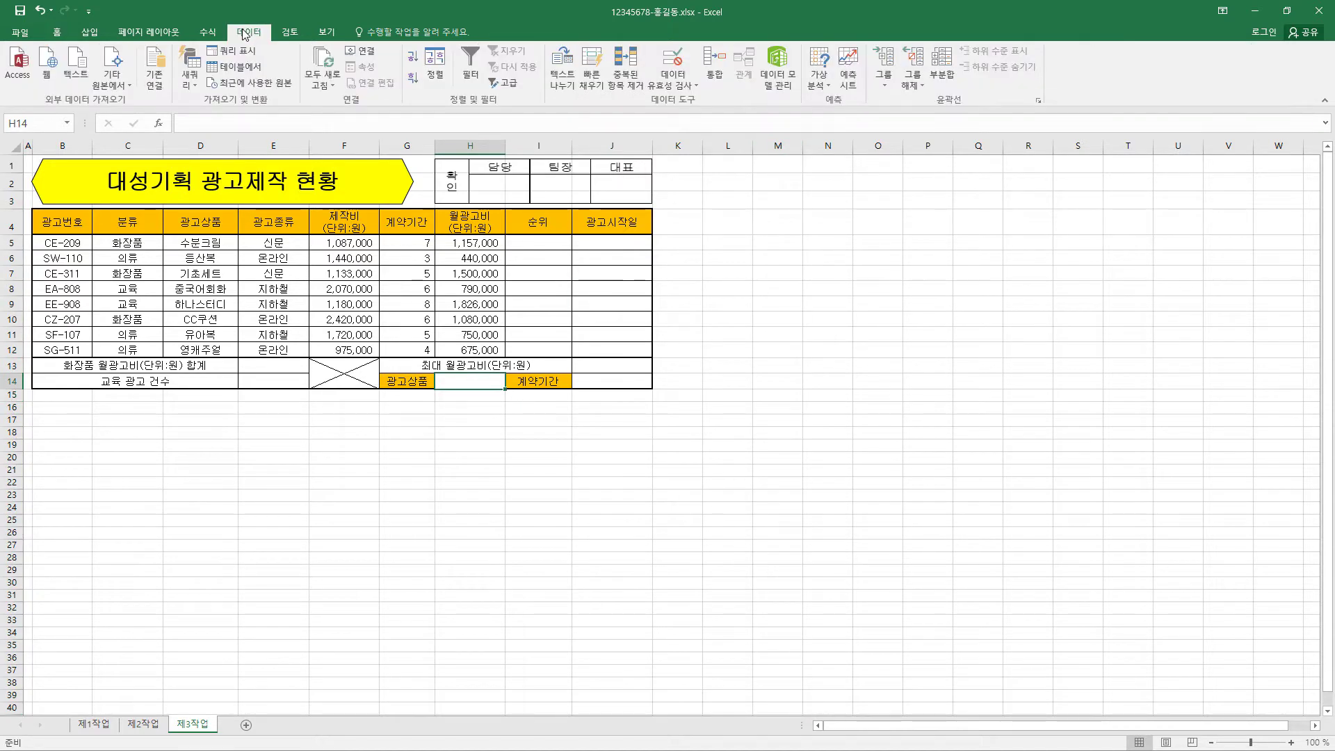
{"action": "left_click", "coordinate": [685, 77]}
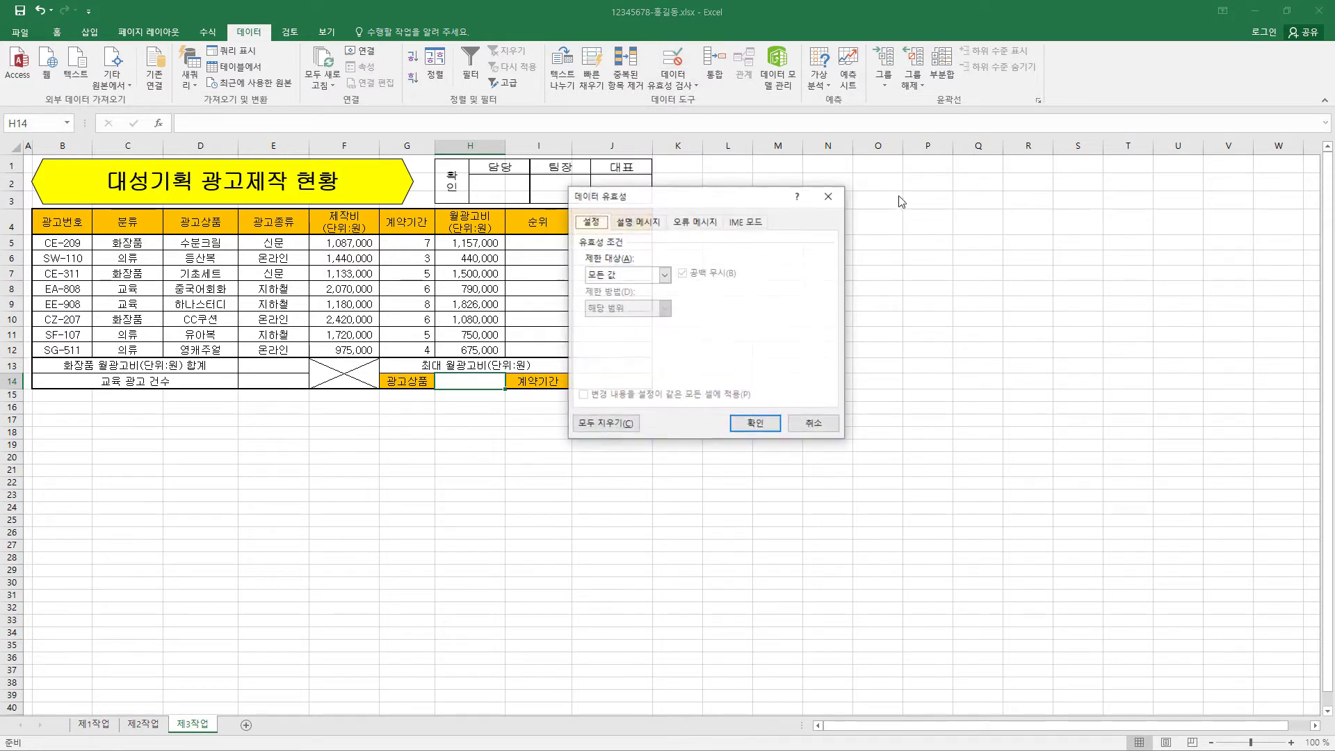
{"action": "left_click", "coordinate": [664, 275]}
{"action": "left_click", "coordinate": [650, 321]}
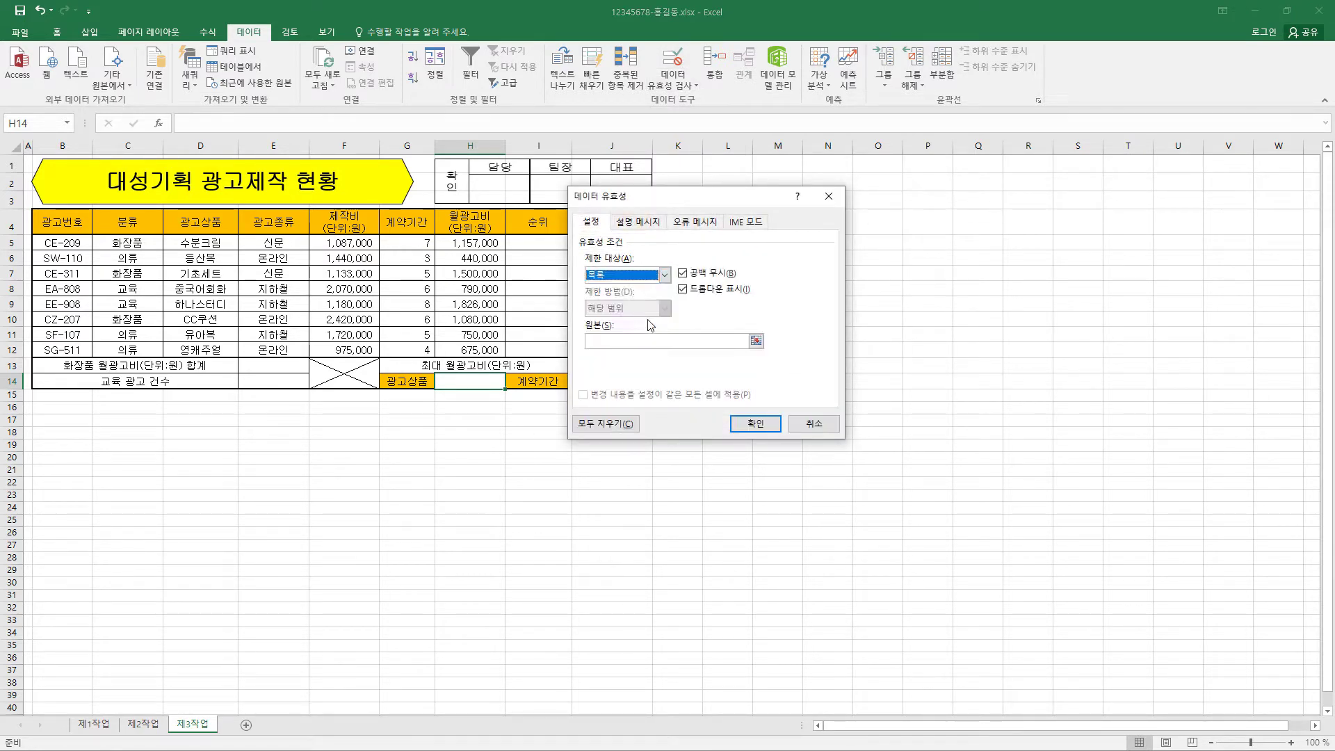
{"action": "left_click", "coordinate": [630, 340]}
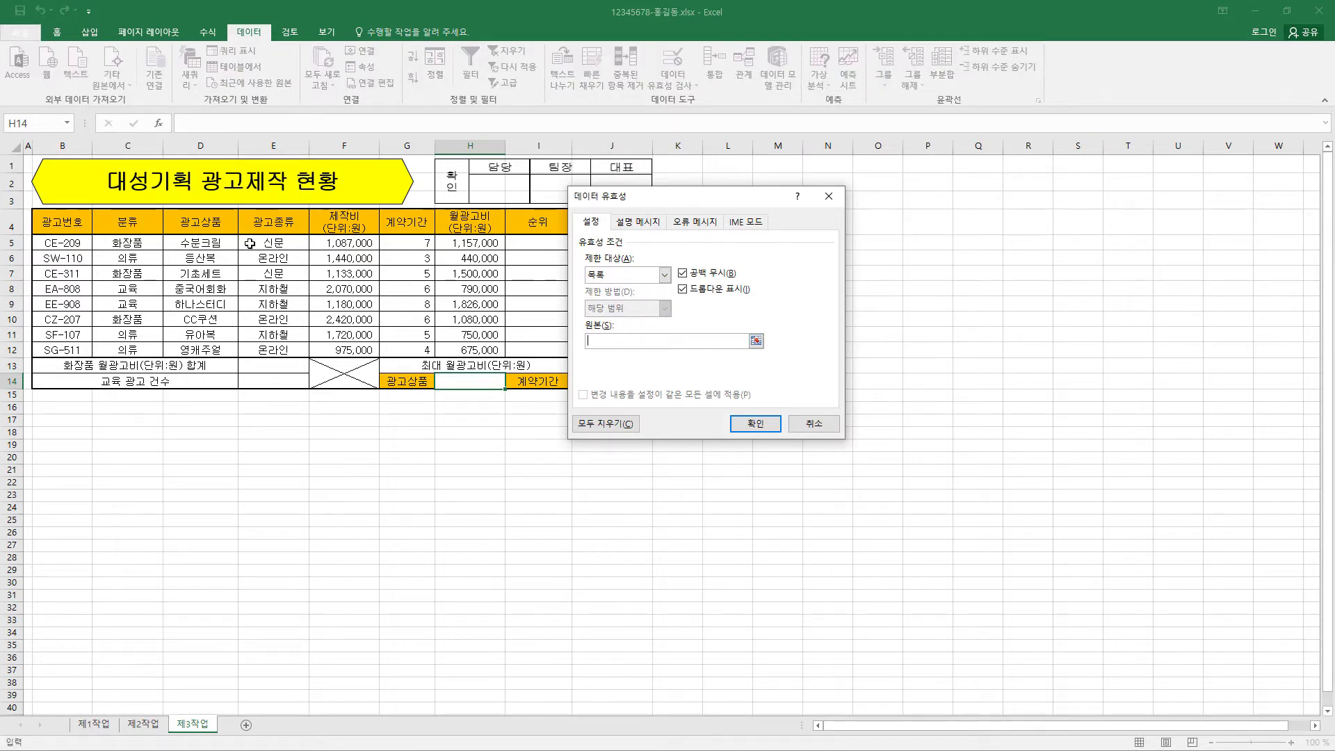
{"action": "left_click_drag", "start_coordinate": [217, 242], "coordinate": [208, 351]}
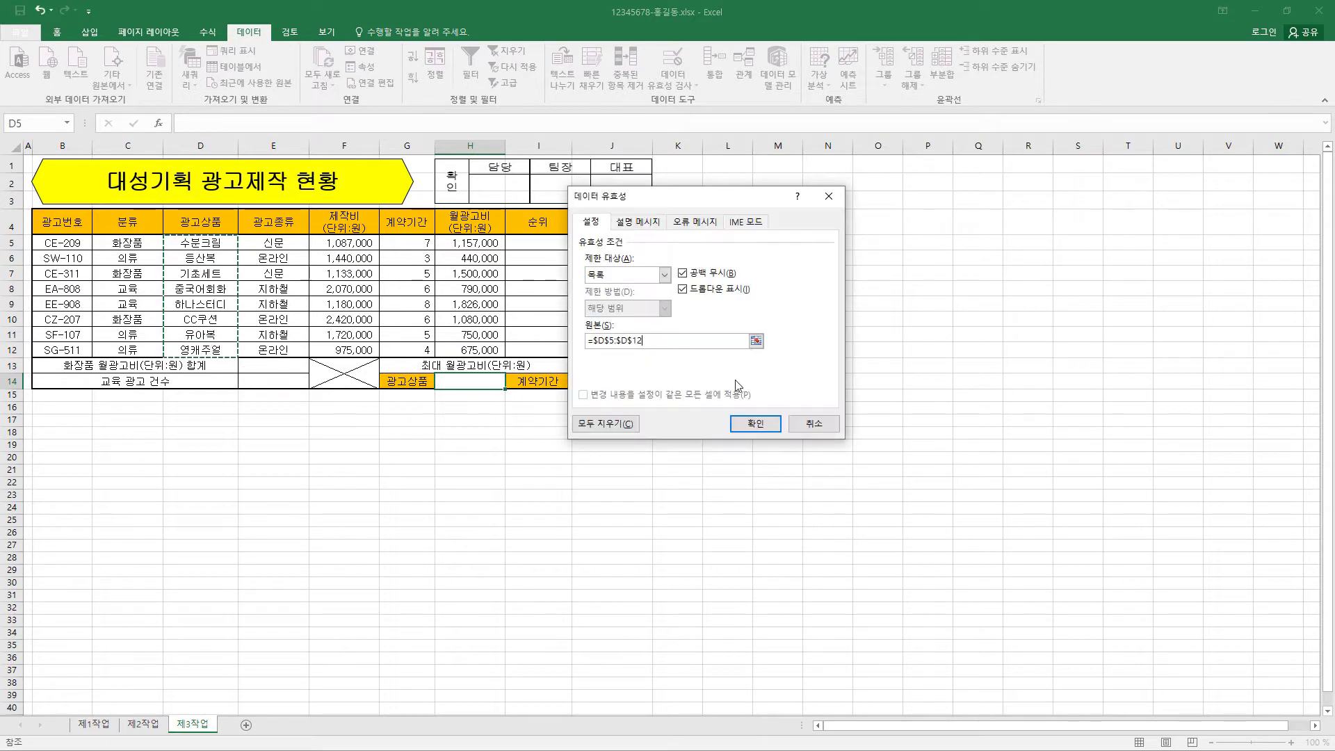
{"action": "left_click", "coordinate": [755, 427]}
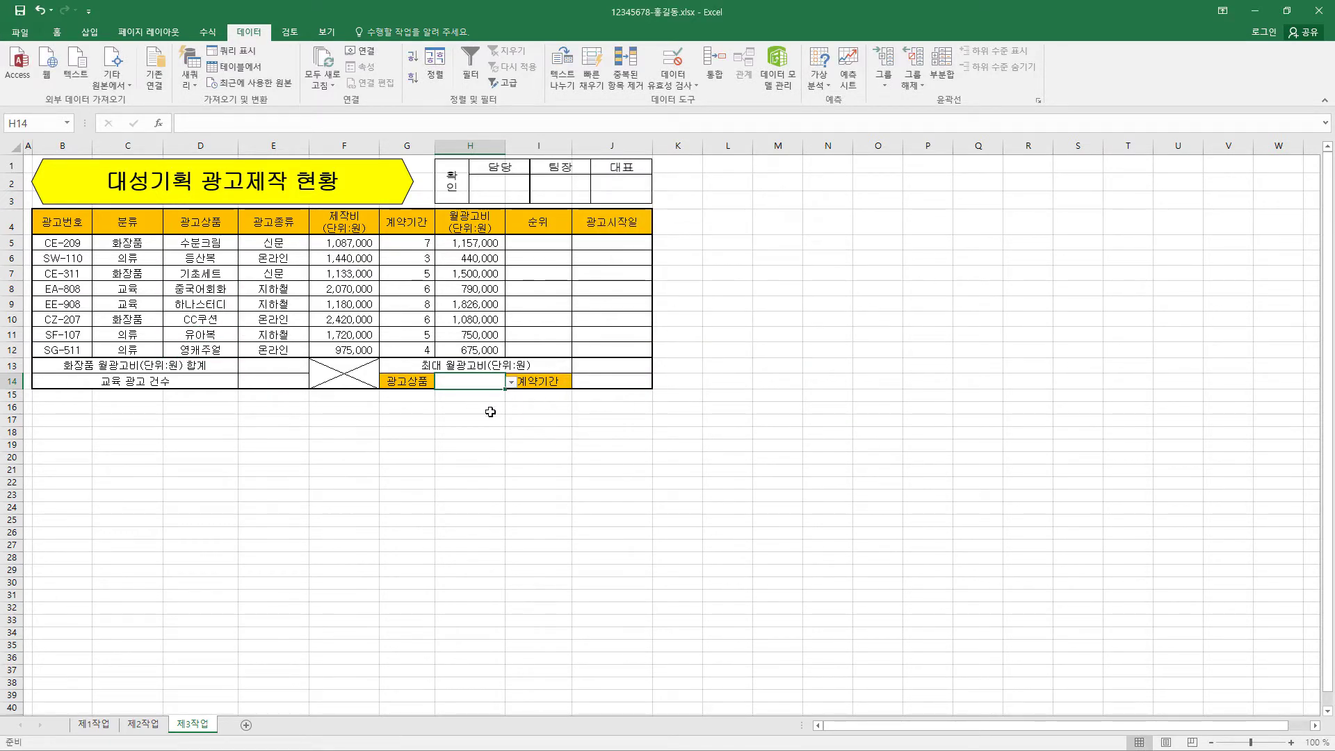
{"action": "left_click", "coordinate": [511, 381]}
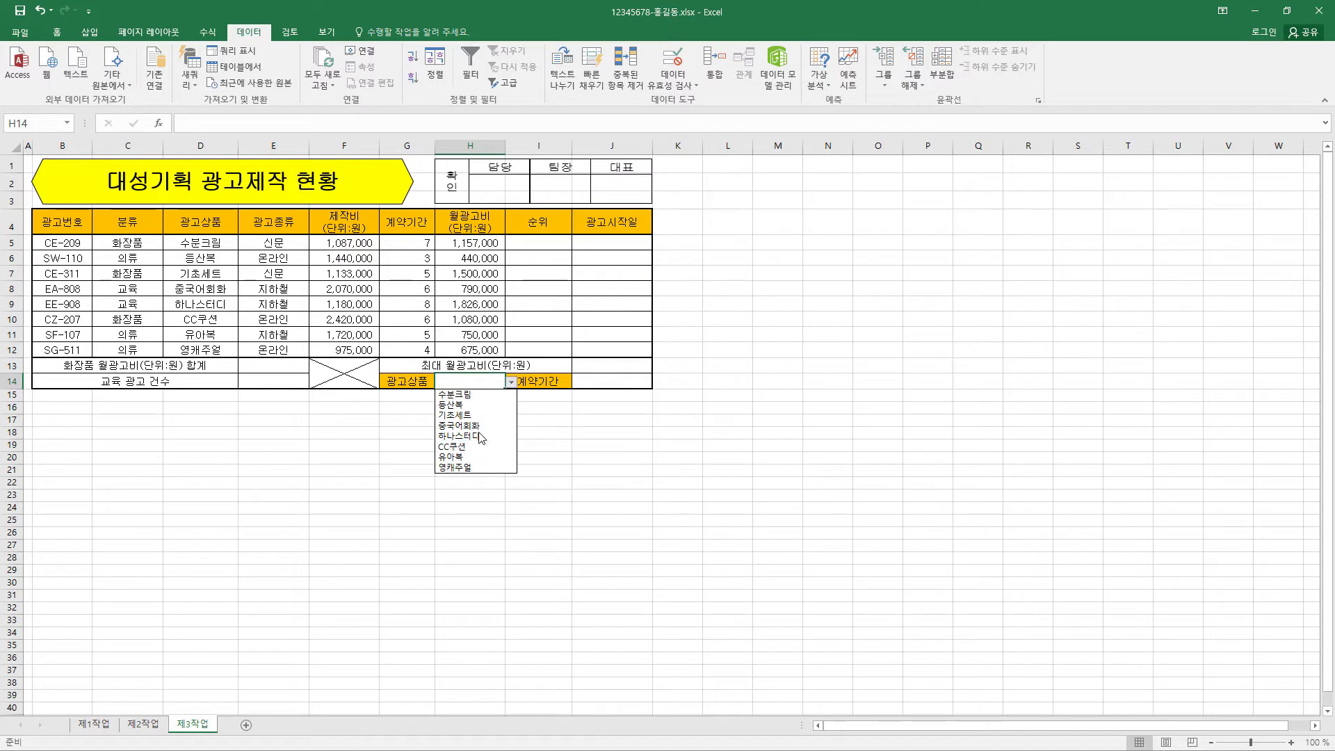
{"action": "left_click", "coordinate": [480, 395]}
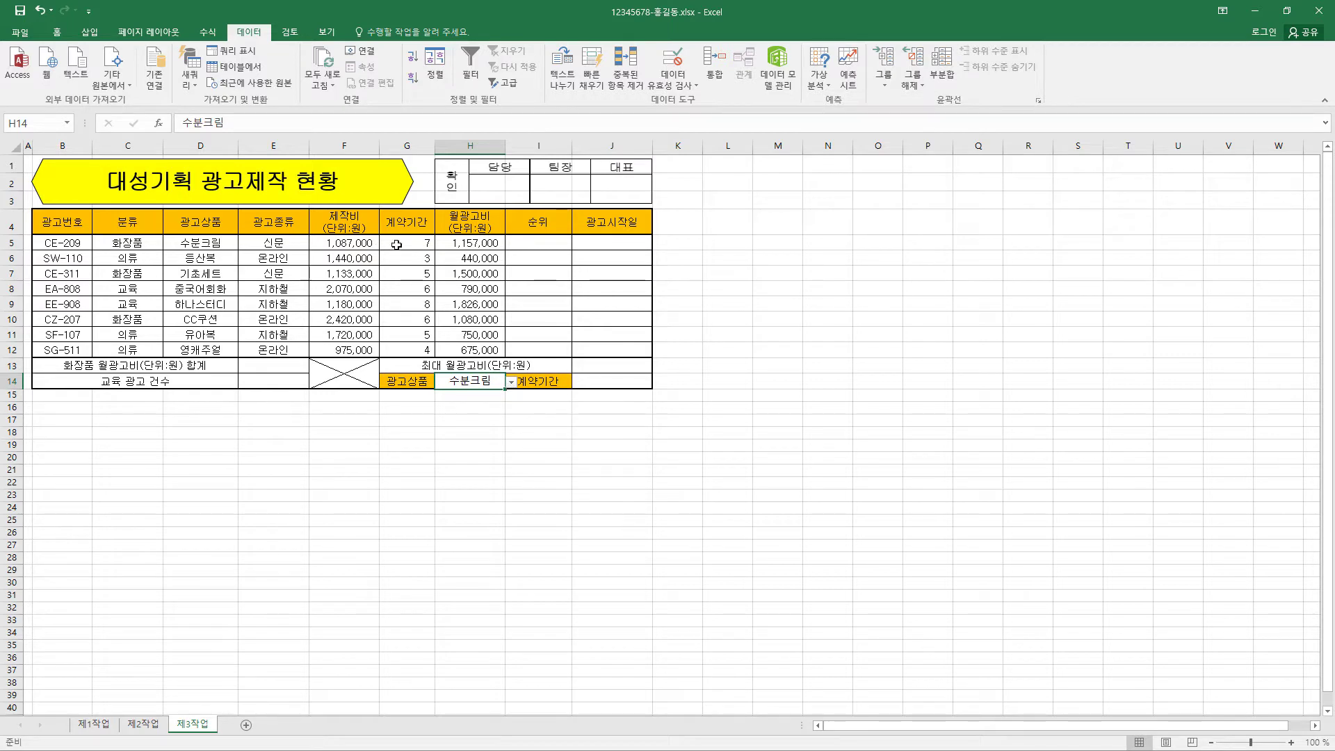
- Apply the custom number format #,##0"개월" to the 계약기간 values in G5:G12
{"action": "left_click_drag", "start_coordinate": [396, 245], "coordinate": [401, 350]}
{"action": "key", "text": "ctrl+1"}
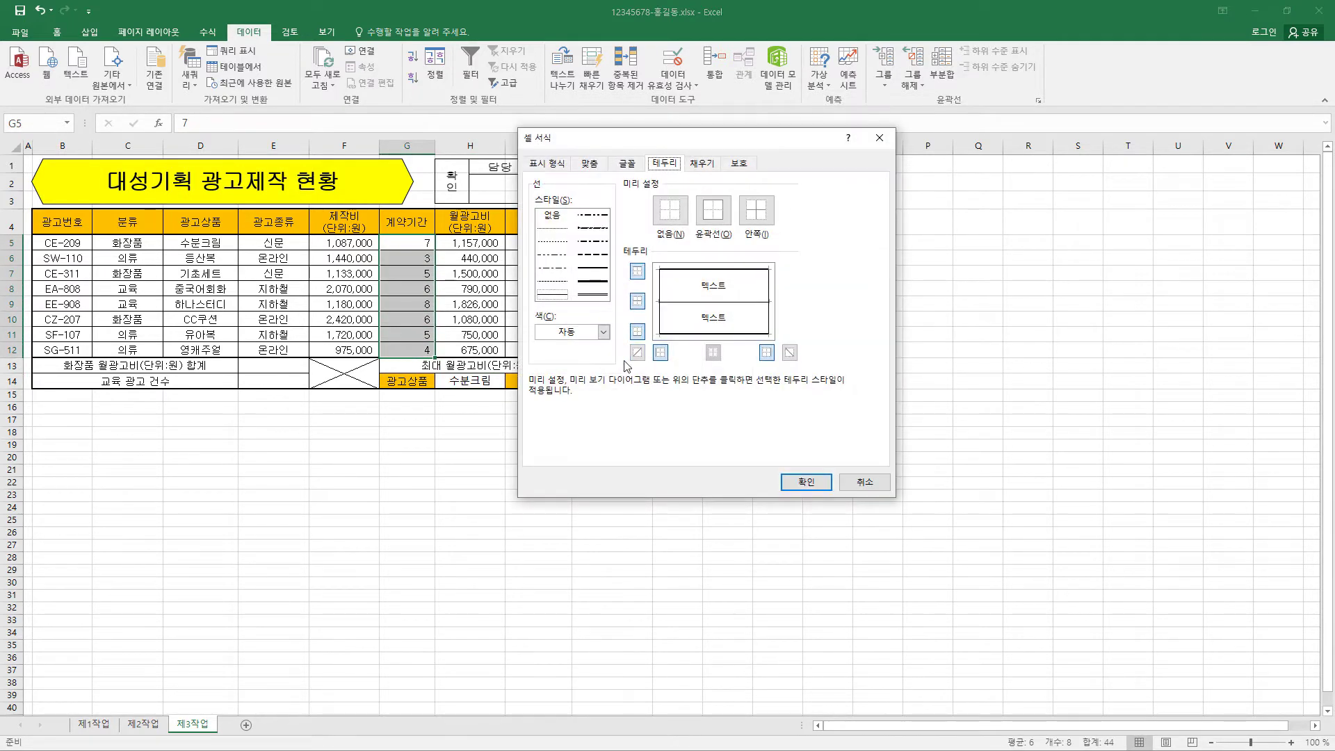
{"action": "left_click", "coordinate": [553, 164]}
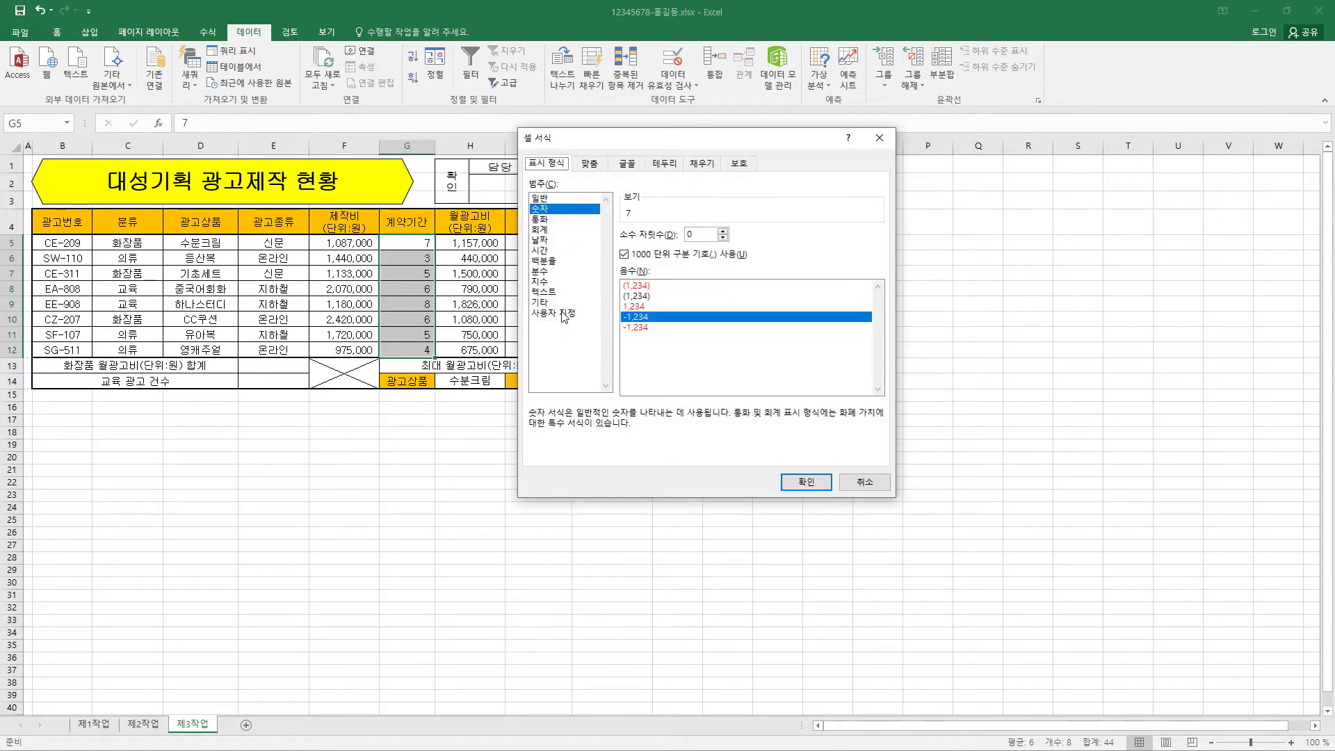
{"action": "left_click_drag", "start_coordinate": [877, 351], "coordinate": [878, 267]}
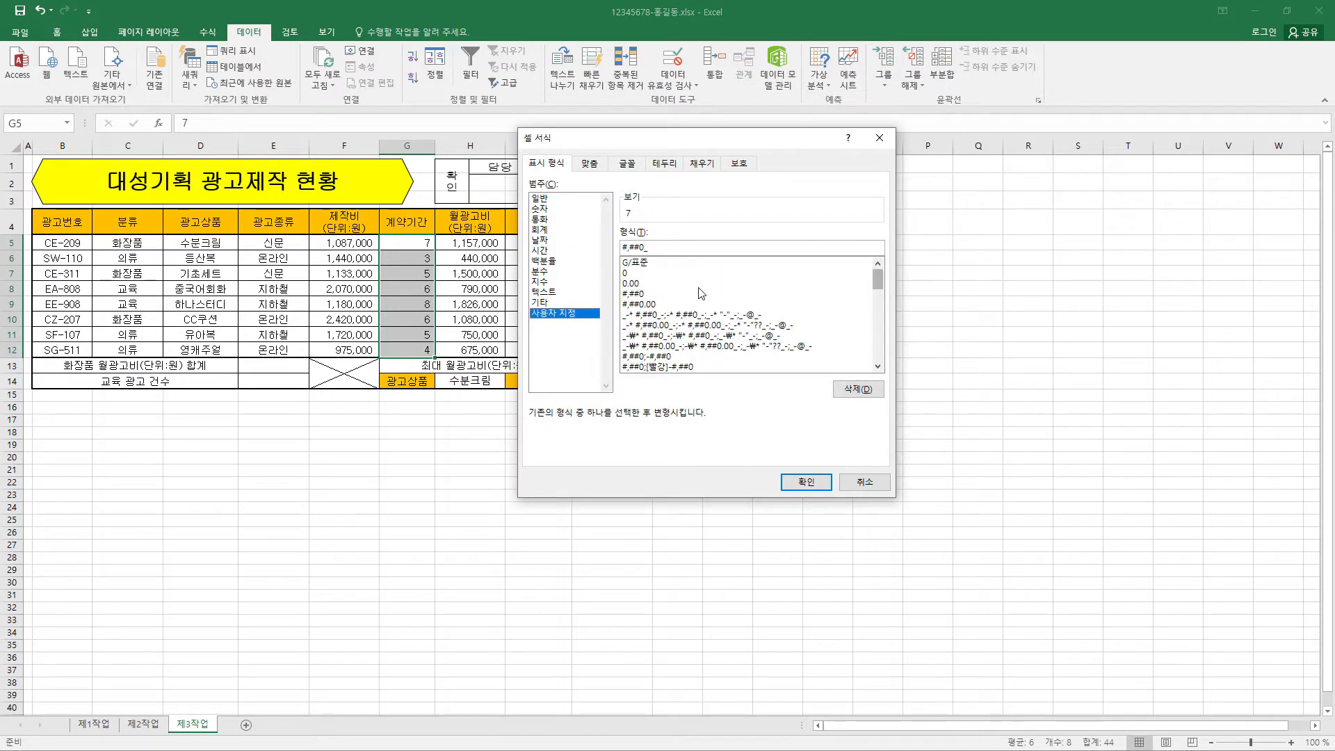
{"action": "left_click", "coordinate": [650, 293]}
{"action": "left_click", "coordinate": [659, 247]}
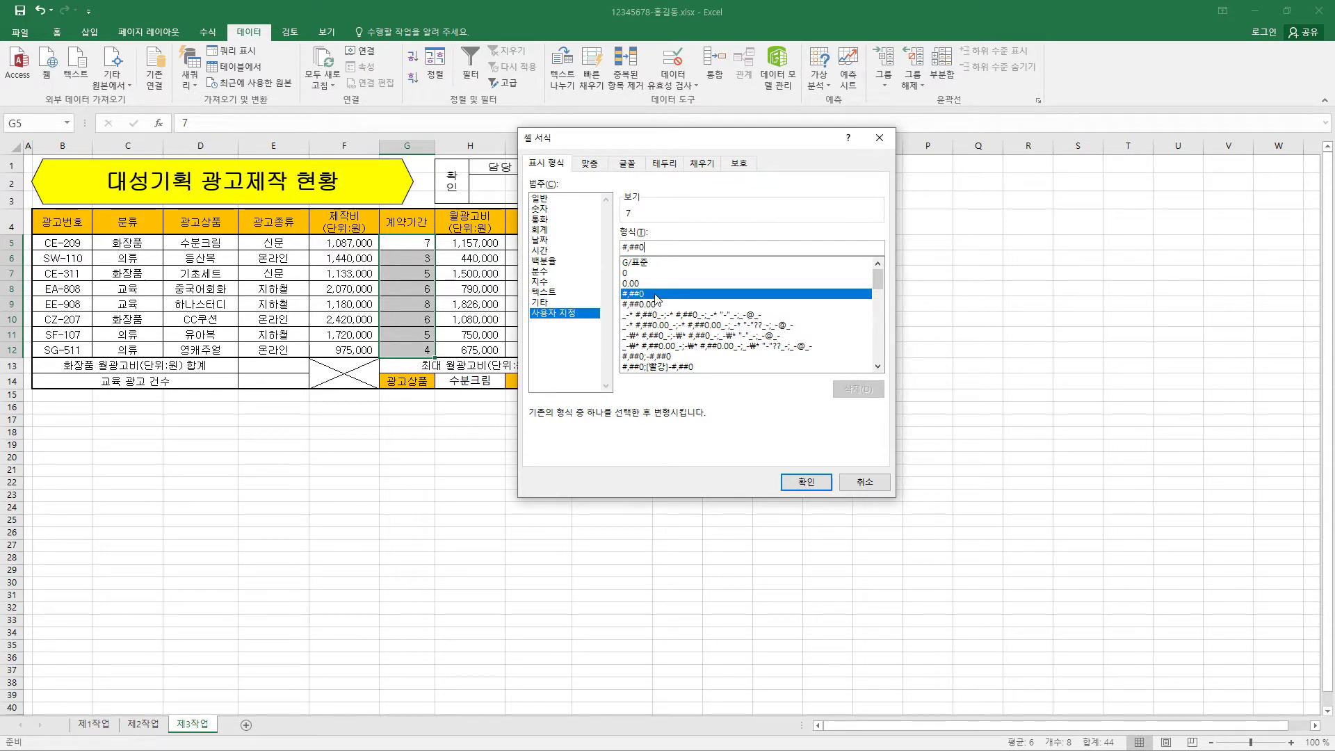
{"action": "type", "text": "\"개월\""}
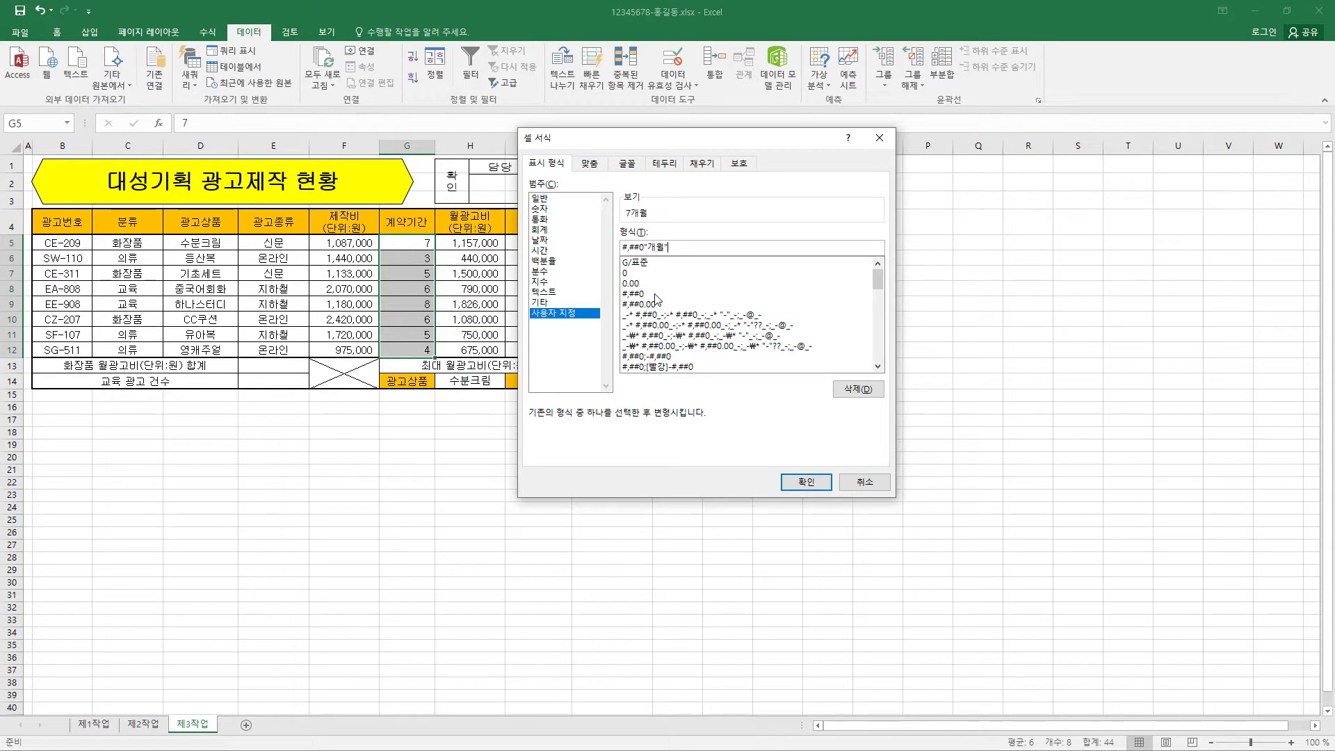
{"action": "left_click", "coordinate": [806, 481]}
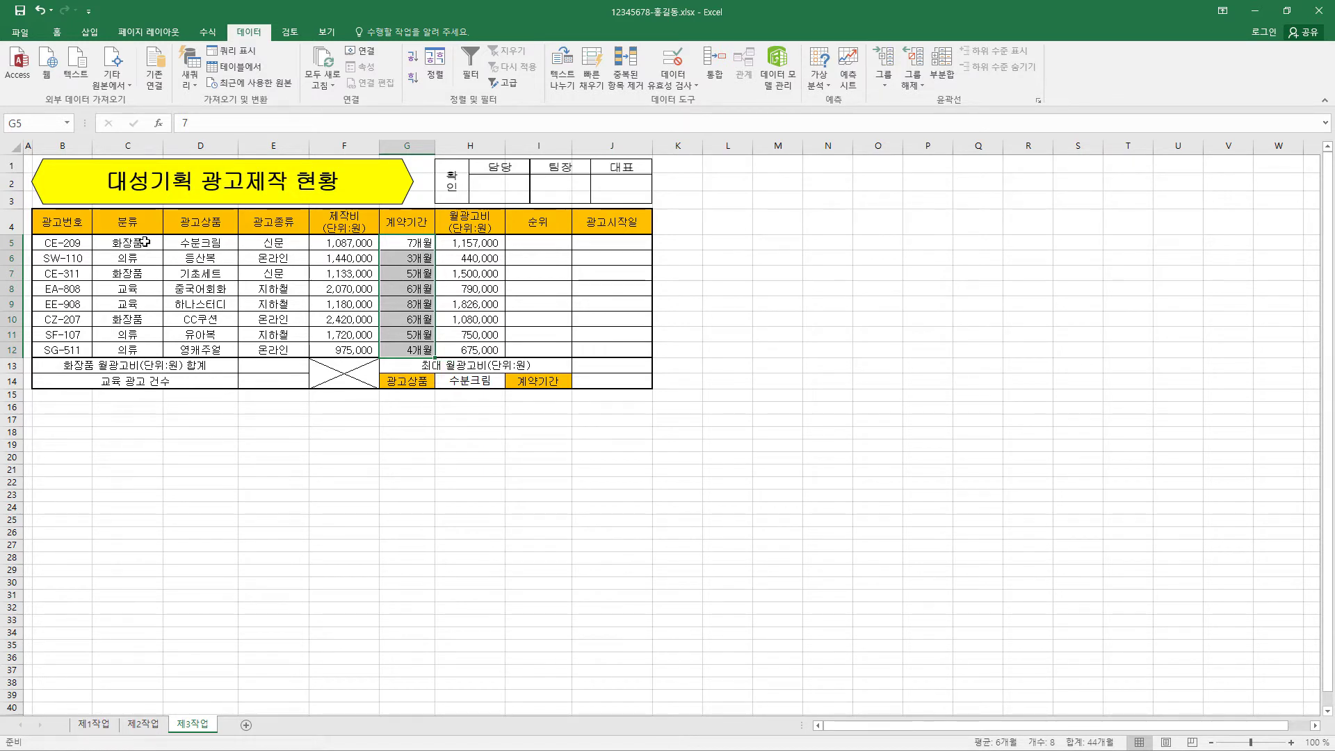
- Define the name 분류 for the range C5:C12 with workbook scope
{"action": "left_click_drag", "start_coordinate": [145, 241], "coordinate": [137, 344]}
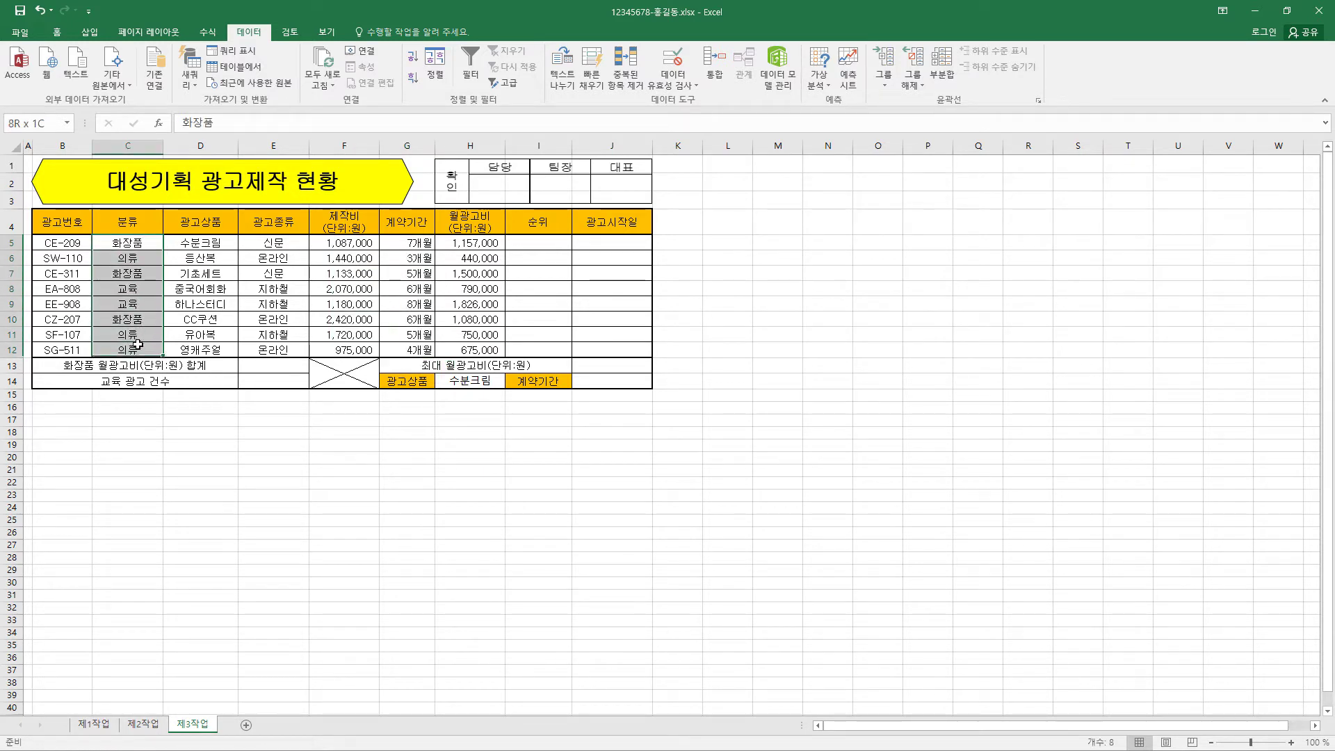
{"action": "right_click", "coordinate": [135, 293]}
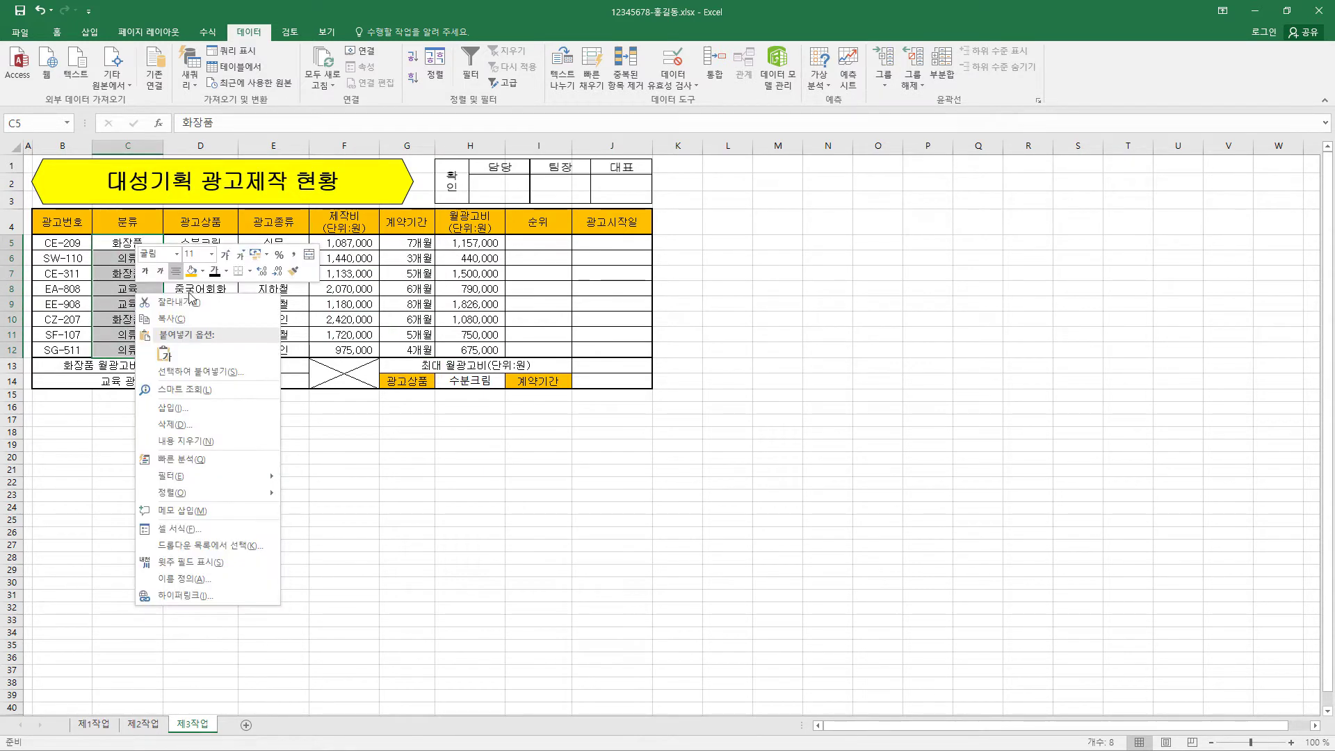
{"action": "left_click", "coordinate": [184, 578]}
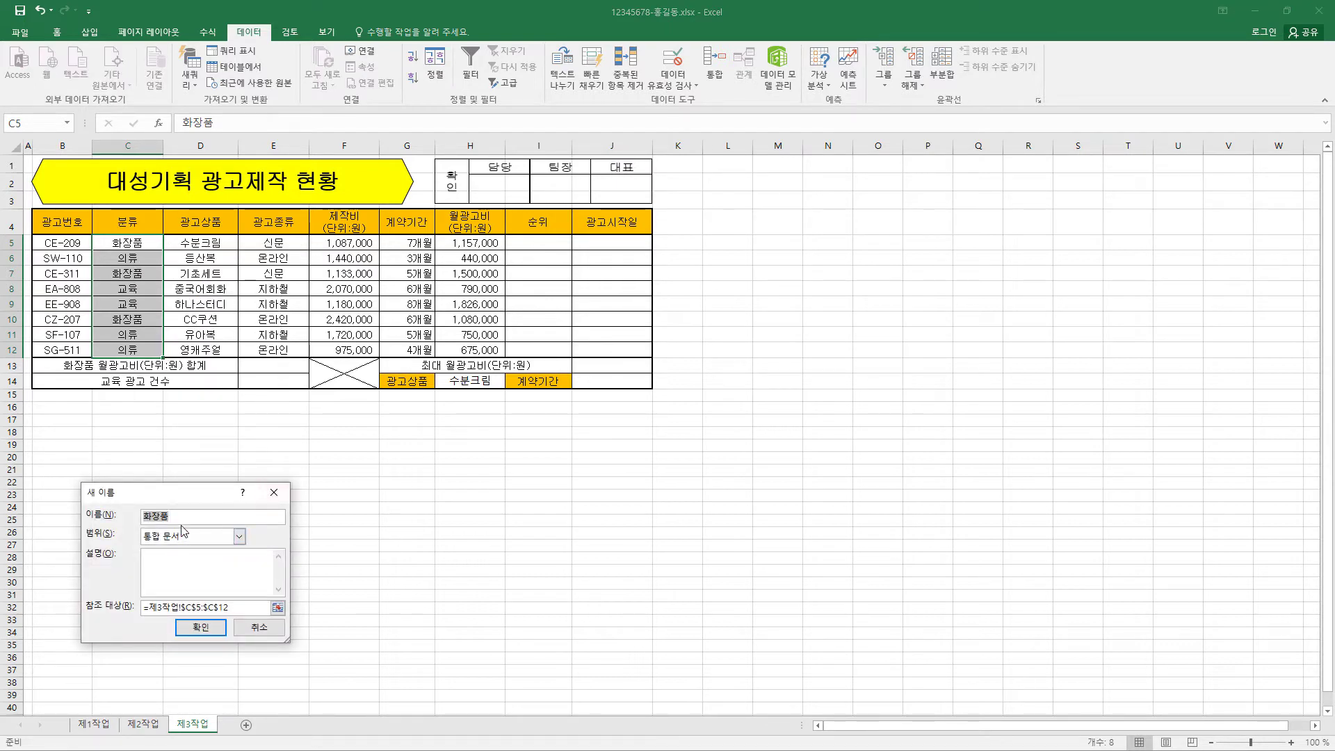
{"action": "type", "text": "분류"}
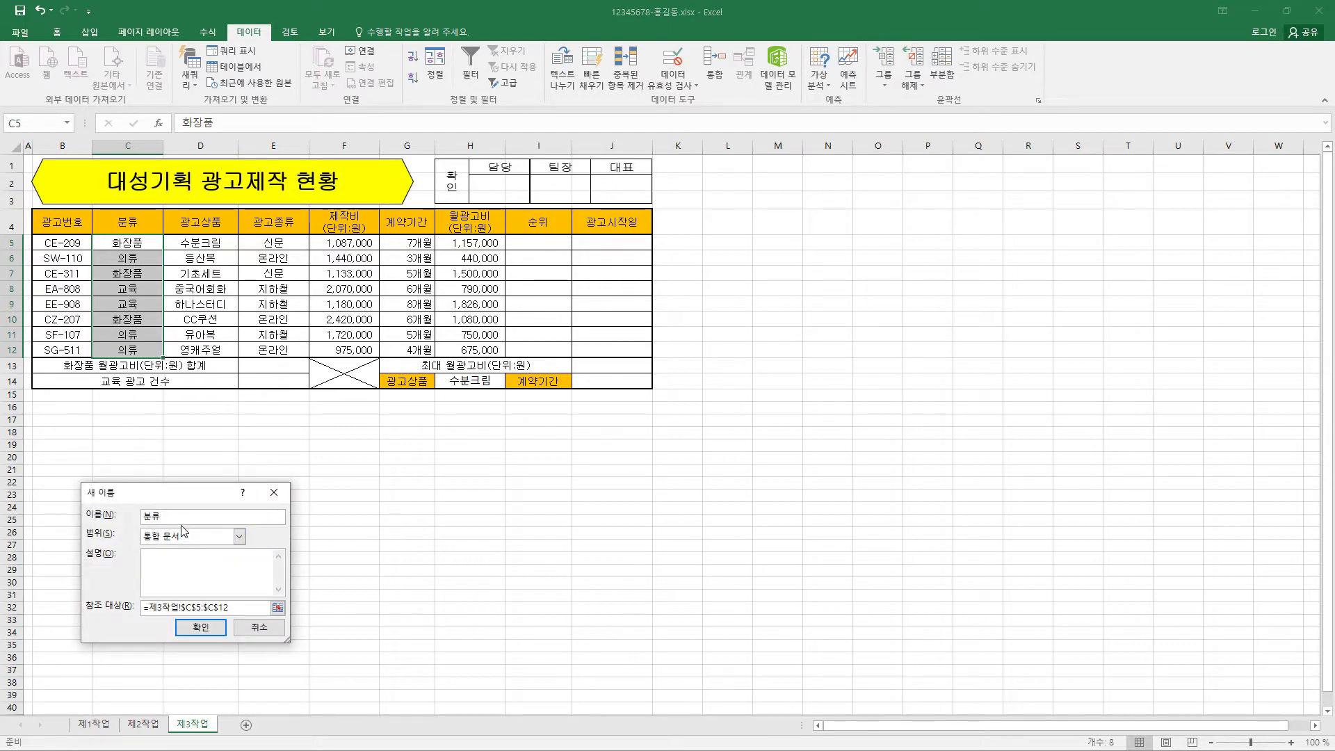
{"action": "left_click", "coordinate": [200, 628]}
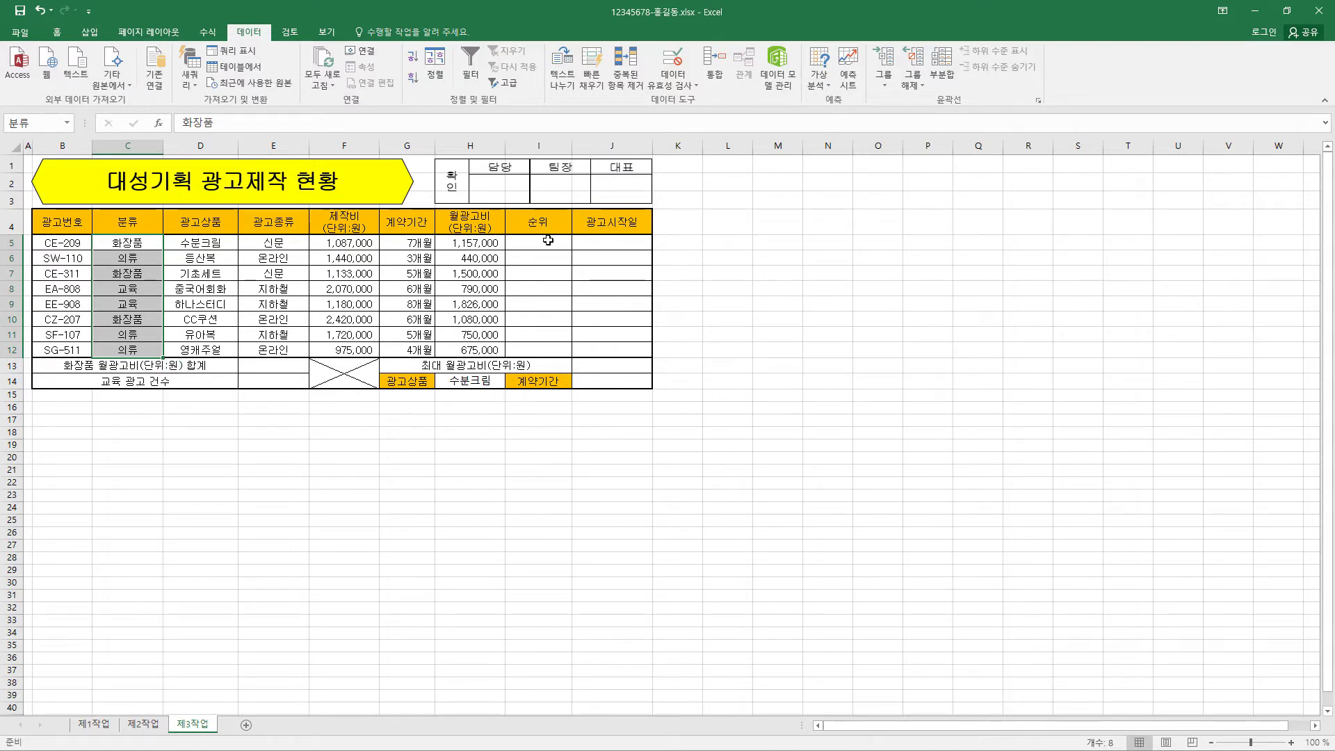
- Write =IF(RANK.EQ(F5,$F$5:$F$12)<=4,RANK.EQ(F5,$F$5:$F$12),"") as the 순위 formula for I5:I12
{"action": "left_click_drag", "start_coordinate": [548, 240], "coordinate": [537, 354]}
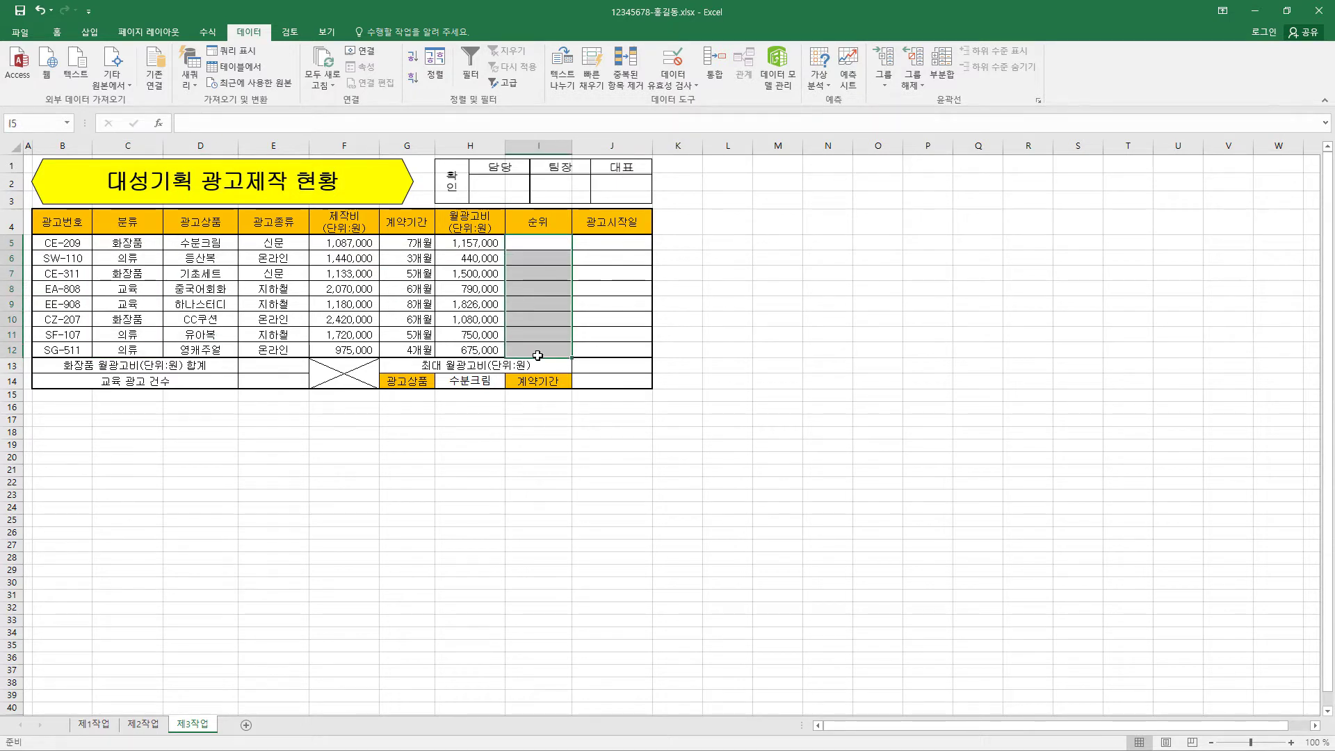
{"action": "left_click", "coordinate": [283, 123]}
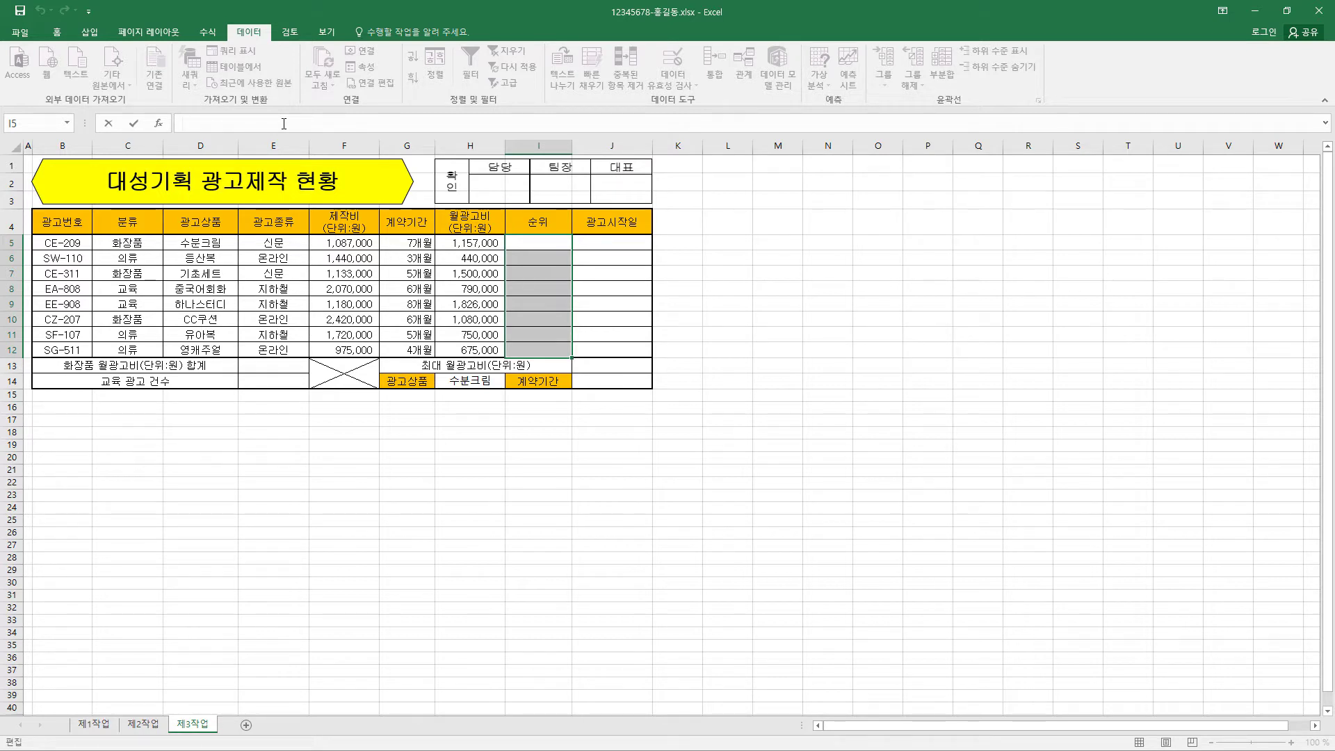
{"action": "type", "text": "=IF(RANK.EQ(F5,$F$5:$F$12)<=4,RANK.EQ(F5,$F$5:$F$12),\"\")"}
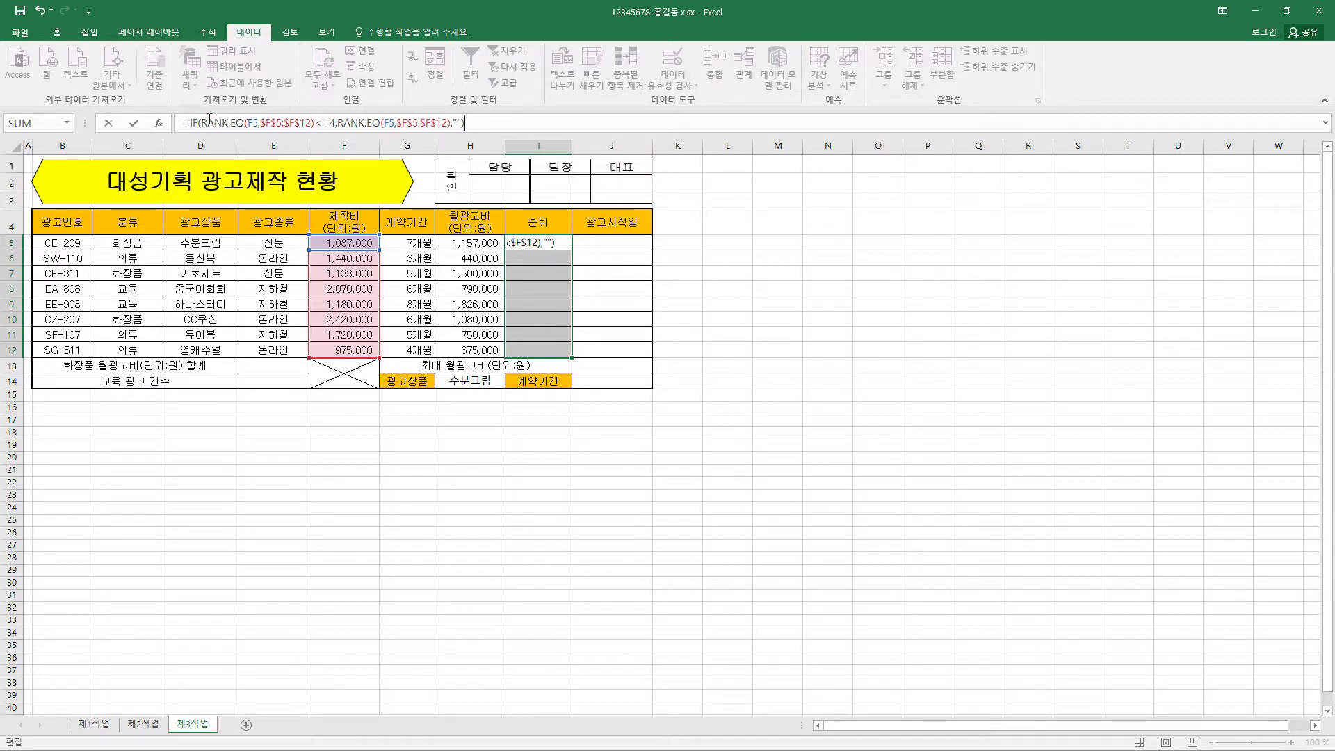
- Examine the 순위 formula's IF condition, true and false parts, and RANK.EQ's Number, Ref and Order arguments
{"action": "left_click_drag", "start_coordinate": [201, 125], "coordinate": [337, 121]}
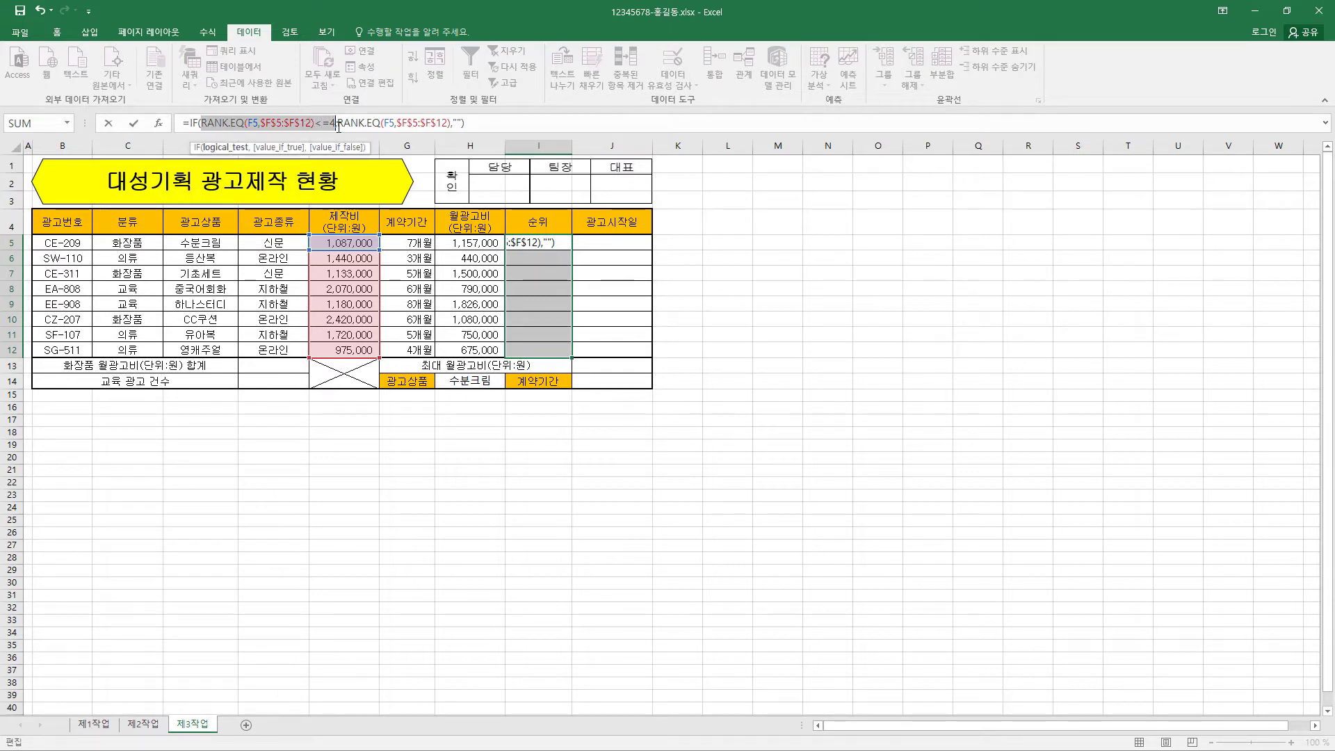
{"action": "left_click_drag", "start_coordinate": [338, 123], "coordinate": [442, 118]}
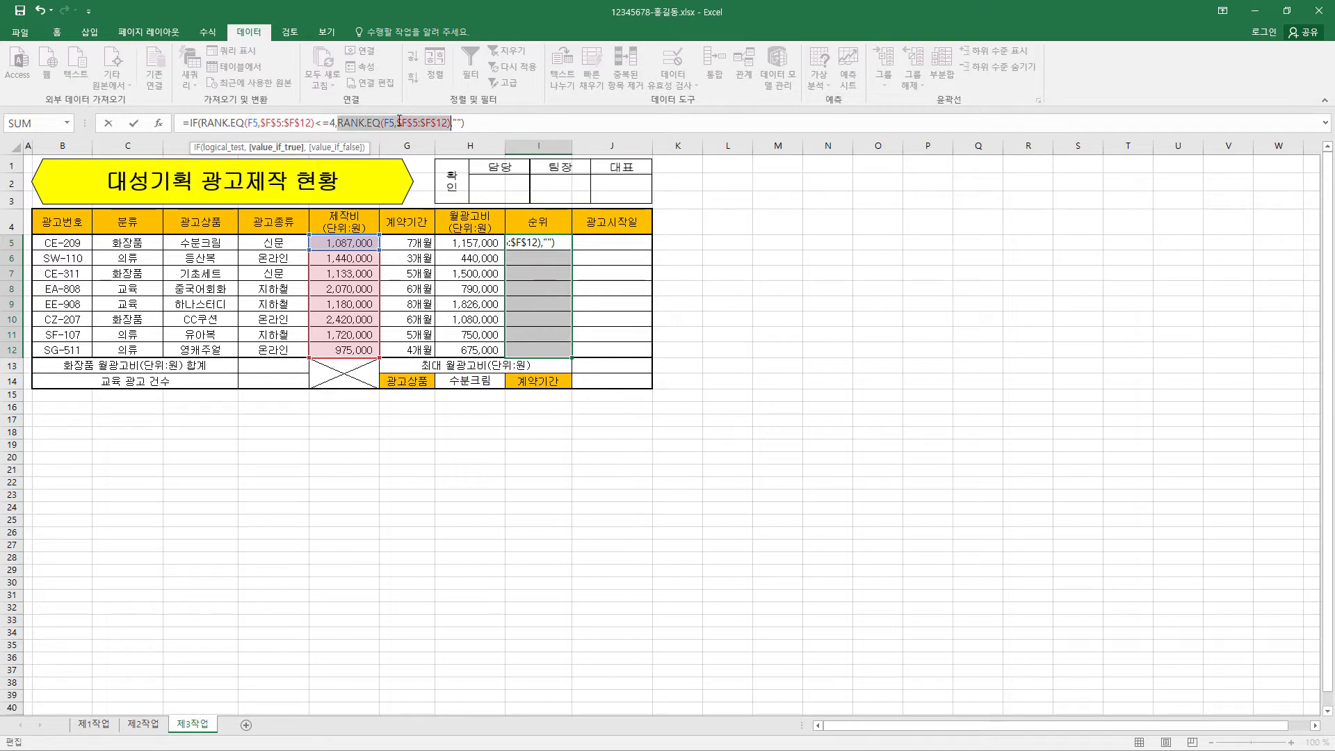
{"action": "left_click", "coordinate": [456, 123]}
{"action": "left_click_drag", "start_coordinate": [460, 122], "coordinate": [461, 124]}
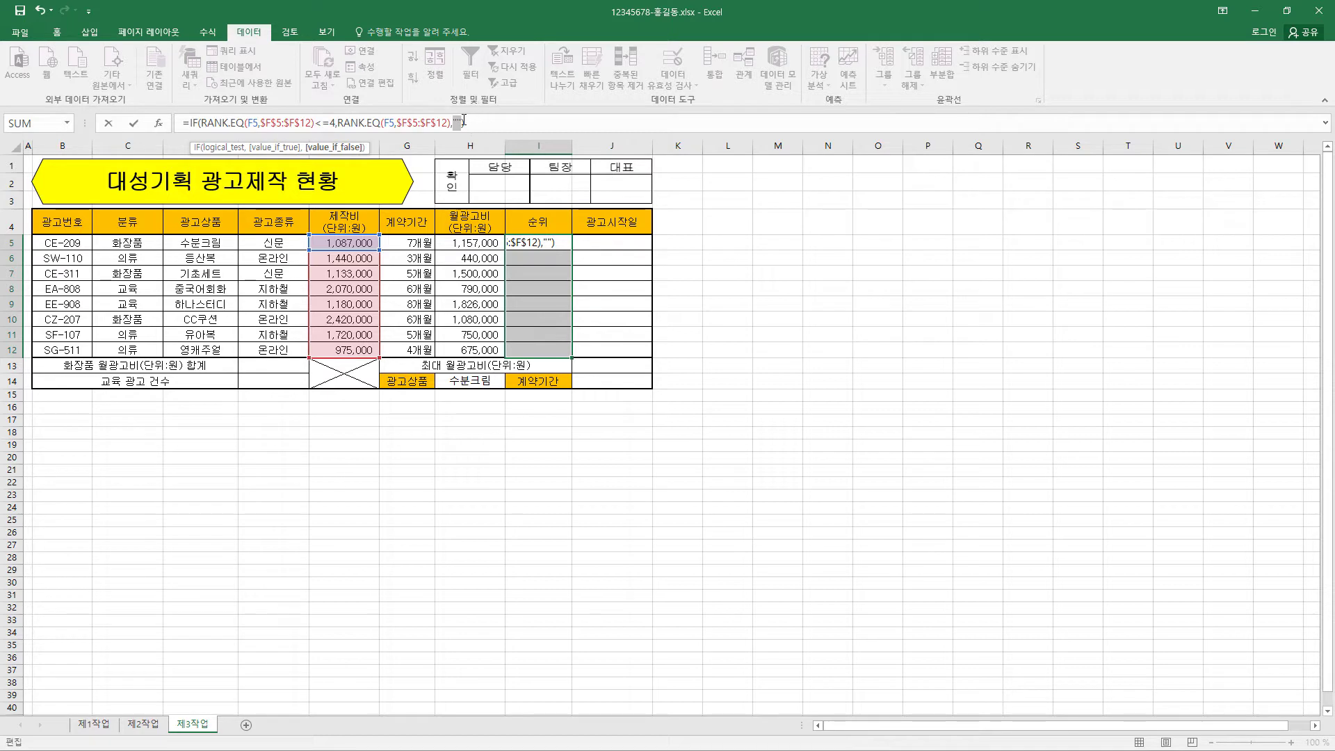
{"action": "left_click", "coordinate": [249, 123]}
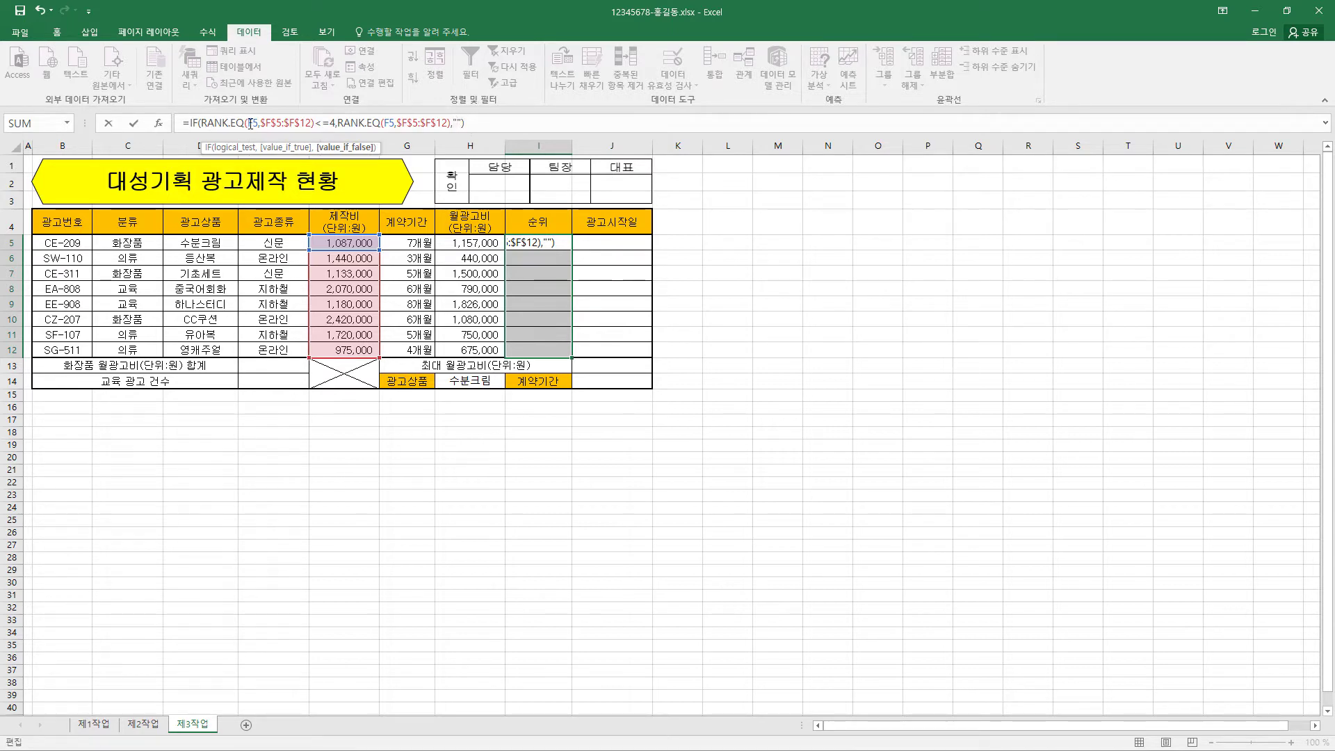
{"action": "left_click", "coordinate": [248, 123]}
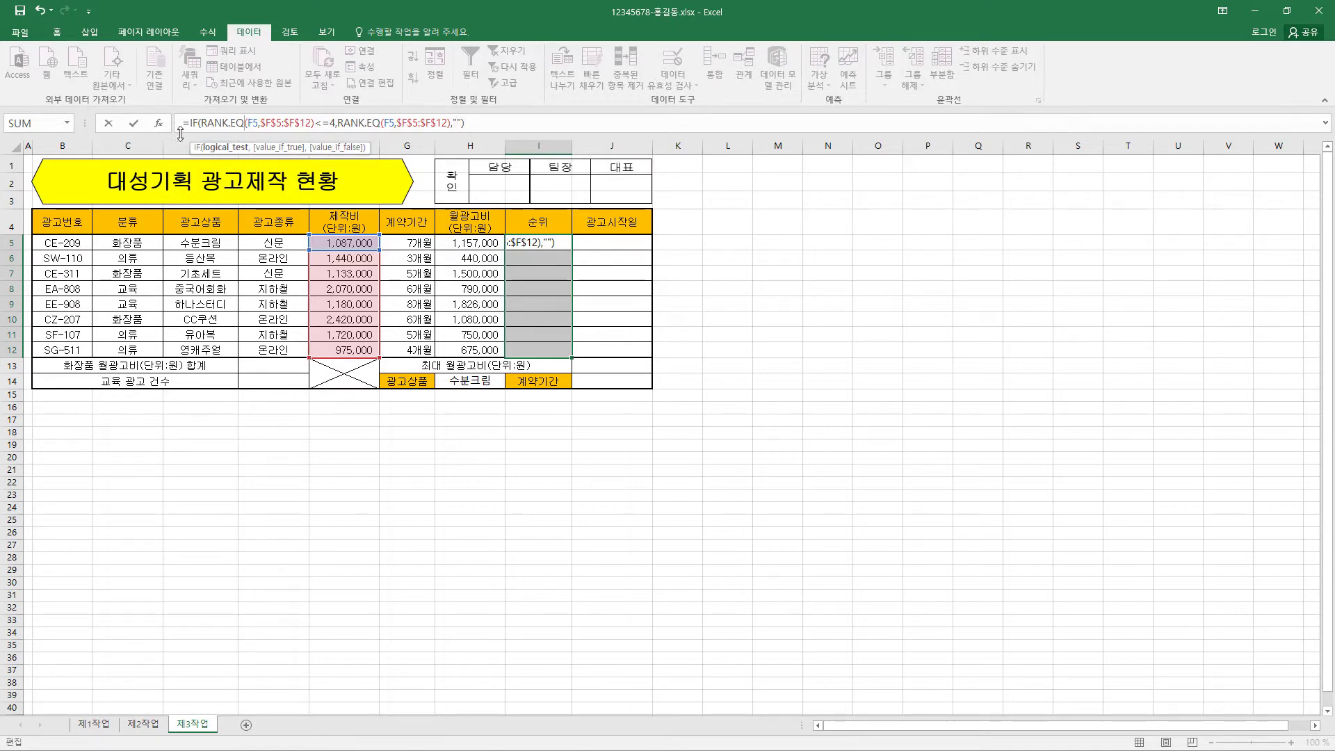
{"action": "left_click", "coordinate": [248, 123]}
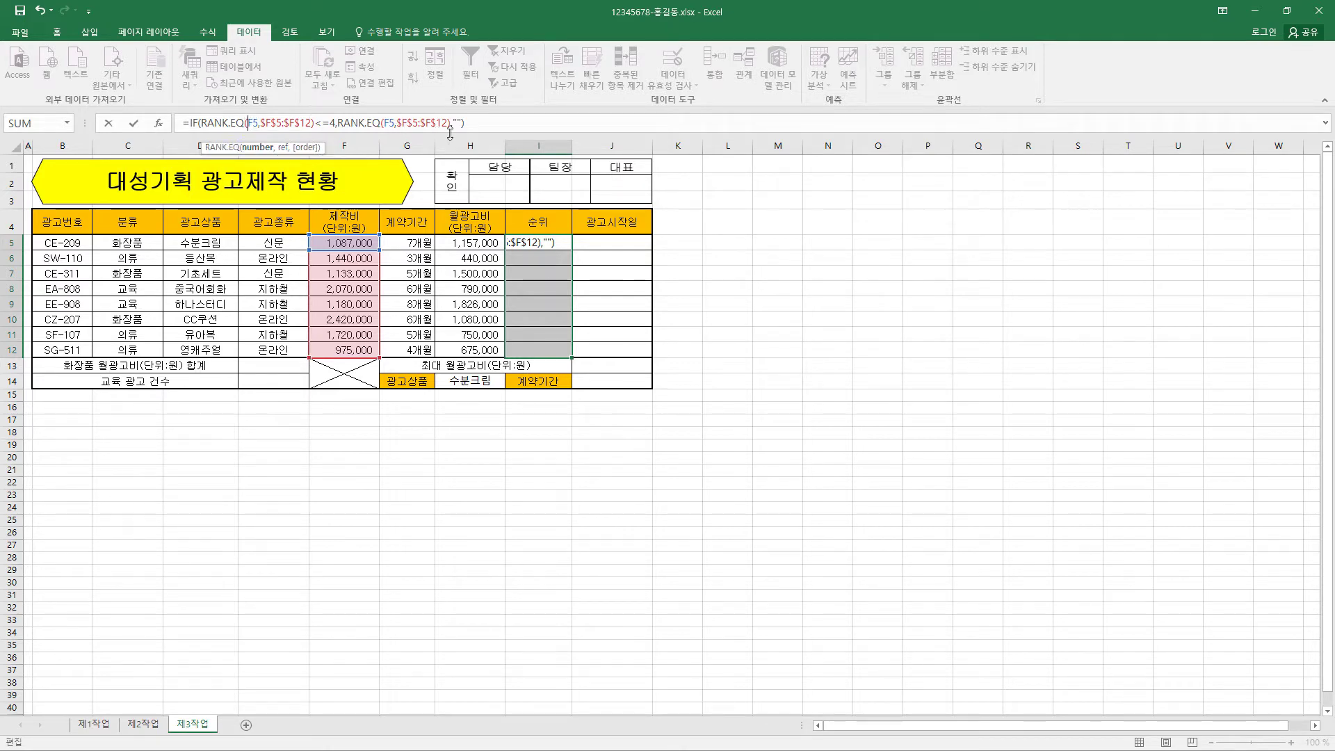
{"action": "left_click", "coordinate": [160, 124]}
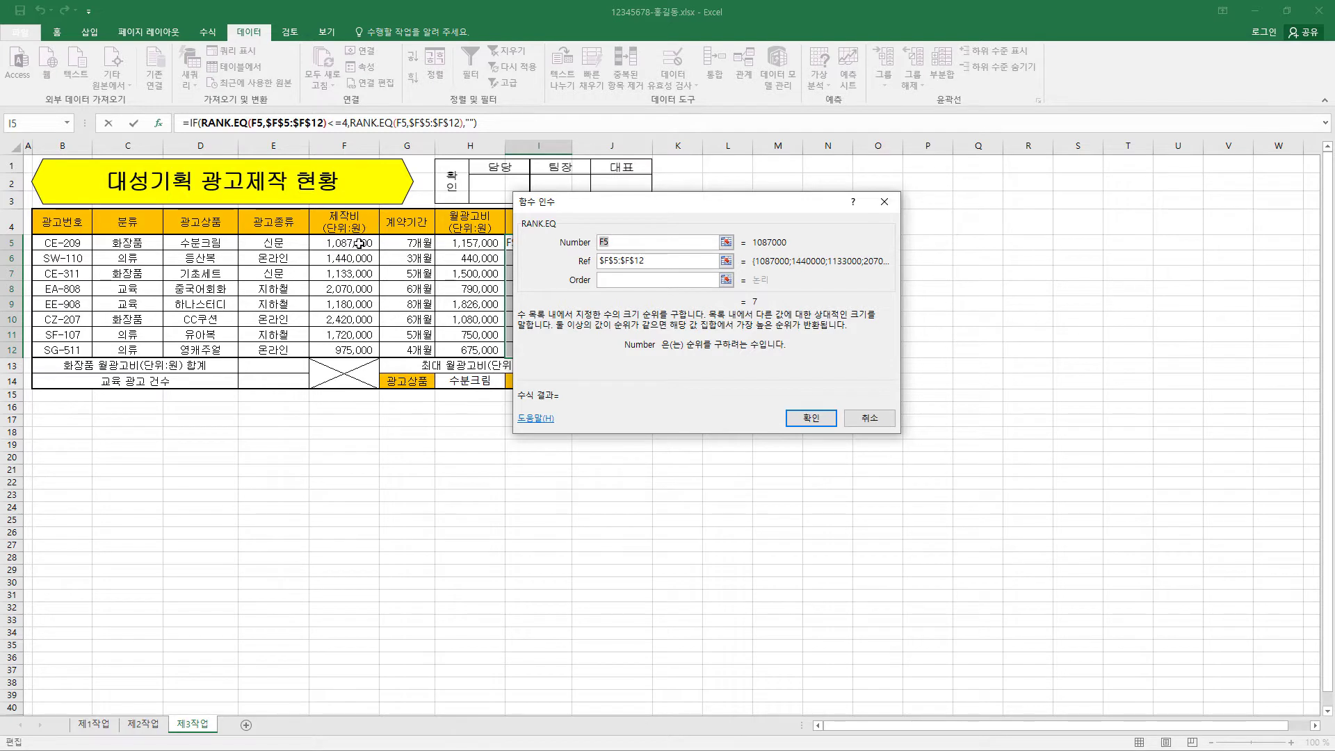
{"action": "left_click", "coordinate": [623, 260]}
{"action": "left_click", "coordinate": [666, 262]}
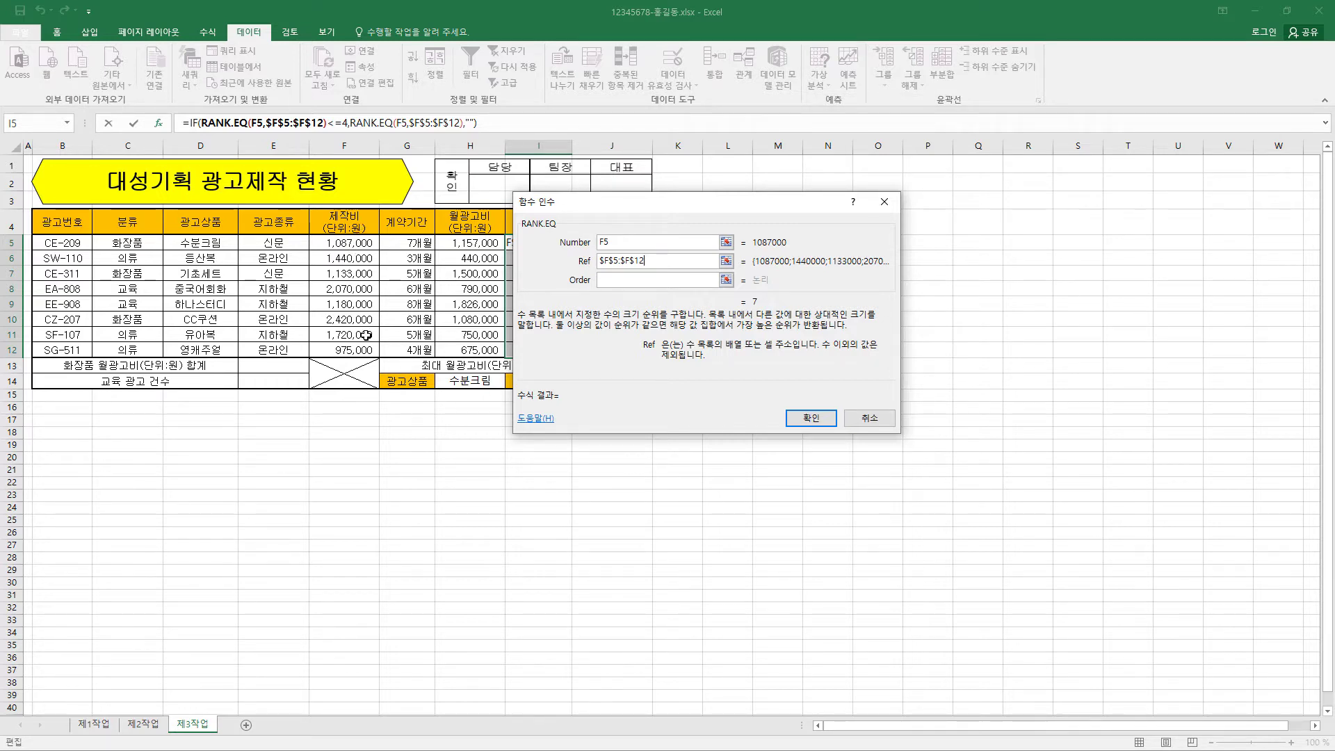
{"action": "left_click", "coordinate": [611, 279]}
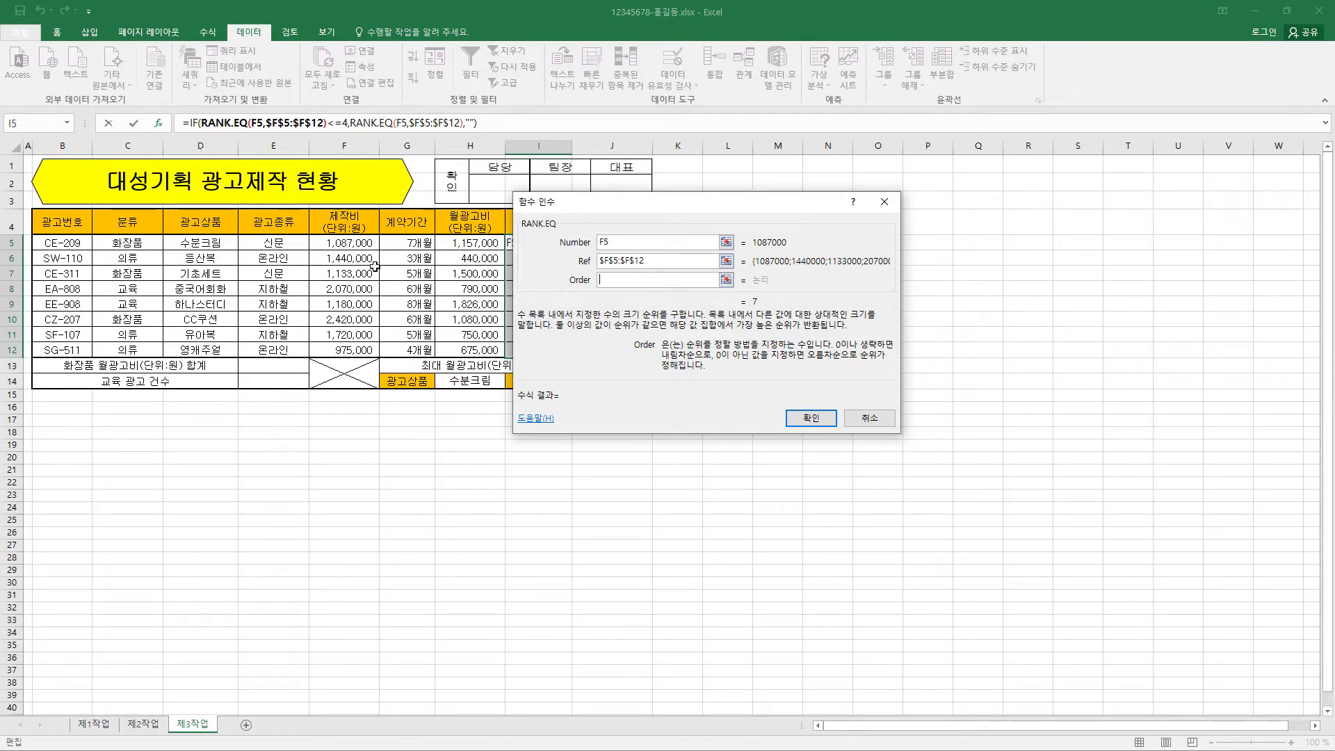
{"action": "left_click", "coordinate": [812, 419]}
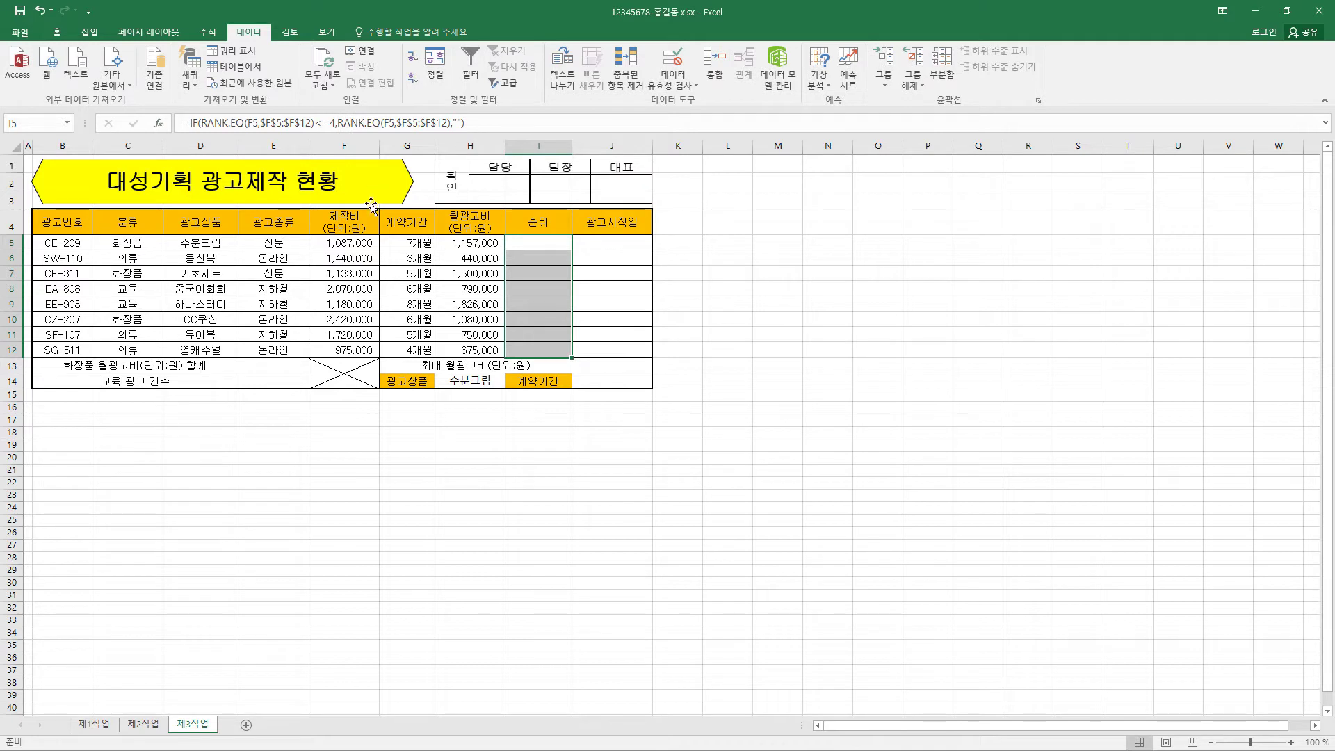
- Go over the parts of the IF formula again and fill it into the whole 순위 range I5:I12
{"action": "left_click", "coordinate": [259, 123]}
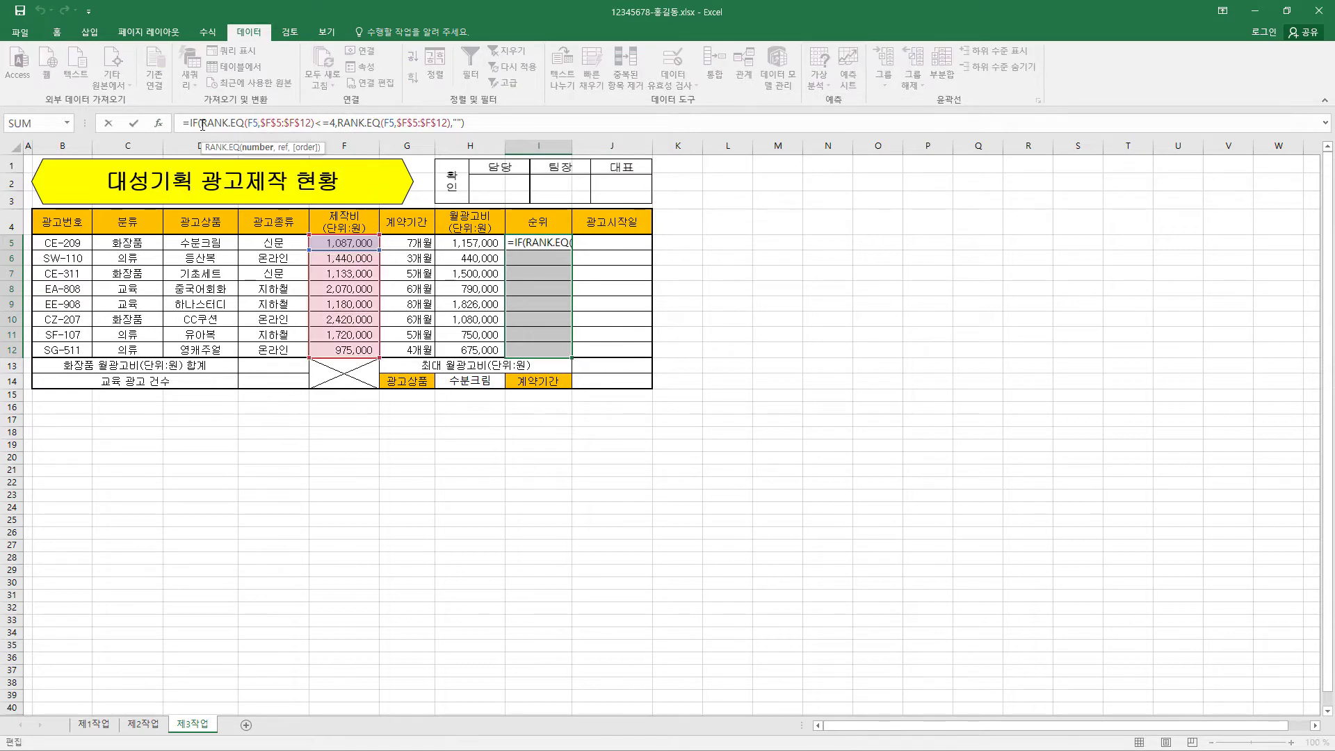
{"action": "left_click_drag", "start_coordinate": [202, 125], "coordinate": [320, 123]}
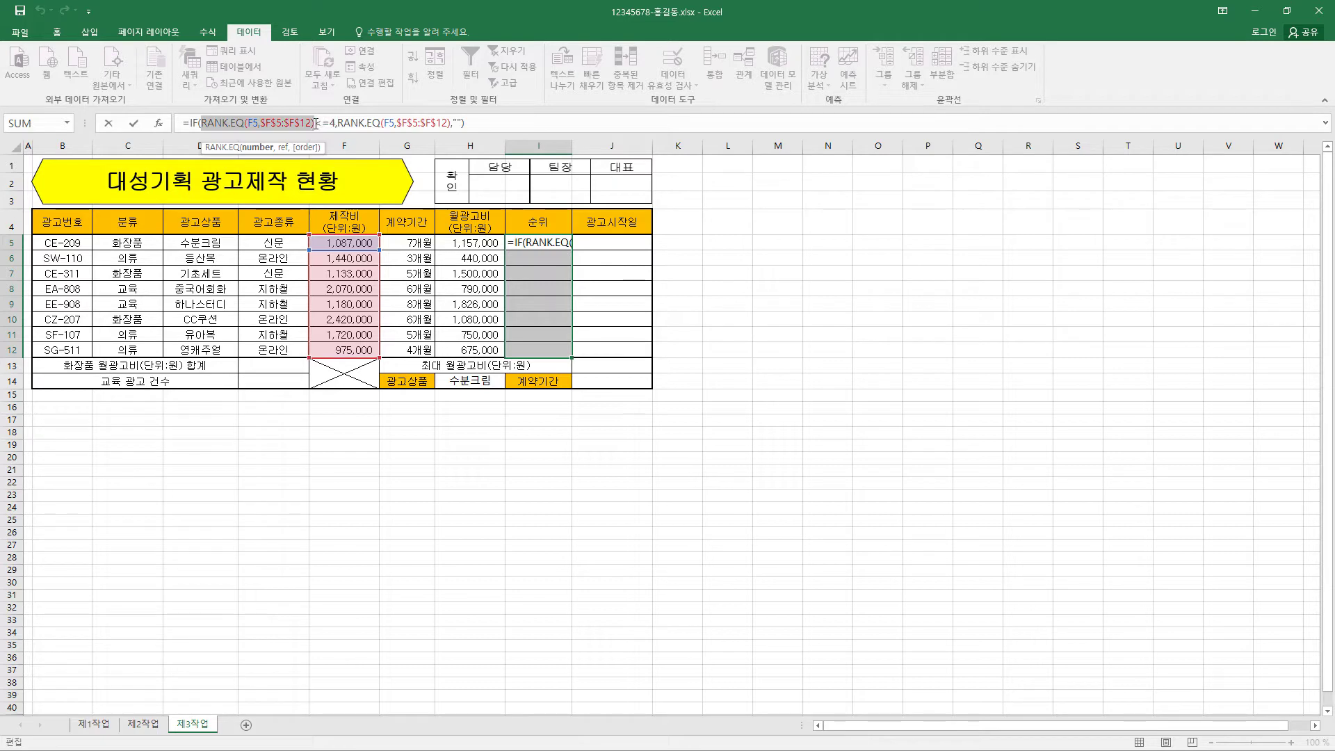
{"action": "left_click", "coordinate": [315, 123]}
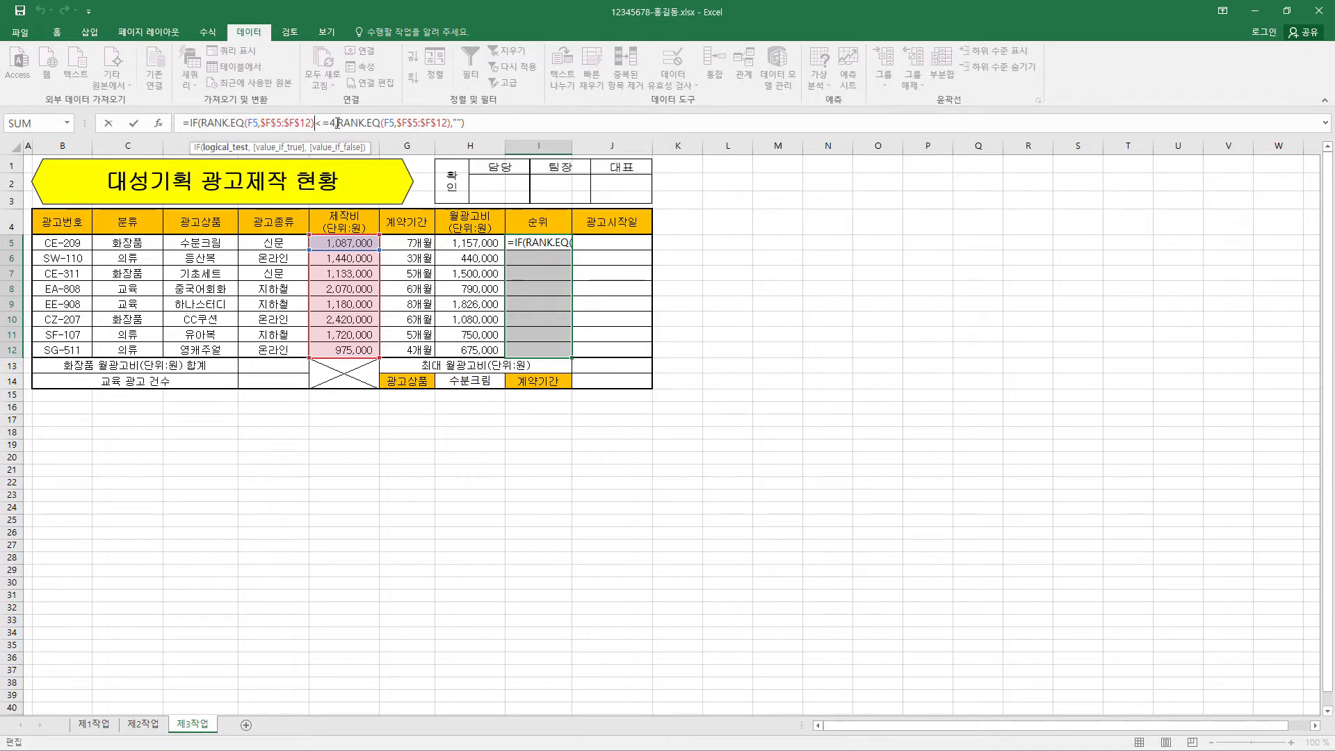
{"action": "left_click_drag", "start_coordinate": [335, 123], "coordinate": [462, 123]}
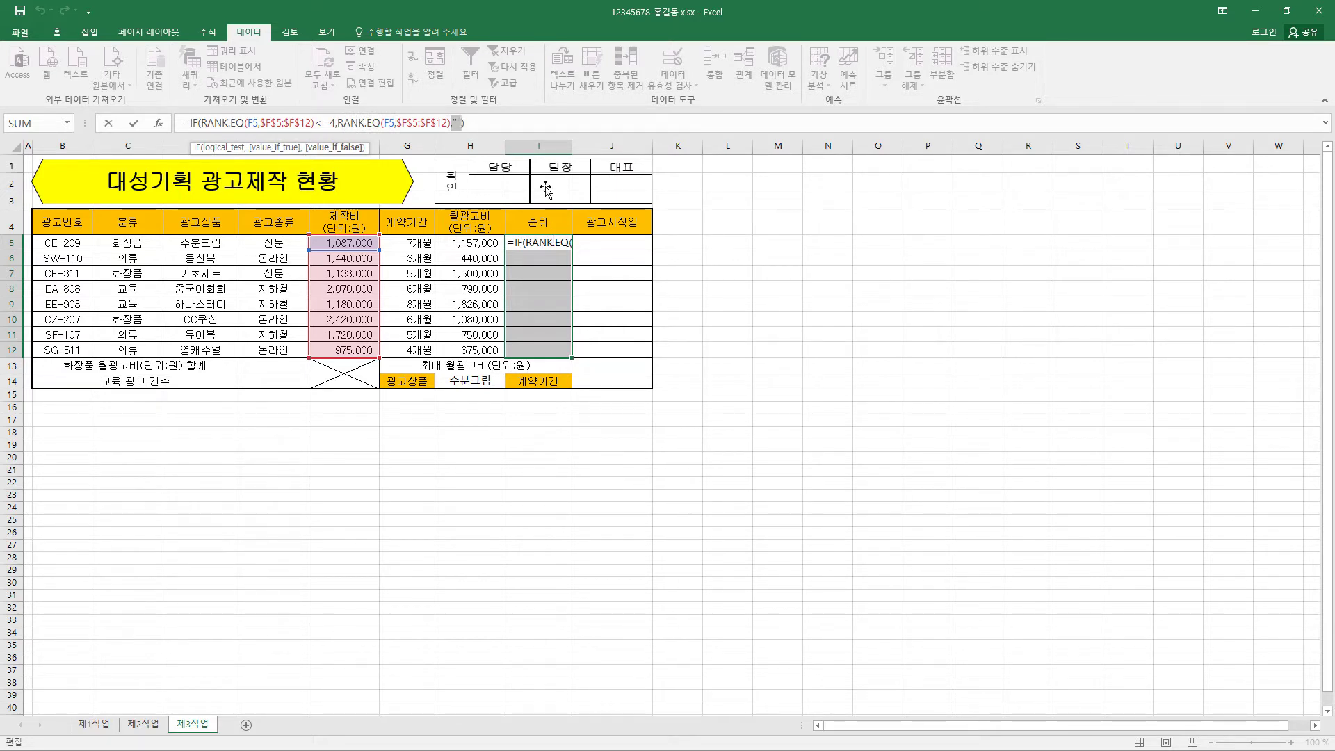
{"action": "left_click", "coordinate": [475, 121]}
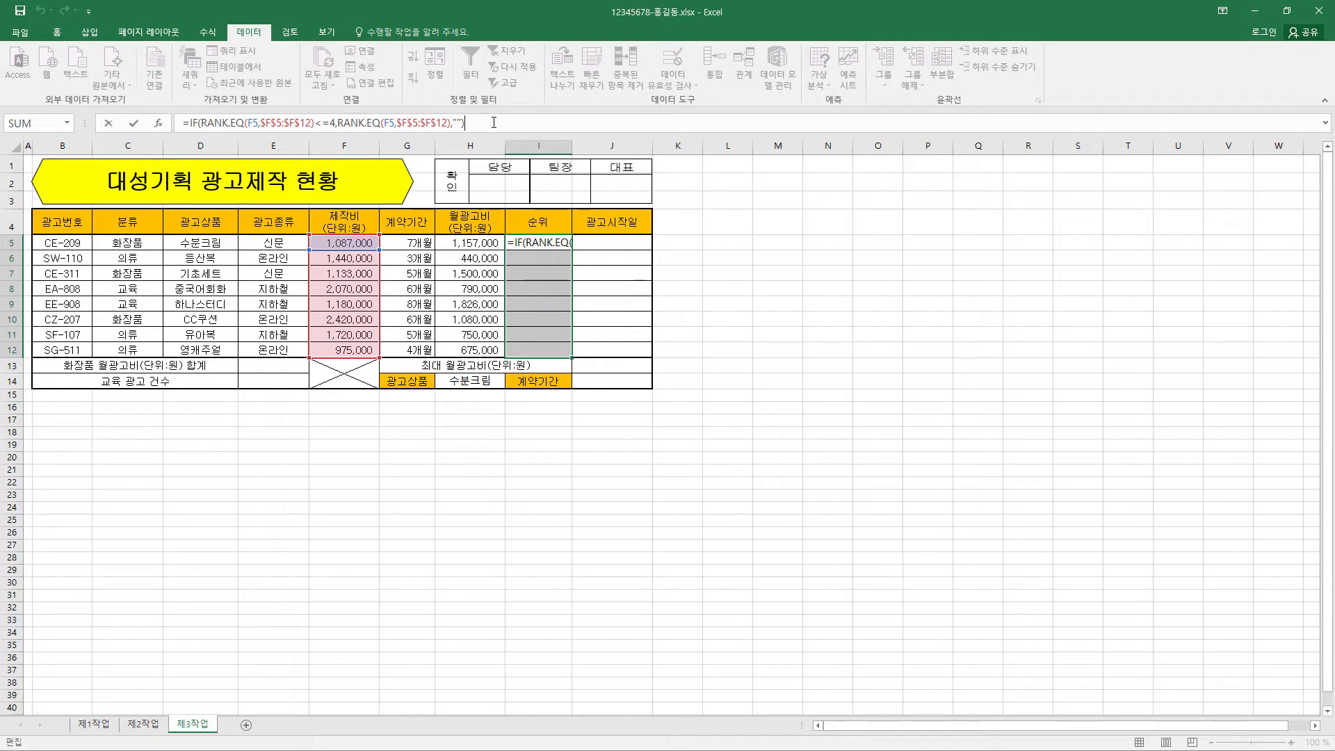
{"action": "key", "text": "ctrl+Return"}
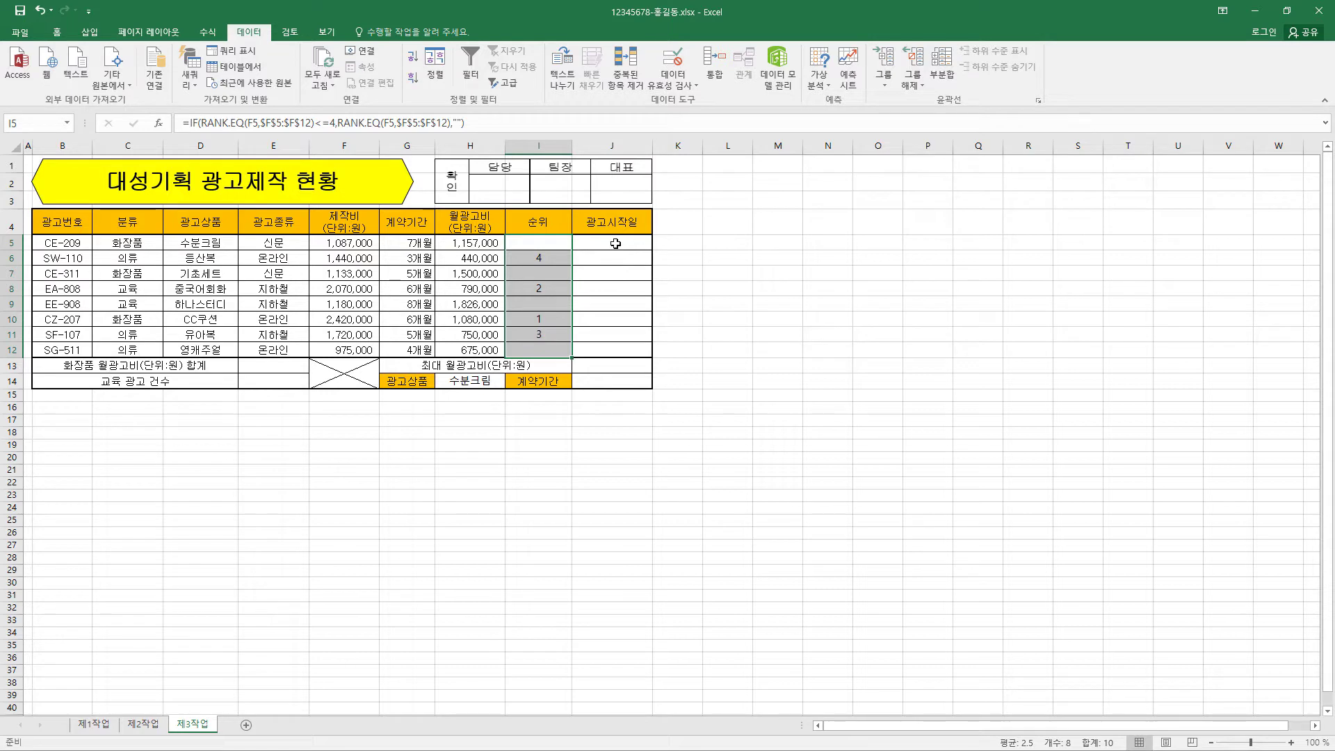
- Fill the 광고시작일 range J5:J12 with the formula =DATE(2020,RIGHT(B5,2),10)
{"action": "left_click_drag", "start_coordinate": [615, 244], "coordinate": [619, 348]}
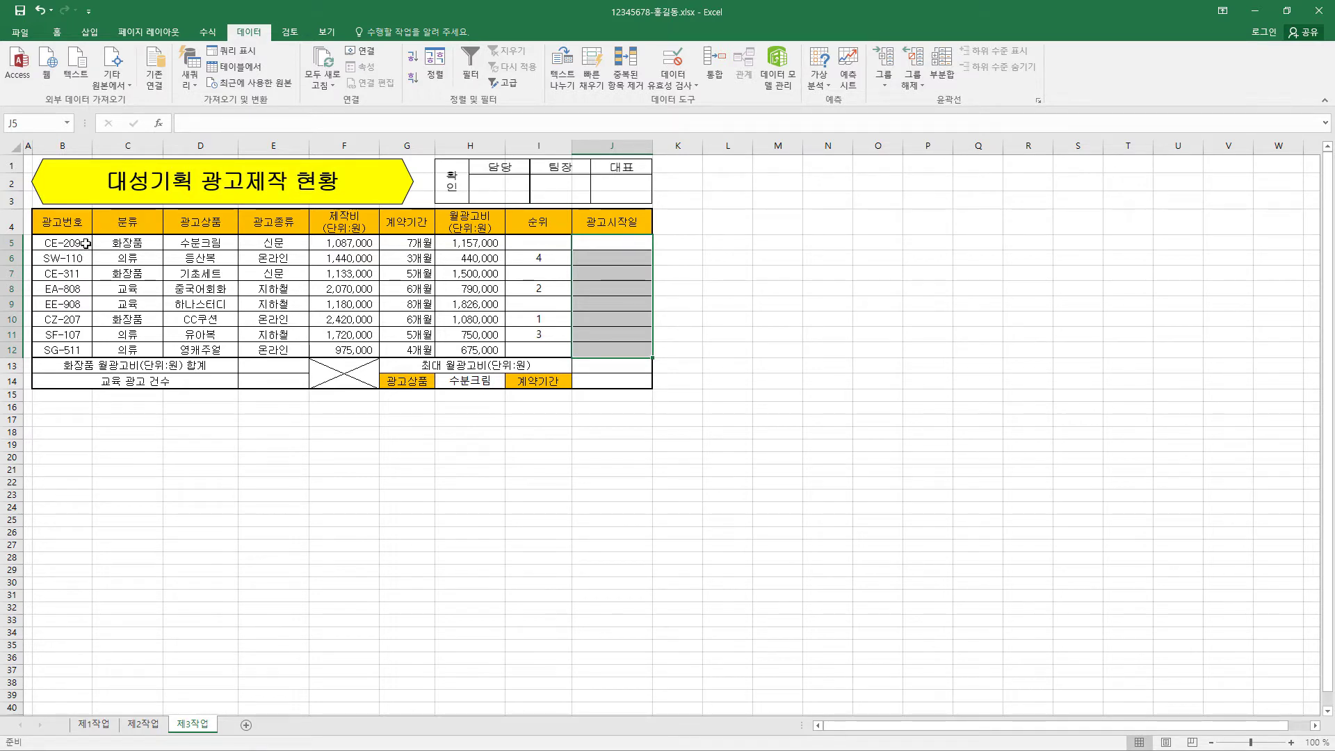
{"action": "left_click", "coordinate": [244, 125]}
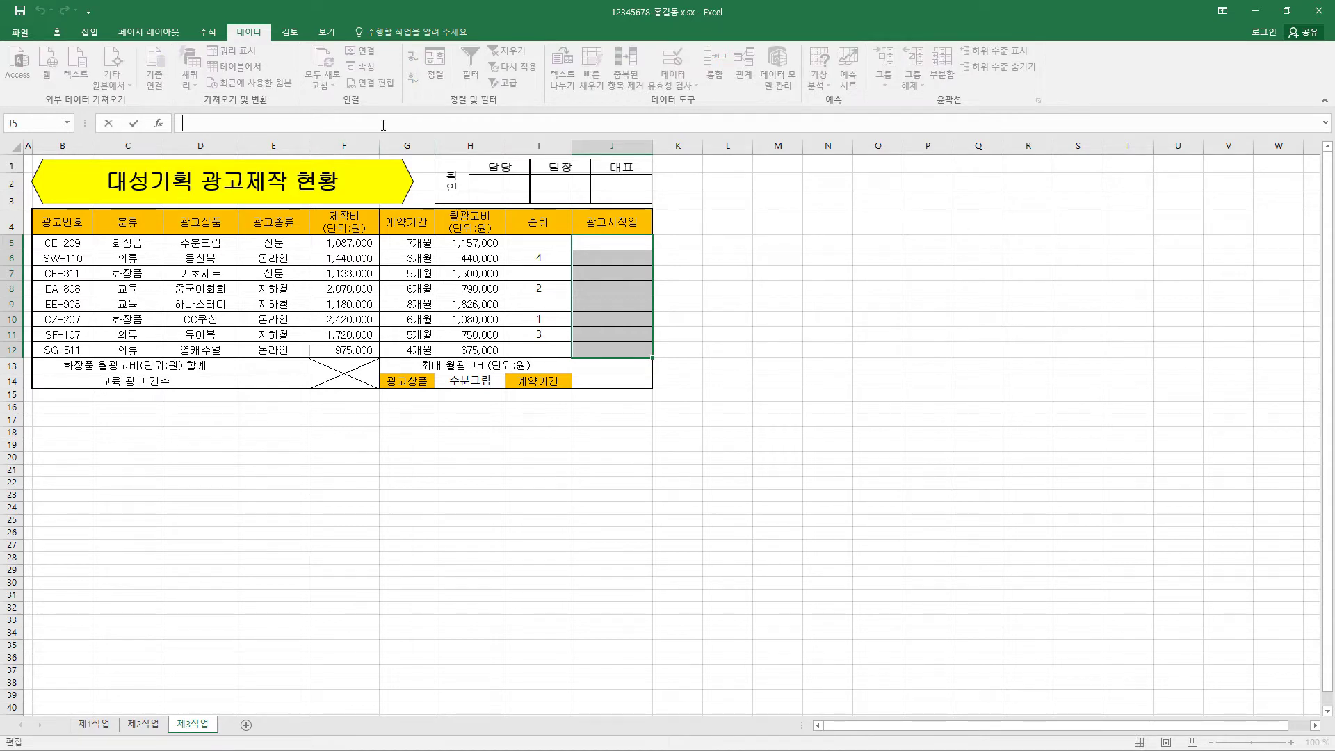
{"action": "type", "text": "=DATE(2020,RIGHT(B5,2),10)"}
{"action": "left_click", "coordinate": [269, 123]}
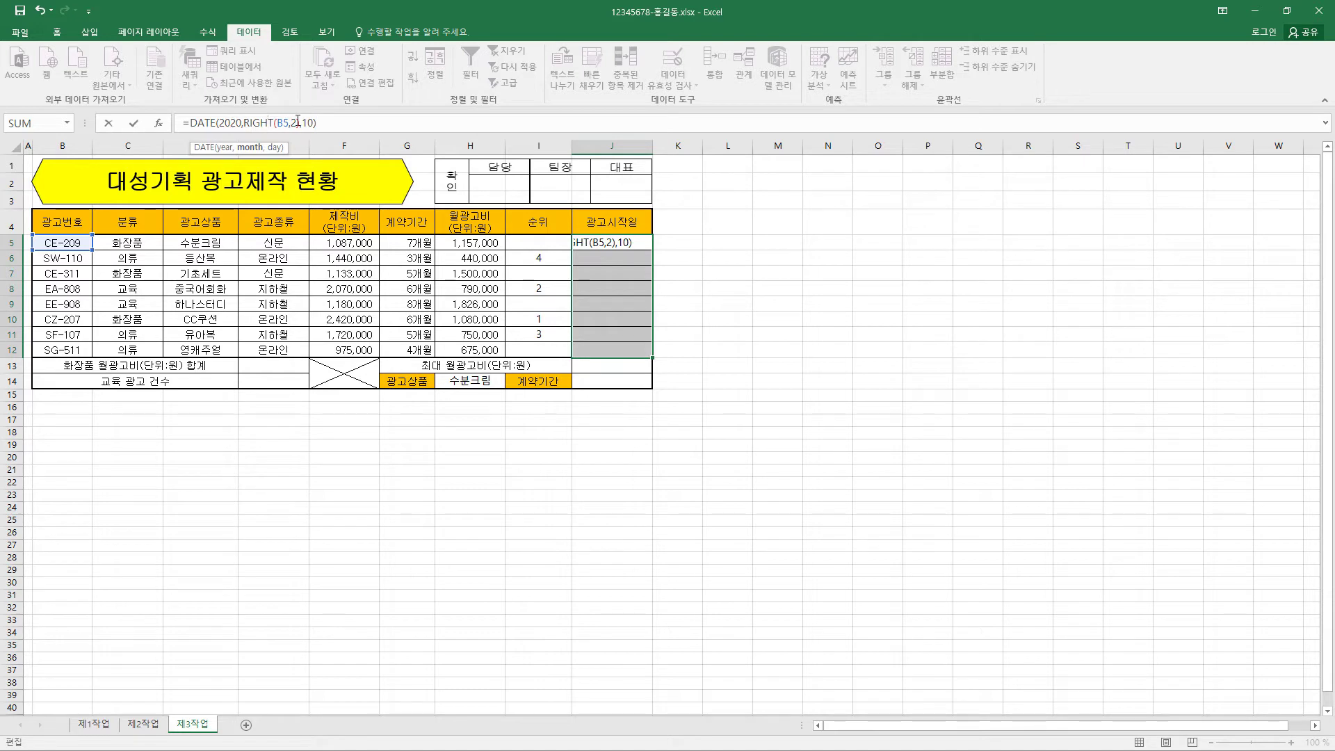
{"action": "left_click", "coordinate": [219, 123]}
{"action": "left_click", "coordinate": [266, 123]}
{"action": "double_click", "coordinate": [310, 123]}
{"action": "left_click", "coordinate": [274, 123]}
{"action": "key", "text": "ctrl+Return"}
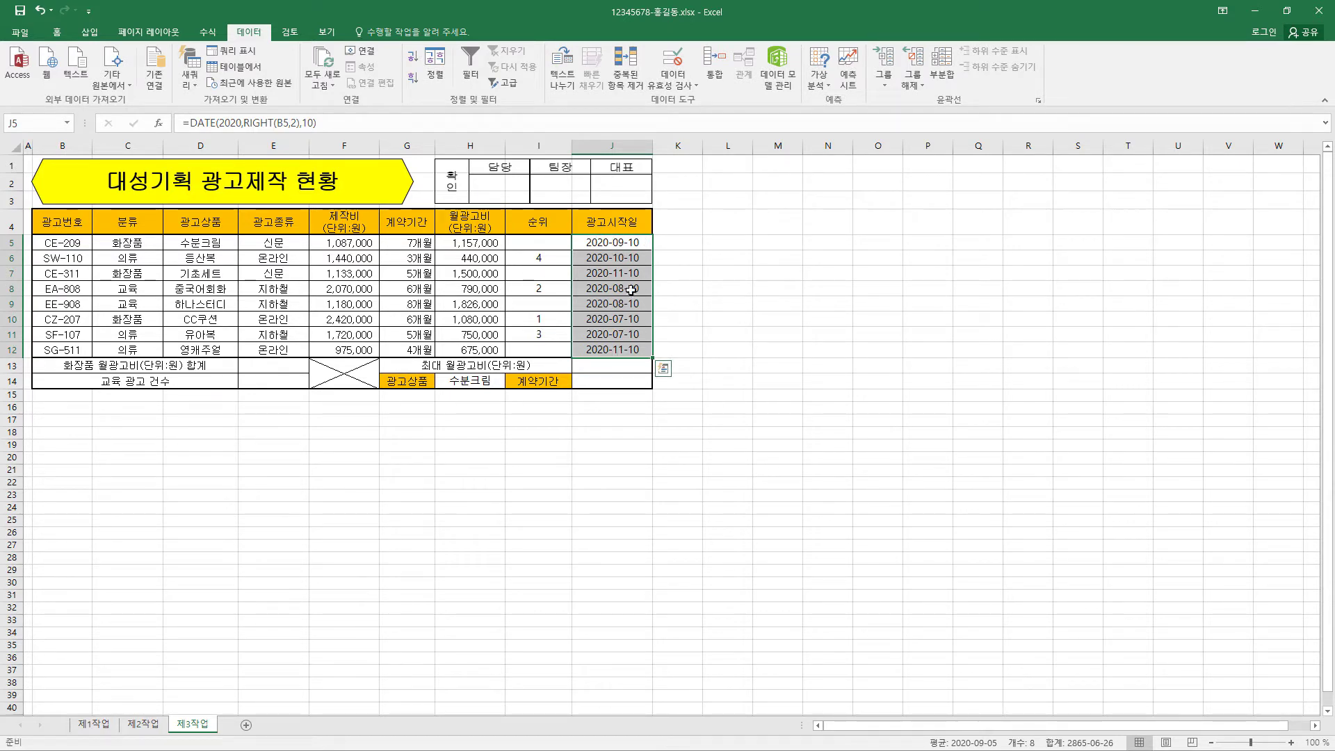
{"action": "left_click", "coordinate": [57, 33]}
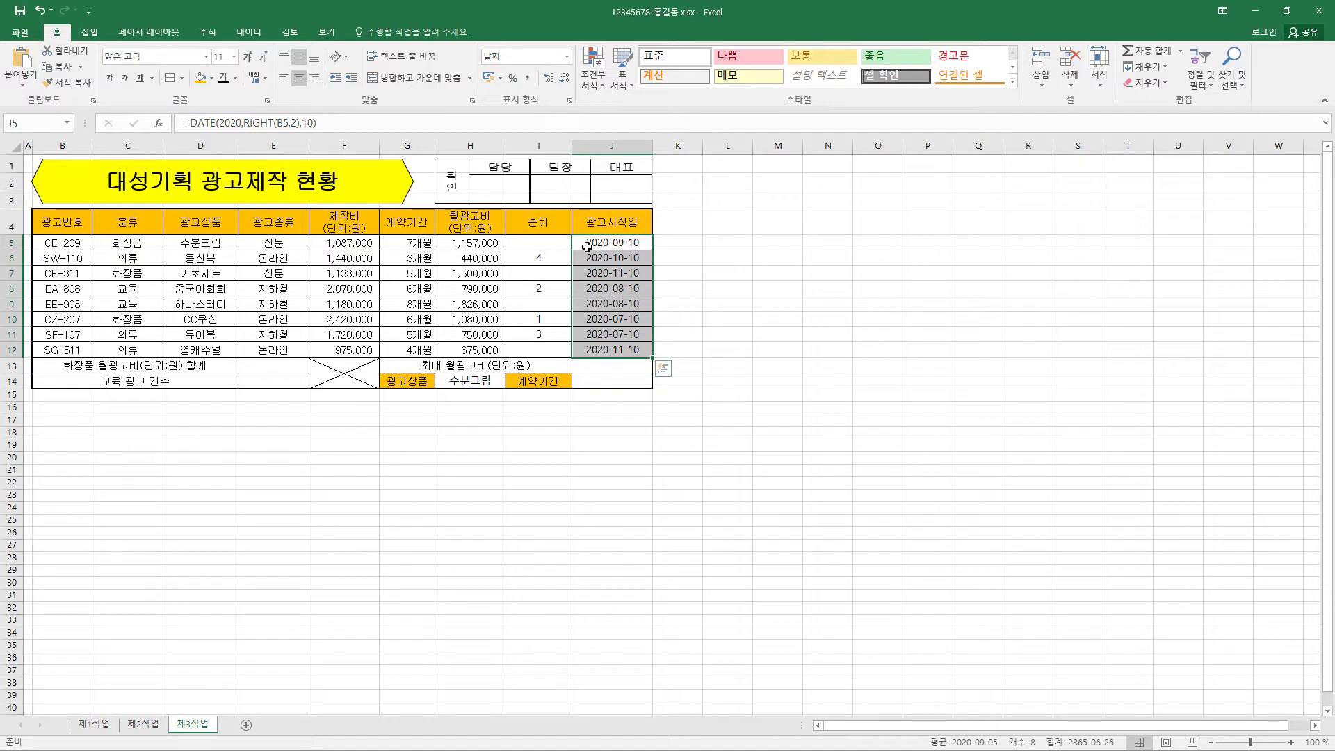
- Format the centred 순위 range I5:I12 with the 숫자 category, 0 decimal places and no thousands separator
{"action": "left_click_drag", "start_coordinate": [556, 243], "coordinate": [555, 351]}
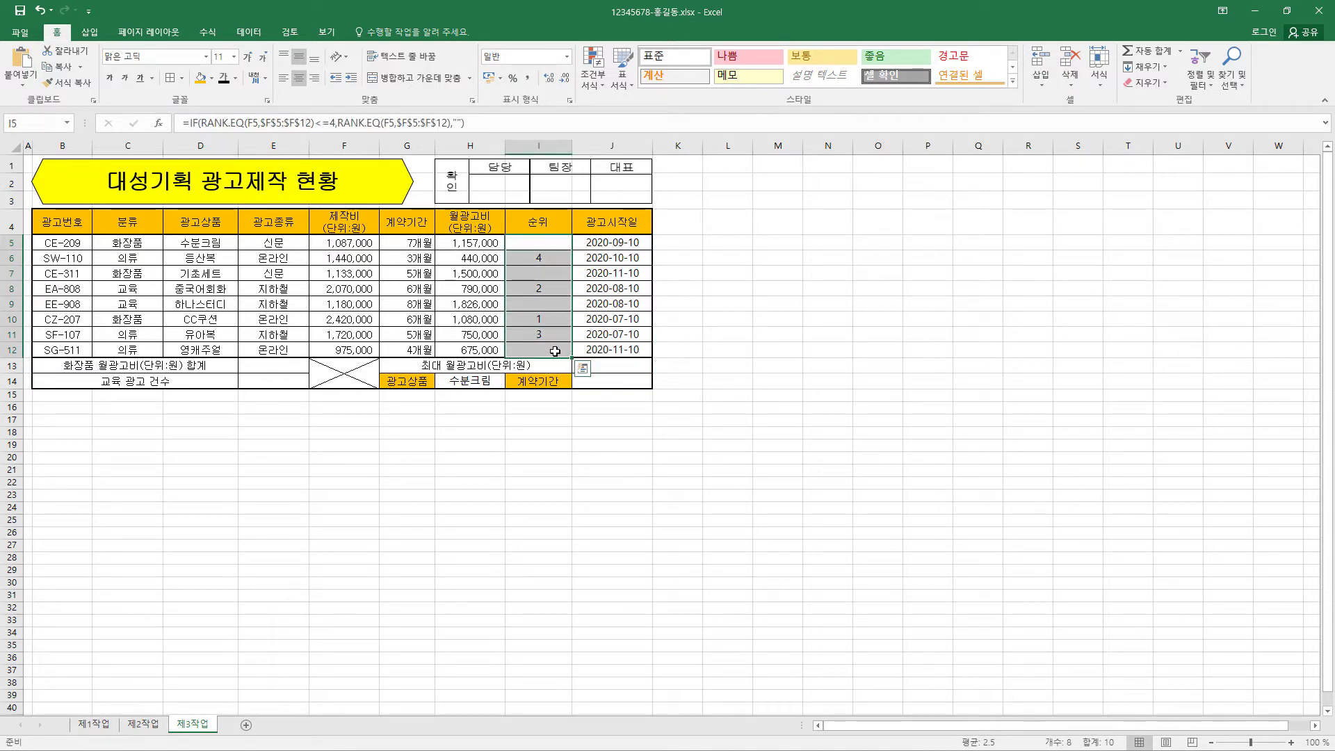
{"action": "left_click", "coordinate": [301, 81]}
{"action": "left_click", "coordinate": [299, 77]}
{"action": "key", "text": "ctrl+1"}
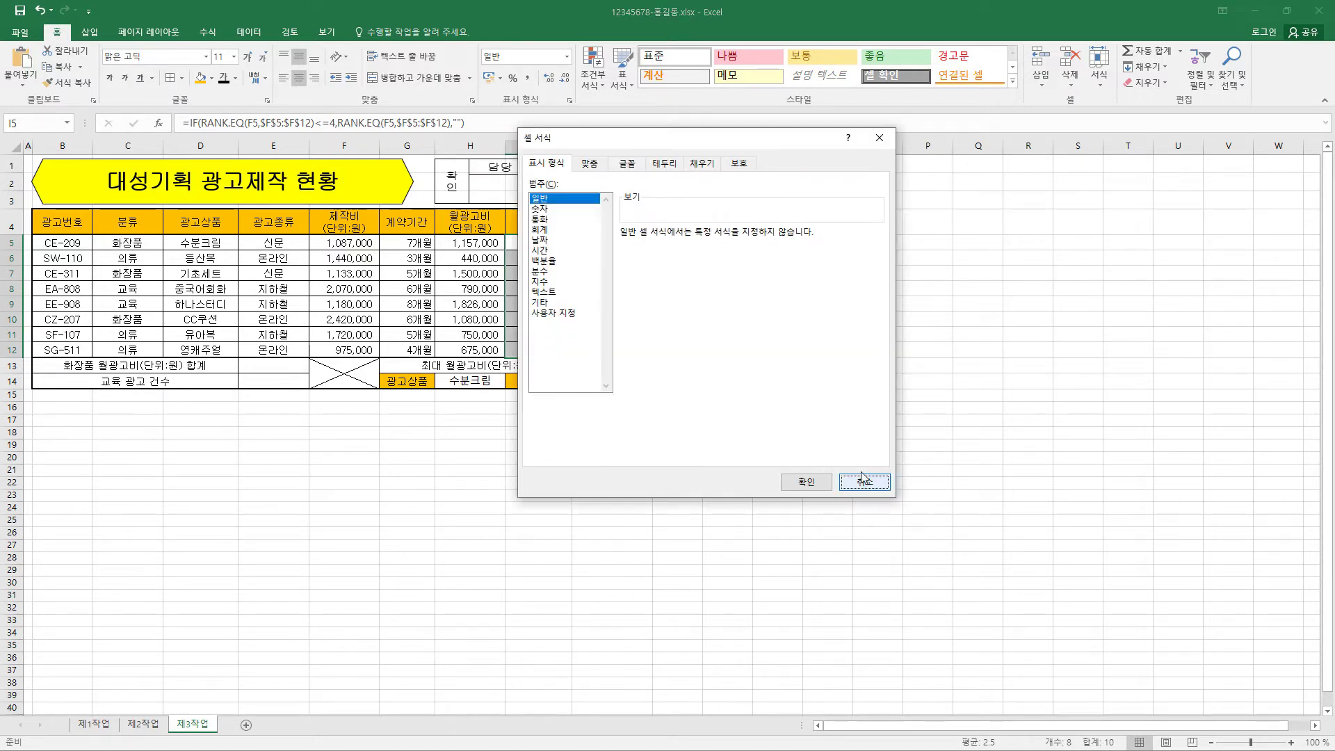
{"action": "key", "text": "Escape"}
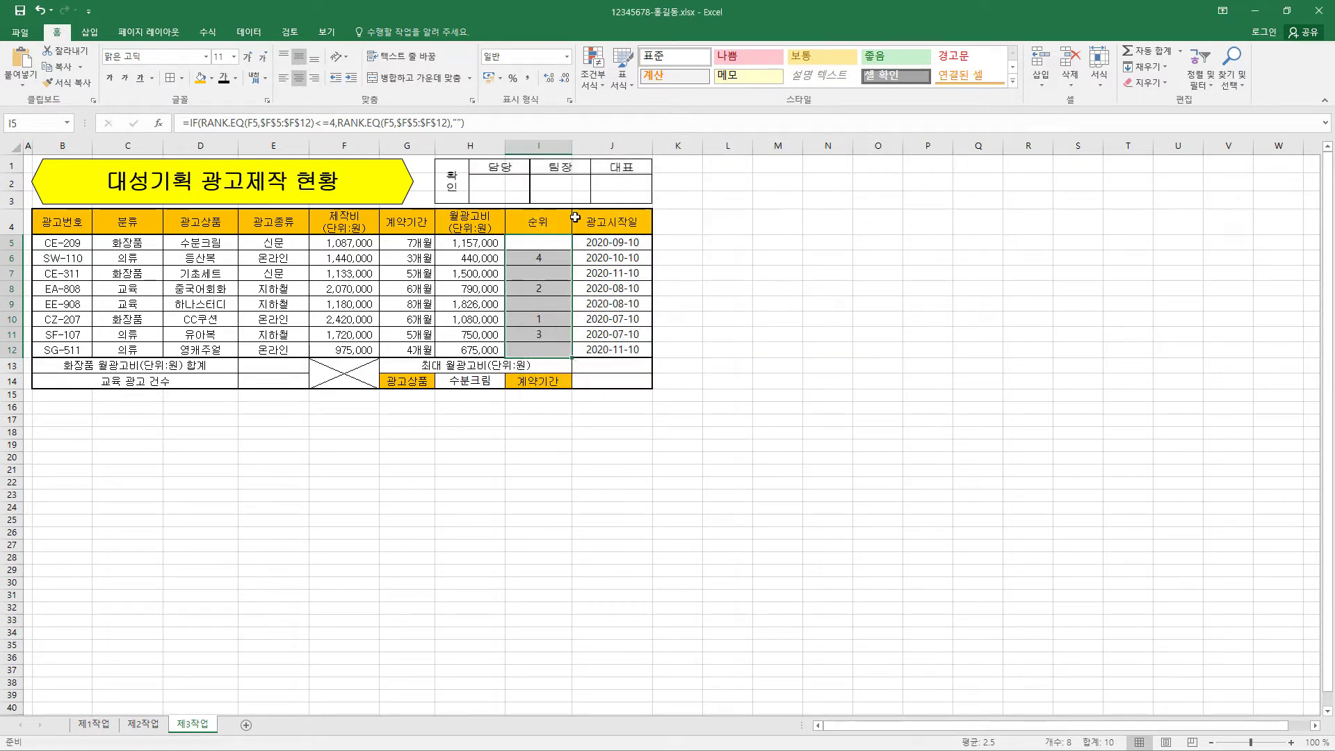
{"action": "key", "text": "ctrl+1"}
{"action": "left_click", "coordinate": [565, 209]}
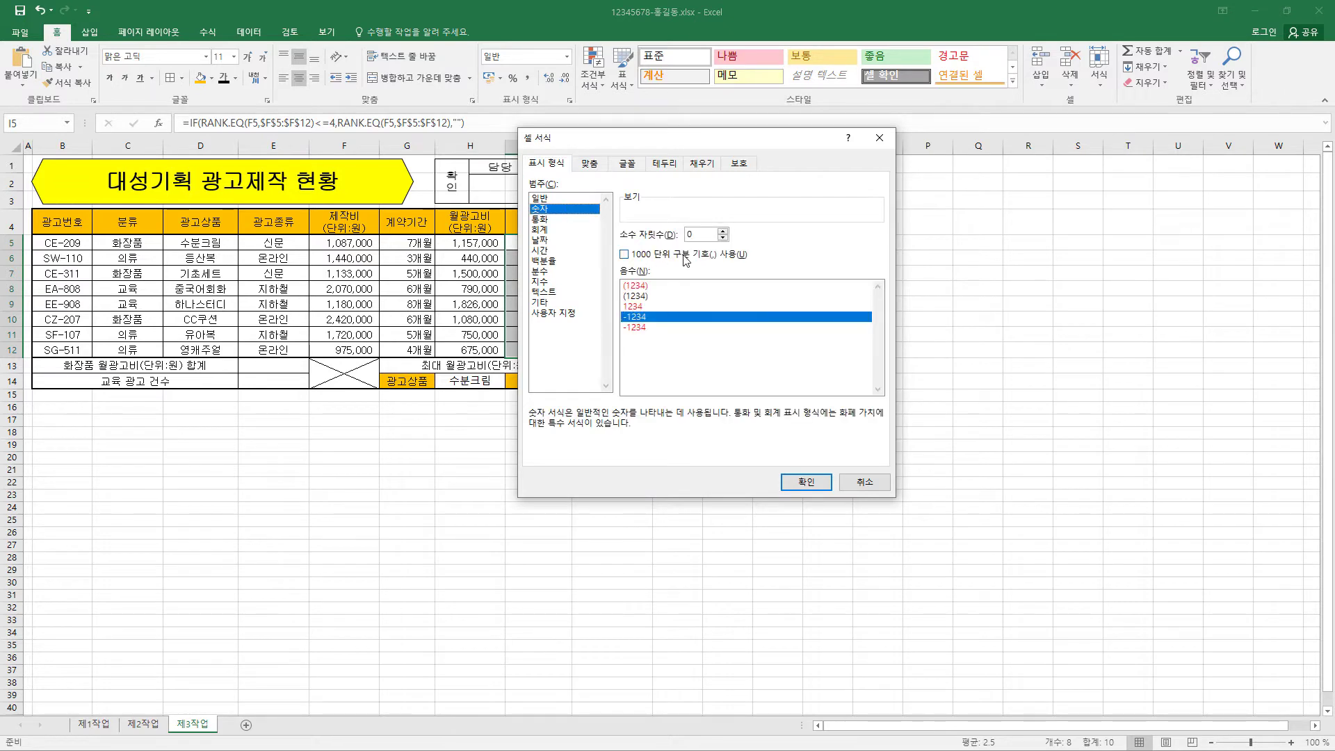
{"action": "left_click", "coordinate": [683, 256]}
{"action": "left_click", "coordinate": [683, 256]}
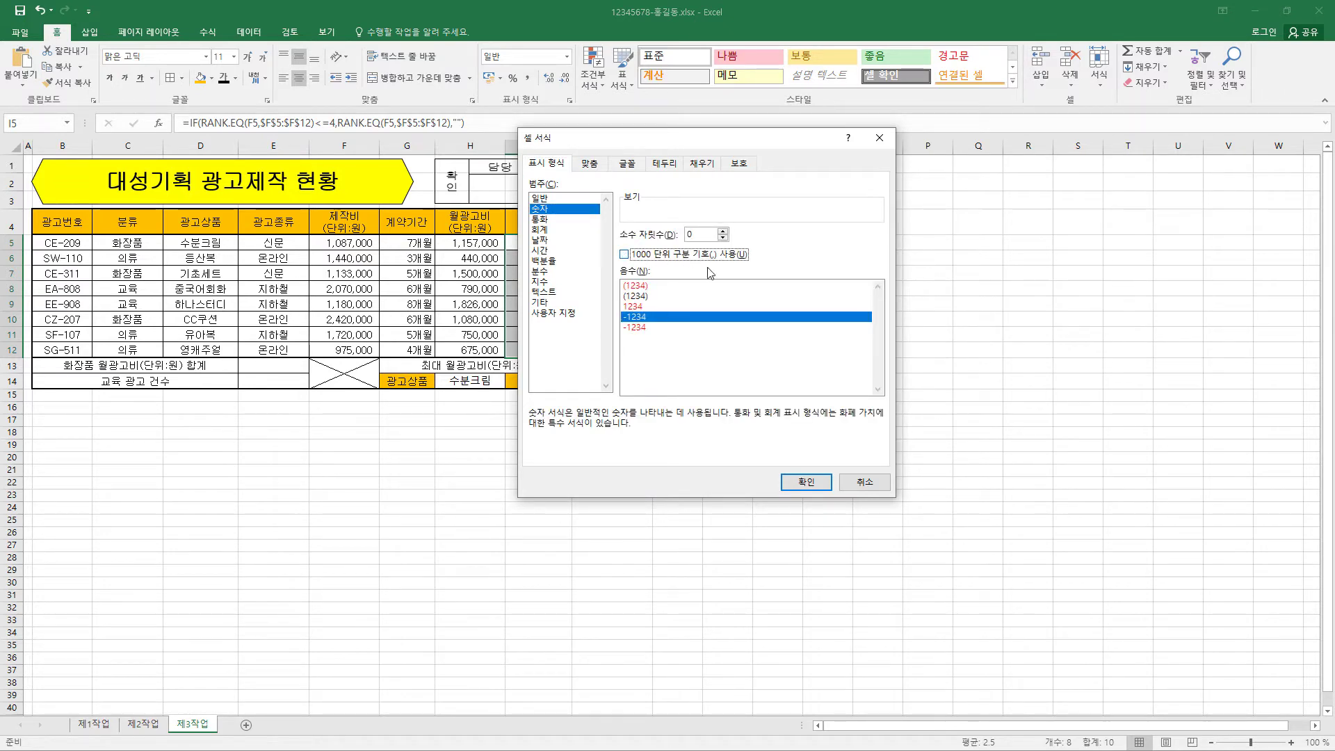
{"action": "left_click", "coordinate": [806, 481]}
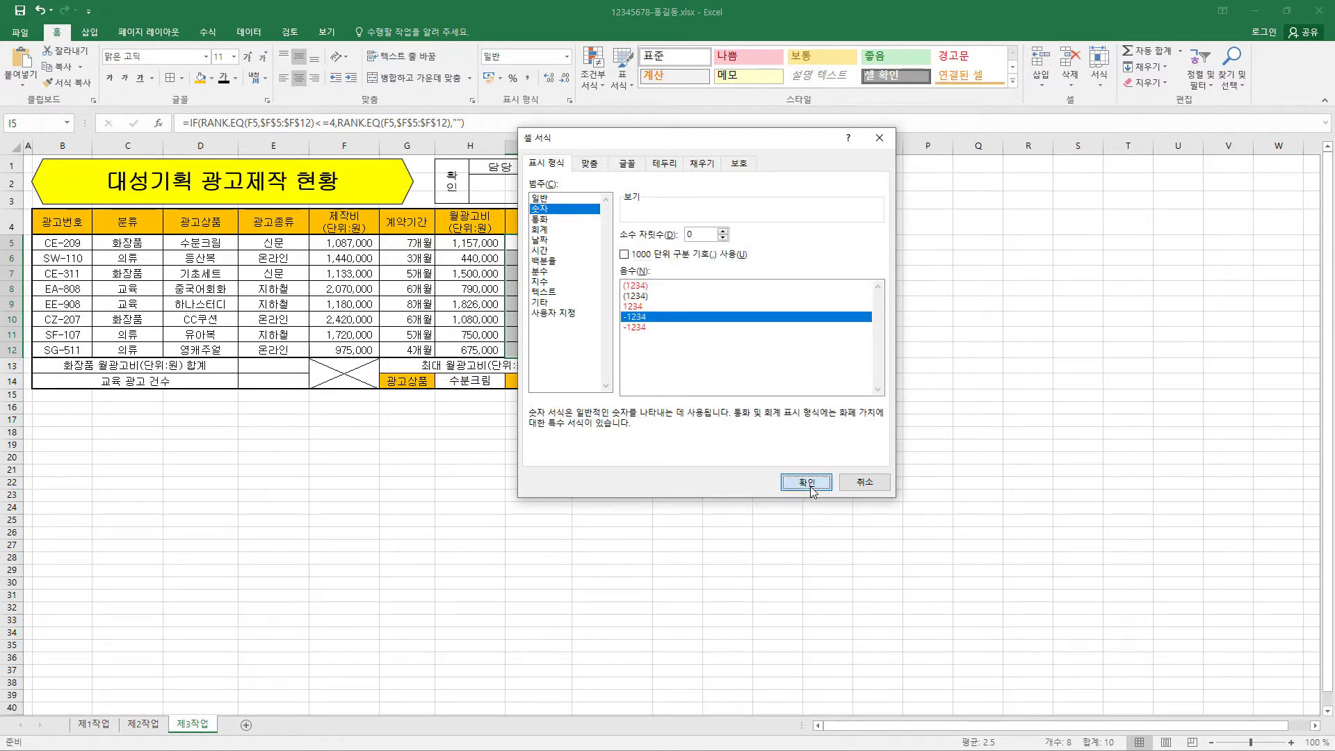
- Write =DSUM(B4:H12,7,C4:C5) in E13 for the 화장품 월광고비 합계
{"action": "left_click", "coordinate": [273, 364]}
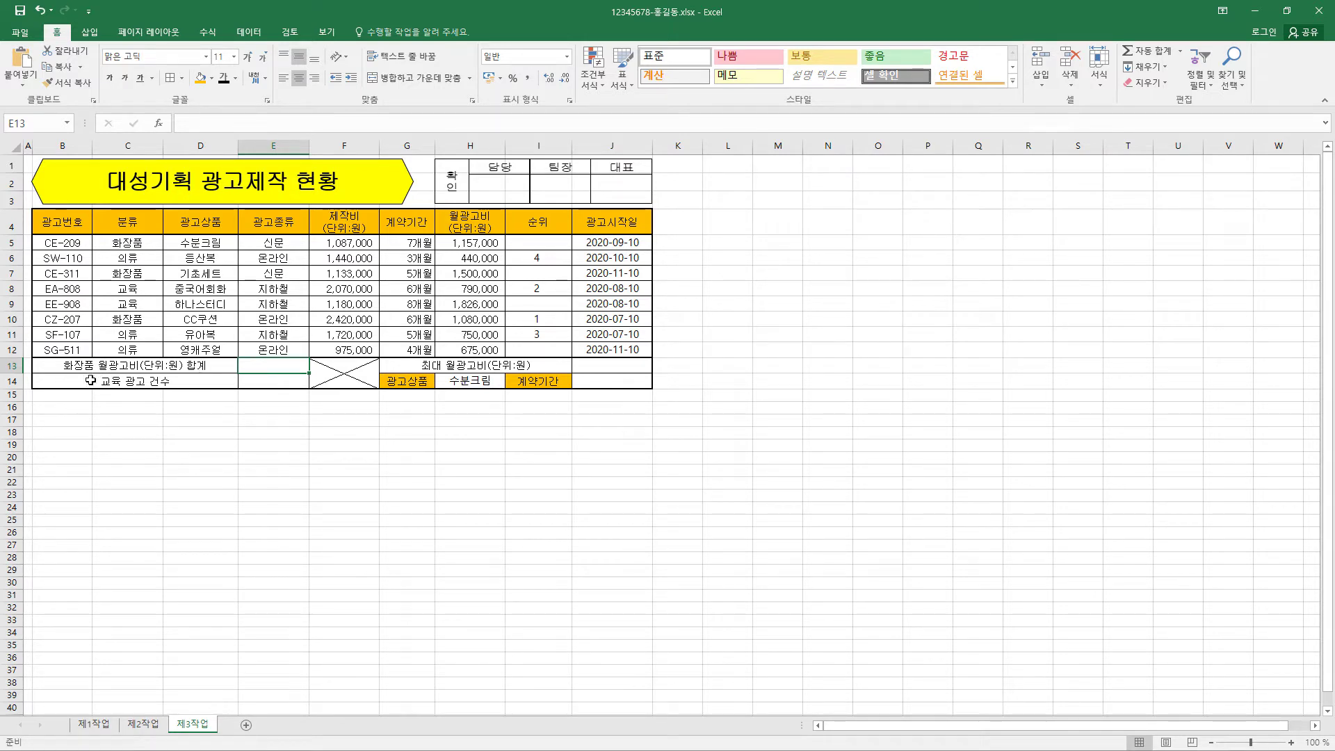
{"action": "left_click", "coordinate": [234, 120]}
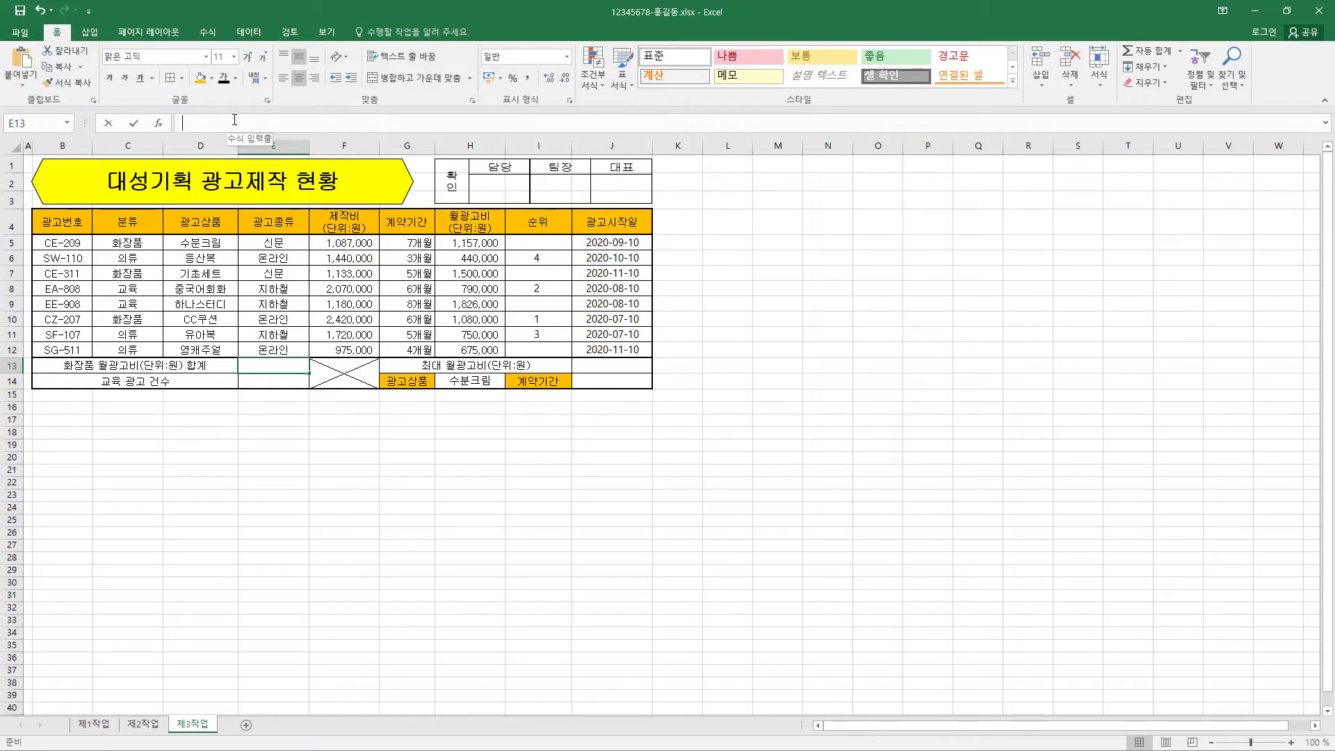
{"action": "type", "text": "=DSUM(B4:H12,7,C4:C5)"}
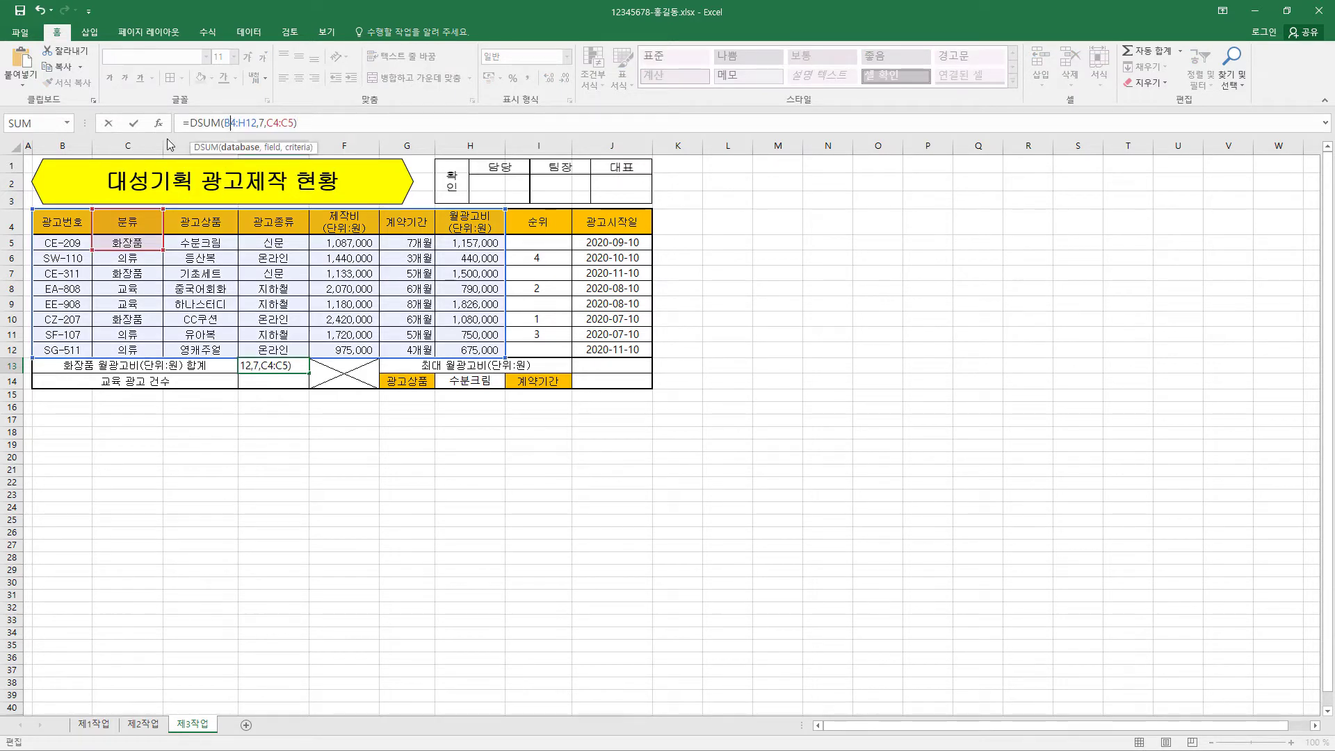
- Review the DSUM formula's Database, Field and Criteria arguments in E13, then confirm the formula
{"action": "left_click", "coordinate": [158, 124]}
{"action": "left_click_drag", "start_coordinate": [628, 207], "coordinate": [304, 421]}
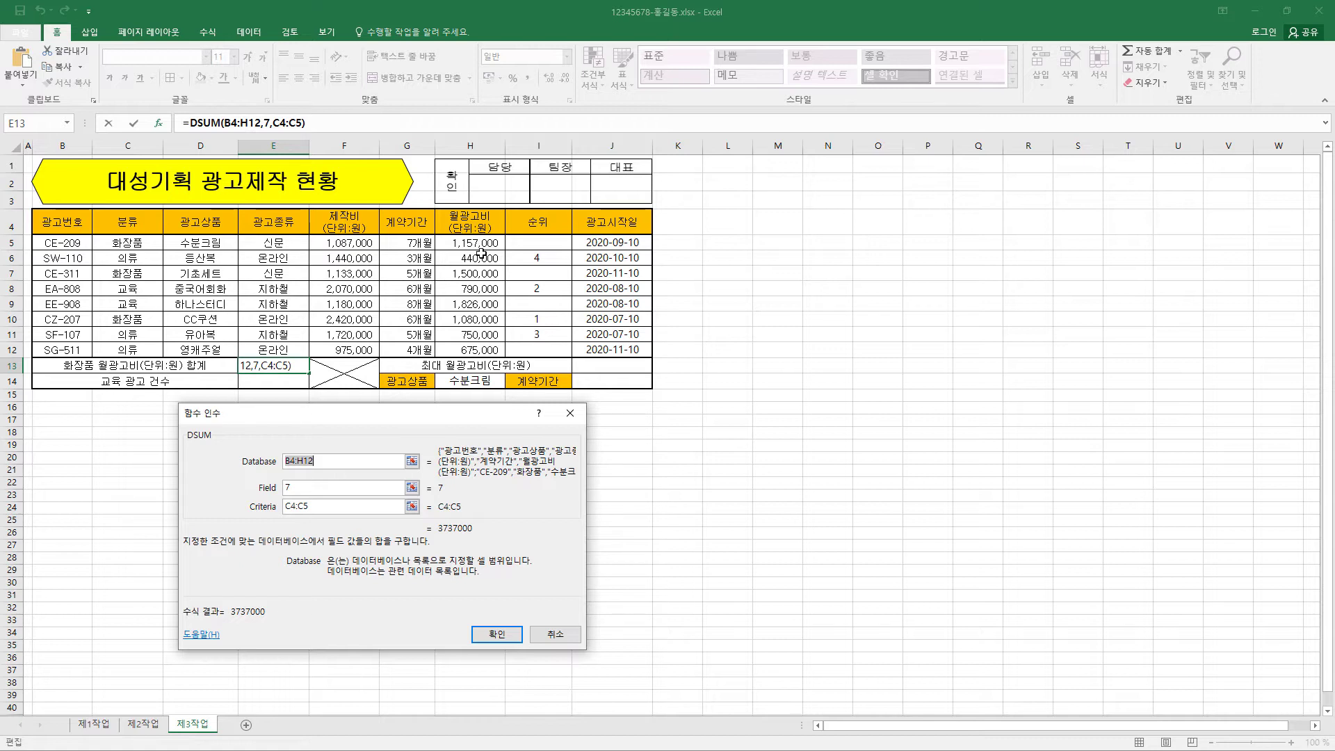
{"action": "left_click", "coordinate": [321, 487]}
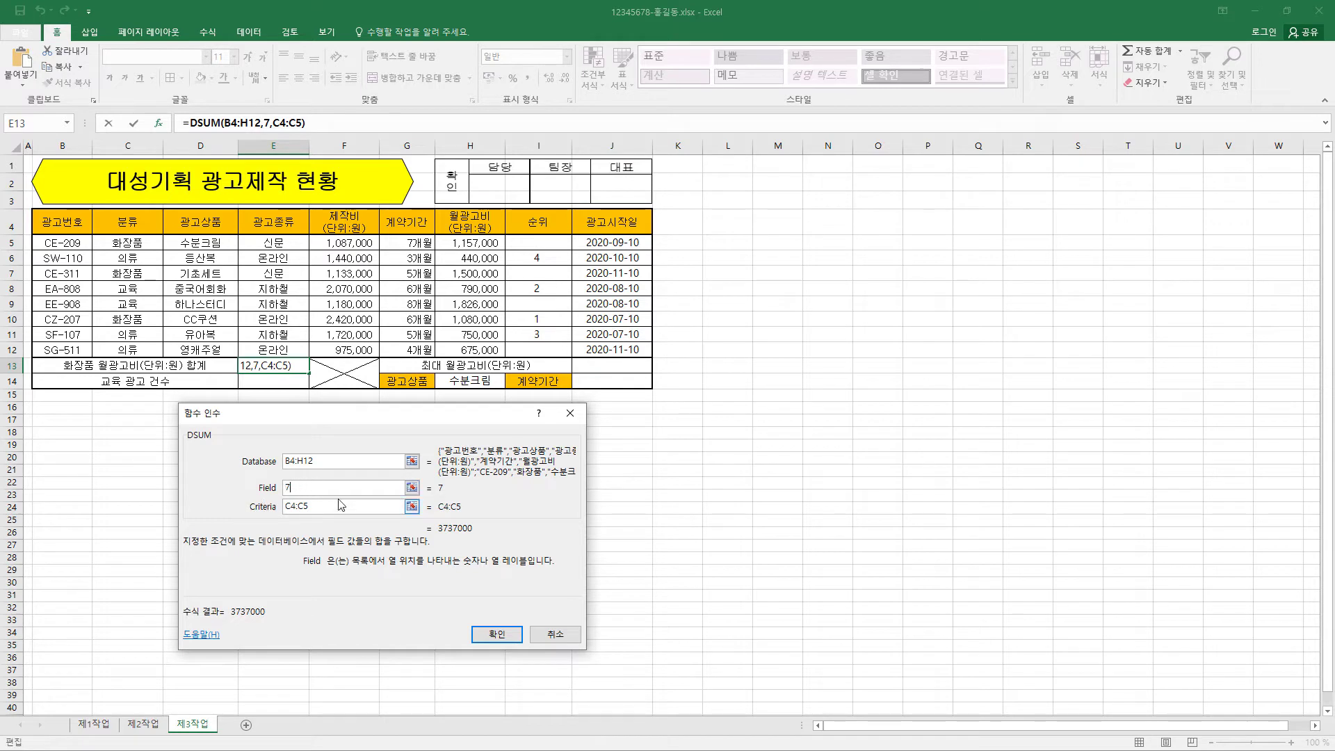
{"action": "key", "text": "Tab"}
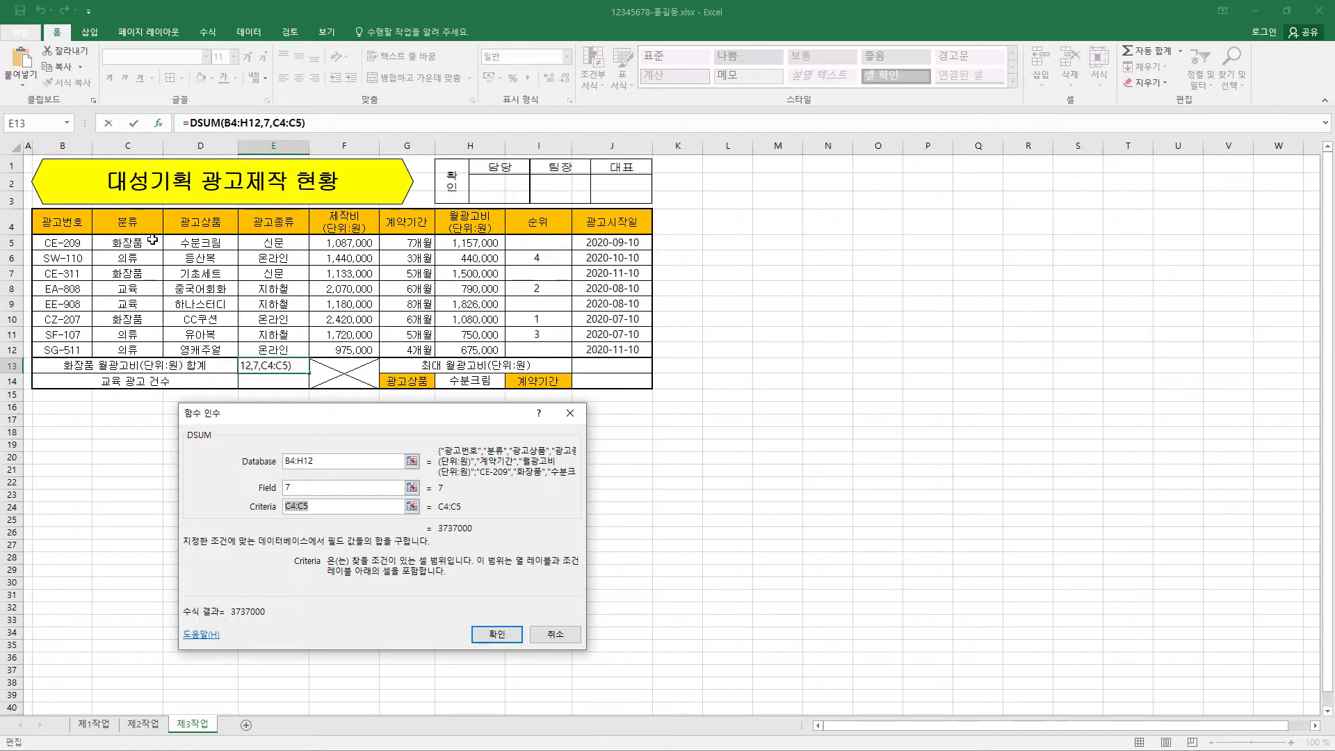
{"action": "left_click", "coordinate": [341, 506]}
{"action": "left_click", "coordinate": [501, 636]}
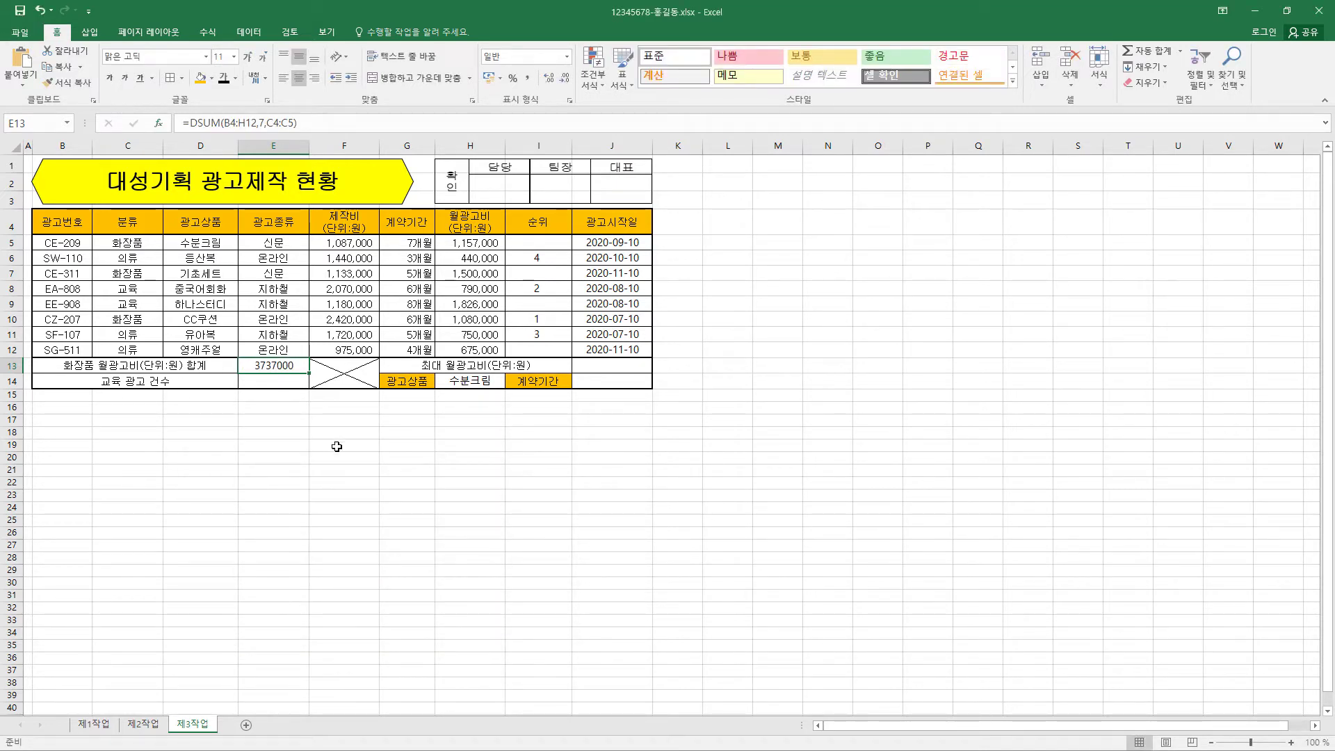
- Format the 화장품 월광고비 합계 in E13 as 회계 with 0 decimal places and no currency symbol
{"action": "key", "text": "ctrl+1"}
{"action": "left_click", "coordinate": [230, 444]}
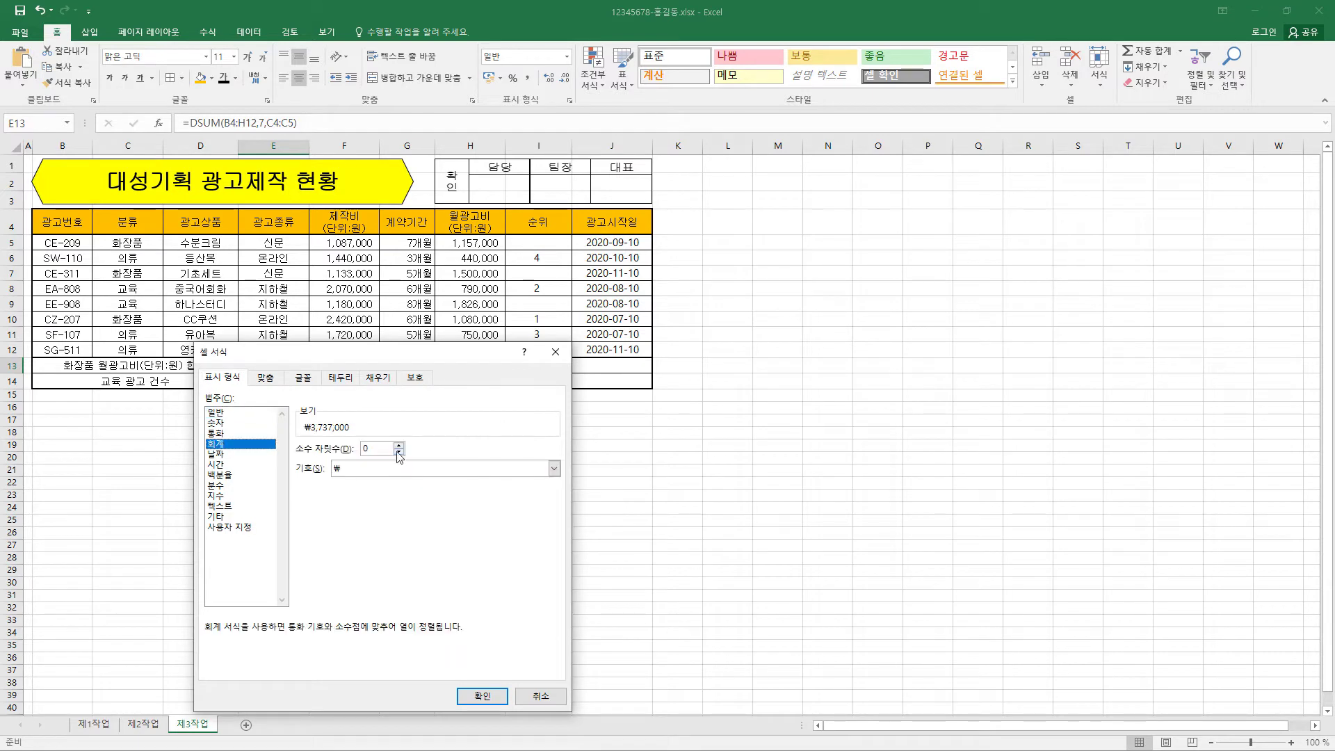
{"action": "left_click", "coordinate": [554, 468]}
{"action": "left_click", "coordinate": [369, 478]}
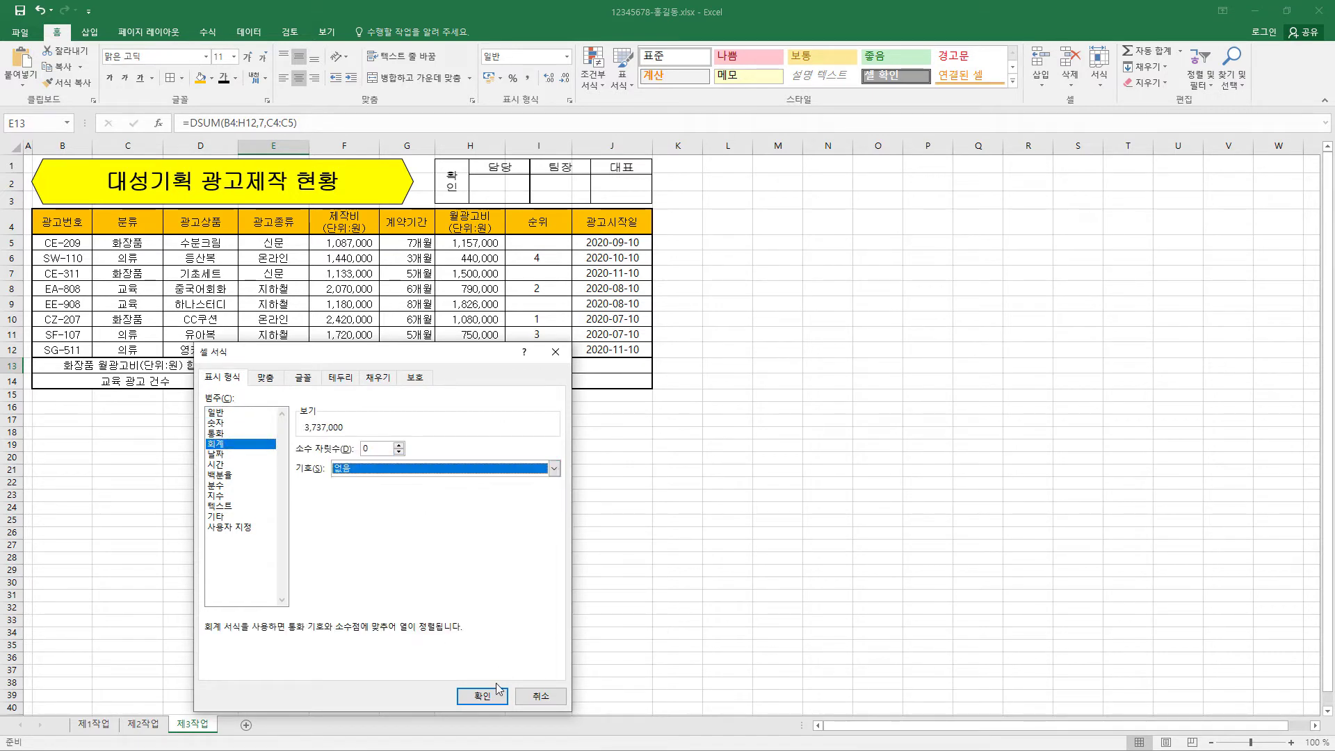
{"action": "left_click", "coordinate": [481, 695]}
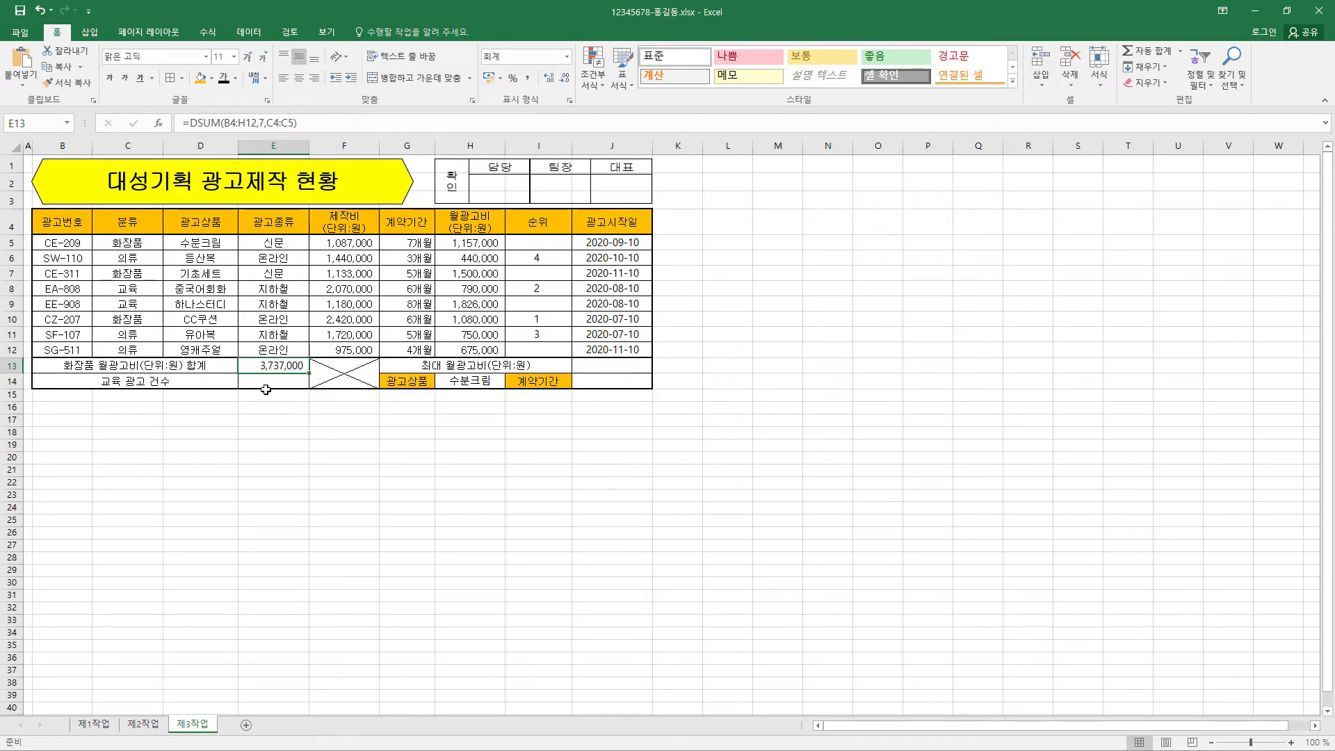
- Enter =COUNTIF(분류,"교육")&"건" in E14 for the 교육 광고 건수
{"action": "left_click", "coordinate": [289, 382]}
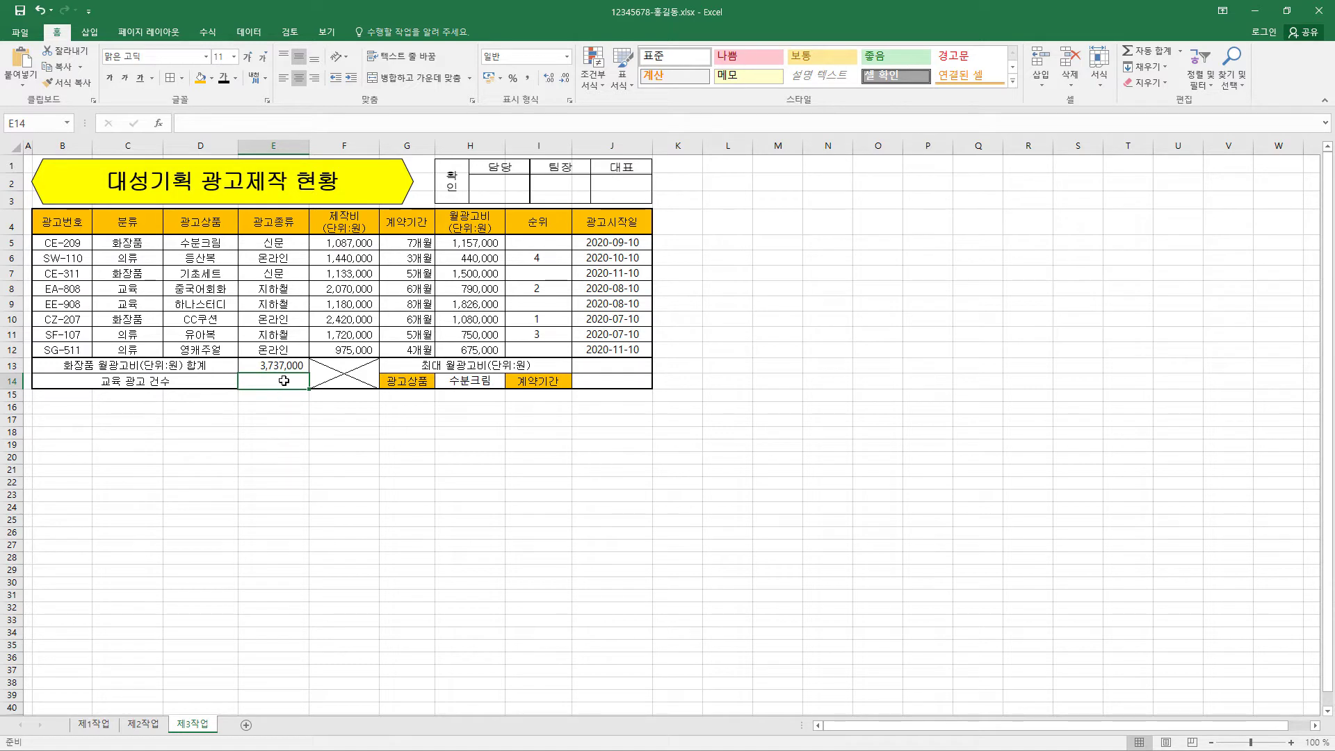
{"action": "type", "text": "=COUNTIF(분류,\"교육\")&\"건\""}
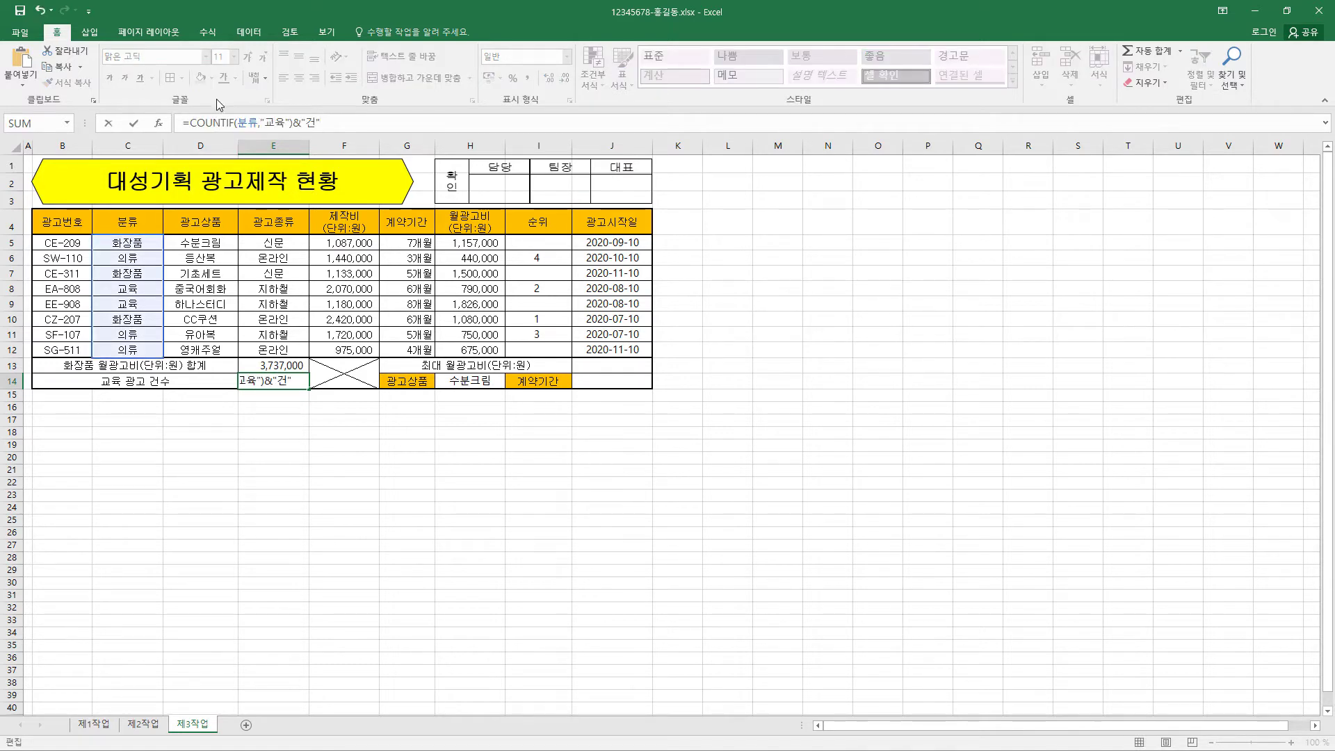
{"action": "left_click_drag", "start_coordinate": [198, 123], "coordinate": [340, 122]}
{"action": "left_click", "coordinate": [340, 122]}
{"action": "left_click", "coordinate": [239, 123]}
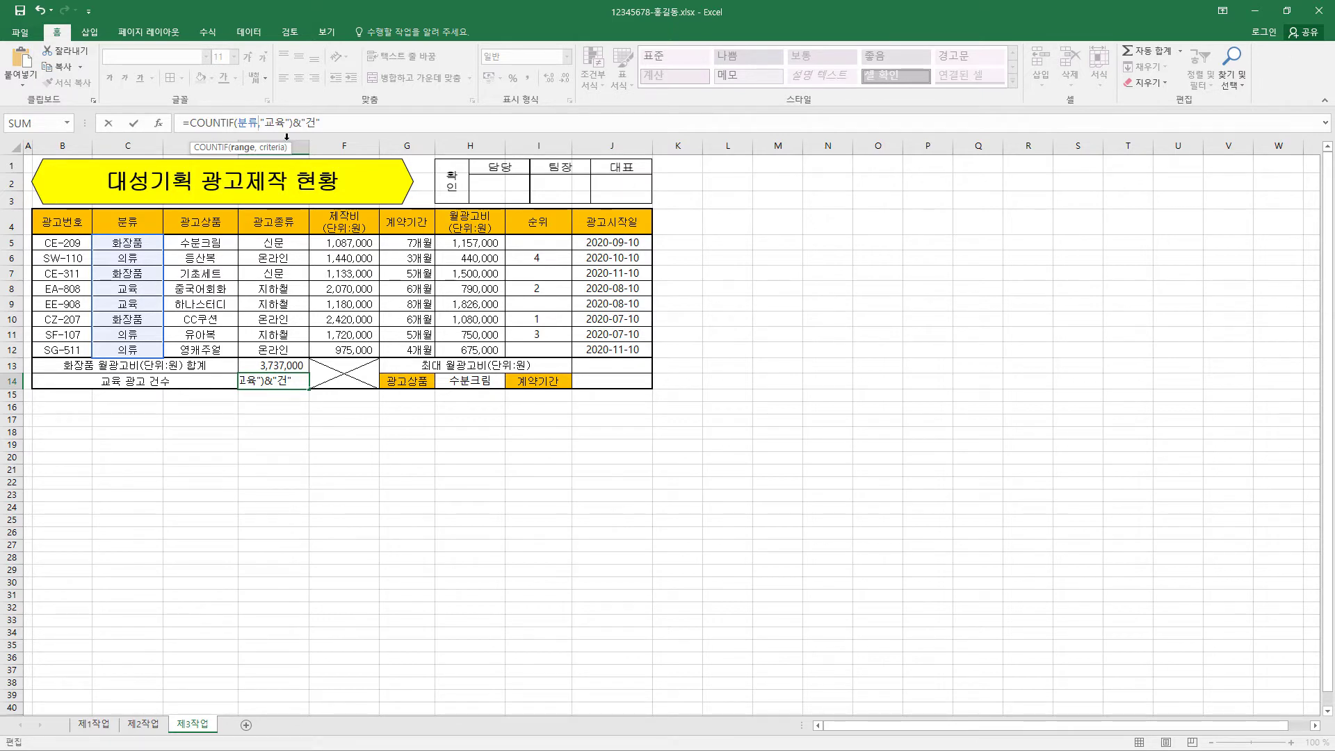
{"action": "left_click", "coordinate": [311, 124]}
{"action": "key", "text": "Return"}
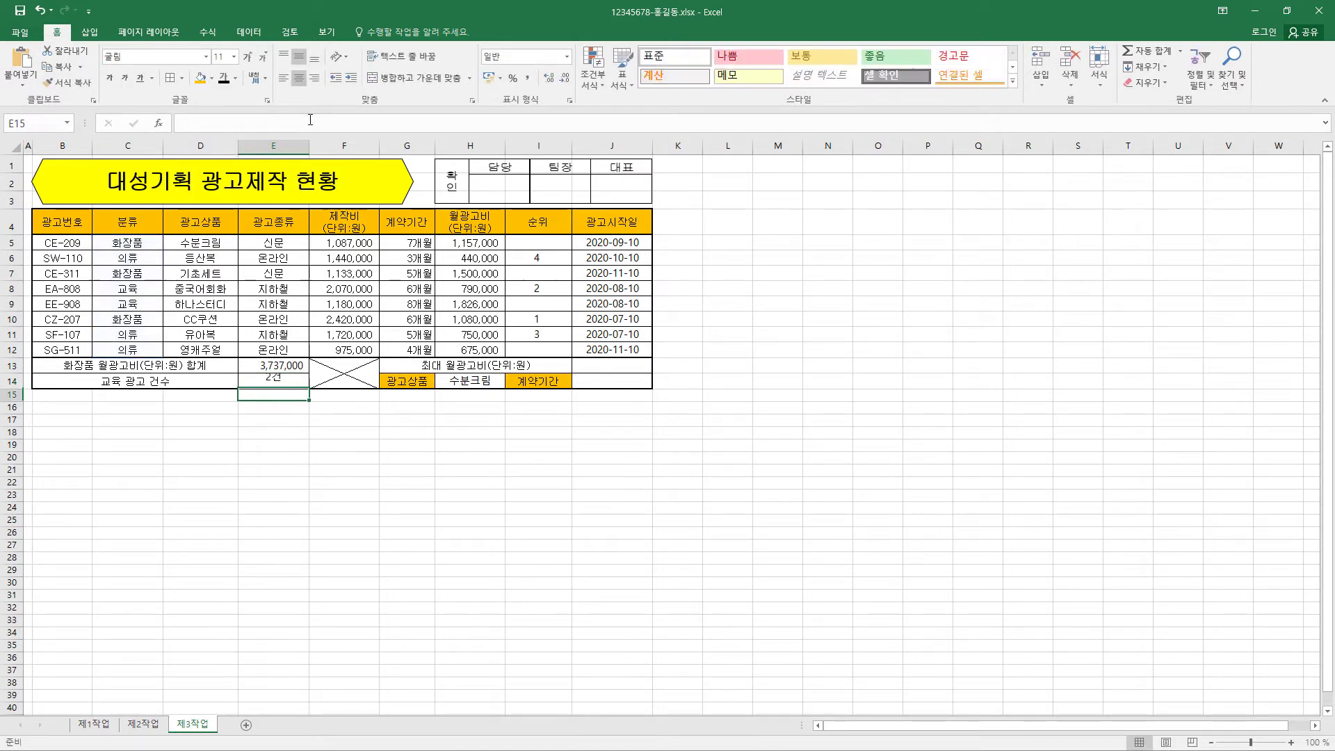
- Apply the 숫자 format to the 교육 광고 건수 in E14 and align it right
{"action": "left_click", "coordinate": [281, 381]}
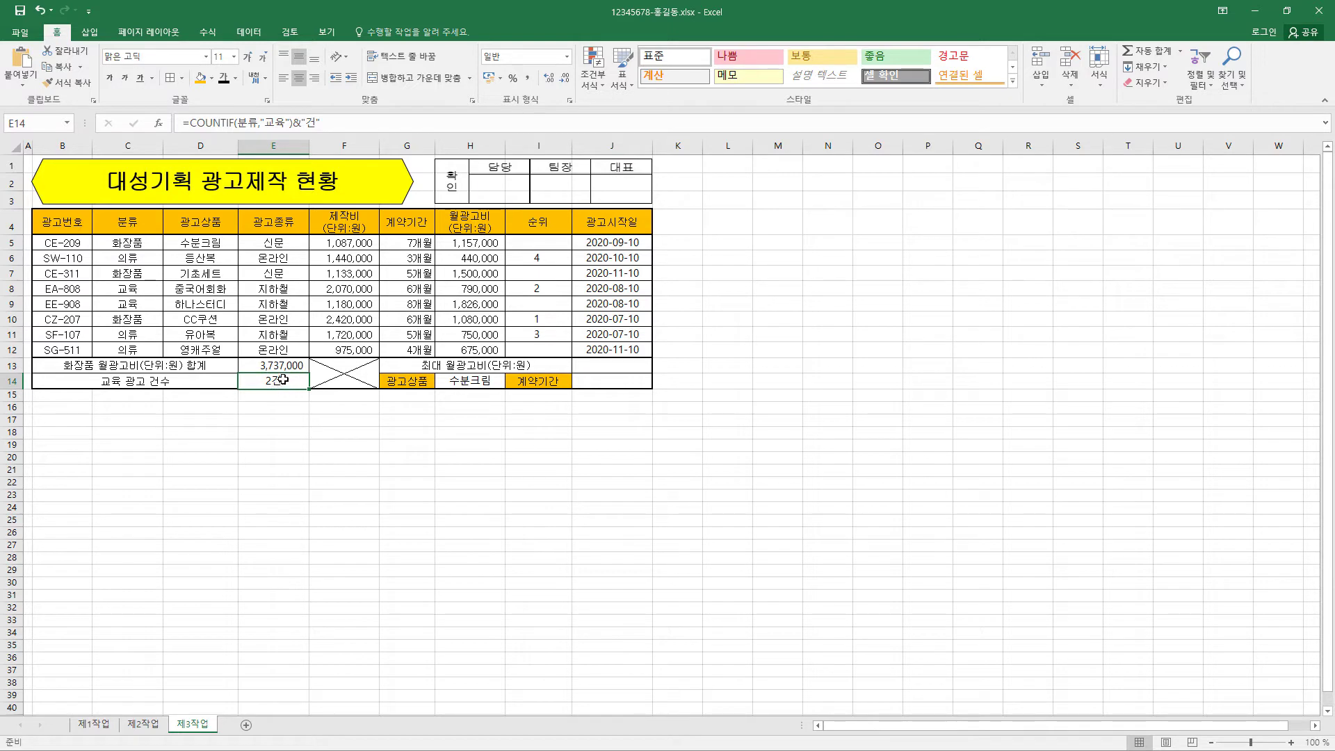
{"action": "left_click", "coordinate": [300, 82]}
{"action": "key", "text": "ctrl+1"}
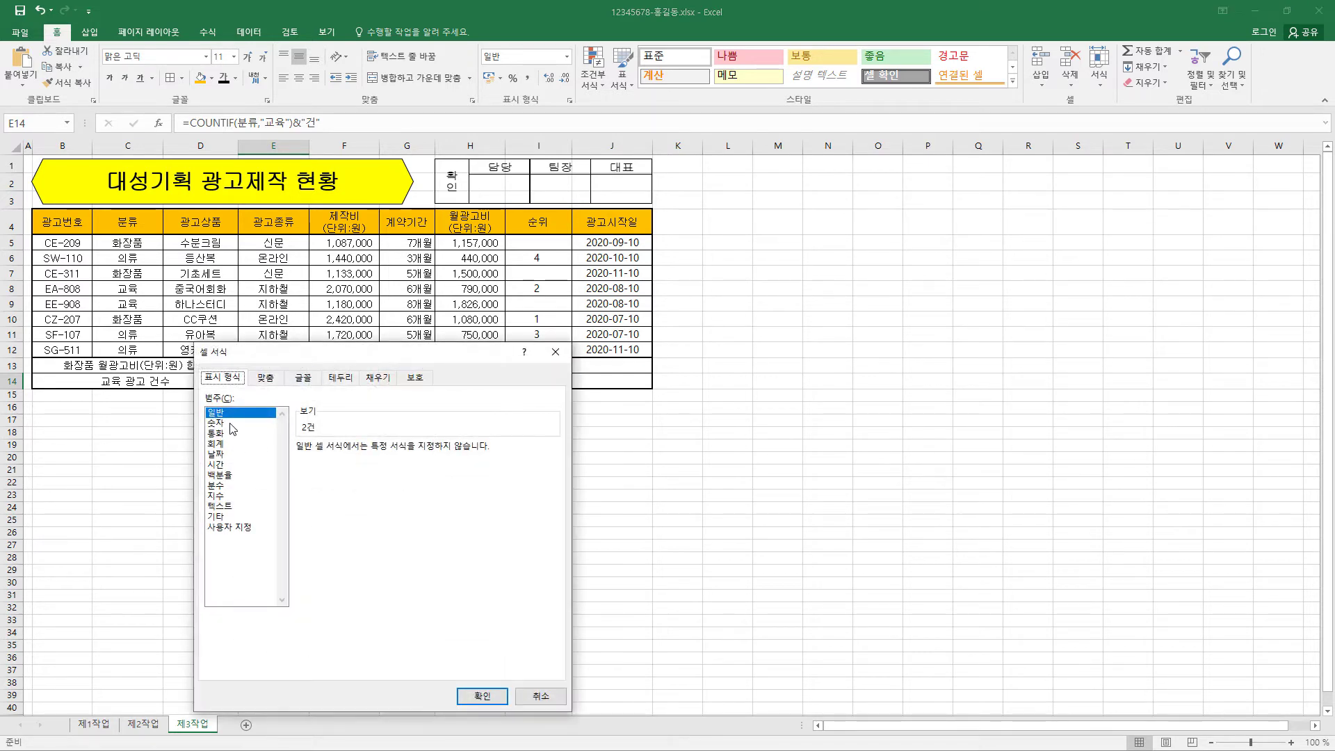
{"action": "left_click", "coordinate": [230, 423]}
{"action": "left_click", "coordinate": [482, 695]}
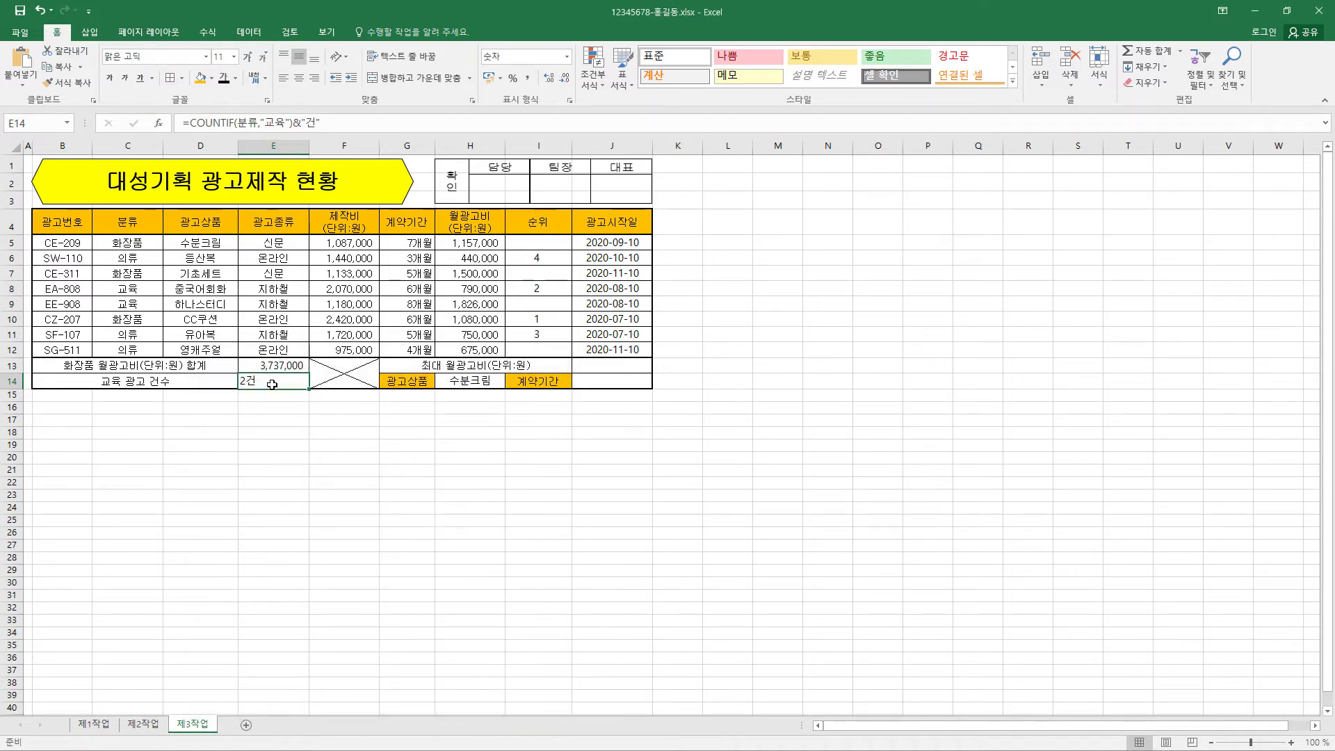
{"action": "left_click", "coordinate": [314, 79]}
{"action": "left_click", "coordinate": [302, 81]}
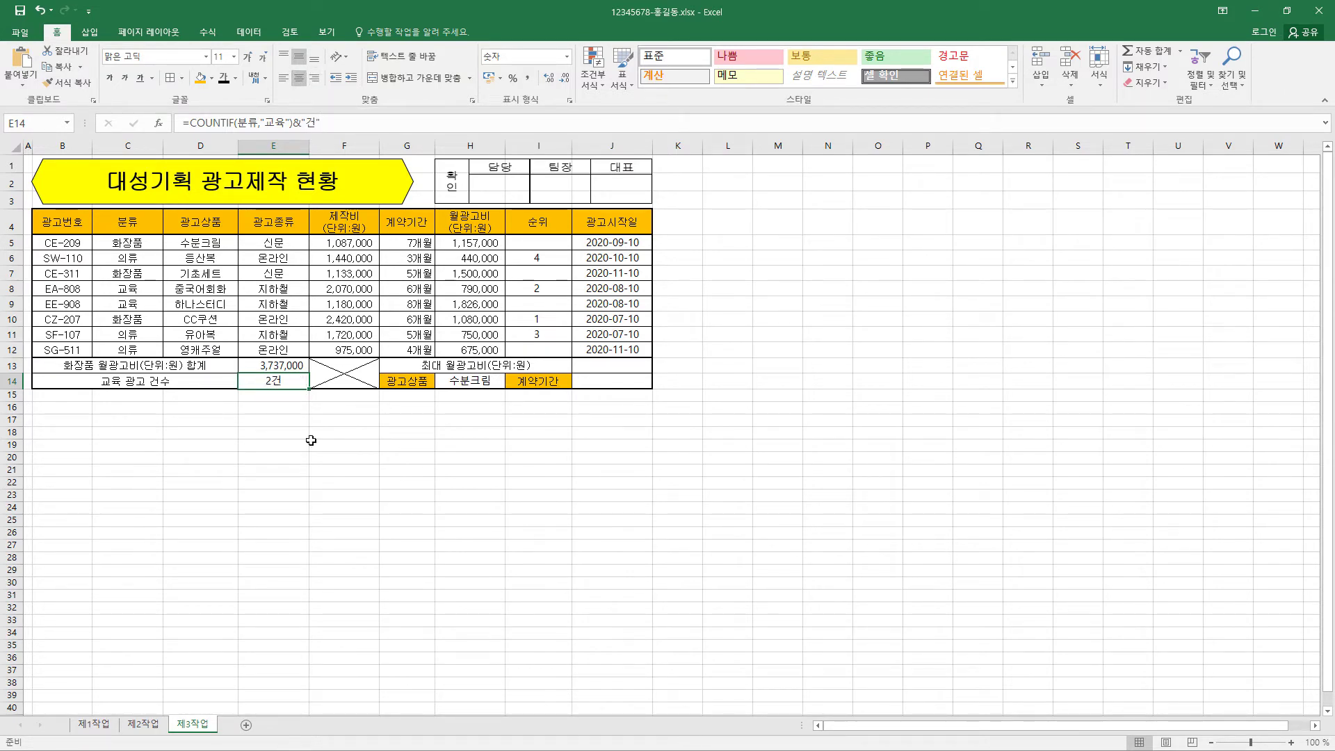
{"action": "left_click", "coordinate": [312, 79]}
- Enter =MAX(H5:H12) in J13 for the 최대 월광고비
{"action": "left_click", "coordinate": [613, 366]}
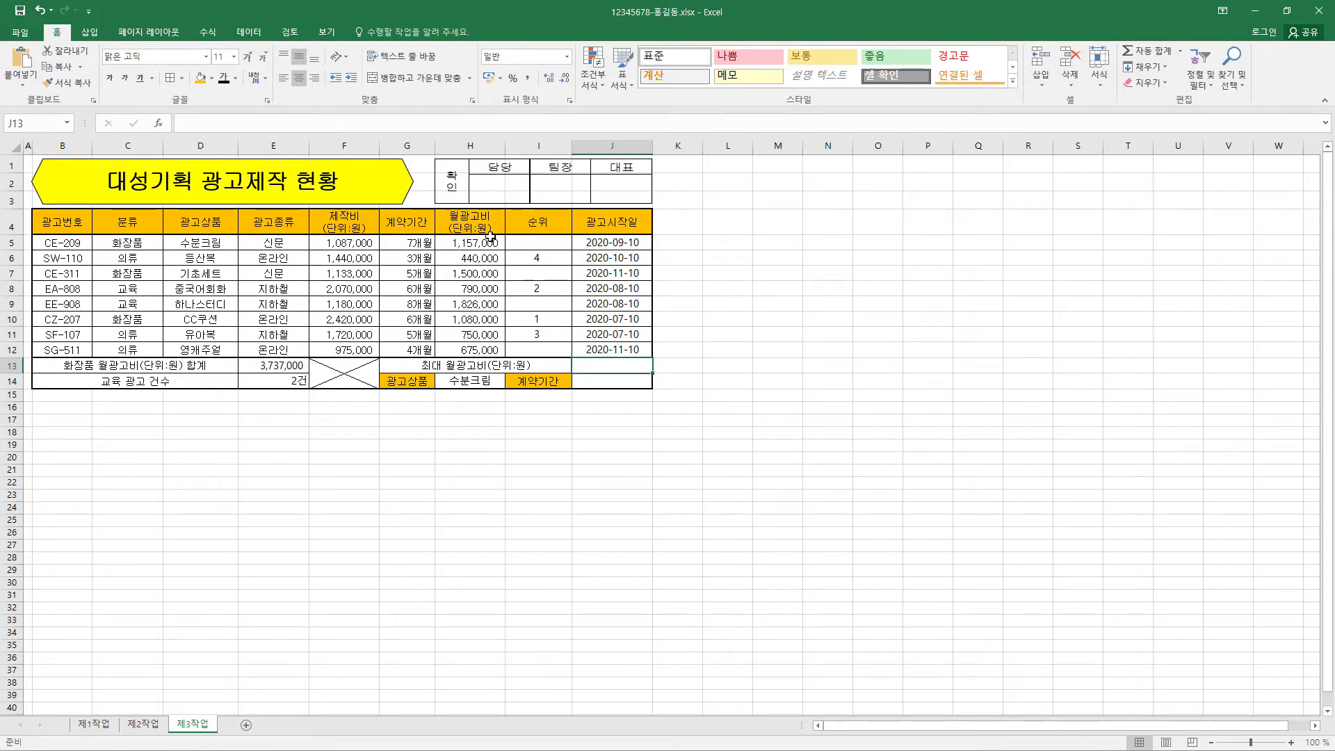
{"action": "left_click", "coordinate": [482, 307]}
{"action": "left_click", "coordinate": [603, 366]}
{"action": "left_click", "coordinate": [367, 123]}
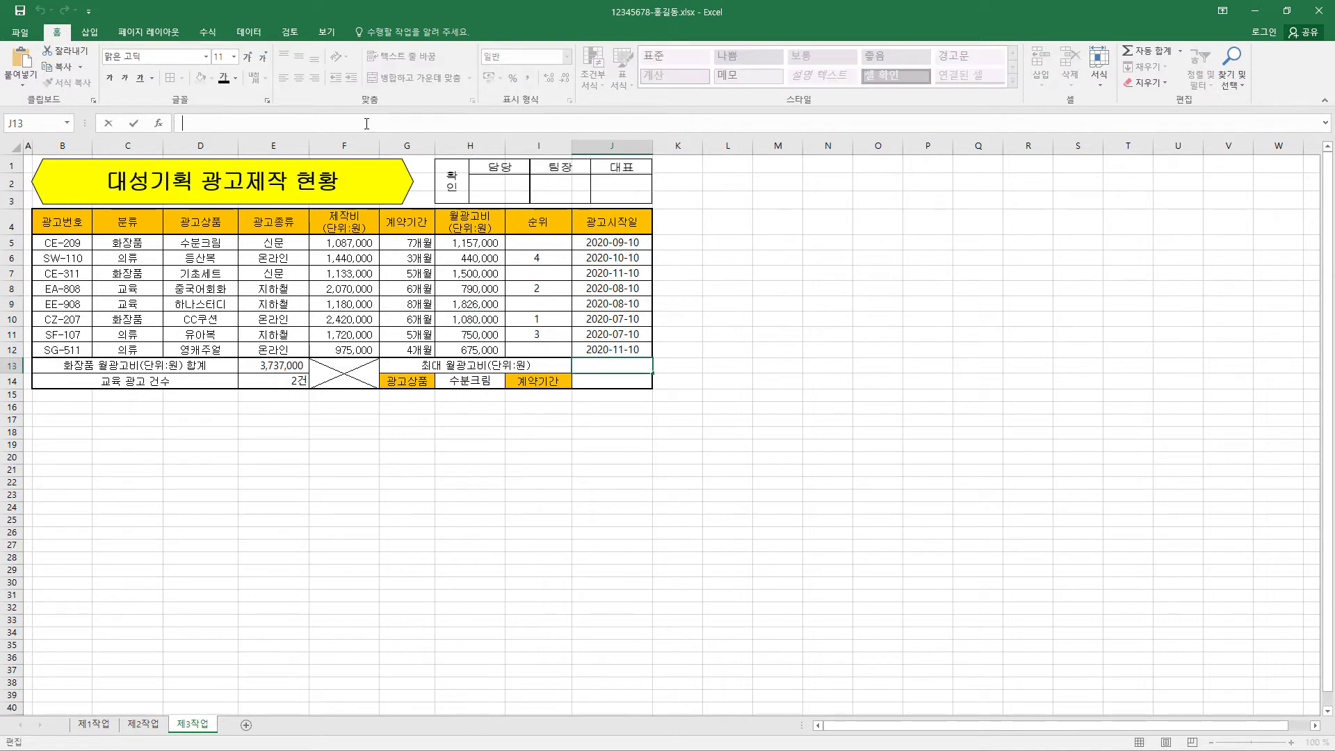
{"action": "type", "text": "=MAX(H5:H12)"}
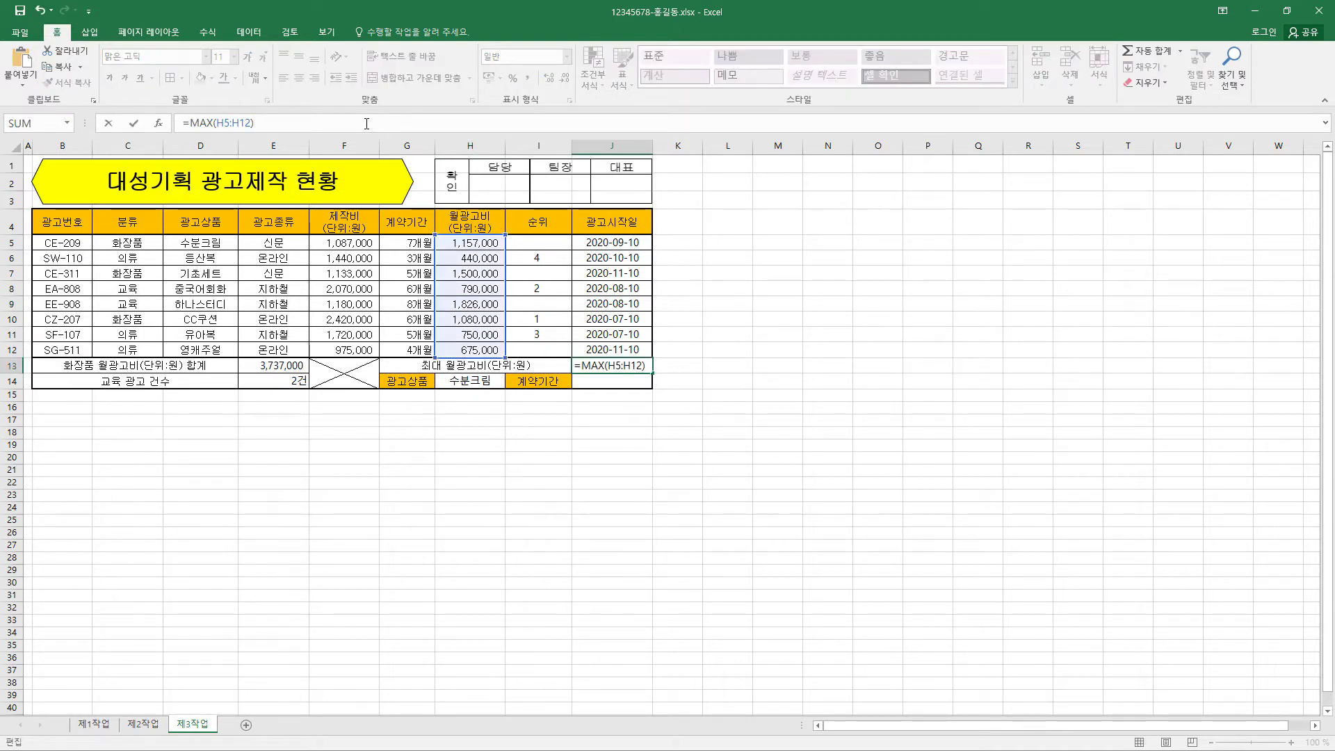
{"action": "left_click", "coordinate": [218, 123]}
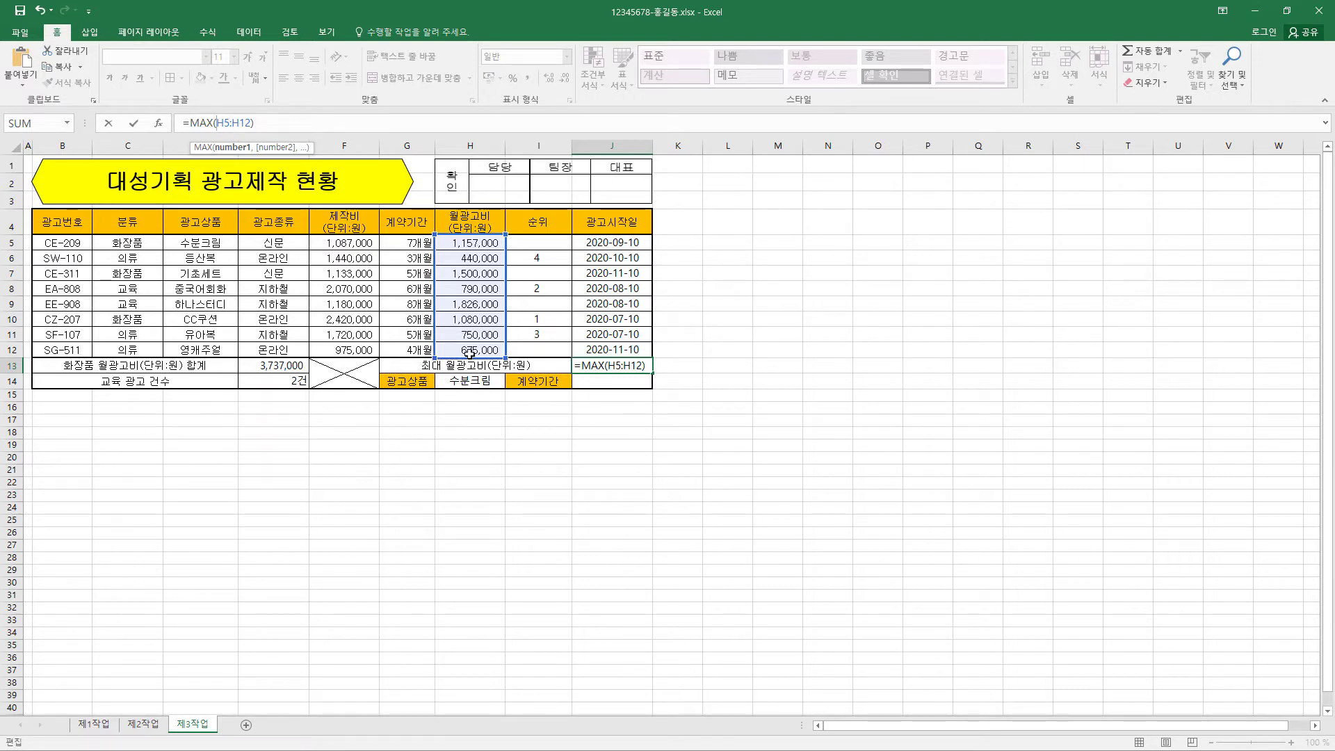
{"action": "left_click", "coordinate": [207, 126]}
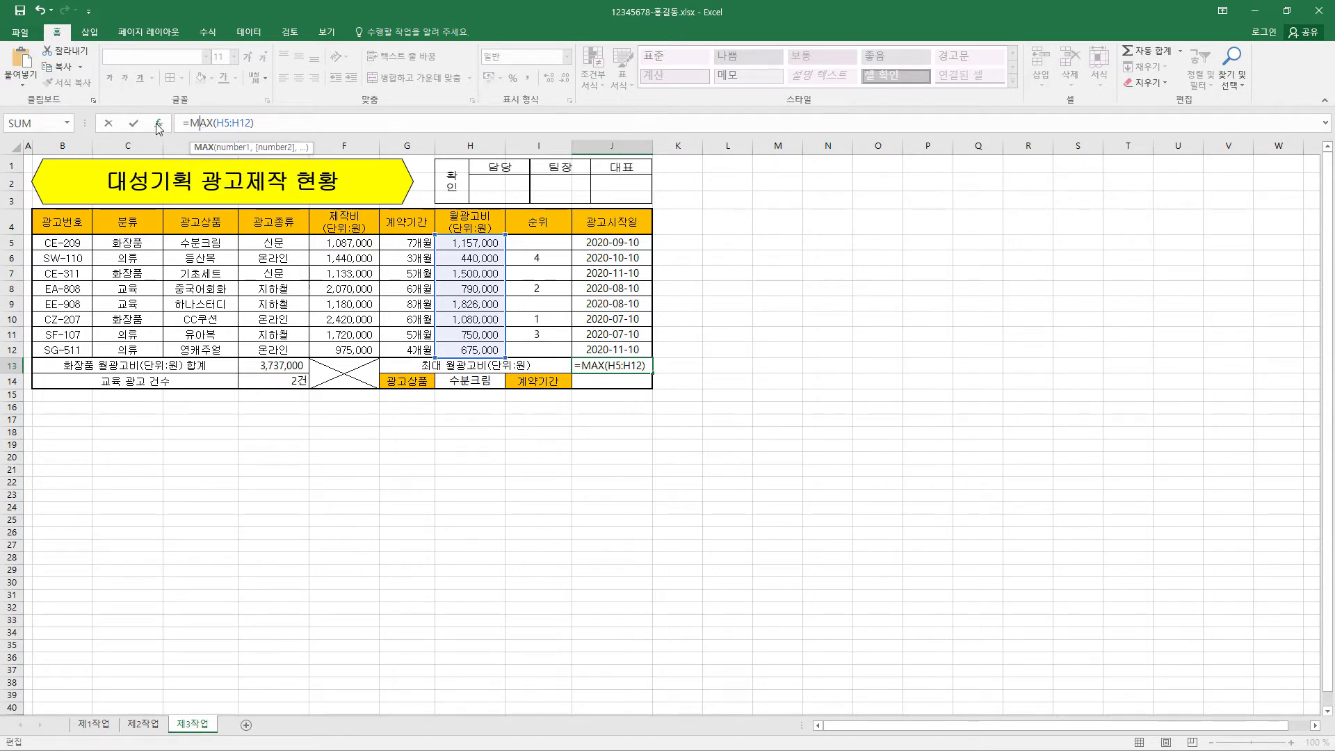
{"action": "left_click", "coordinate": [134, 124]}
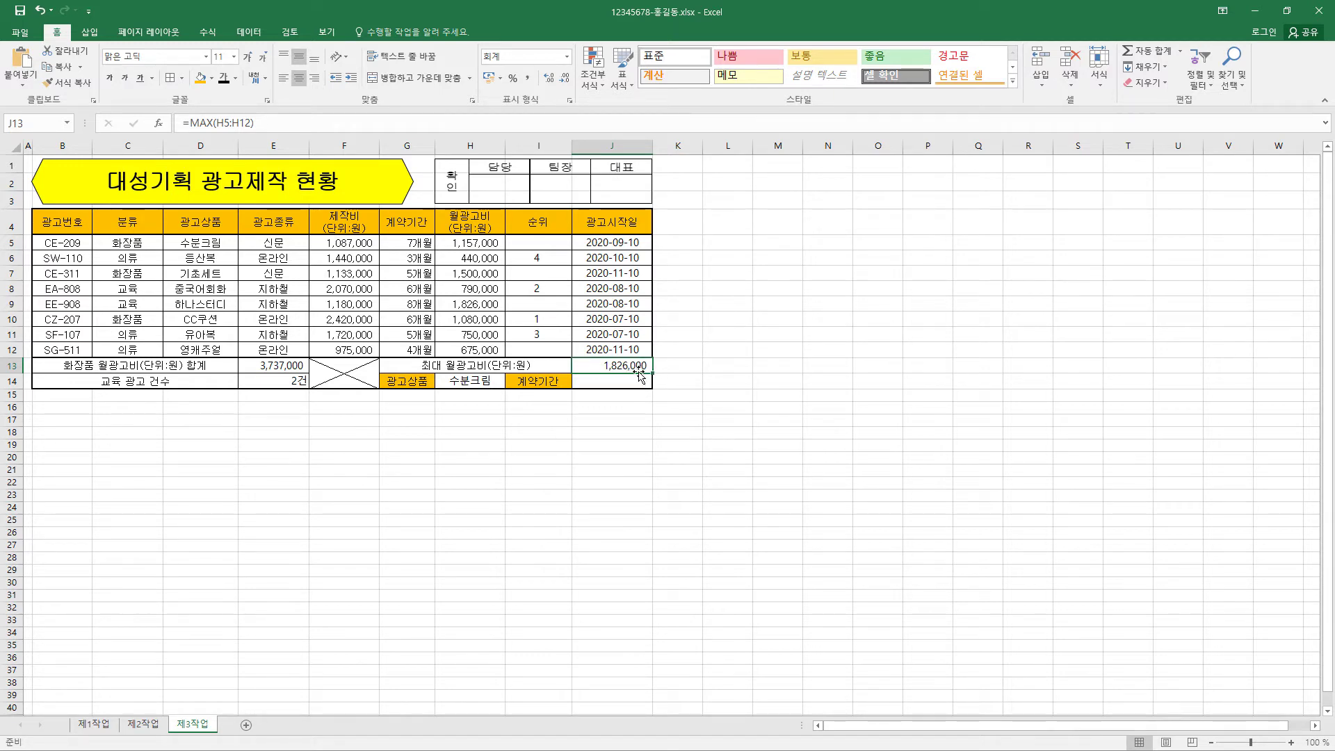
- Apply the 회계 format with 0 decimal places and no symbol to the 최대 월광고비 in J13
{"action": "key", "text": "ctrl+1"}
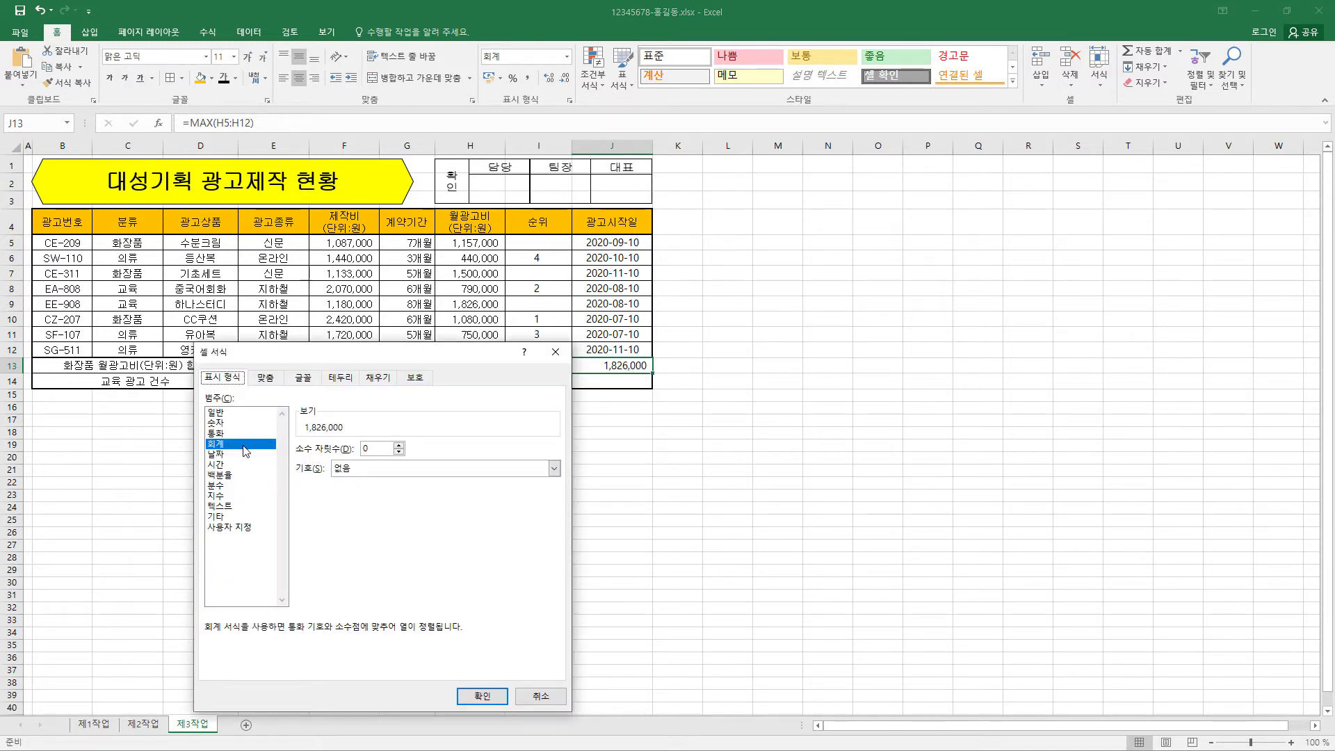
{"action": "left_click_drag", "start_coordinate": [460, 356], "coordinate": [935, 161]}
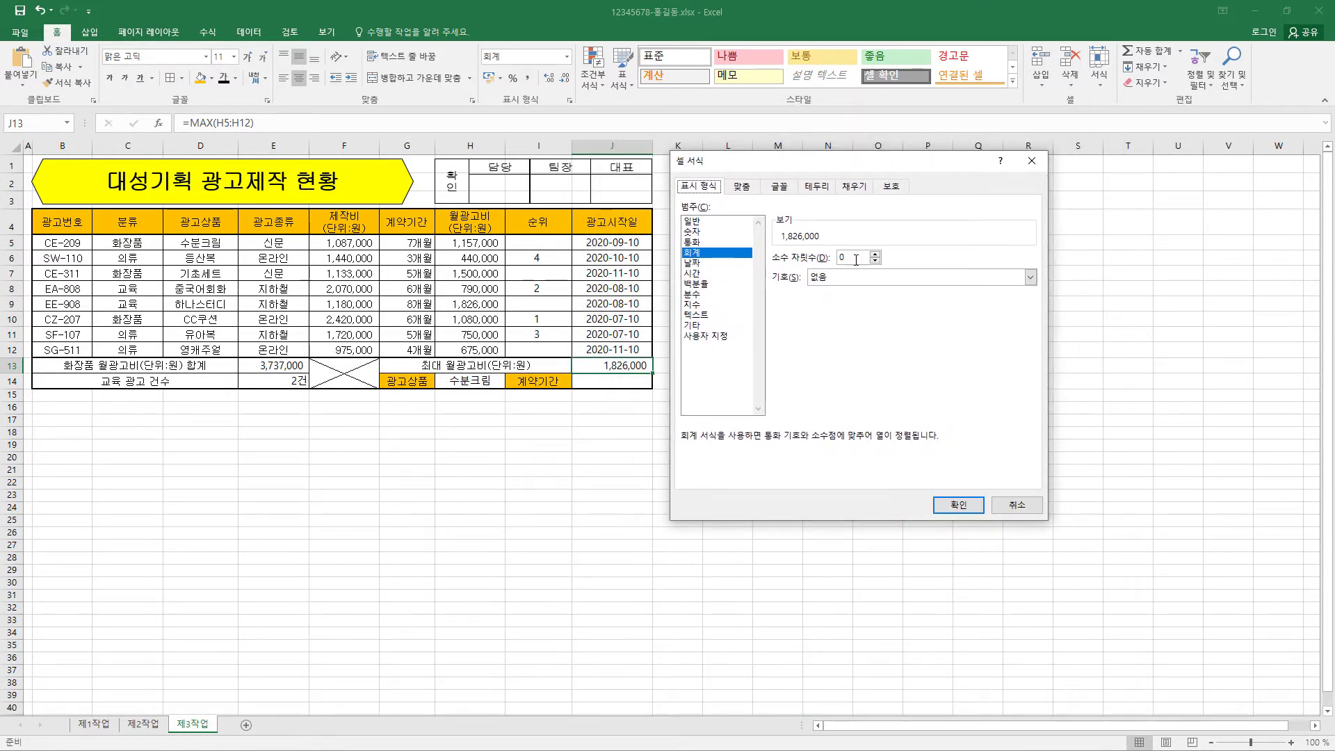
{"action": "left_click", "coordinate": [958, 504]}
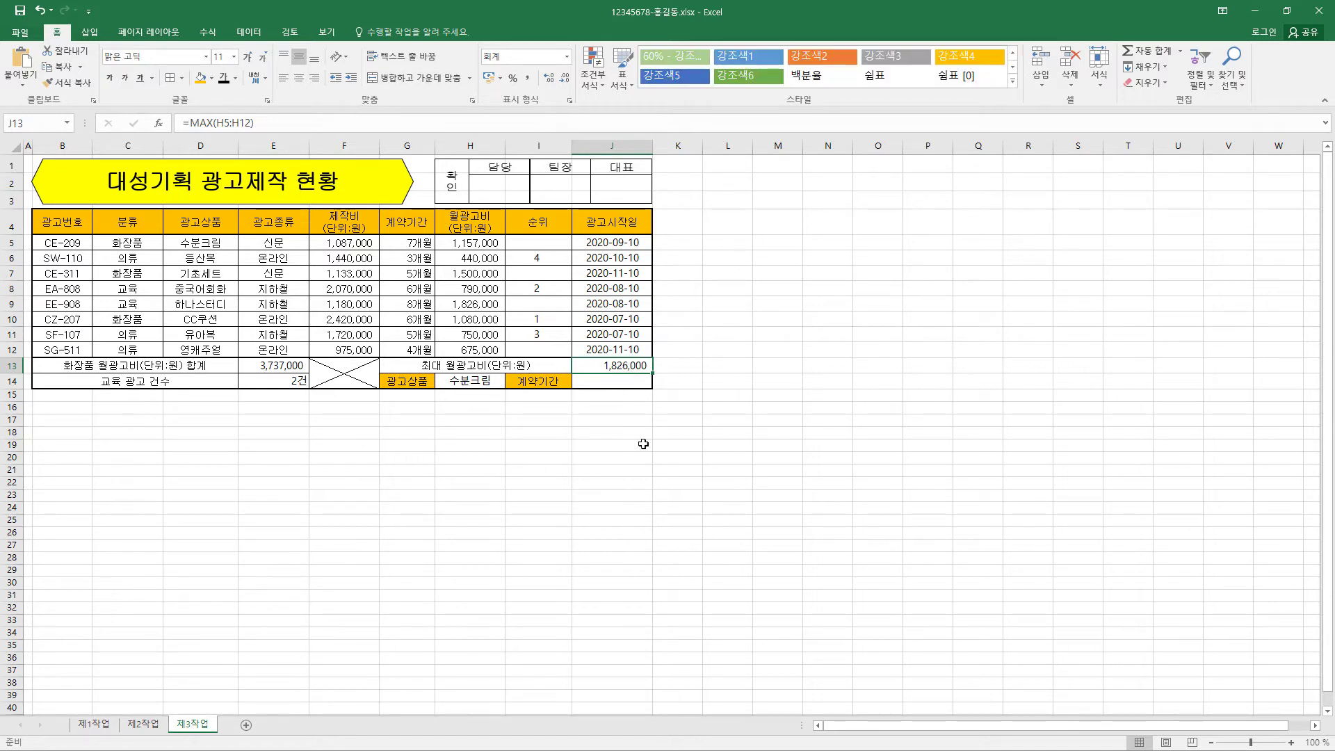
- Enter =VLOOKUP(H14,$D$4:$H$12,4,0) in J14 to look up the 계약기간 of the 광고상품
{"action": "left_click", "coordinate": [626, 383]}
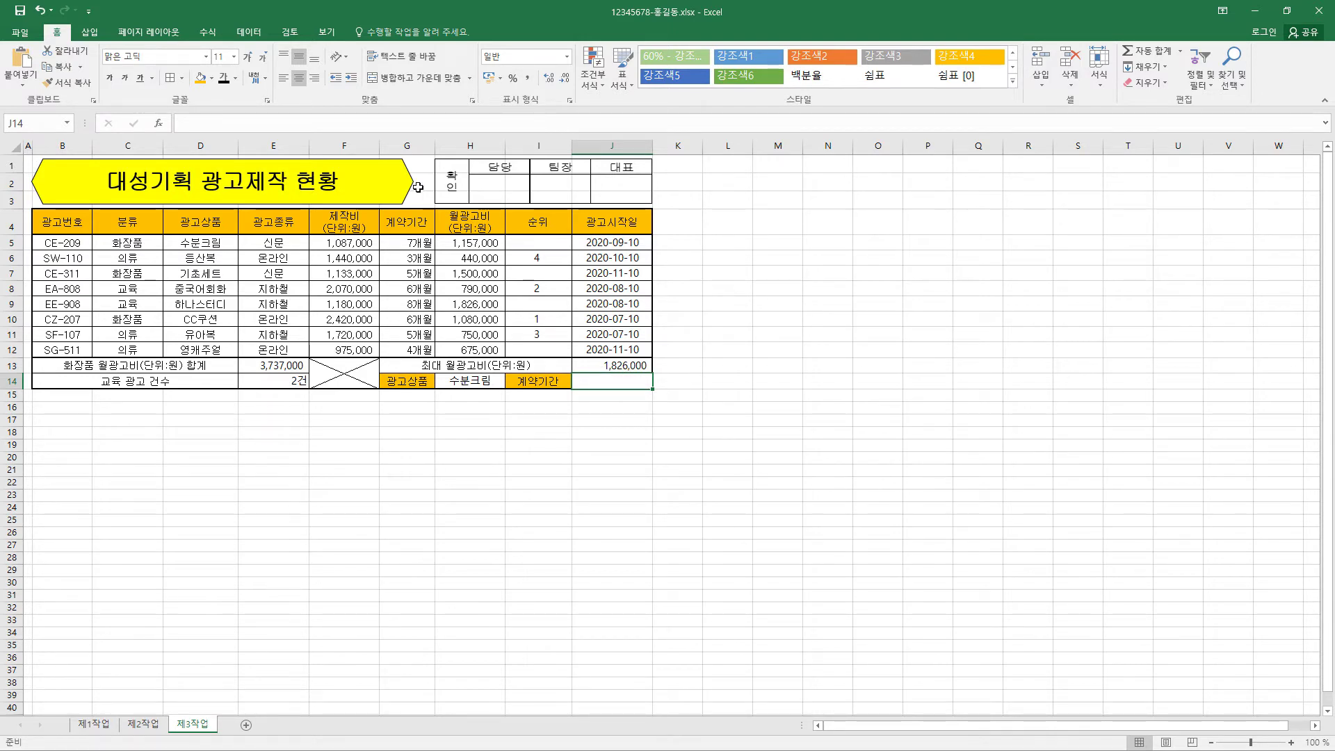
{"action": "left_click", "coordinate": [371, 123]}
{"action": "type", "text": "=VLOOKUP(H14,$D$4:$H$12,4,0)"}
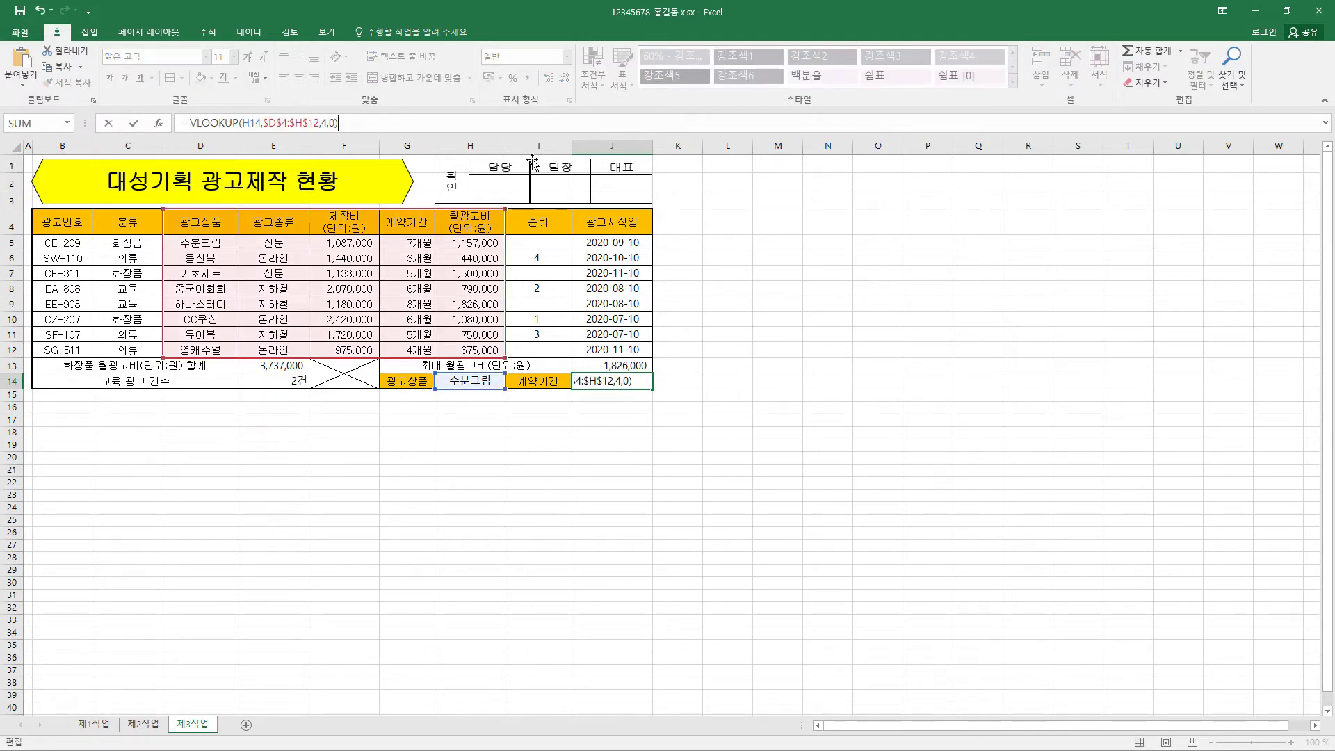
- Respecify the VLOOKUP table range in the function arguments as D4:H12, converted to the absolute reference $D$4:$H$12
{"action": "left_click", "coordinate": [244, 123]}
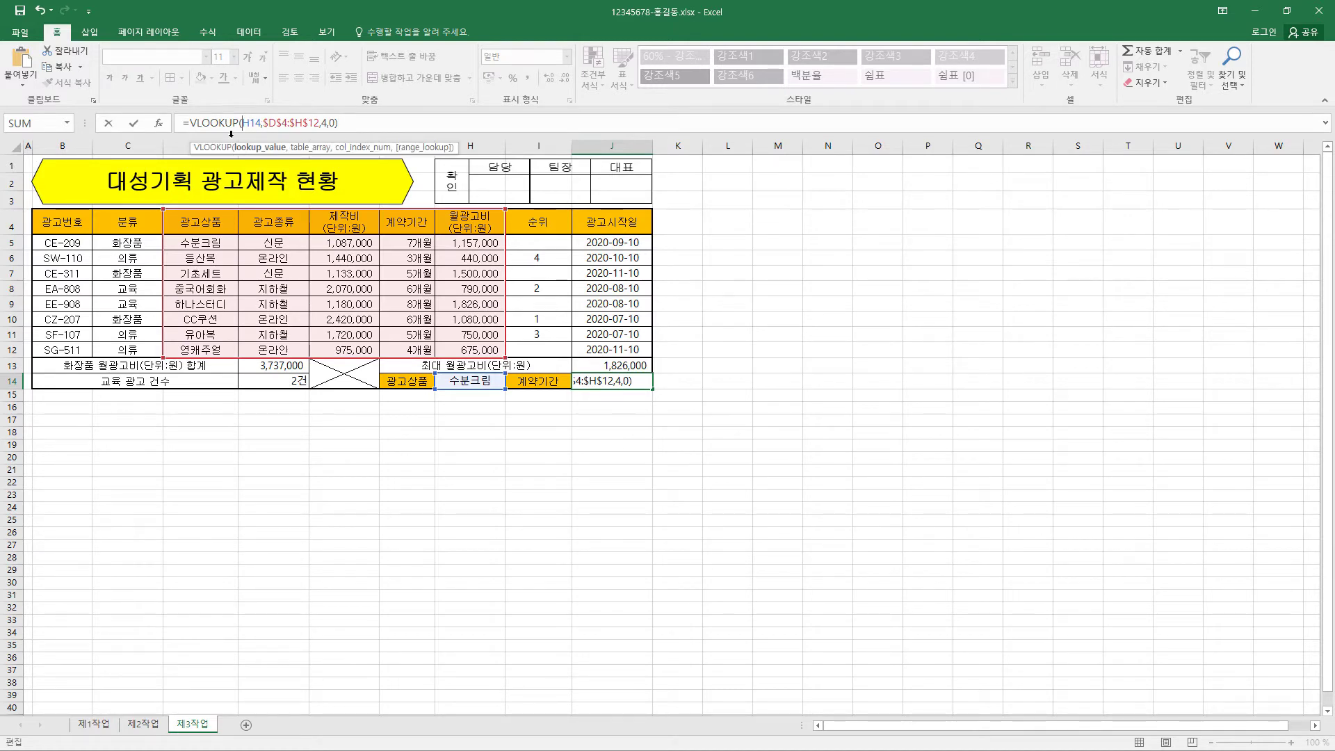
{"action": "left_click", "coordinate": [159, 123]}
{"action": "left_click_drag", "start_coordinate": [712, 209], "coordinate": [723, 181]}
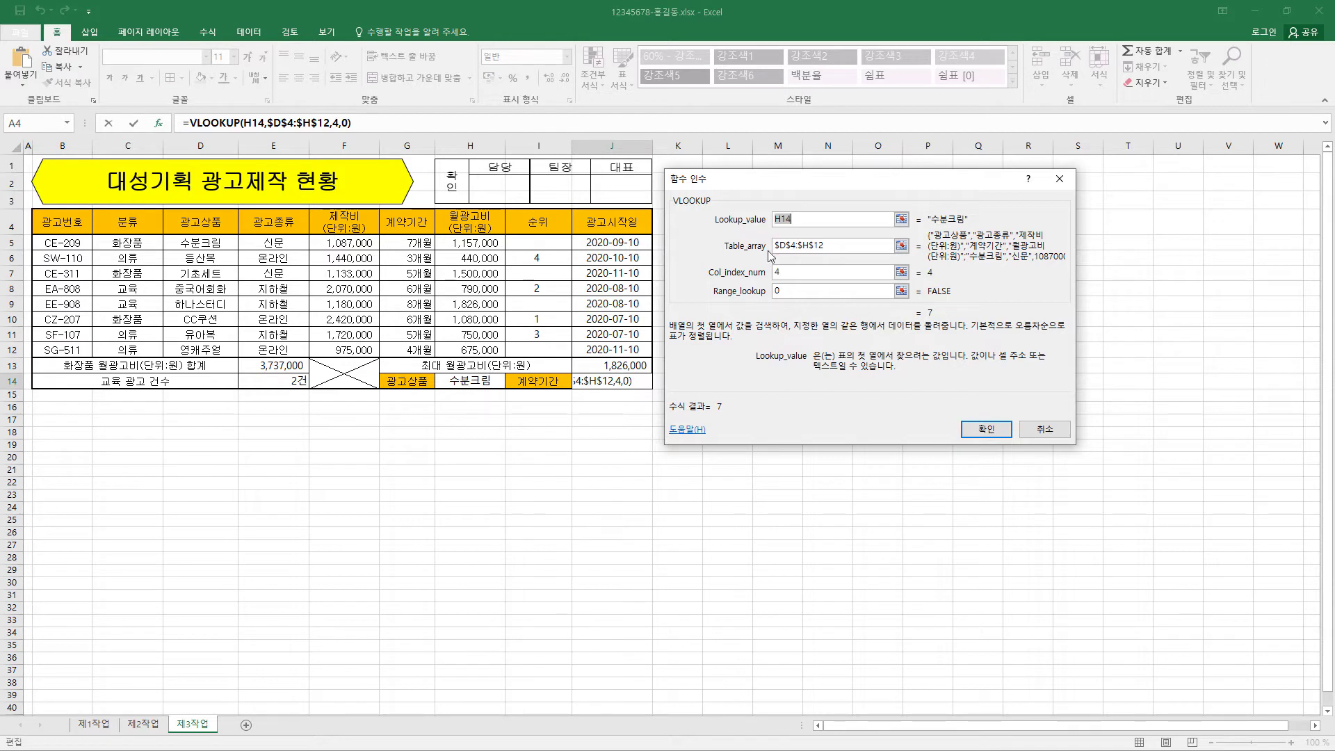
{"action": "left_click", "coordinate": [801, 249]}
{"action": "left_click_drag", "start_coordinate": [837, 245], "coordinate": [759, 242]}
{"action": "key", "text": "BackSpace"}
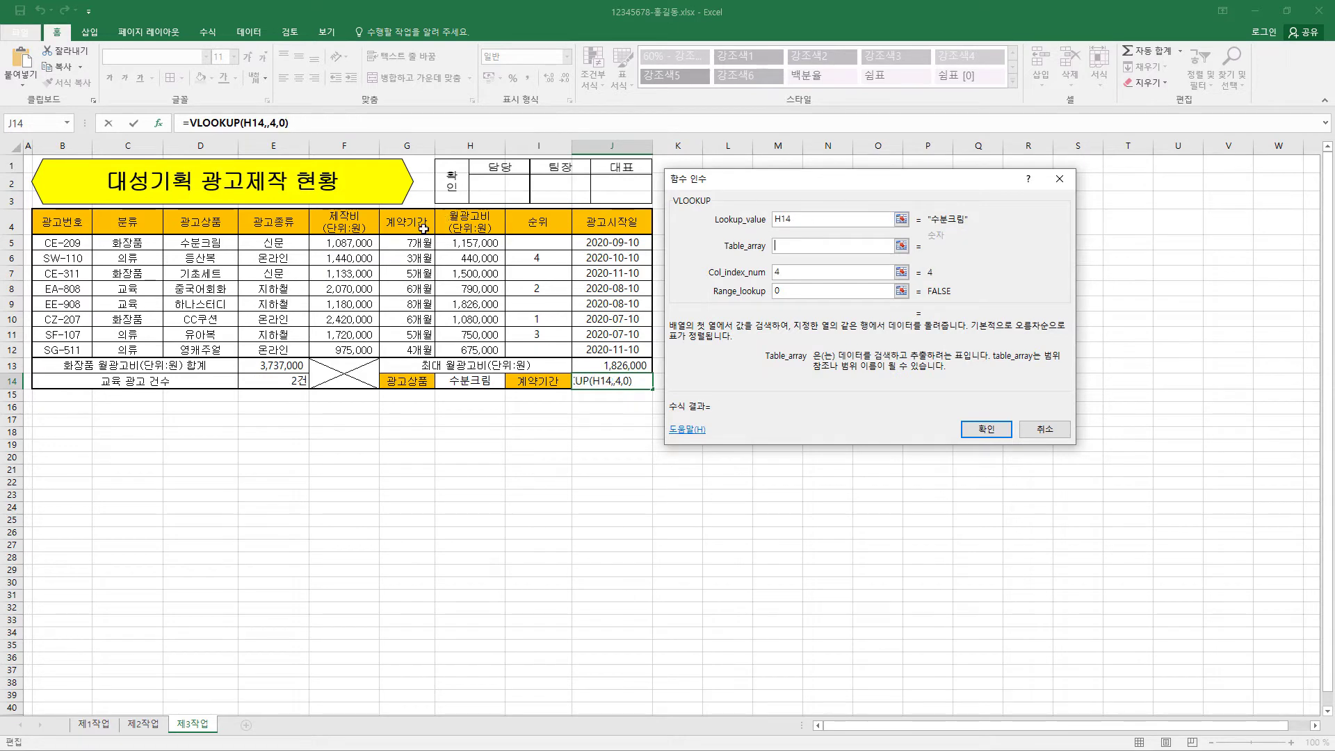
{"action": "left_click_drag", "start_coordinate": [216, 222], "coordinate": [487, 350]}
{"action": "left_click_drag", "start_coordinate": [807, 245], "coordinate": [773, 246]}
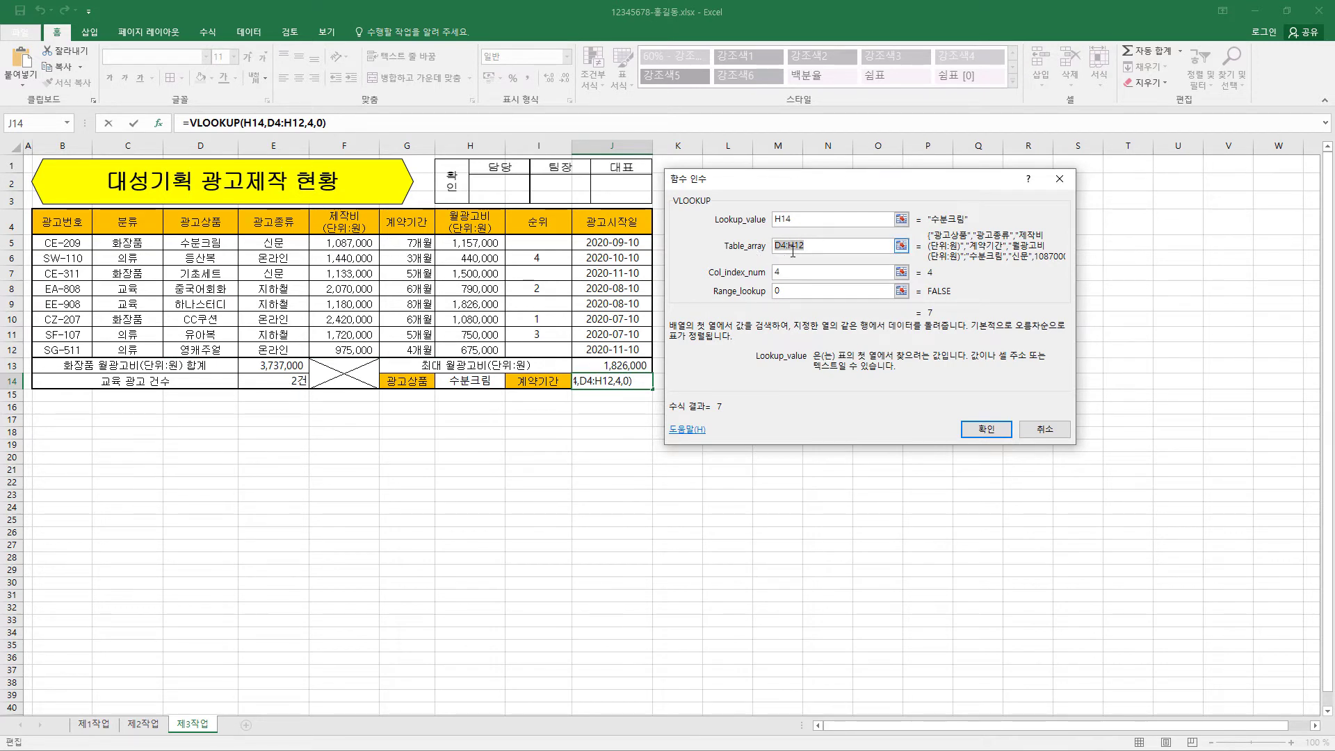
{"action": "key", "text": "F4"}
{"action": "left_click", "coordinate": [834, 245]}
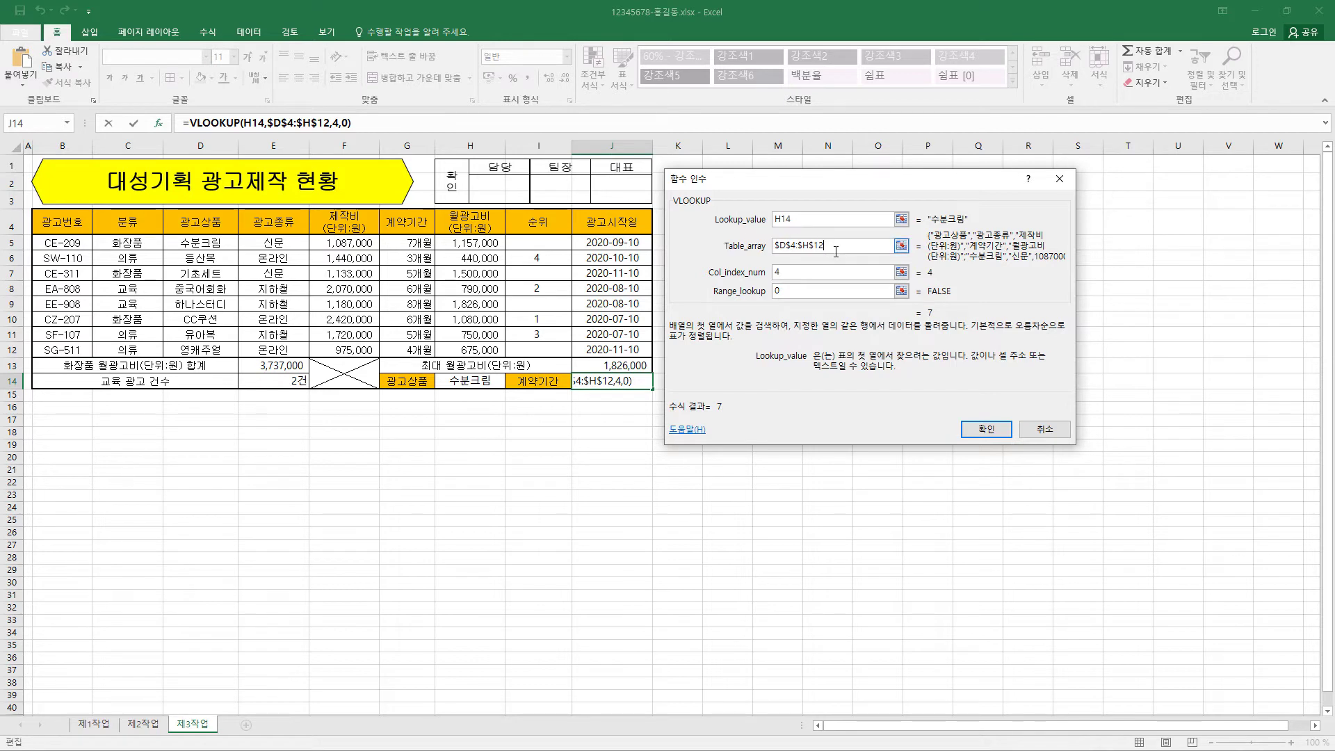
- Check the VLOOKUP column index and exact-match arguments, and confirm the formula in J14
{"action": "left_click", "coordinate": [795, 274]}
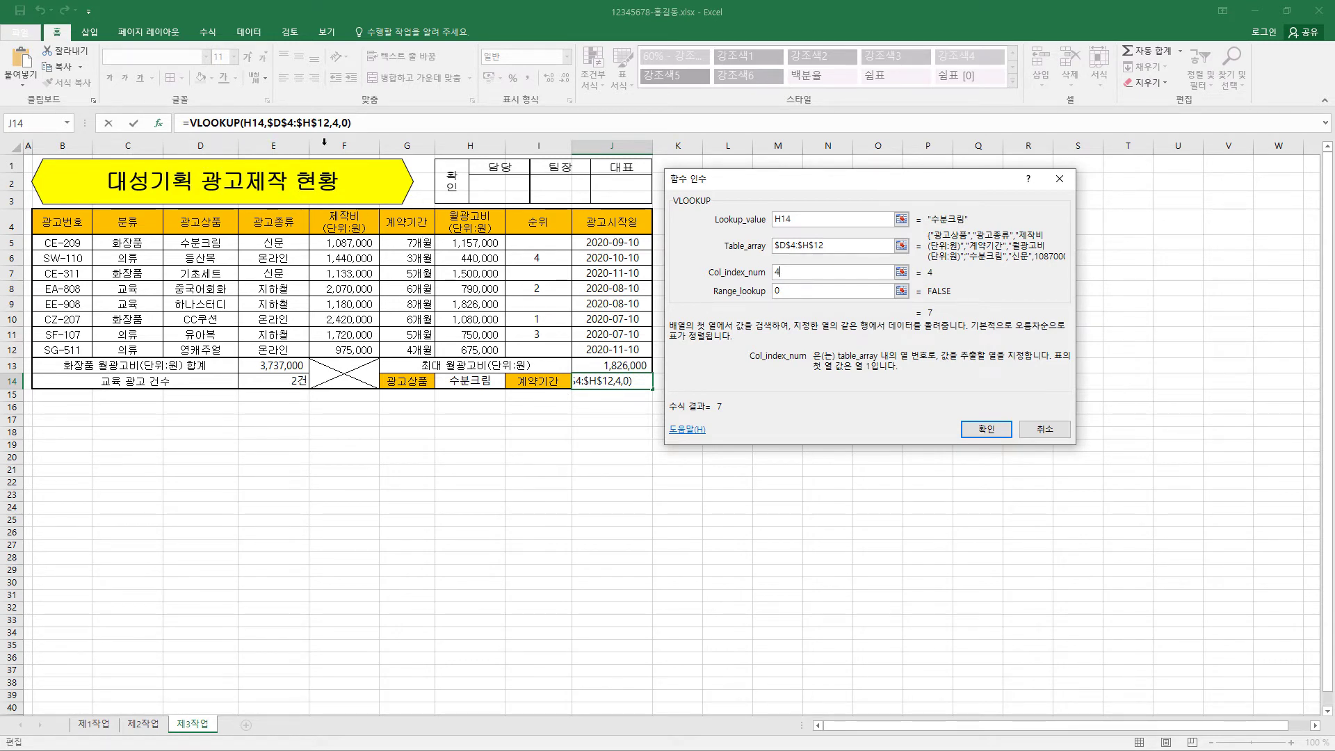
{"action": "left_click", "coordinate": [799, 290]}
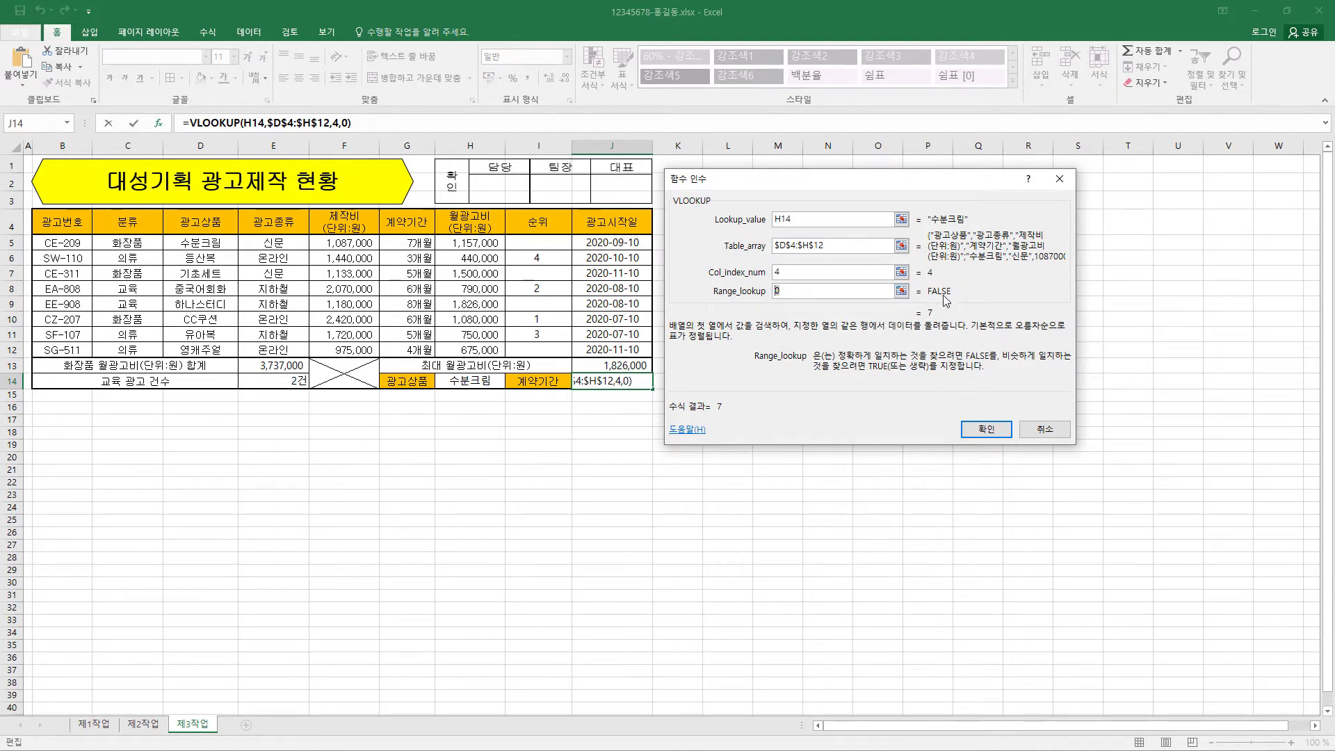
{"action": "left_click", "coordinate": [990, 432]}
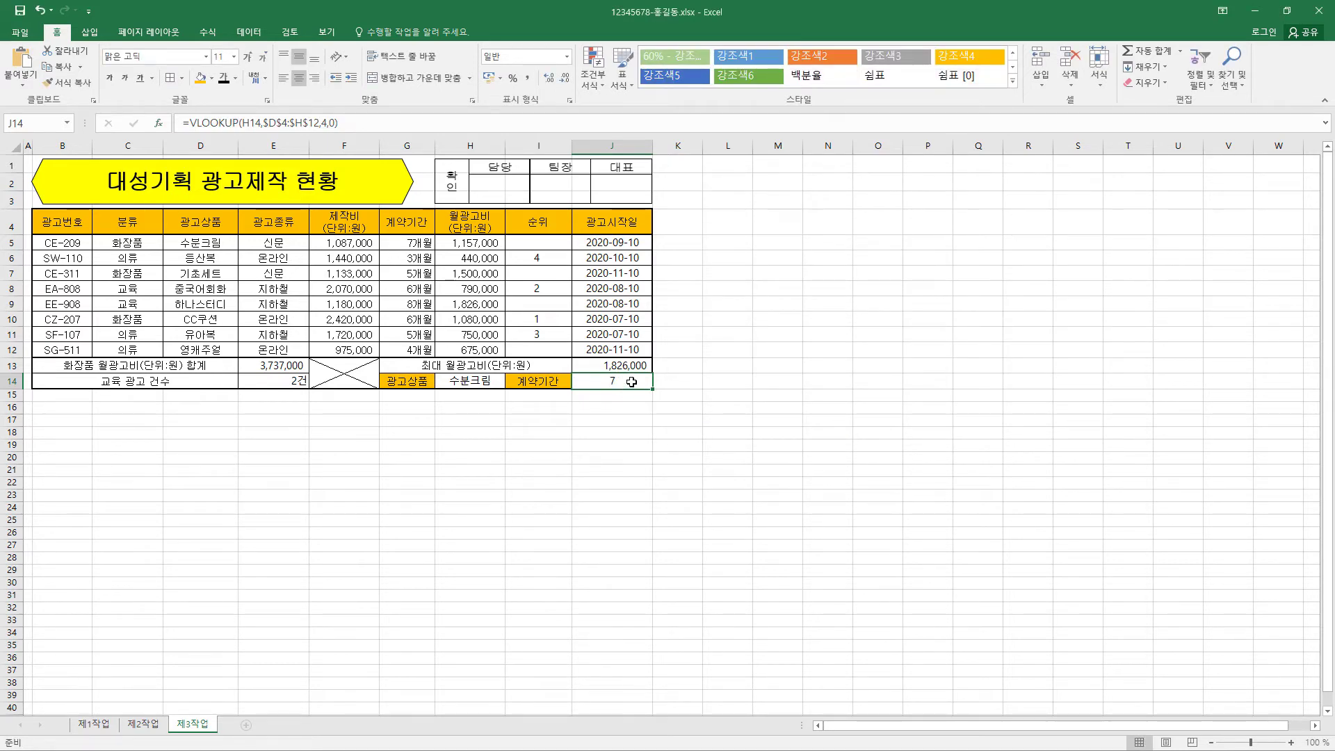
- Apply the 숫자 format with 0 decimal places to the 계약기간 in J14 and align it right
{"action": "key", "text": "ctrl+1"}
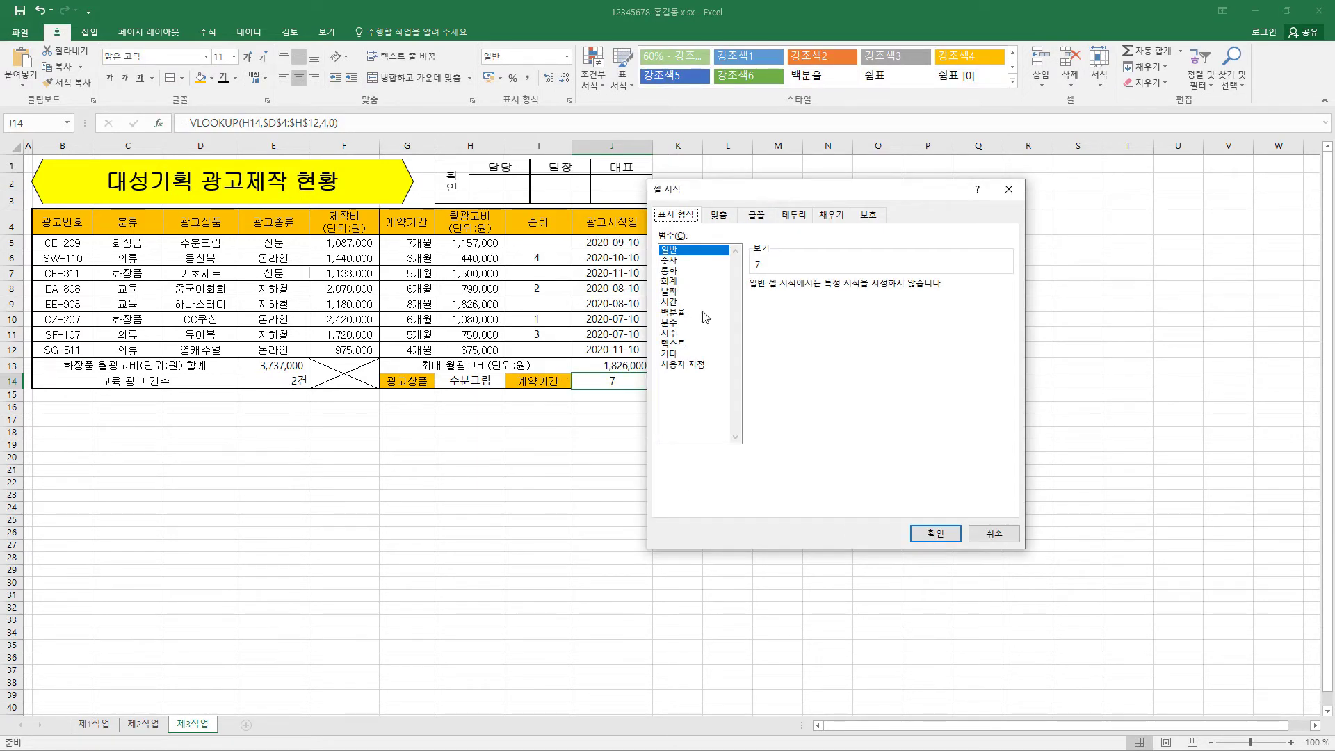
{"action": "left_click", "coordinate": [672, 260]}
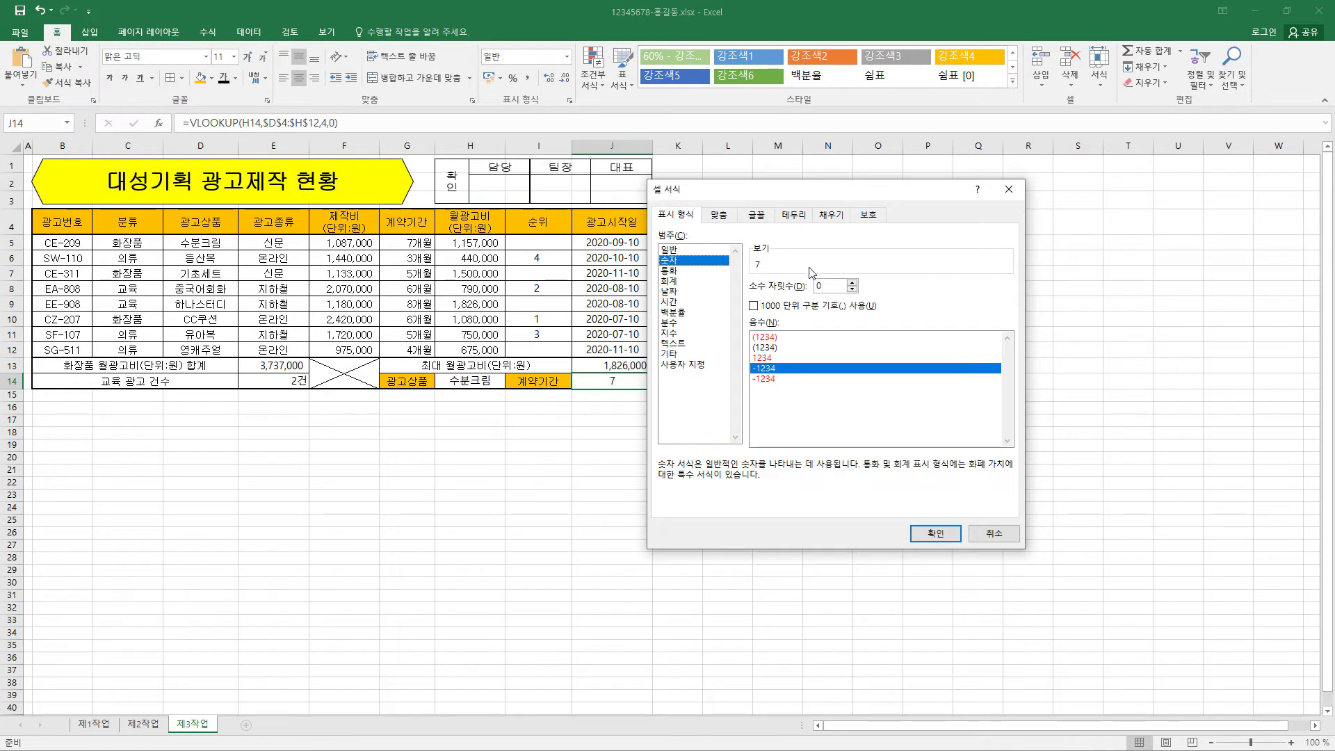
{"action": "left_click", "coordinate": [935, 533]}
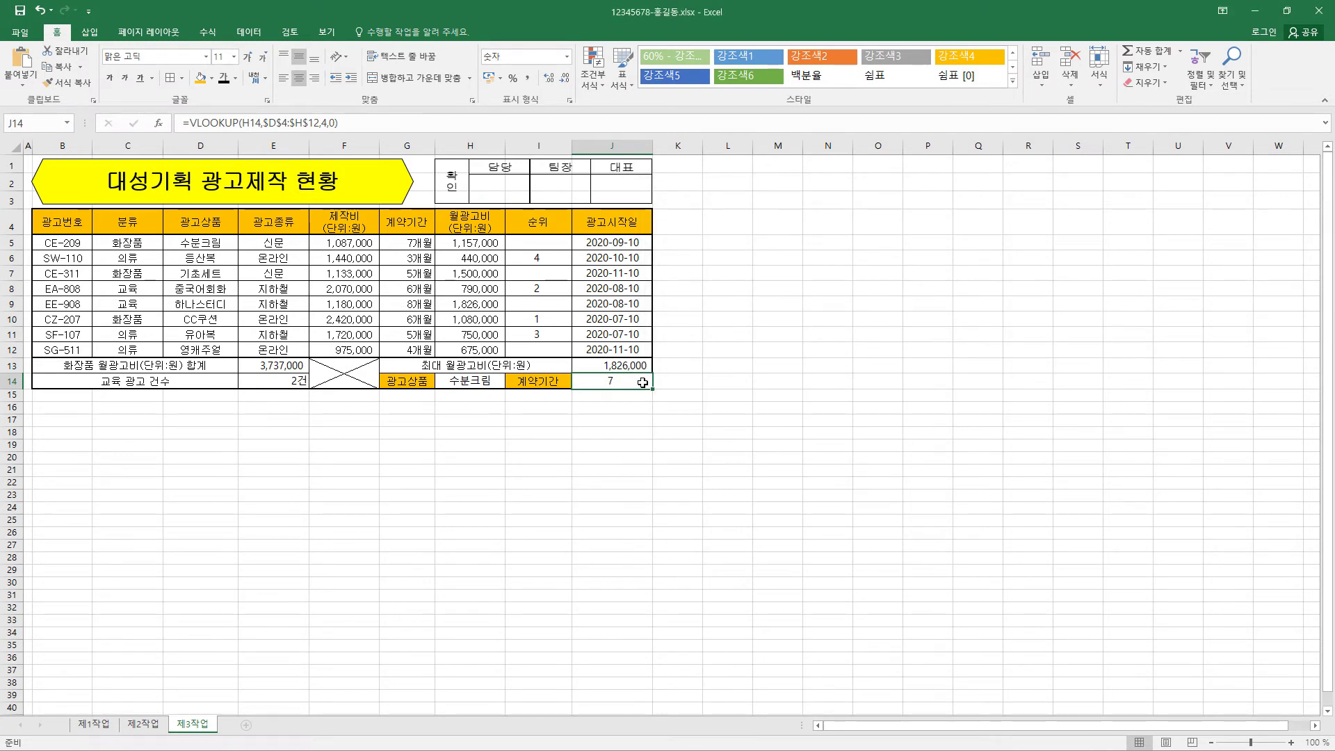
{"action": "left_click", "coordinate": [315, 82]}
- Create a formula-based conditional formatting rule for B5:J12 with the condition =$H5>=1500000
{"action": "left_click_drag", "start_coordinate": [63, 242], "coordinate": [617, 349]}
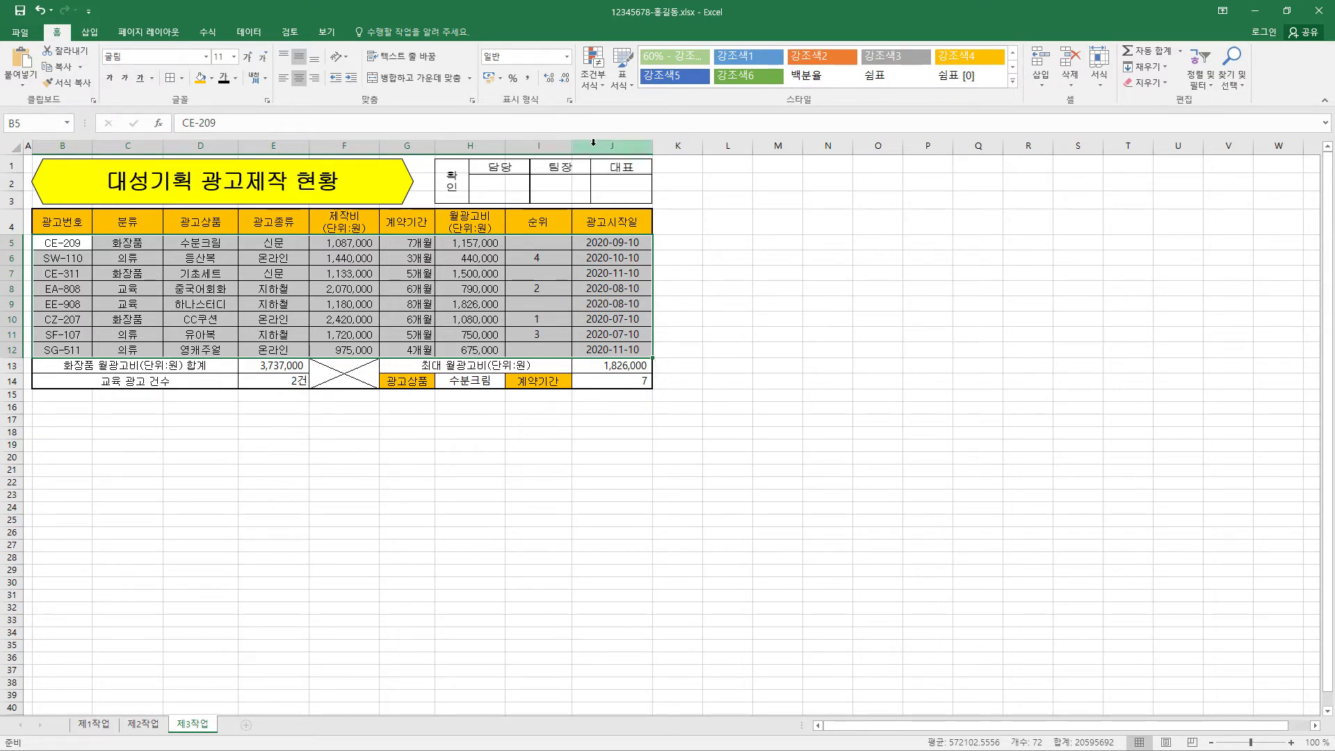
{"action": "left_click", "coordinate": [594, 78]}
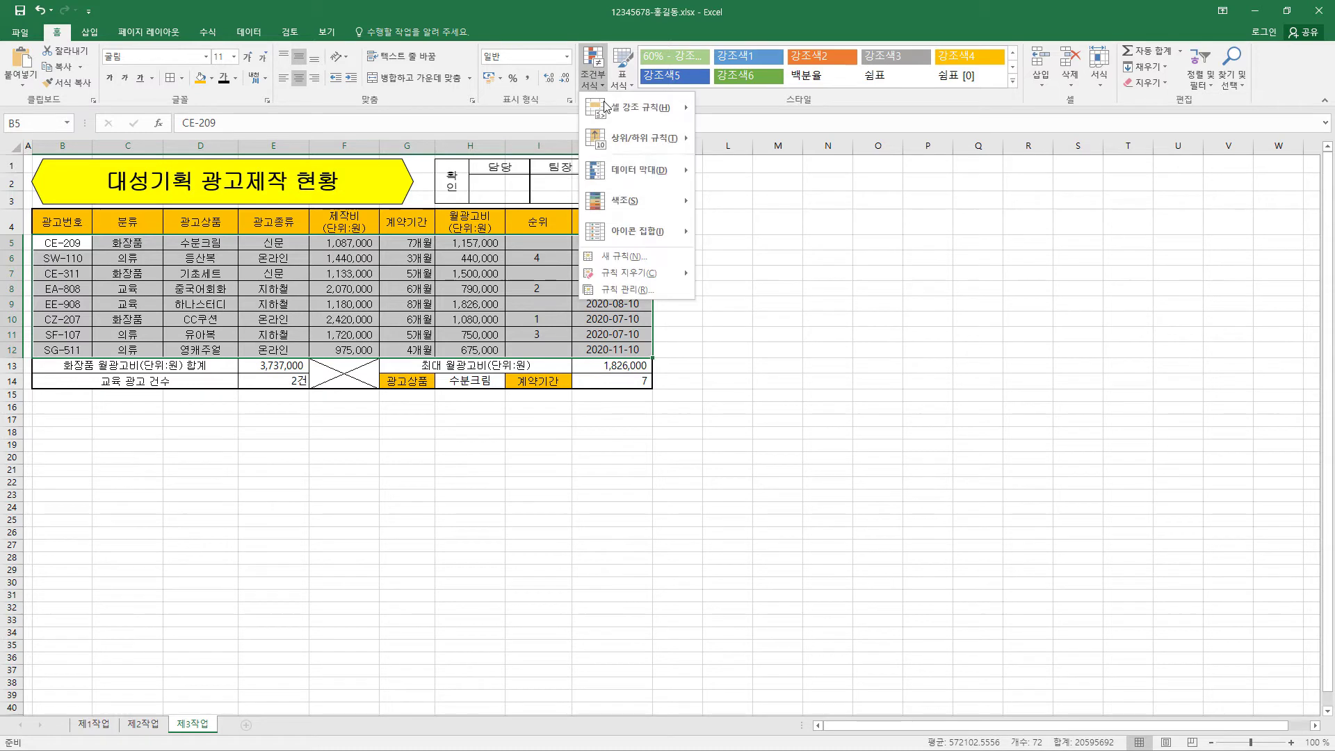
{"action": "left_click", "coordinate": [614, 257]}
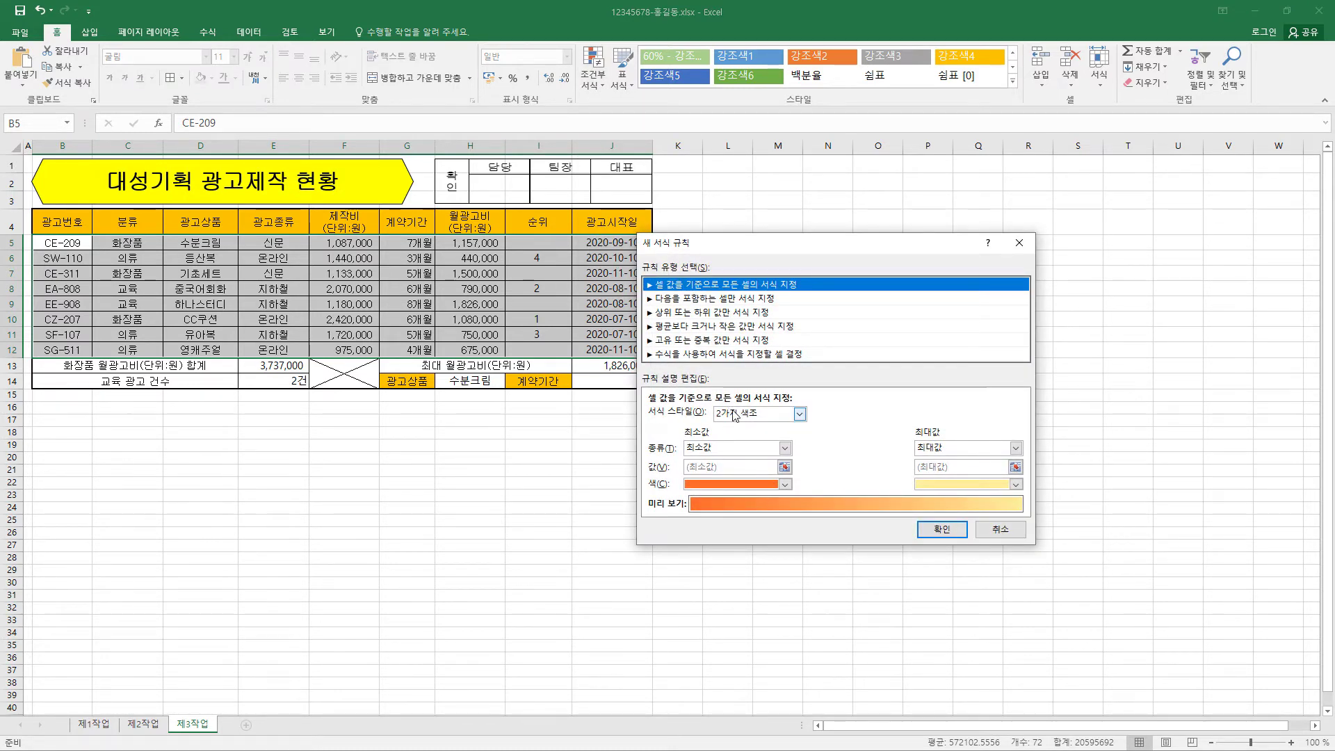
{"action": "left_click_drag", "start_coordinate": [832, 241], "coordinate": [852, 203]}
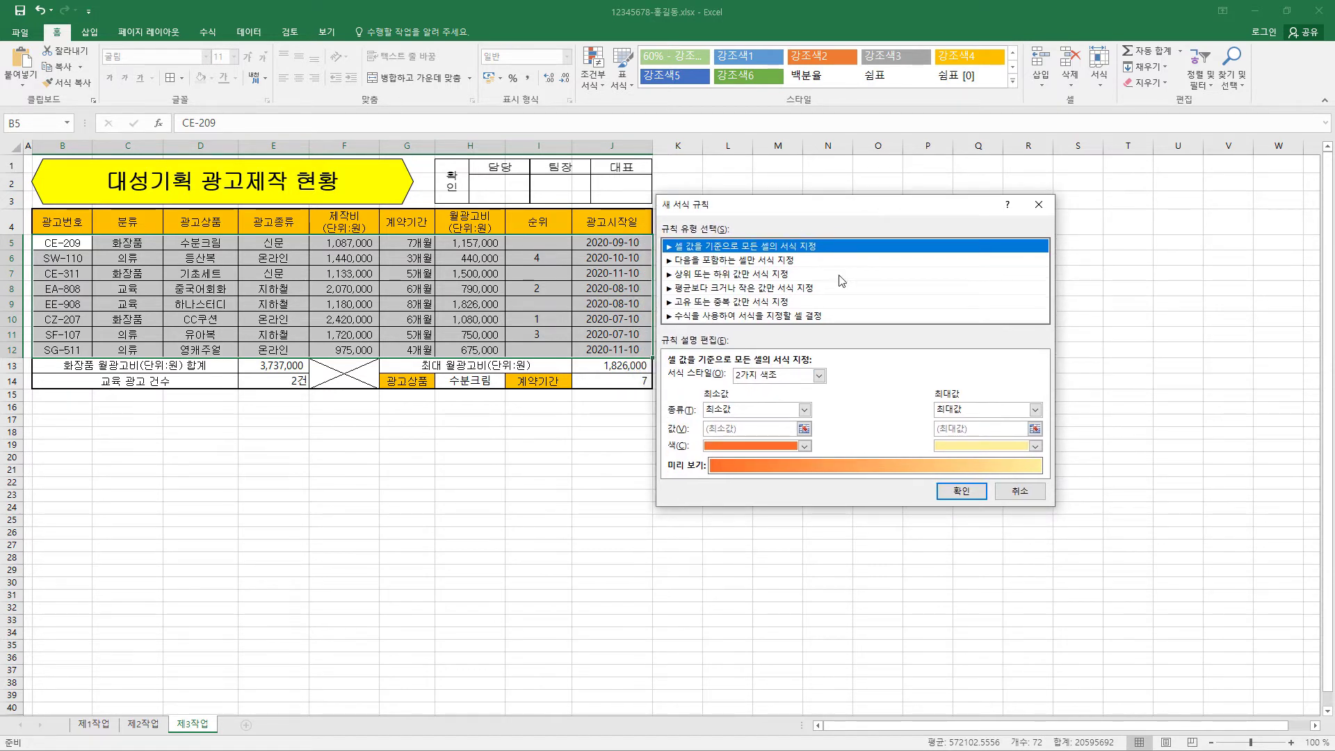
{"action": "left_click", "coordinate": [723, 316]}
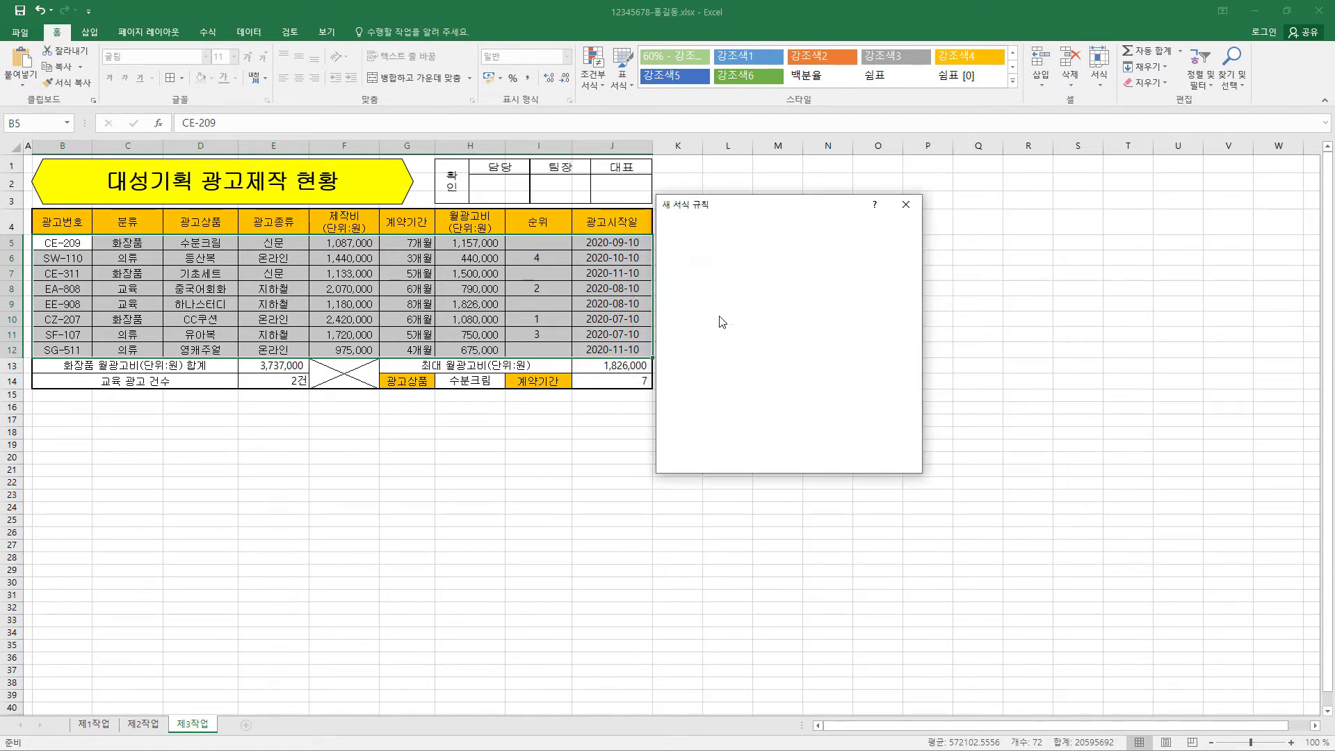
{"action": "left_click", "coordinate": [729, 376]}
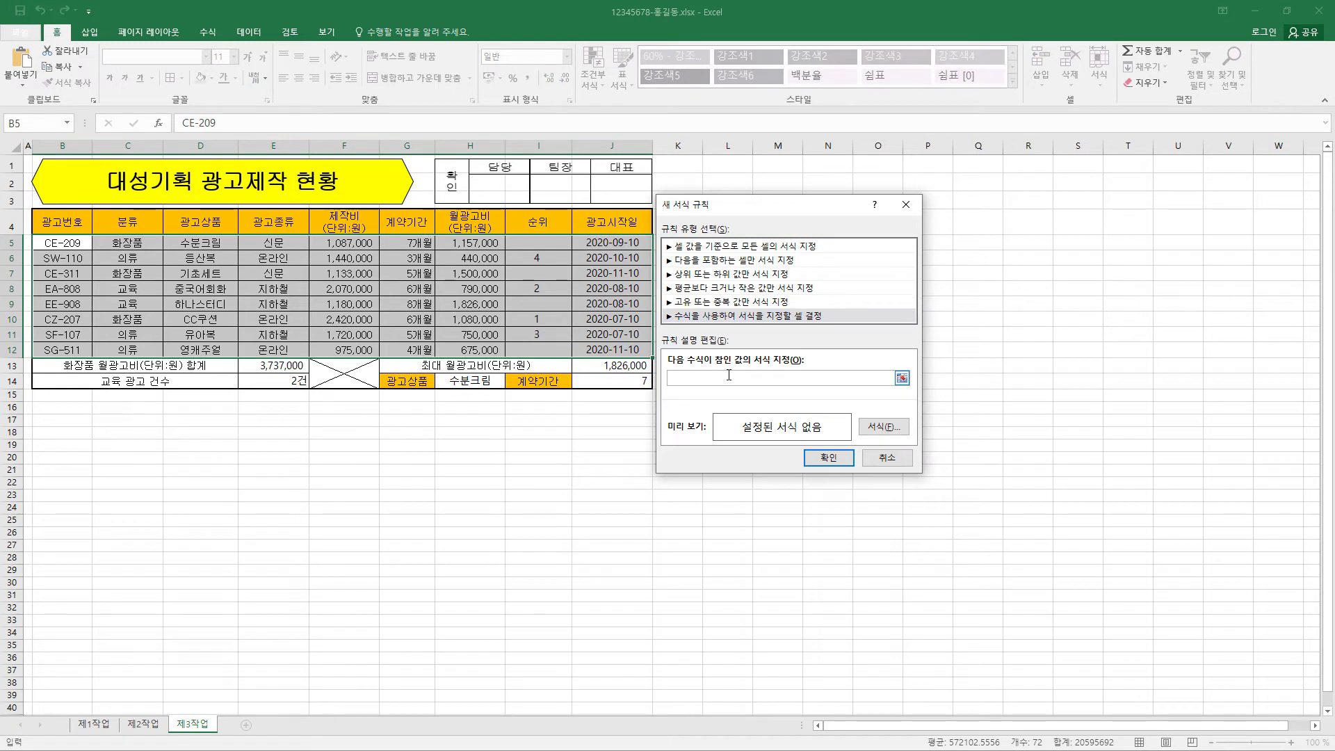
{"action": "type", "text": "=>=1500000"}
{"action": "left_click", "coordinate": [487, 245]}
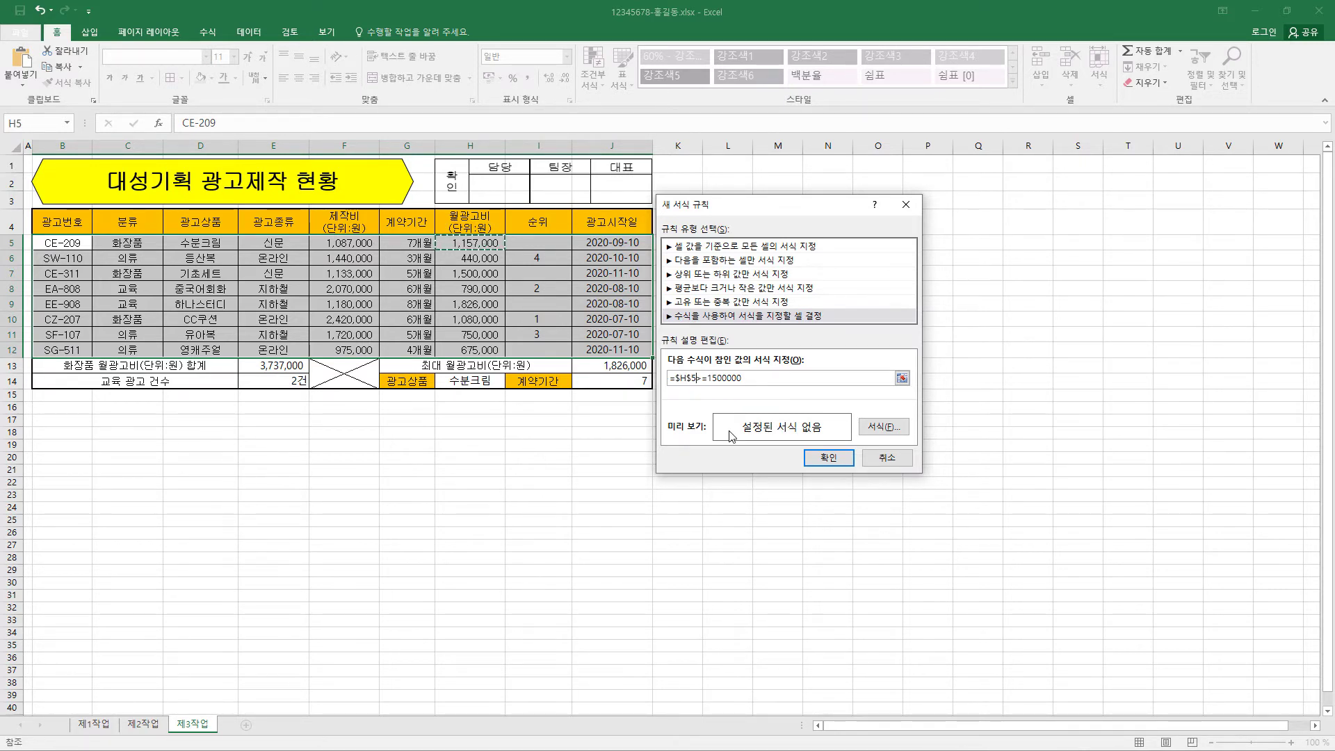
{"action": "left_click", "coordinate": [689, 378]}
{"action": "key", "text": "BackSpace"}
- Set the rule's font to bold (굵게) with the standard blue color, and apply the conditional formatting
{"action": "left_click", "coordinate": [890, 428]}
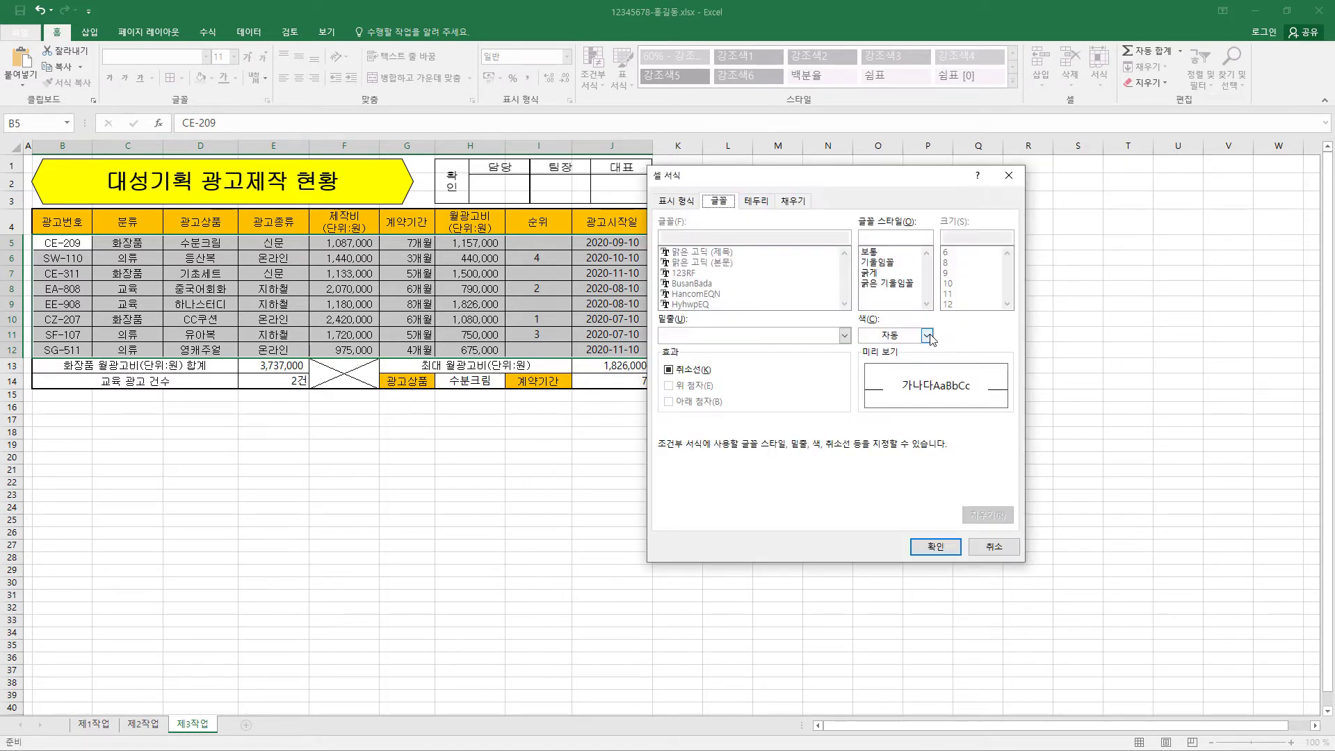
{"action": "left_click", "coordinate": [926, 336]}
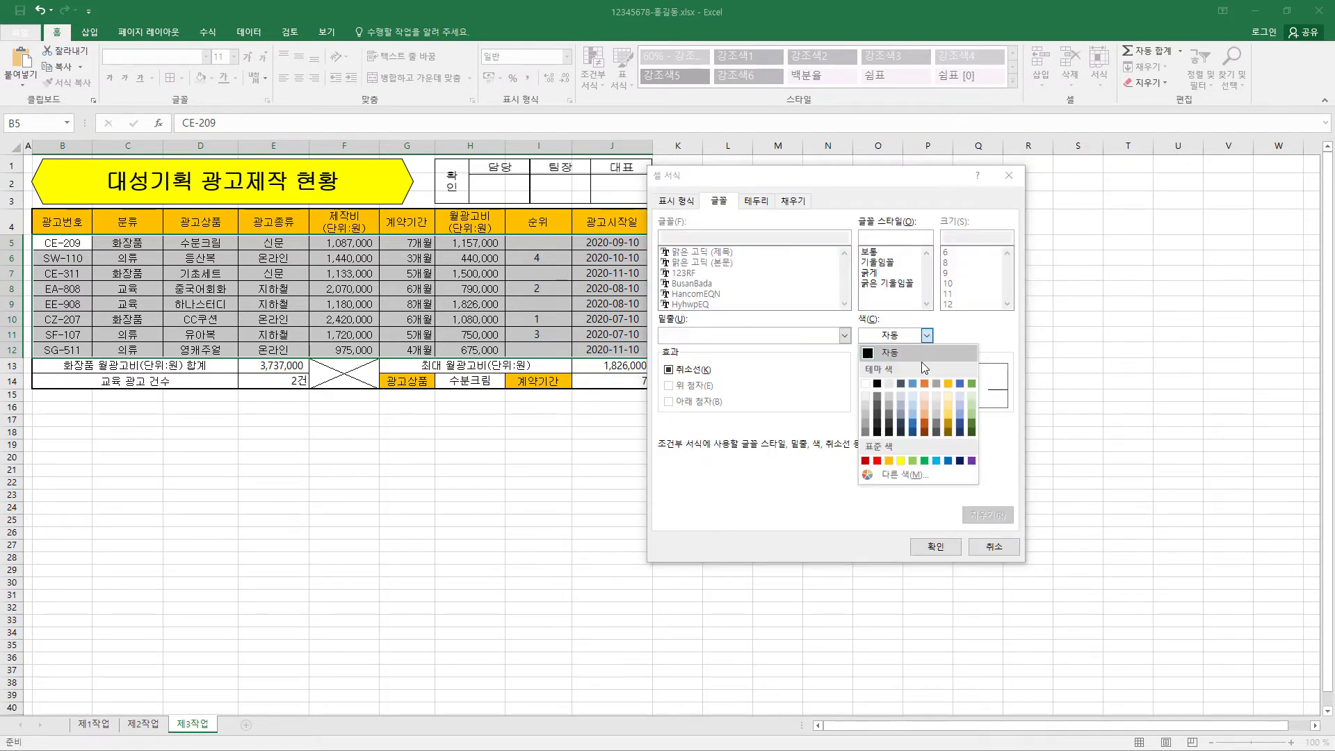
{"action": "left_click", "coordinate": [948, 462]}
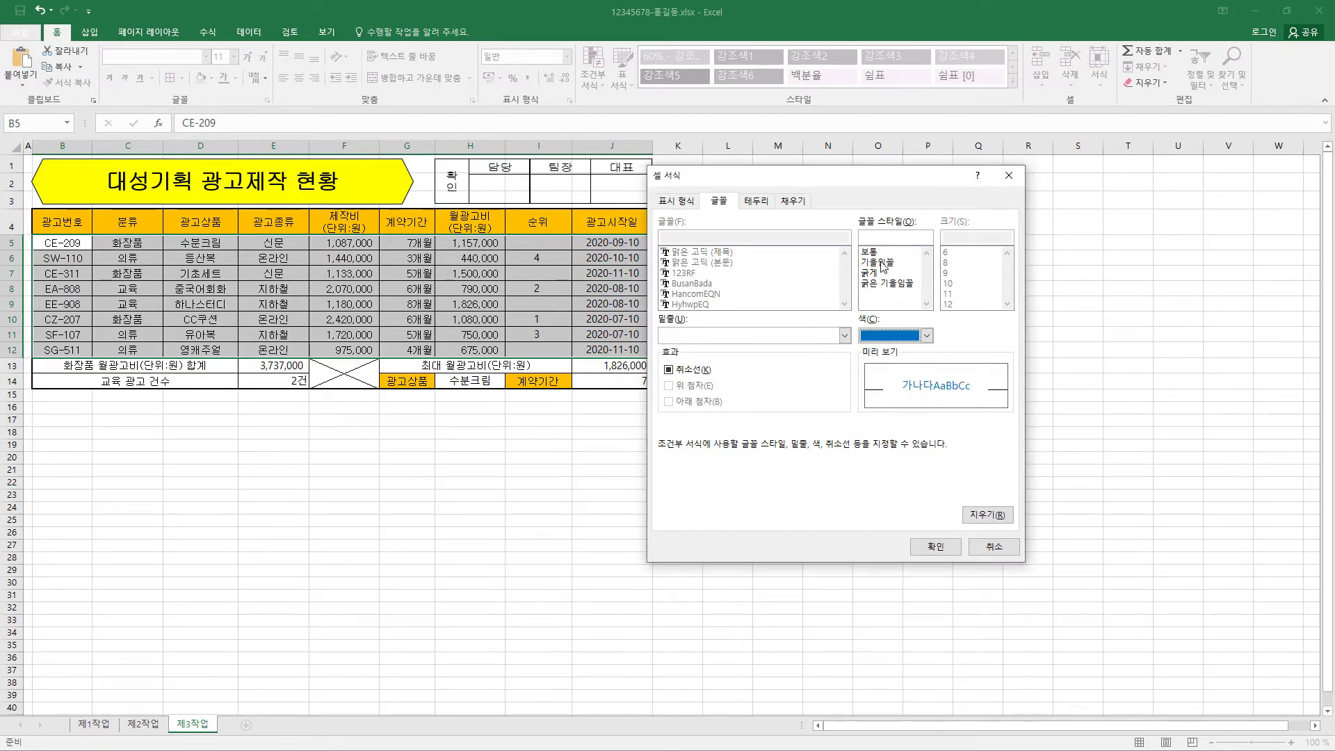
{"action": "left_click", "coordinate": [878, 273]}
{"action": "left_click", "coordinate": [936, 547]}
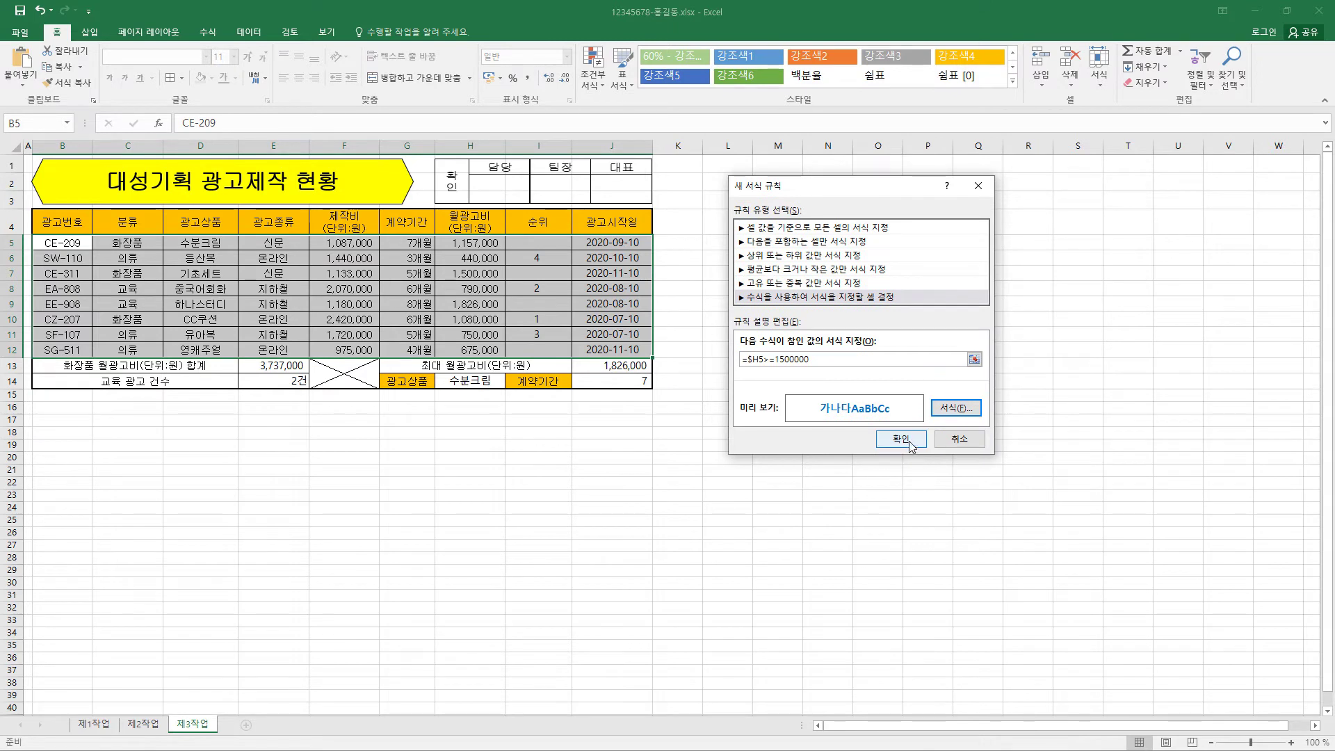
{"action": "left_click", "coordinate": [900, 439]}
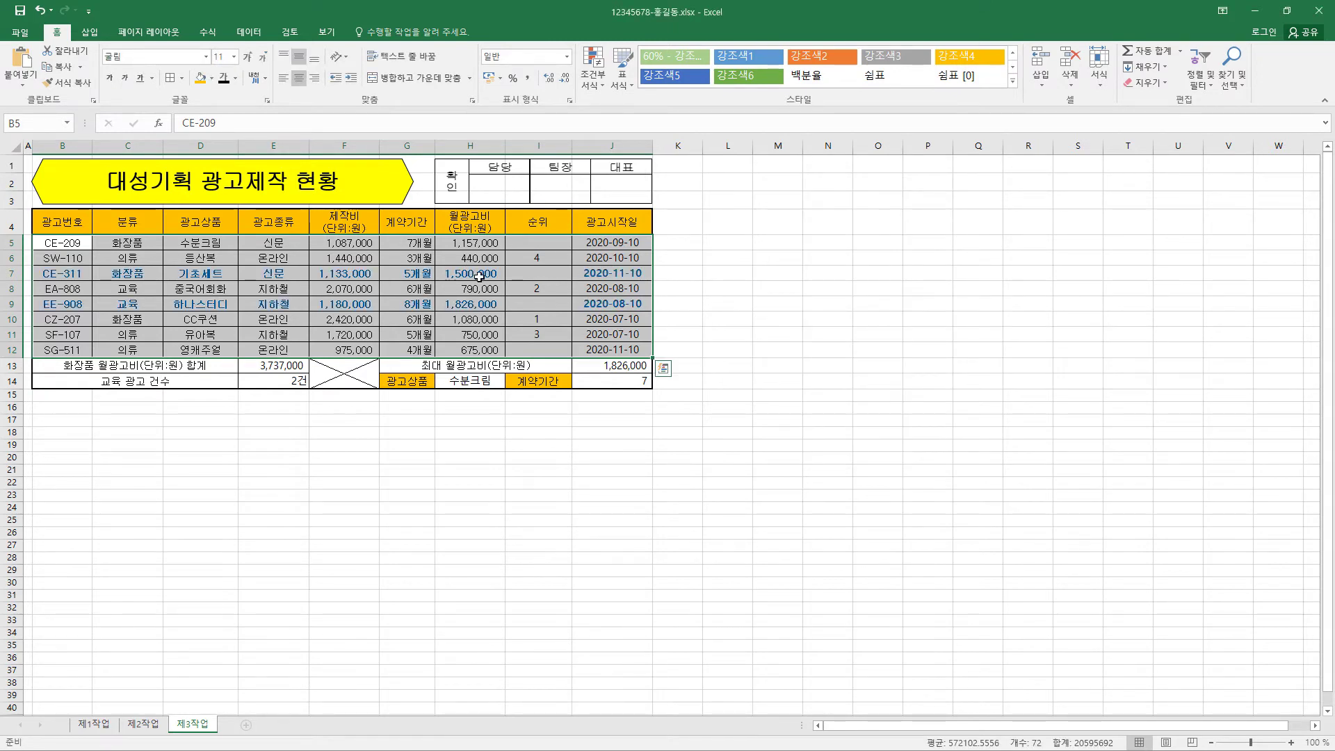
{"action": "left_click", "coordinate": [480, 304]}
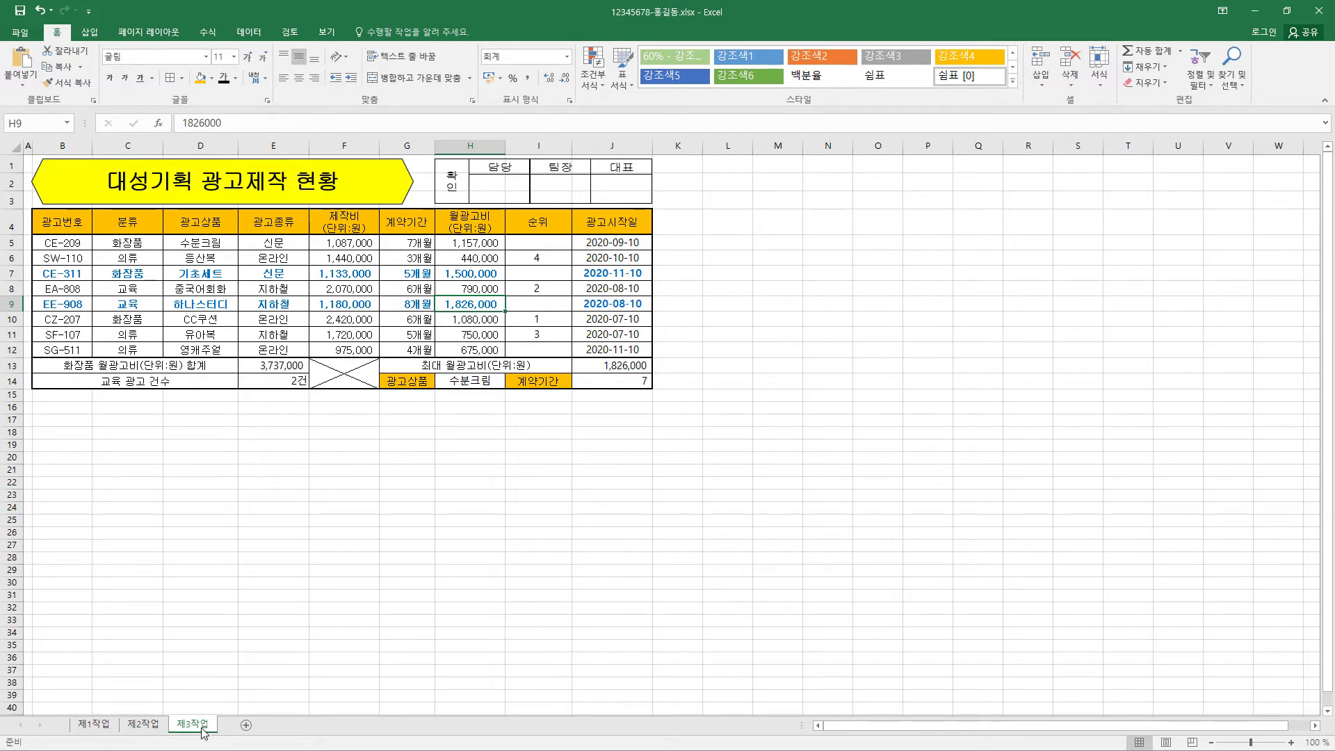
- Move the 제3작업 sheet to the first position and the 제1작업 sheet to the last position
{"action": "left_click_drag", "start_coordinate": [202, 729], "coordinate": [95, 730]}
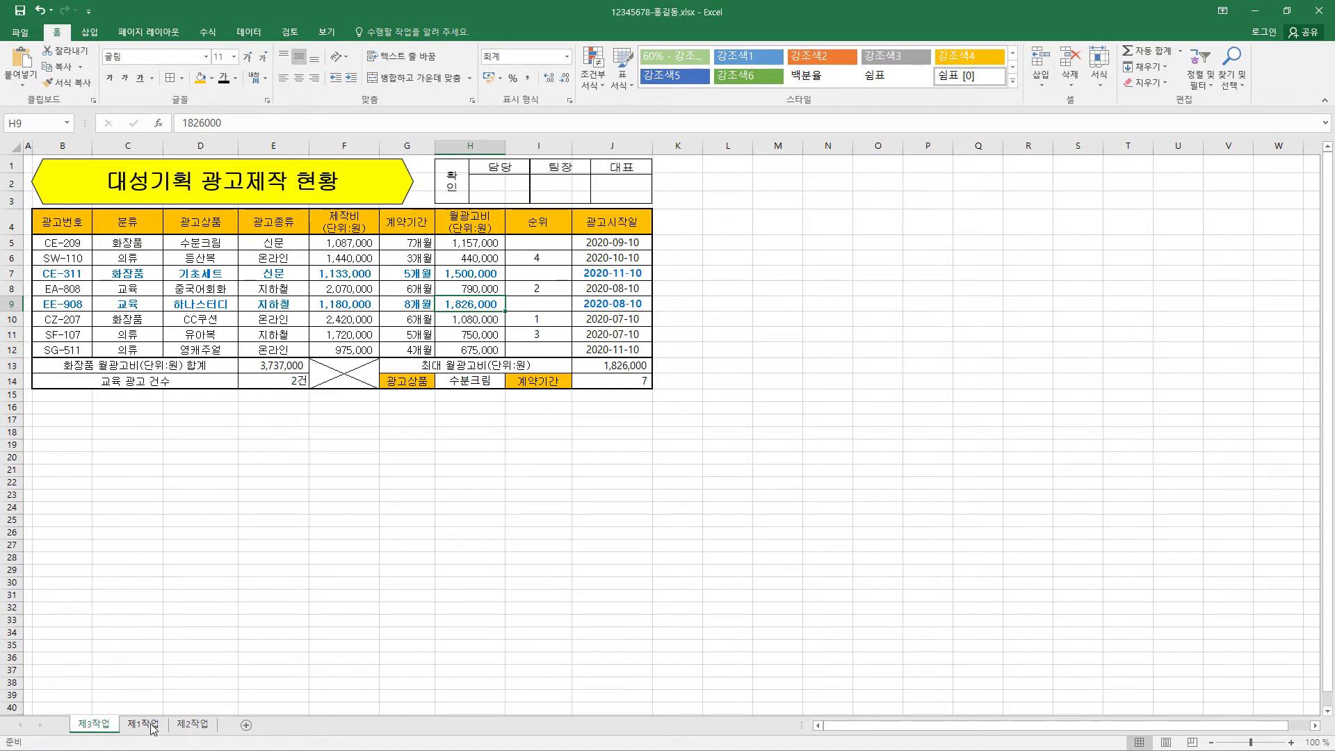
{"action": "left_click_drag", "start_coordinate": [151, 728], "coordinate": [208, 729]}
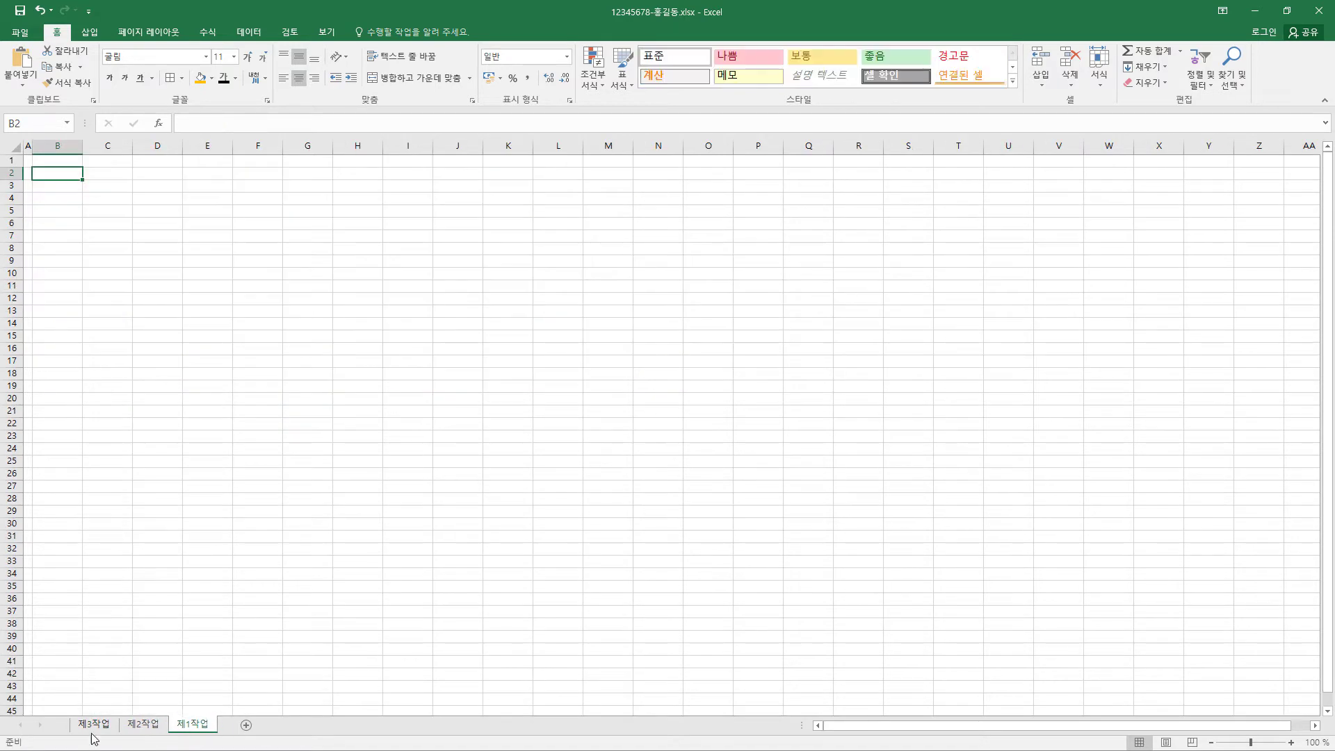
{"action": "left_click", "coordinate": [95, 728]}
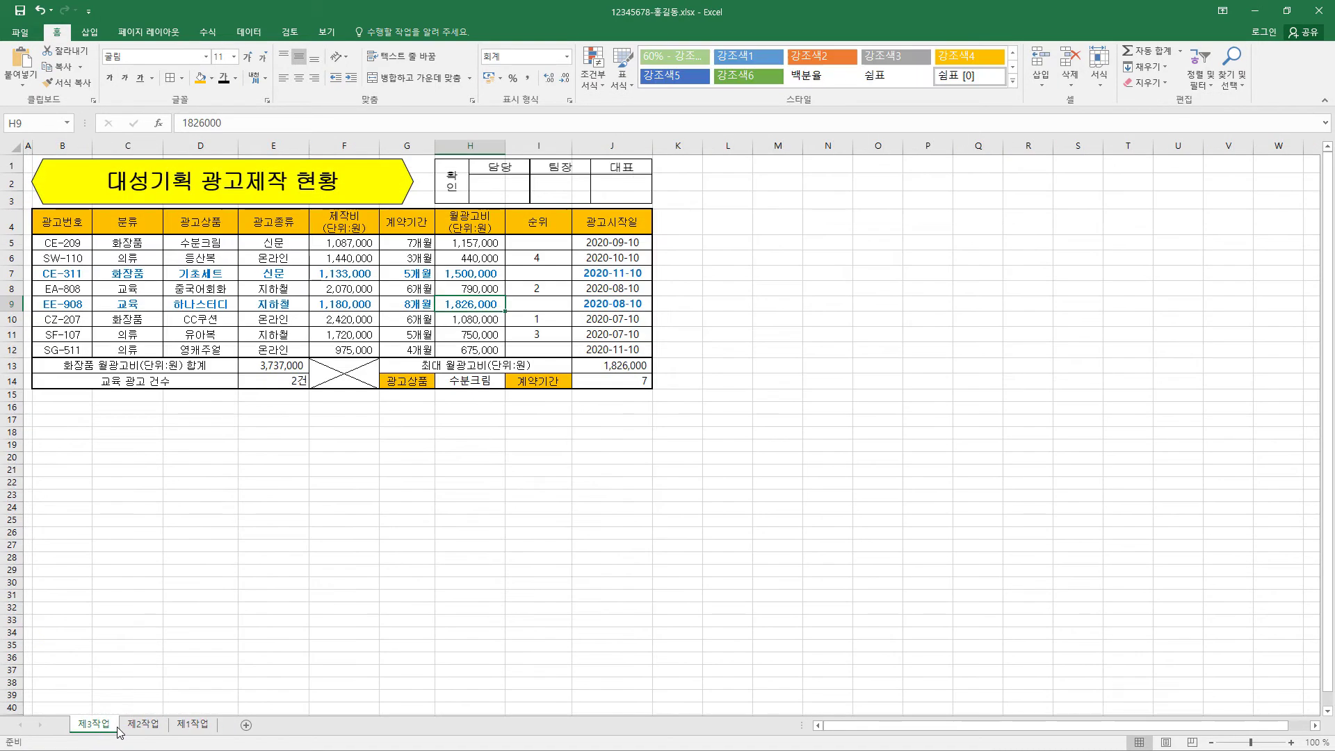
- Swap the sheet names so the advertising table sheet is named 제1작업 and the blank last sheet 제3작업
{"action": "double_click", "coordinate": [207, 728]}
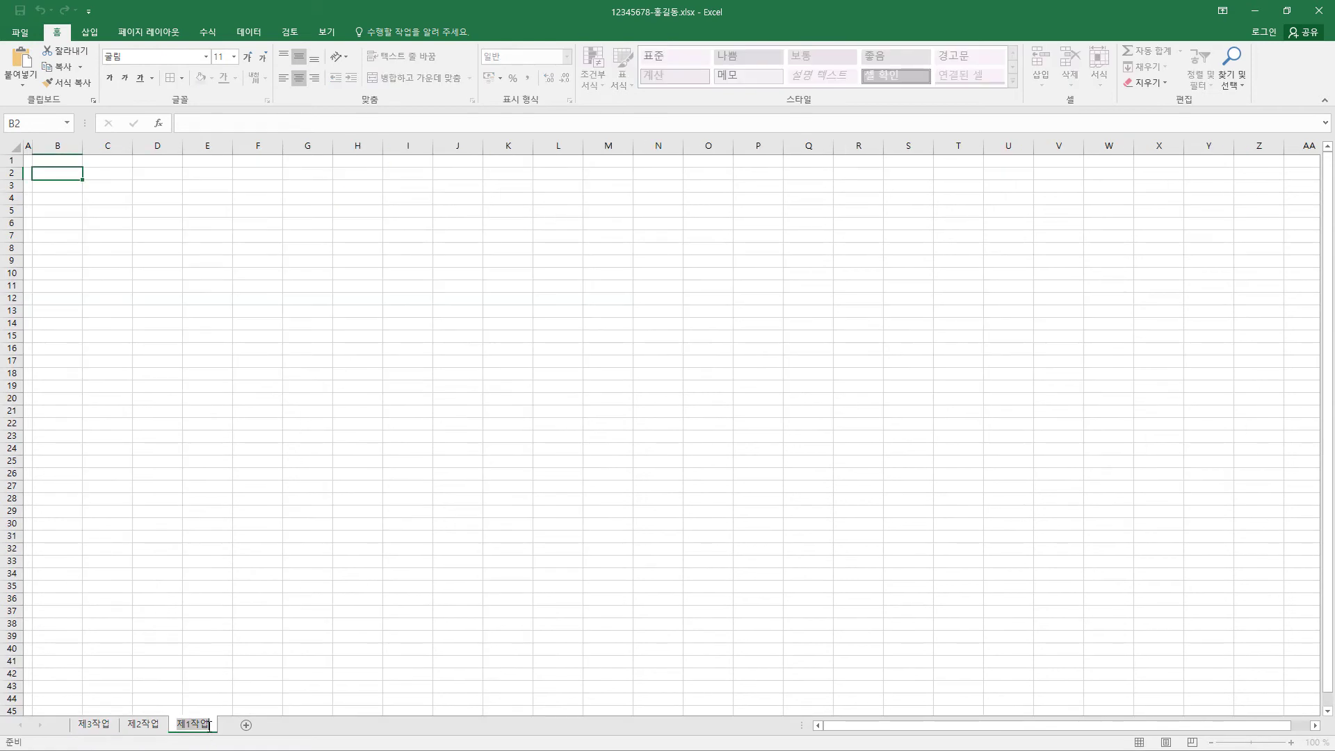
{"action": "type", "text": "1"}
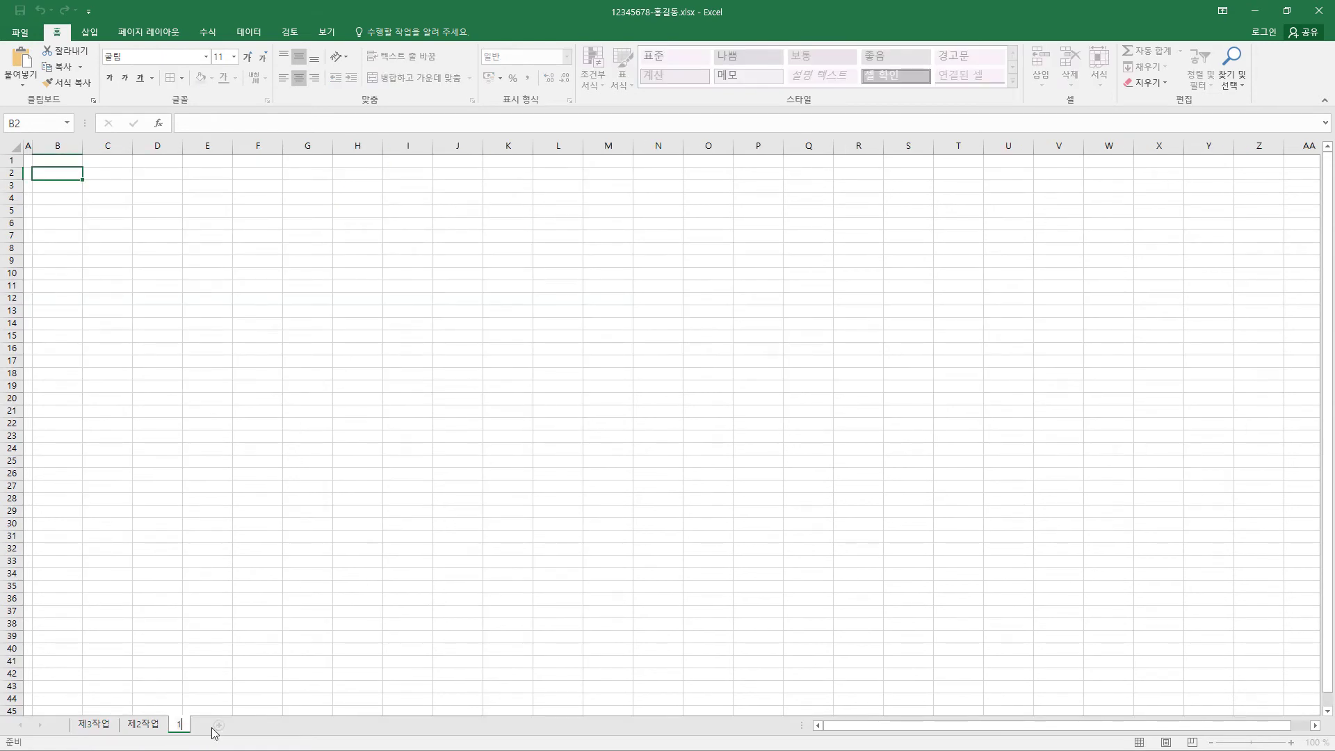
{"action": "left_click", "coordinate": [101, 727]}
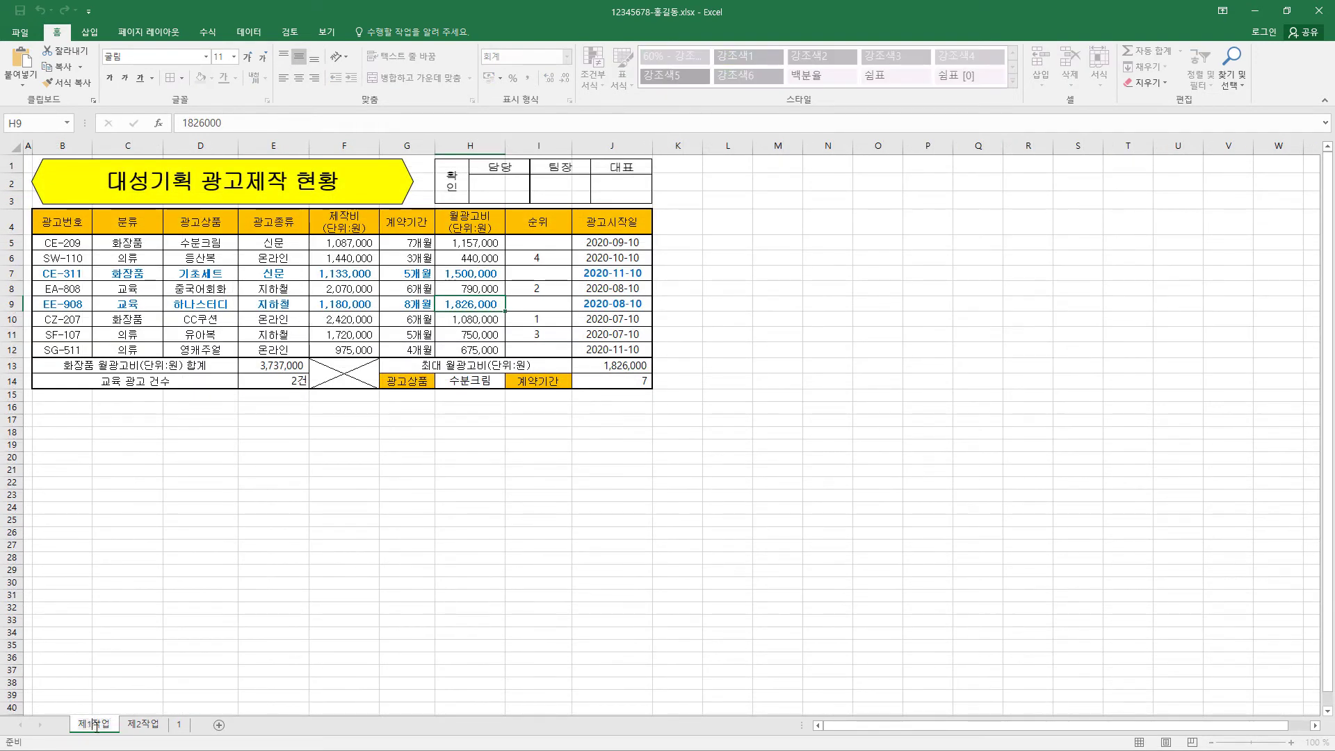
{"action": "left_click", "coordinate": [179, 724]}
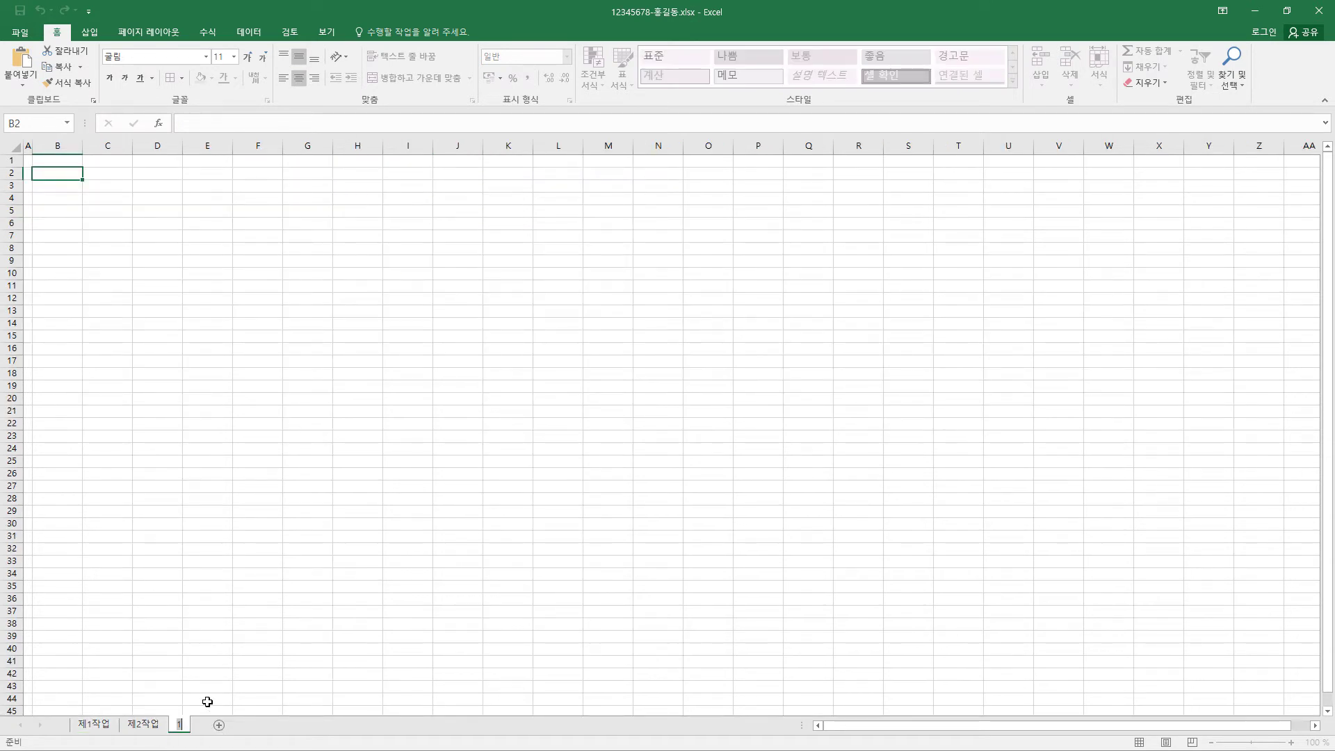
{"action": "type", "text": "제3작어ㅂ"}
{"action": "key", "text": "Return"}
{"action": "left_click", "coordinate": [84, 725]}
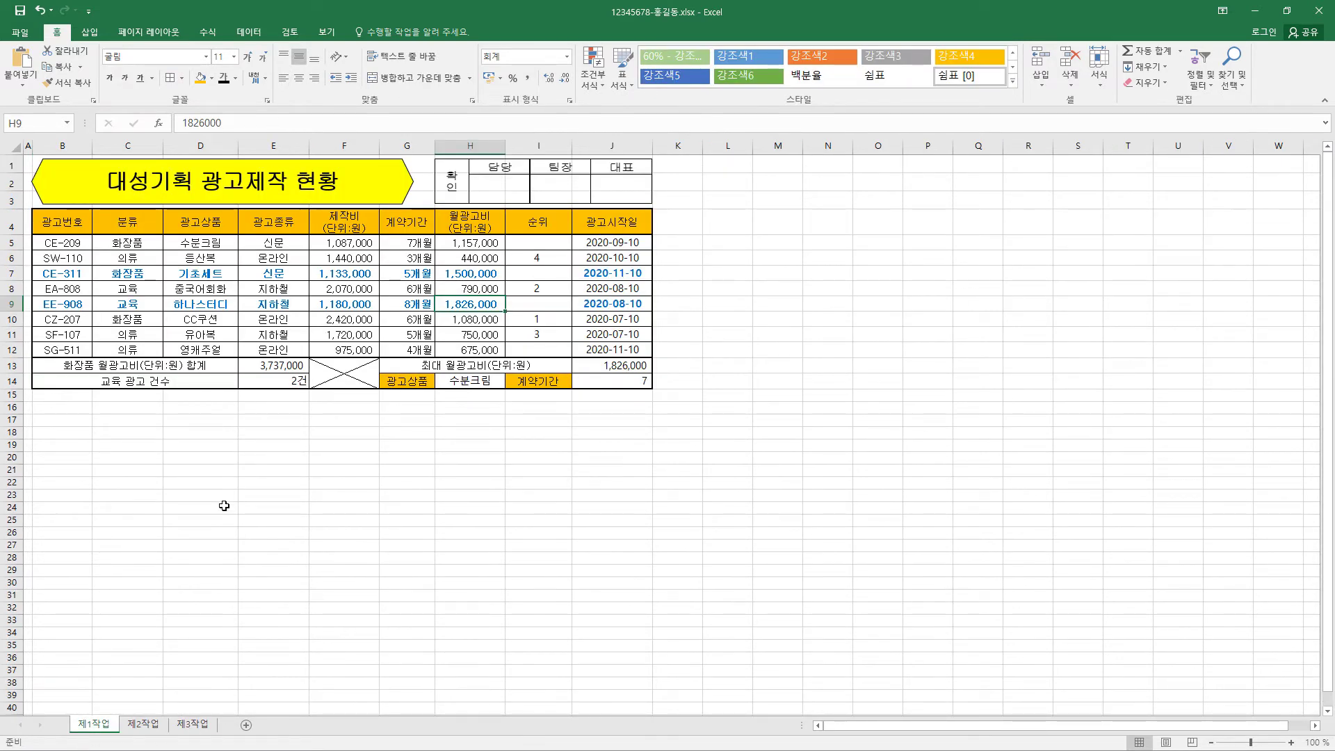
- Copy the range B4:H12 from the 제1작업 sheet and paste it at B2 of the 제2작업 sheet, keeping the source column widths
{"action": "left_click", "coordinate": [191, 725]}
{"action": "left_click_drag", "start_coordinate": [69, 217], "coordinate": [500, 349]}
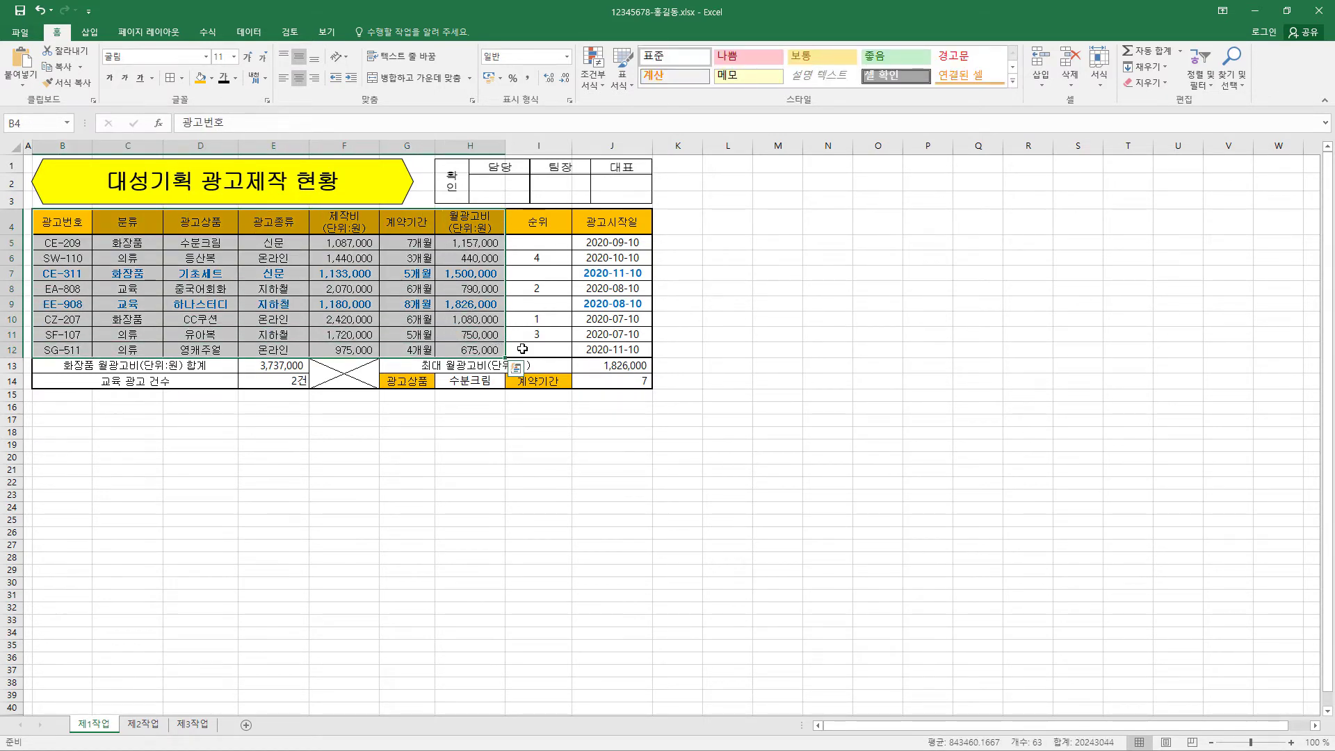
{"action": "key", "text": "ctrl+c"}
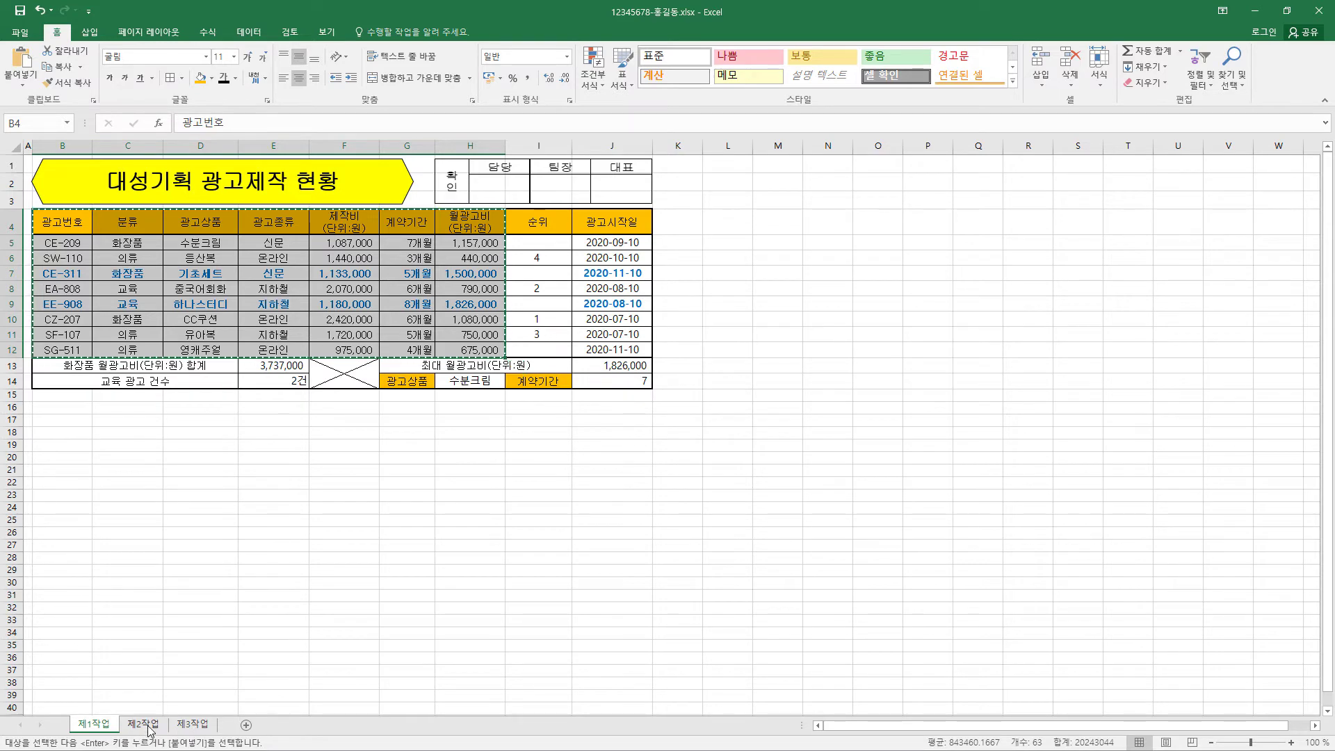
{"action": "left_click", "coordinate": [149, 725]}
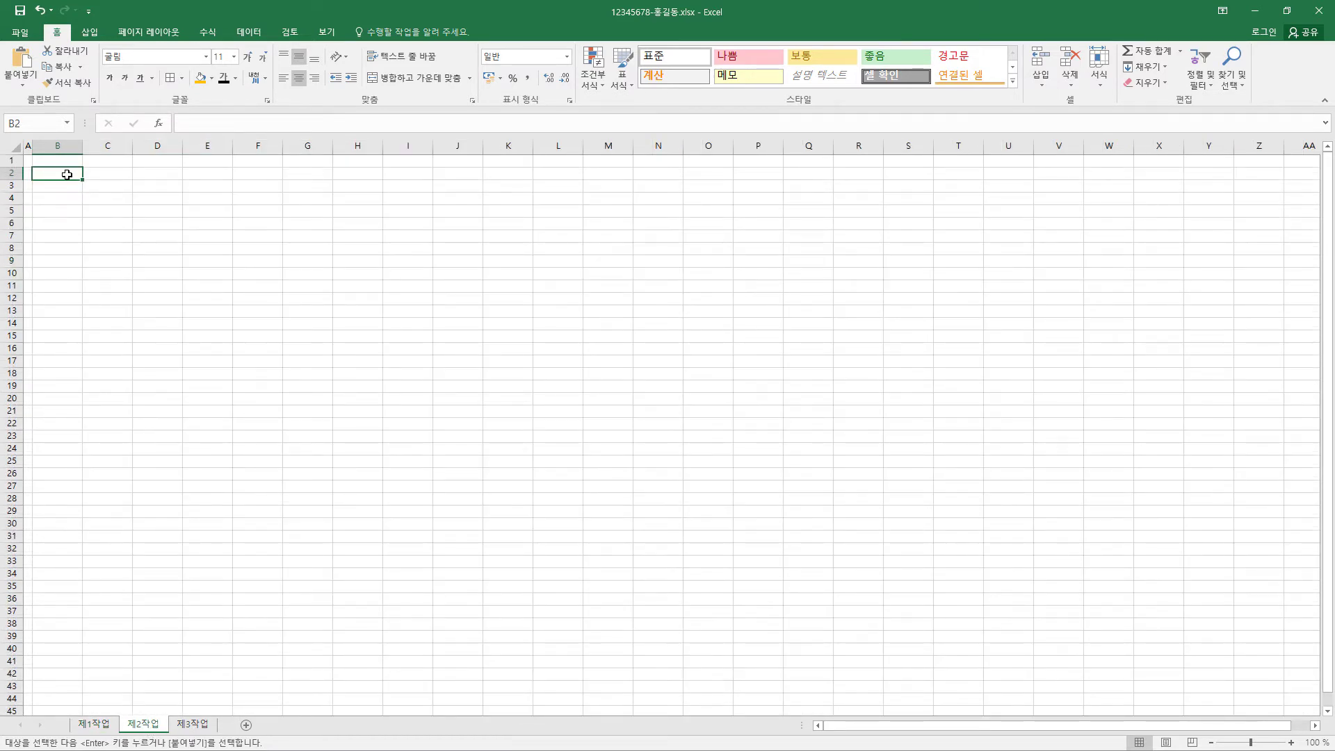
{"action": "left_click", "coordinate": [21, 86]}
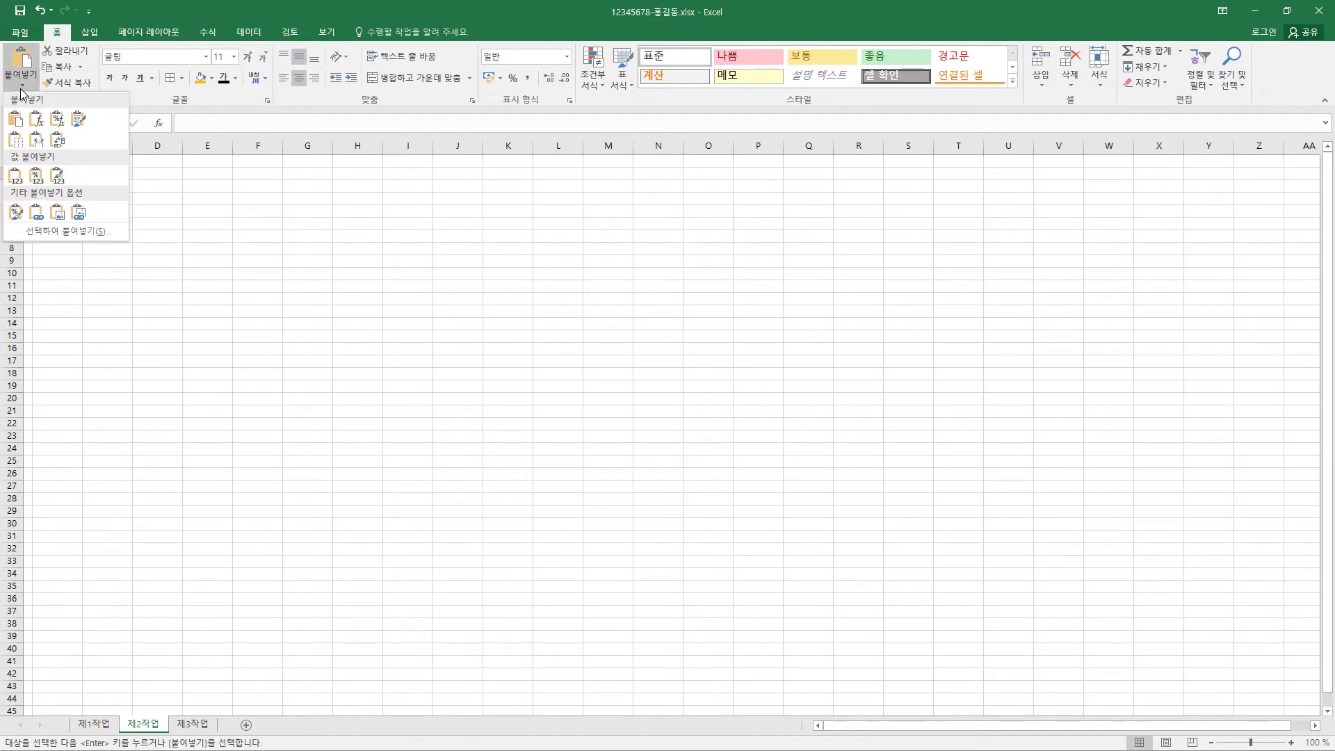
{"action": "left_click", "coordinate": [38, 144]}
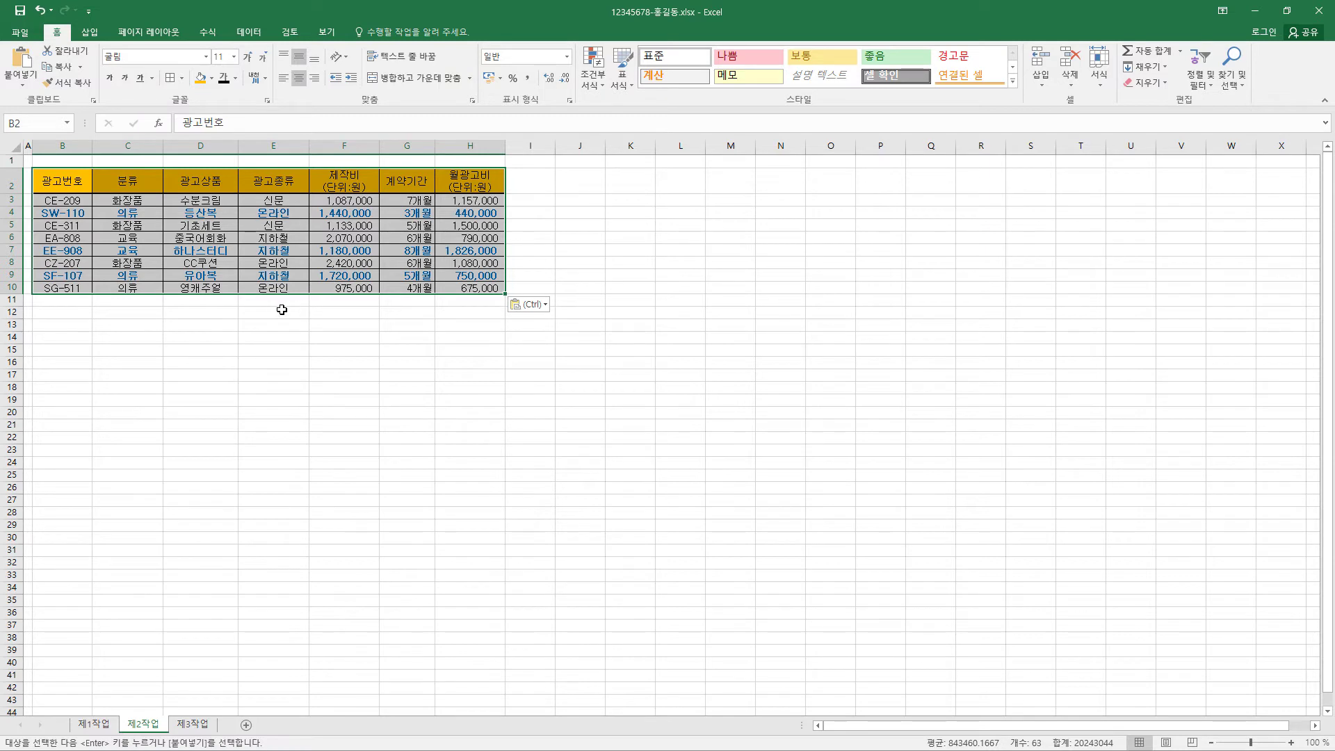
{"action": "key", "text": "Escape"}
- Merge and center B11:G11 below the pasted table and enter the label 화장품의 월광고비(단위:원) 평균
{"action": "left_click_drag", "start_coordinate": [47, 301], "coordinate": [390, 292]}
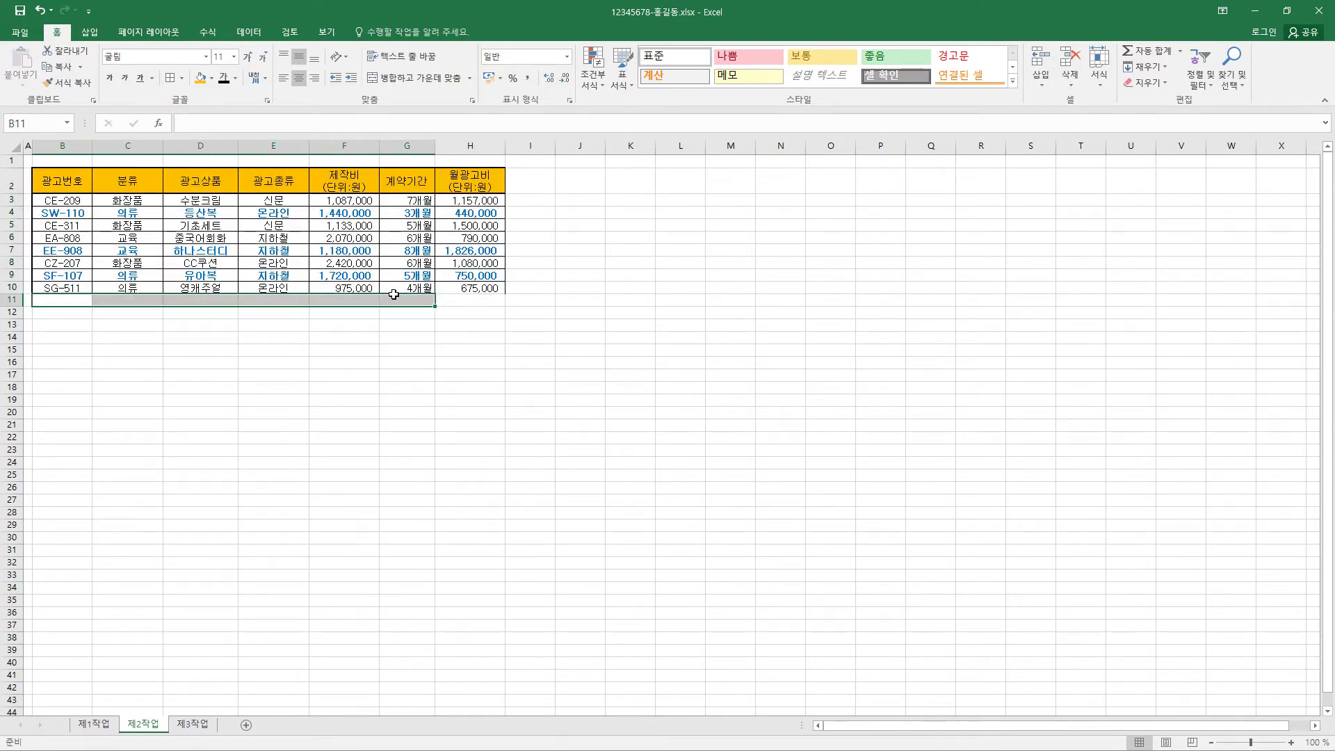
{"action": "left_click", "coordinate": [431, 82]}
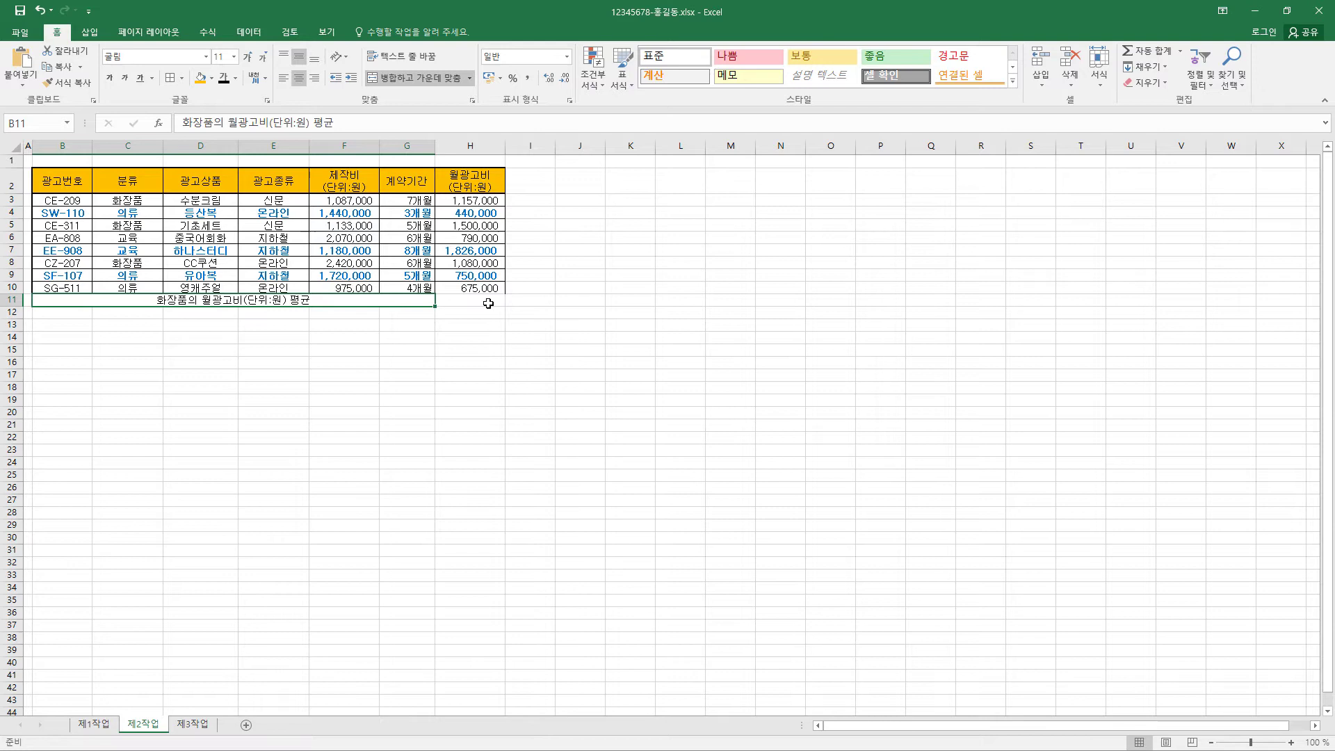
- Enter the formula =DAVERAGE(B2:H10,7,C2:C3) in H11 of the 제2작업 sheet to average the cosmetics' monthly advertising cost
{"action": "left_click", "coordinate": [487, 301]}
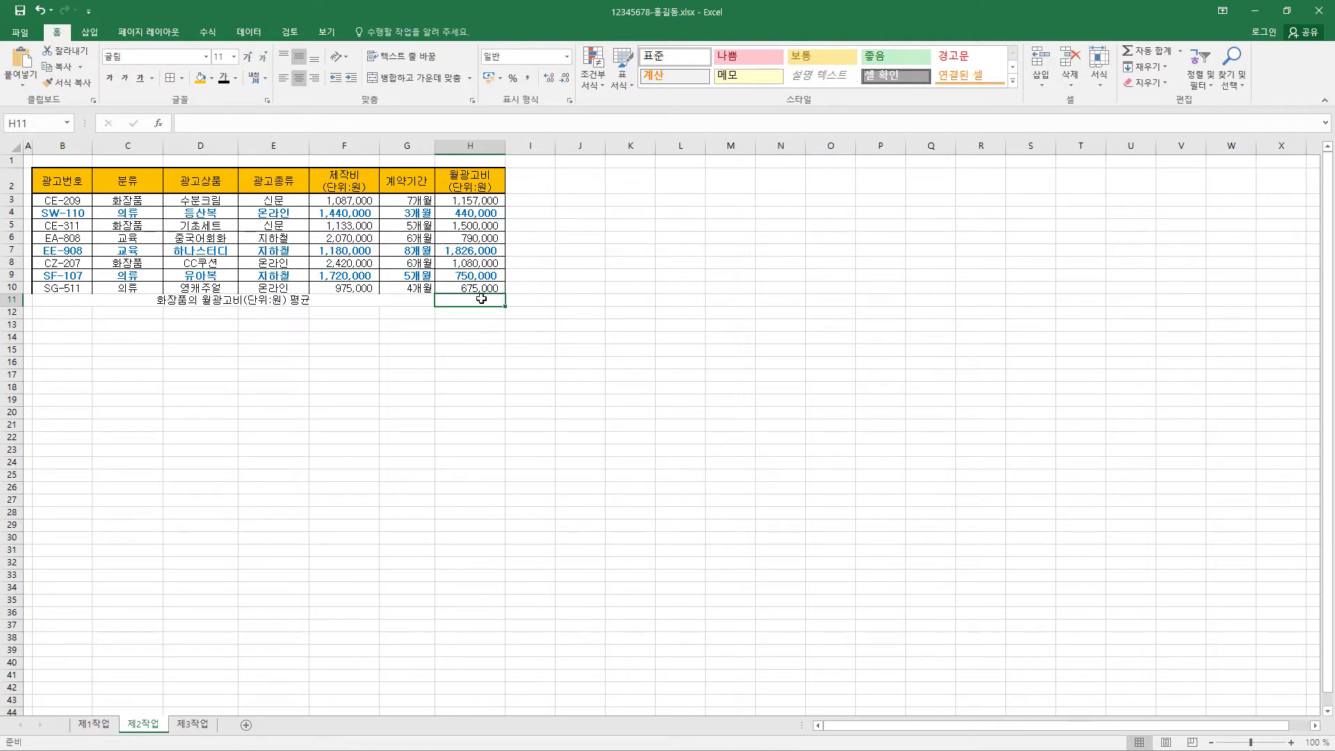
{"action": "left_click", "coordinate": [108, 724]}
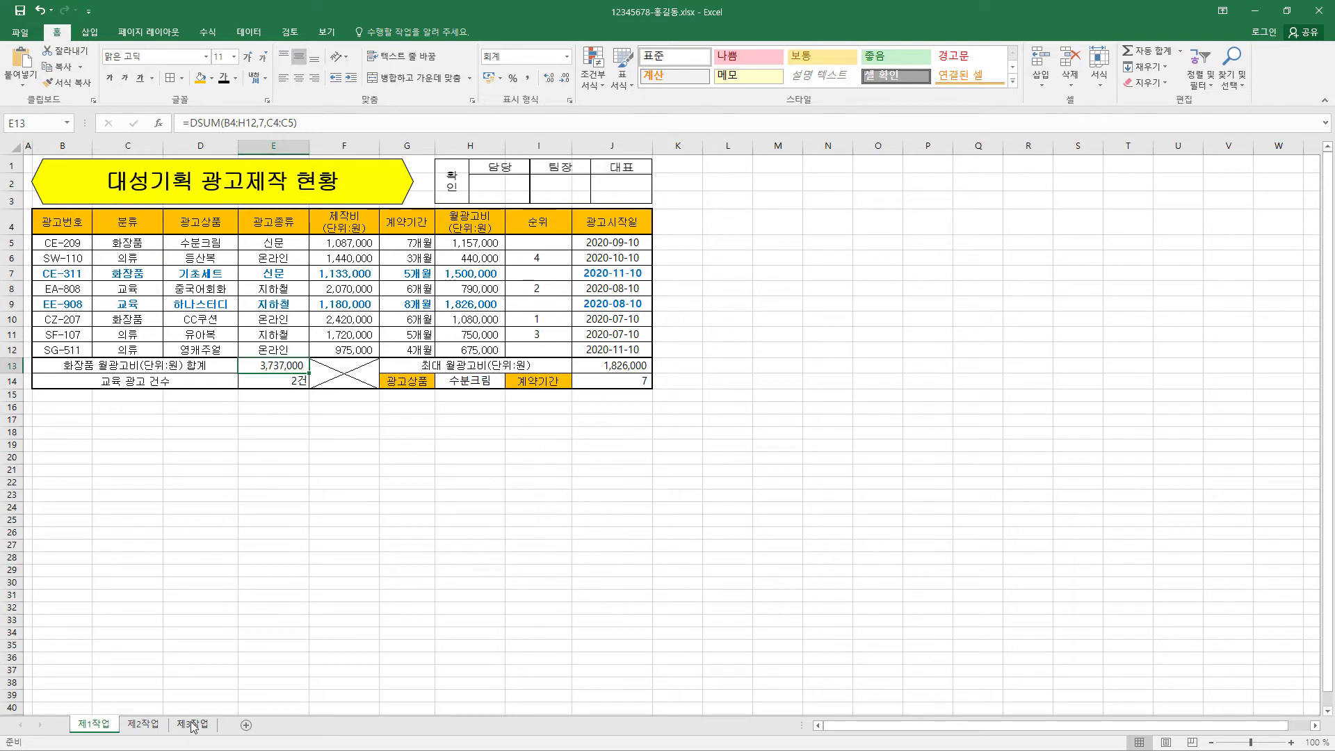
{"action": "left_click", "coordinate": [144, 724]}
{"action": "left_click", "coordinate": [266, 122]}
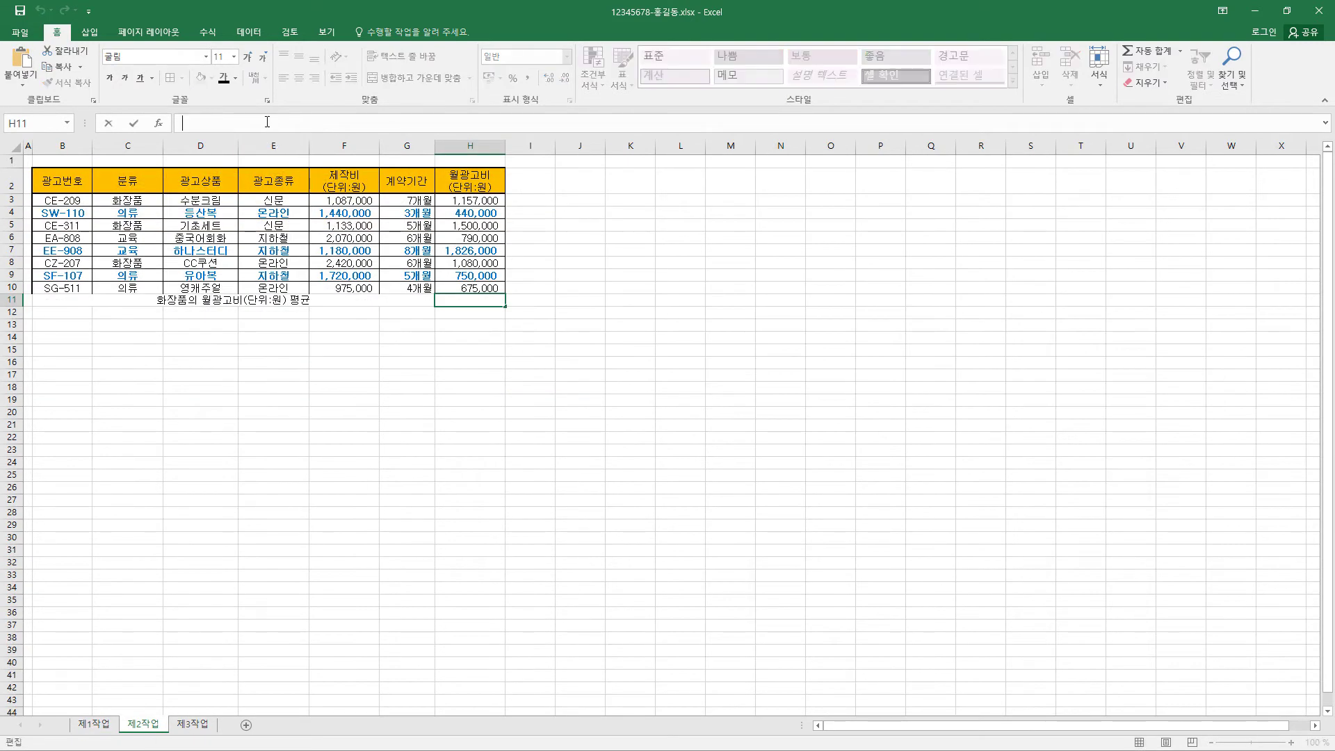
{"action": "key", "text": "ctrl+v"}
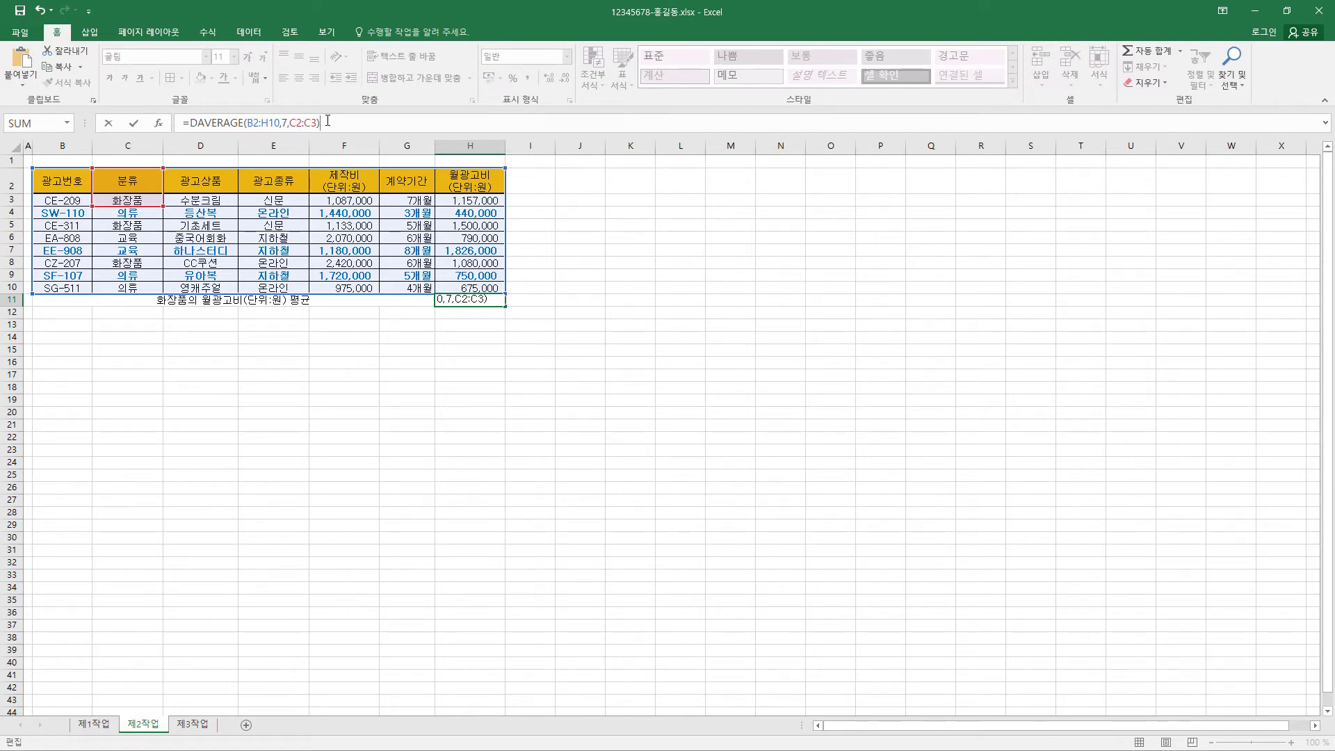
{"action": "left_click_drag", "start_coordinate": [247, 123], "coordinate": [281, 122]}
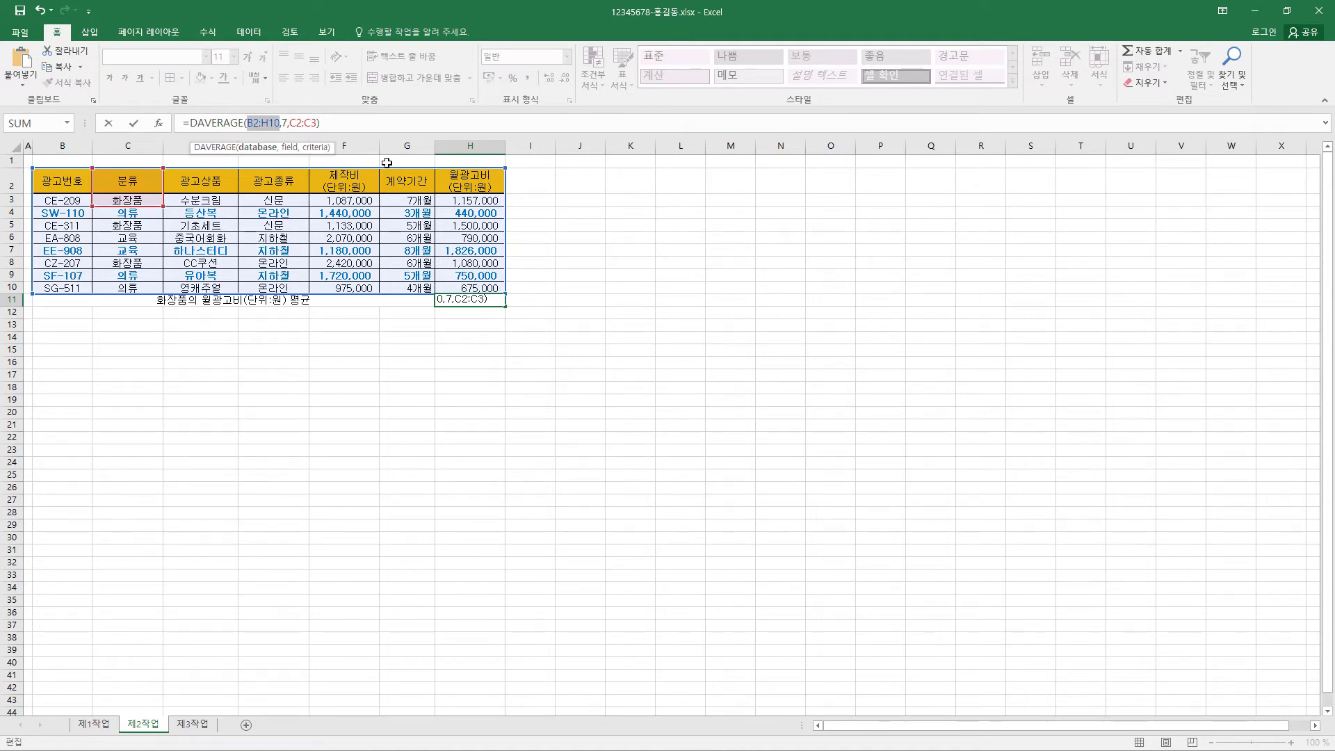
- Complete the average formula in H11 as =DAVERAGE(B2:H10,7,C2:C3)
{"action": "left_click", "coordinate": [286, 123]}
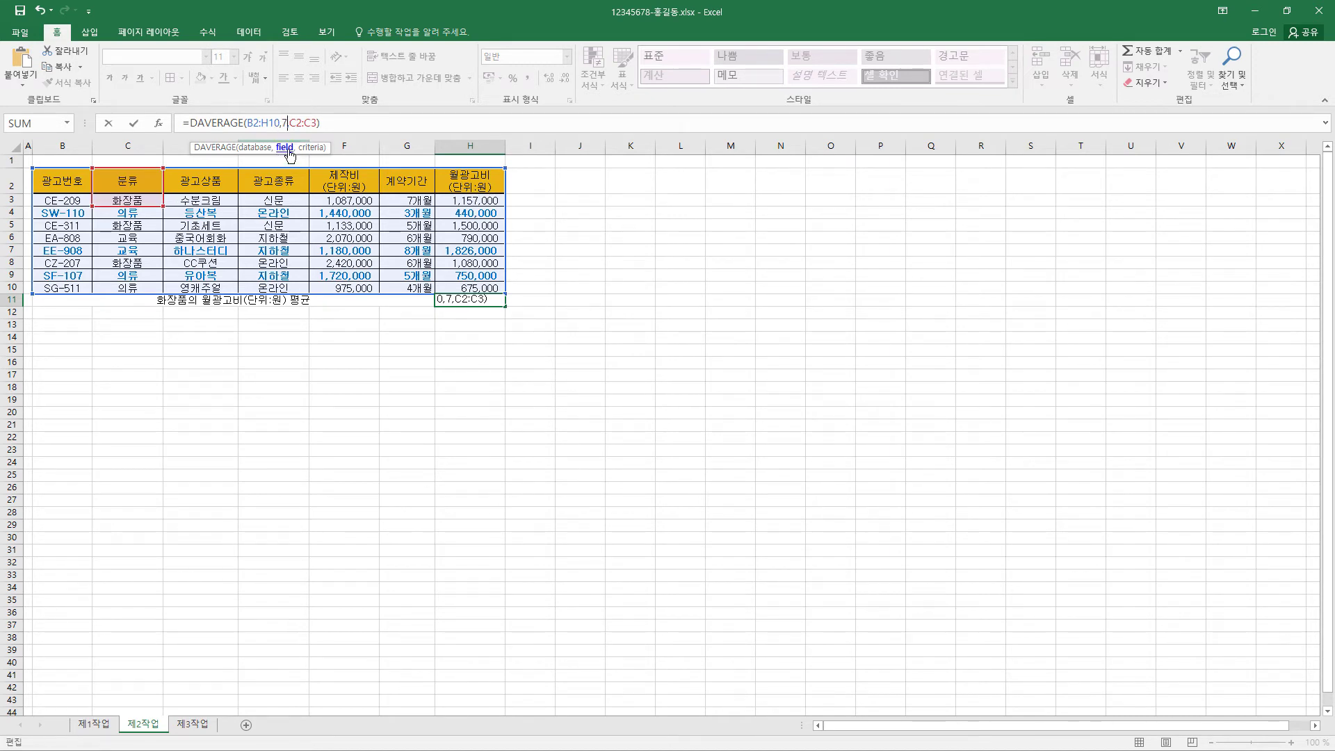
{"action": "type", "text": ","}
{"action": "key", "text": "ctrl+Return"}
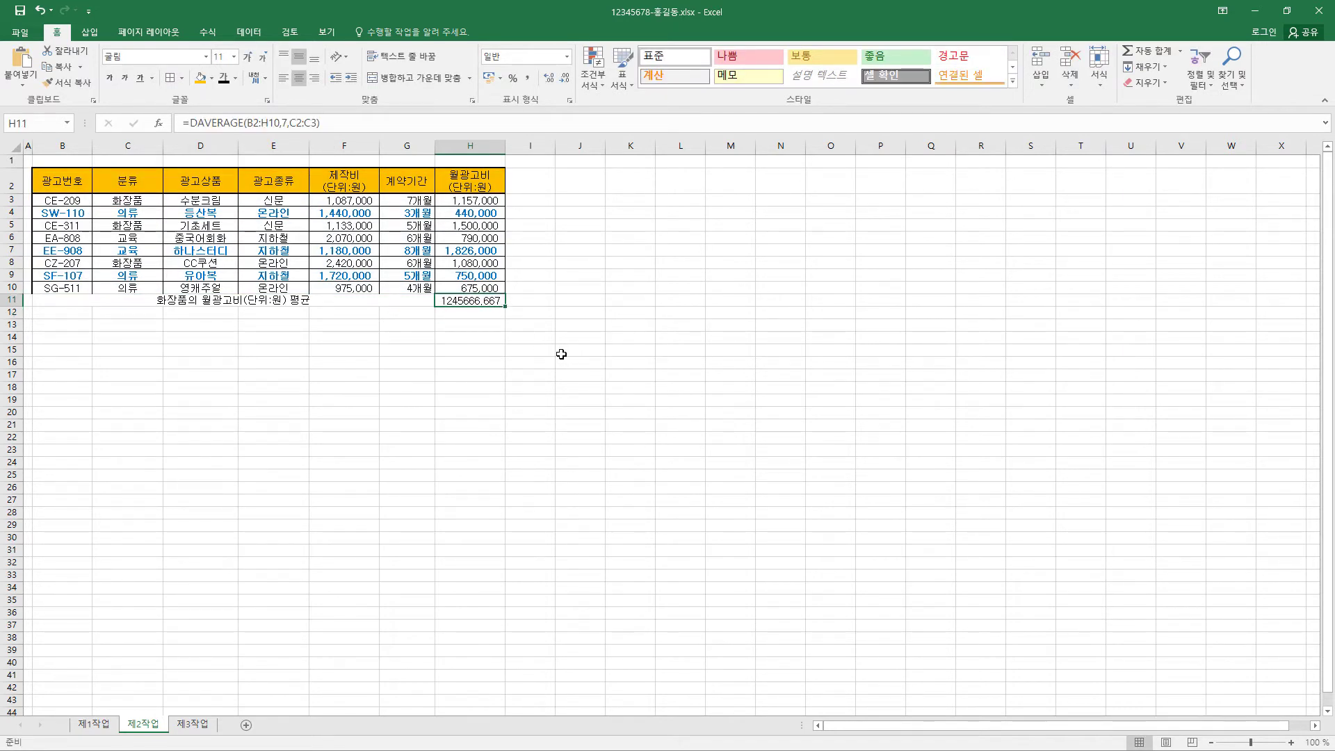
- Format the average in H11 as accounting (회계) with 0 decimal places and no currency symbol (없음)
{"action": "key", "text": "ctrl+1"}
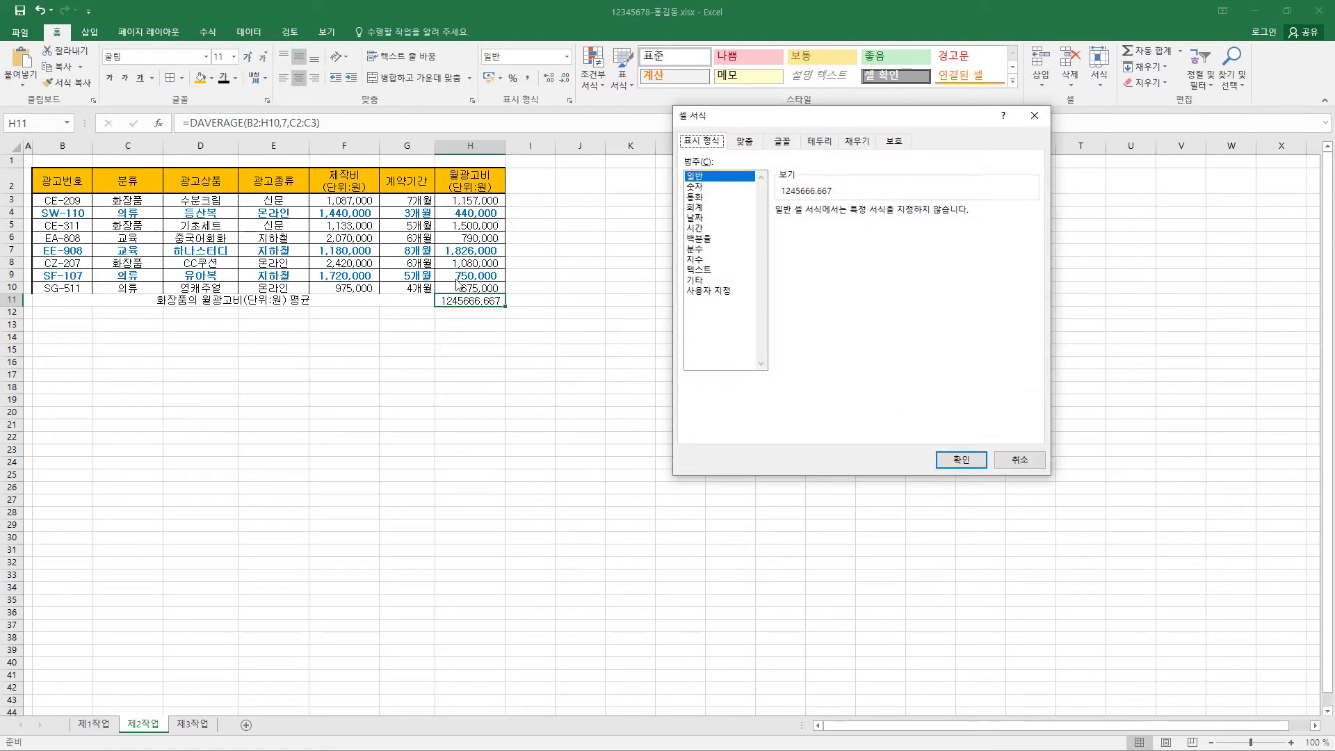
{"action": "left_click", "coordinate": [708, 208]}
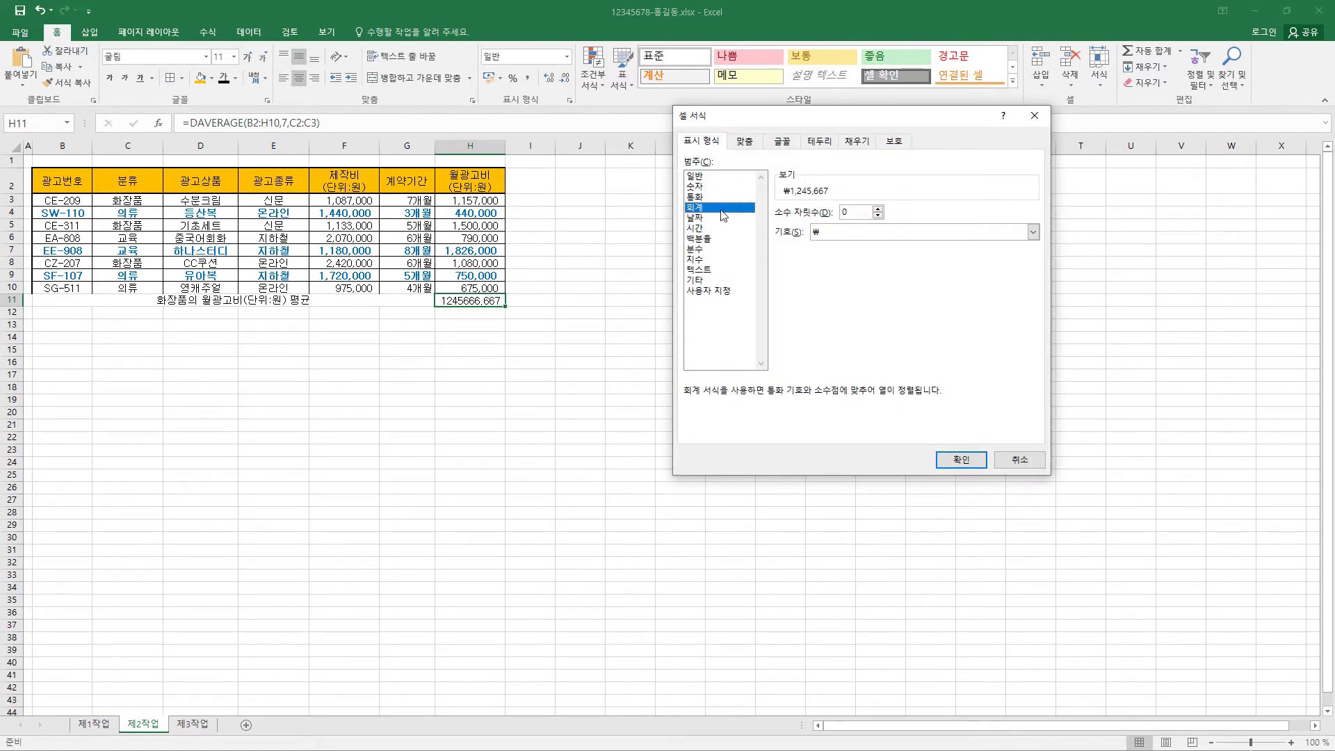
{"action": "left_click", "coordinate": [869, 232]}
{"action": "left_click", "coordinate": [867, 247]}
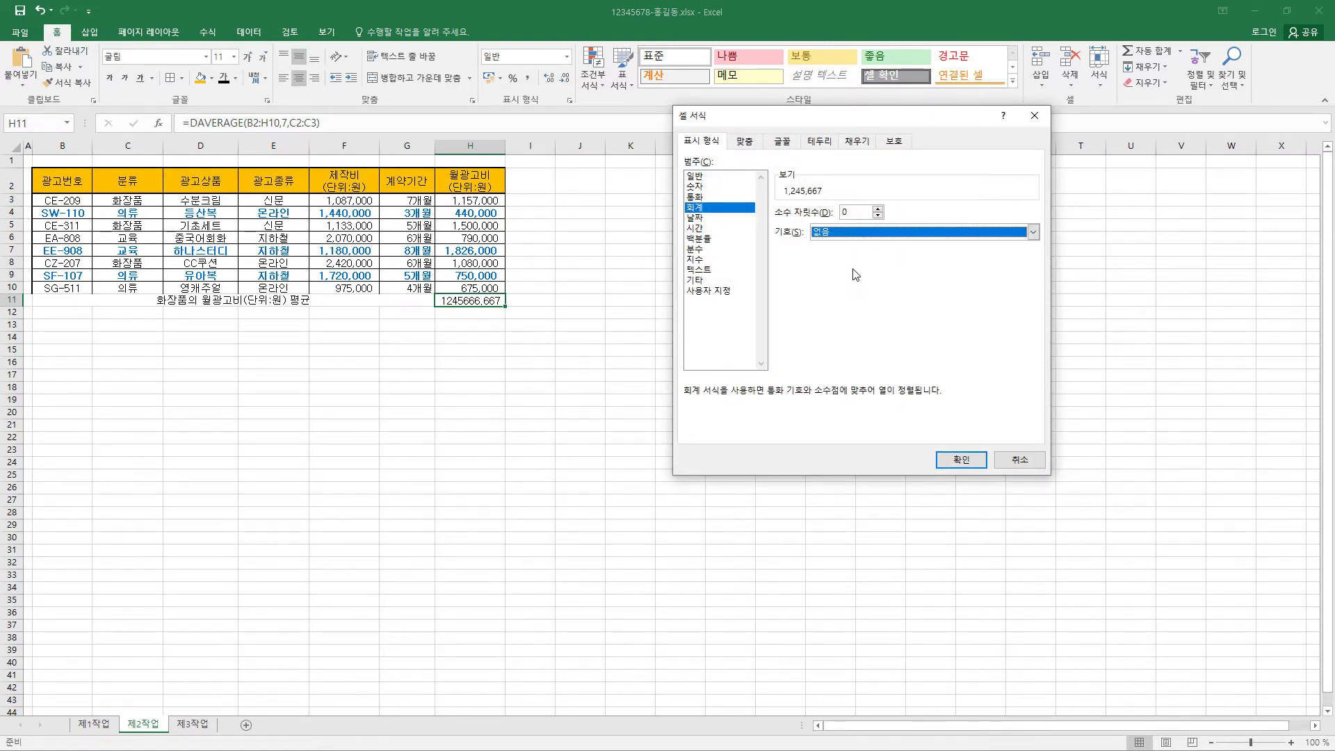
{"action": "left_click", "coordinate": [970, 462]}
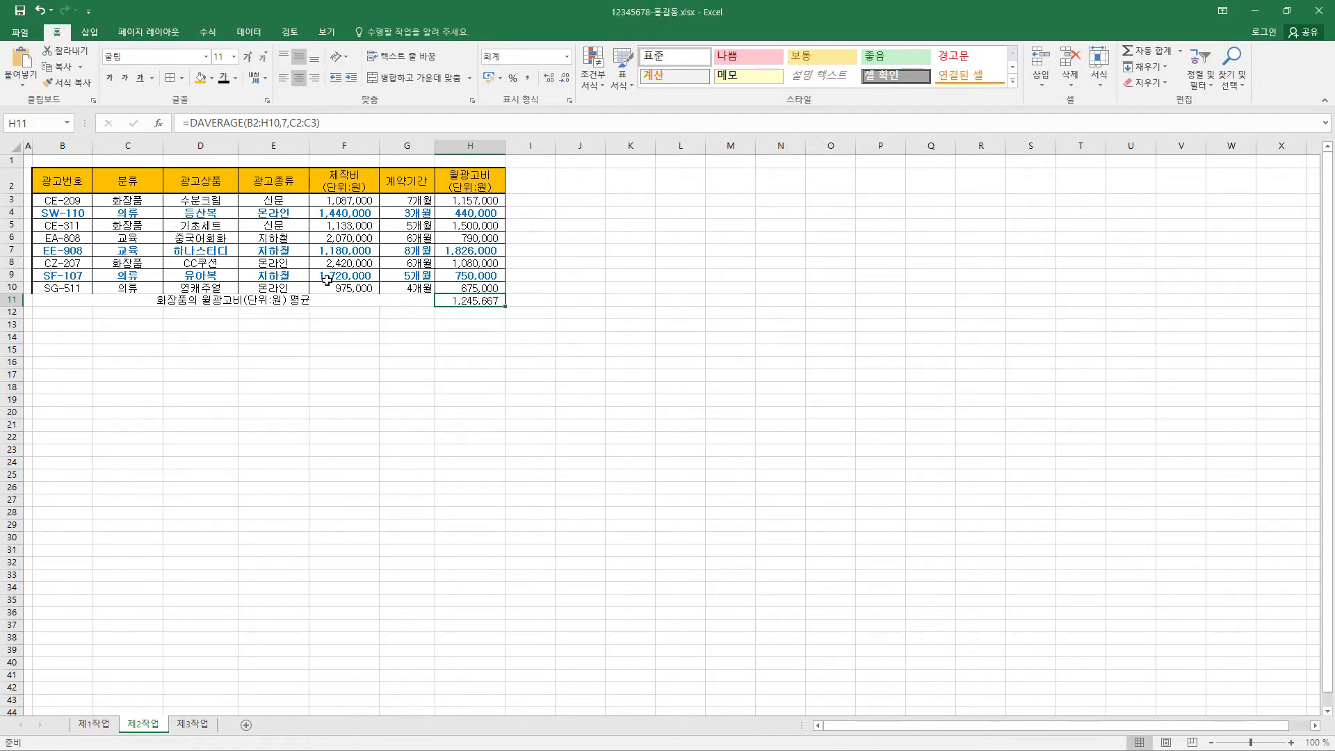
- Apply all borders to the average row B11:H11
{"action": "left_click", "coordinate": [192, 298]}
{"action": "left_click_drag", "start_coordinate": [192, 299], "coordinate": [480, 301]}
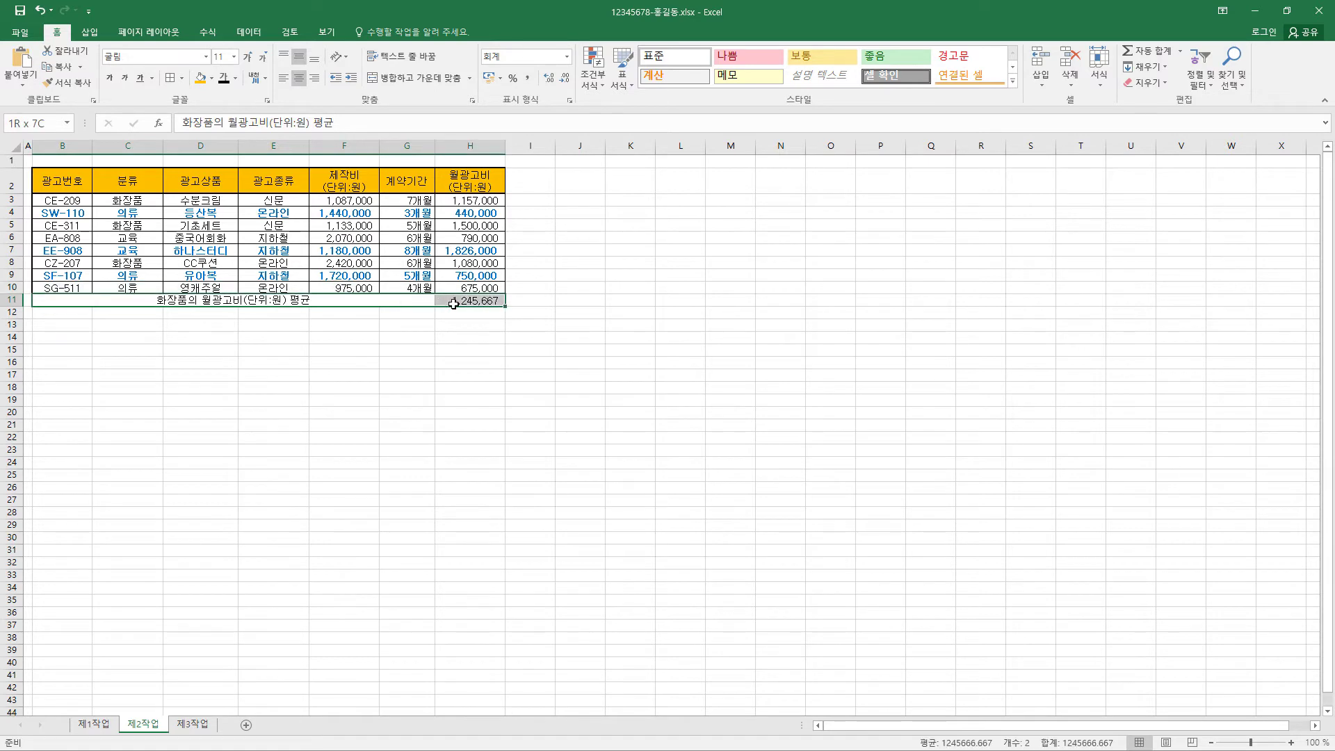
{"action": "left_click", "coordinate": [181, 78]}
{"action": "left_click", "coordinate": [190, 202]}
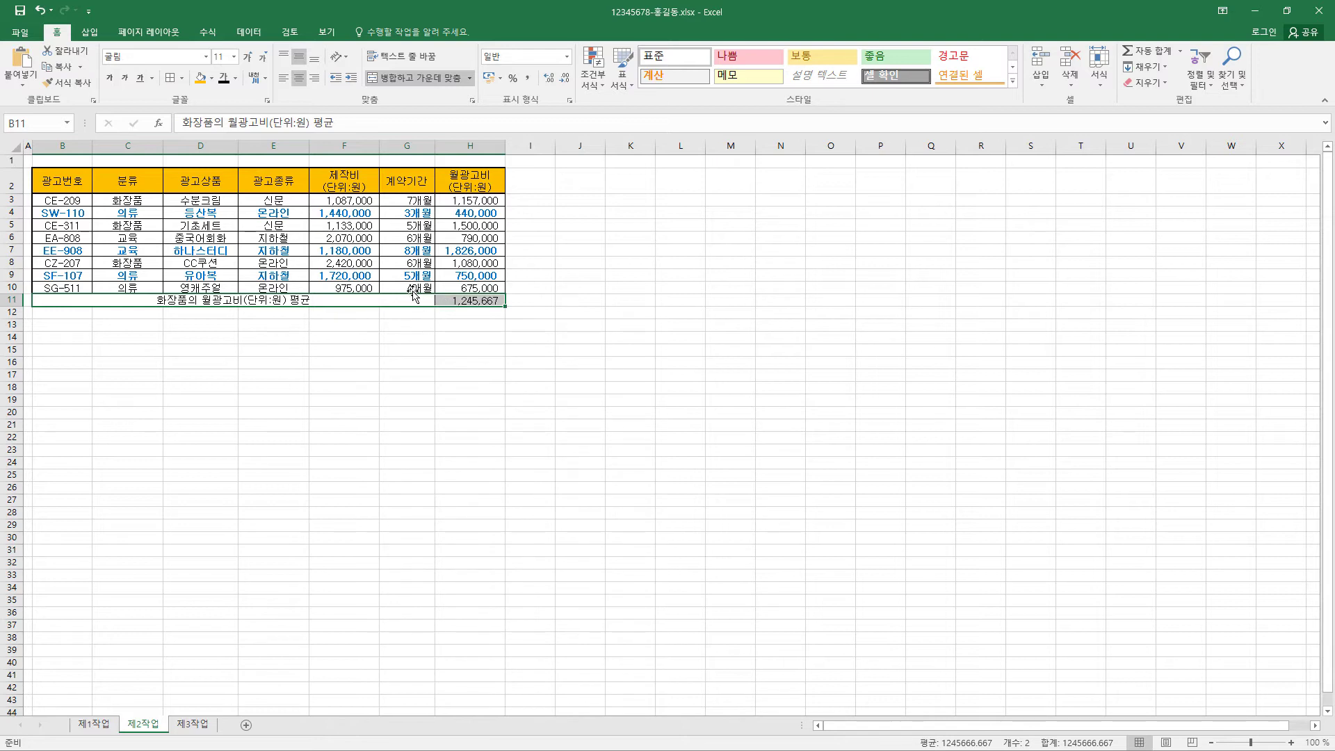
{"action": "left_click", "coordinate": [493, 300]}
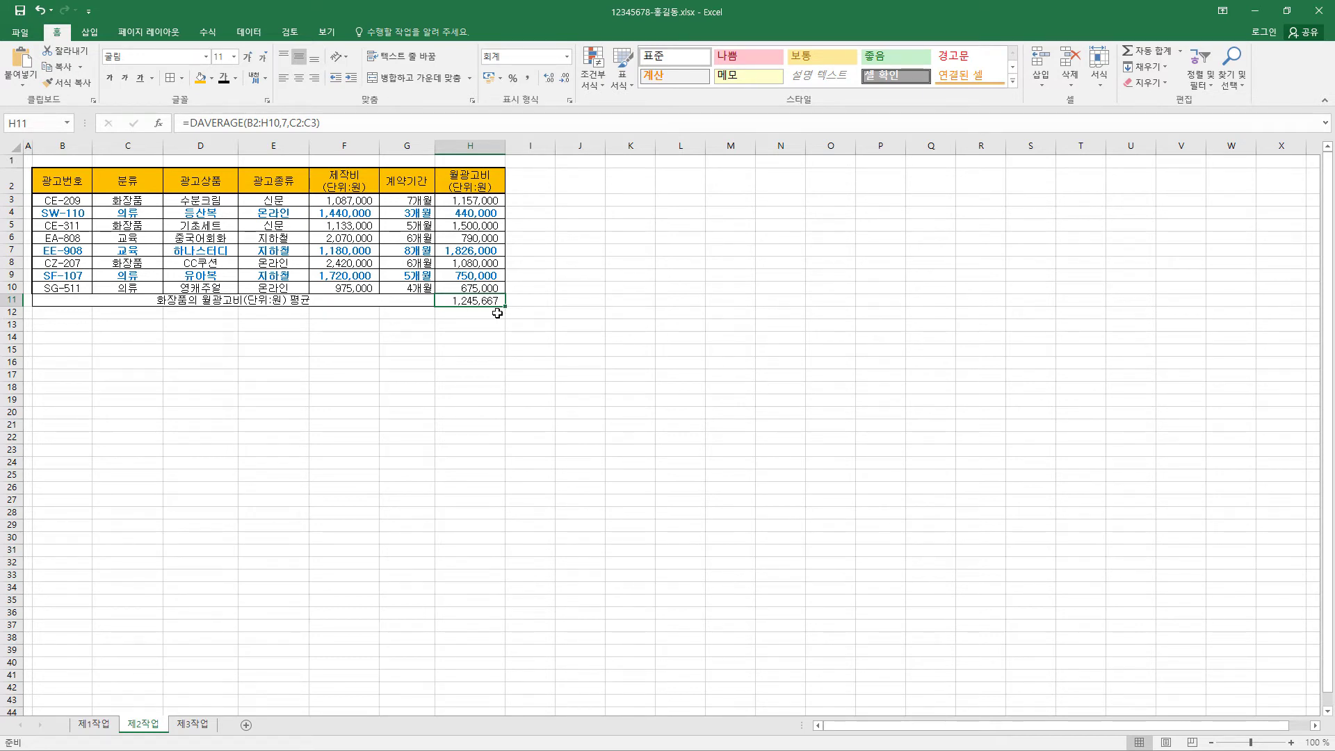
{"action": "left_click", "coordinate": [302, 300]}
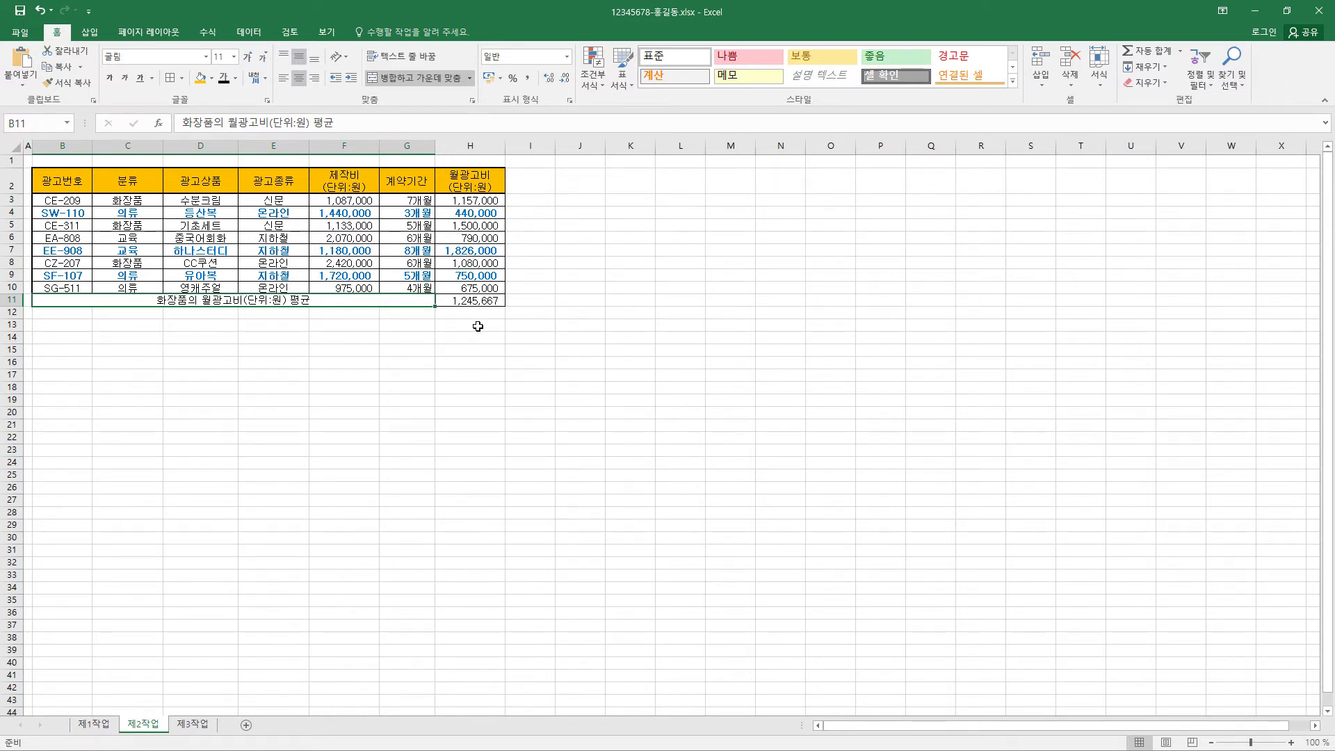
- Run Goal Seek to bring formula cell H11 to 1250000 by changing H3, and accept the solution
{"action": "left_click", "coordinate": [474, 304]}
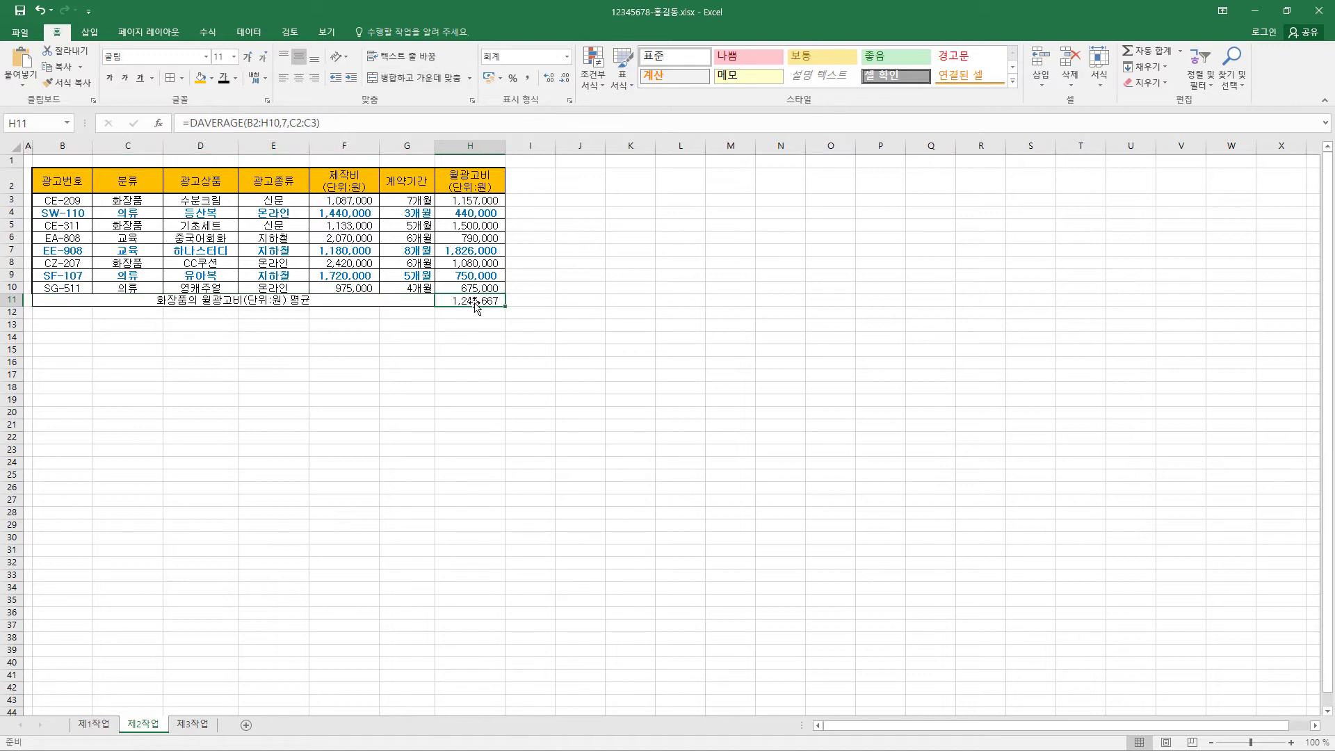
{"action": "left_click", "coordinate": [242, 35]}
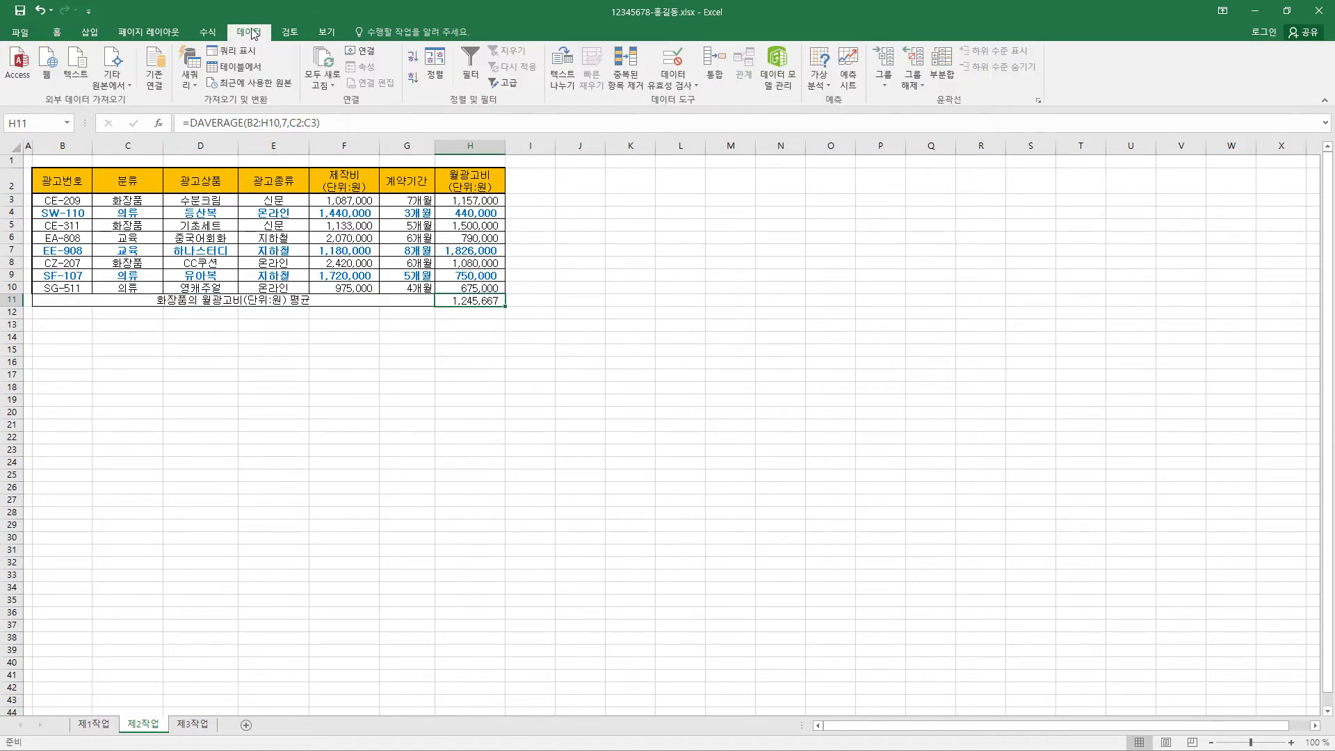
{"action": "left_click", "coordinate": [829, 90]}
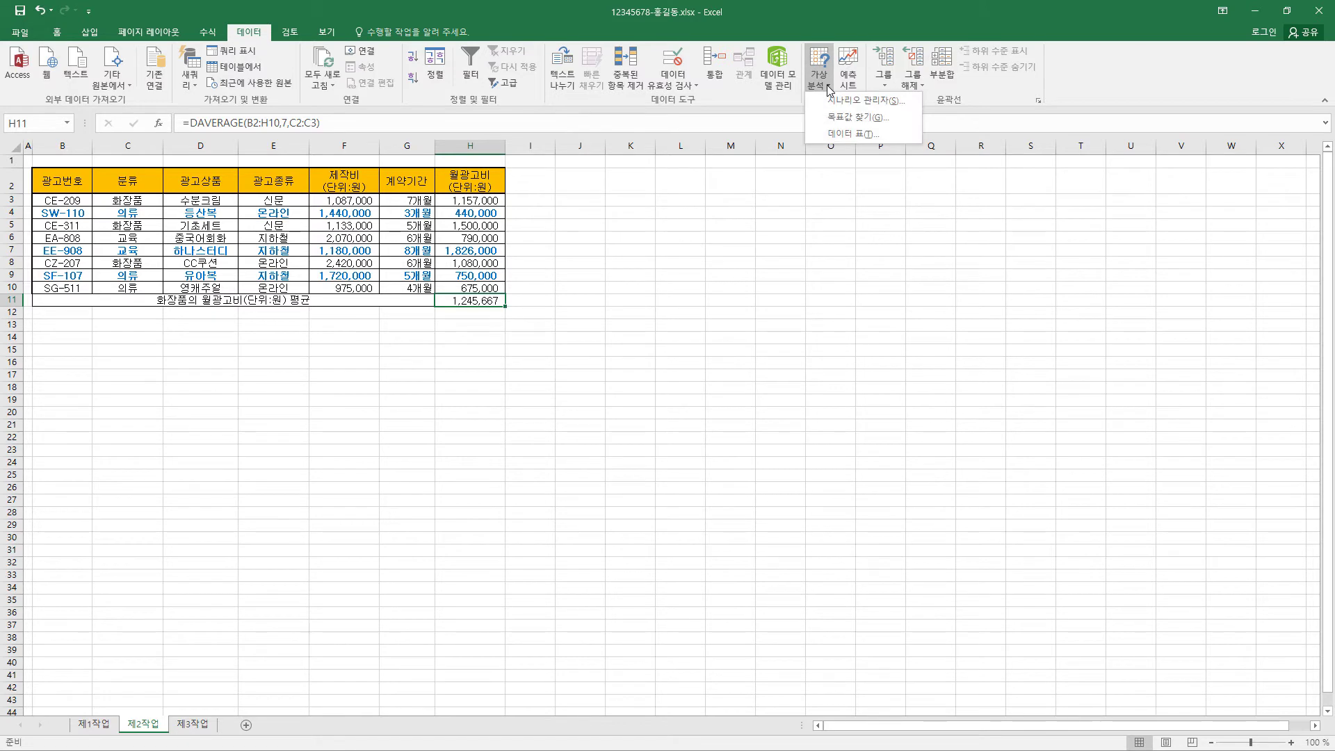
{"action": "left_click", "coordinate": [849, 115]}
{"action": "left_click_drag", "start_coordinate": [834, 243], "coordinate": [571, 194]}
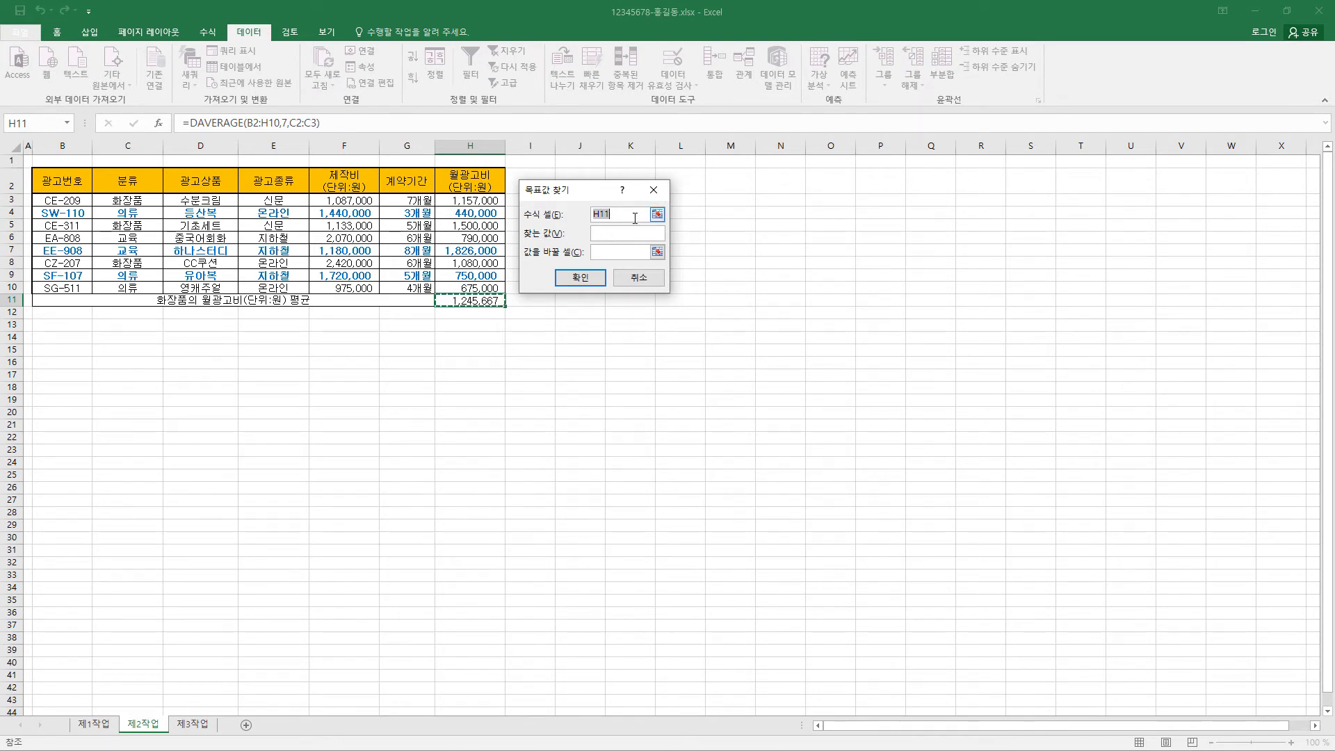
{"action": "left_click", "coordinate": [607, 232]}
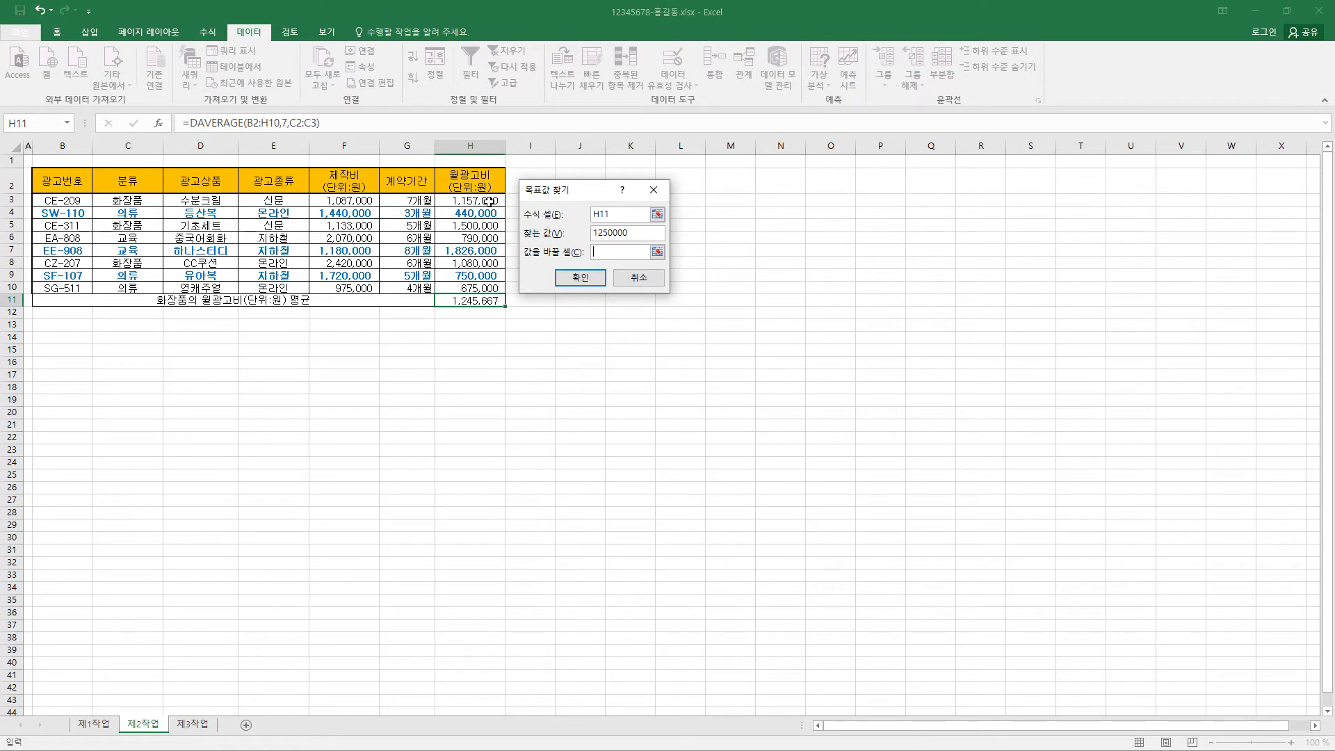
{"action": "left_click", "coordinate": [489, 201]}
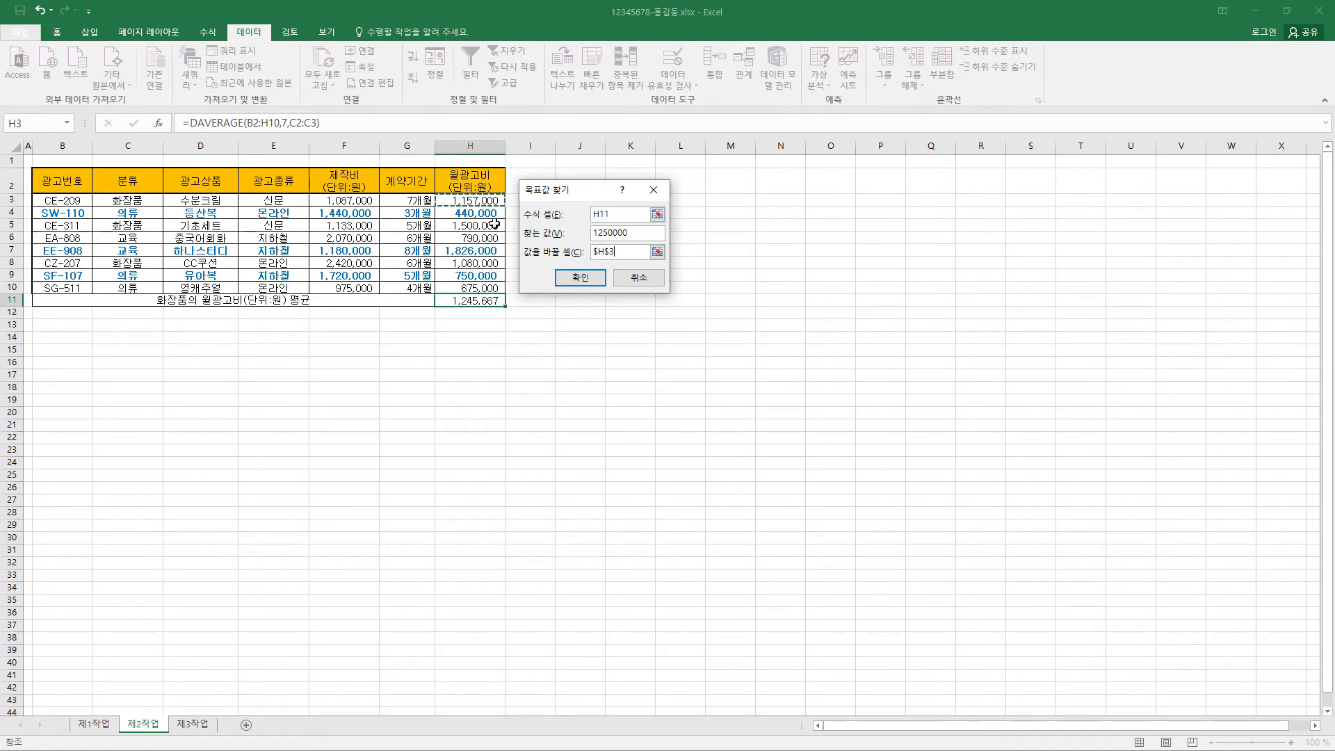
{"action": "left_click", "coordinate": [588, 284]}
{"action": "left_click", "coordinate": [595, 285]}
{"action": "left_click_drag", "start_coordinate": [568, 188], "coordinate": [607, 197]}
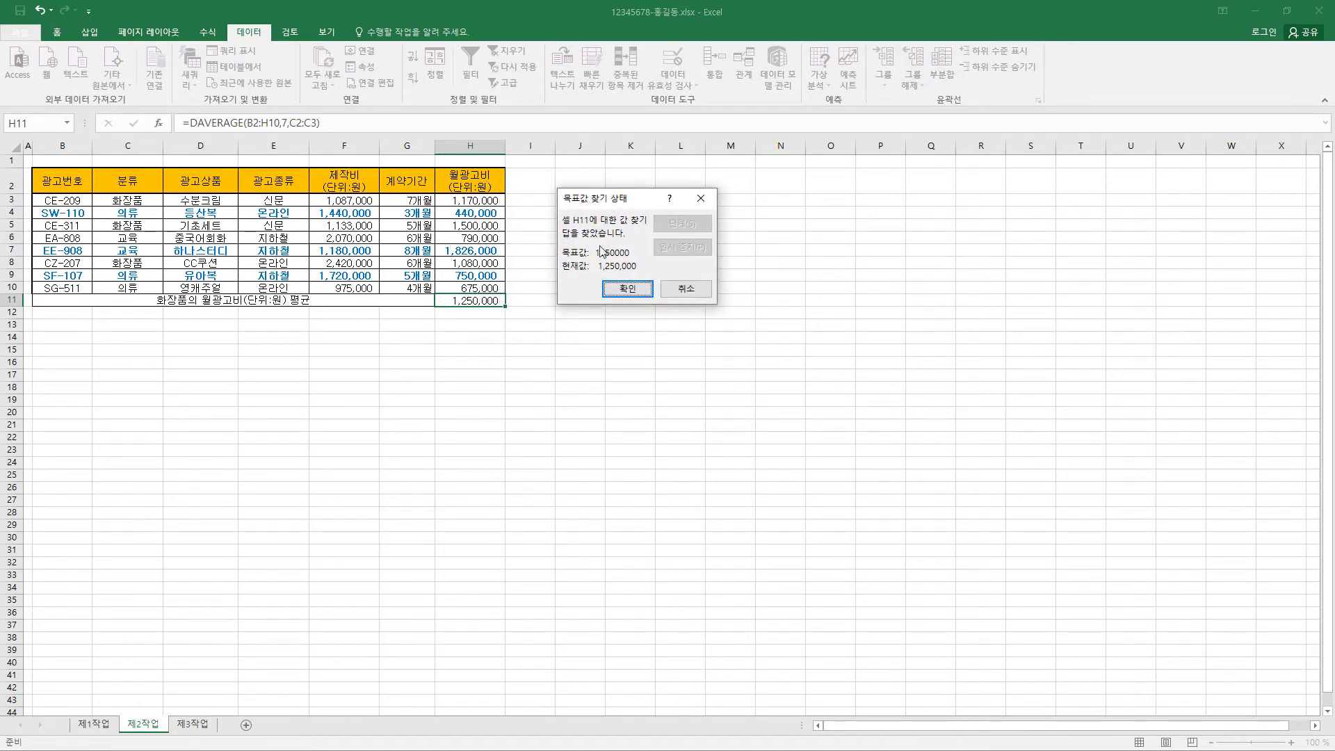
{"action": "left_click", "coordinate": [628, 289]}
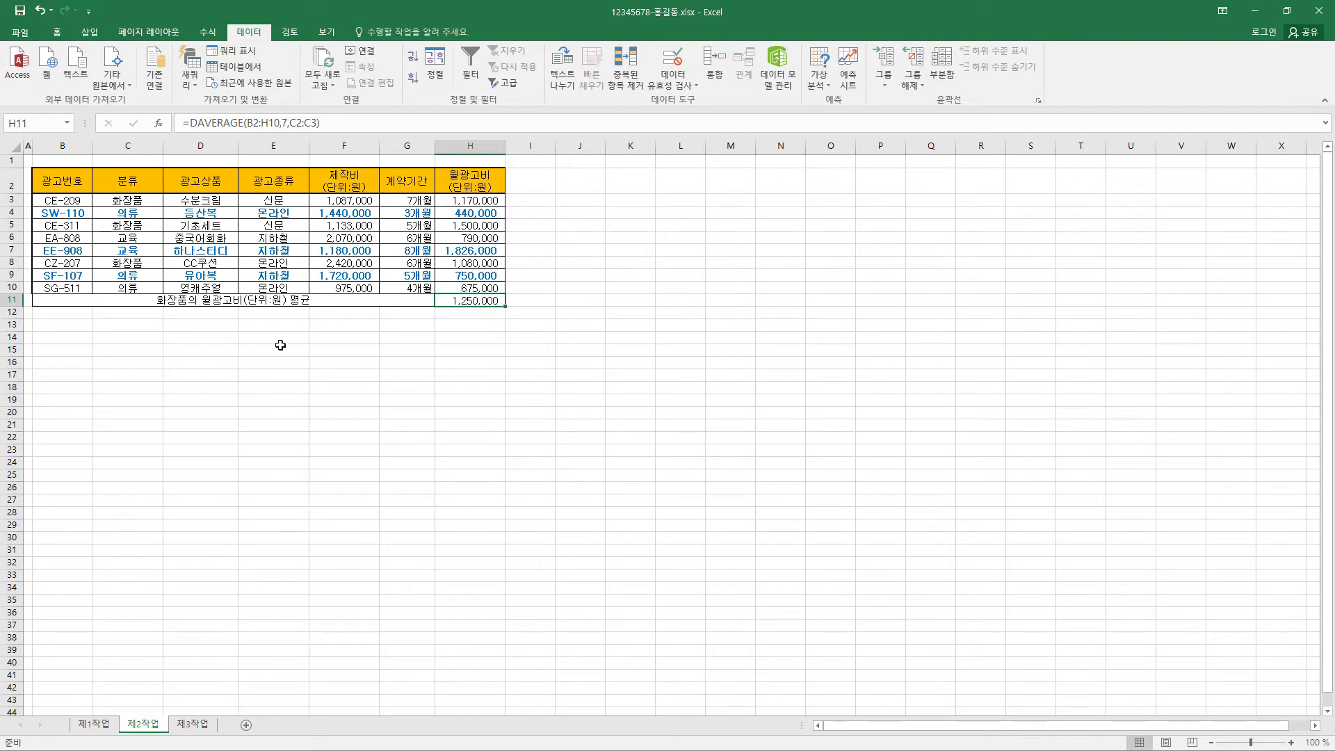
- Copy the 분류 header from C2 to B14 and enter the criterion 의류 below it in B15
{"action": "left_click", "coordinate": [143, 181]}
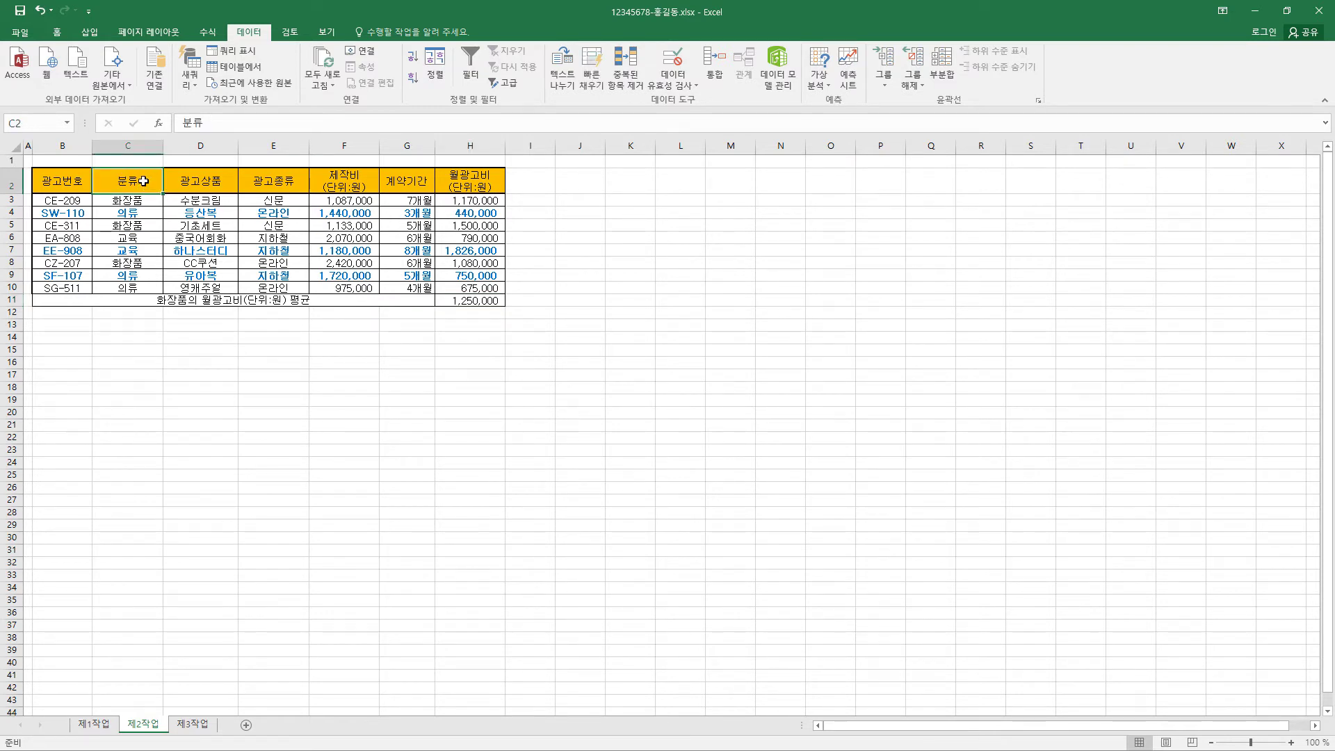
{"action": "key", "text": "ctrl+c"}
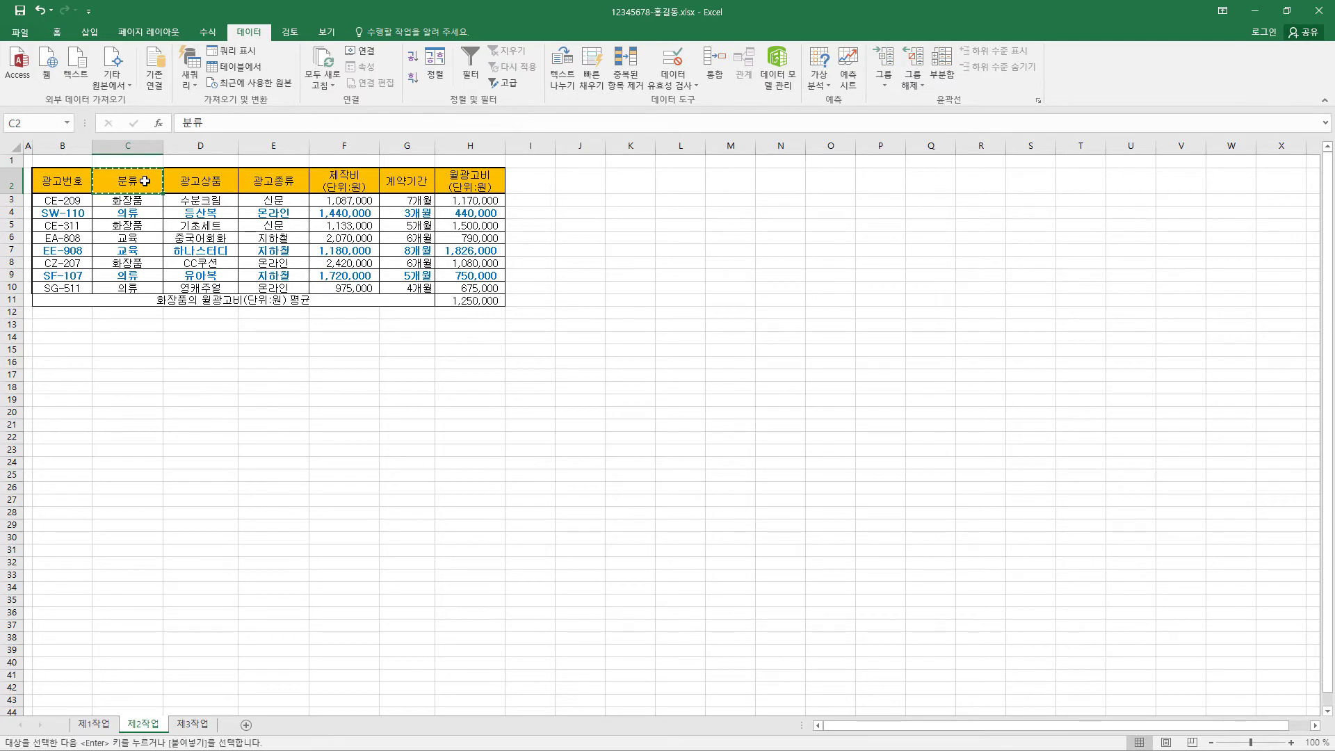
{"action": "left_click", "coordinate": [62, 338]}
{"action": "key", "text": "ctrl+v"}
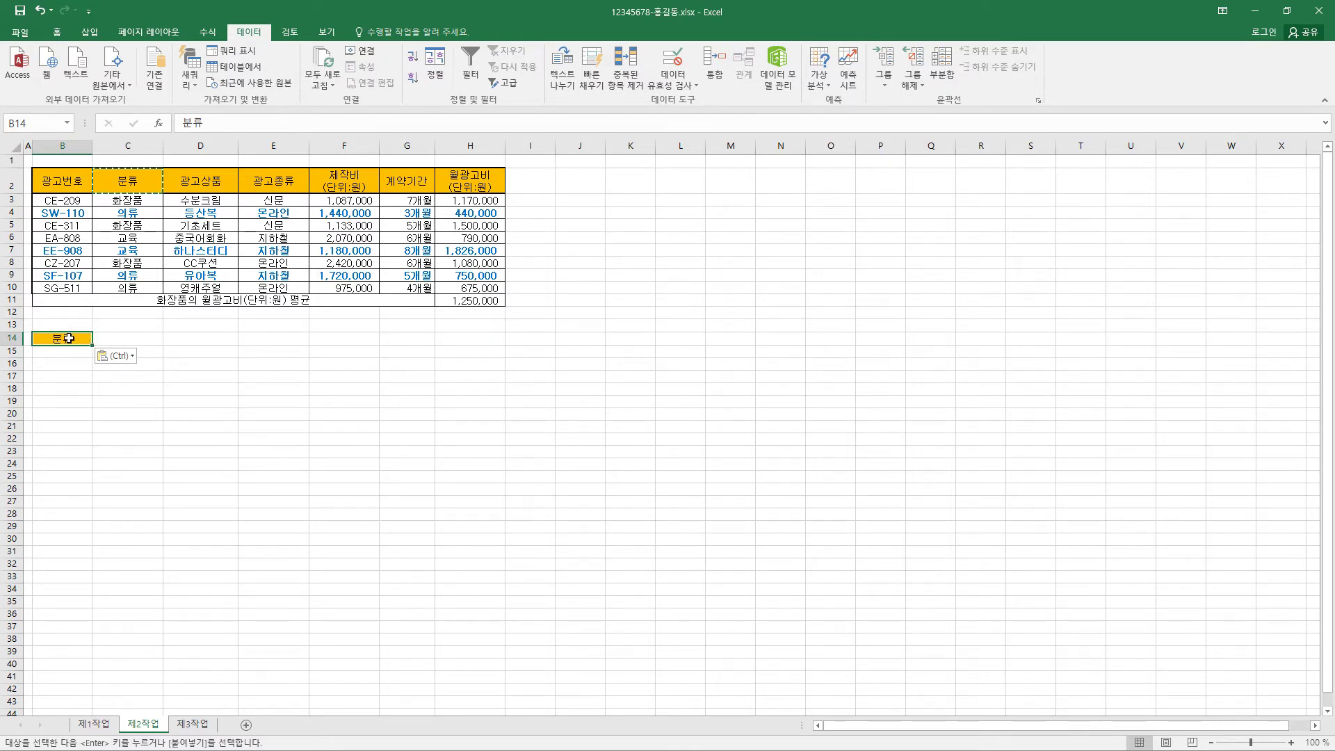
{"action": "left_click", "coordinate": [69, 355]}
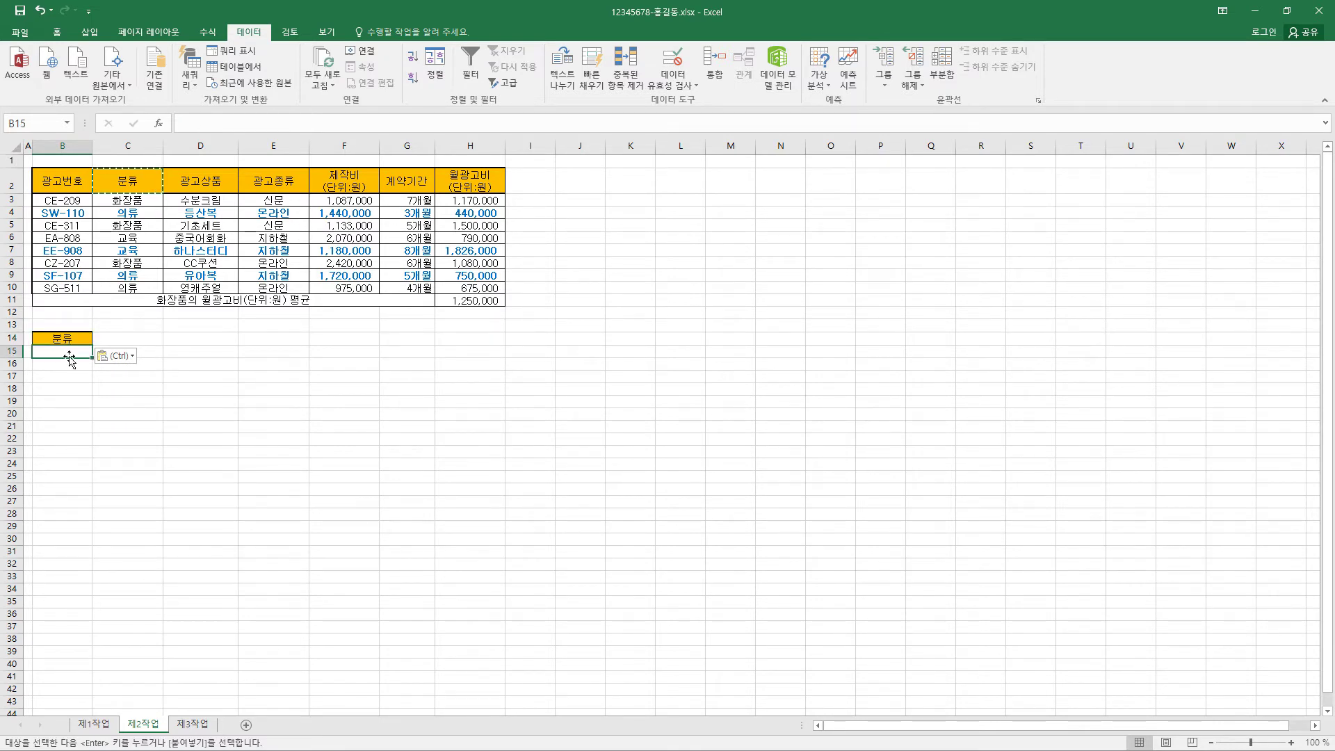
{"action": "type", "text": "의류"}
{"action": "key", "text": "Return"}
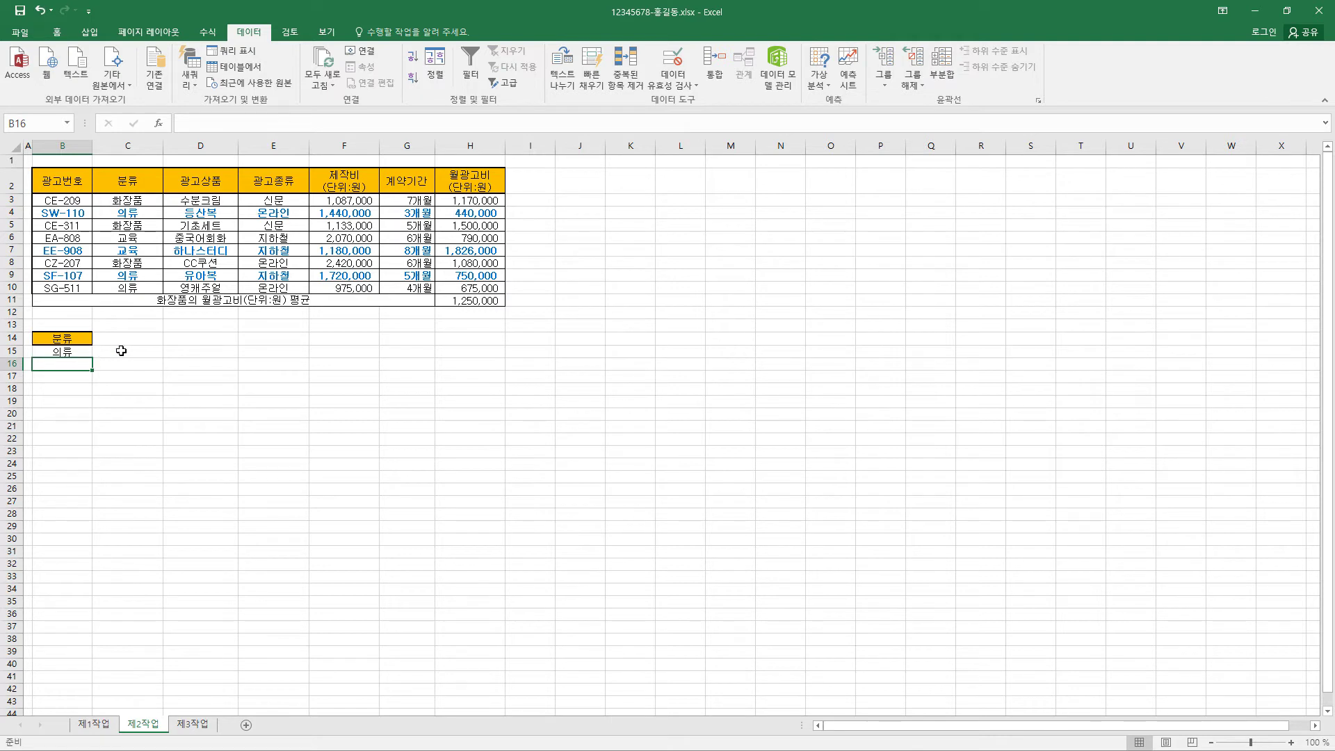
- Copy the 제작비(단위:원) header from F2 to C14 and enter the criterion <=1500000 in C15
{"action": "left_click", "coordinate": [121, 351]}
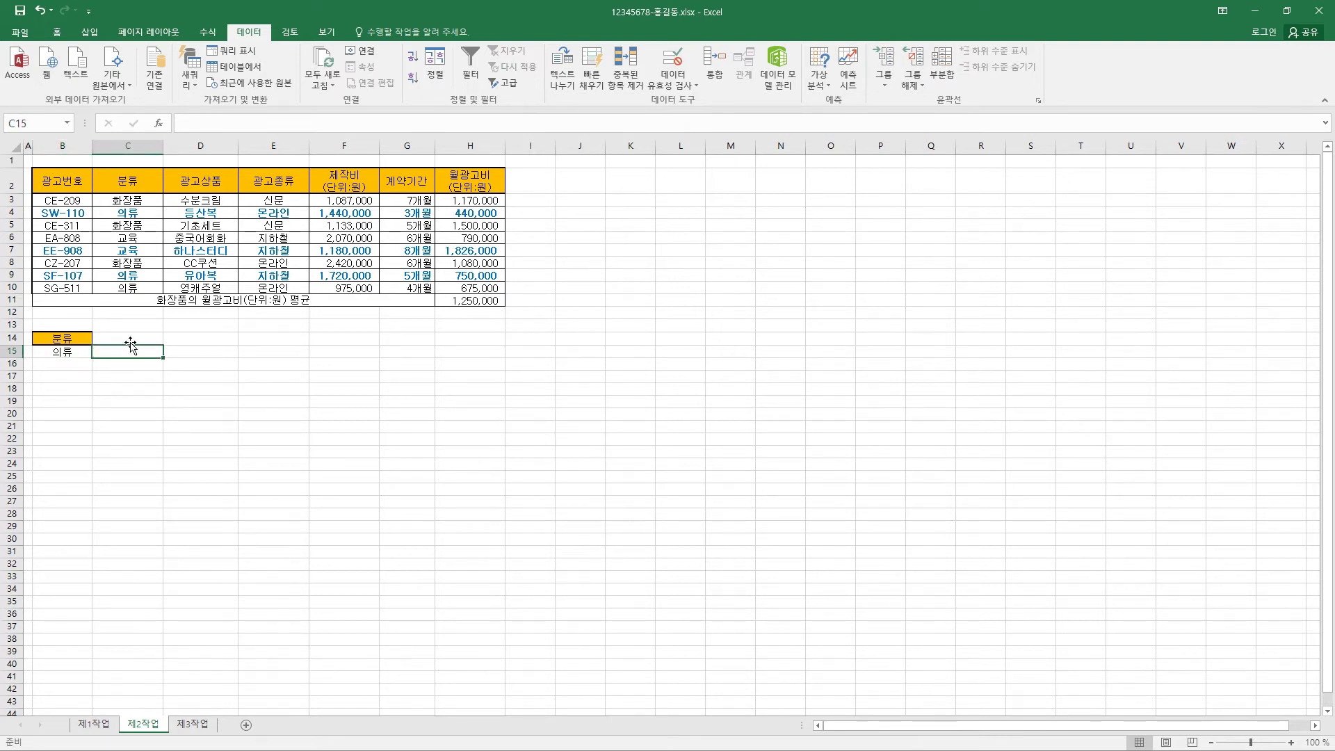
{"action": "left_click", "coordinate": [130, 338]}
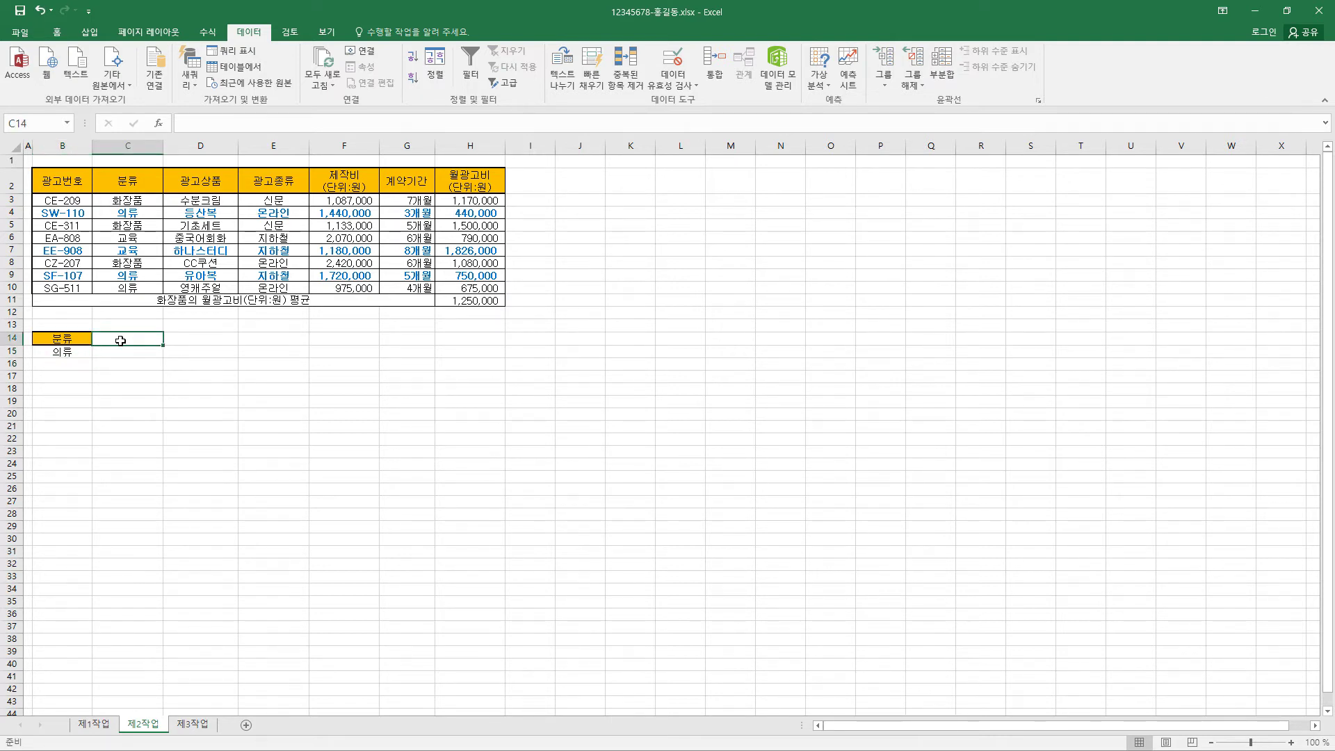
{"action": "left_click", "coordinate": [348, 186]}
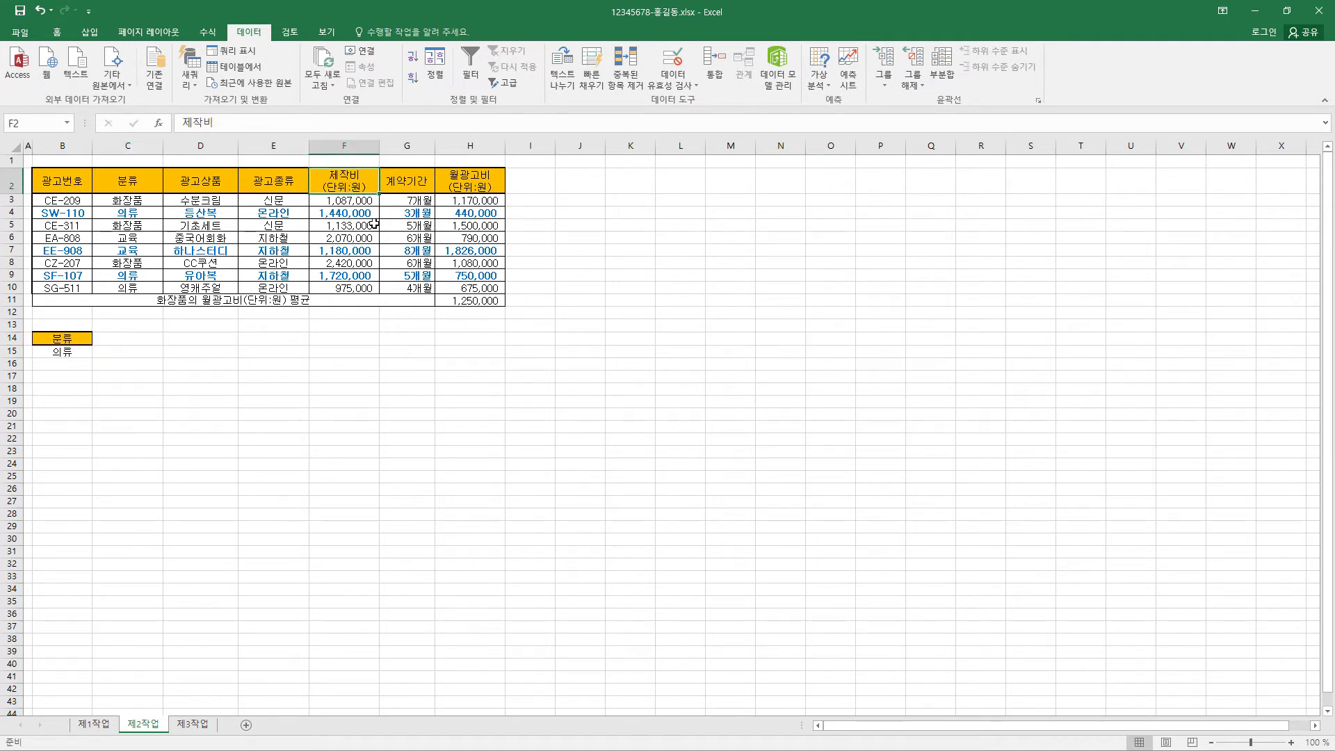
{"action": "key", "text": "ctrl+c"}
{"action": "left_click", "coordinate": [131, 341]}
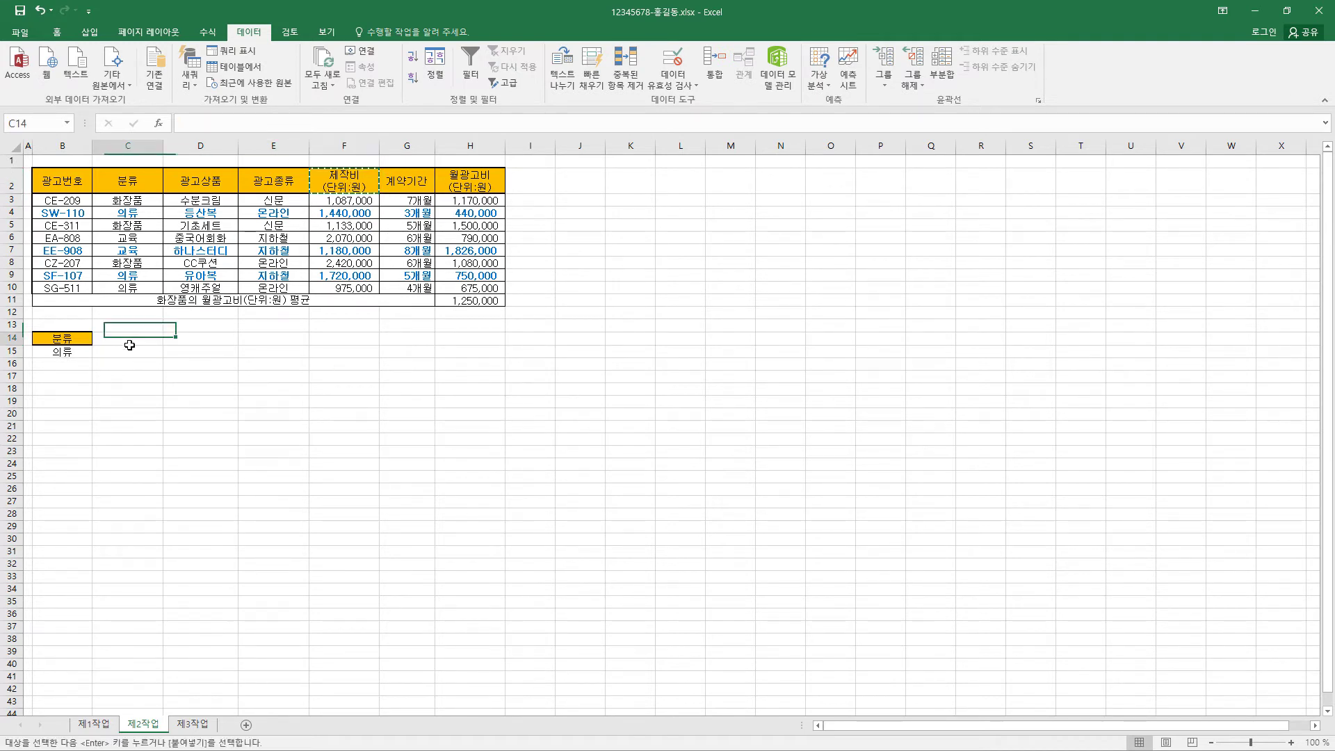
{"action": "key", "text": "ctrl+v"}
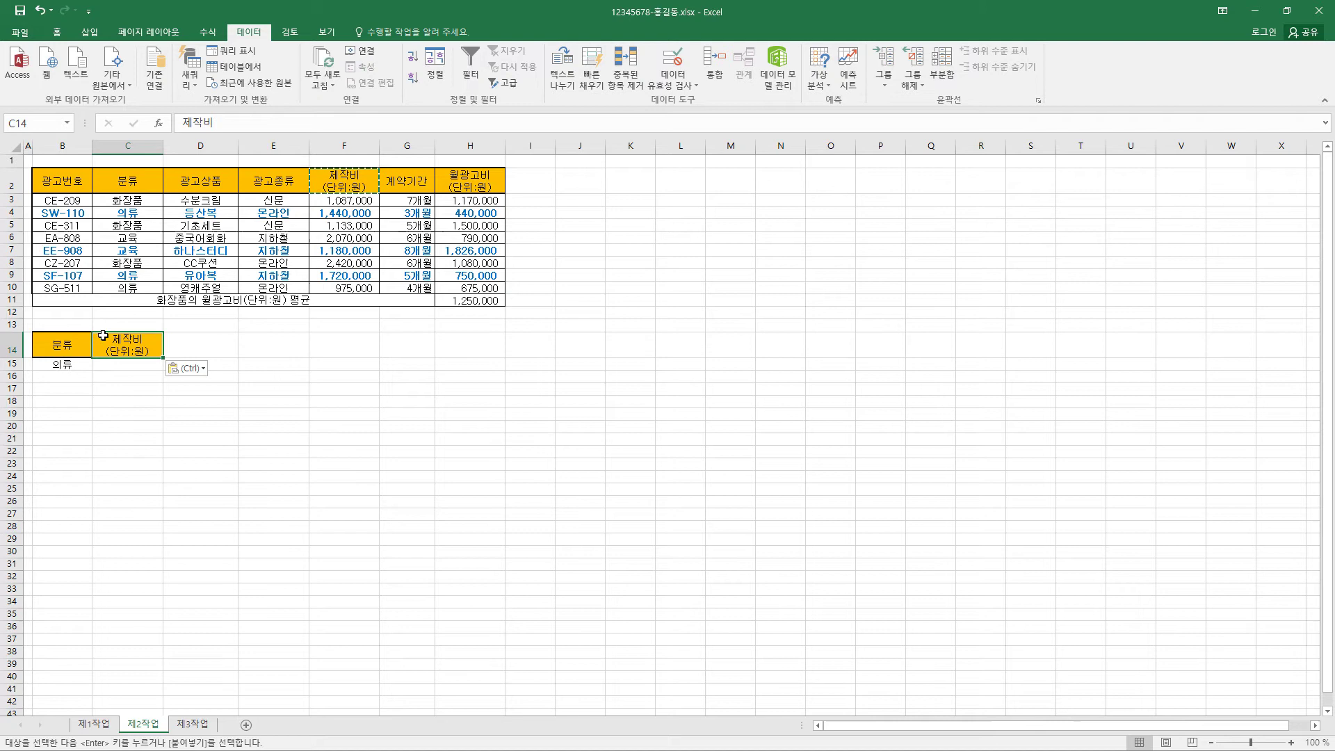
{"action": "left_click", "coordinate": [137, 365]}
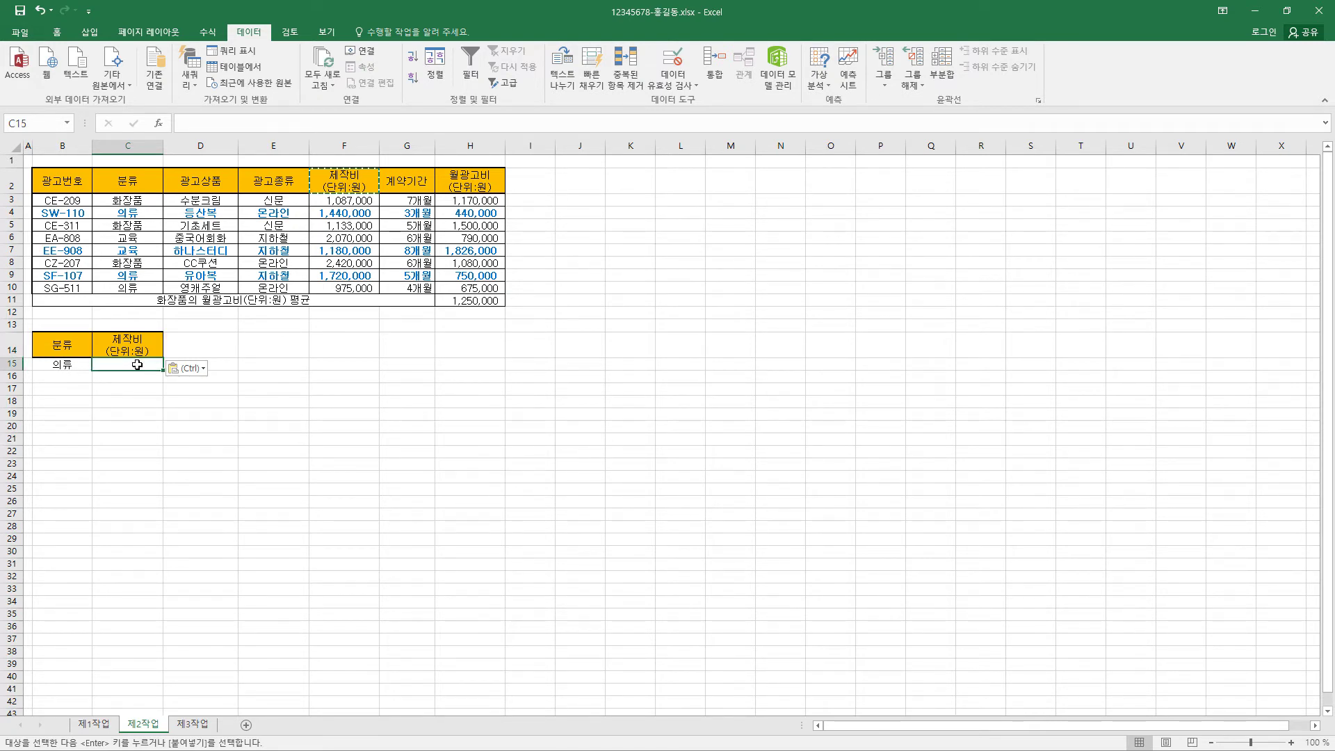
{"action": "type", "text": "<=1500000"}
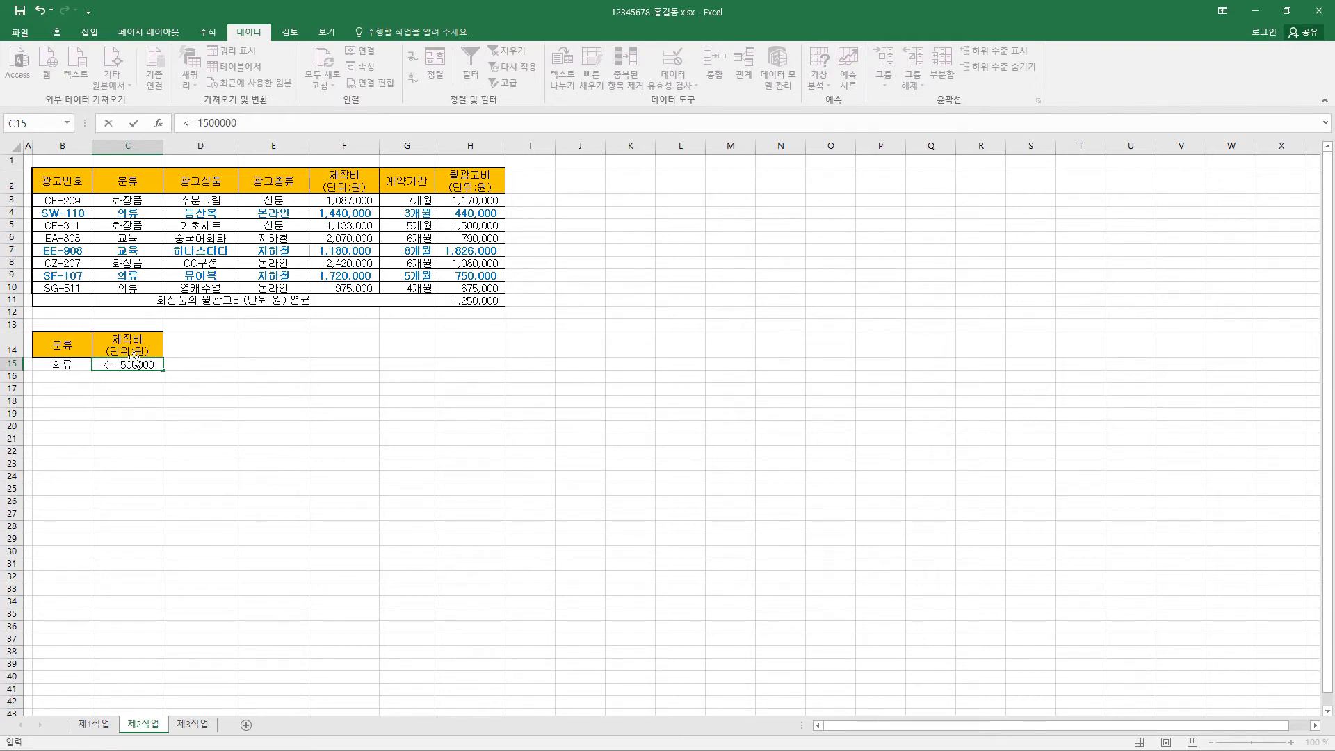
{"action": "key", "text": "Return"}
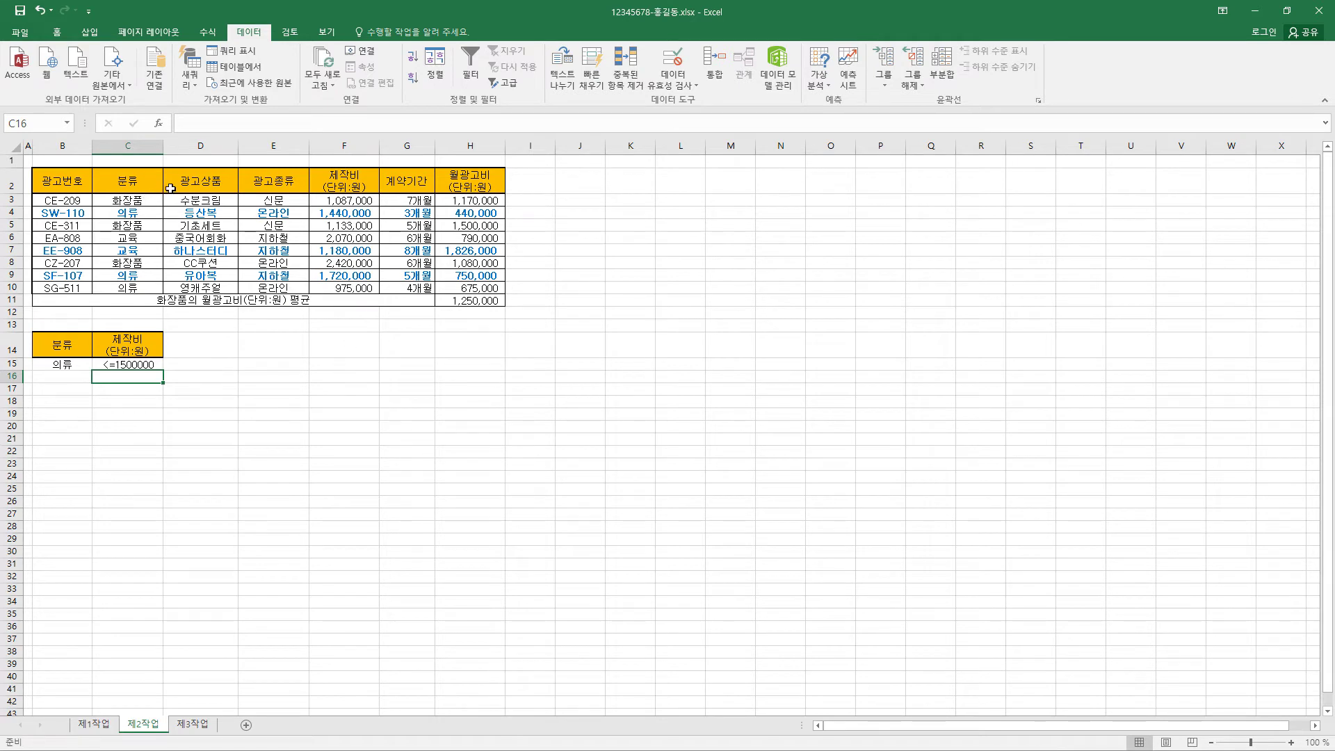
- Copy the headers 광고상품, 제작비(단위:원), 계약기간 and 월광고비(단위:원) from row 2 to B18:E18
{"action": "left_click", "coordinate": [207, 181]}
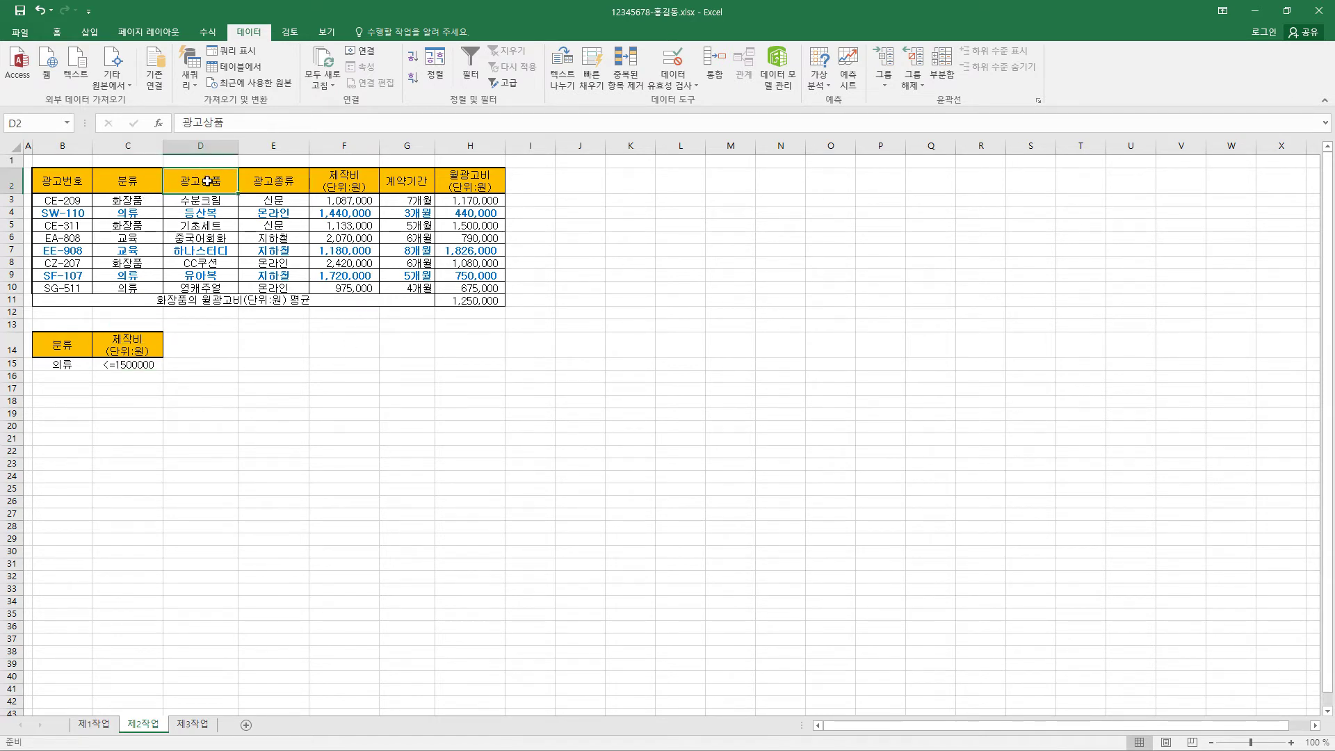
{"action": "left_click", "coordinate": [353, 178], "text": "ctrl"}
{"action": "left_click", "coordinate": [412, 184], "text": "ctrl"}
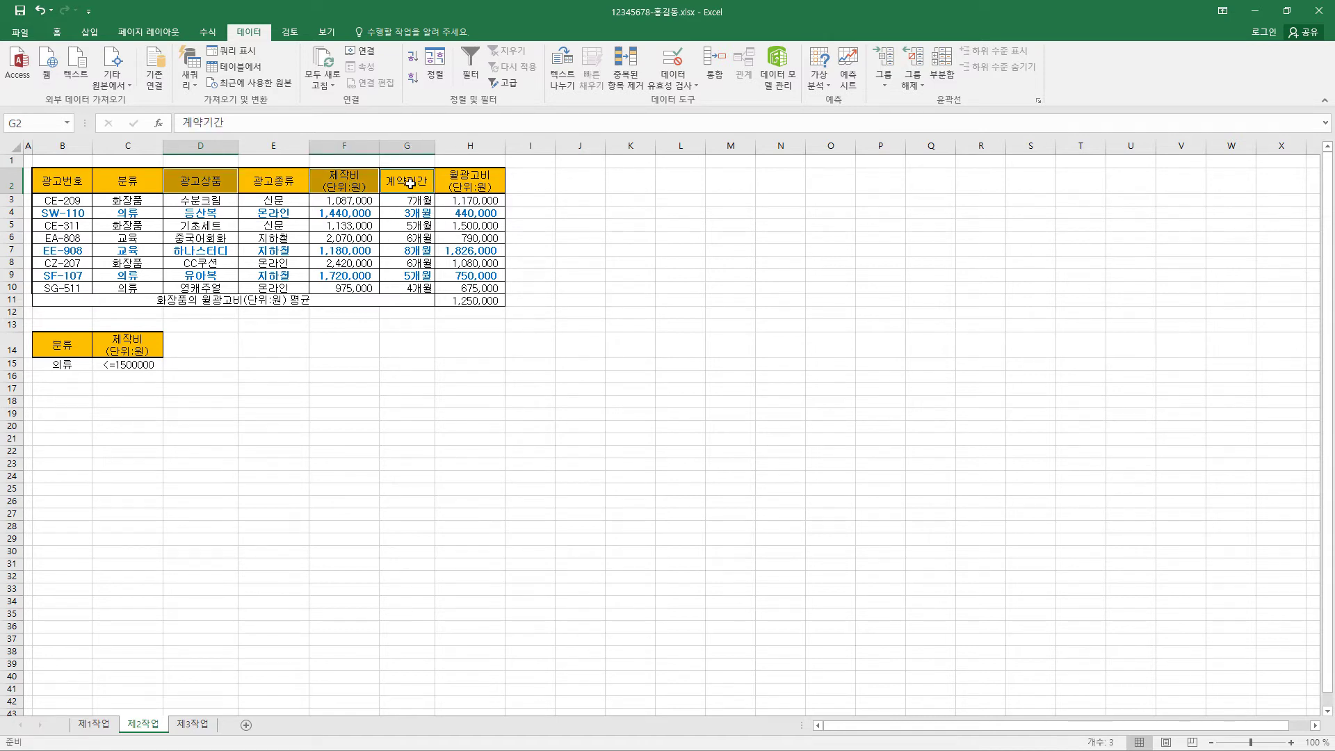
{"action": "left_click", "coordinate": [479, 182], "text": "ctrl"}
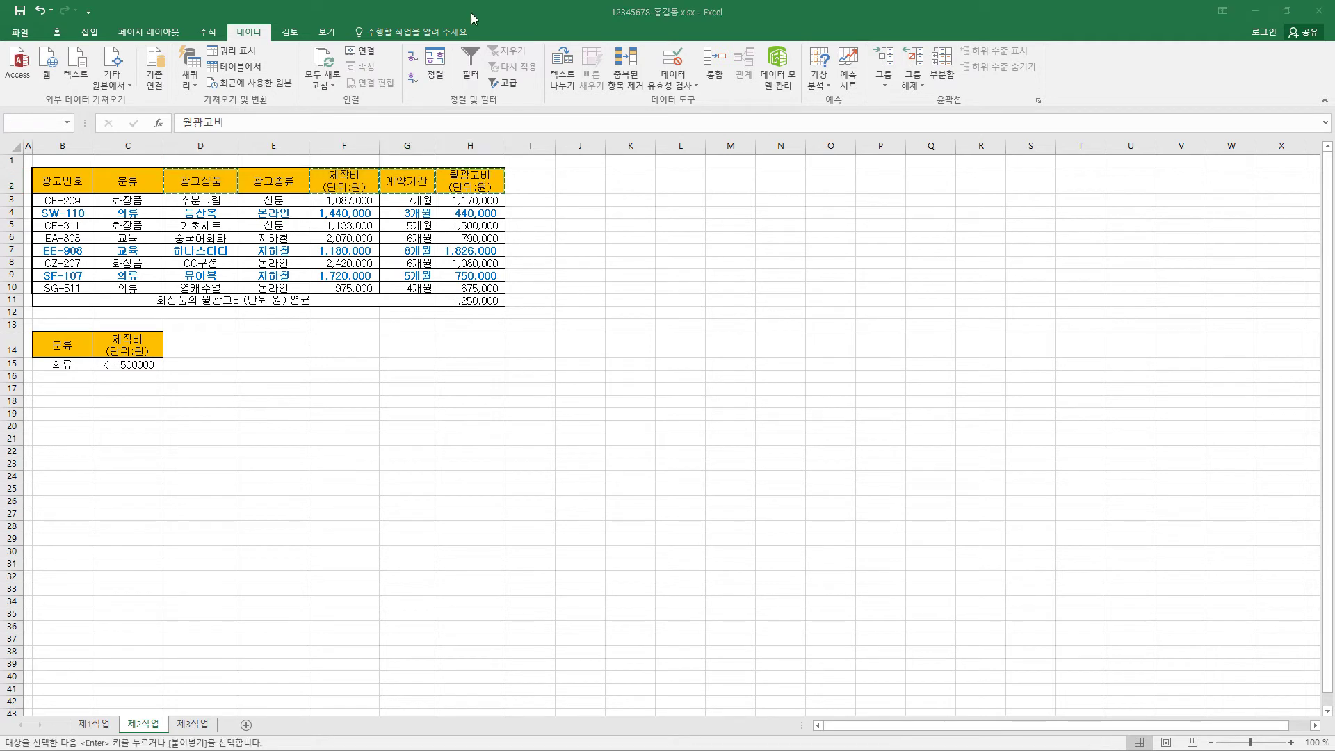
{"action": "key", "text": "ctrl+c"}
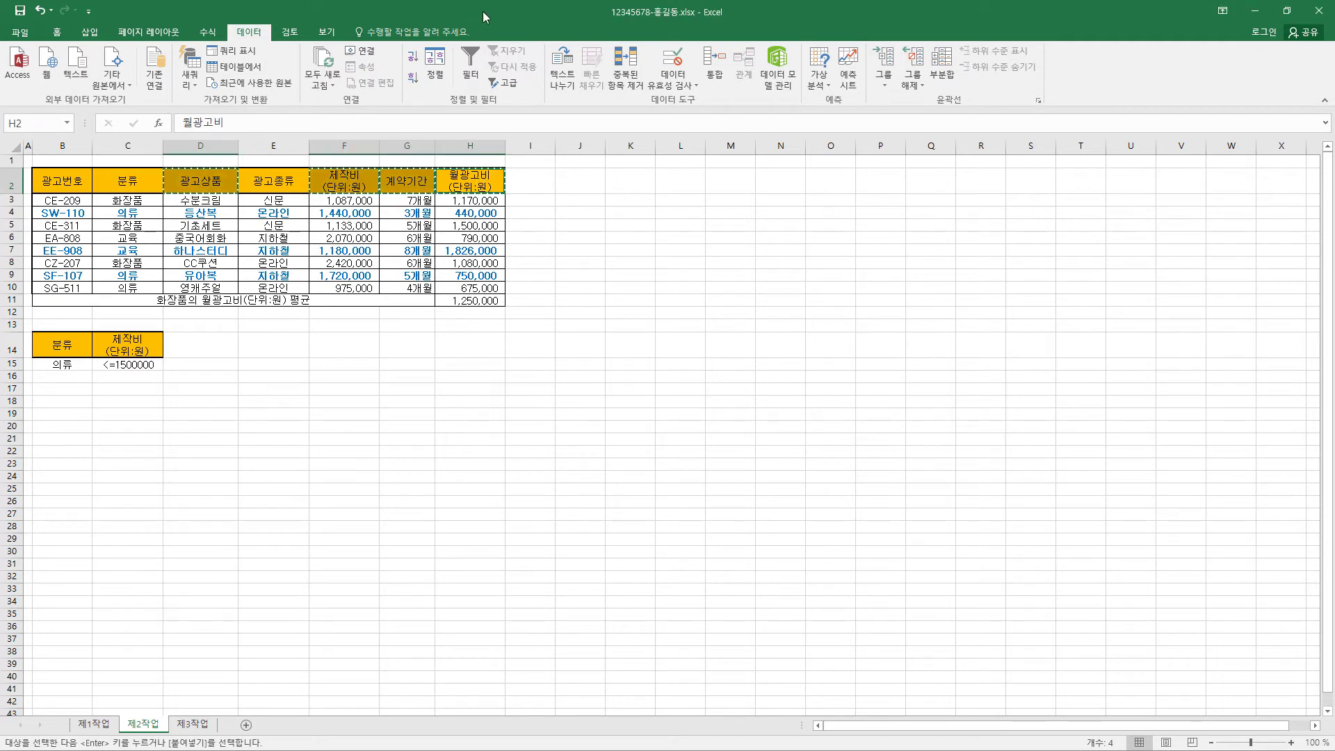
{"action": "left_click", "coordinate": [52, 404]}
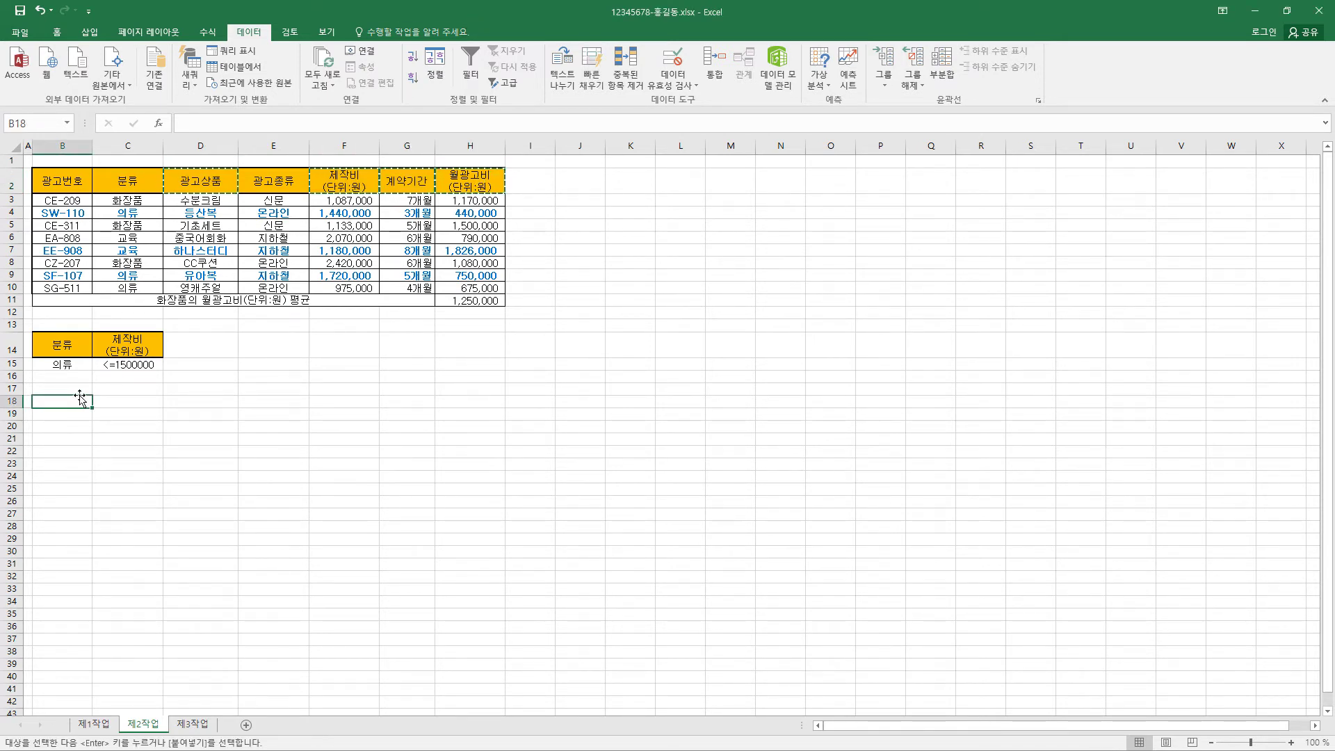
{"action": "key", "text": "ctrl+v"}
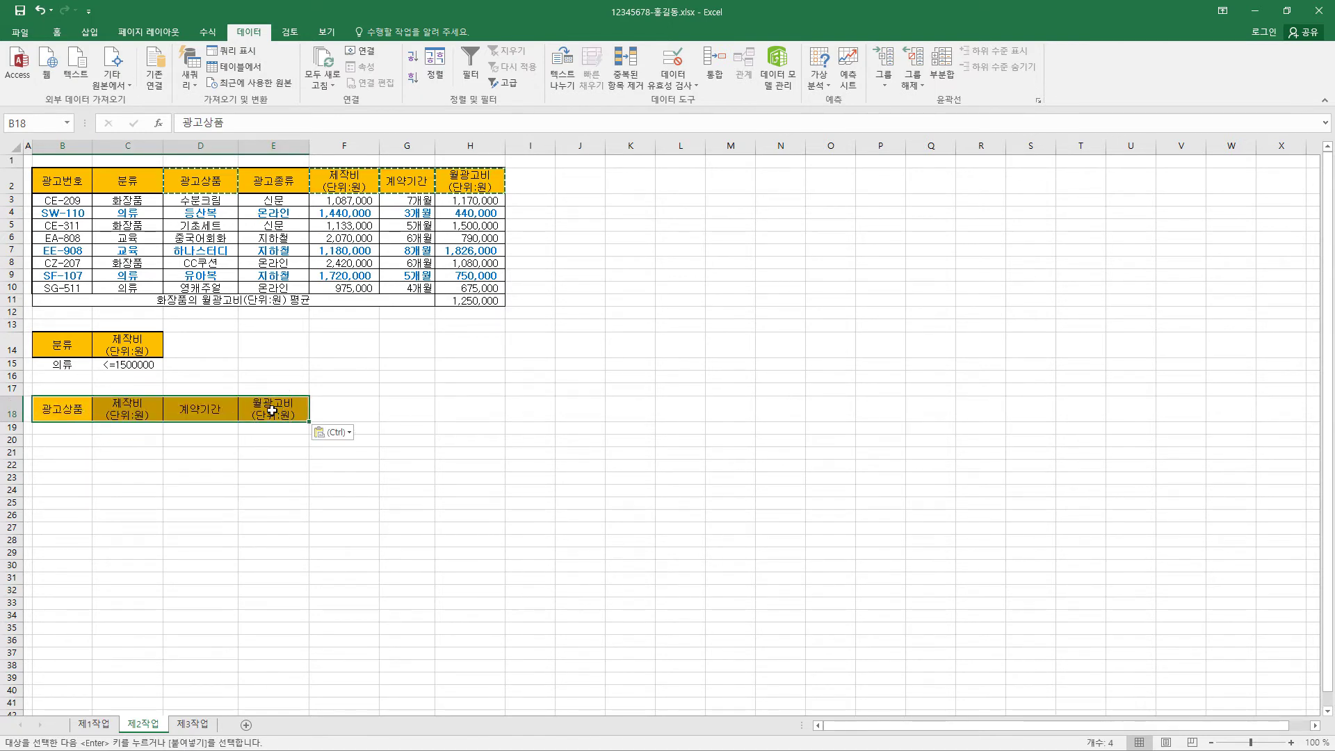
- Start an advanced filter on the ad table and set its list range to B2:H10, leaving out the average row
{"action": "left_click", "coordinate": [423, 262]}
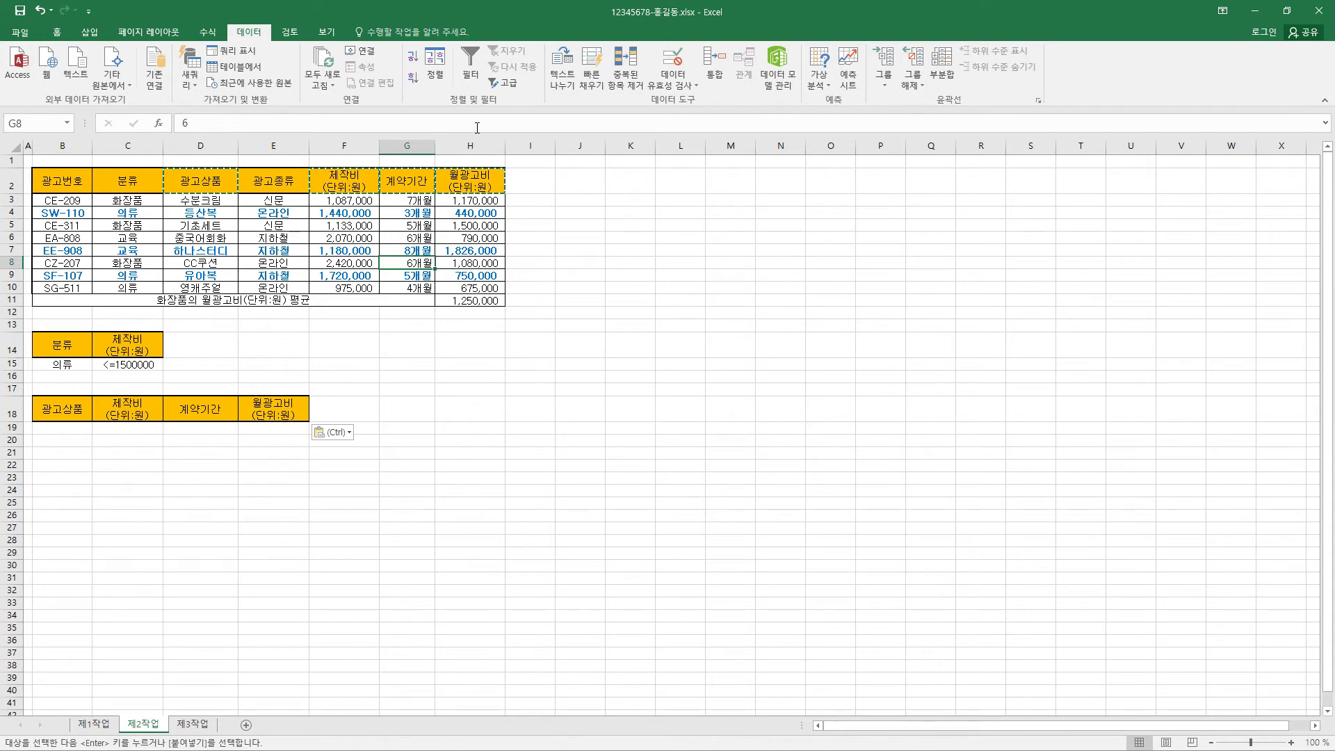
{"action": "left_click", "coordinate": [509, 86]}
{"action": "left_click_drag", "start_coordinate": [638, 160], "coordinate": [448, 333]}
{"action": "left_click", "coordinate": [417, 394]}
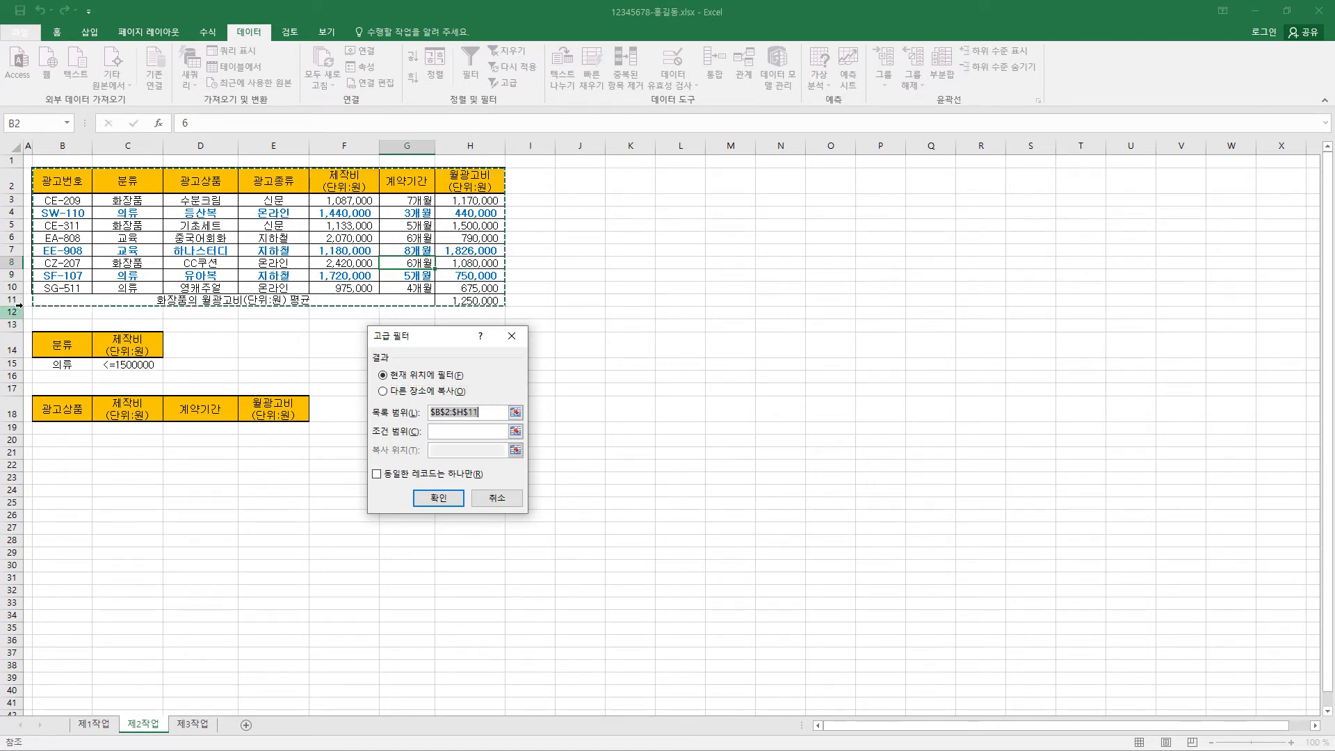
{"action": "key", "text": "BackSpace"}
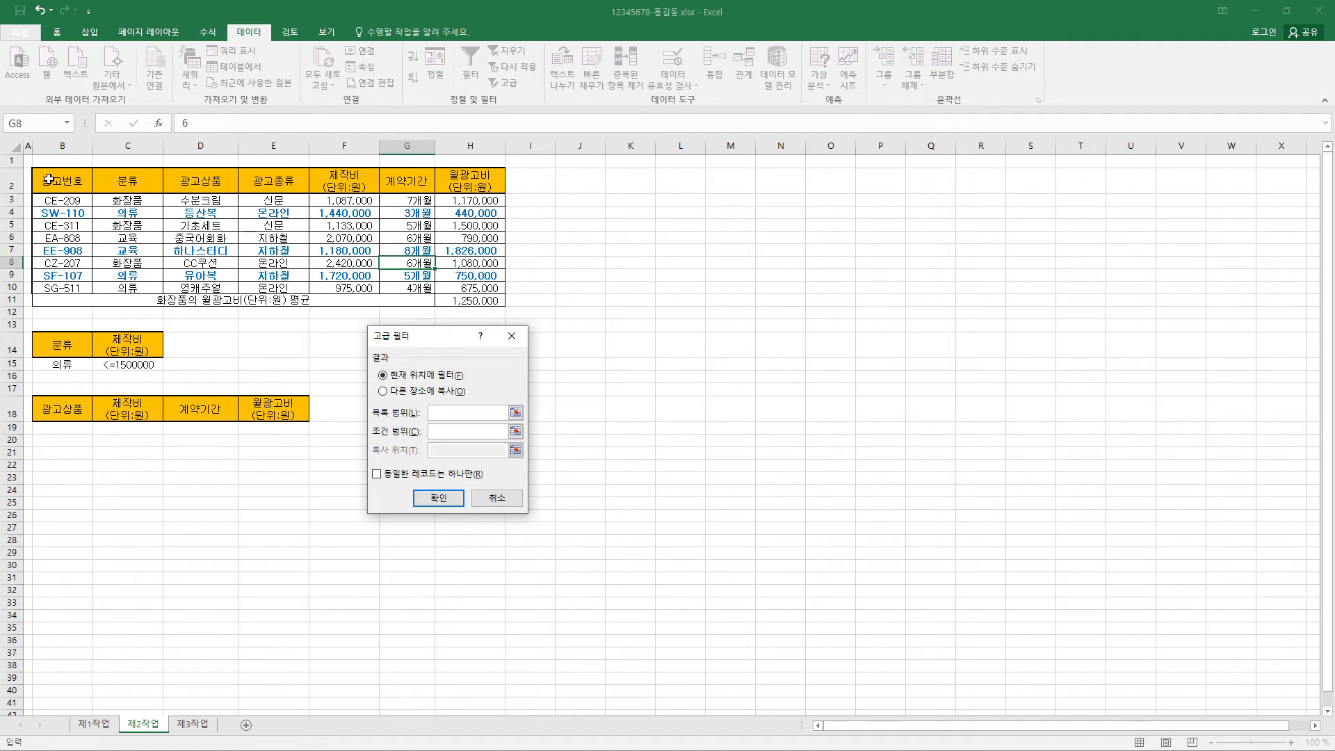
{"action": "left_click_drag", "start_coordinate": [47, 179], "coordinate": [472, 288]}
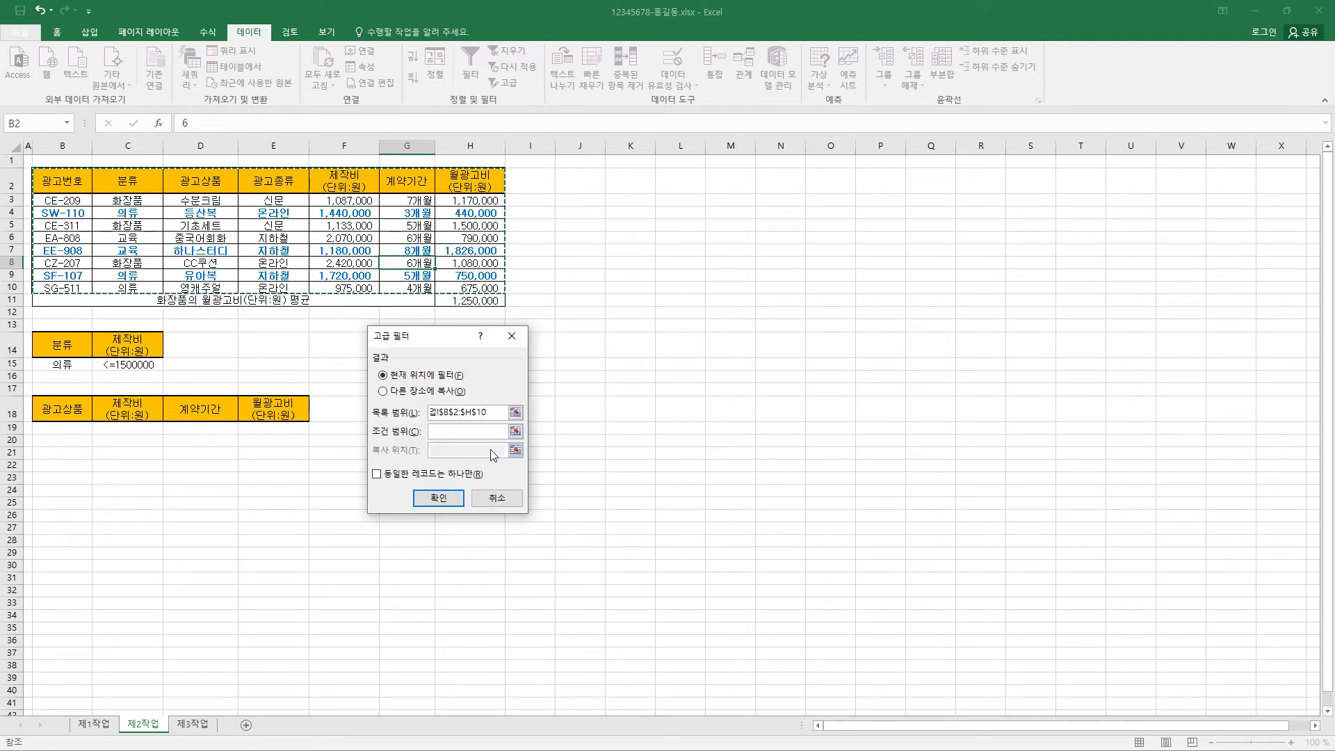
- Run the advanced filter with criteria range B14:C15, copying the results to B18:E18, and save the workbook
{"action": "left_click", "coordinate": [443, 430]}
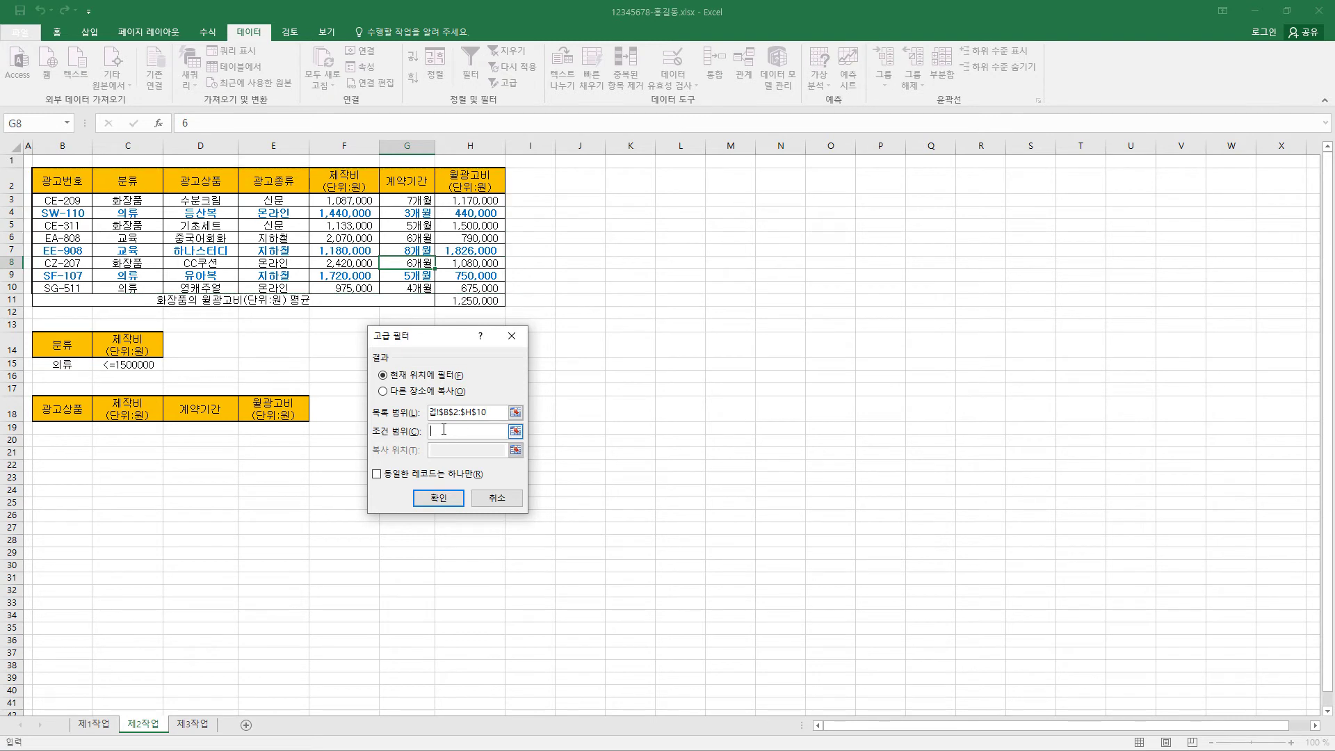
{"action": "left_click_drag", "start_coordinate": [80, 348], "coordinate": [133, 362]}
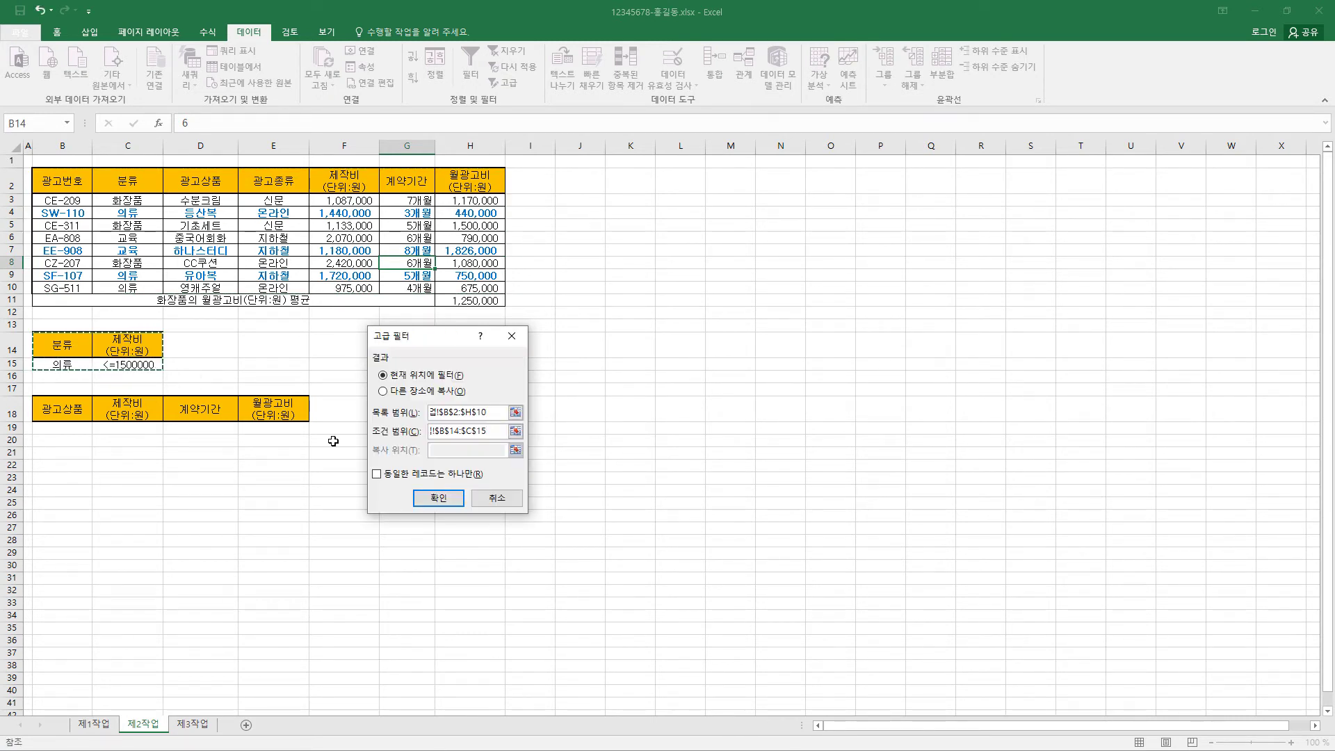
{"action": "left_click", "coordinate": [417, 391]}
{"action": "left_click", "coordinate": [462, 451]}
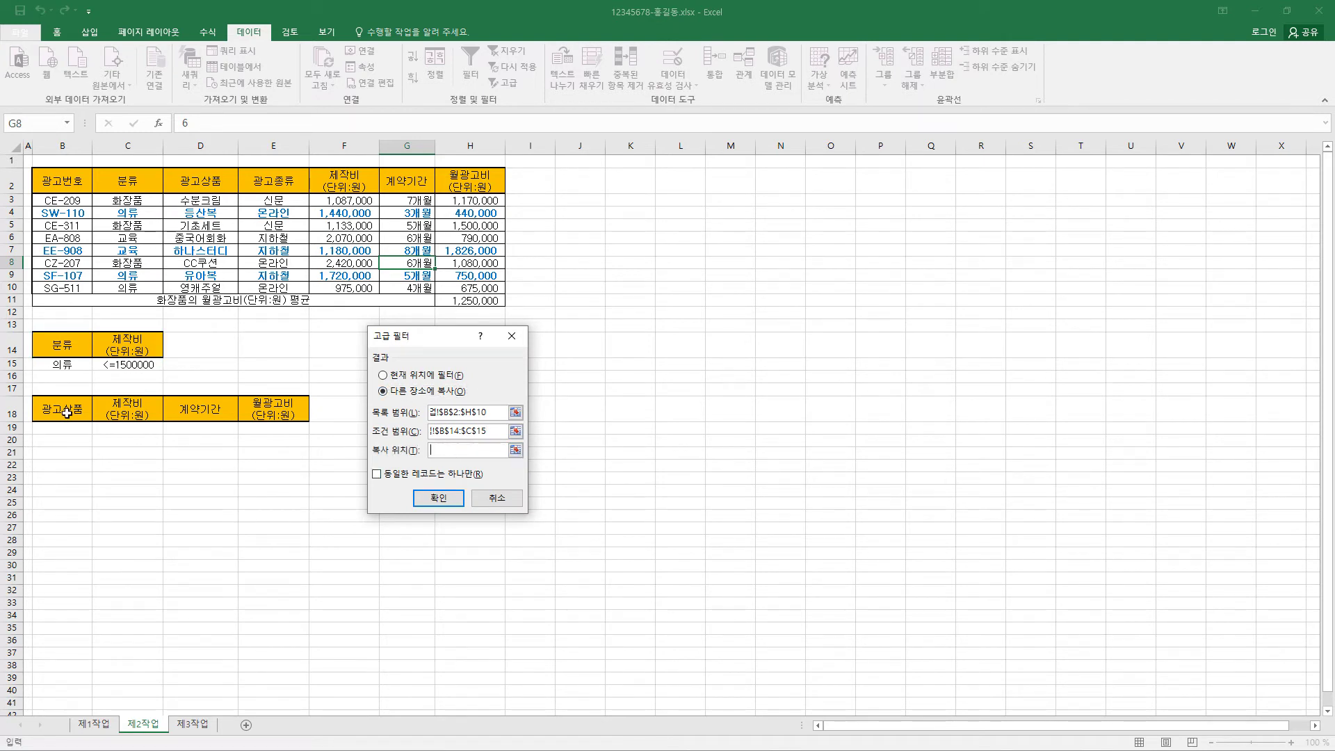
{"action": "left_click_drag", "start_coordinate": [67, 412], "coordinate": [306, 415]}
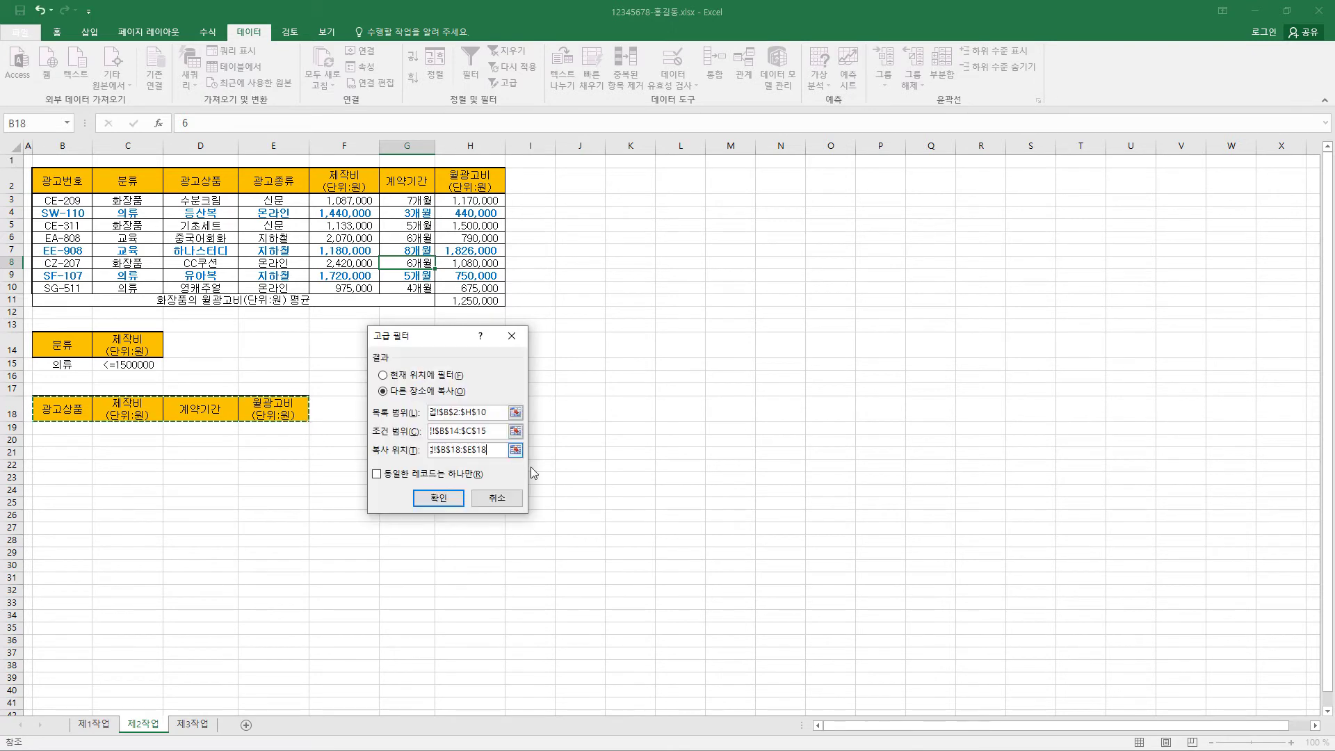
{"action": "left_click", "coordinate": [438, 499]}
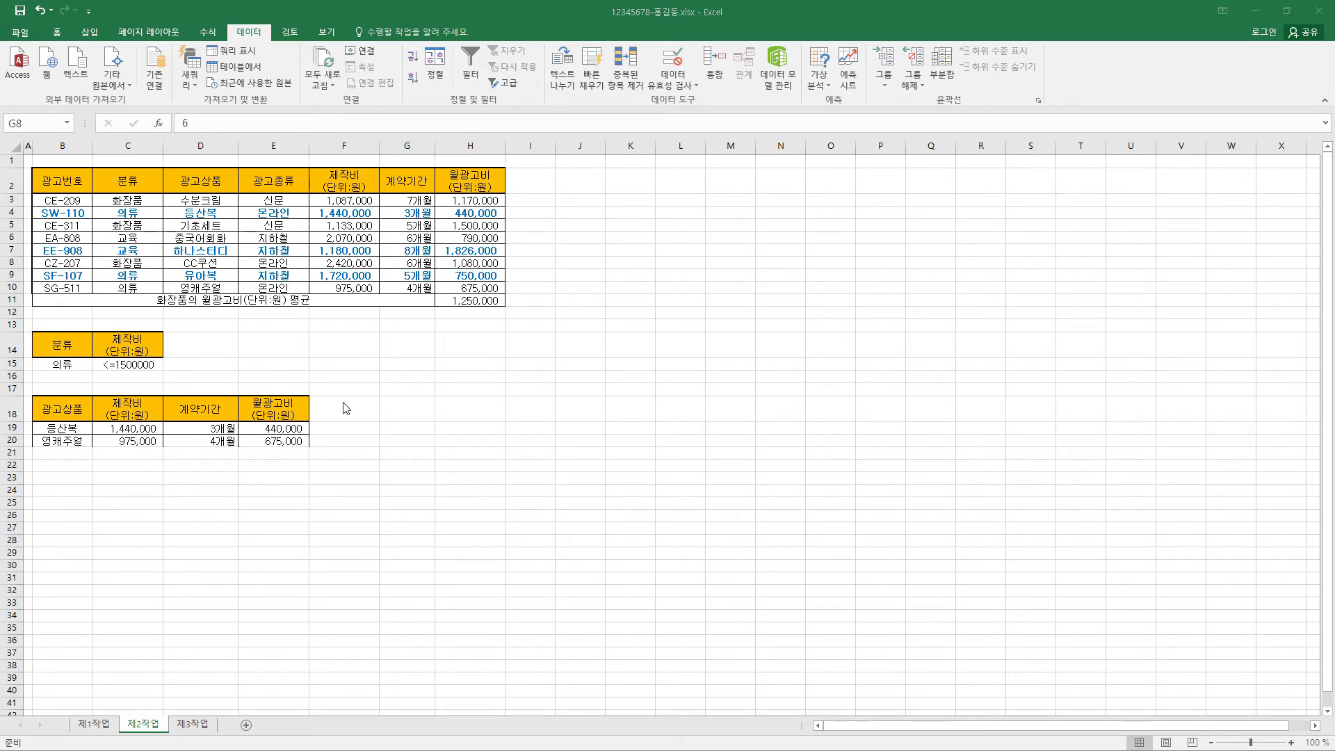
{"action": "left_click", "coordinate": [20, 11]}
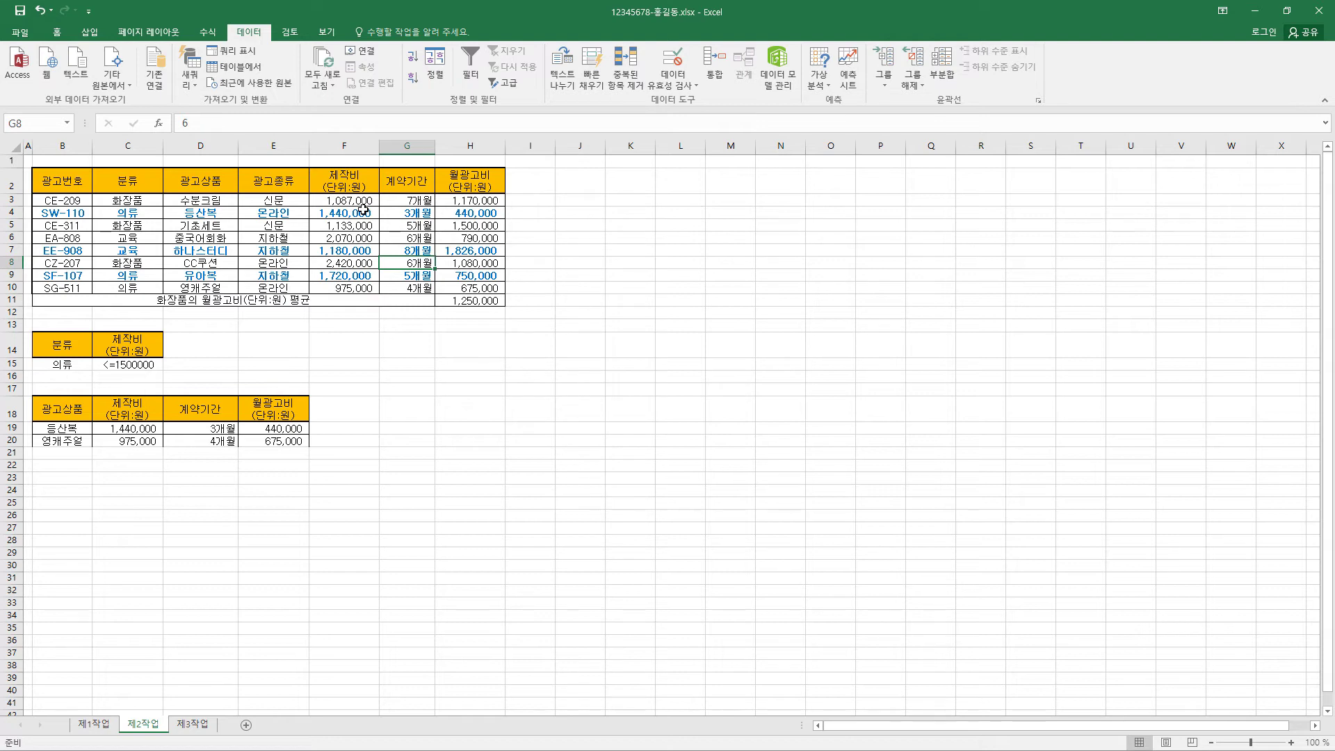
- Compare the highlighted rows with the 제1작업 sheet and list the conditional formatting rules of the whole 제2작업 worksheet
{"action": "key", "text": "ctrl+z"}
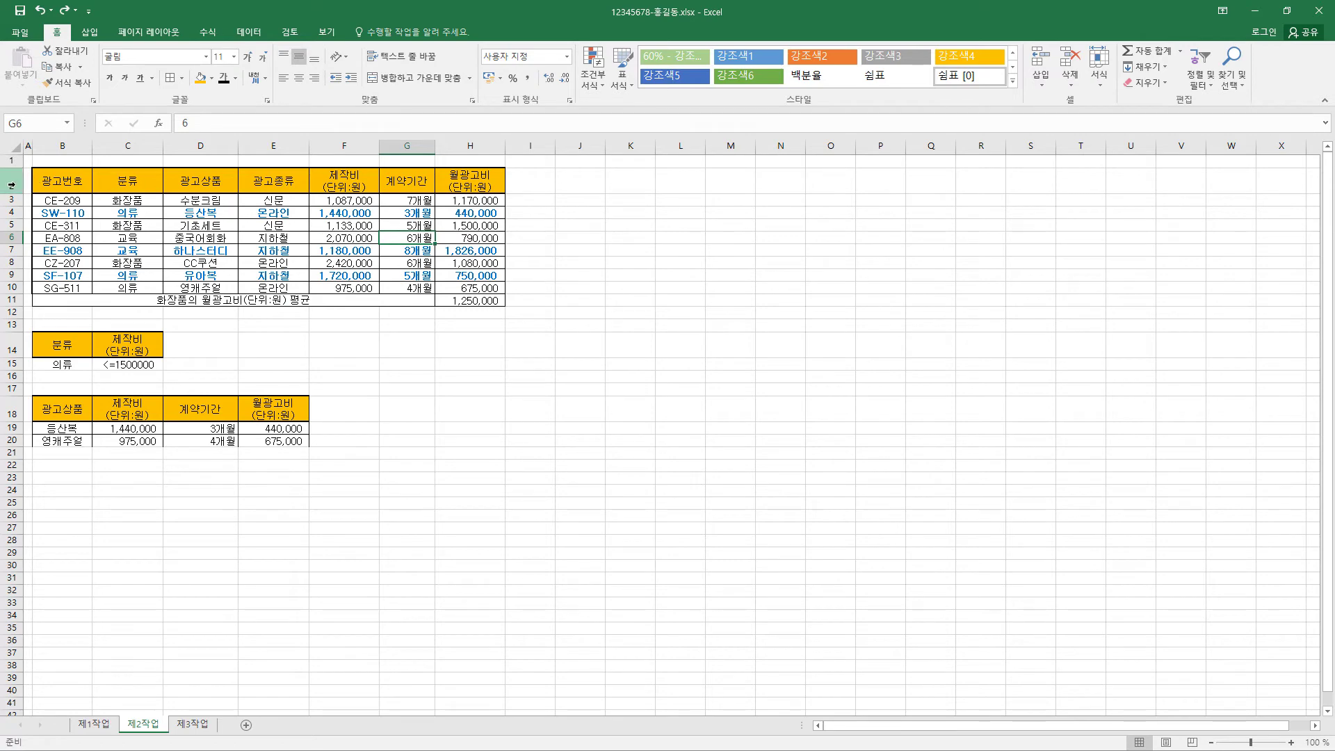
{"action": "left_click", "coordinate": [94, 723]}
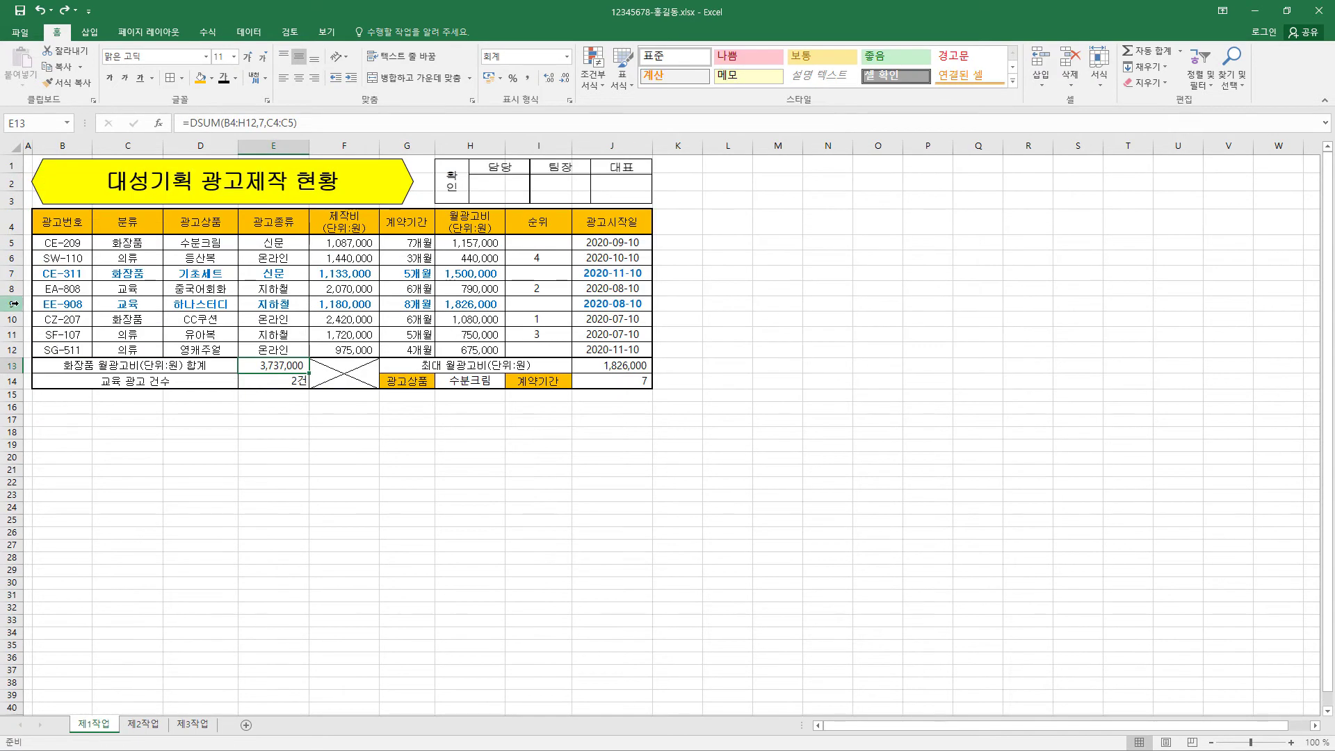
{"action": "left_click", "coordinate": [144, 724]}
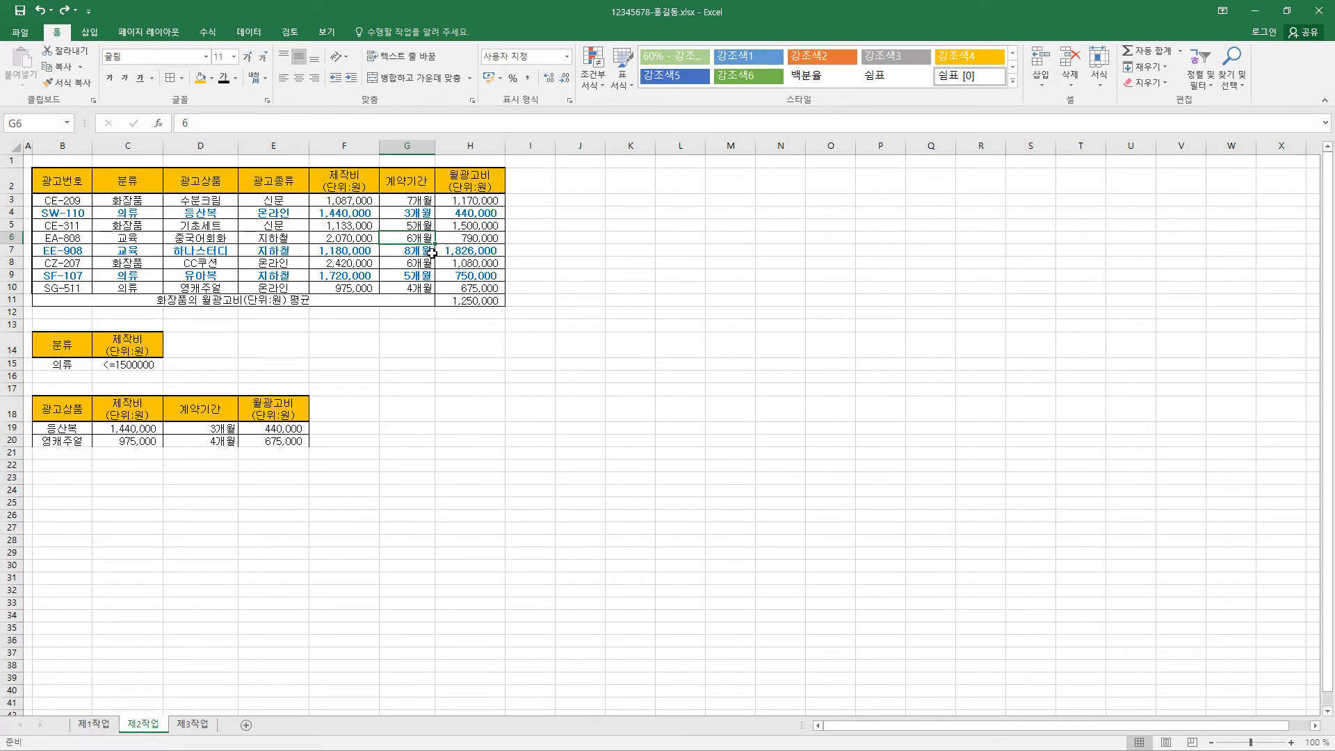
{"action": "left_click", "coordinate": [594, 85]}
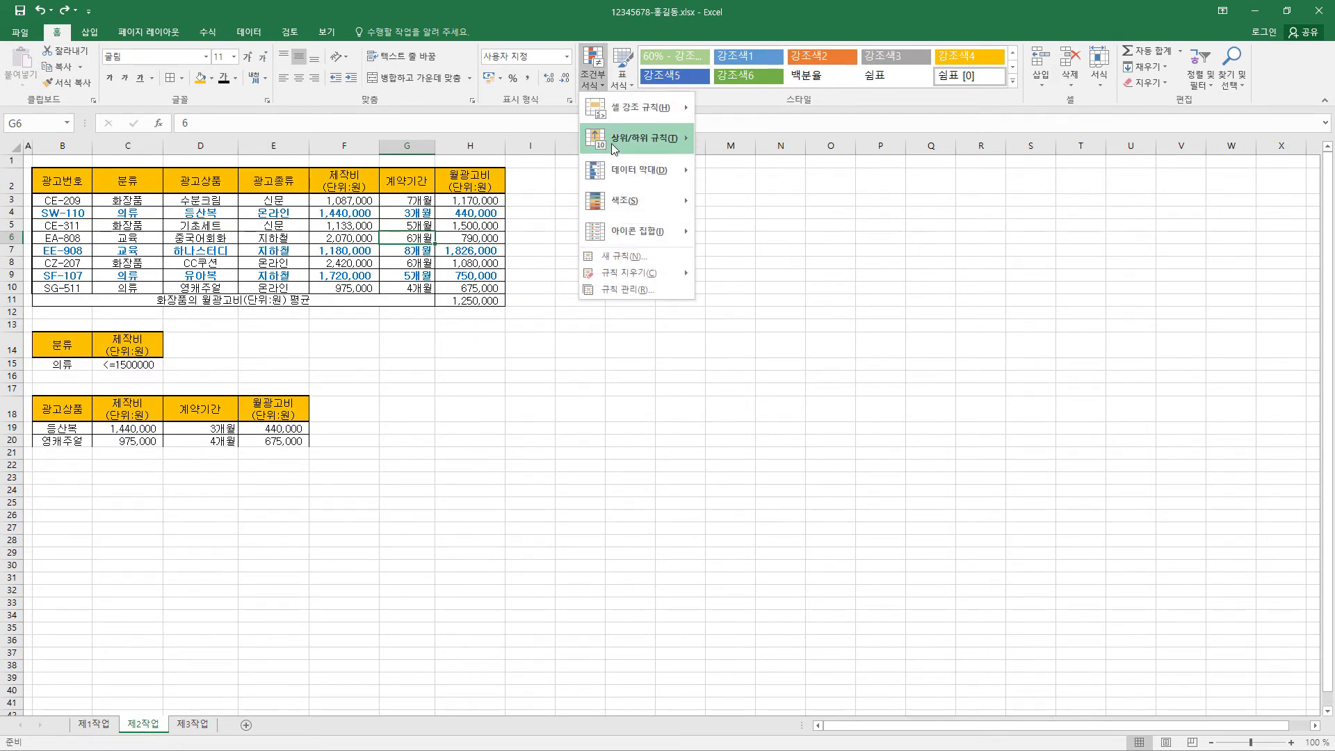
{"action": "left_click", "coordinate": [617, 292]}
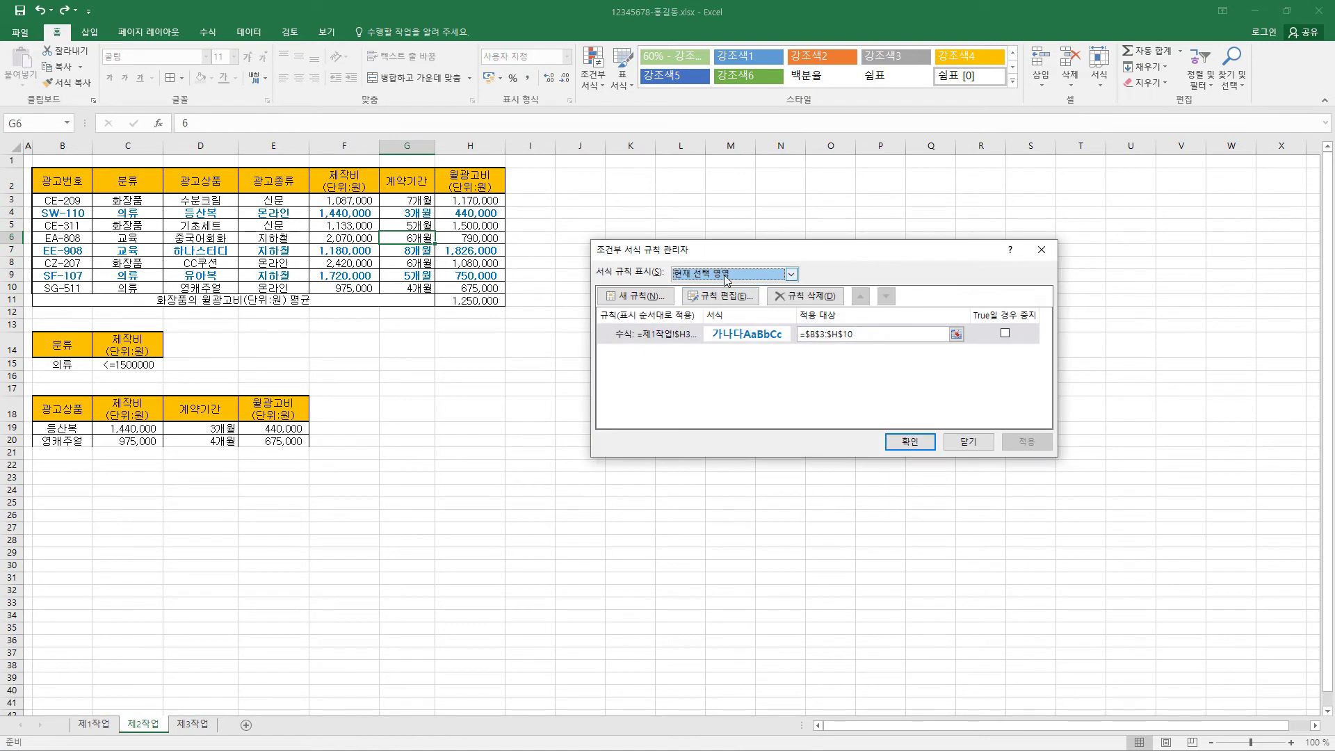
{"action": "left_click", "coordinate": [790, 274]}
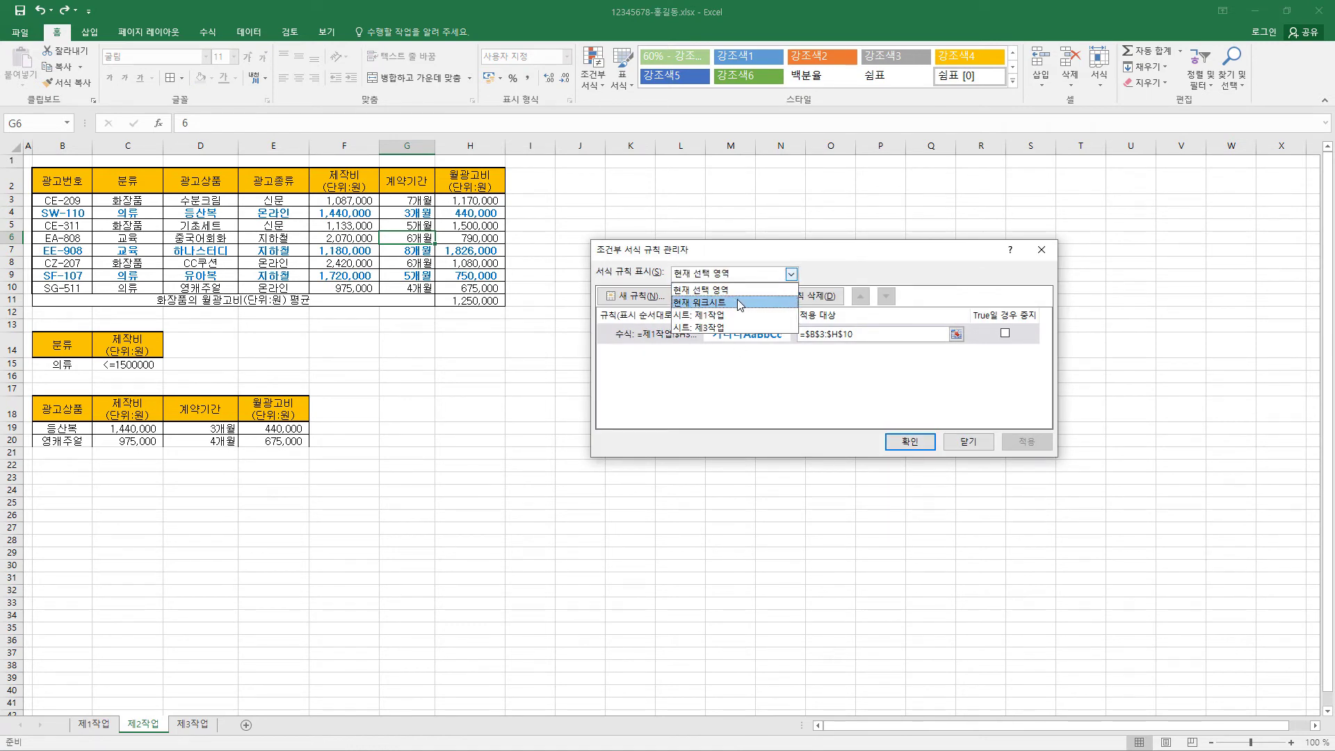
{"action": "left_click", "coordinate": [739, 305]}
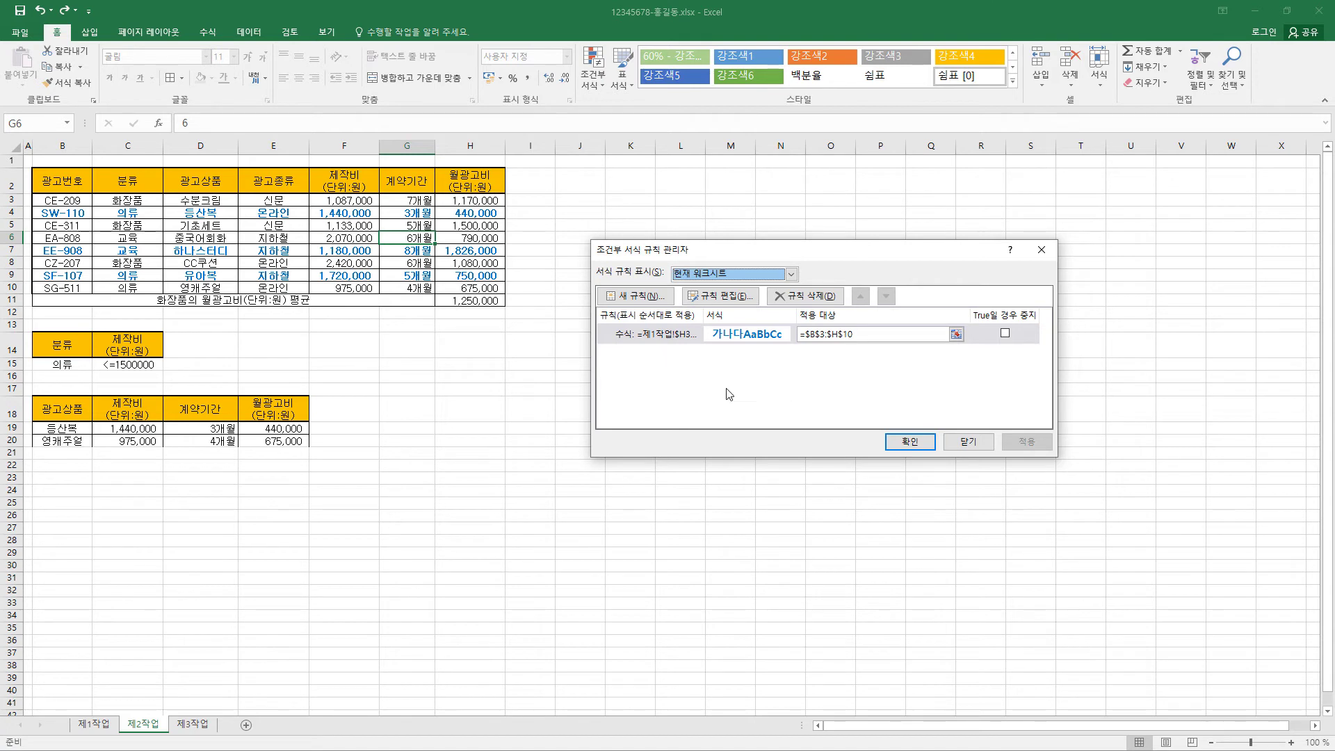
- Remove the 제1작업 sheet reference from the conditional formatting rule so its formula reads =$H3>=1500000
{"action": "left_click", "coordinate": [679, 339]}
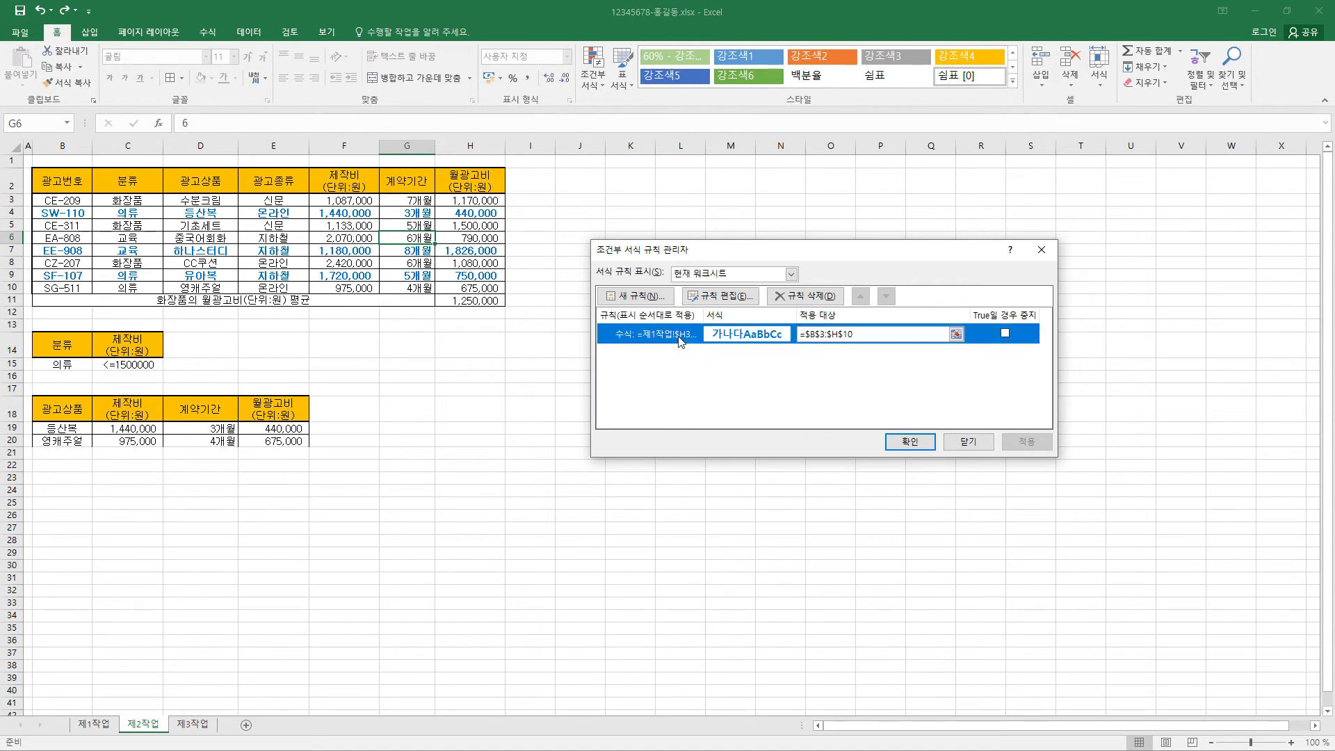
{"action": "left_click", "coordinate": [739, 306]}
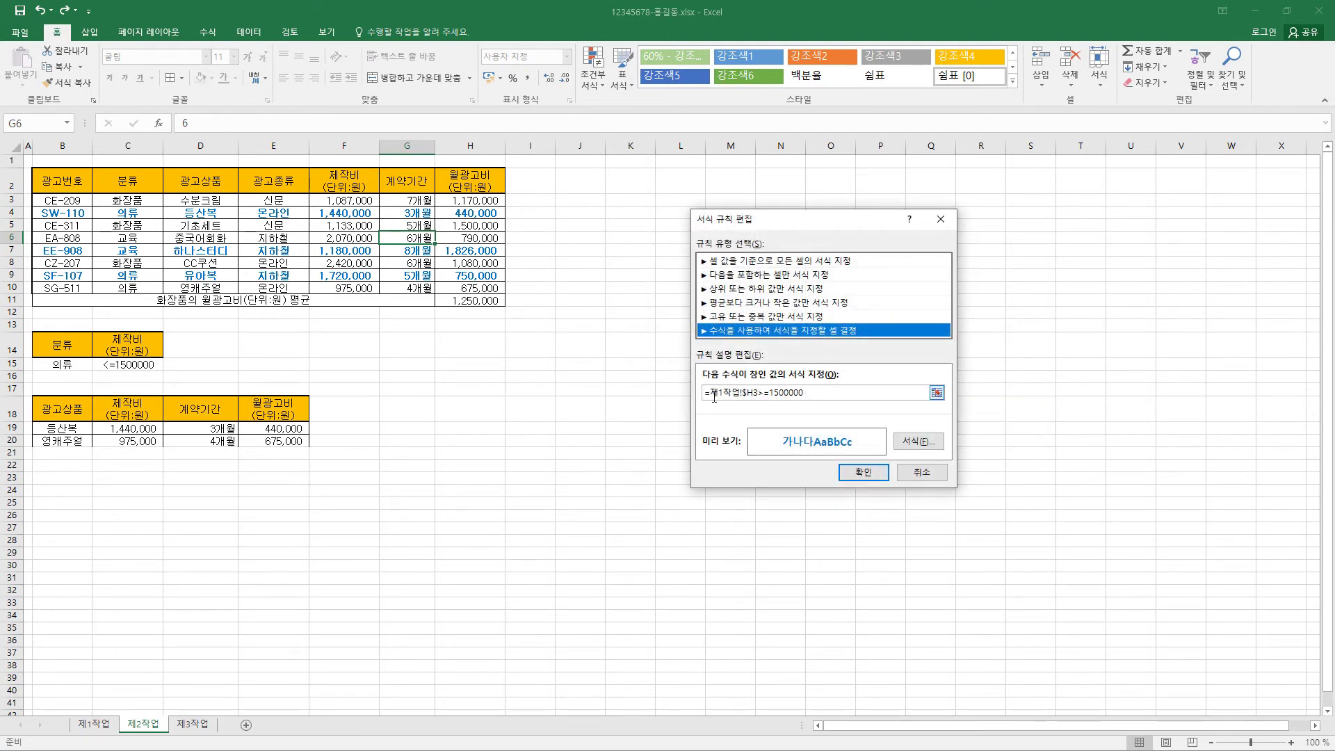
{"action": "double_click", "coordinate": [713, 394]}
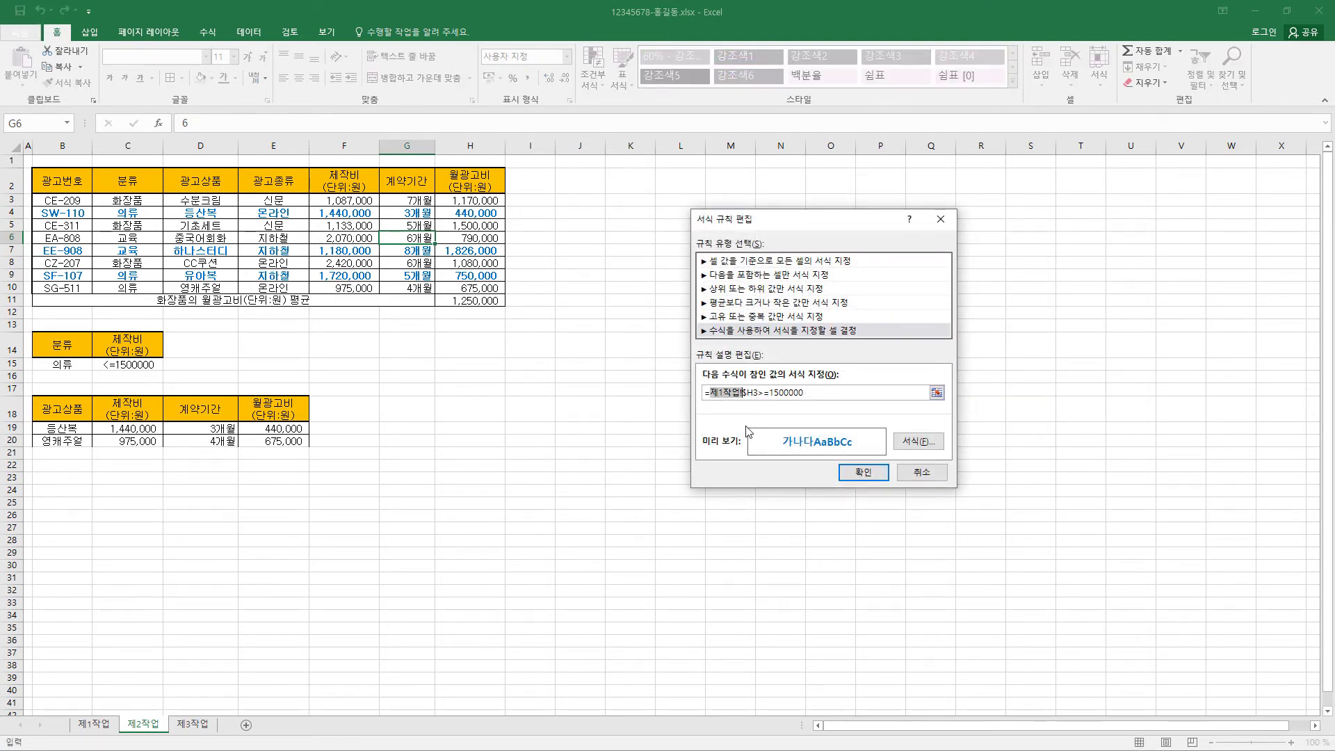
{"action": "key", "text": "Delete"}
{"action": "left_click_drag", "start_coordinate": [774, 392], "coordinate": [693, 392]}
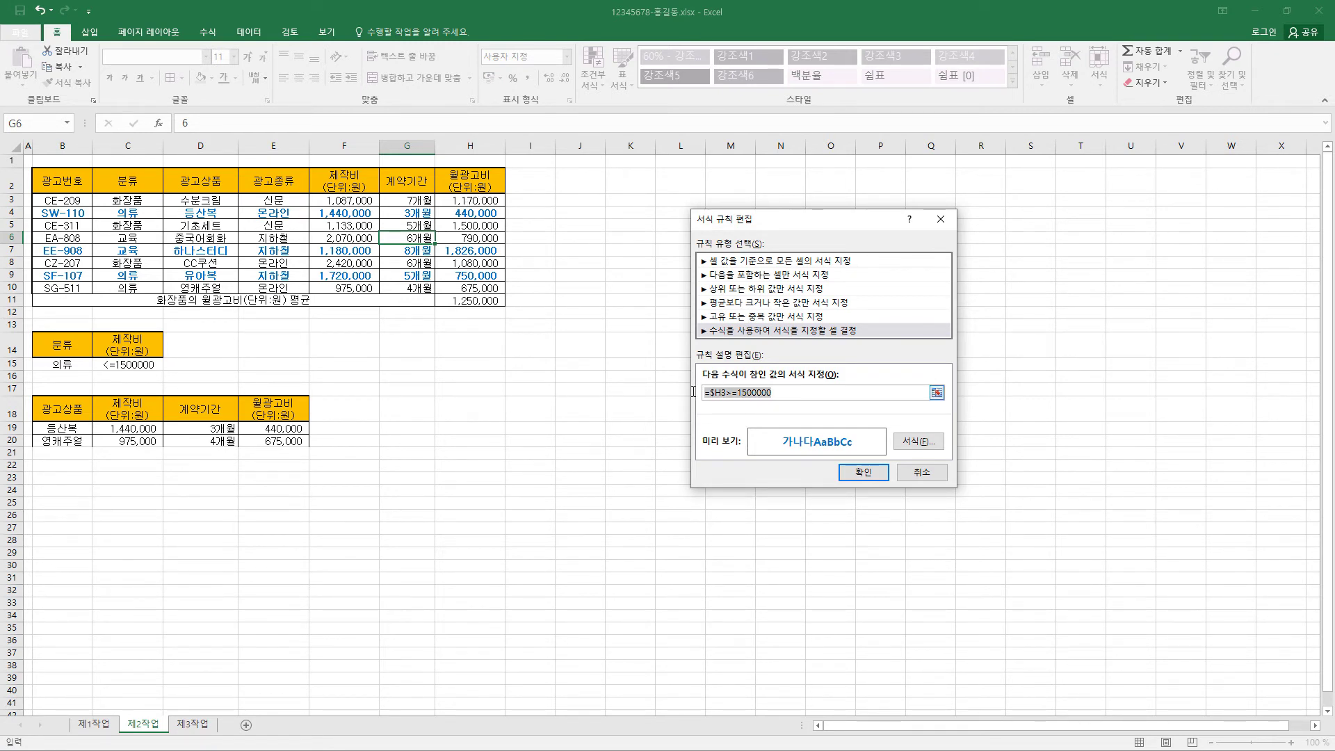
{"action": "left_click", "coordinate": [871, 472]}
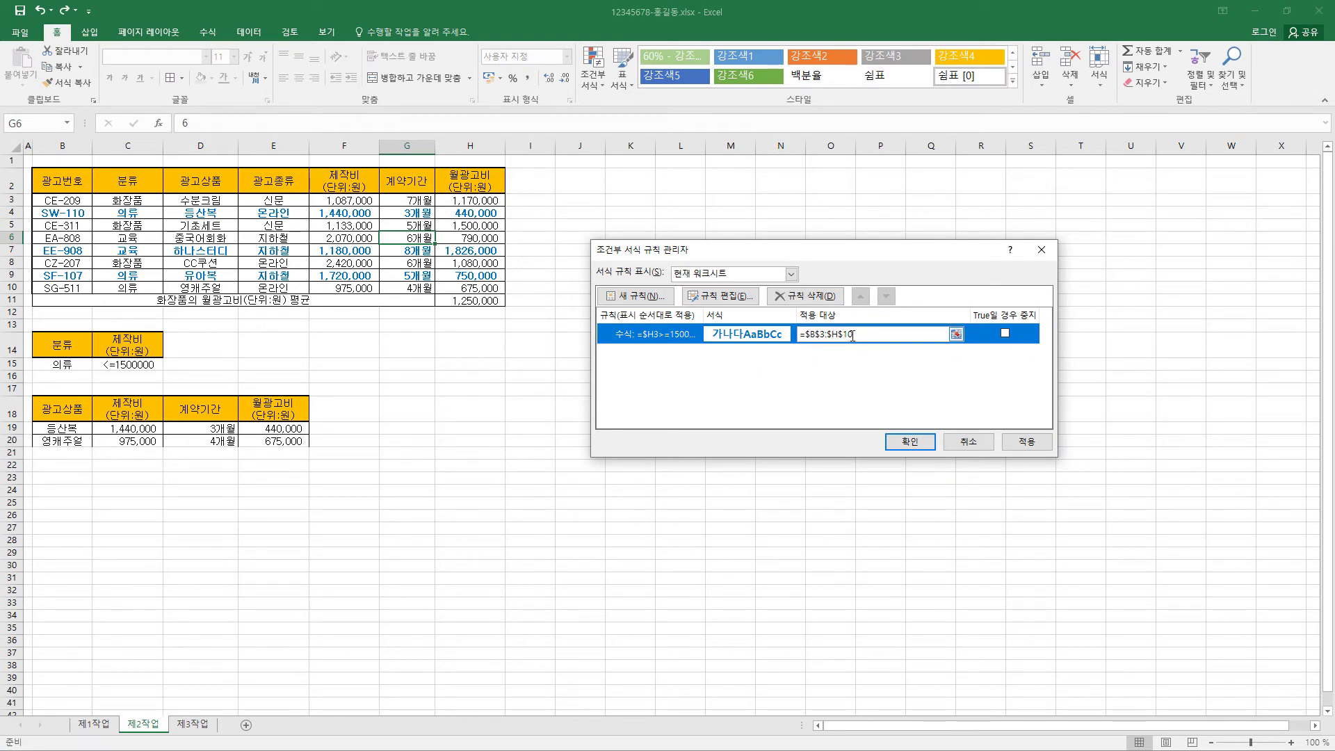
- Reselect B3:H10 as the range the conditional formatting rule applies to and accept the rule changes
{"action": "left_click", "coordinate": [863, 335]}
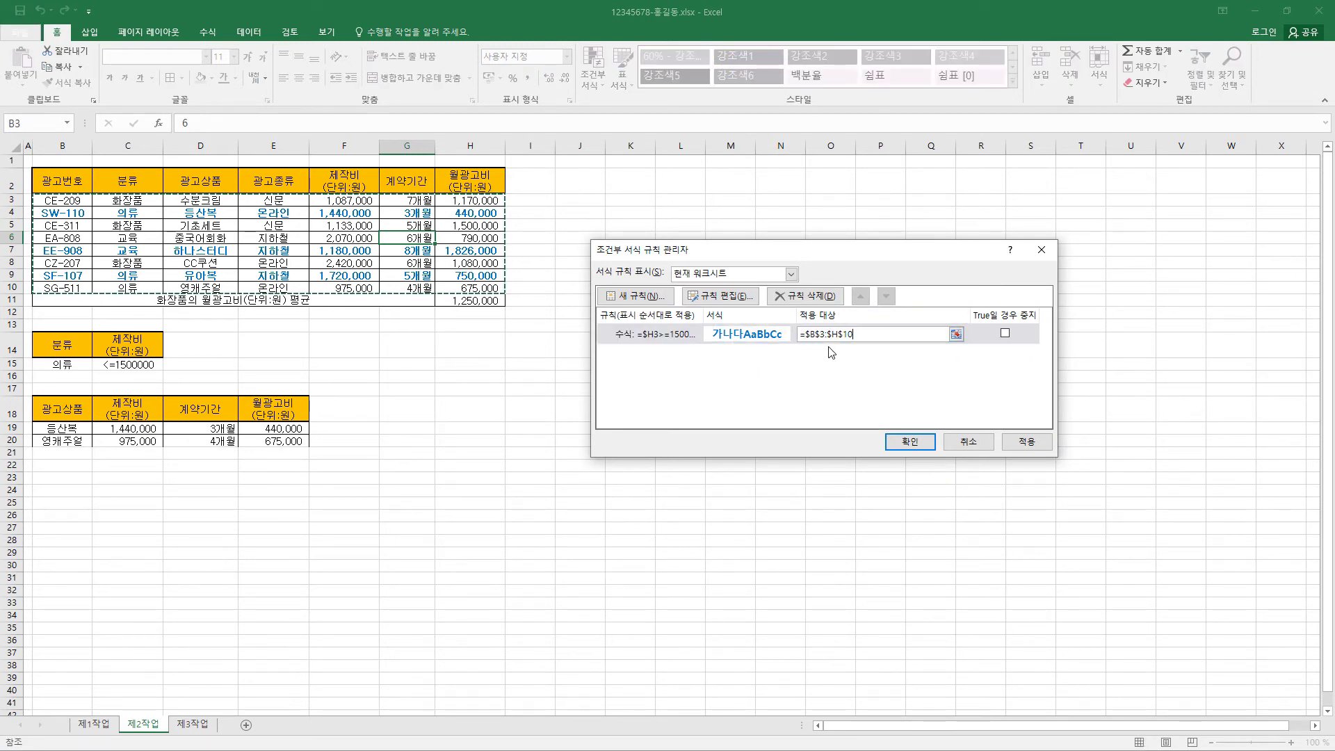
{"action": "left_click_drag", "start_coordinate": [867, 333], "coordinate": [624, 328]}
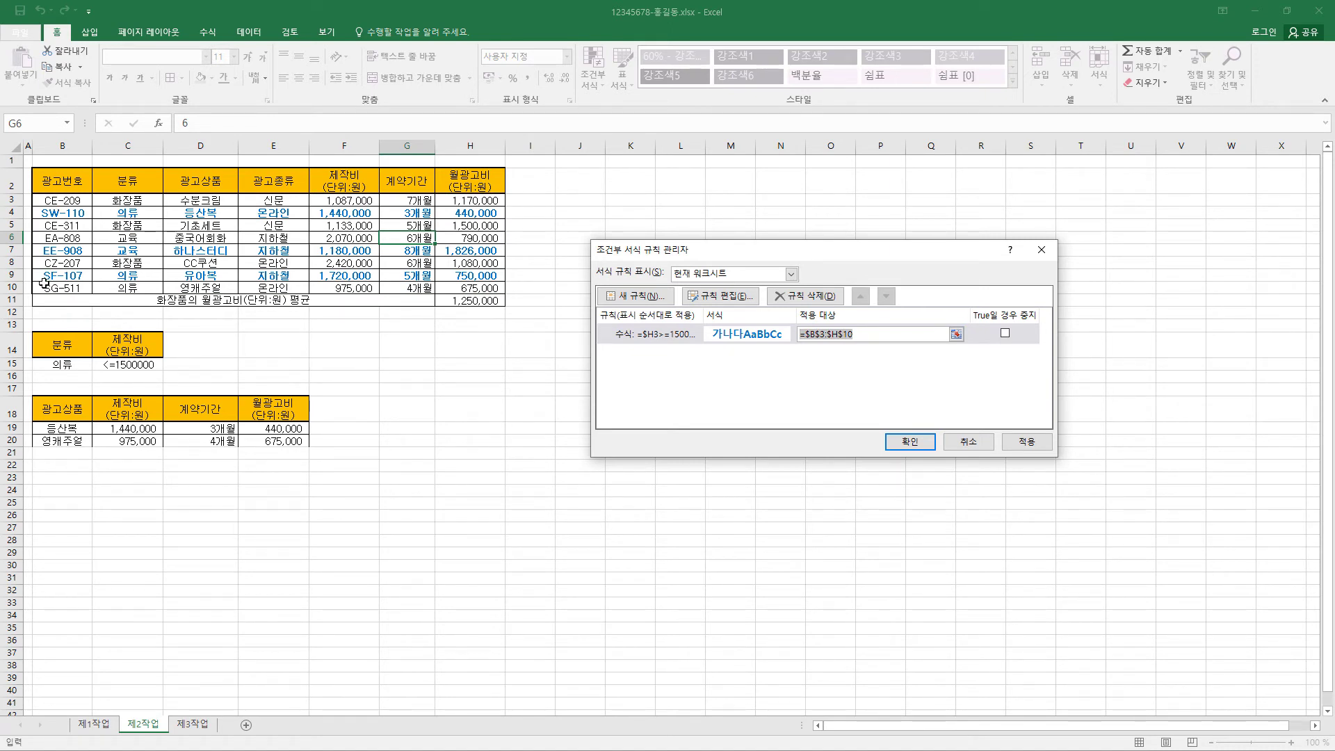
{"action": "left_click", "coordinate": [877, 335]}
{"action": "key", "text": "shift+Home"}
{"action": "key", "text": "BackSpace"}
{"action": "left_click_drag", "start_coordinate": [55, 199], "coordinate": [459, 290]}
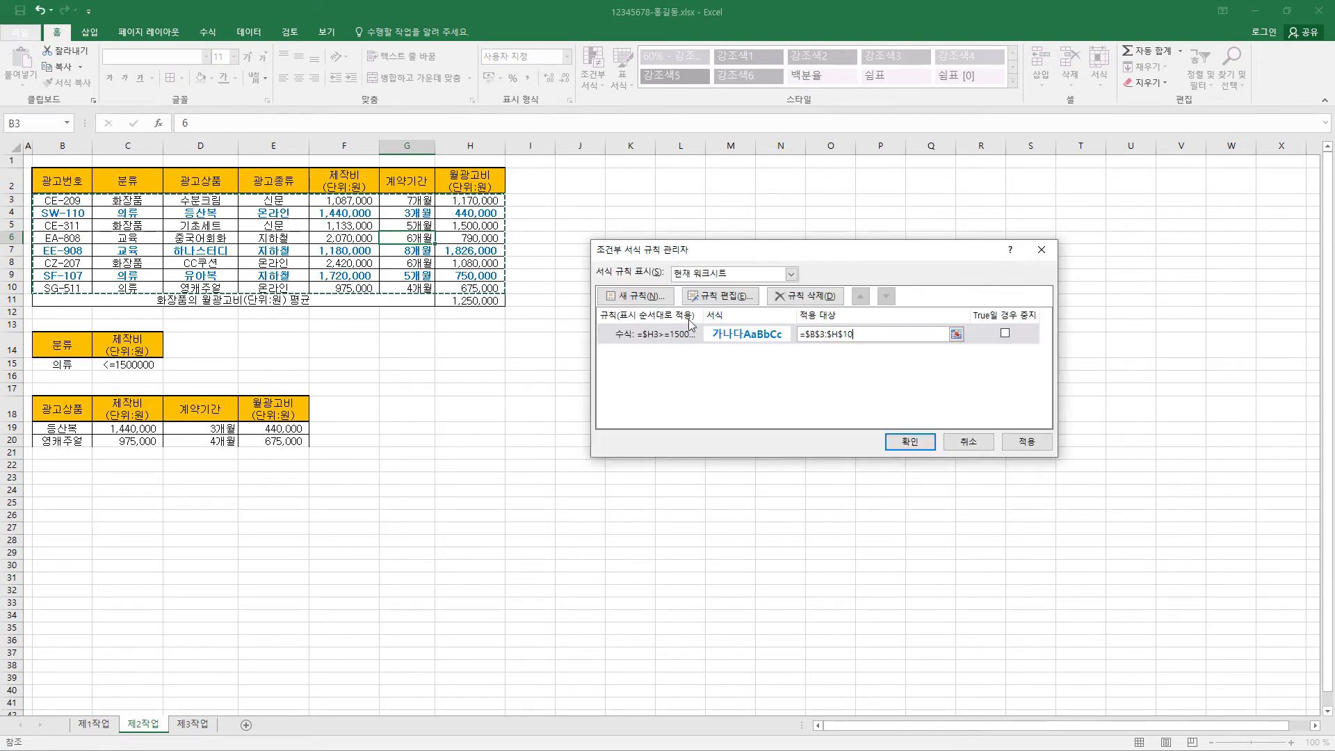
{"action": "left_click", "coordinate": [926, 441]}
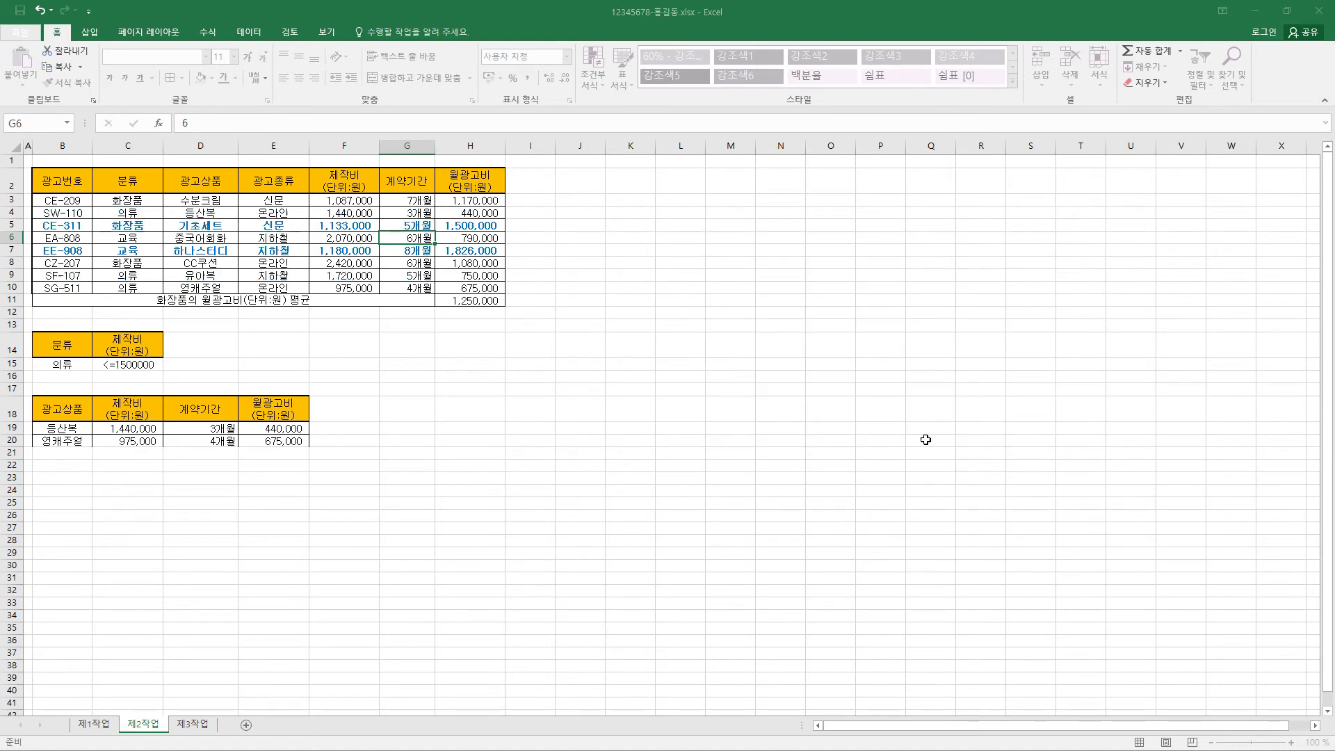
- Check the 월광고비 values of the highlighted rows in H5 and H7 and compare them with the 제1작업 sheet
{"action": "left_click", "coordinate": [489, 227]}
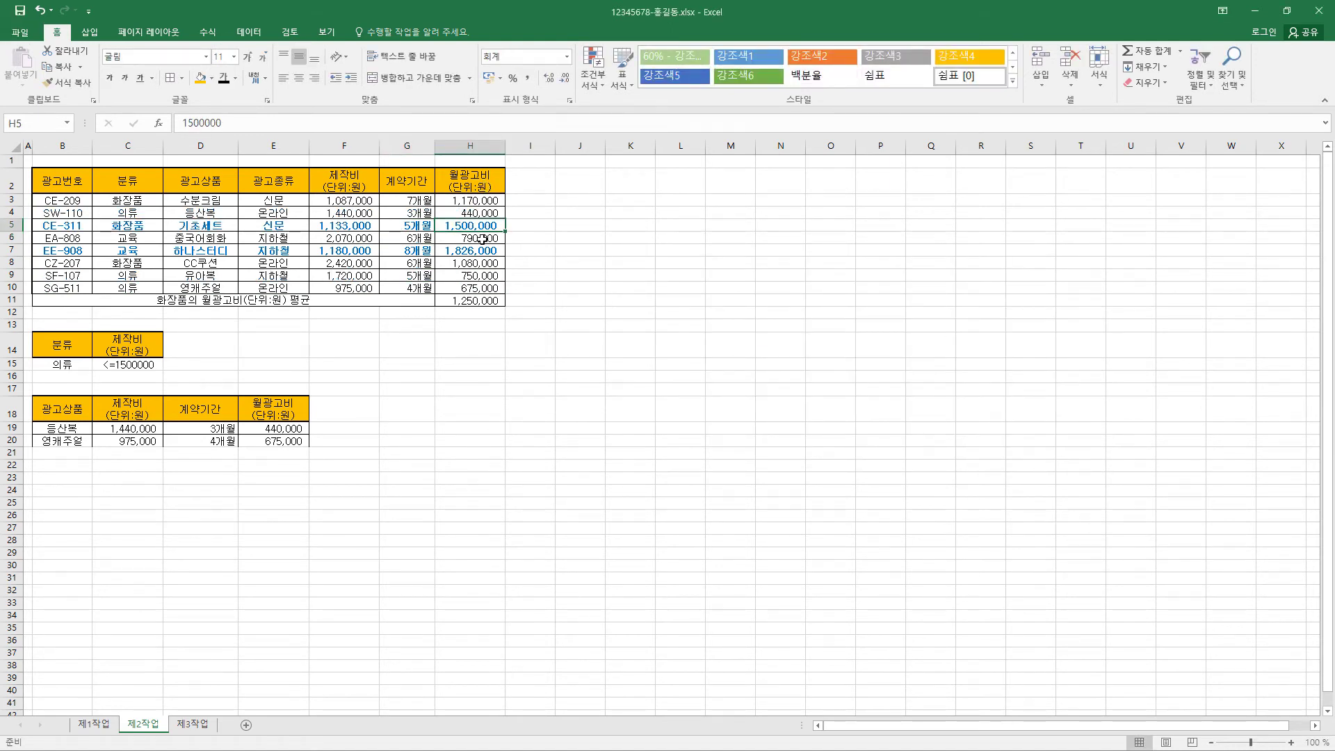
{"action": "left_click", "coordinate": [479, 253]}
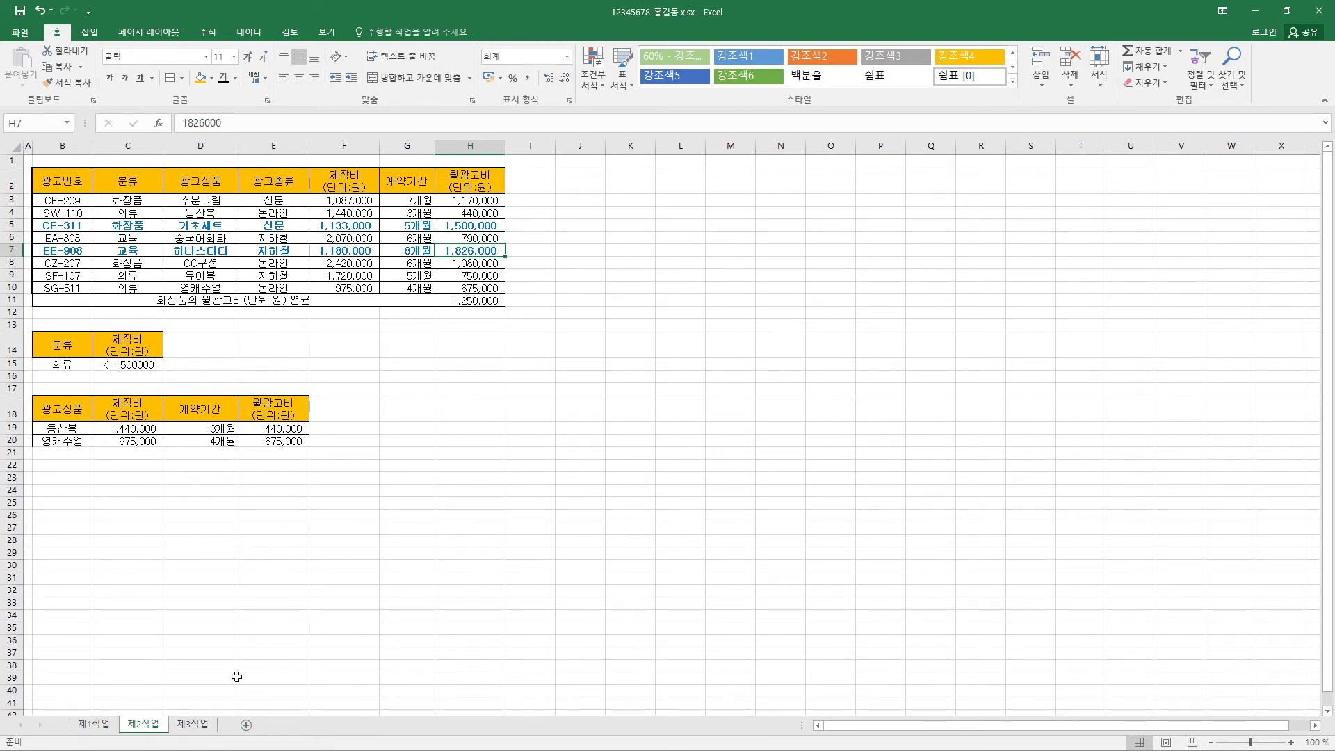
{"action": "left_click", "coordinate": [100, 728]}
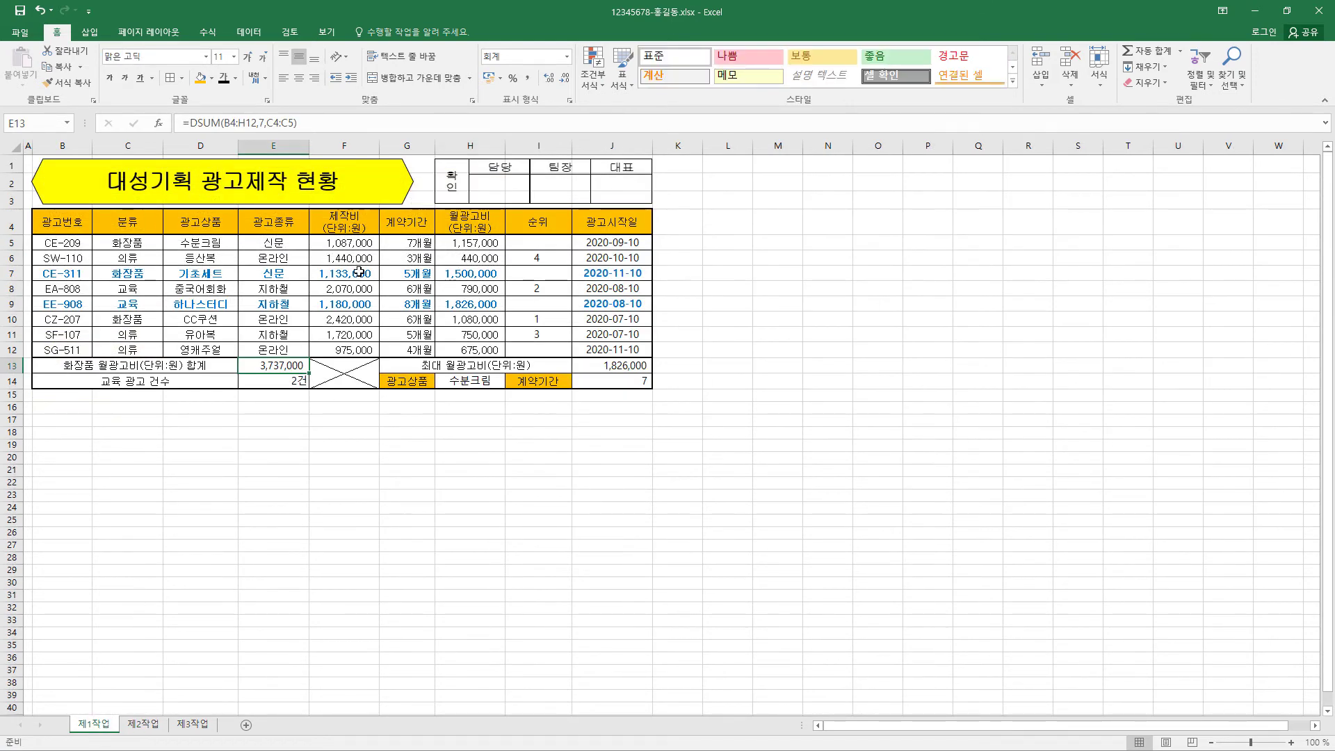
- Copy B4:H12 from the 제1작업 sheet and paste it at B2 of the 제3작업 sheet, keeping the source column widths
{"action": "left_click_drag", "start_coordinate": [62, 221], "coordinate": [481, 349]}
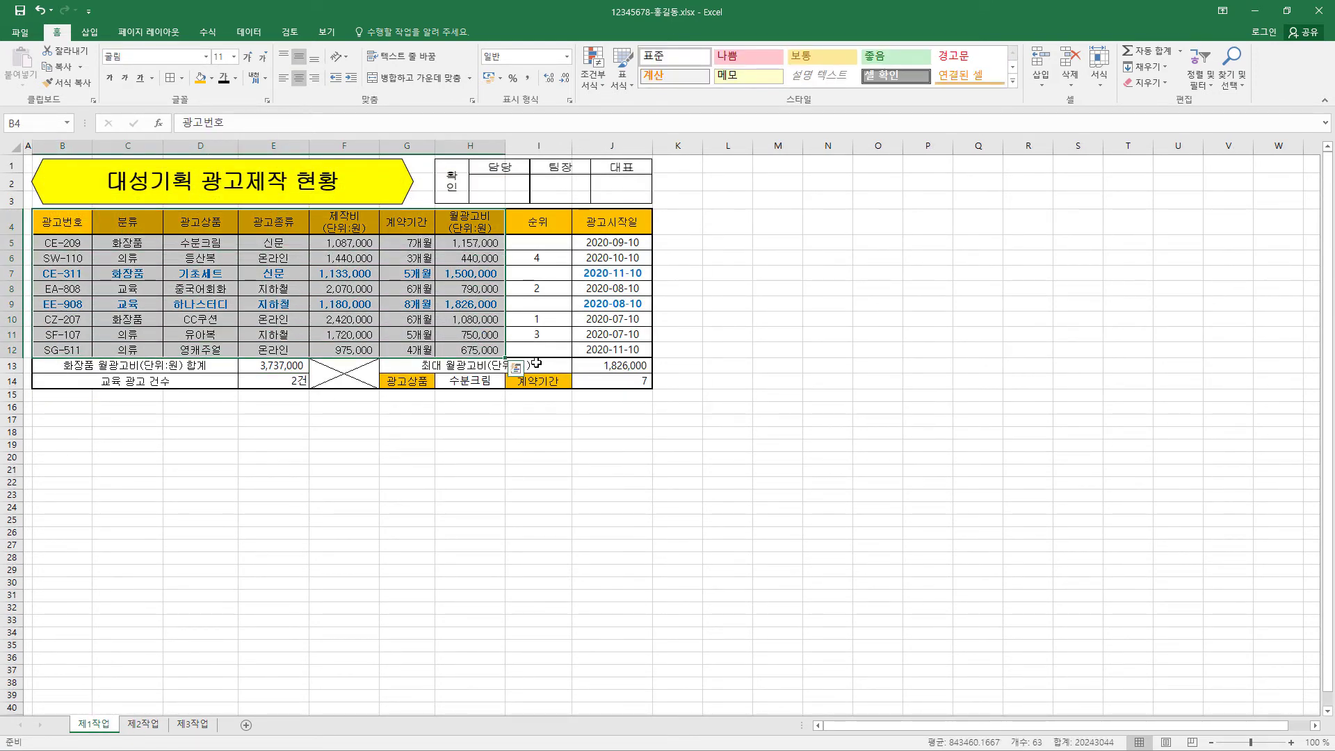
{"action": "key", "text": "ctrl+c"}
{"action": "left_click", "coordinate": [195, 725]}
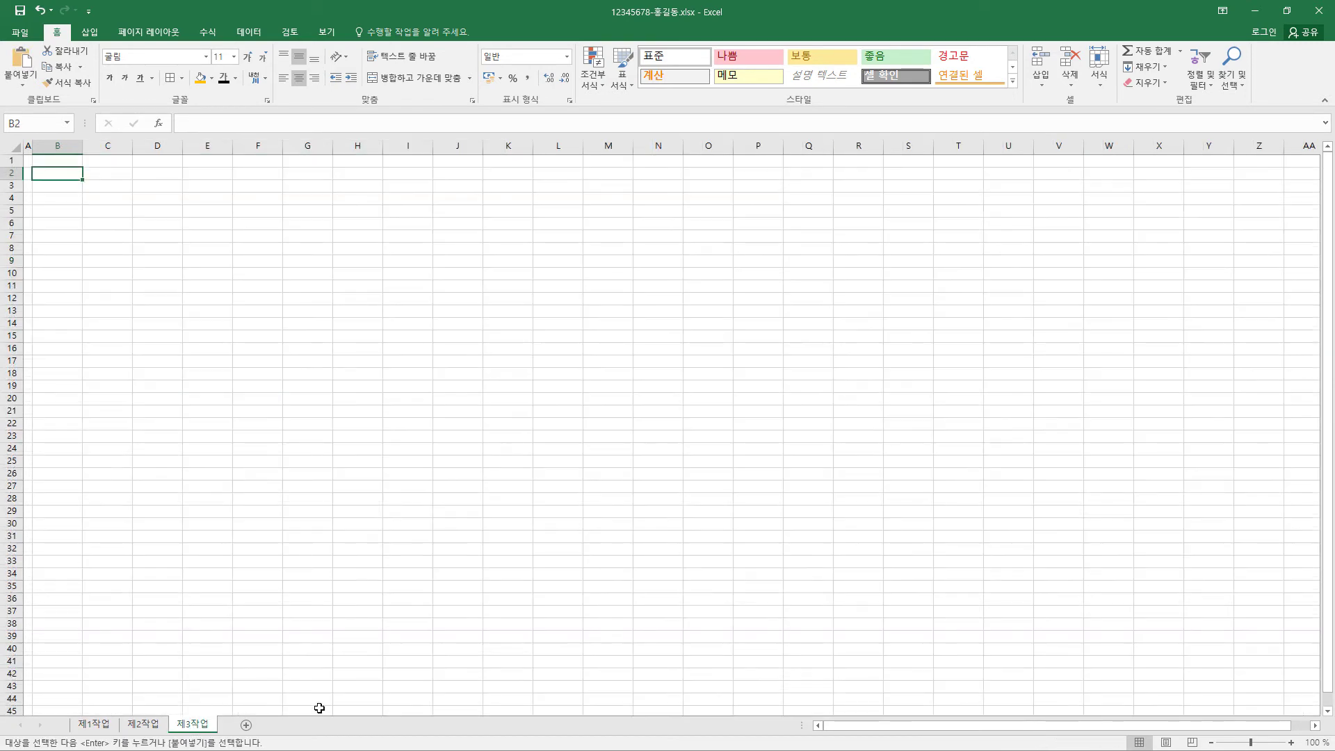
{"action": "left_click", "coordinate": [23, 88]}
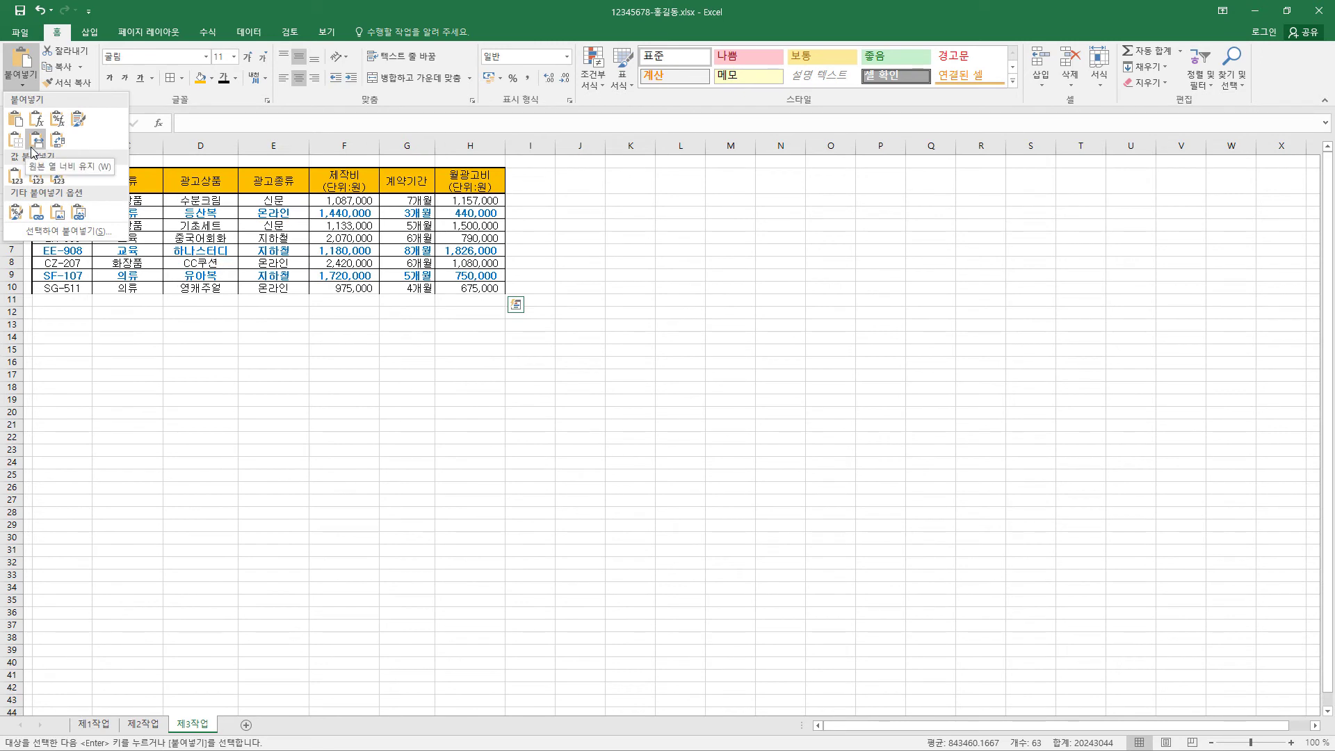
{"action": "left_click", "coordinate": [31, 148]}
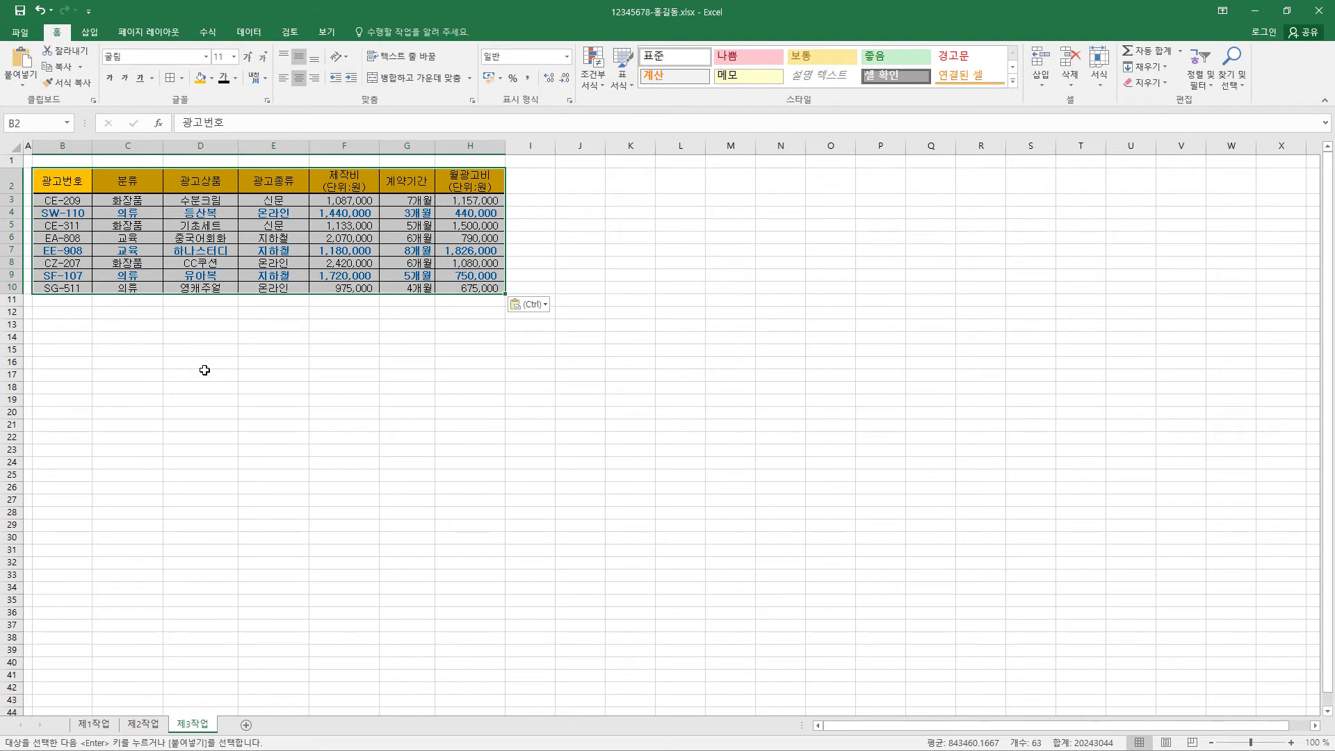
- Sort the pasted table by 분류 in descending order
{"action": "left_click", "coordinate": [134, 183]}
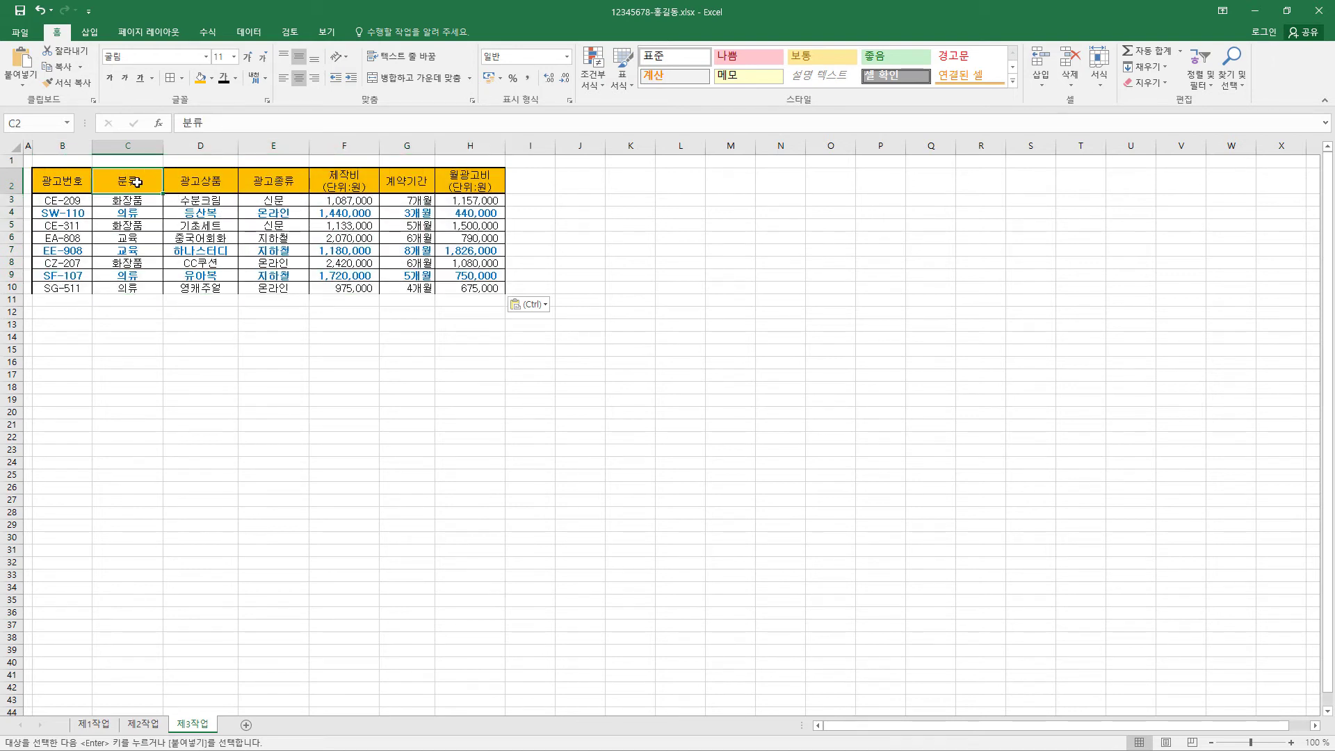
{"action": "left_click", "coordinate": [248, 32]}
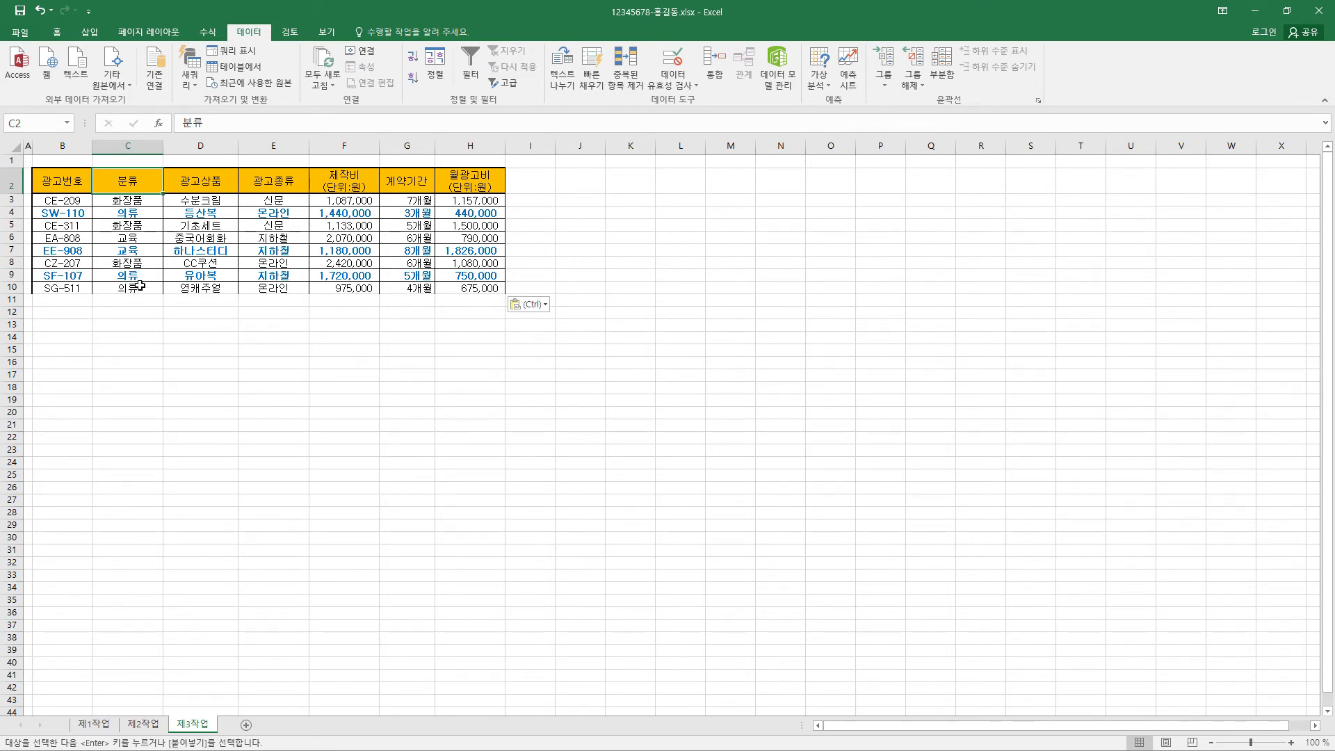
{"action": "key", "text": "ctrl+z"}
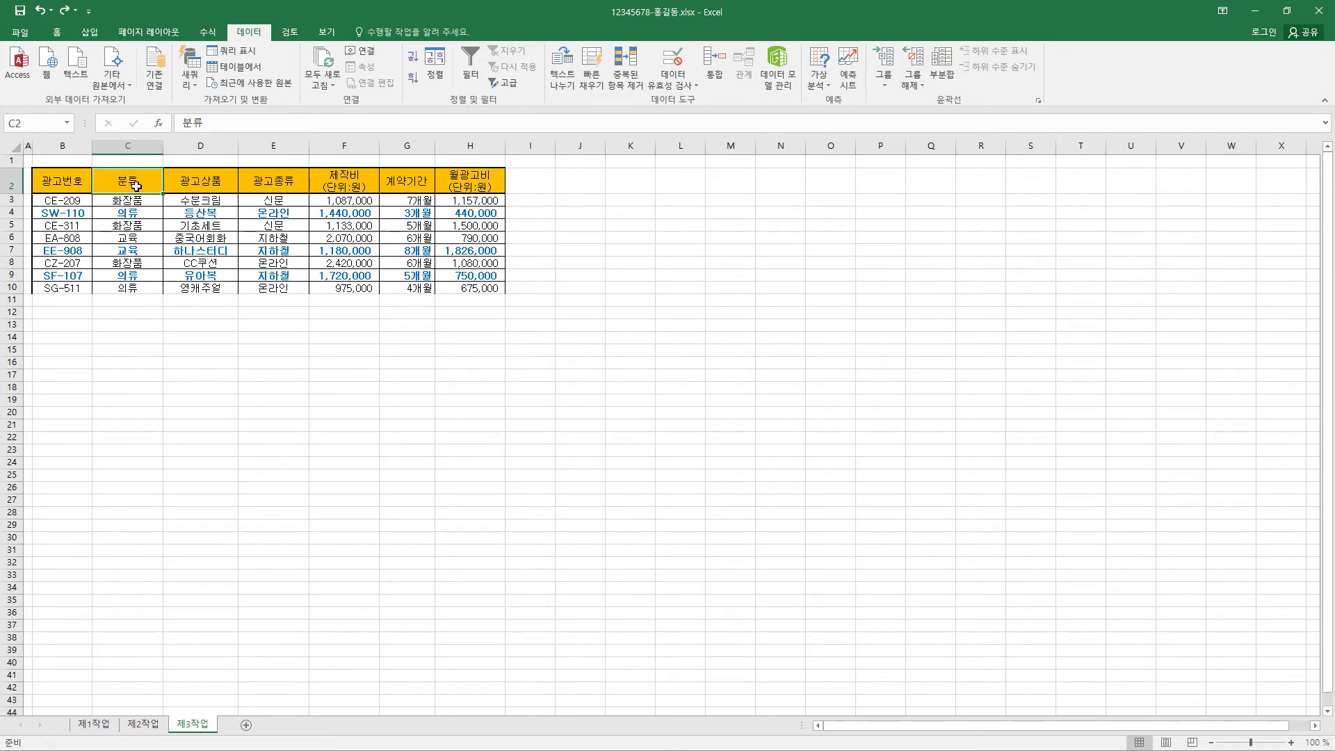
{"action": "left_click", "coordinate": [418, 84]}
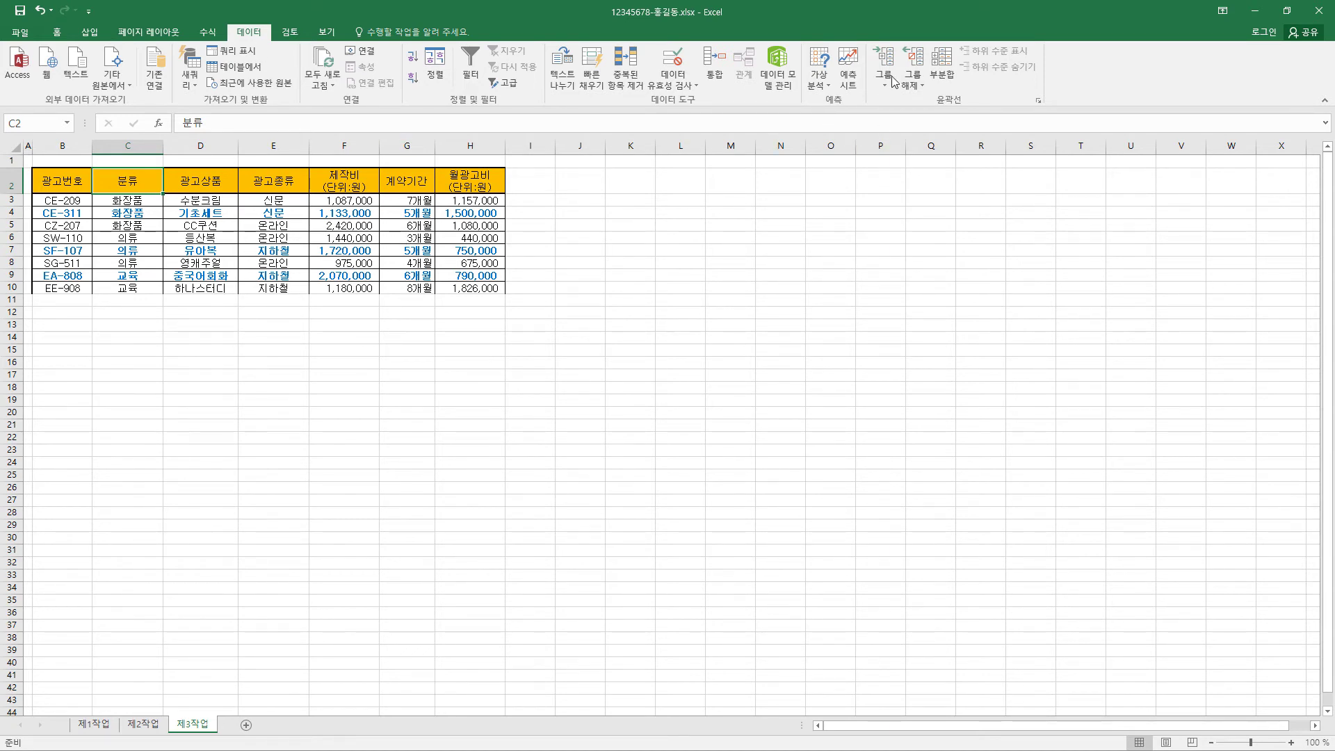
- Add subtotals grouped by 분류 that use the 개수 function on 광고상품 only
{"action": "left_click", "coordinate": [941, 69]}
{"action": "left_click_drag", "start_coordinate": [833, 199], "coordinate": [647, 198]}
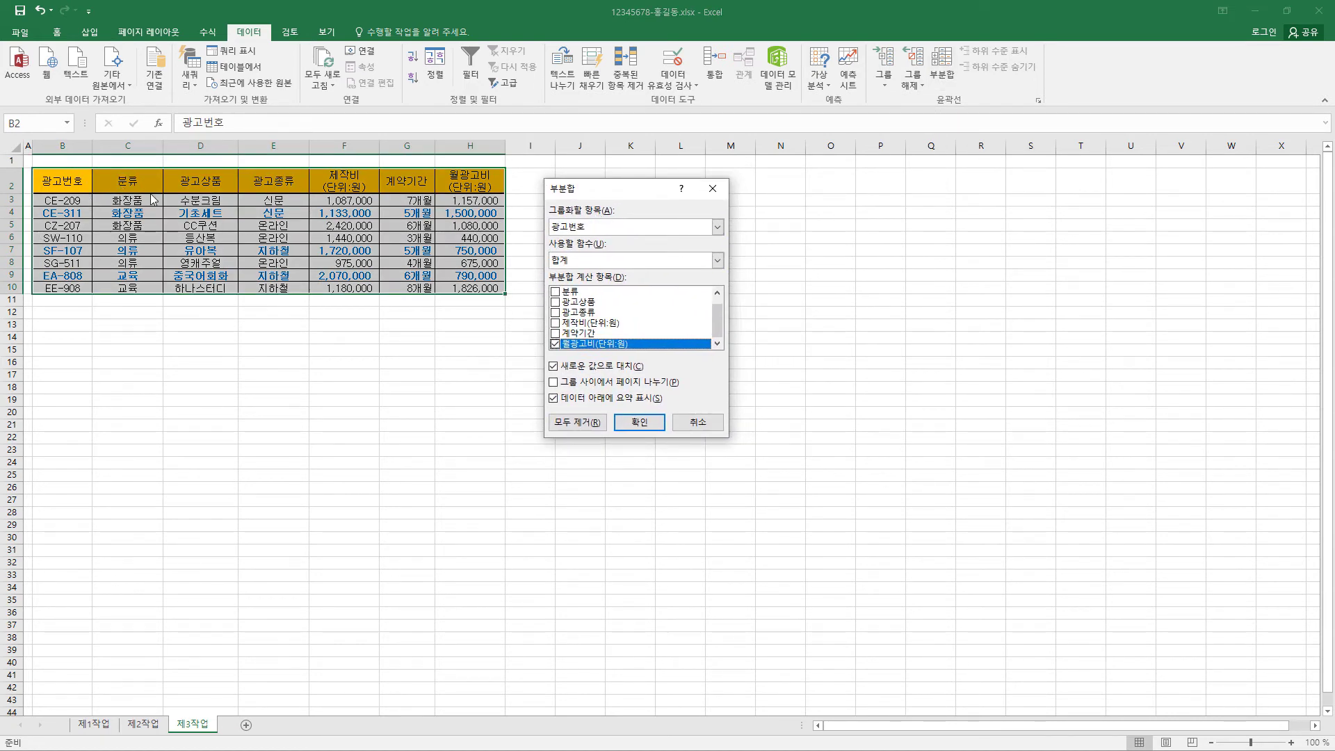
{"action": "left_click", "coordinate": [623, 233]}
{"action": "left_click", "coordinate": [595, 248]}
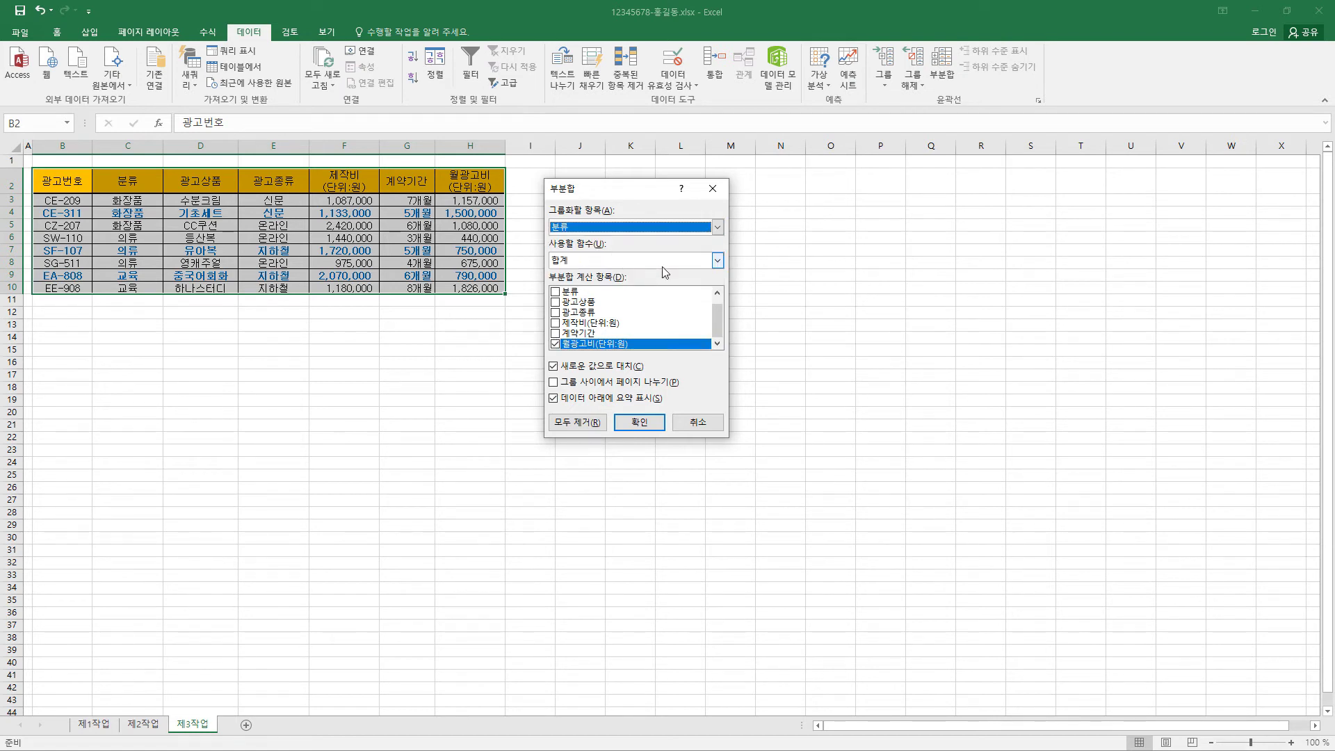
{"action": "left_click", "coordinate": [582, 261]}
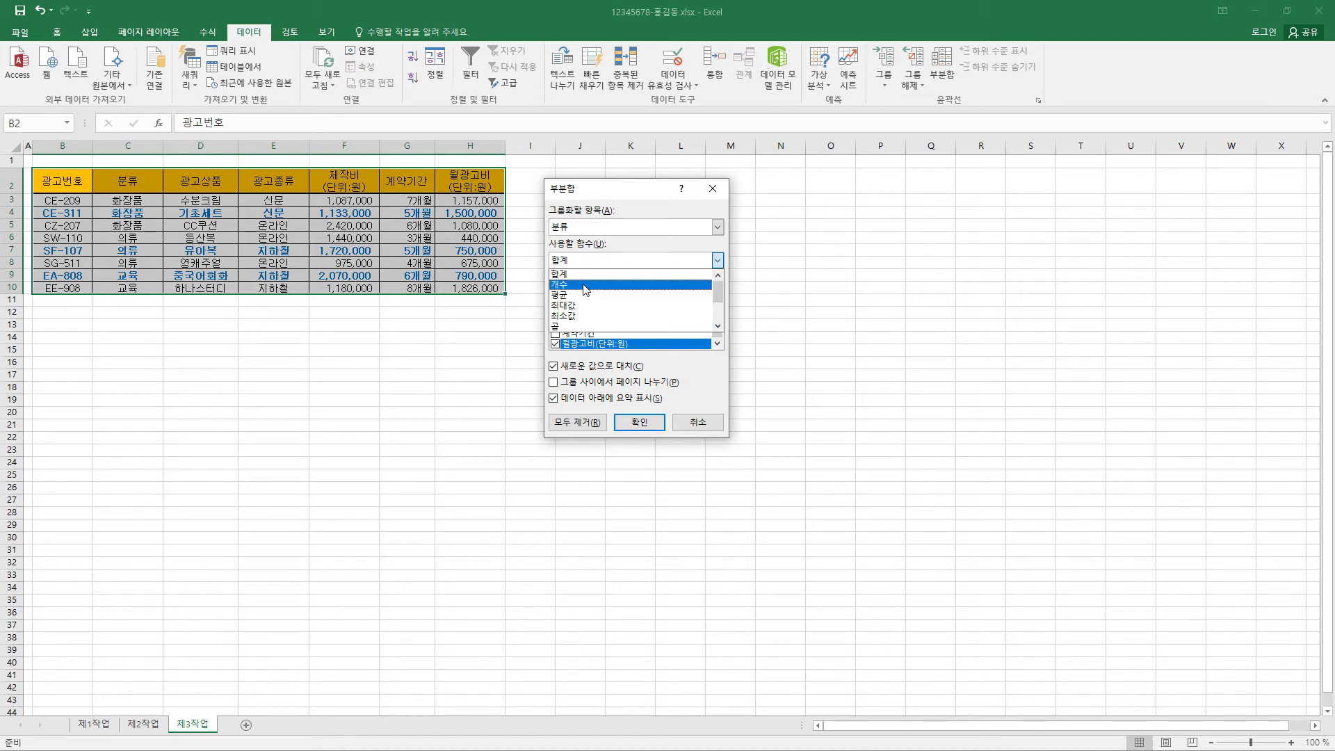
{"action": "left_click", "coordinate": [584, 286]}
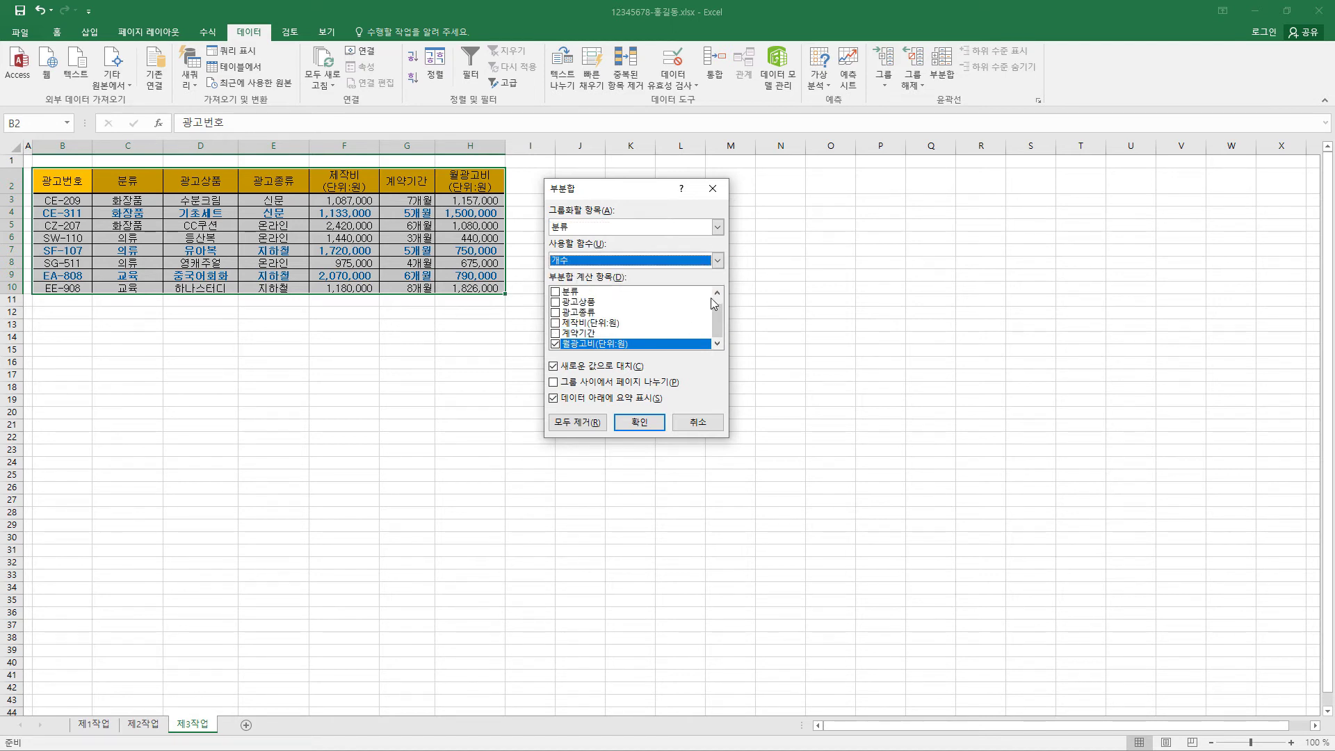
{"action": "left_click", "coordinate": [555, 345]}
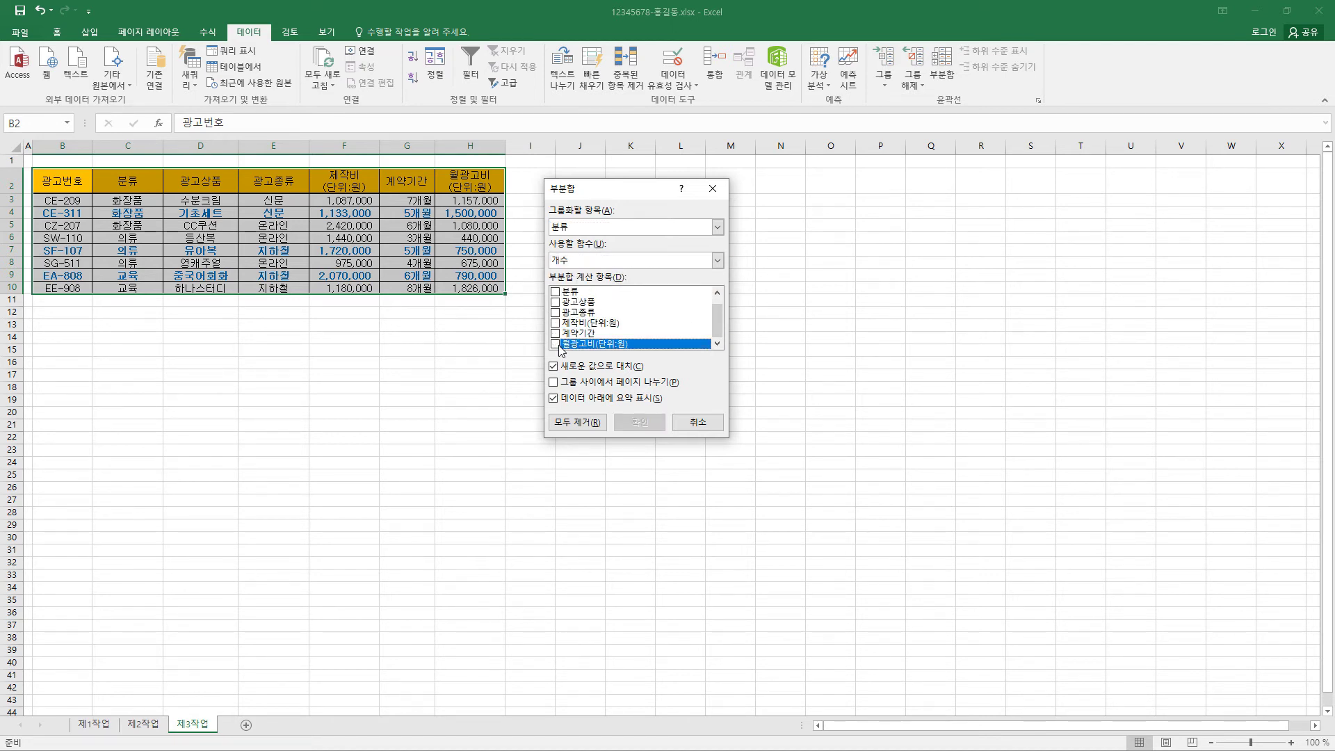
{"action": "left_click", "coordinate": [556, 301]}
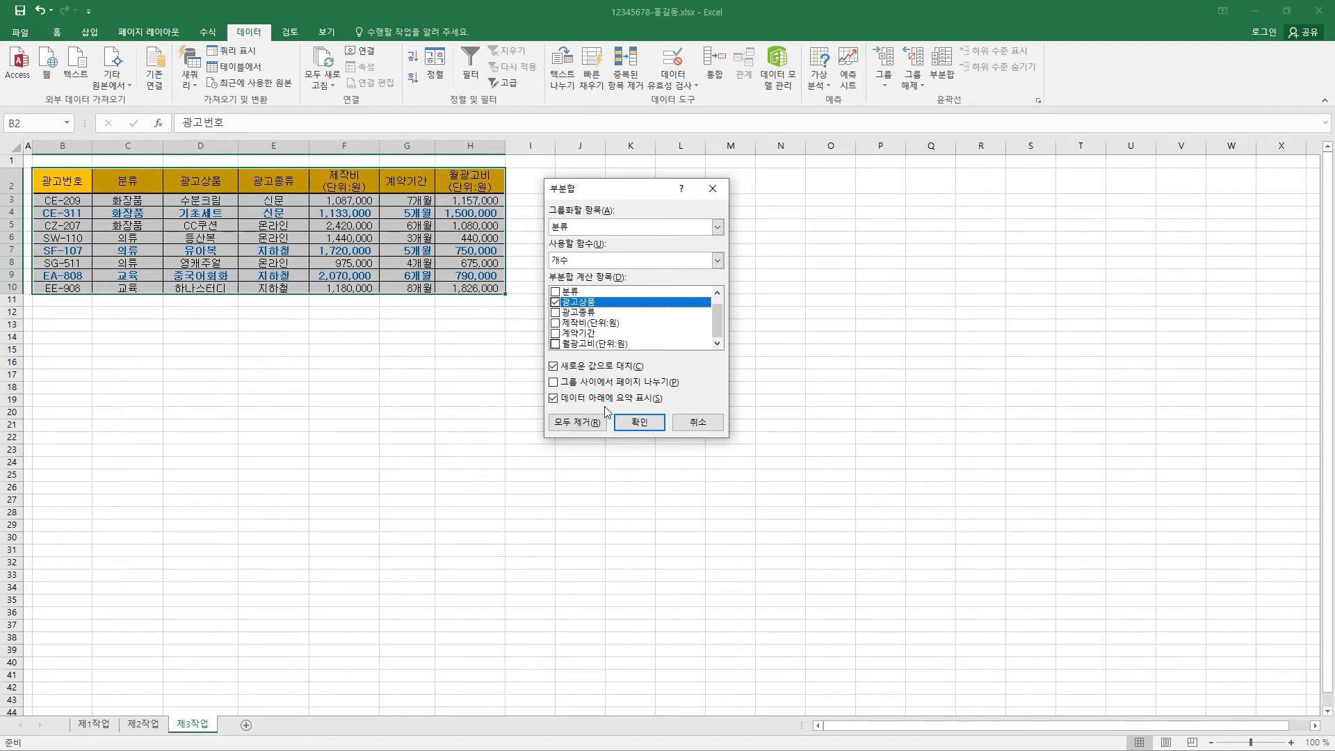
{"action": "left_click", "coordinate": [639, 422]}
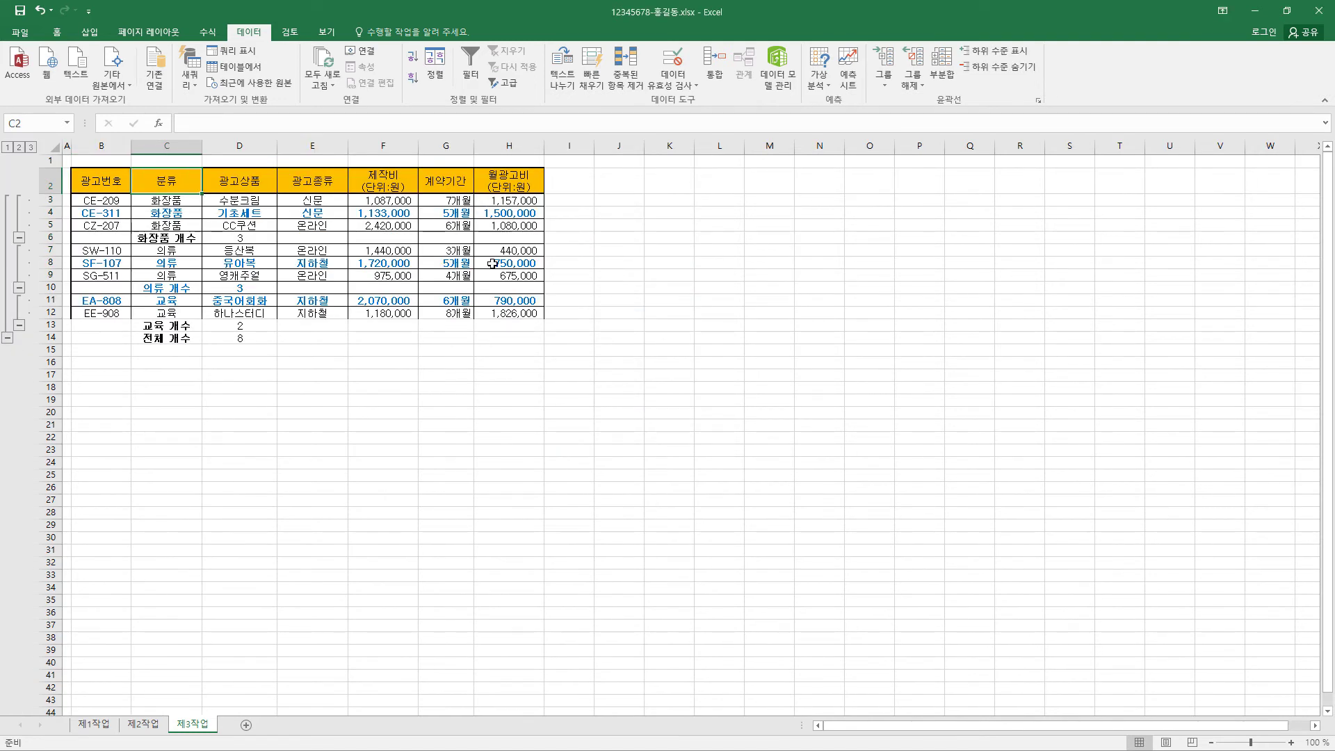
- Add a second subtotal by 분류 using the 평균 function on 월광고비(단위:원) only, without replacing the existing count subtotals
{"action": "left_click", "coordinate": [949, 75]}
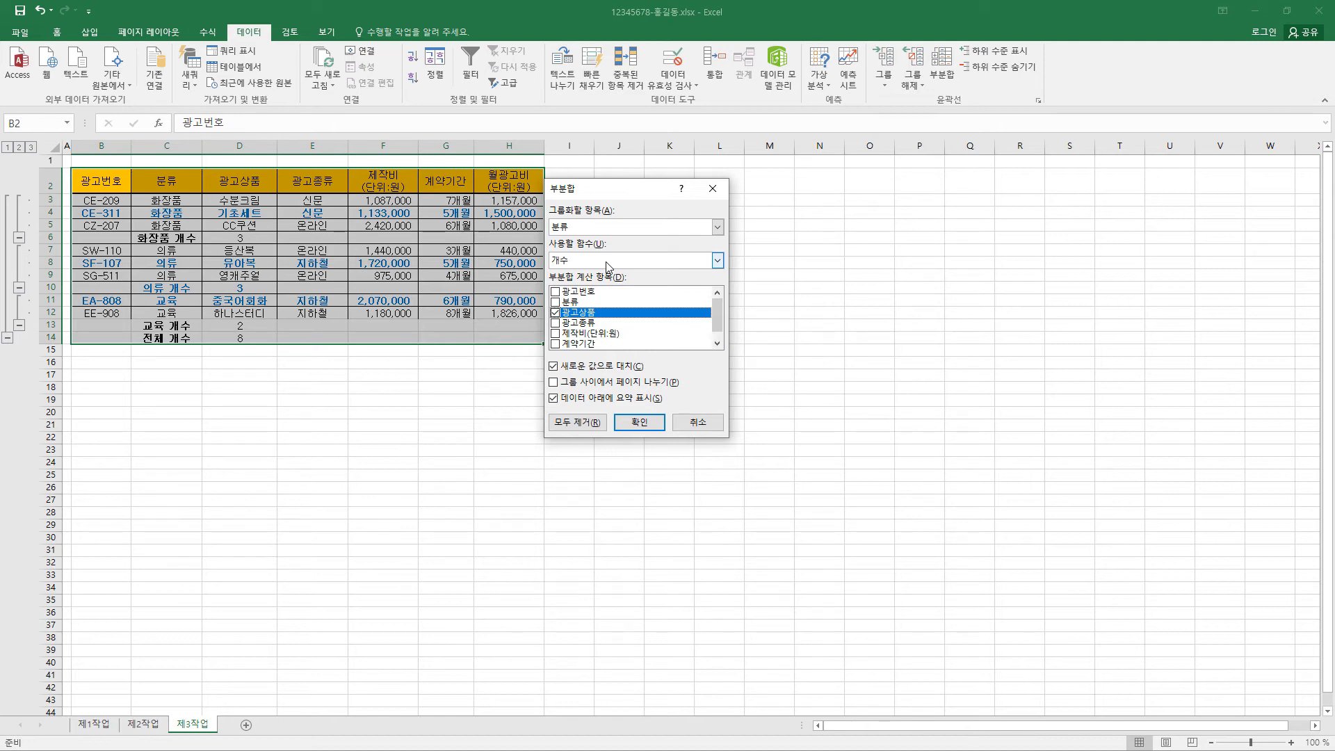
{"action": "left_click", "coordinate": [557, 312]}
{"action": "scroll", "coordinate": [610, 343], "scroll_direction": "down", "scroll_amount": 1}
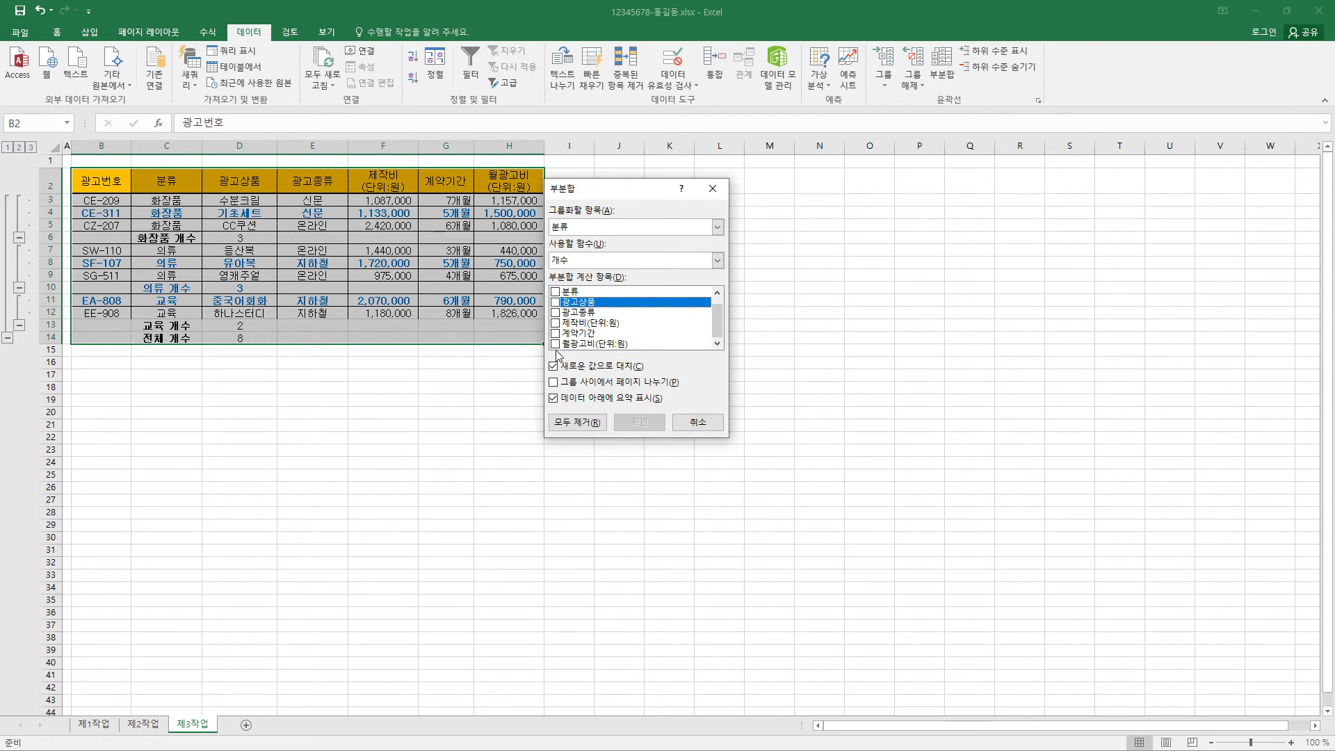
{"action": "left_click", "coordinate": [556, 344]}
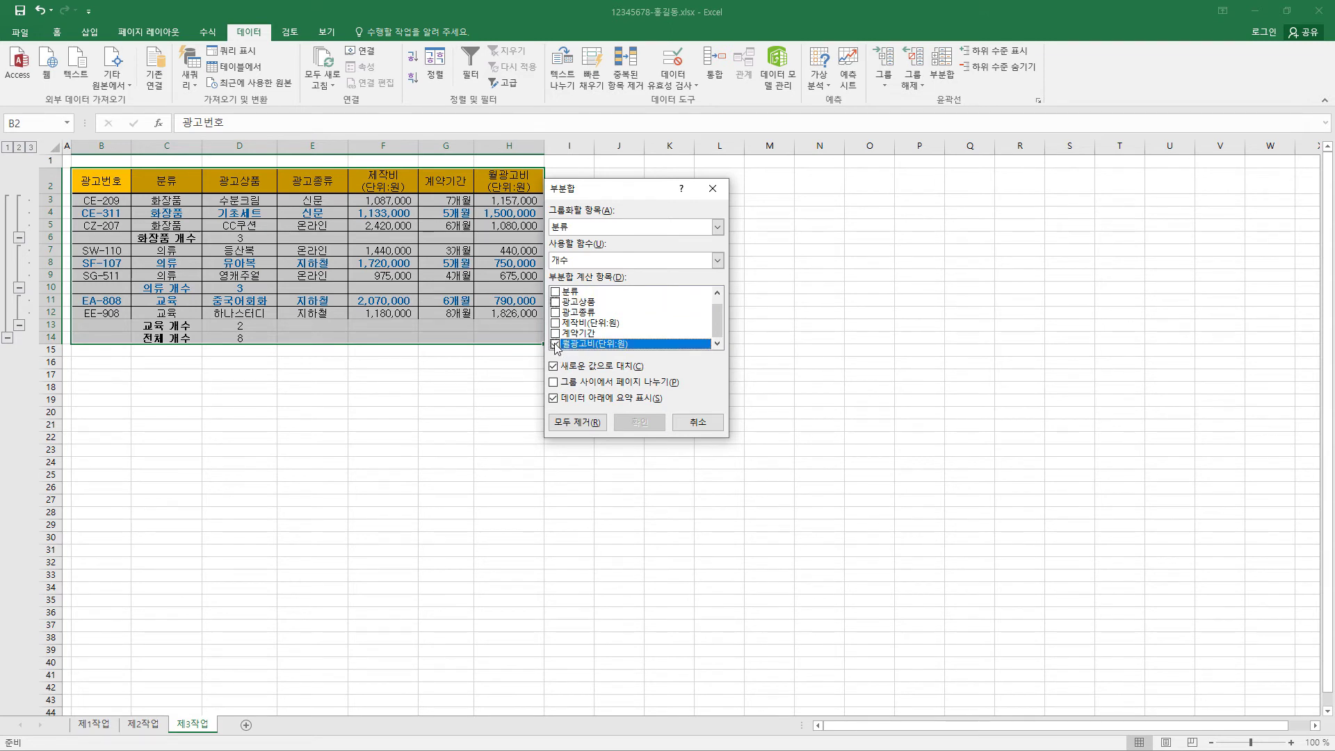
{"action": "left_click", "coordinate": [621, 261]}
{"action": "left_click", "coordinate": [619, 295]}
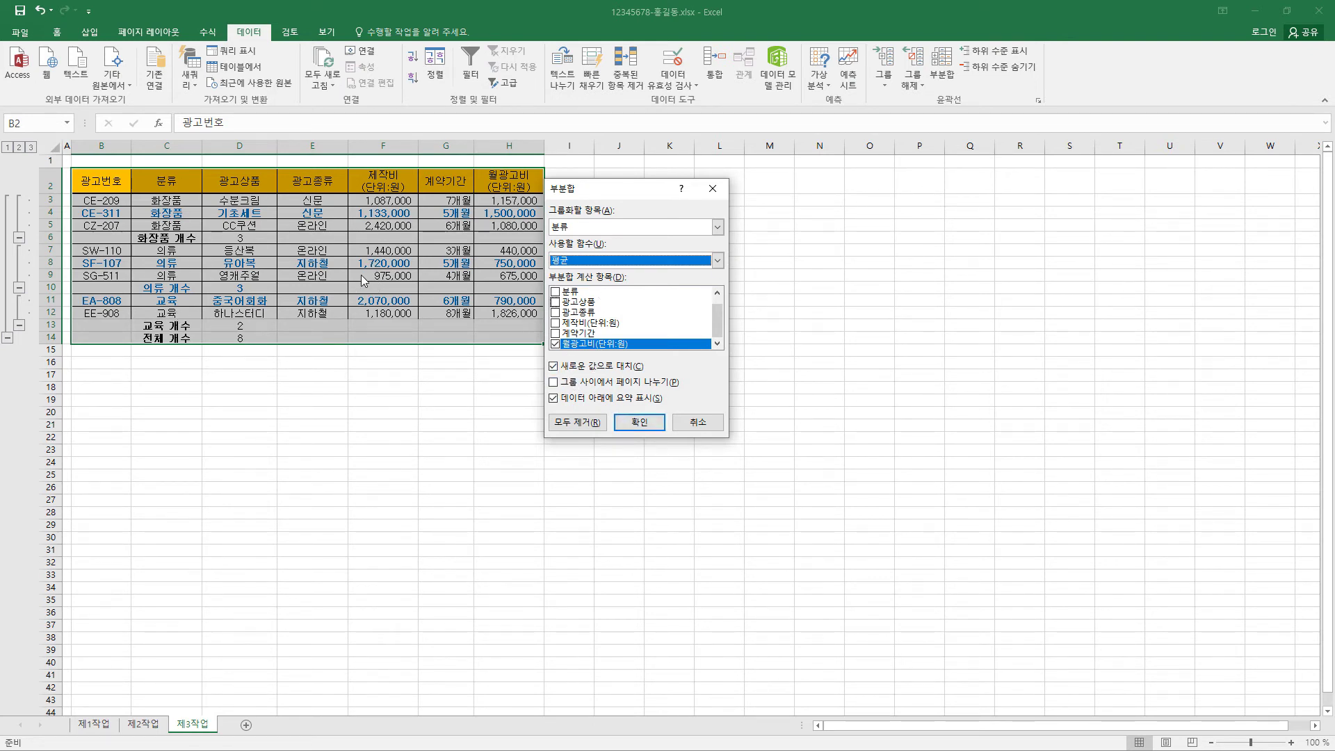
{"action": "left_click", "coordinate": [555, 367]}
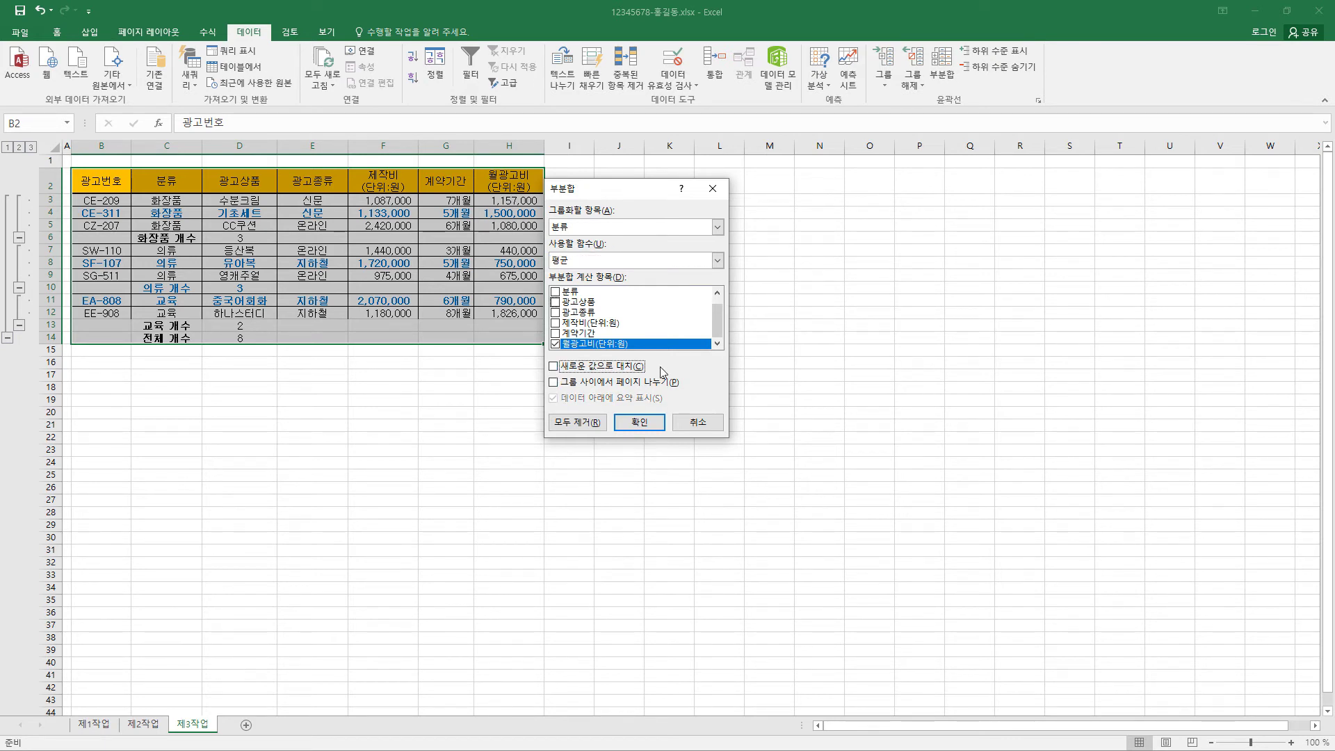
{"action": "left_click", "coordinate": [638, 422]}
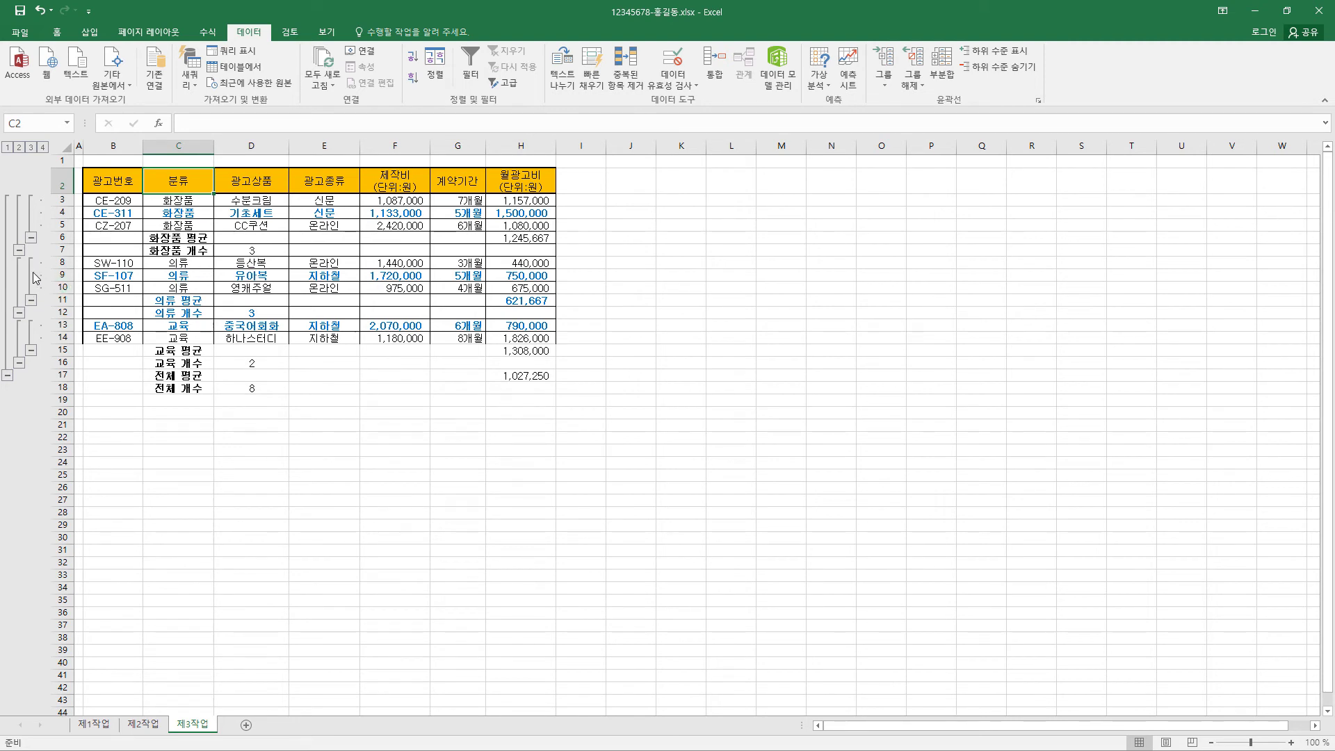
- Clear the subtotal outline and add a thick bottom border to B14:H14
{"action": "left_click", "coordinate": [917, 86]}
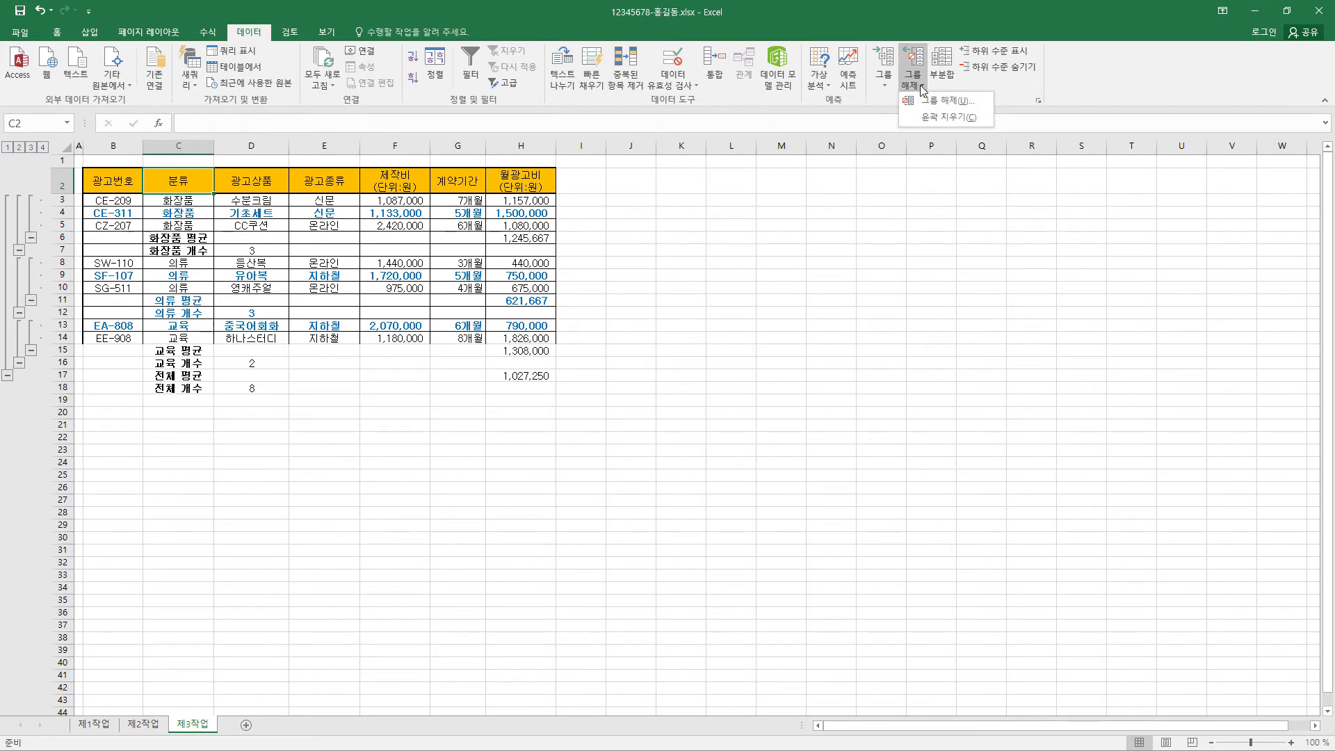
{"action": "left_click", "coordinate": [946, 118]}
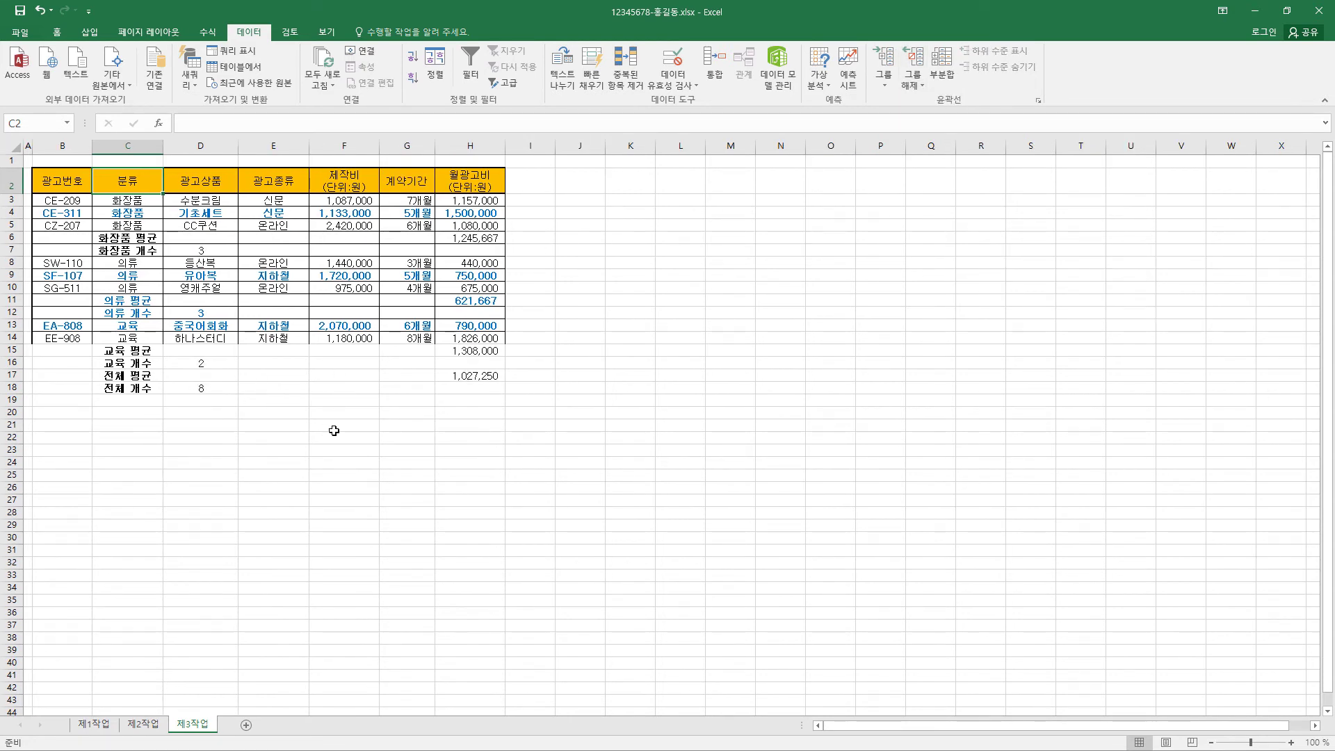
{"action": "left_click_drag", "start_coordinate": [67, 335], "coordinate": [486, 338]}
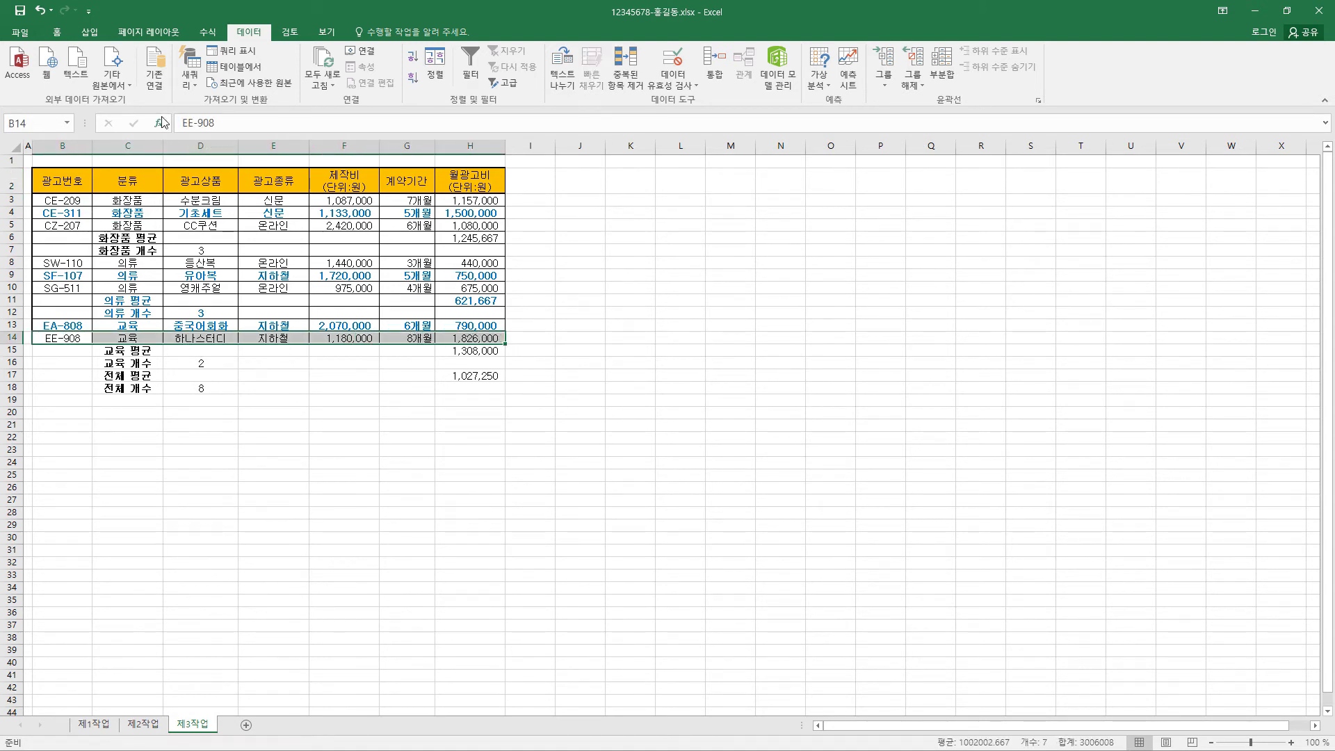
{"action": "left_click", "coordinate": [56, 32]}
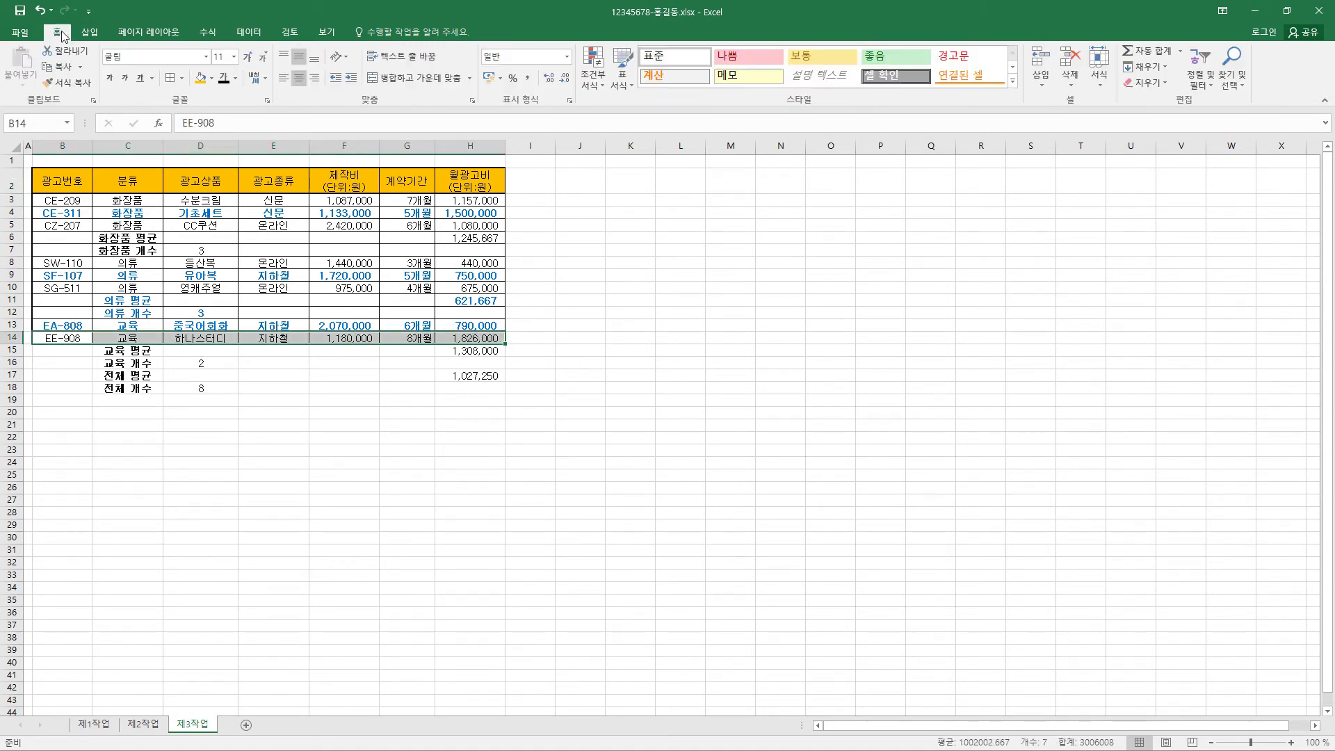
{"action": "left_click", "coordinate": [181, 78]}
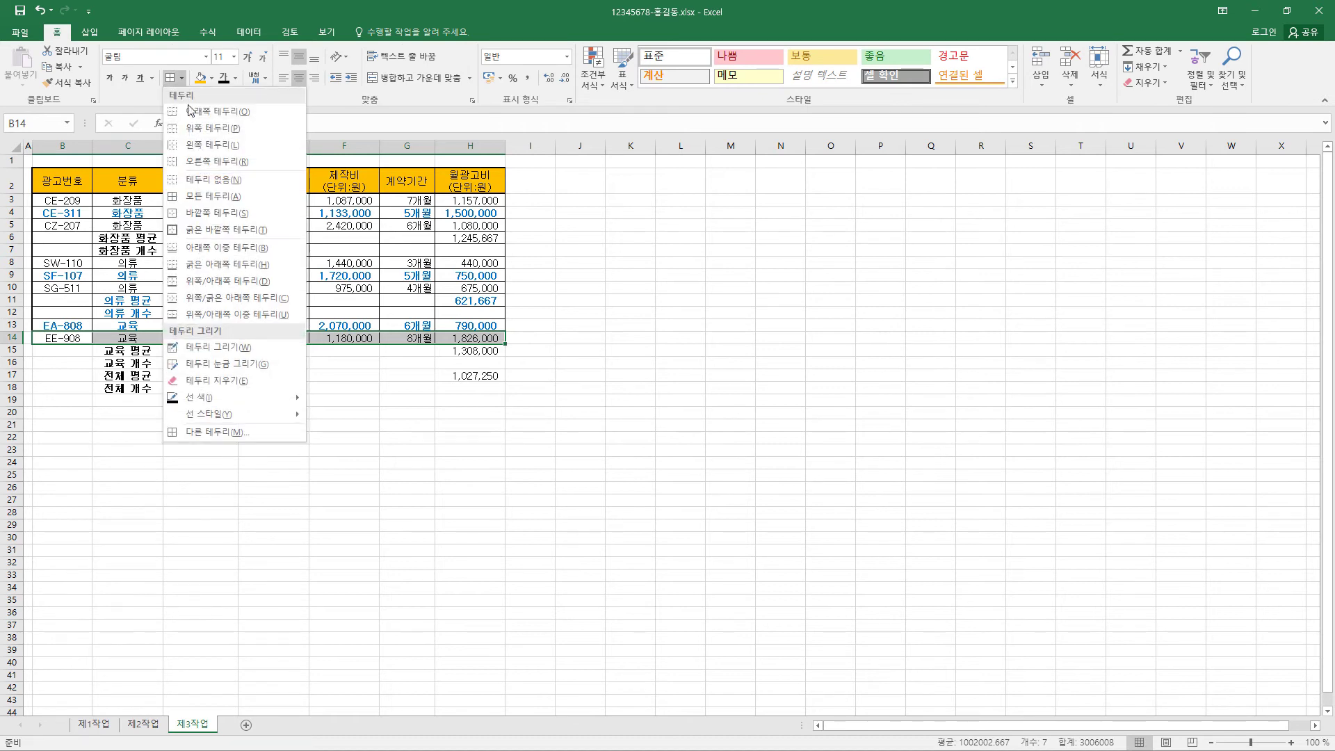
{"action": "left_click", "coordinate": [248, 267]}
{"action": "left_click", "coordinate": [376, 376]}
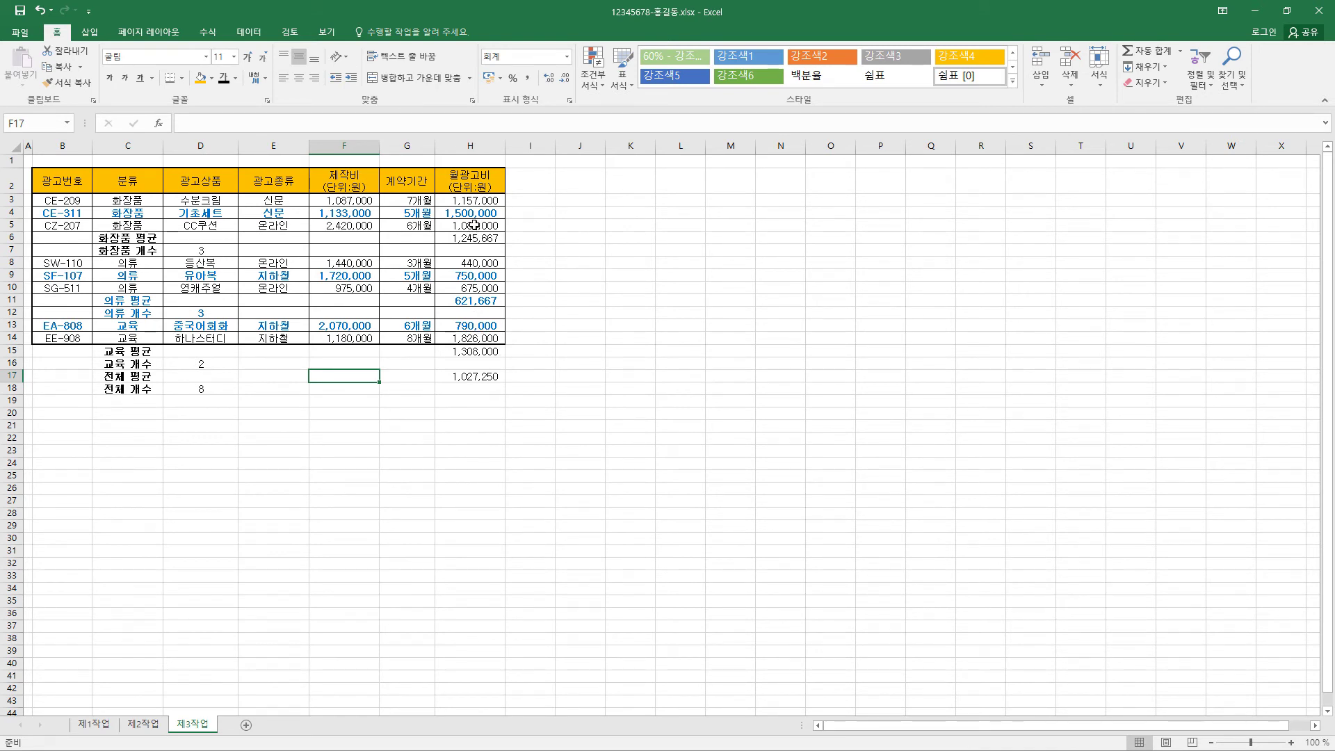
- Check the 월광고비 values of the highlighted rows in H9 and H4 and list the conditional formatting rules of the whole worksheet
{"action": "left_click", "coordinate": [485, 276]}
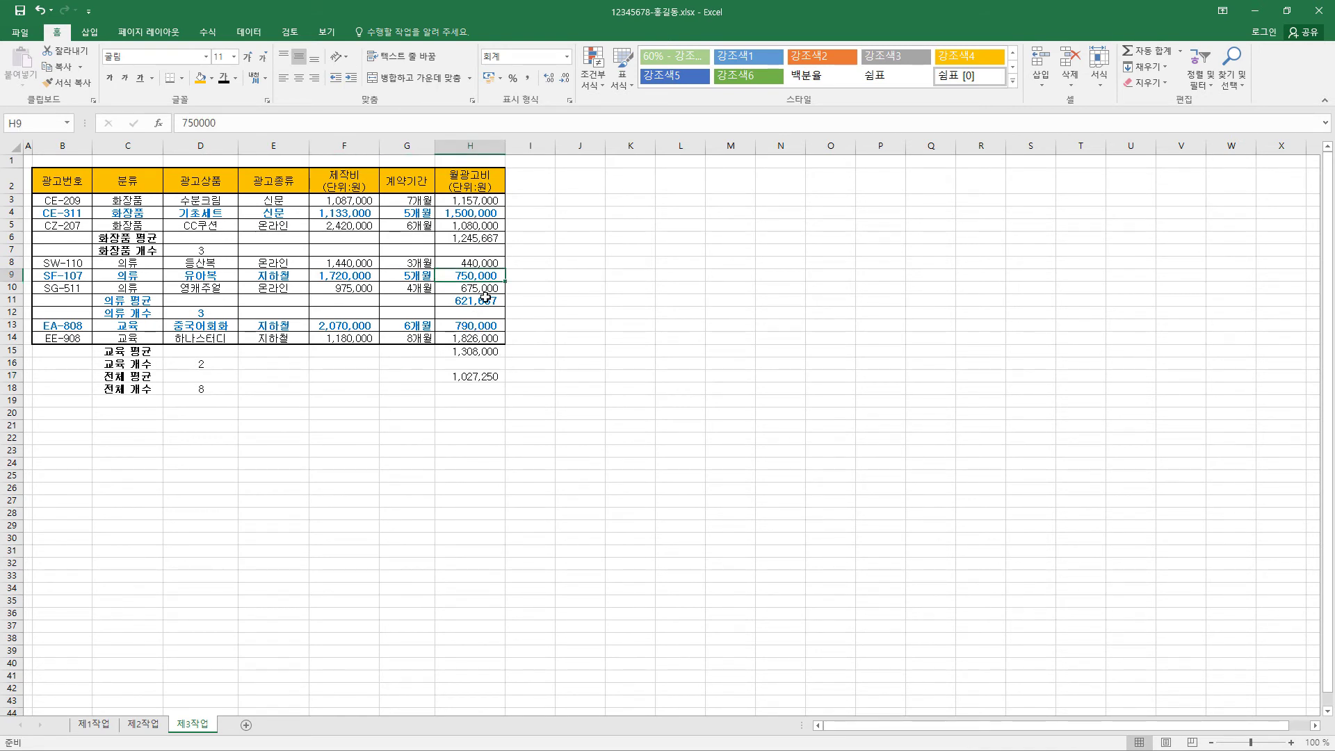
{"action": "left_click", "coordinate": [459, 214]}
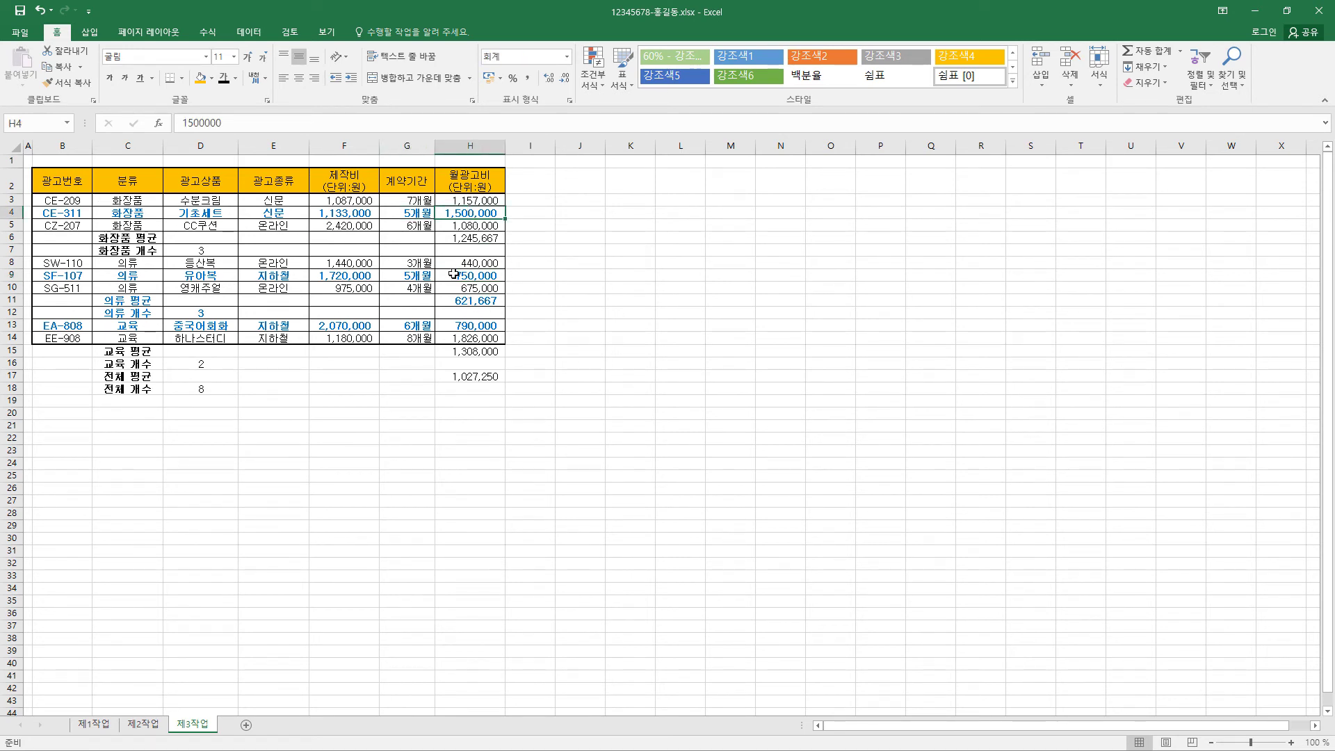
{"action": "left_click", "coordinate": [593, 68]}
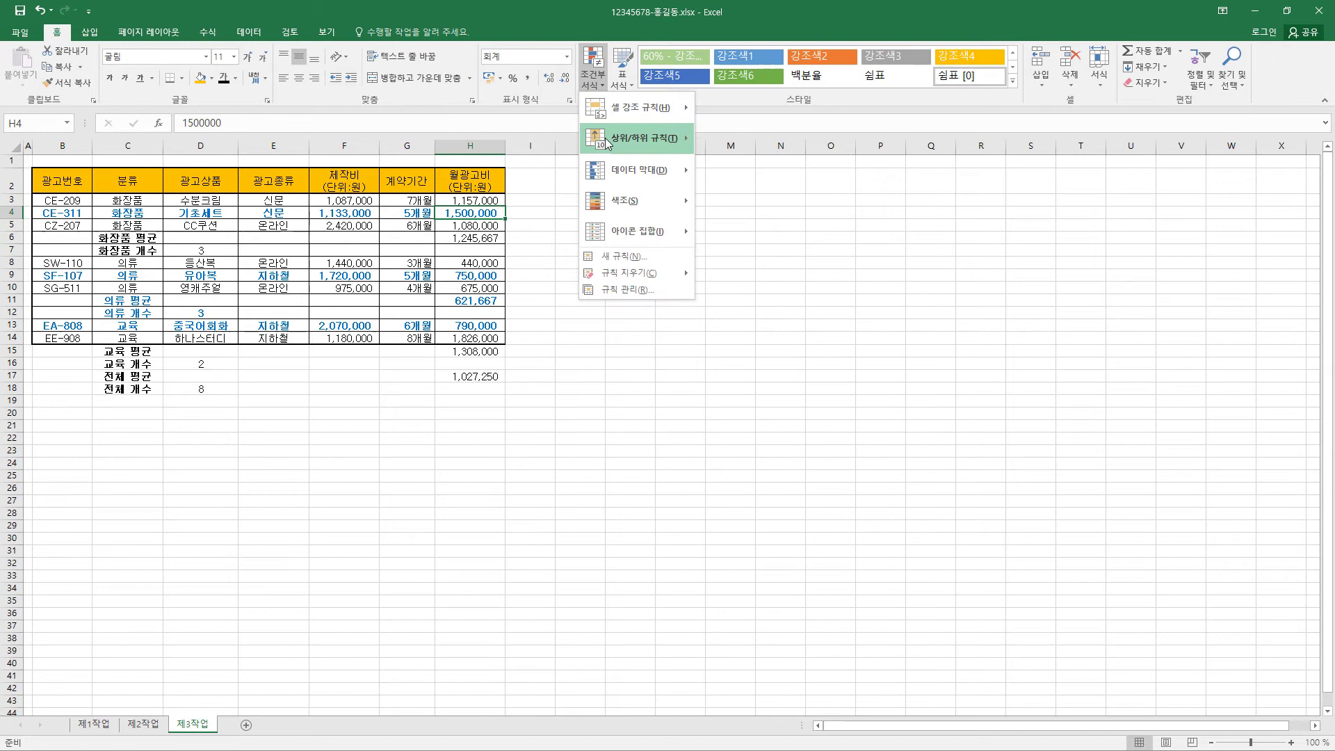
{"action": "left_click", "coordinate": [628, 290]}
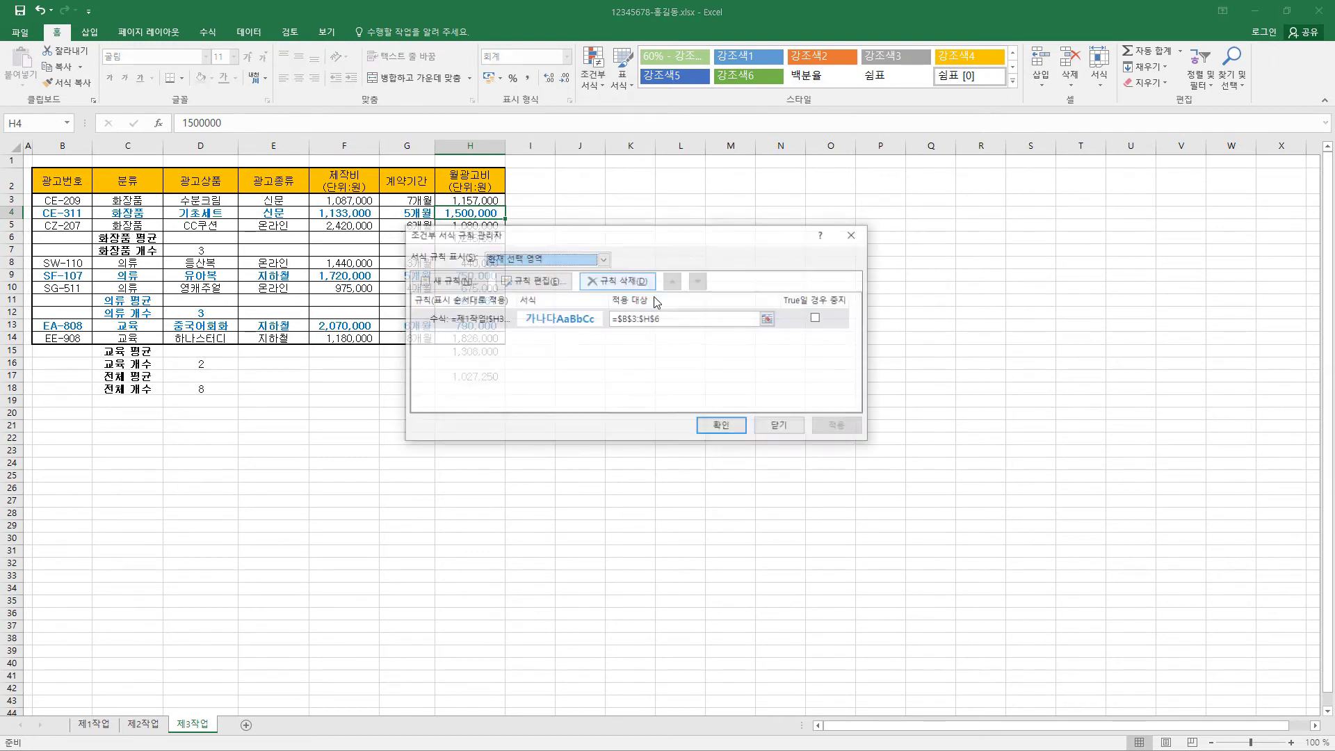
{"action": "left_click", "coordinate": [573, 264]}
{"action": "left_click", "coordinate": [577, 287]}
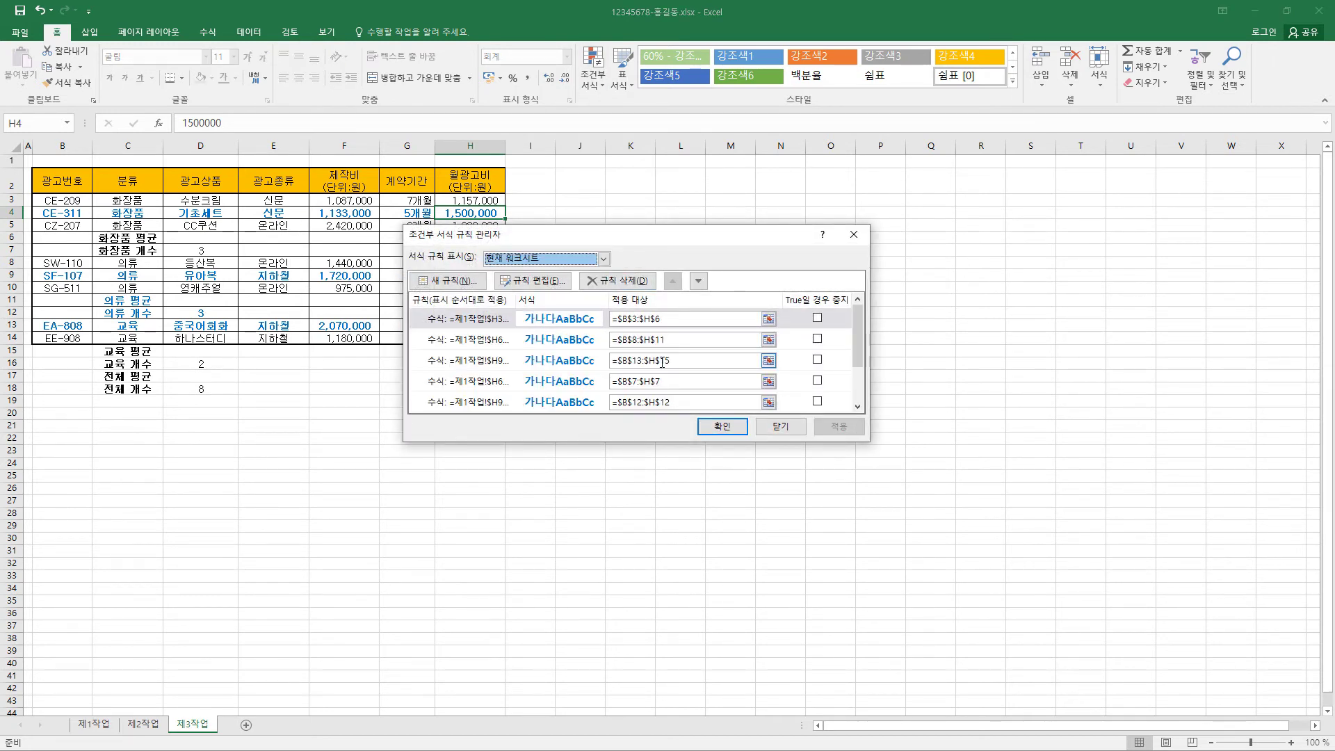
- Delete every conditional formatting rule on the worksheet except the one applied to B3:H6
{"action": "scroll", "coordinate": [566, 389], "scroll_direction": "down", "scroll_amount": 3}
{"action": "left_click", "coordinate": [567, 384]}
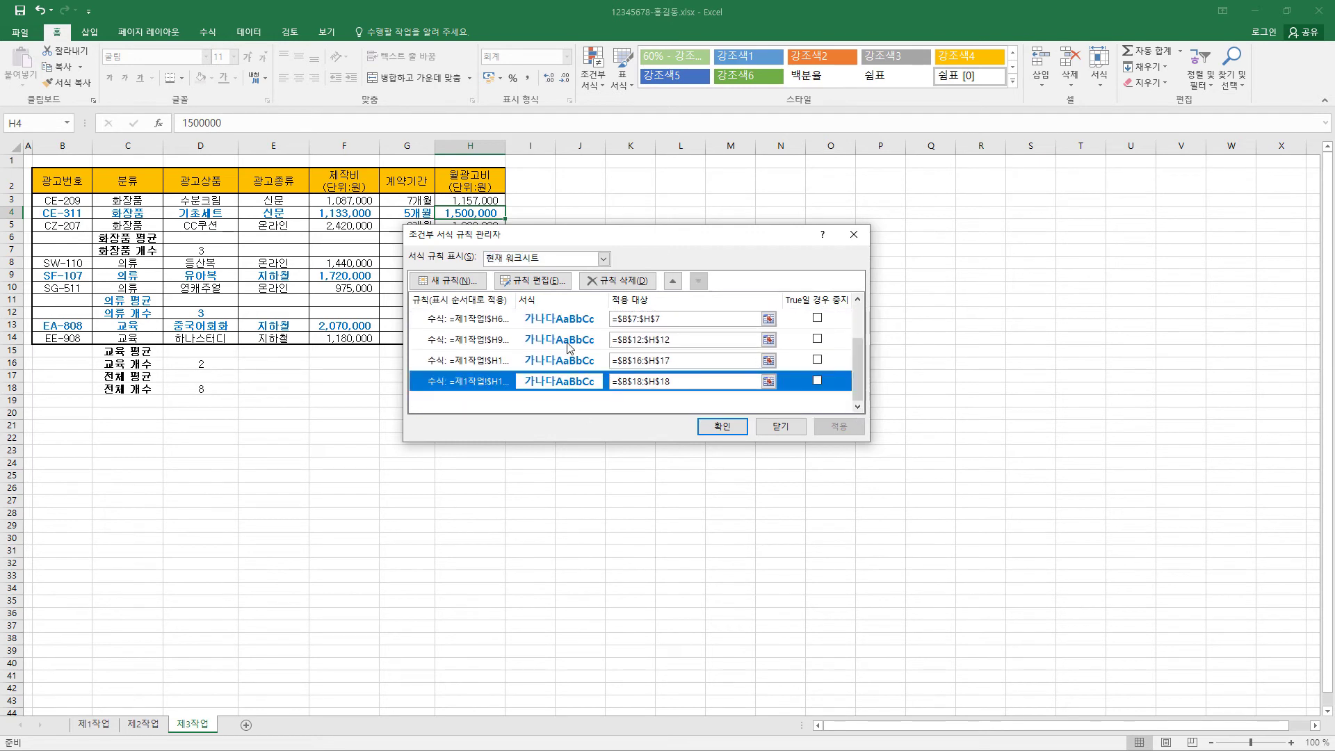
{"action": "left_click", "coordinate": [615, 280]}
{"action": "left_click", "coordinate": [574, 363]}
{"action": "left_click", "coordinate": [618, 280]}
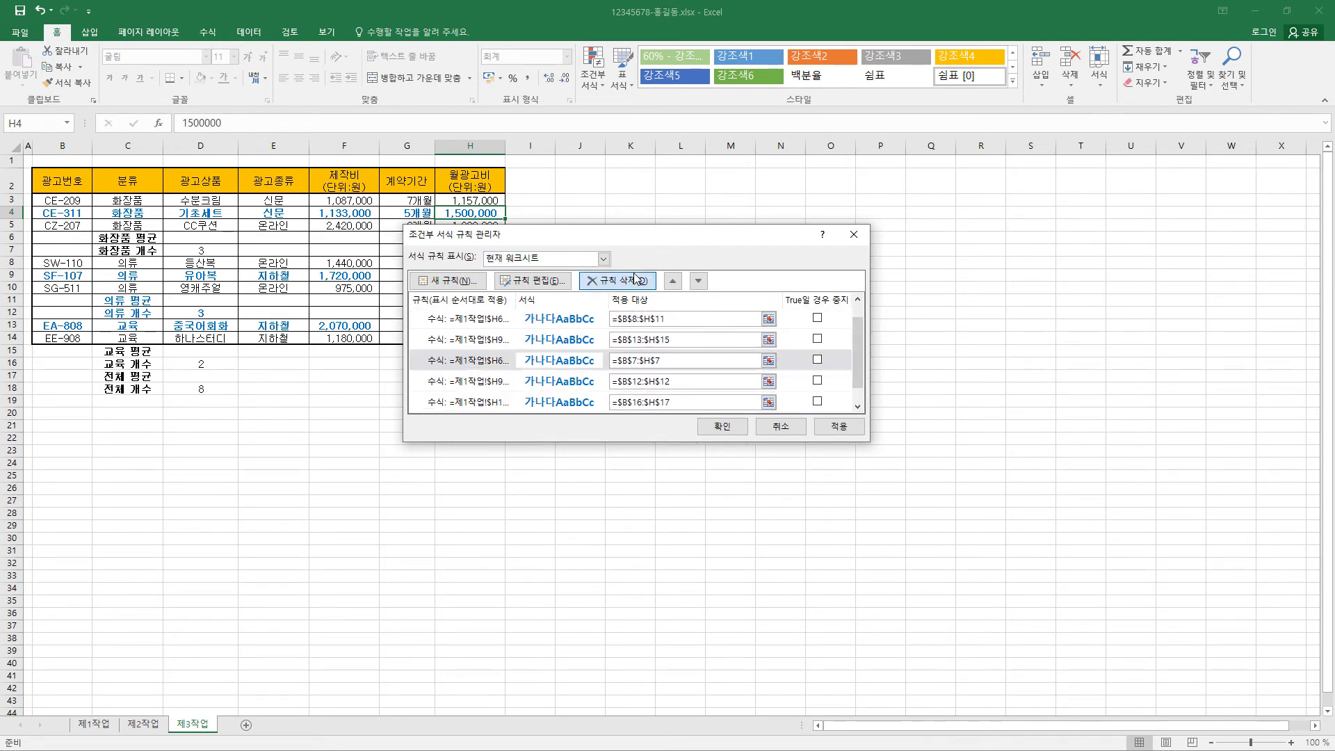
{"action": "left_click", "coordinate": [617, 280]}
{"action": "left_click", "coordinate": [617, 280]}
{"action": "left_click", "coordinate": [618, 280]}
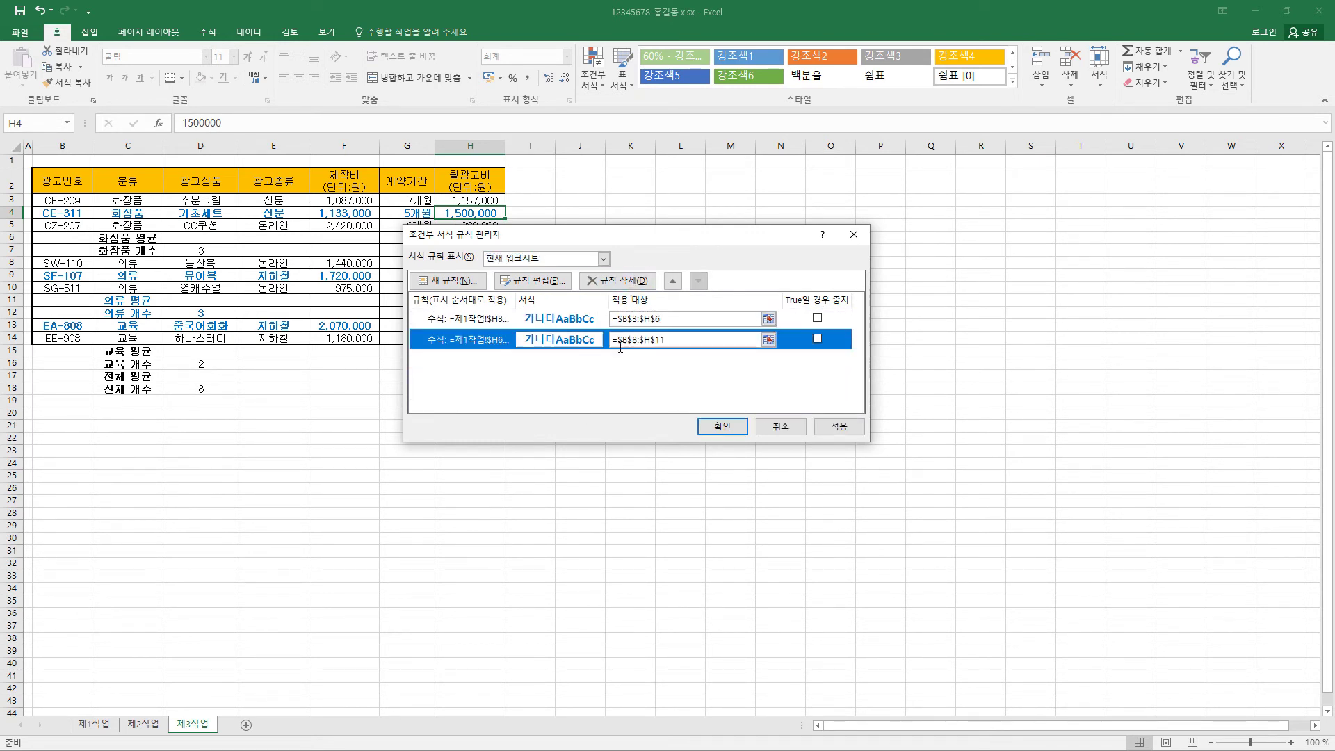
{"action": "left_click", "coordinate": [617, 280]}
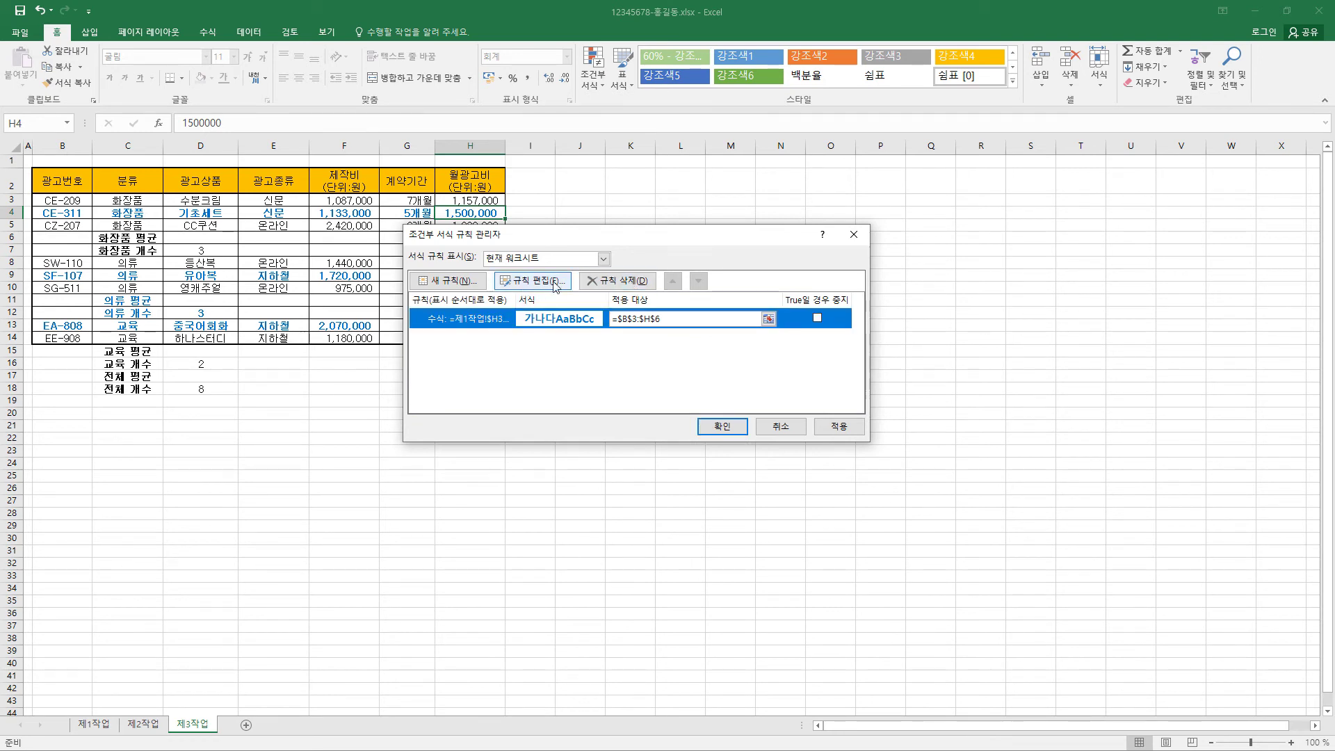
- Remove the 제1작업 sheet reference from the remaining rule's formula so it reads =$H3>=1500000
{"action": "left_click", "coordinate": [529, 281]}
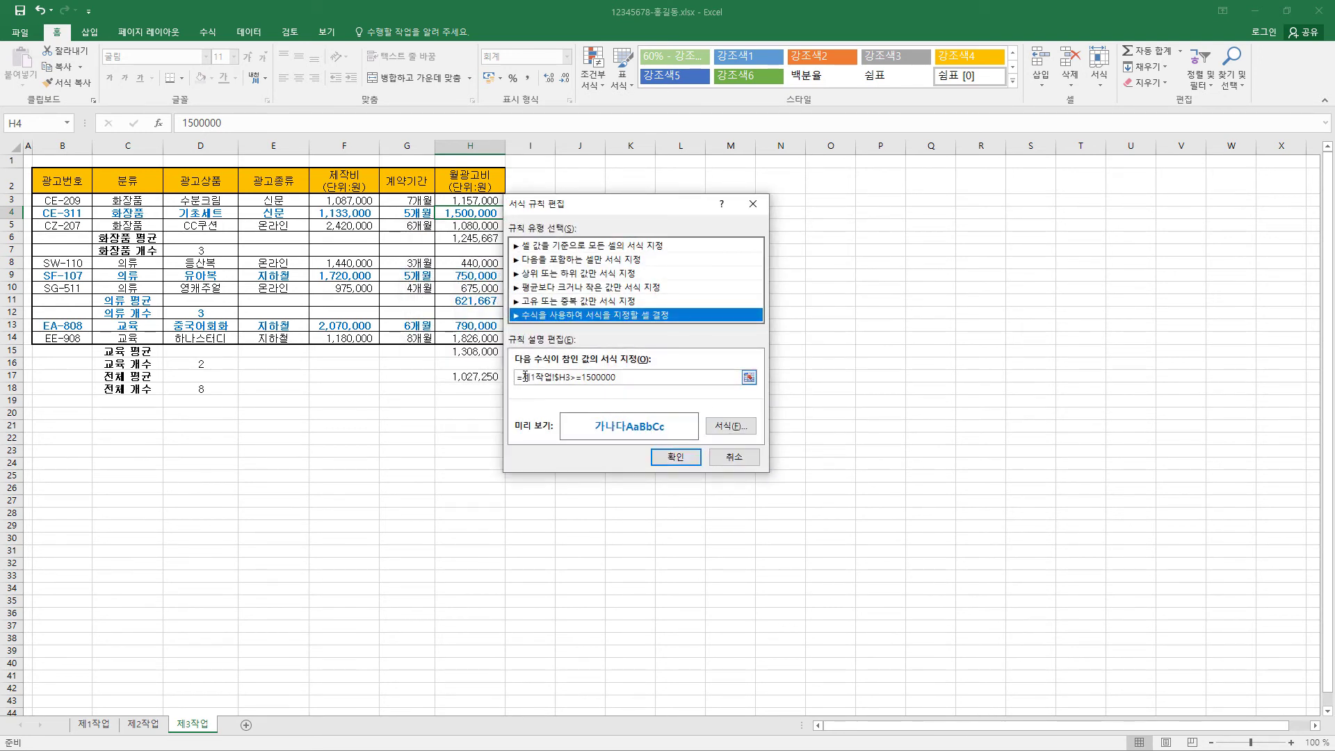
{"action": "left_click_drag", "start_coordinate": [525, 376], "coordinate": [559, 376]}
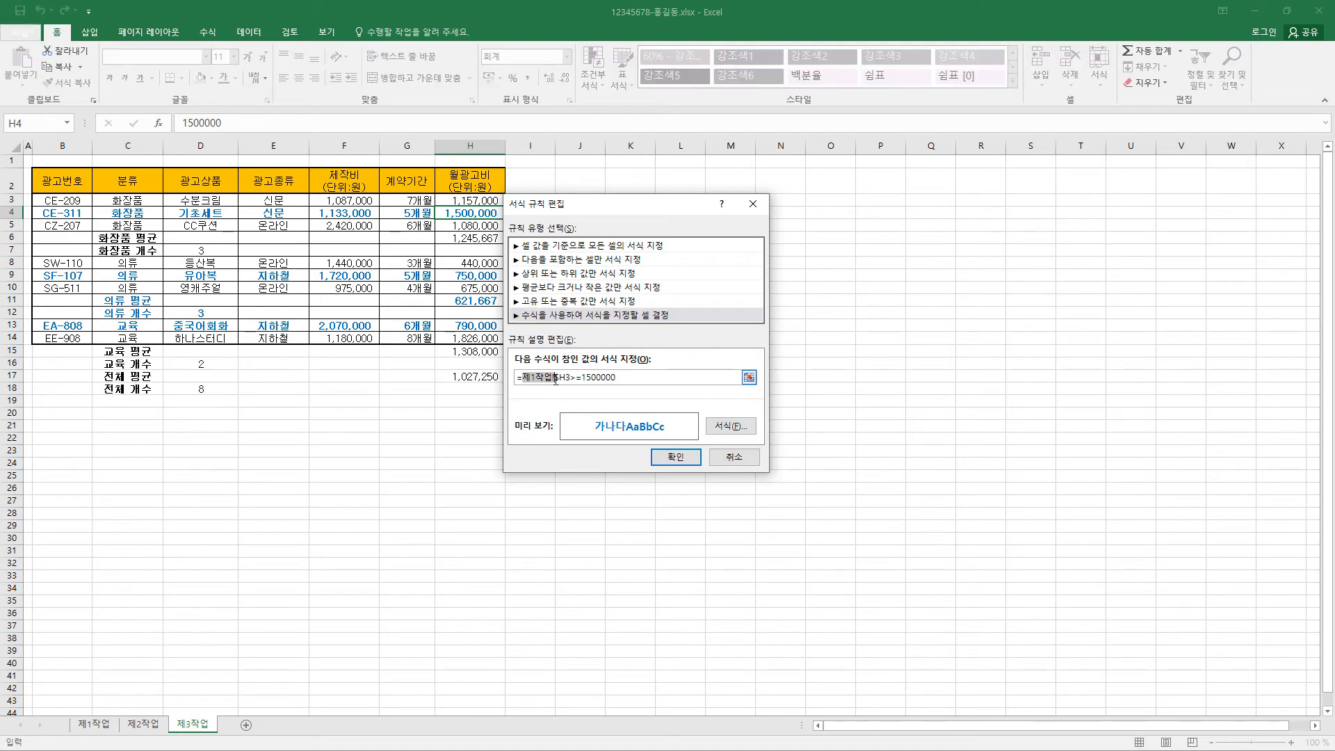
{"action": "key", "text": "Delete"}
{"action": "left_click", "coordinate": [678, 454]}
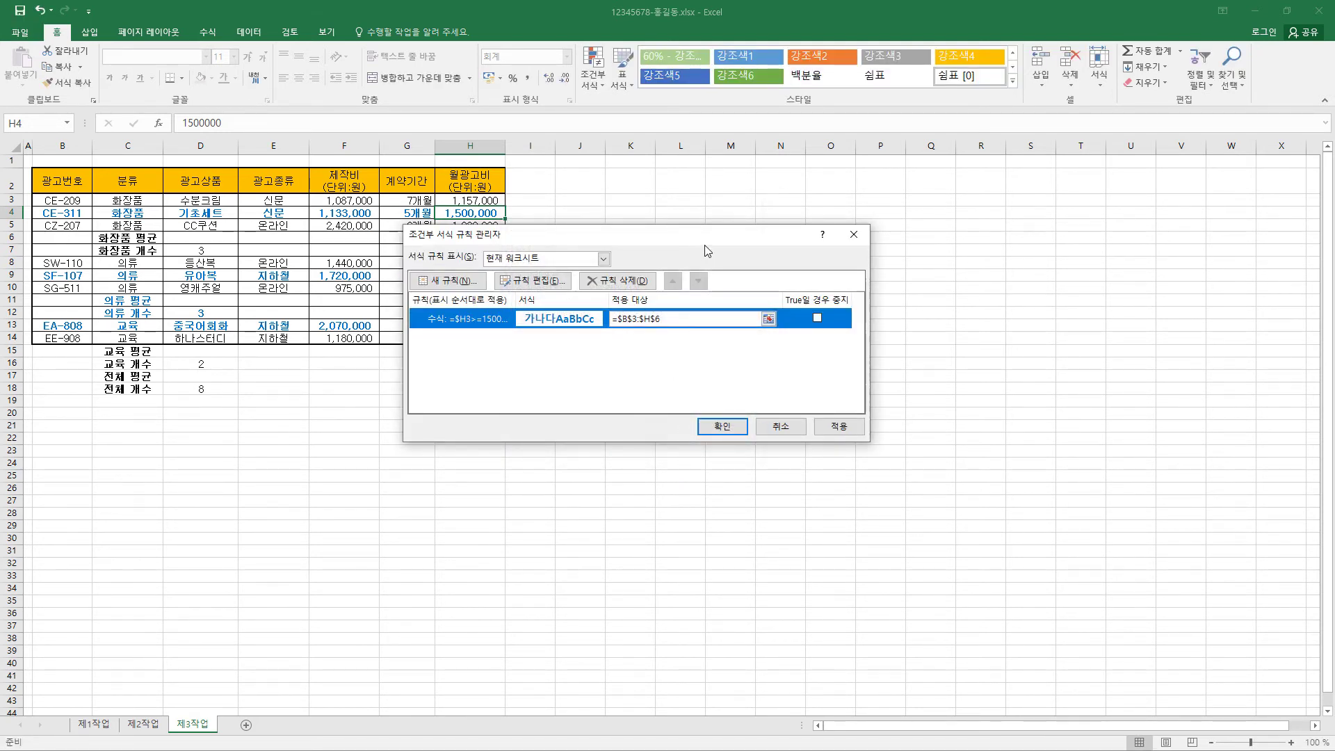
- Set the remaining rule's applied range to B3:H14 and apply the rule changes
{"action": "left_click_drag", "start_coordinate": [704, 243], "coordinate": [841, 245]}
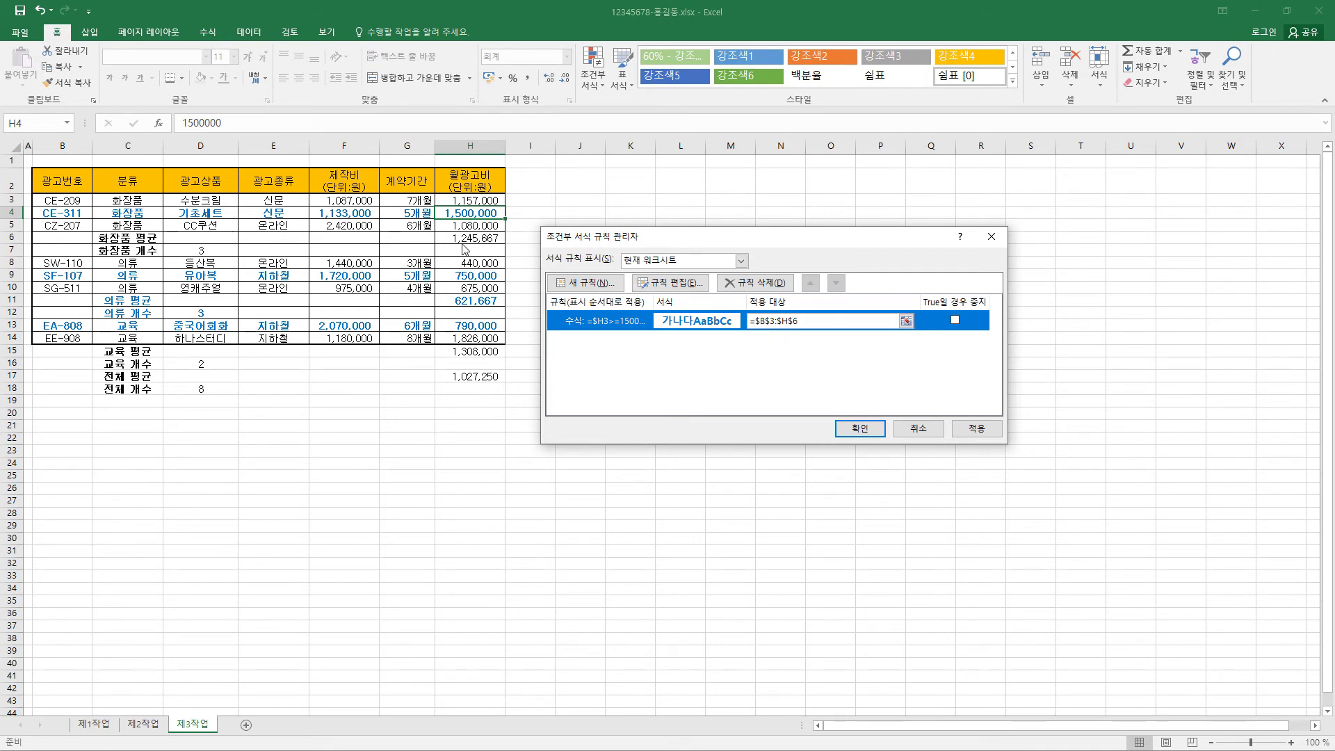
{"action": "left_click", "coordinate": [750, 318]}
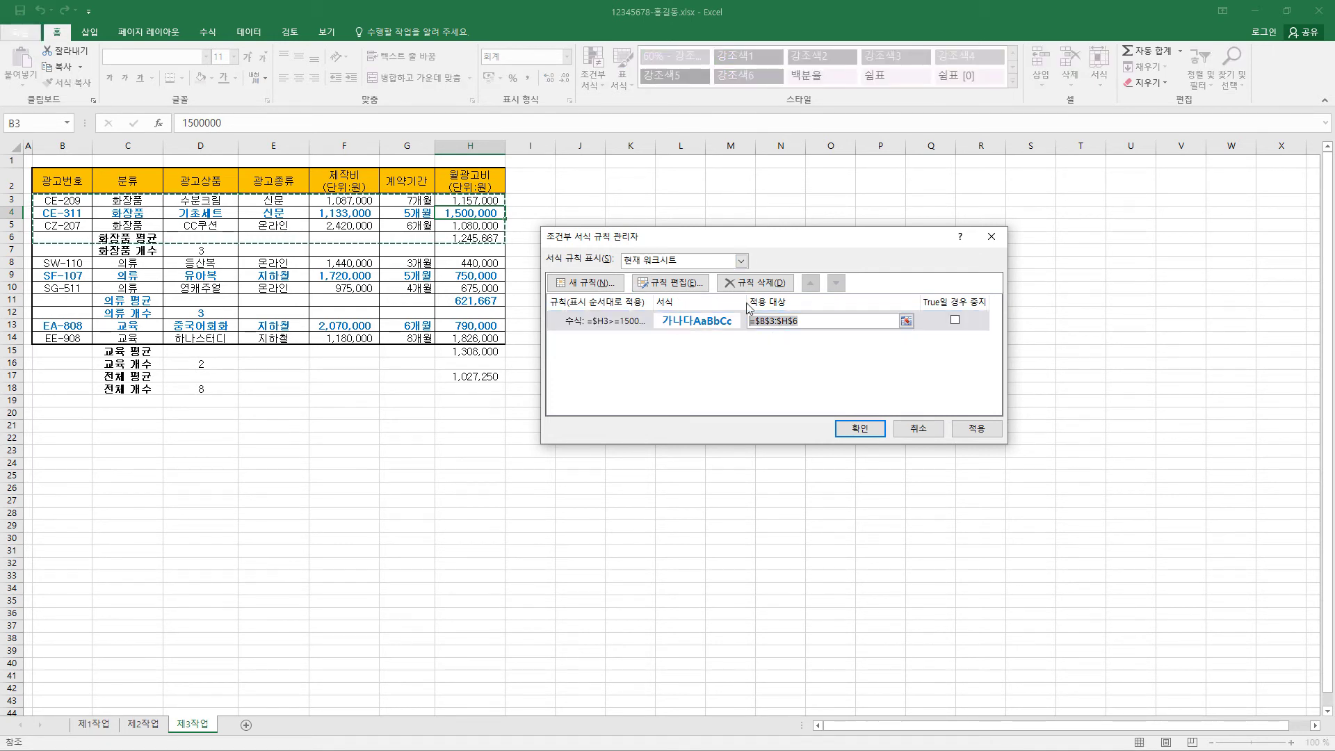
{"action": "key", "text": "Delete"}
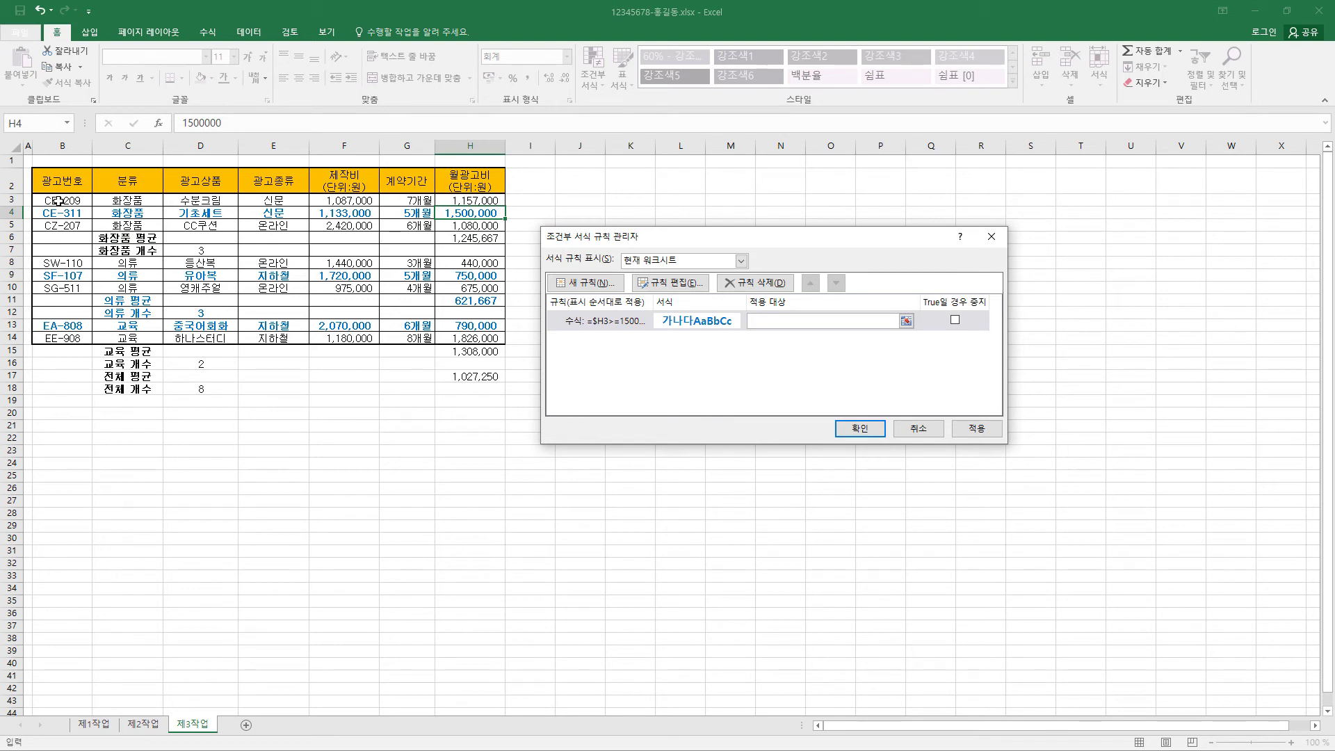
{"action": "left_click_drag", "start_coordinate": [58, 201], "coordinate": [491, 339]}
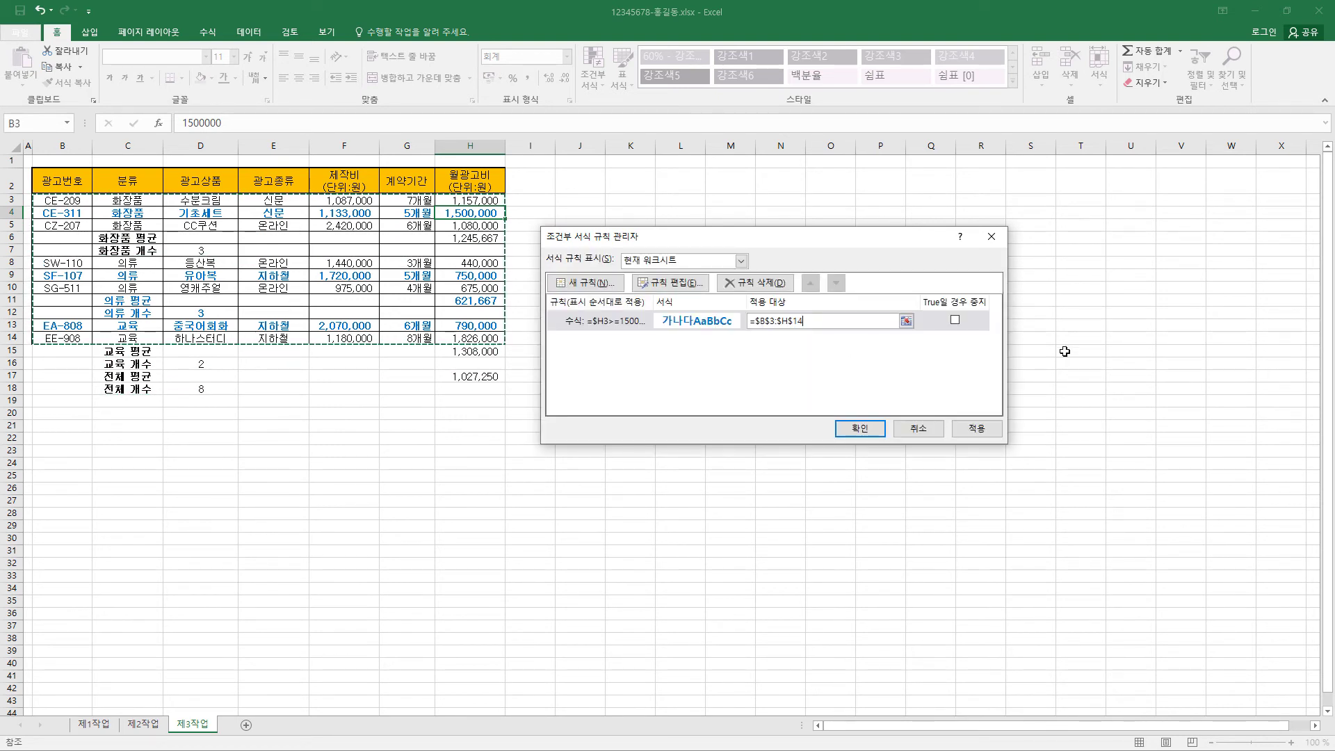
{"action": "left_click", "coordinate": [862, 428]}
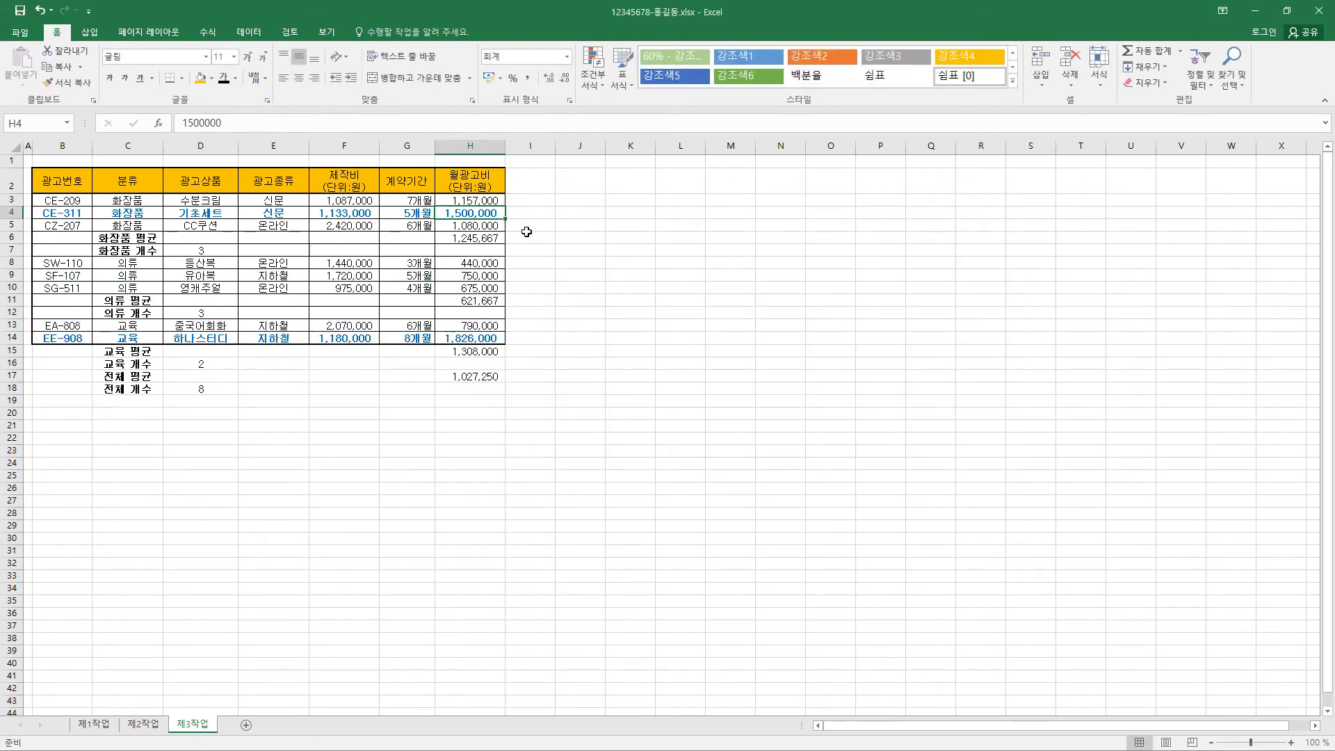
- Reopen the conditional formatting rule that covers H14 and extend its applied range to B3:H18
{"action": "left_click", "coordinate": [484, 341]}
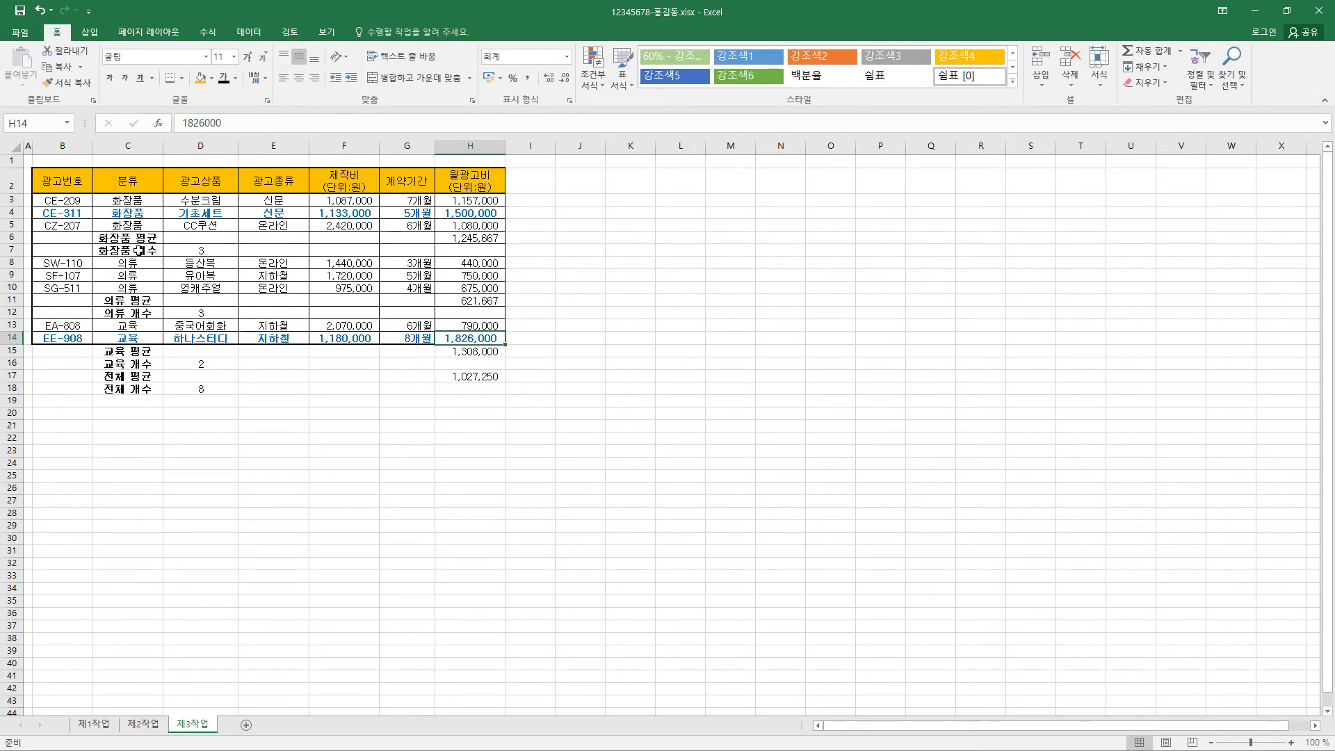
{"action": "left_click", "coordinate": [602, 85]}
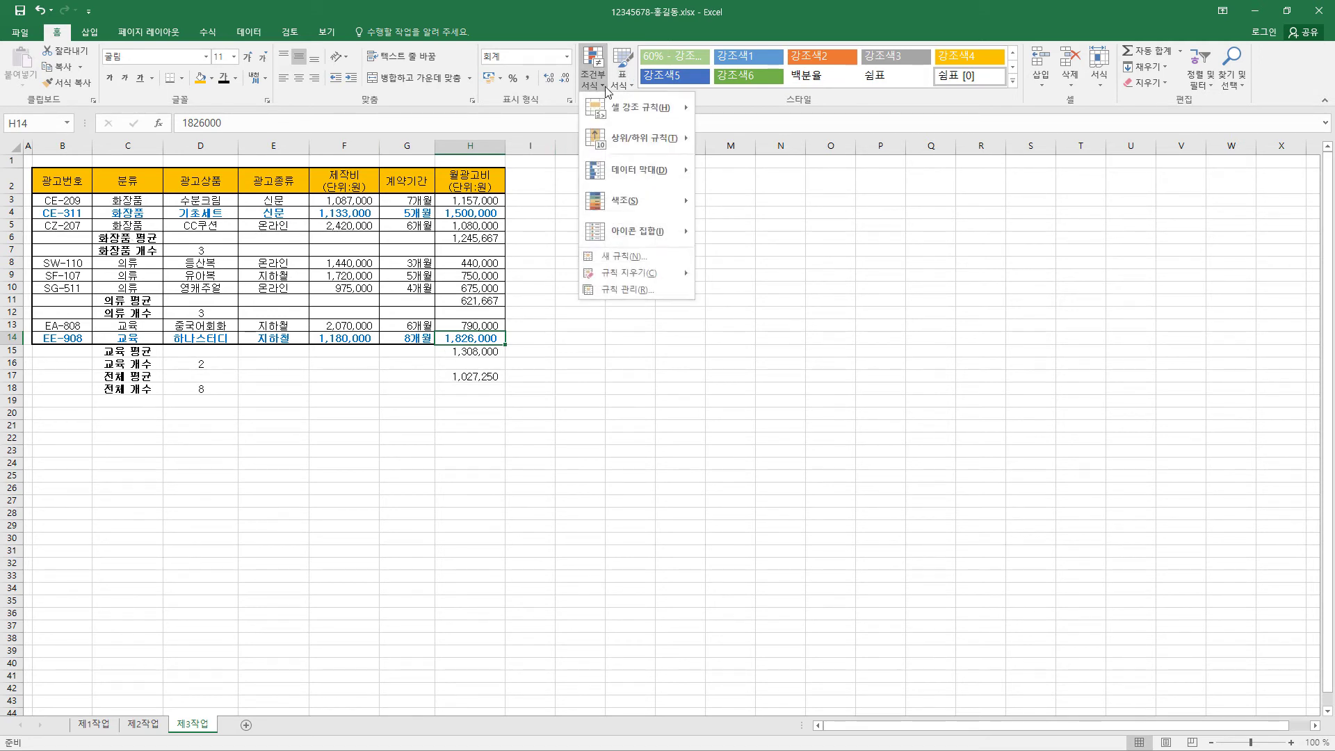
{"action": "left_click", "coordinate": [629, 289]}
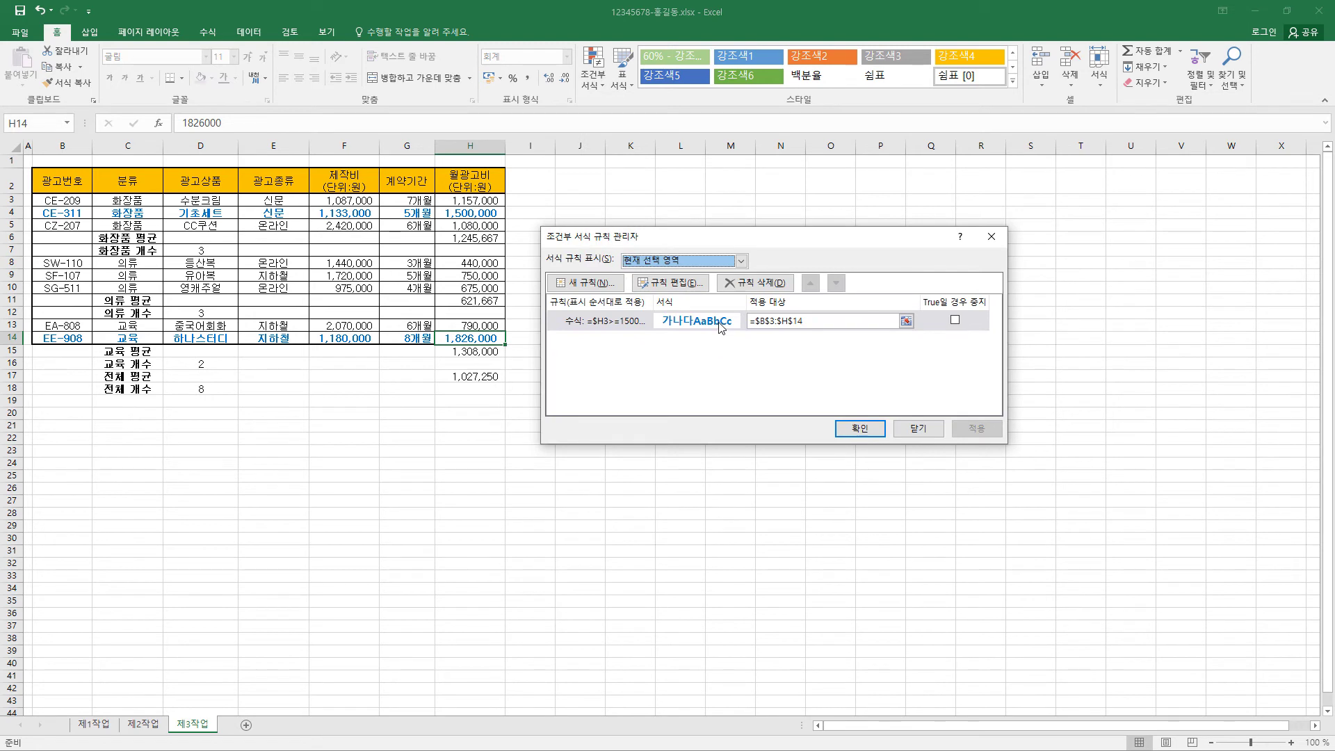
{"action": "left_click", "coordinate": [826, 320]}
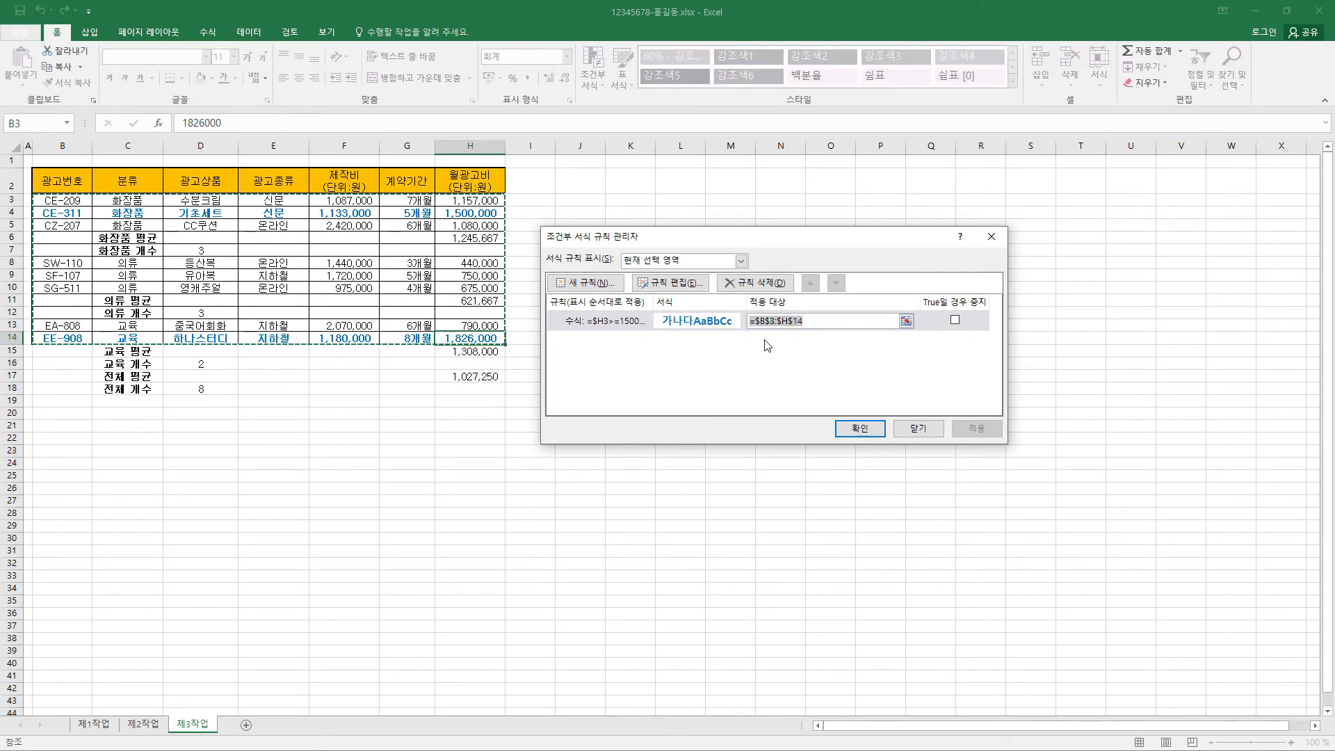
{"action": "left_click", "coordinate": [906, 321]}
{"action": "left_click_drag", "start_coordinate": [63, 200], "coordinate": [475, 386]}
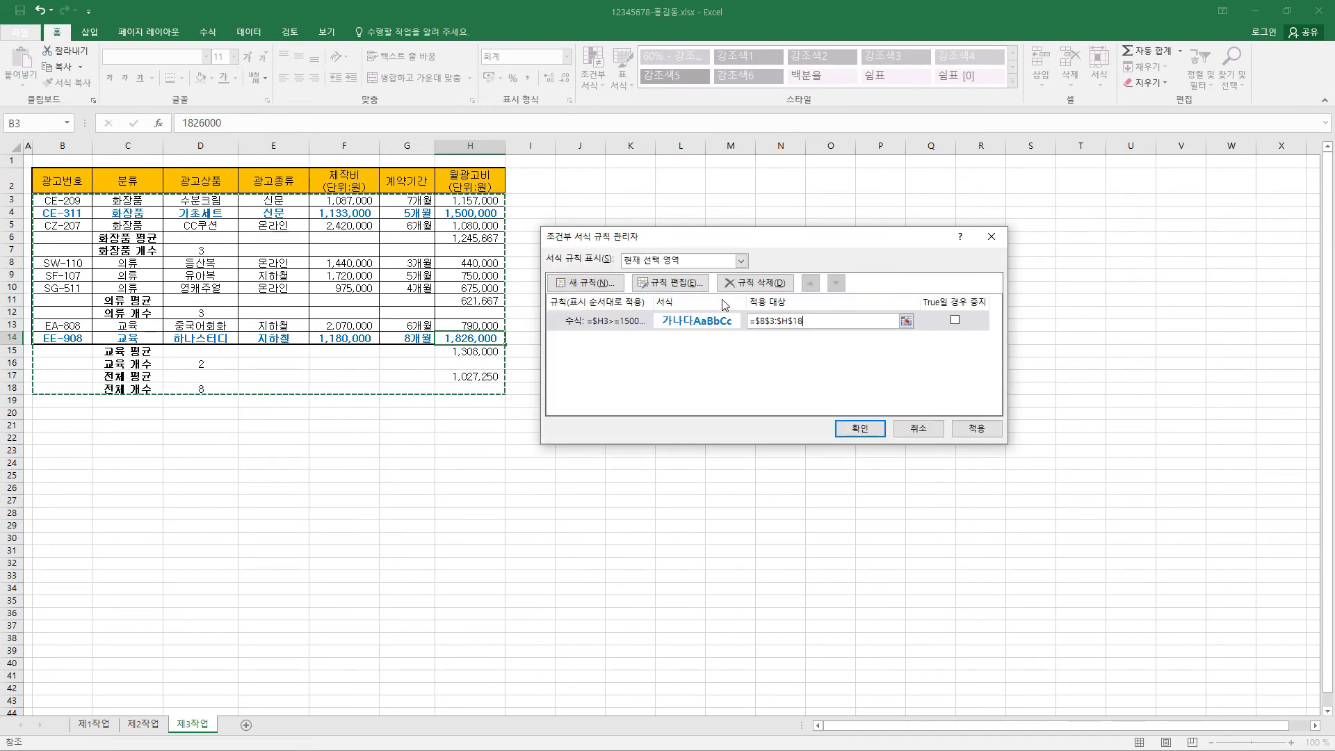
{"action": "left_click", "coordinate": [867, 432]}
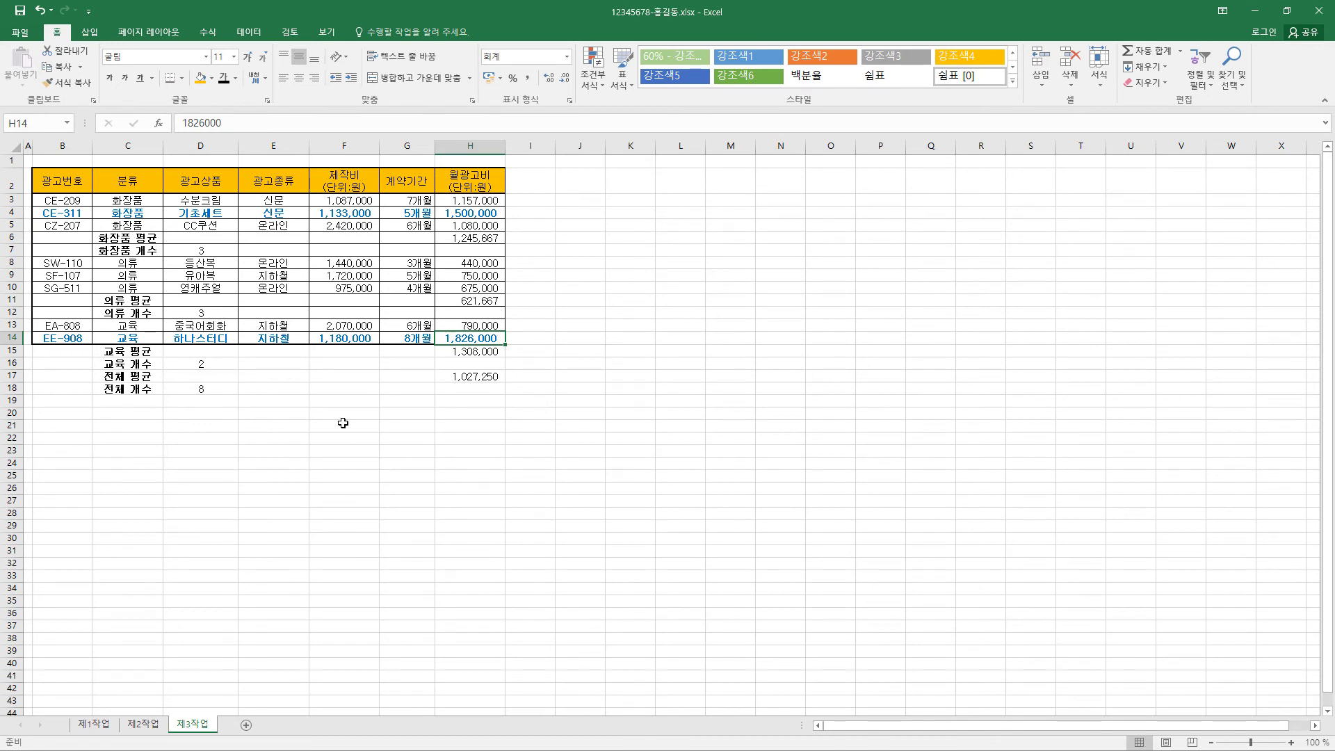
- On the 제1작업 sheet, start a custom combo chart from D4:D7, D10:D12, G4:H7 and G10:H12
{"action": "left_click", "coordinate": [95, 730]}
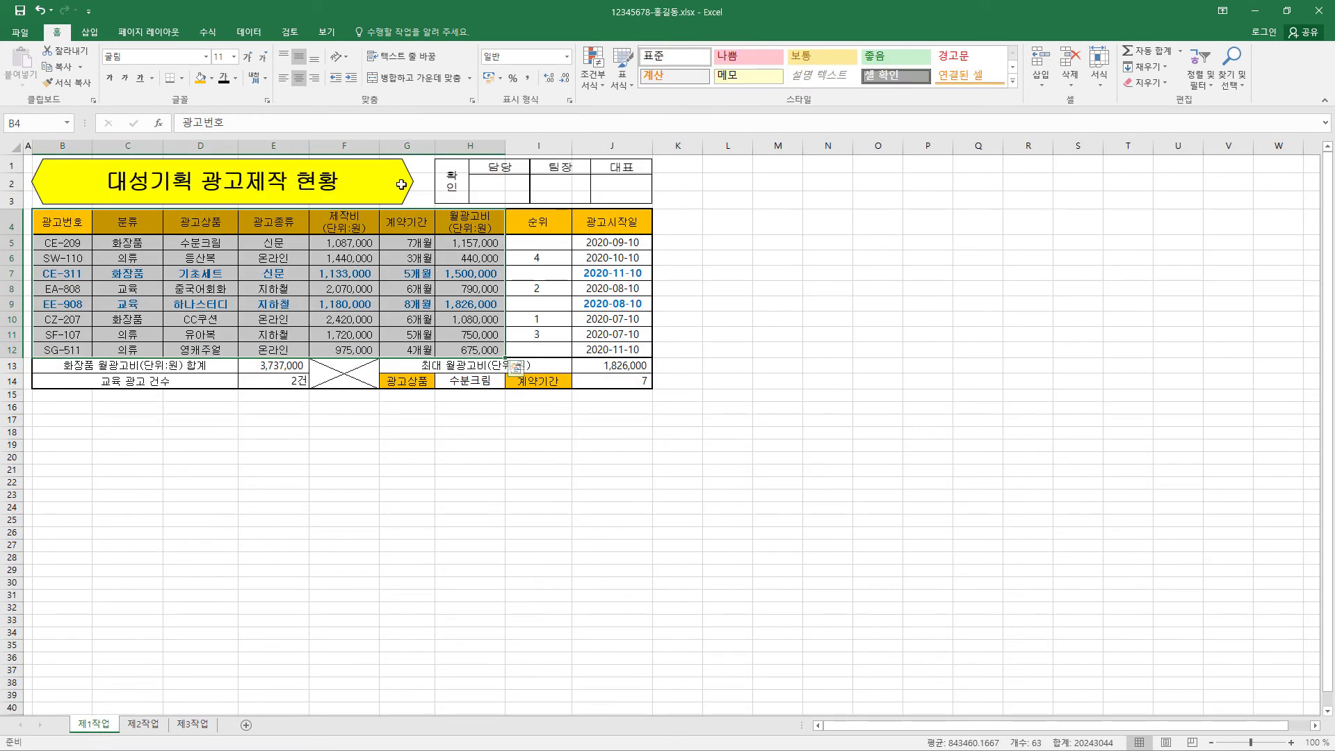
{"action": "left_click", "coordinate": [212, 411]}
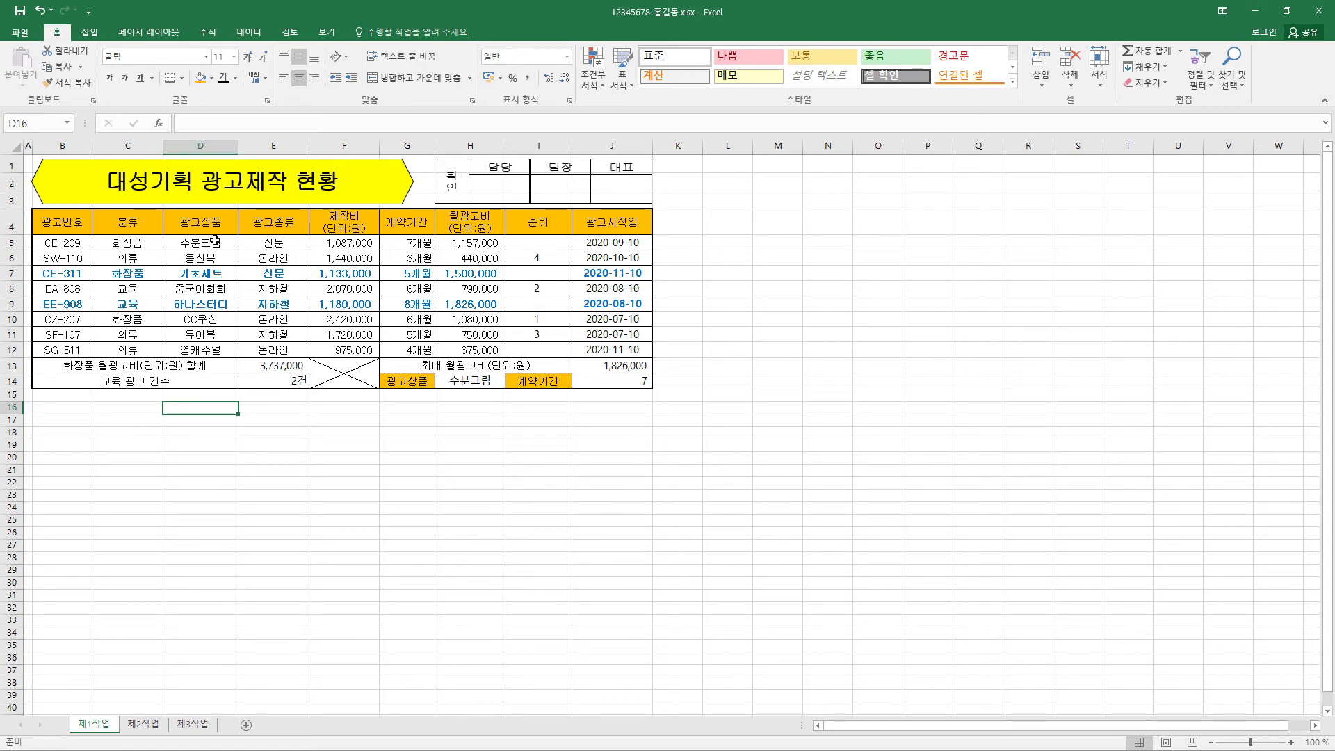
{"action": "left_click", "coordinate": [215, 227]}
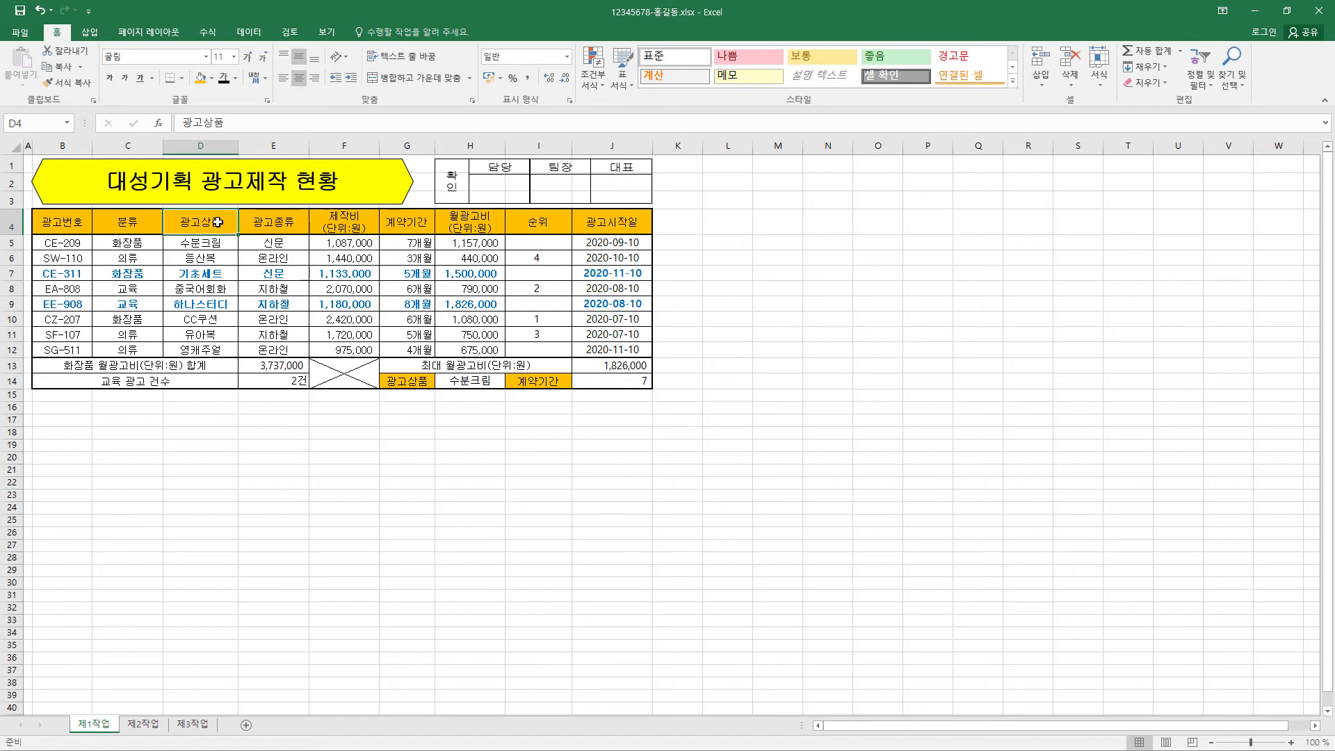
{"action": "left_click_drag", "start_coordinate": [218, 222], "coordinate": [219, 266]}
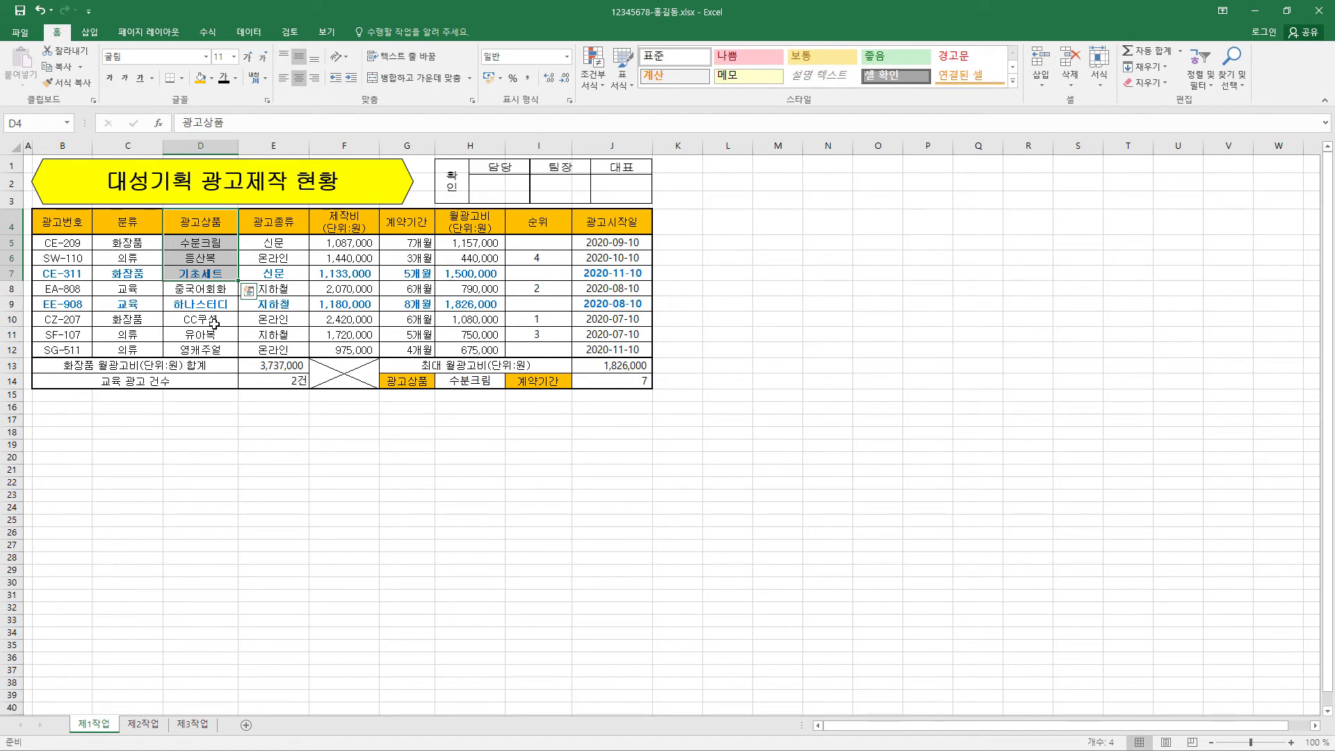
{"action": "left_click_drag", "start_coordinate": [215, 323], "coordinate": [214, 346]}
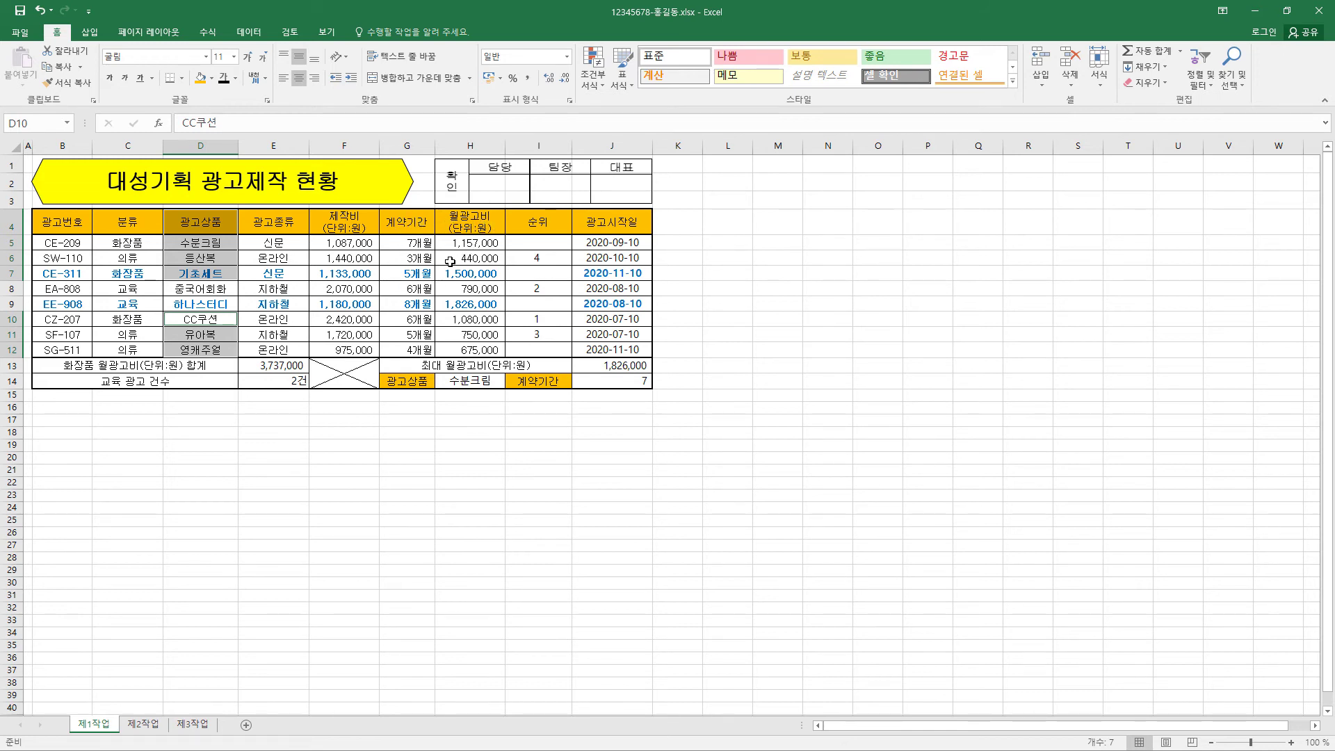
{"action": "left_click_drag", "start_coordinate": [406, 217], "coordinate": [460, 274], "text": "ctrl"}
{"action": "left_click_drag", "start_coordinate": [417, 319], "coordinate": [474, 350], "text": "ctrl"}
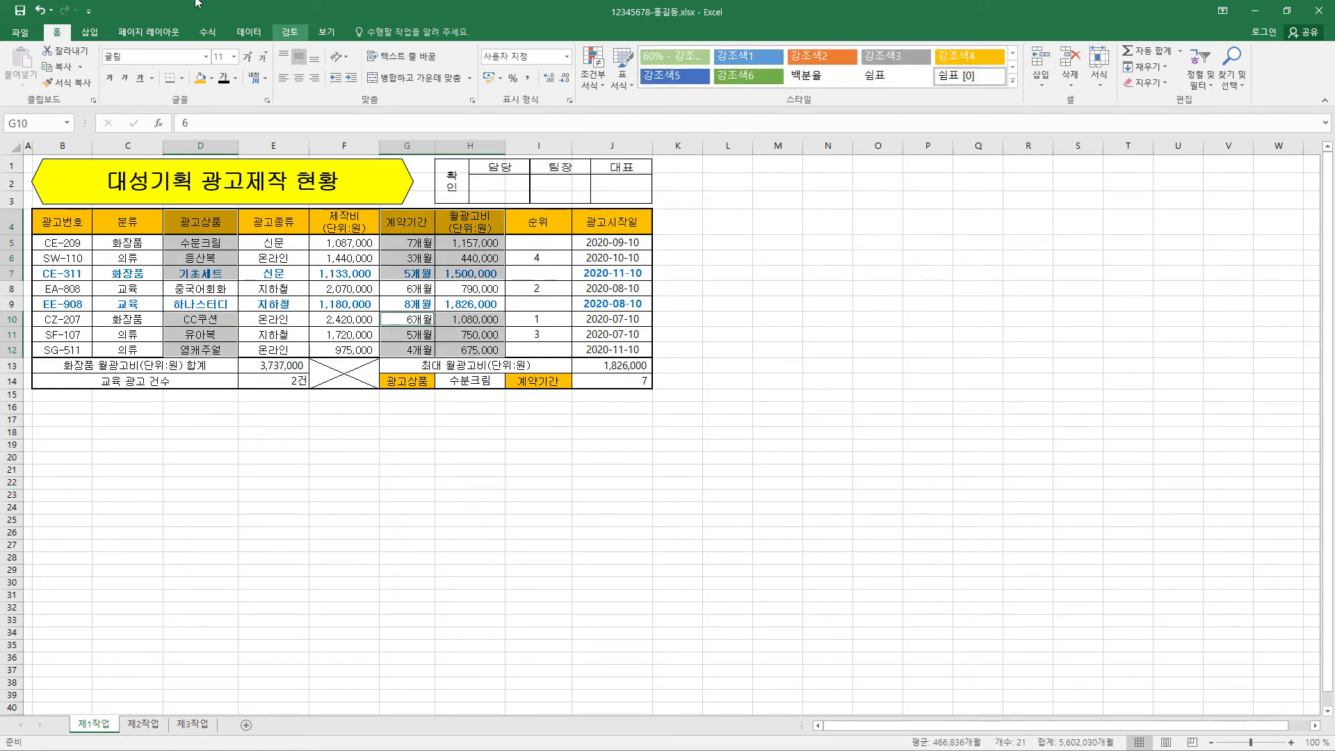
{"action": "left_click", "coordinate": [90, 32]}
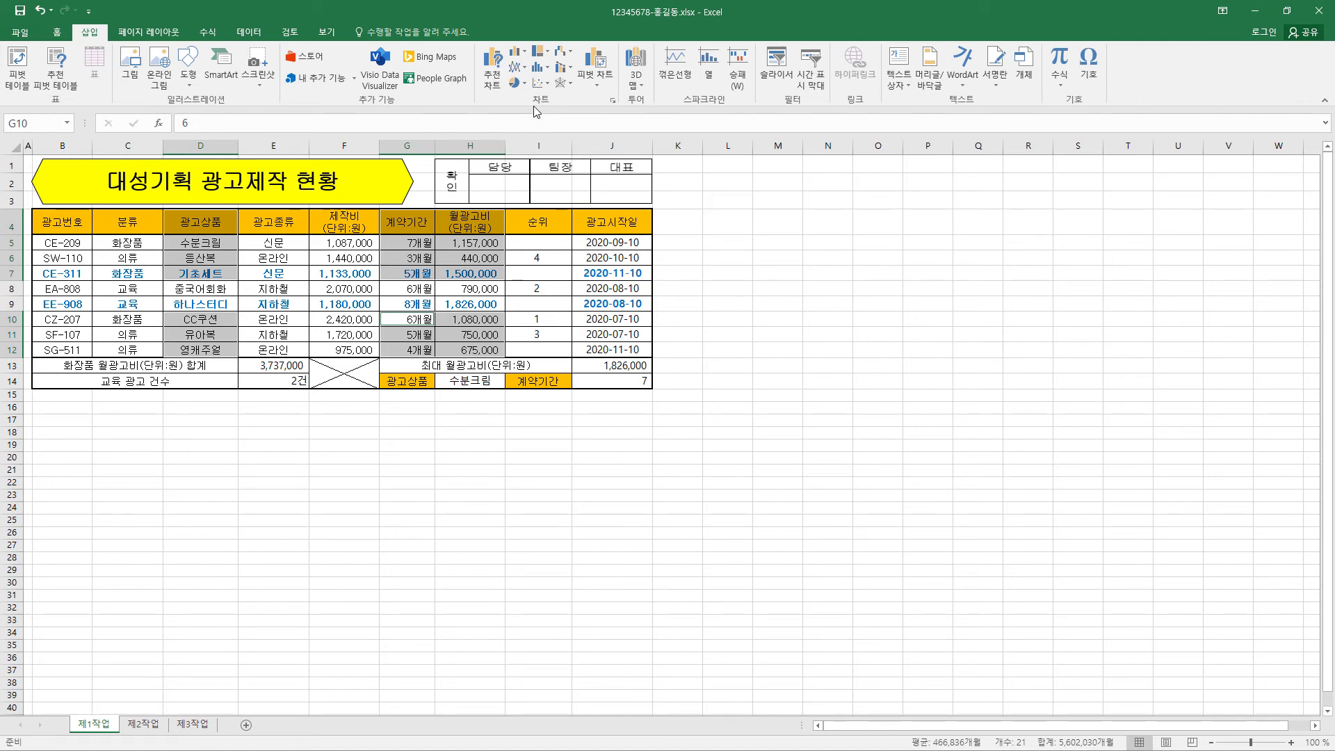
{"action": "left_click", "coordinate": [570, 72]}
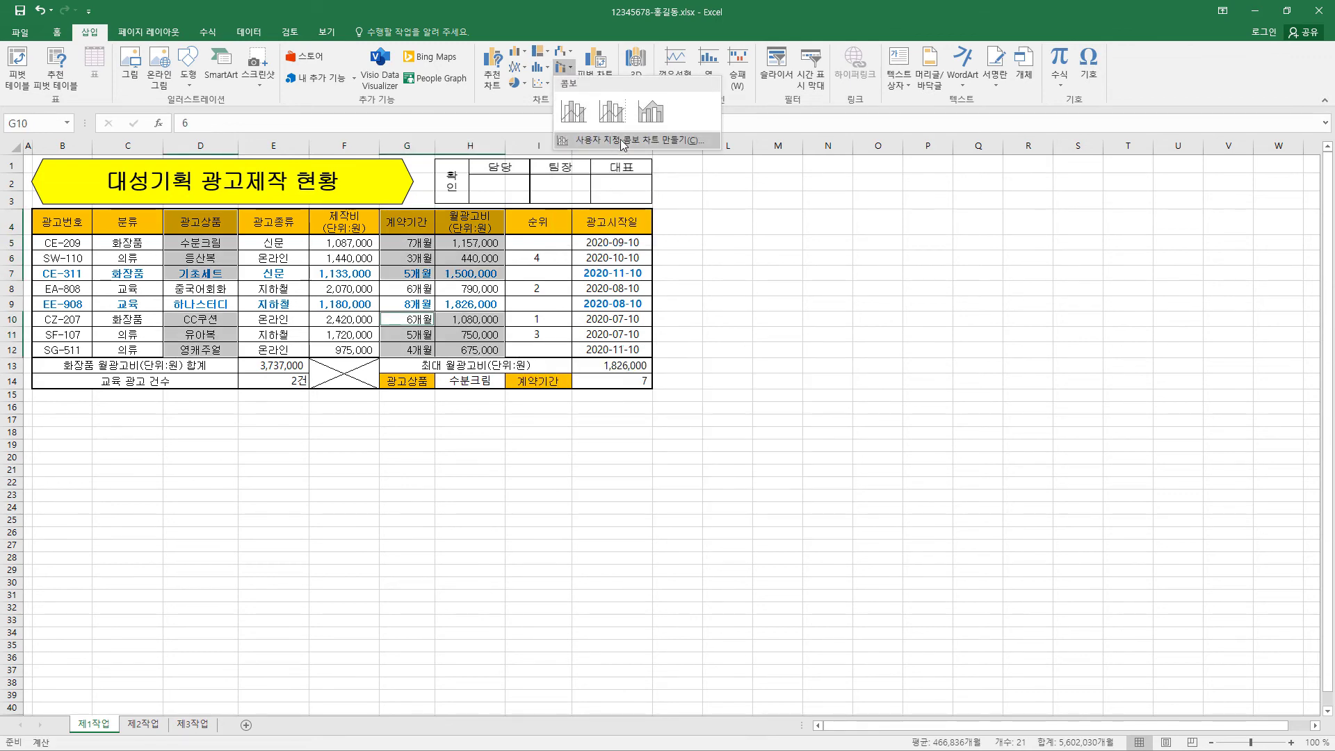
{"action": "left_click", "coordinate": [686, 140]}
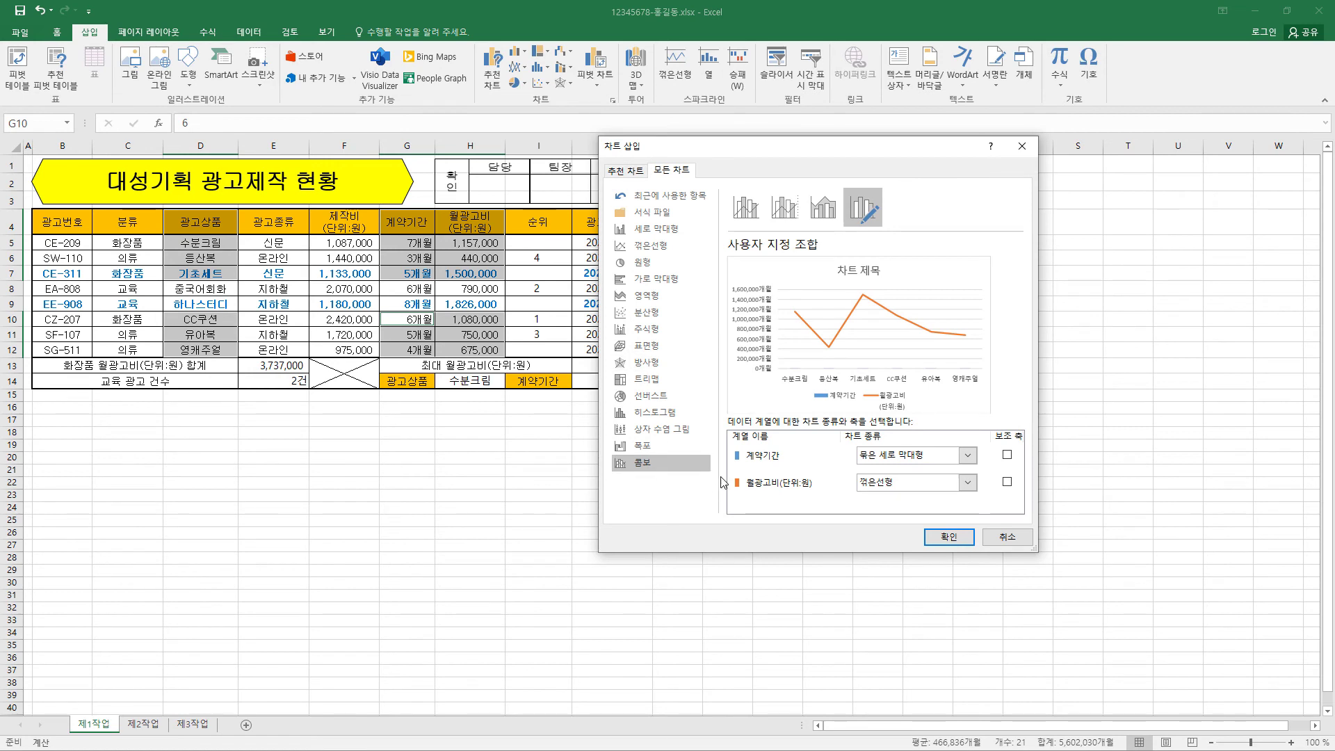
- Set the 월광고비(단위:원) series to 표식이 있는 꺾은선형 on the secondary axis and create the combo chart
{"action": "left_click", "coordinate": [897, 489]}
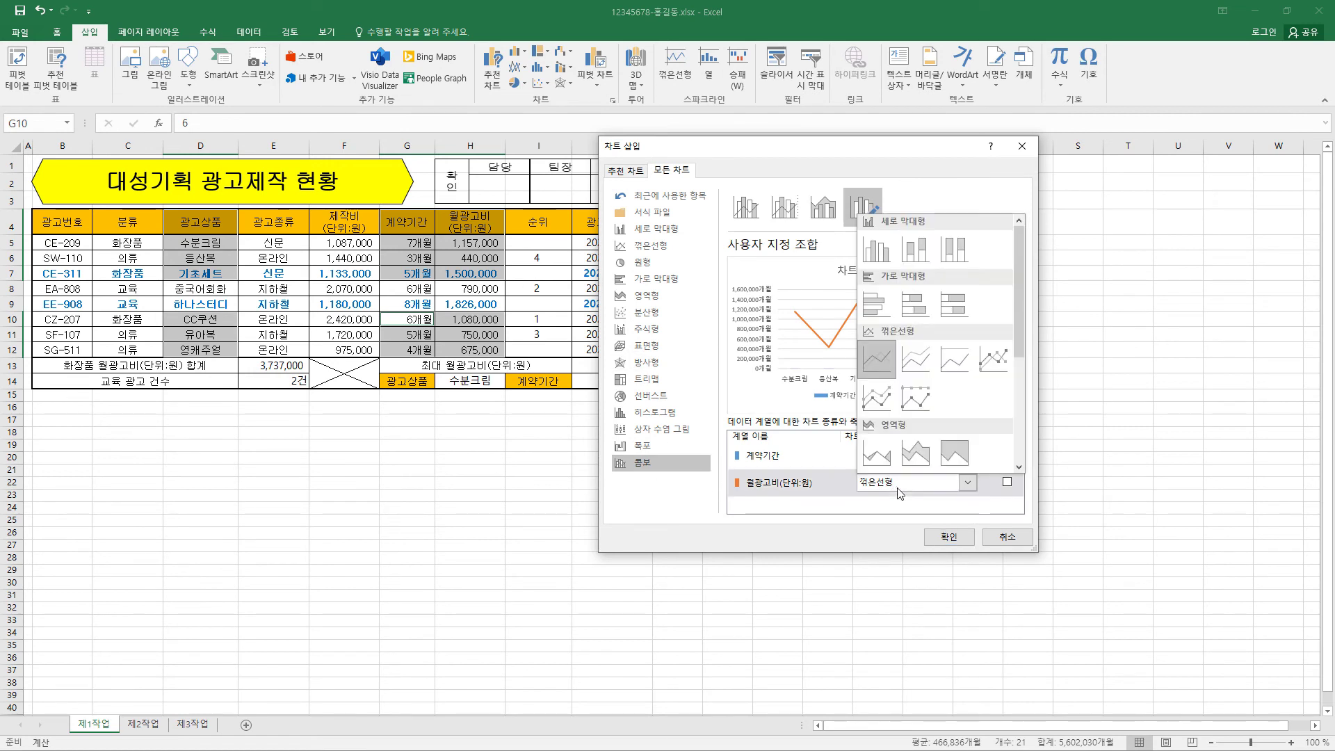
{"action": "left_click", "coordinate": [1003, 365]}
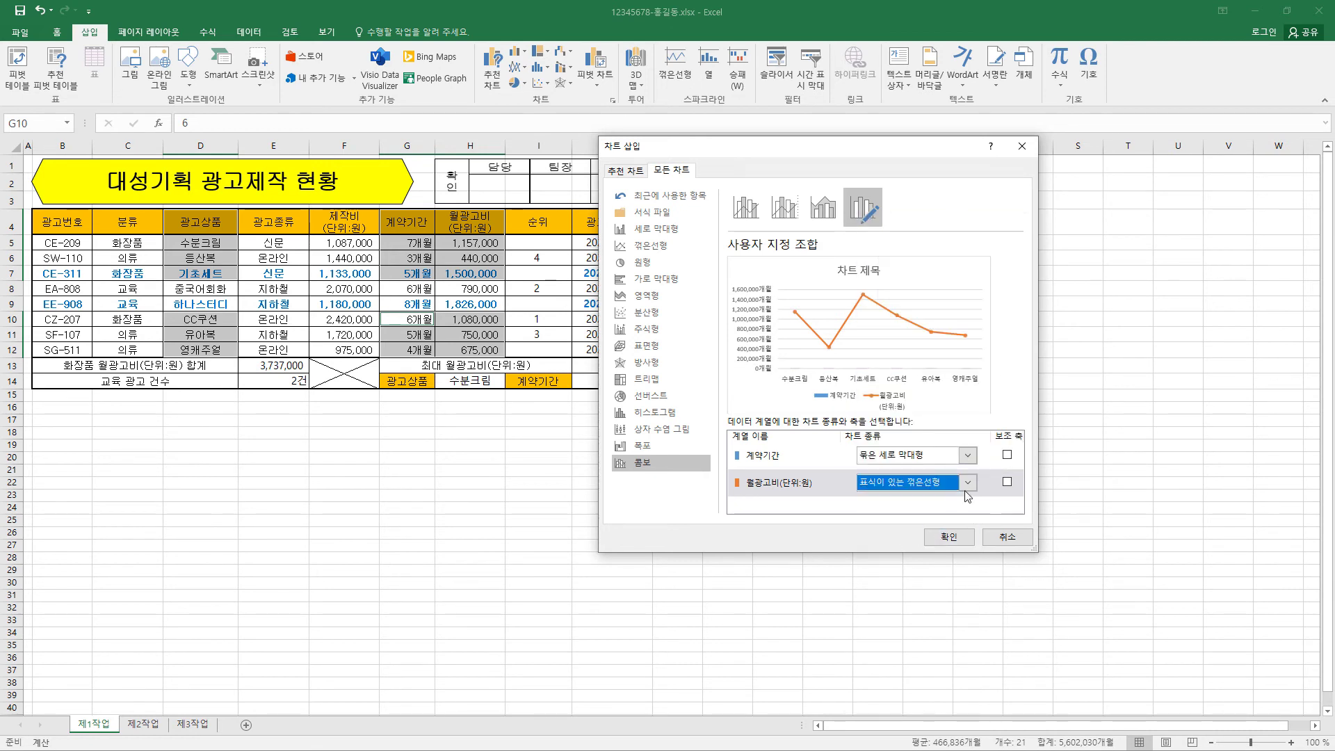
{"action": "left_click", "coordinate": [1007, 482]}
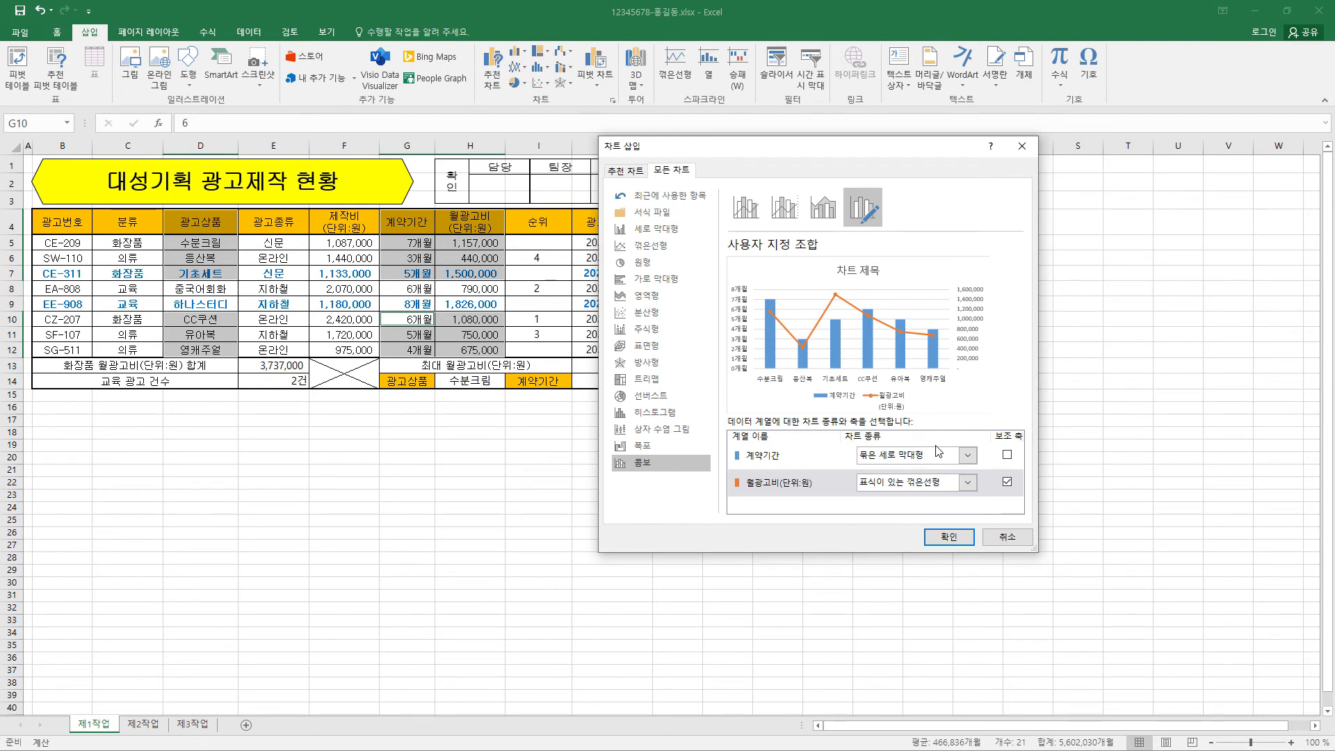
{"action": "left_click", "coordinate": [949, 537]}
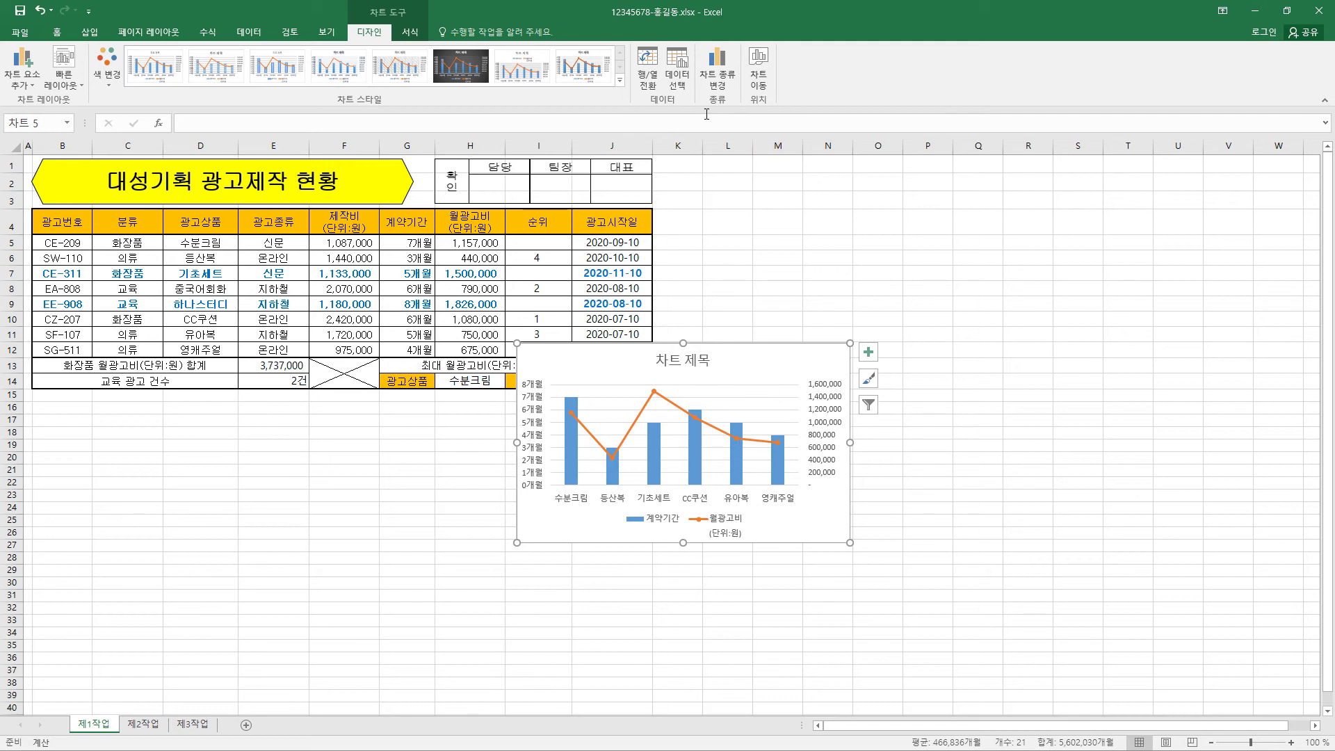
- Move the chart to a new sheet named 제4작업 and place that sheet after 제3작업
{"action": "left_click", "coordinate": [757, 85]}
{"action": "left_click", "coordinate": [685, 301]}
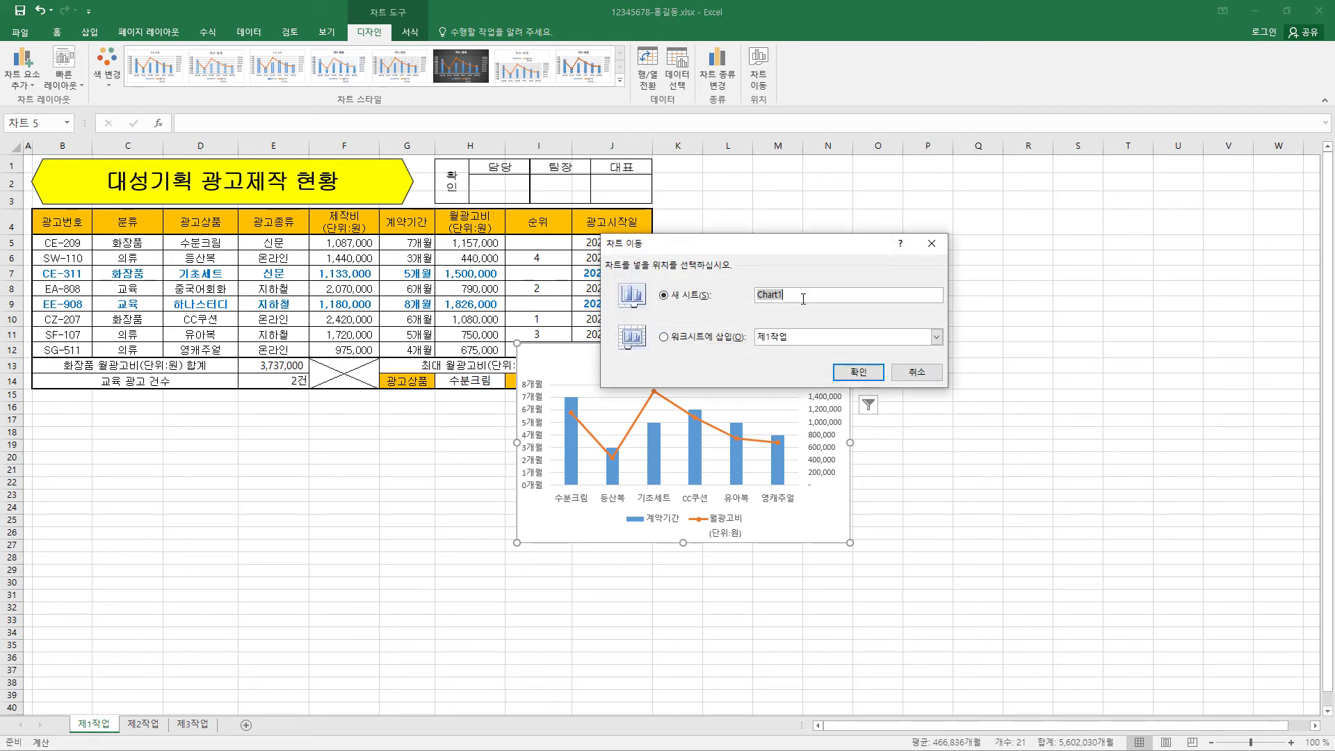
{"action": "type", "text": "제4작어"}
{"action": "left_click", "coordinate": [858, 372]}
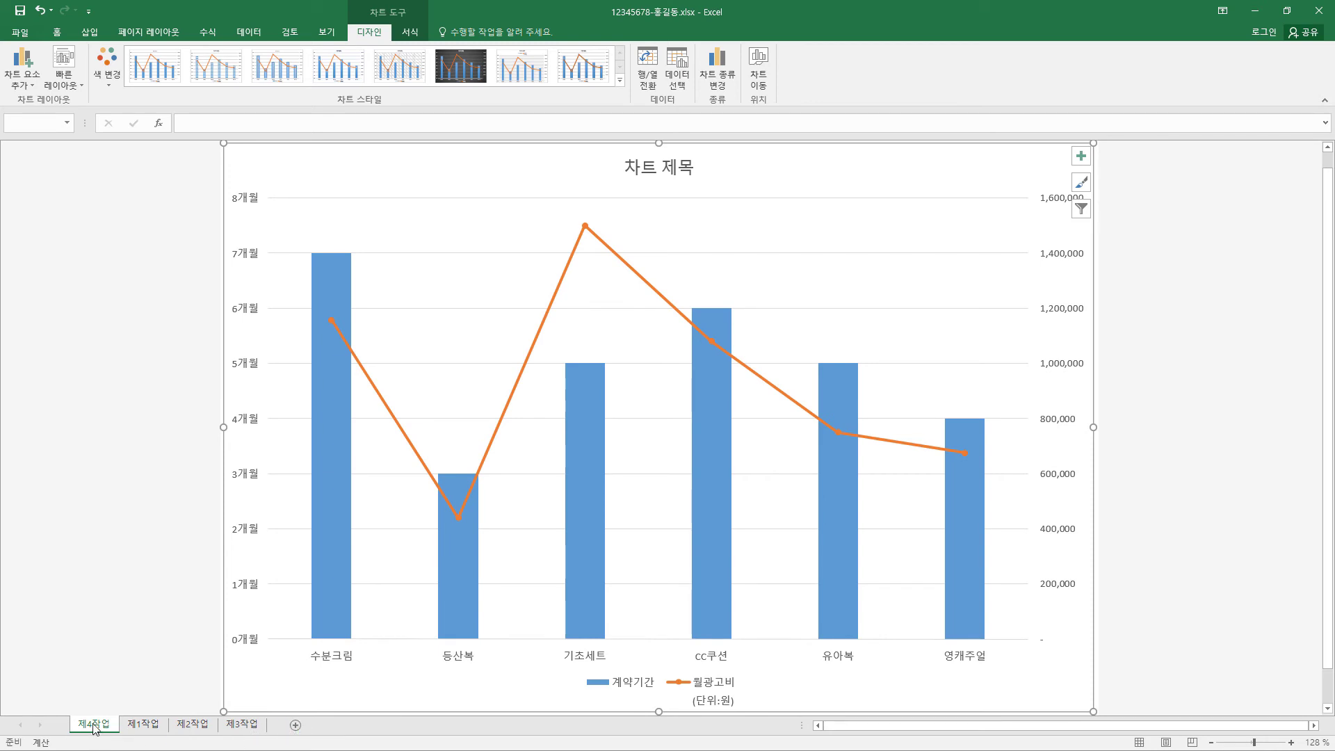
{"action": "left_click_drag", "start_coordinate": [95, 727], "coordinate": [271, 730]}
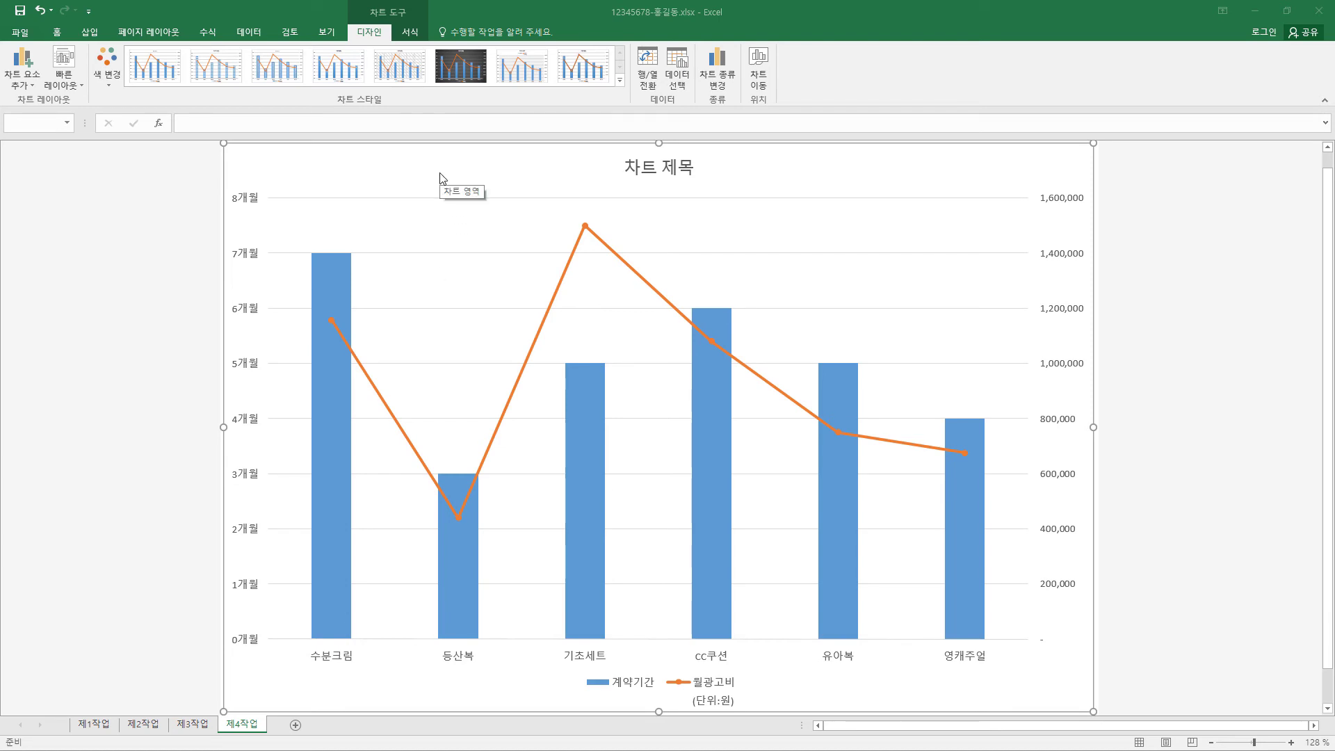
{"action": "left_click", "coordinate": [356, 164]}
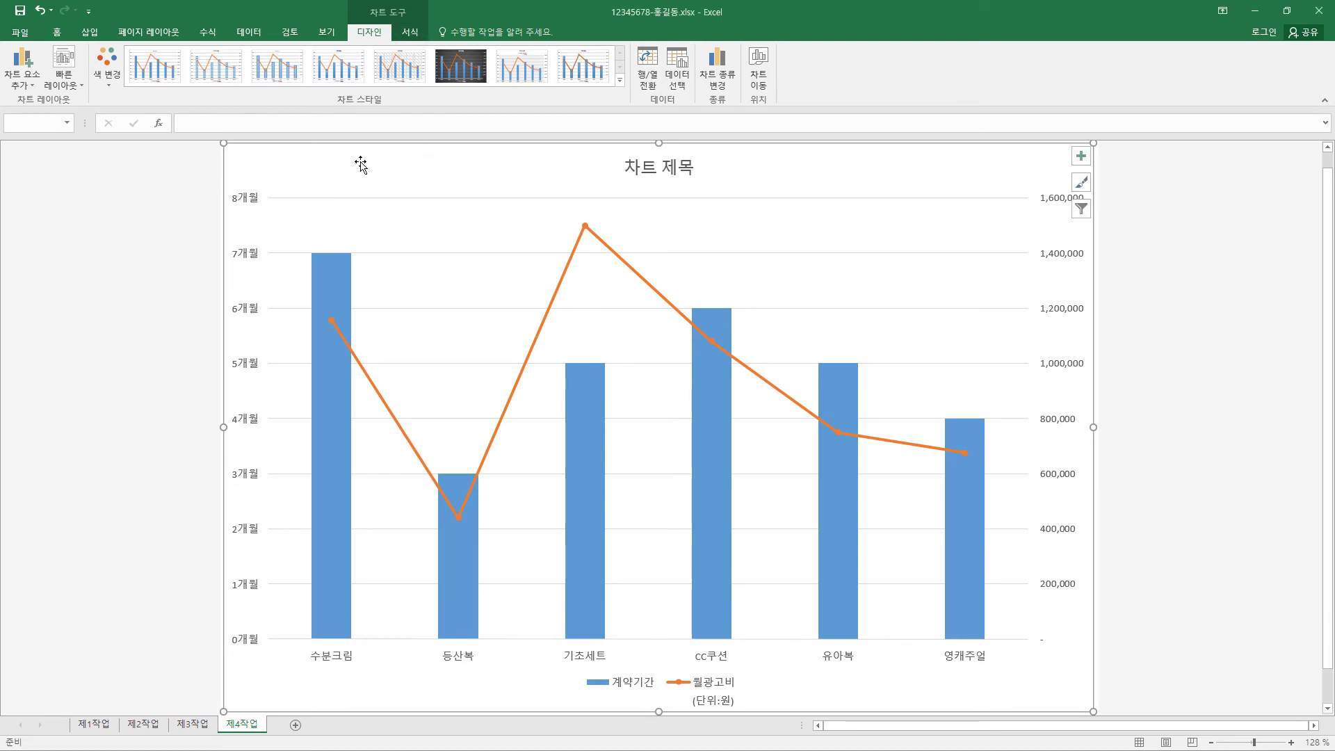
- Apply the third quick layout to the 제4작업 chart and set all its text to 굴림, 11 pt, black
{"action": "left_click", "coordinate": [69, 83]}
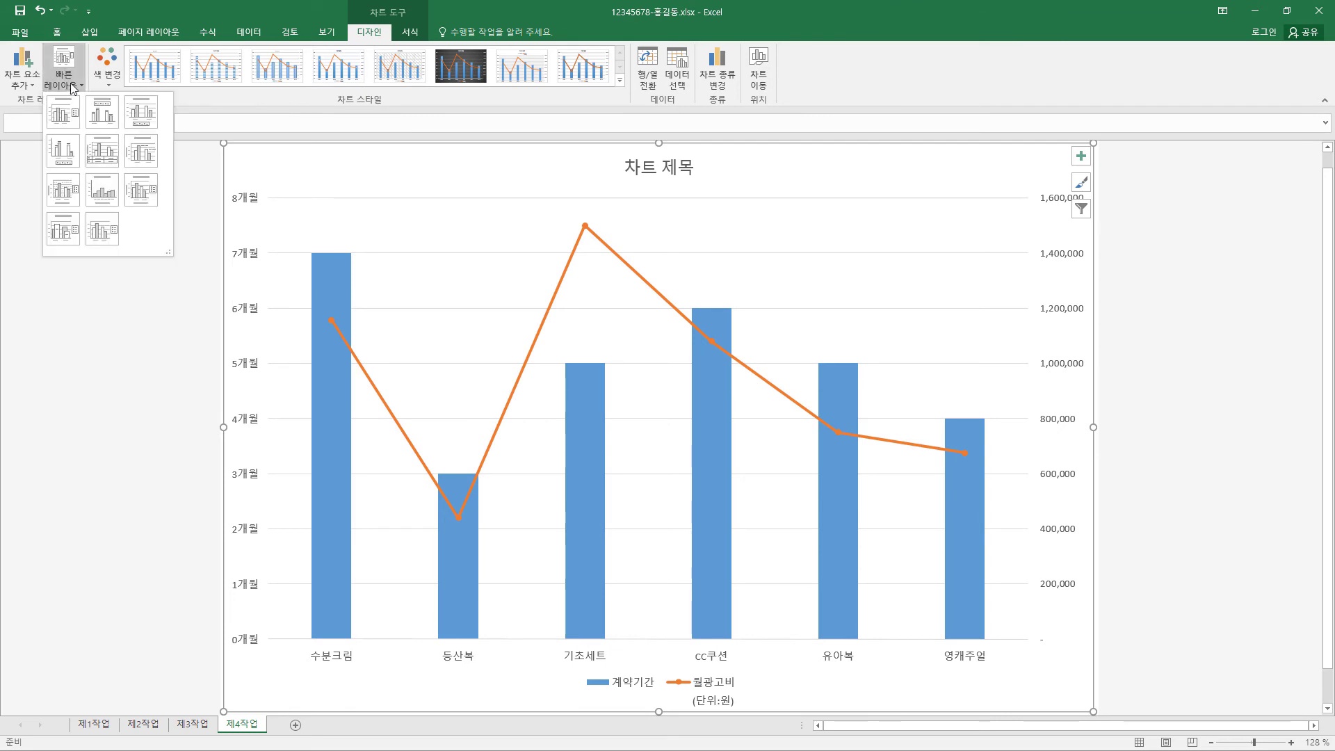
{"action": "left_click", "coordinate": [141, 113]}
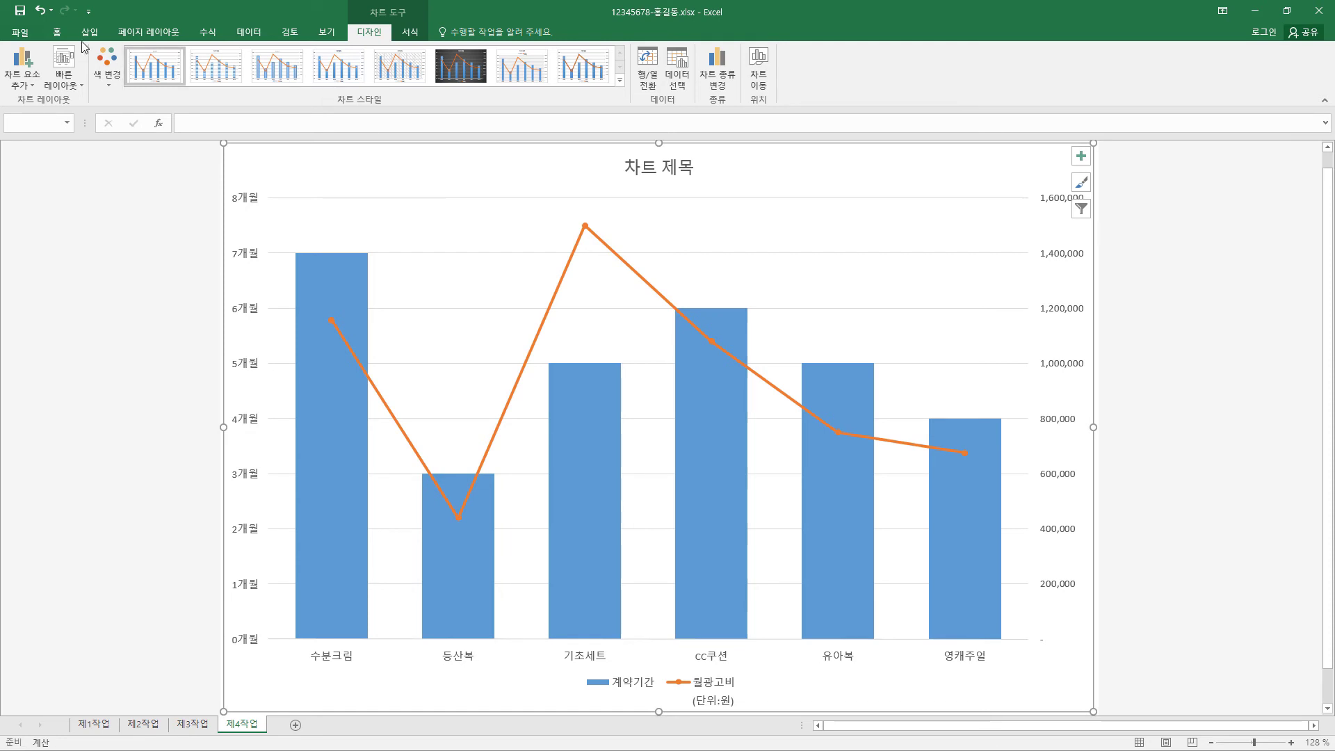
{"action": "left_click", "coordinate": [59, 35]}
{"action": "left_click", "coordinate": [172, 57]}
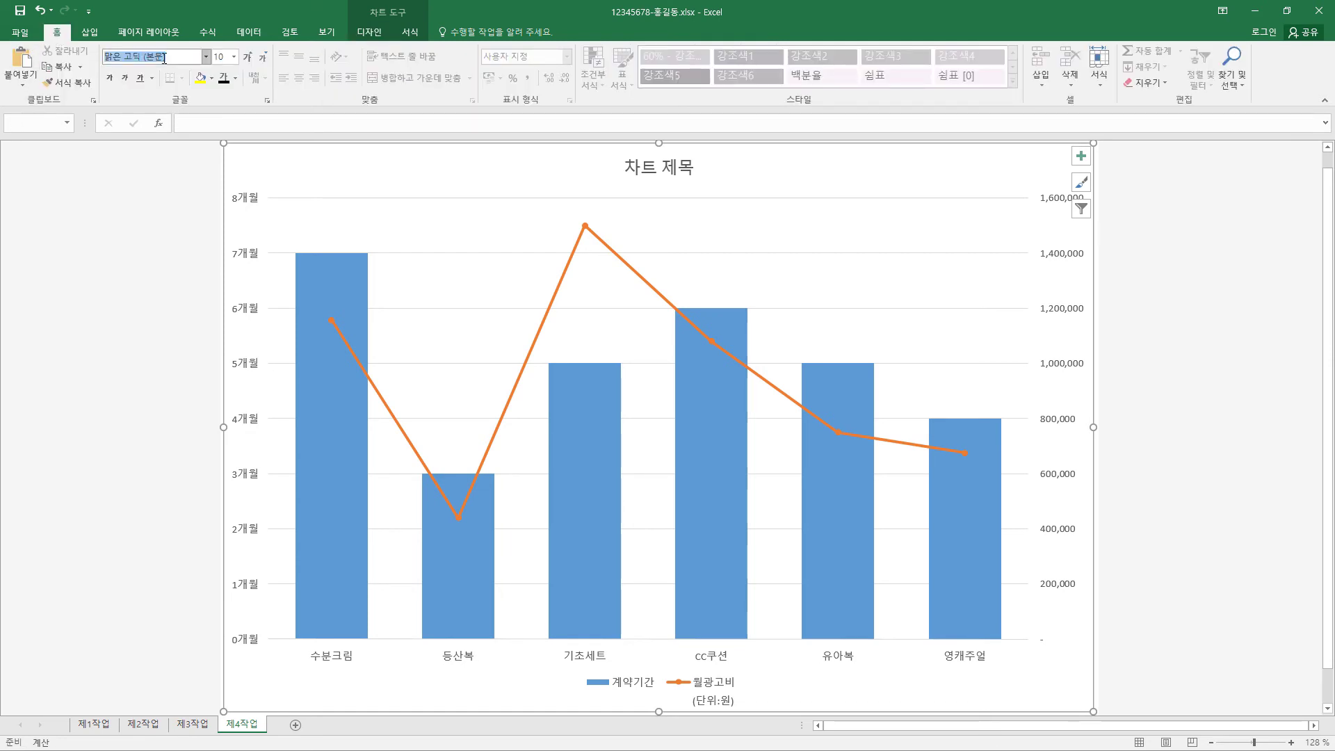
{"action": "type", "text": "굴림"}
{"action": "key", "text": "Return"}
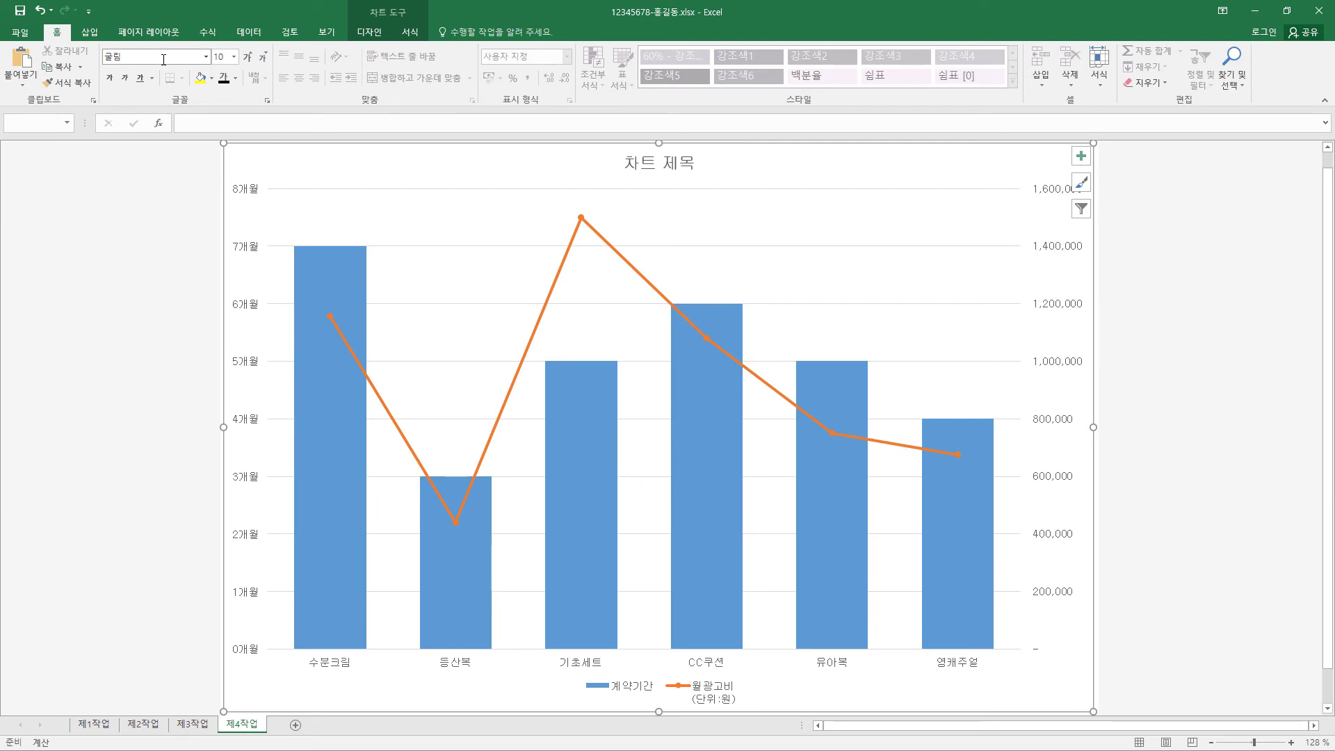
{"action": "left_click", "coordinate": [245, 57]}
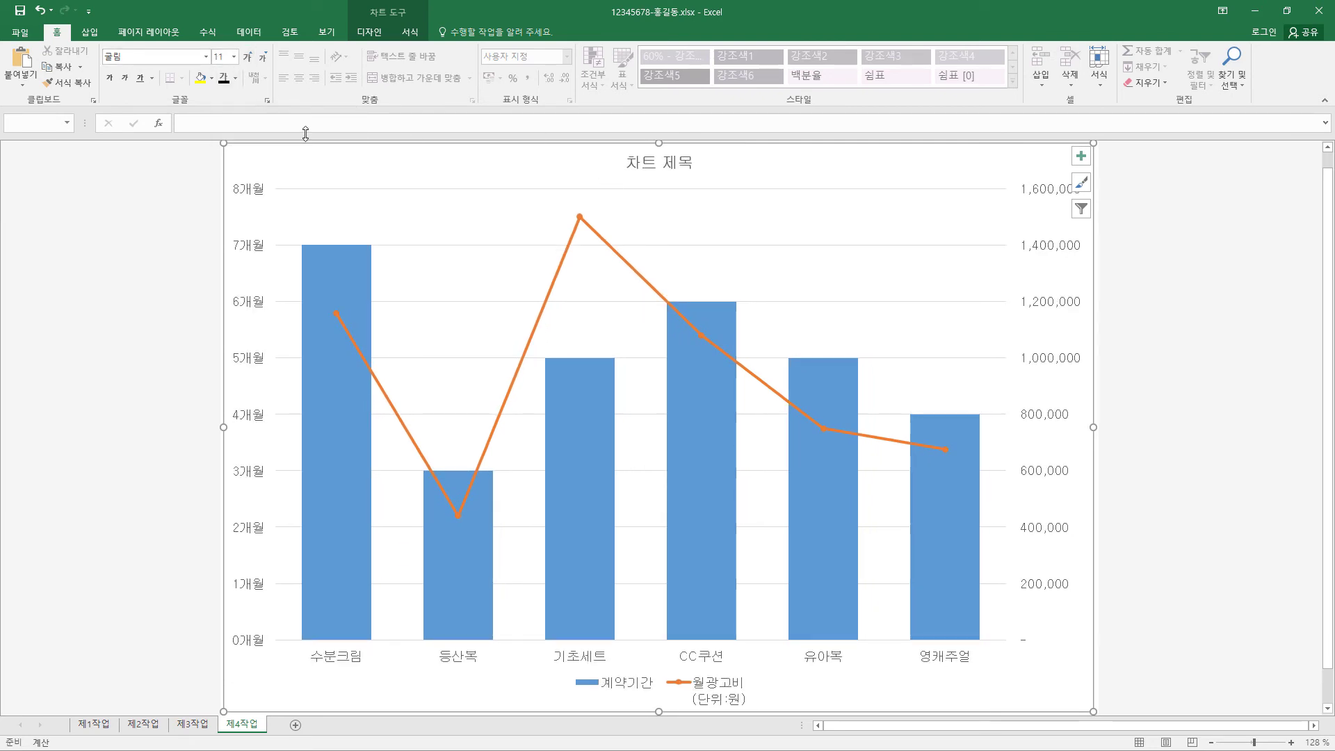
{"action": "left_click", "coordinate": [235, 78]}
{"action": "left_click", "coordinate": [239, 131]}
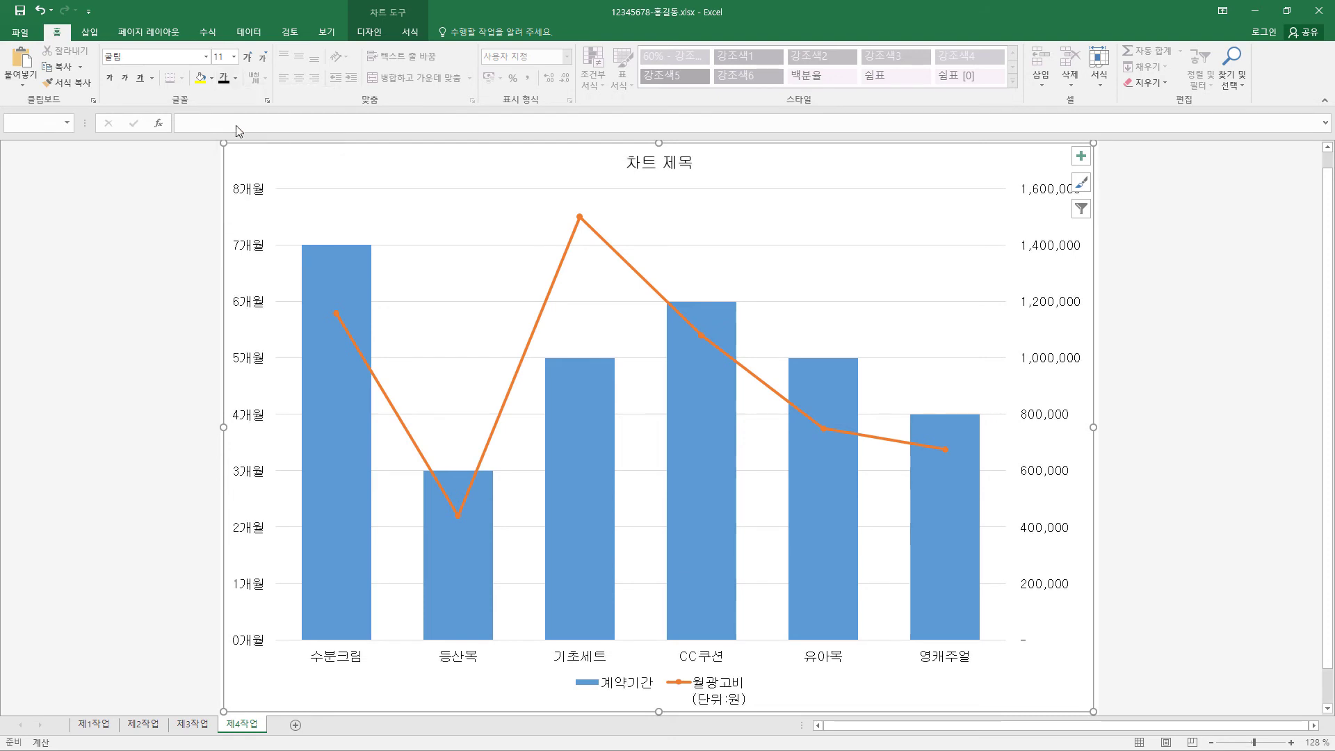
- Fill the chart area with the 파랑 박엽지 texture and the plot area with white
{"action": "left_click", "coordinate": [420, 32]}
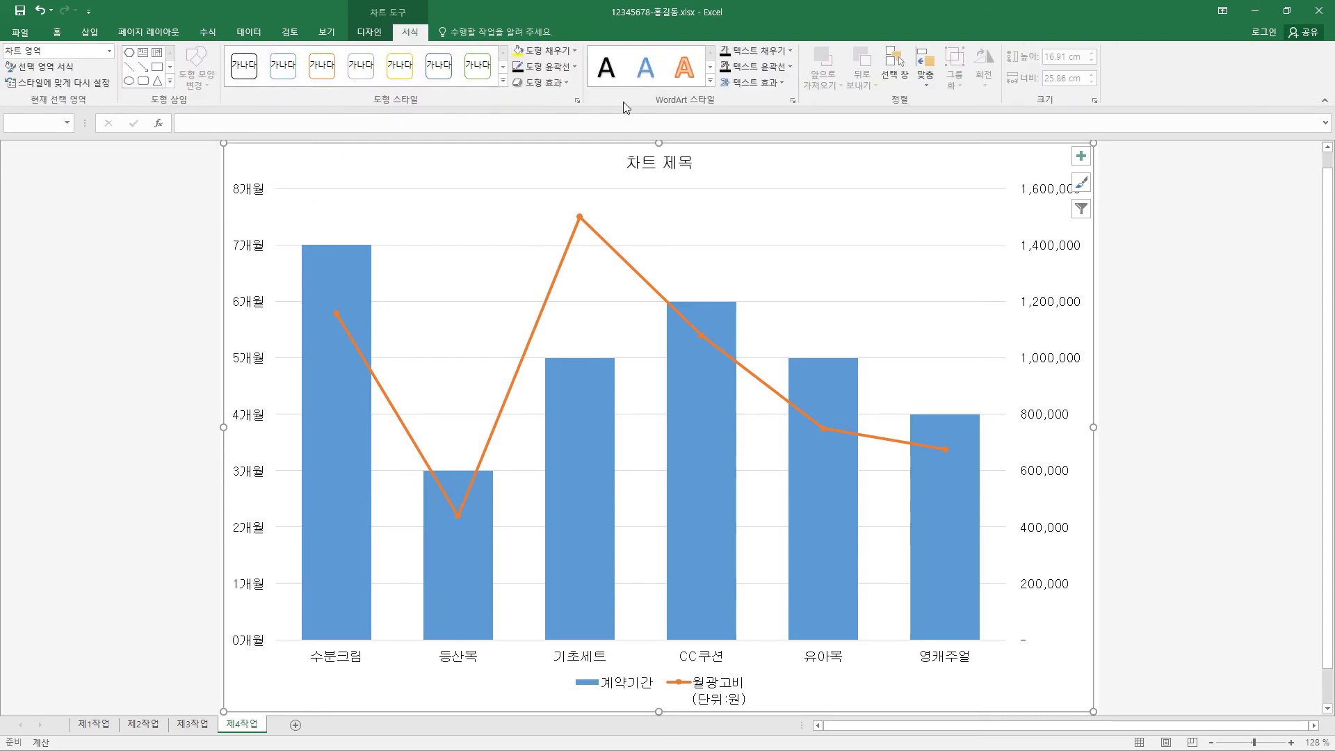
{"action": "left_click", "coordinate": [576, 51]}
{"action": "mouse_move", "coordinate": [581, 262]}
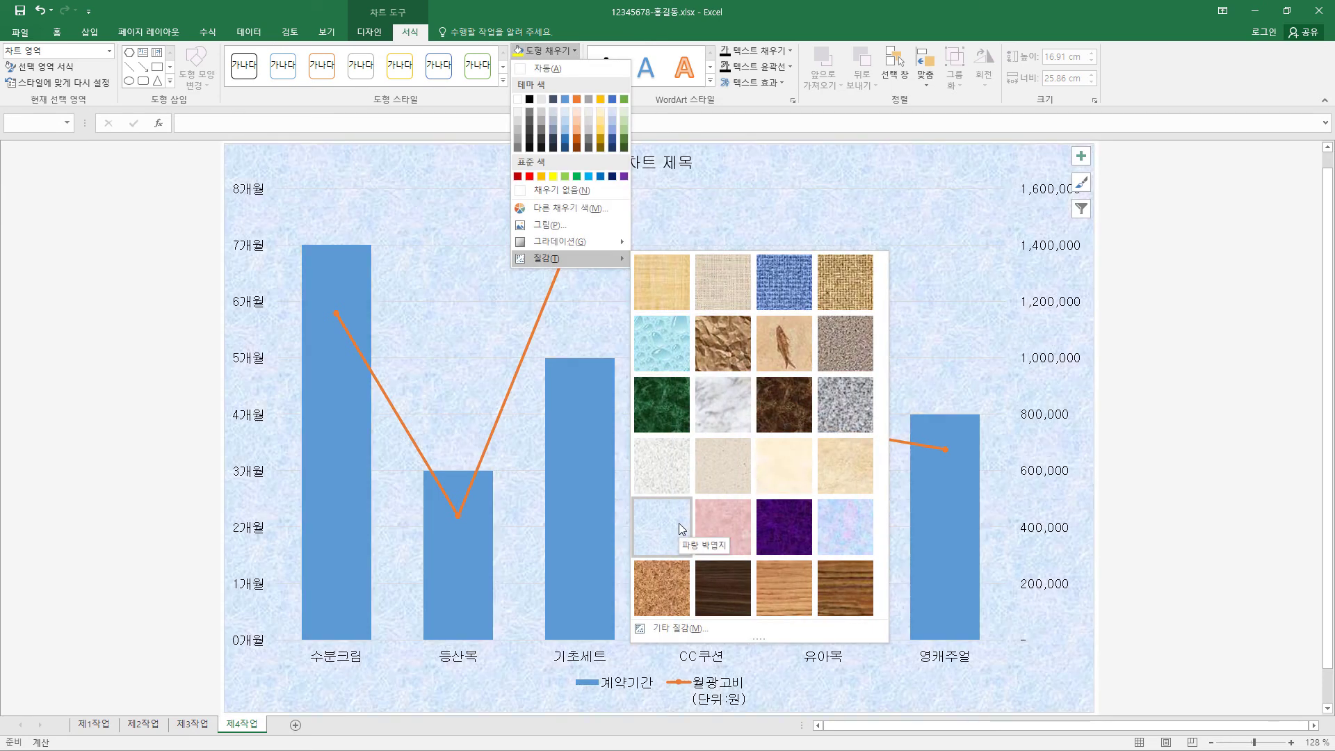
{"action": "left_click", "coordinate": [678, 522]}
{"action": "left_click", "coordinate": [675, 227]}
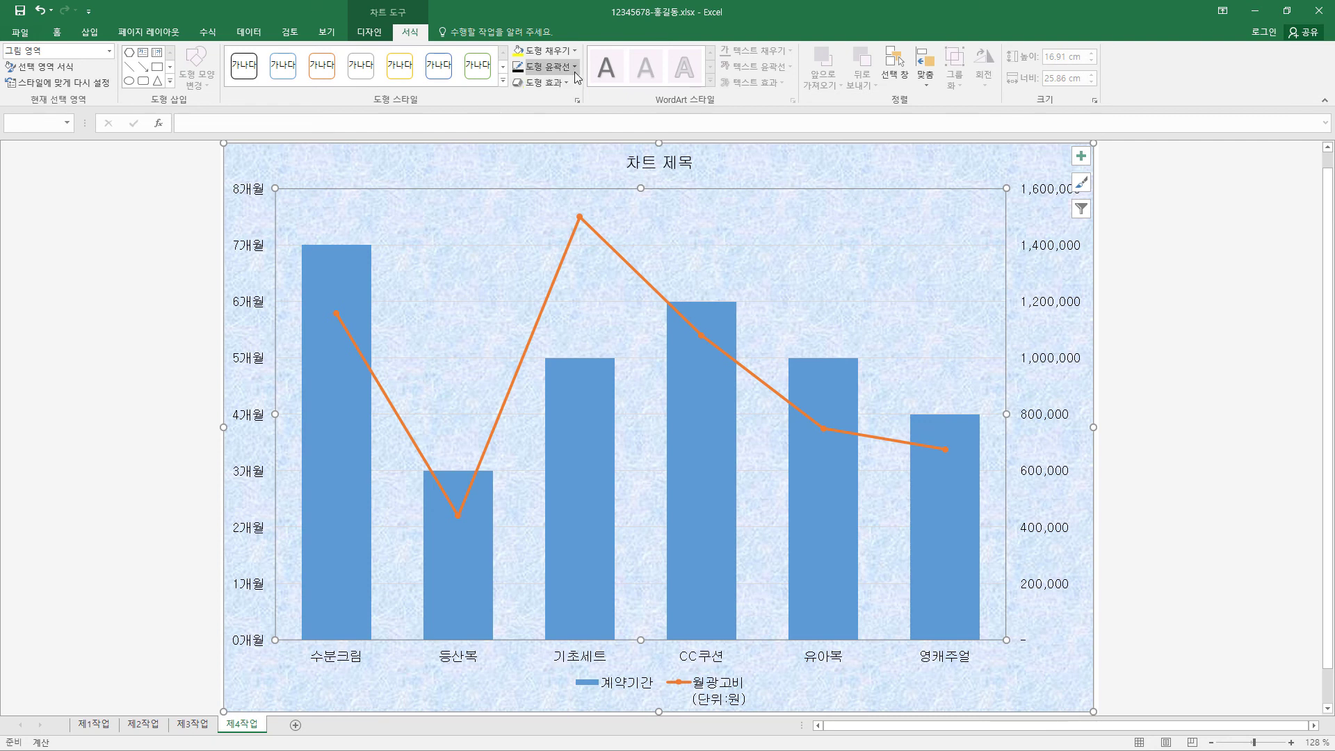
{"action": "left_click", "coordinate": [574, 51]}
{"action": "left_click", "coordinate": [519, 100]}
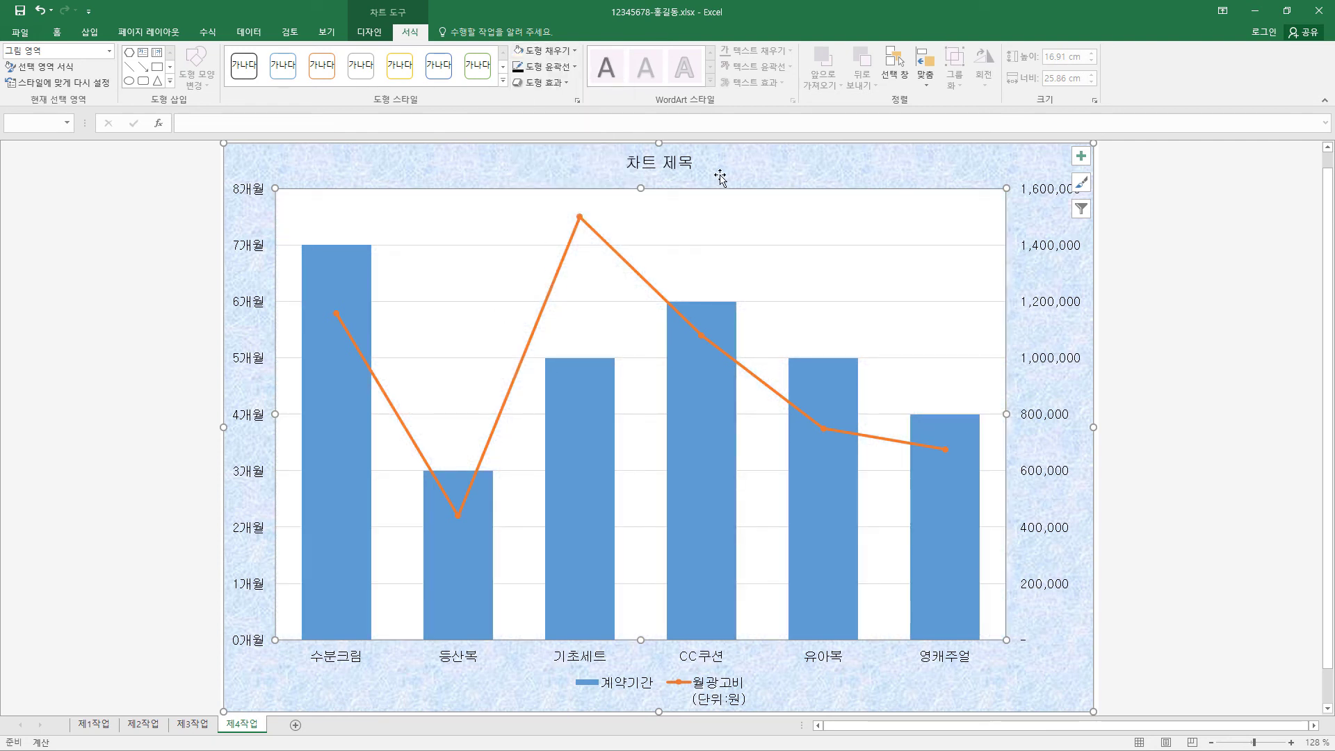
- Give the chart title a white fill and a black outline
{"action": "left_click", "coordinate": [671, 164]}
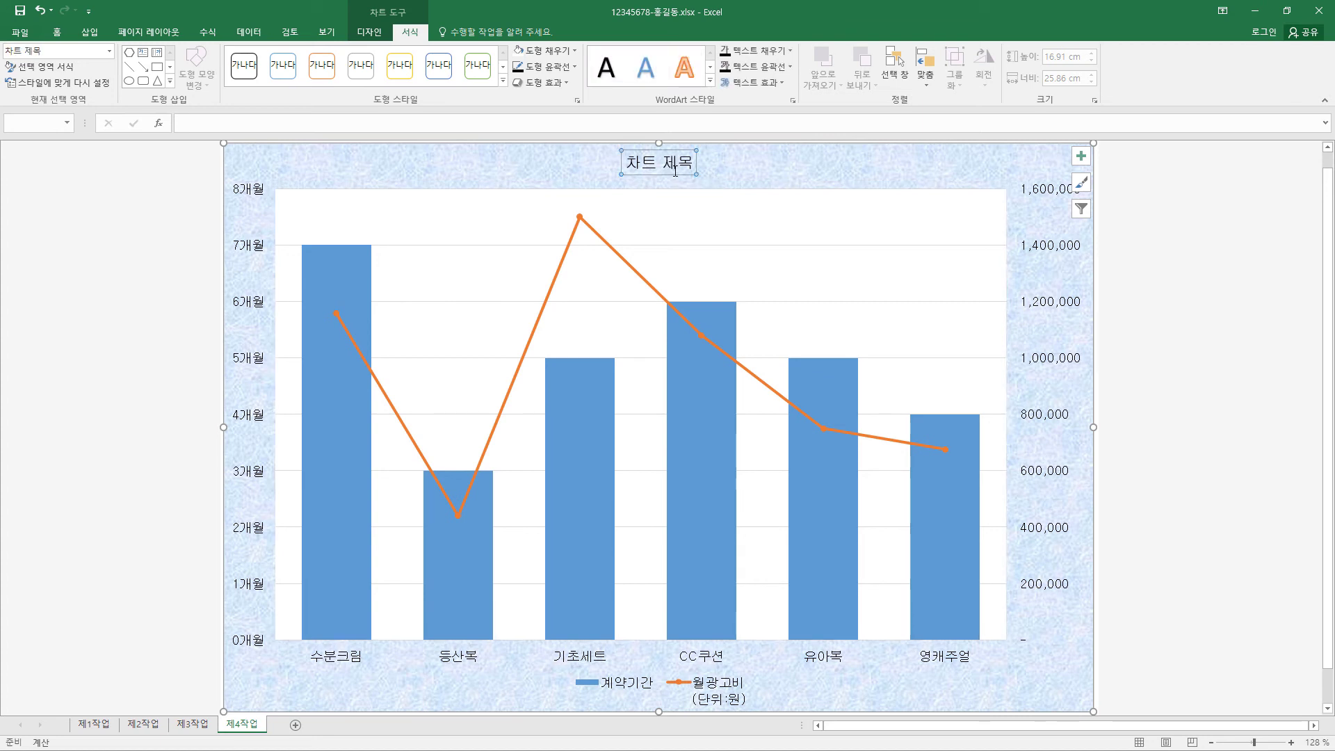
{"action": "left_click", "coordinate": [577, 51]}
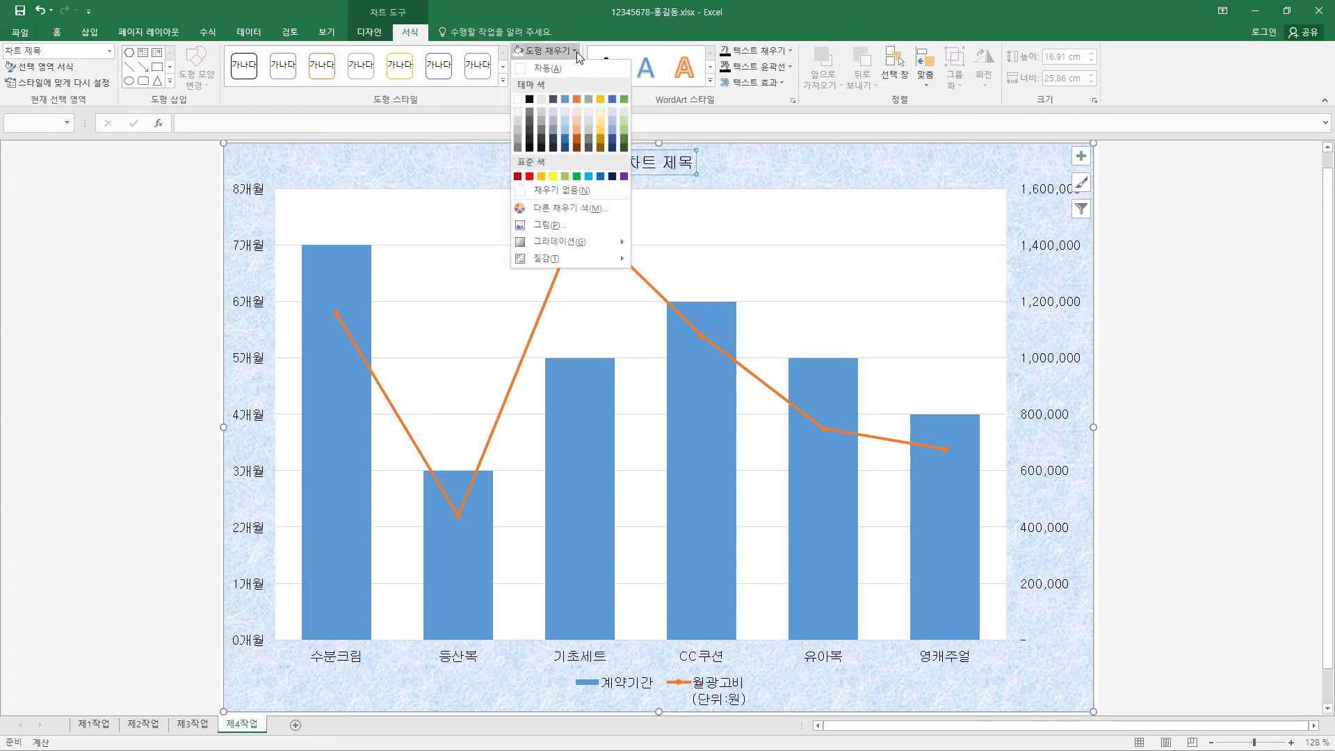
{"action": "left_click", "coordinate": [524, 103]}
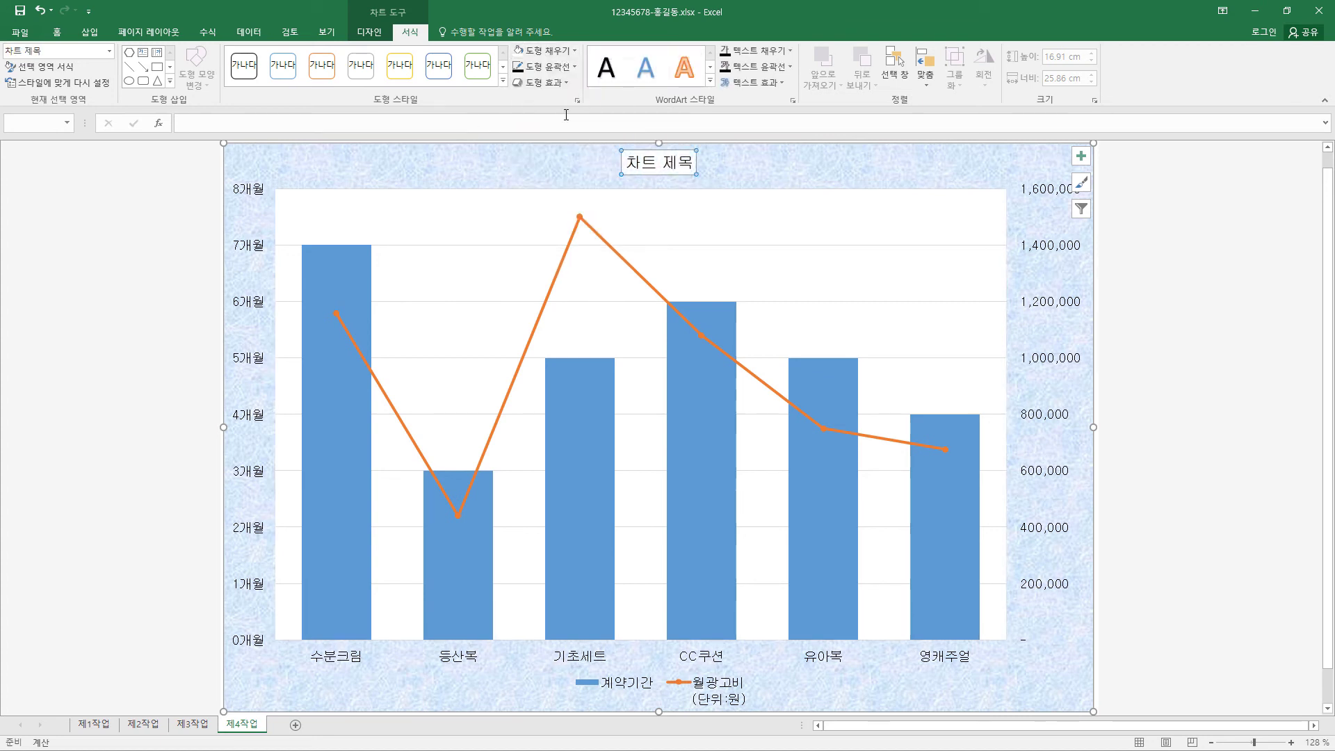
{"action": "left_click", "coordinate": [574, 67]}
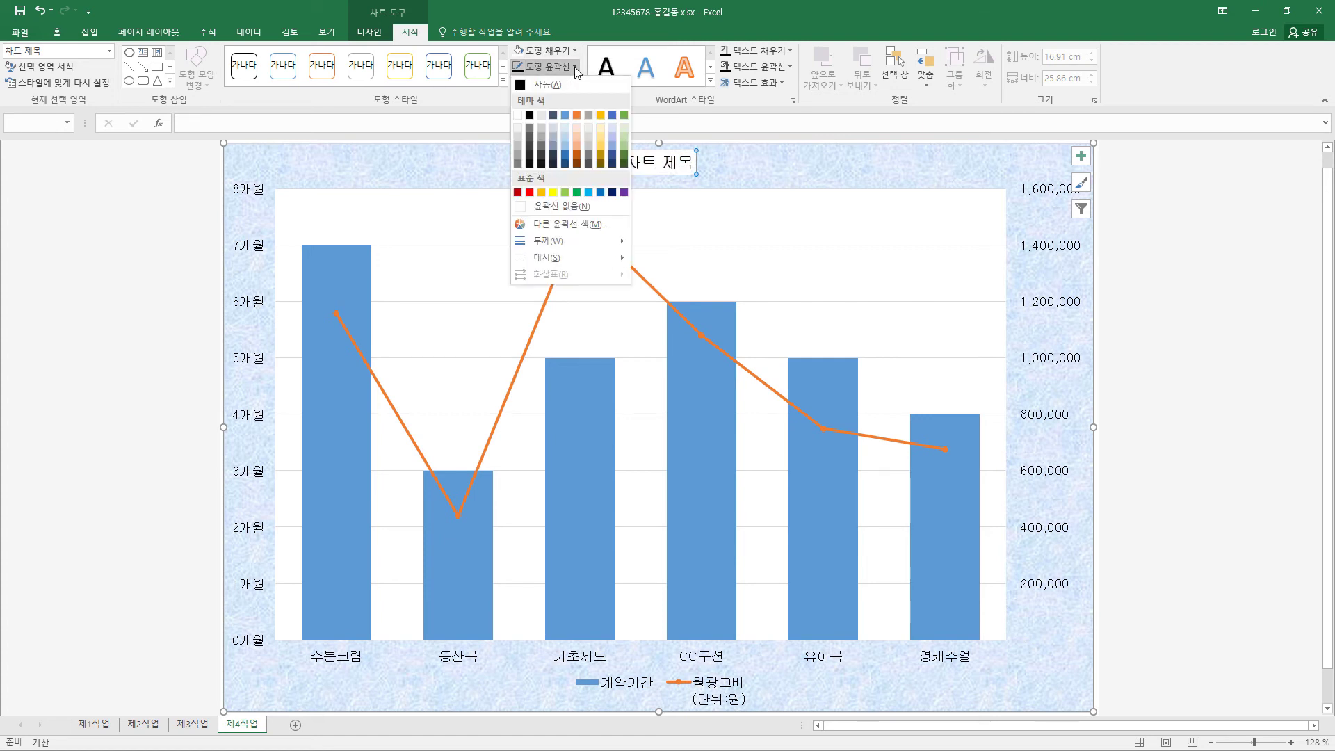
{"action": "left_click", "coordinate": [529, 115]}
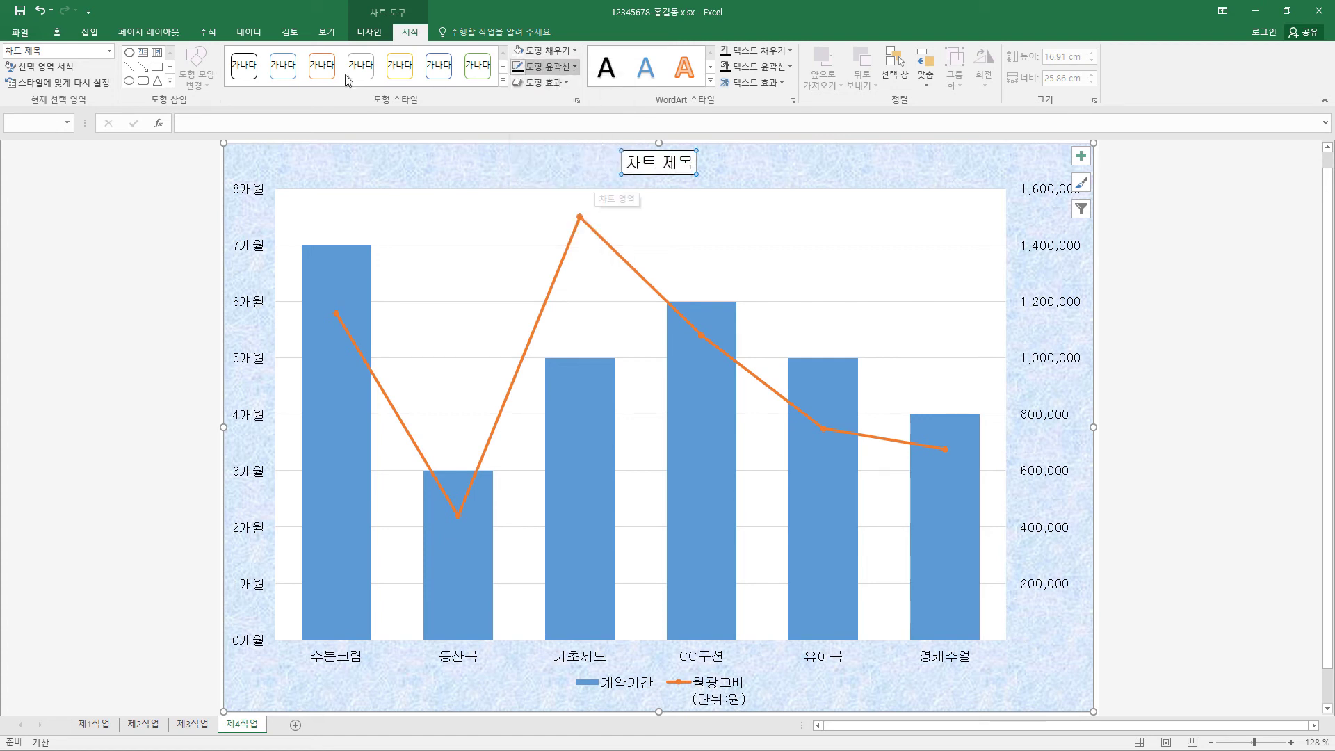
- Format the chart title as bold at 20 pt and replace its text with 화장품 및 의류광고 계약 현황
{"action": "left_click", "coordinate": [58, 32]}
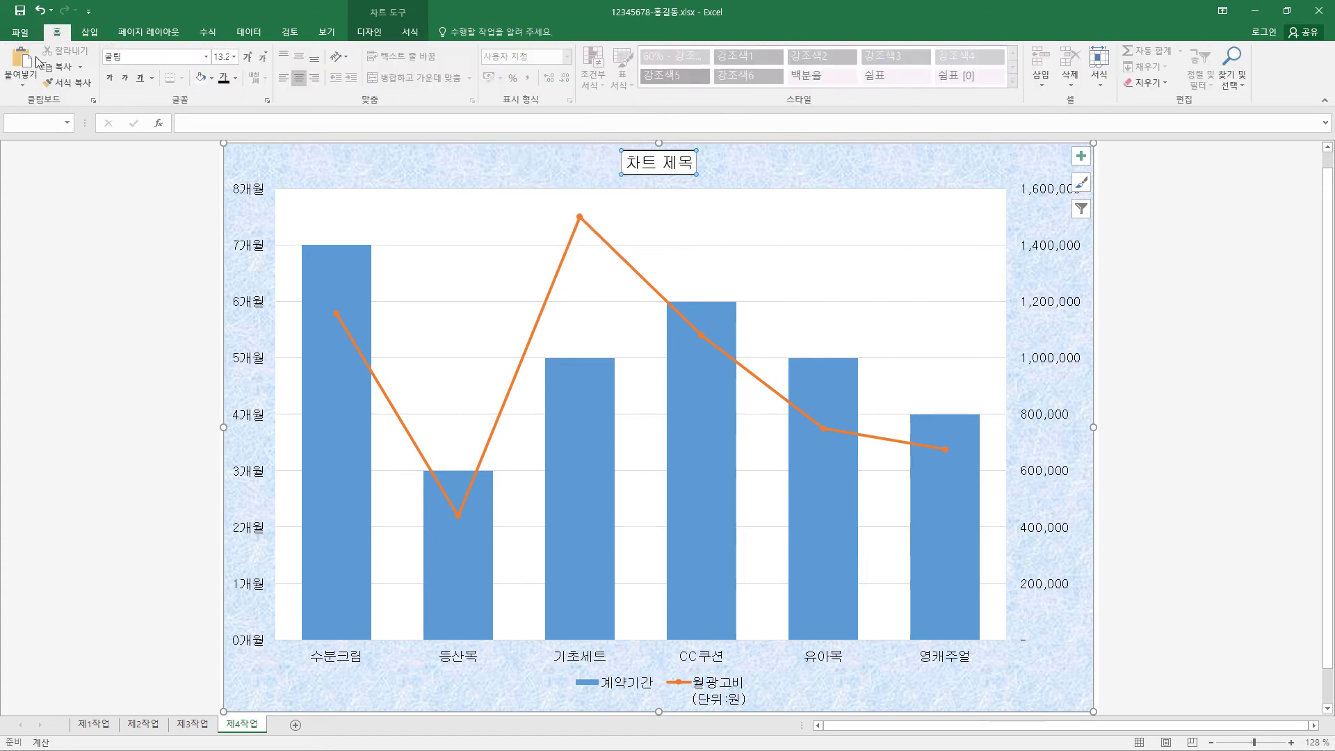
{"action": "left_click", "coordinate": [154, 56]}
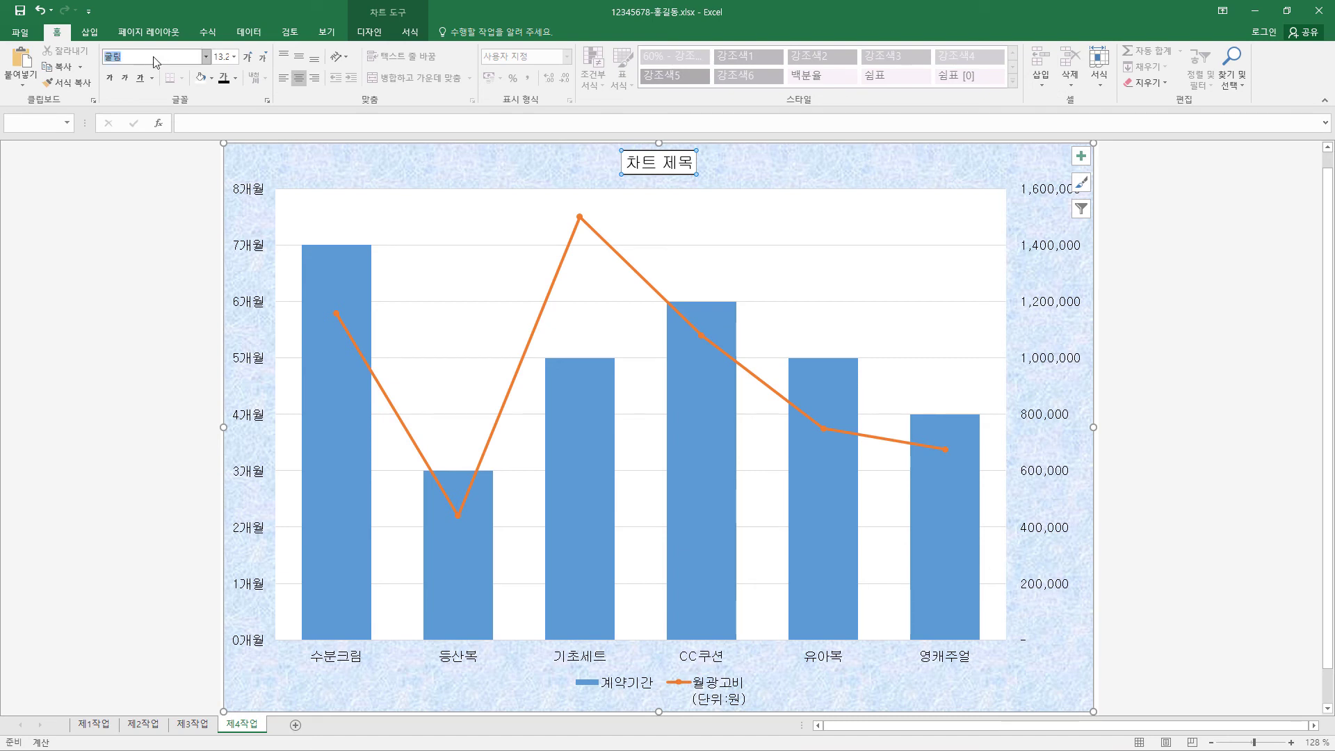
{"action": "left_click", "coordinate": [235, 56]}
{"action": "left_click", "coordinate": [219, 191]}
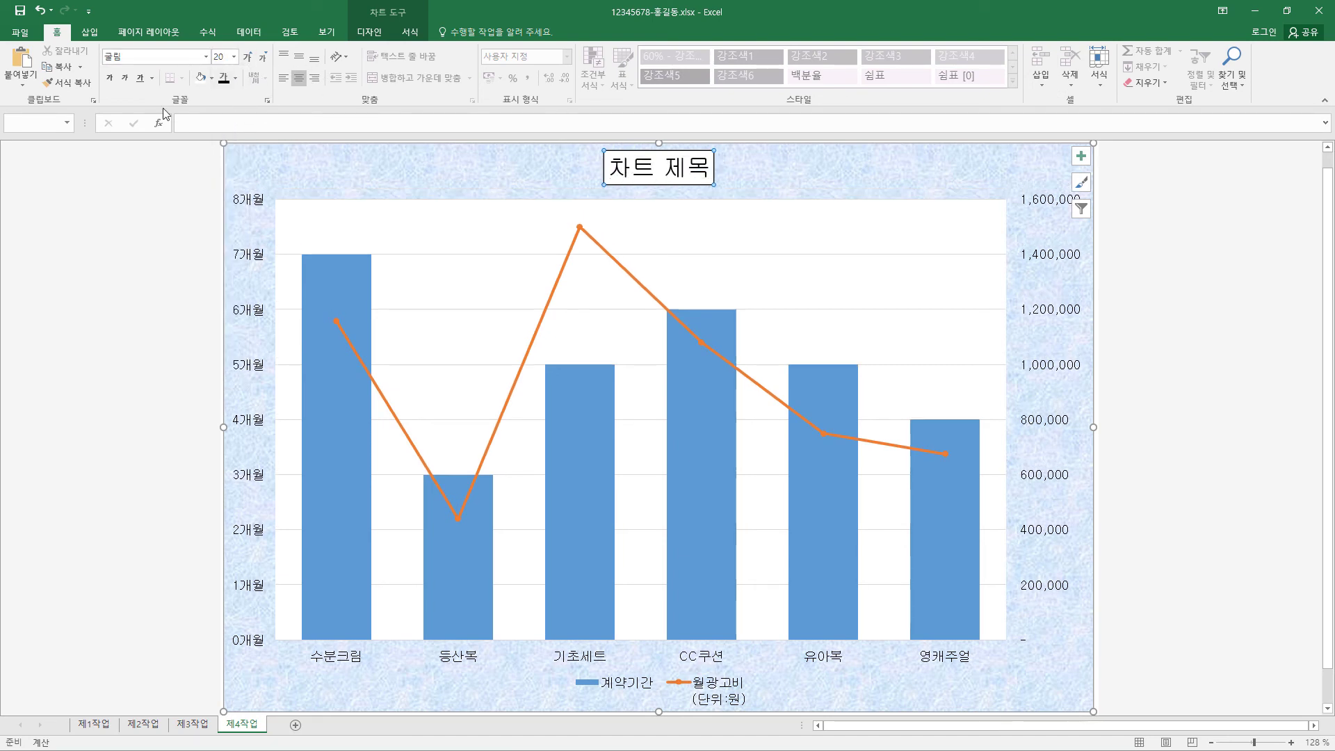
{"action": "left_click", "coordinate": [110, 77]}
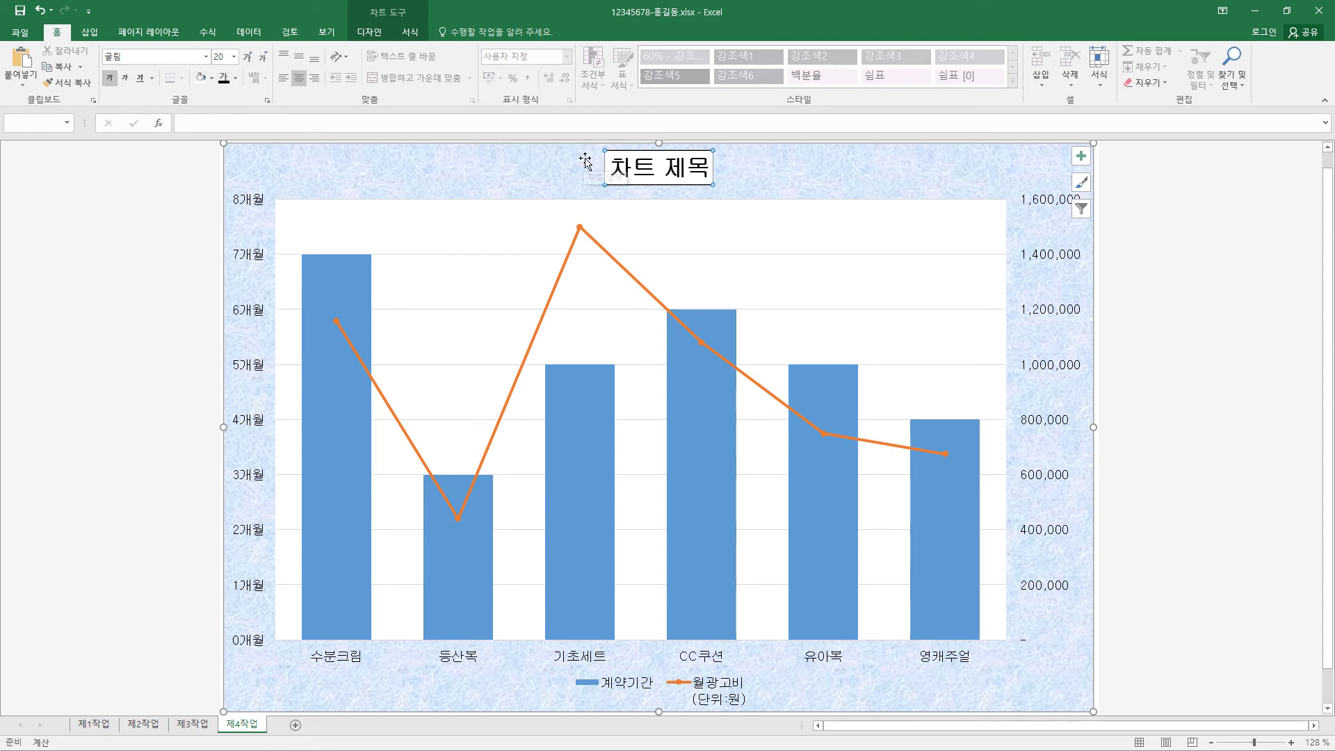
{"action": "left_click_drag", "start_coordinate": [609, 167], "coordinate": [719, 167]}
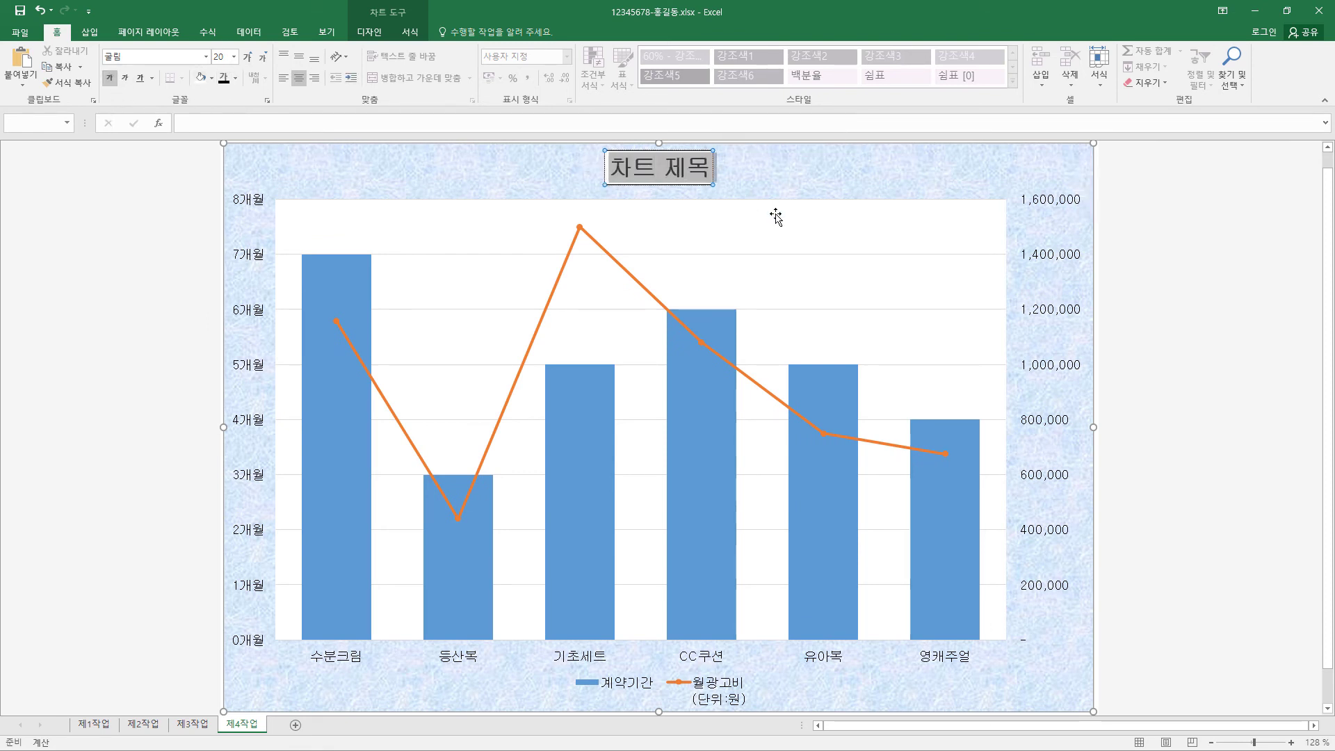
{"action": "type", "text": "화장품 및 의류광고 계약 현황"}
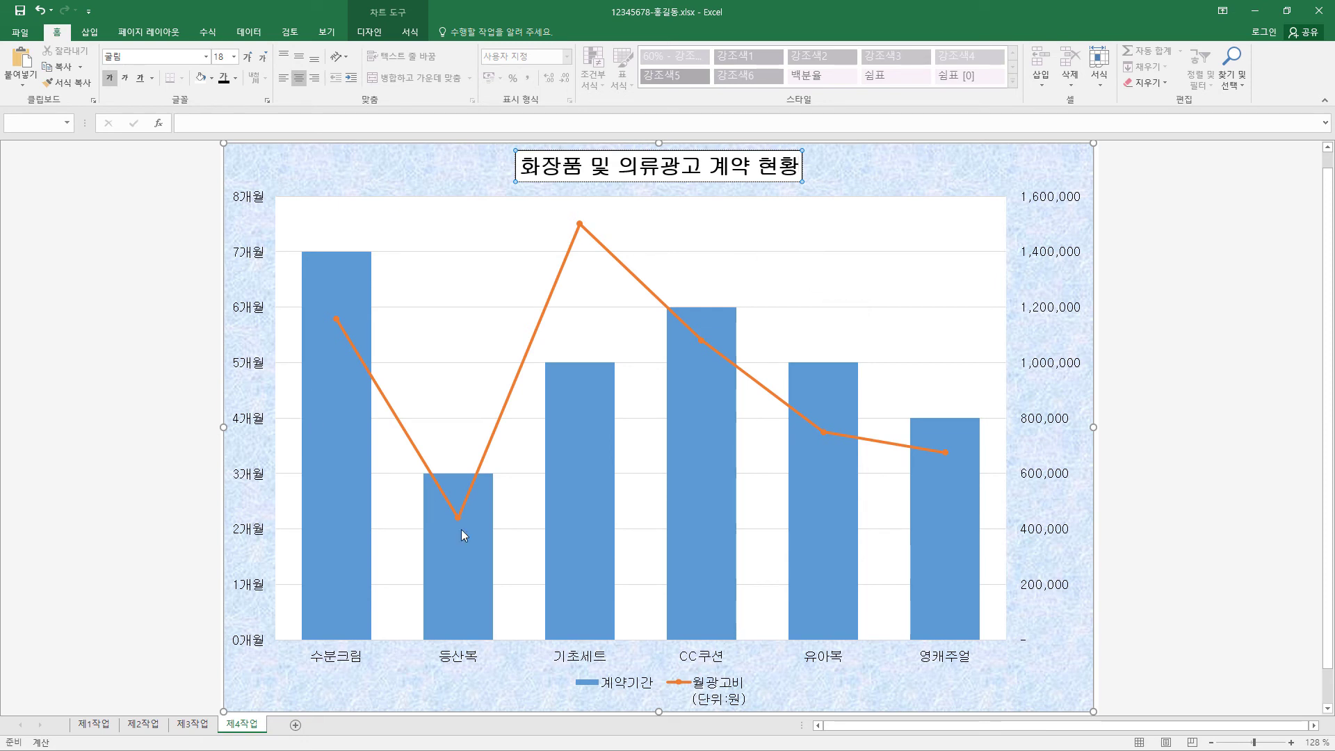
- Change the 월광고비 line series to built-in diamond markers with size 10
{"action": "mouse_move", "coordinate": [582, 228]}
{"action": "left_click", "coordinate": [582, 228]}
{"action": "right_click", "coordinate": [581, 224]}
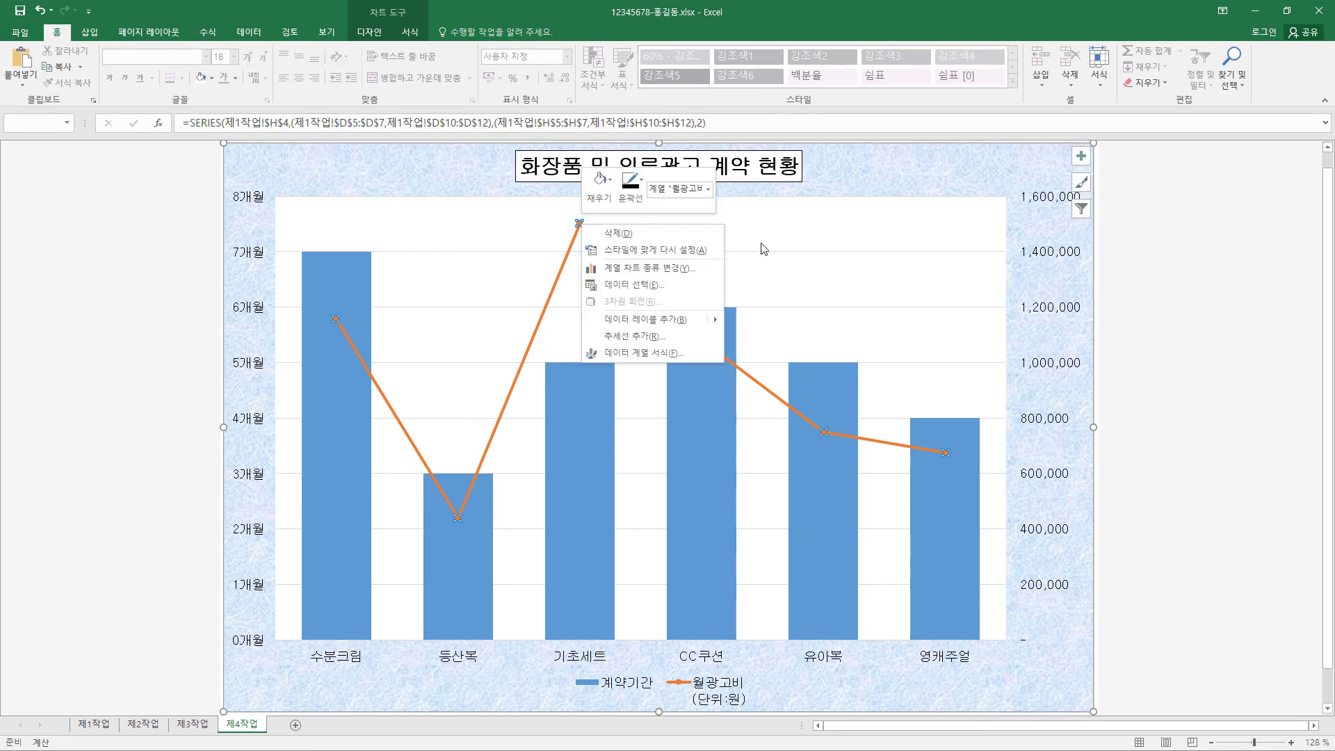
{"action": "left_click", "coordinate": [690, 349]}
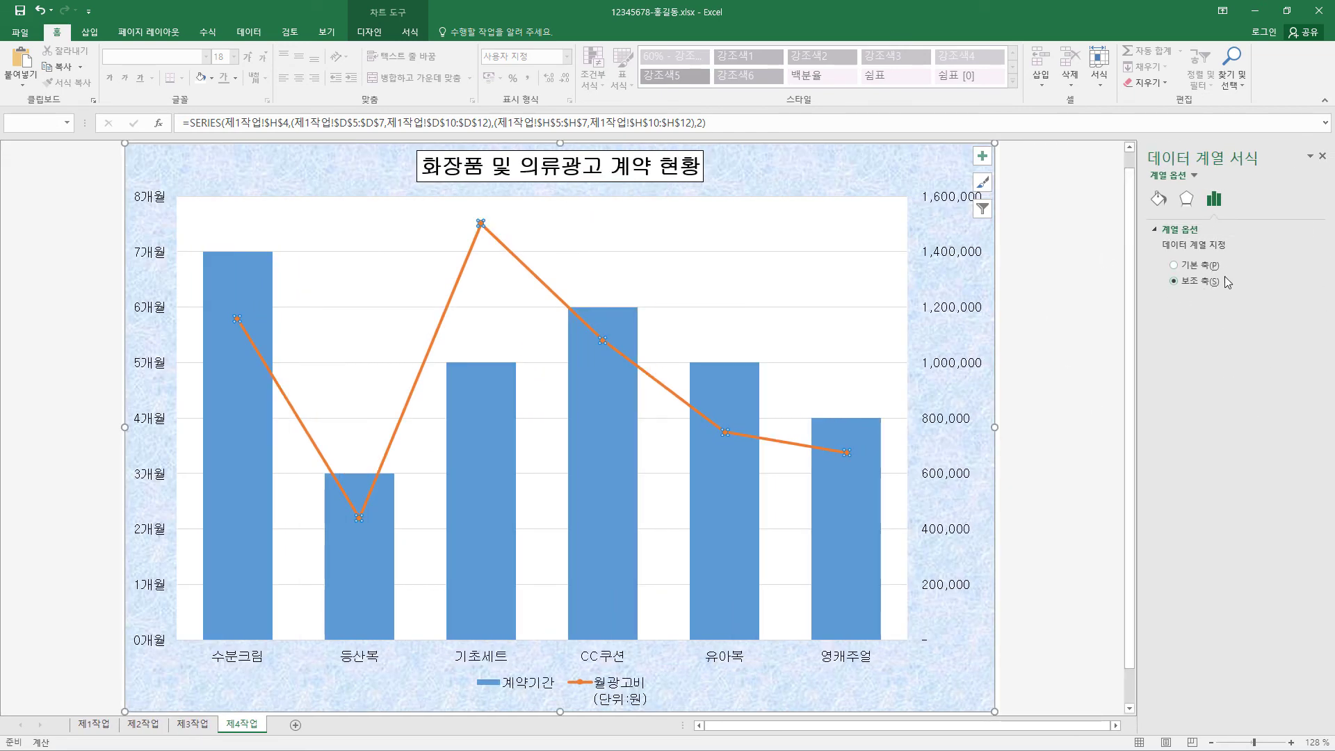
{"action": "left_click", "coordinate": [1158, 199]}
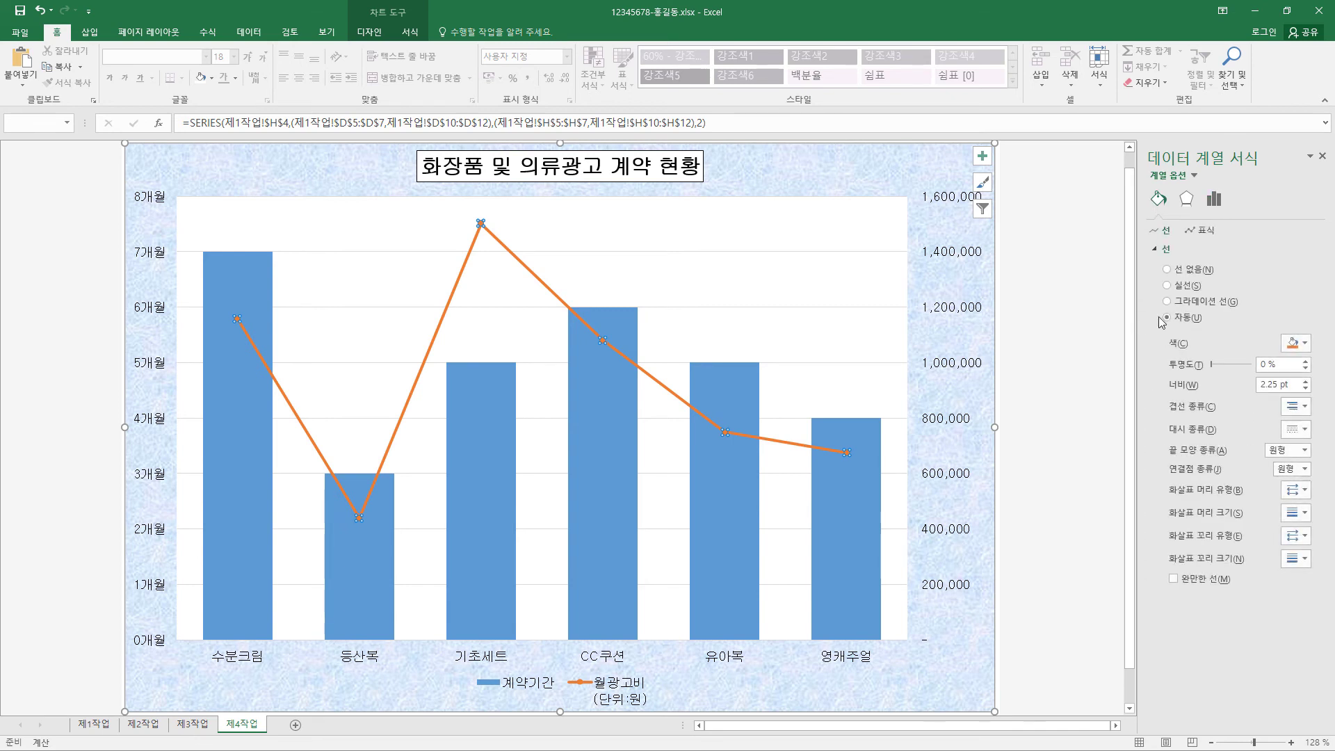
{"action": "left_click", "coordinate": [1202, 232]}
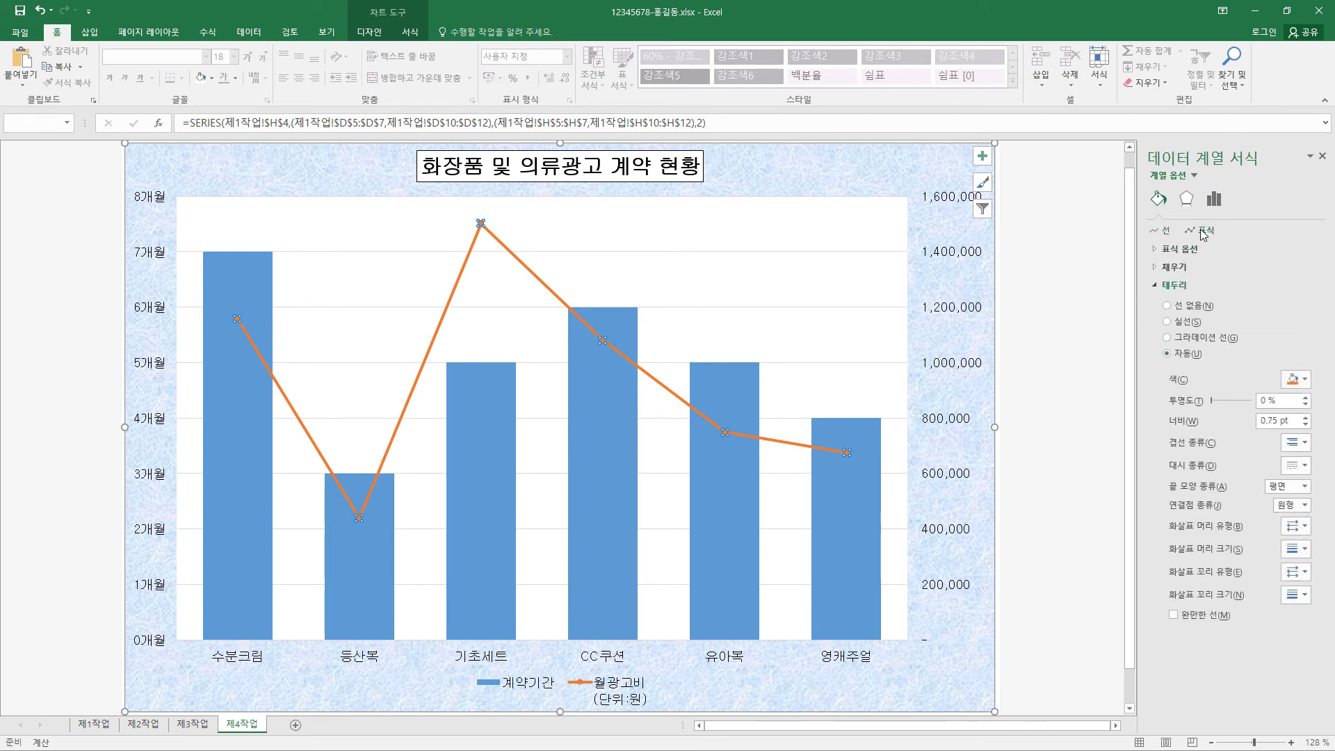
{"action": "left_click", "coordinate": [1163, 250]}
{"action": "left_click", "coordinate": [1189, 302]}
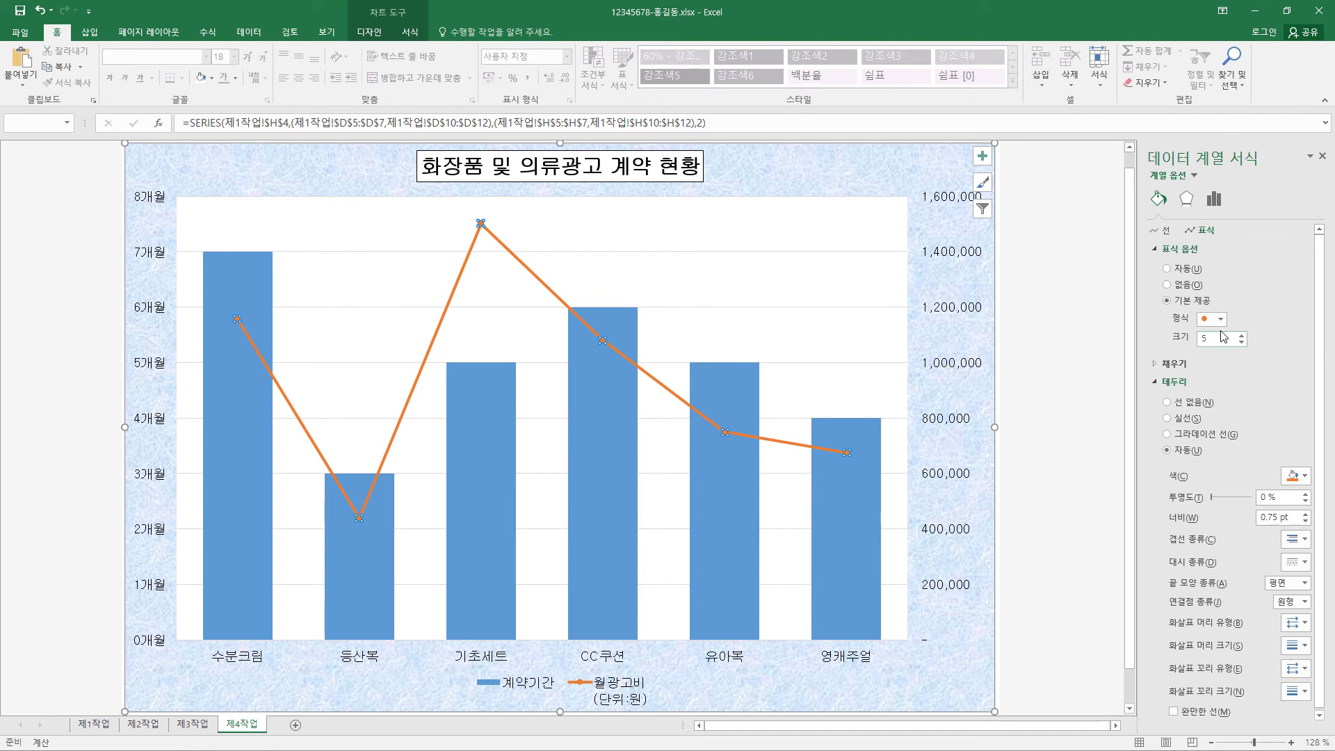
{"action": "left_click", "coordinate": [1220, 319]}
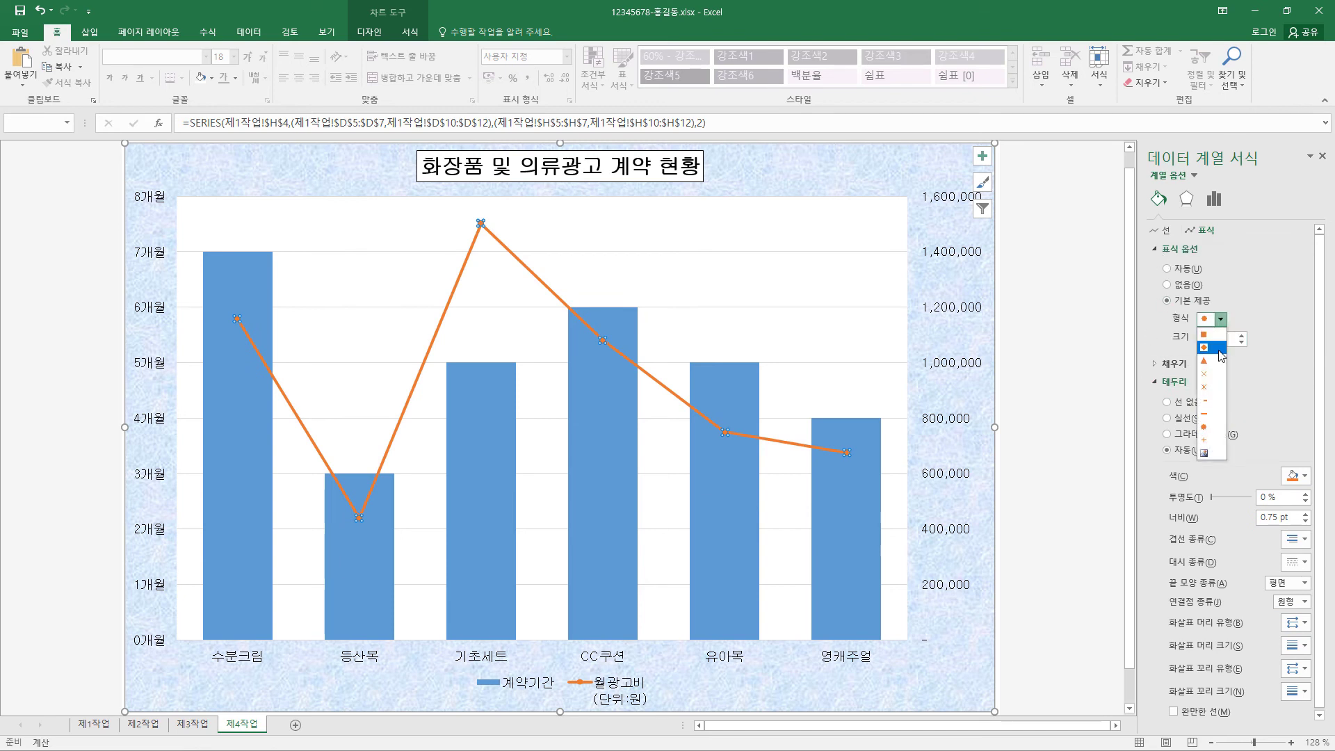
{"action": "left_click", "coordinate": [1220, 351]}
{"action": "double_click", "coordinate": [1220, 339]}
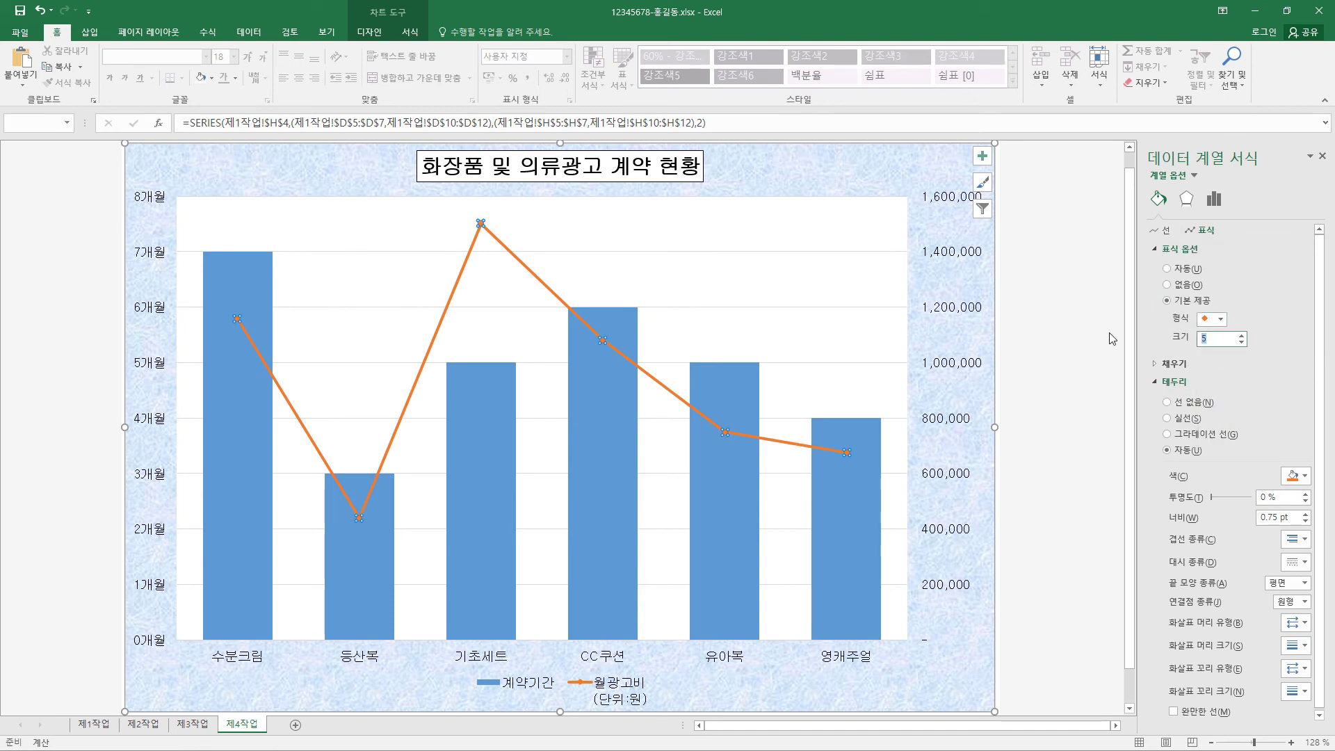
{"action": "key", "text": "Return"}
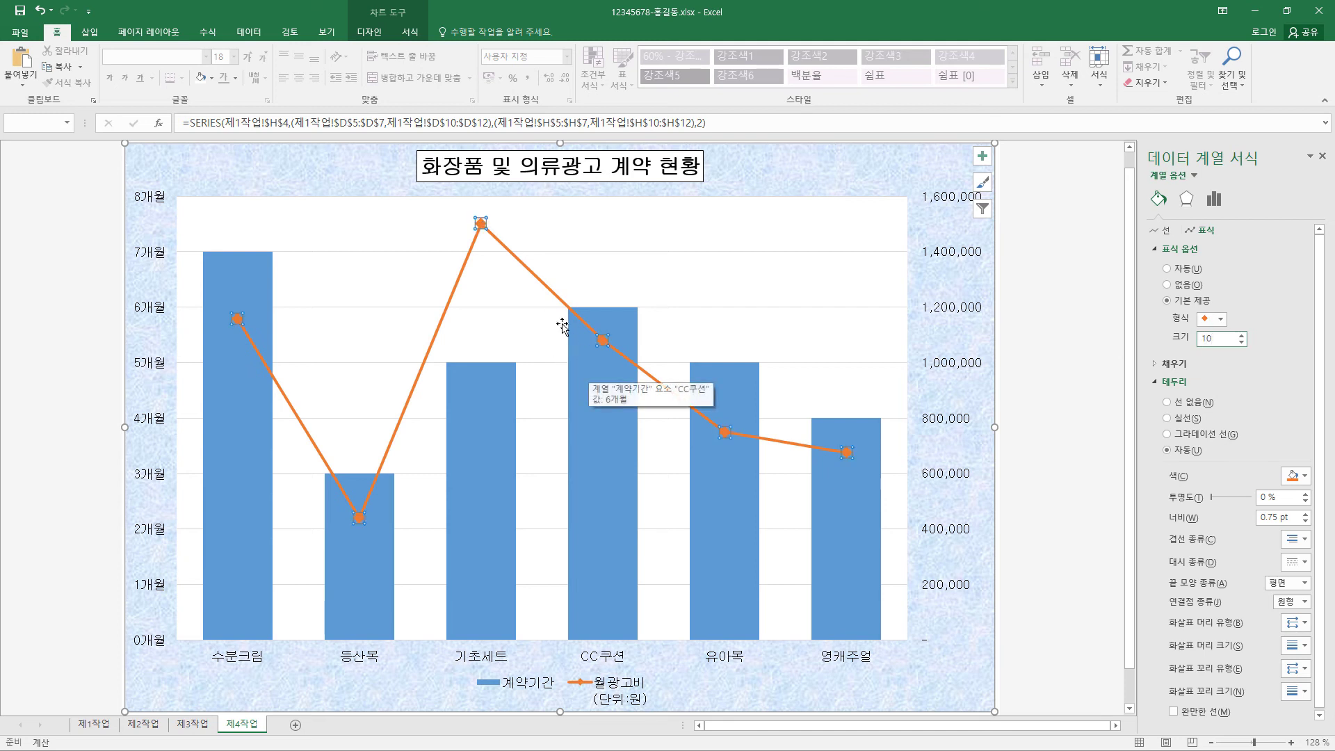
- Format the primary value axis's major gridlines as black dashed lines
{"action": "left_click", "coordinate": [397, 257]}
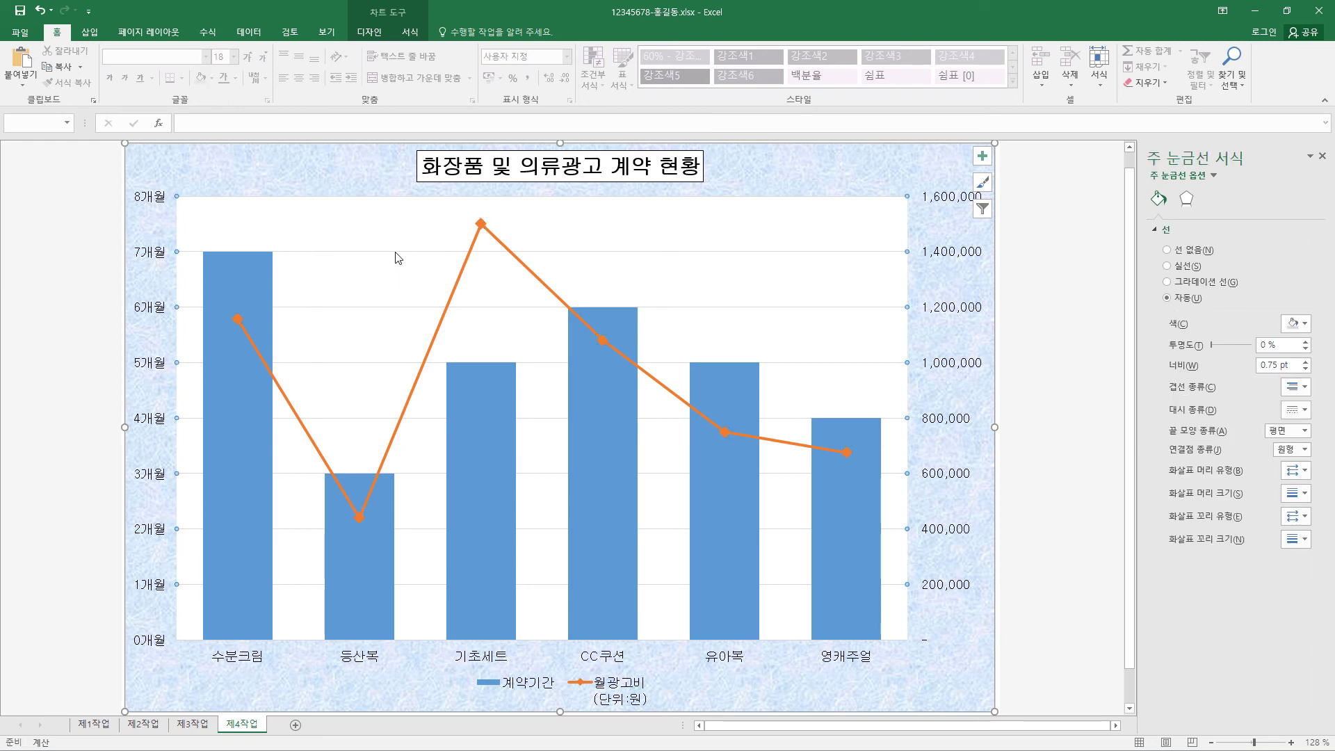
{"action": "left_click", "coordinate": [416, 34]}
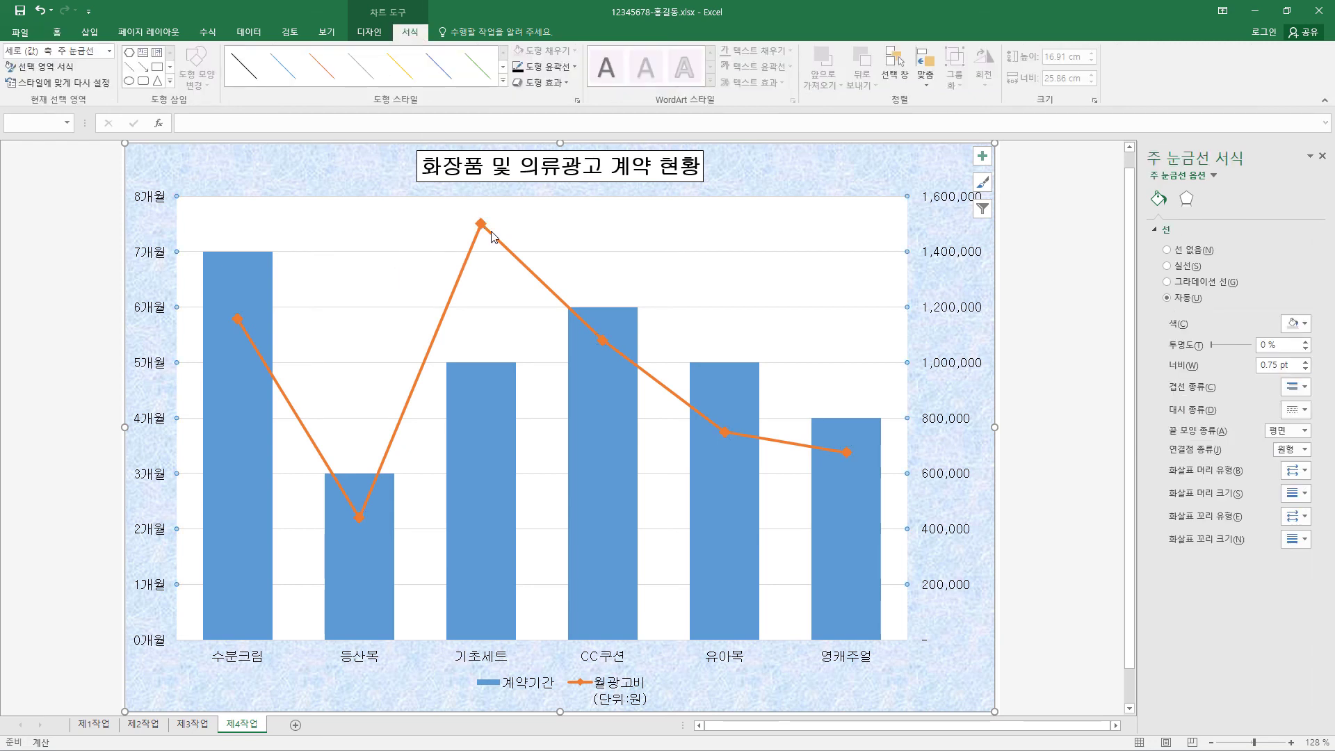
{"action": "left_click", "coordinate": [575, 66]}
{"action": "mouse_move", "coordinate": [549, 257]}
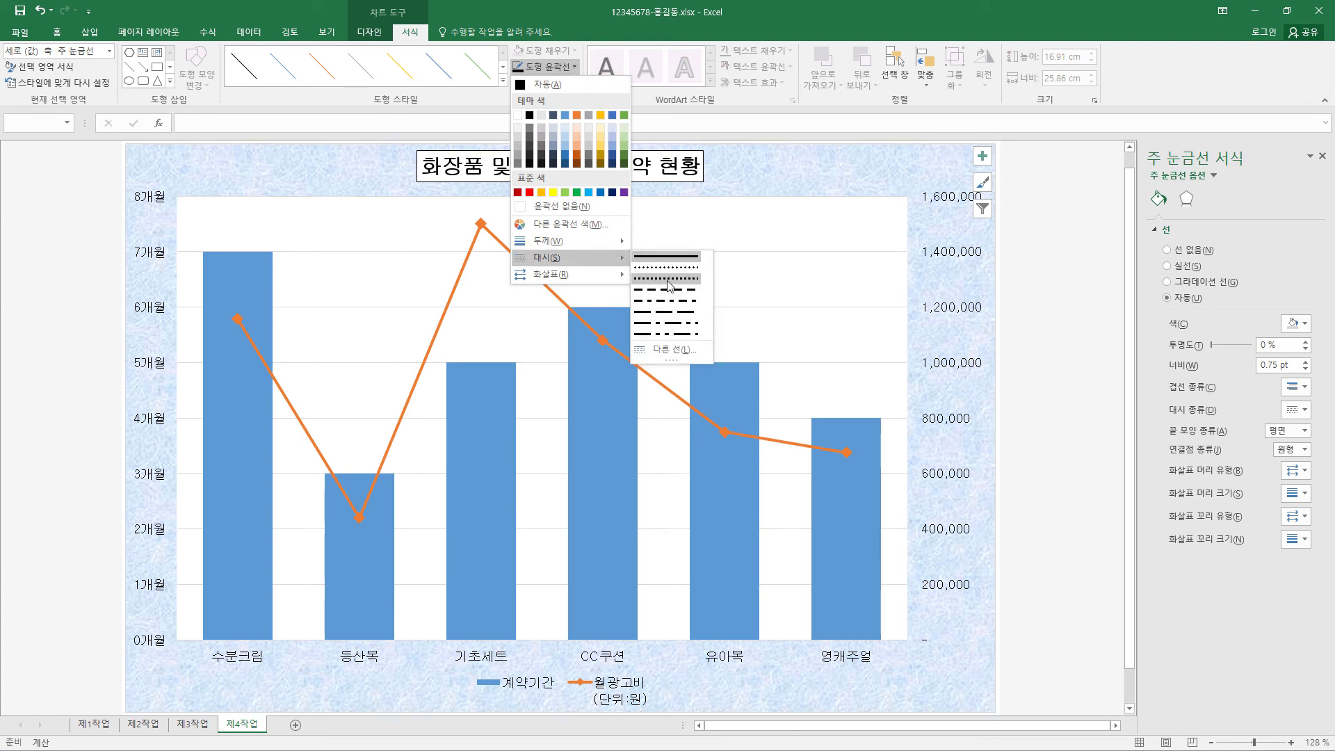
{"action": "left_click", "coordinate": [671, 300]}
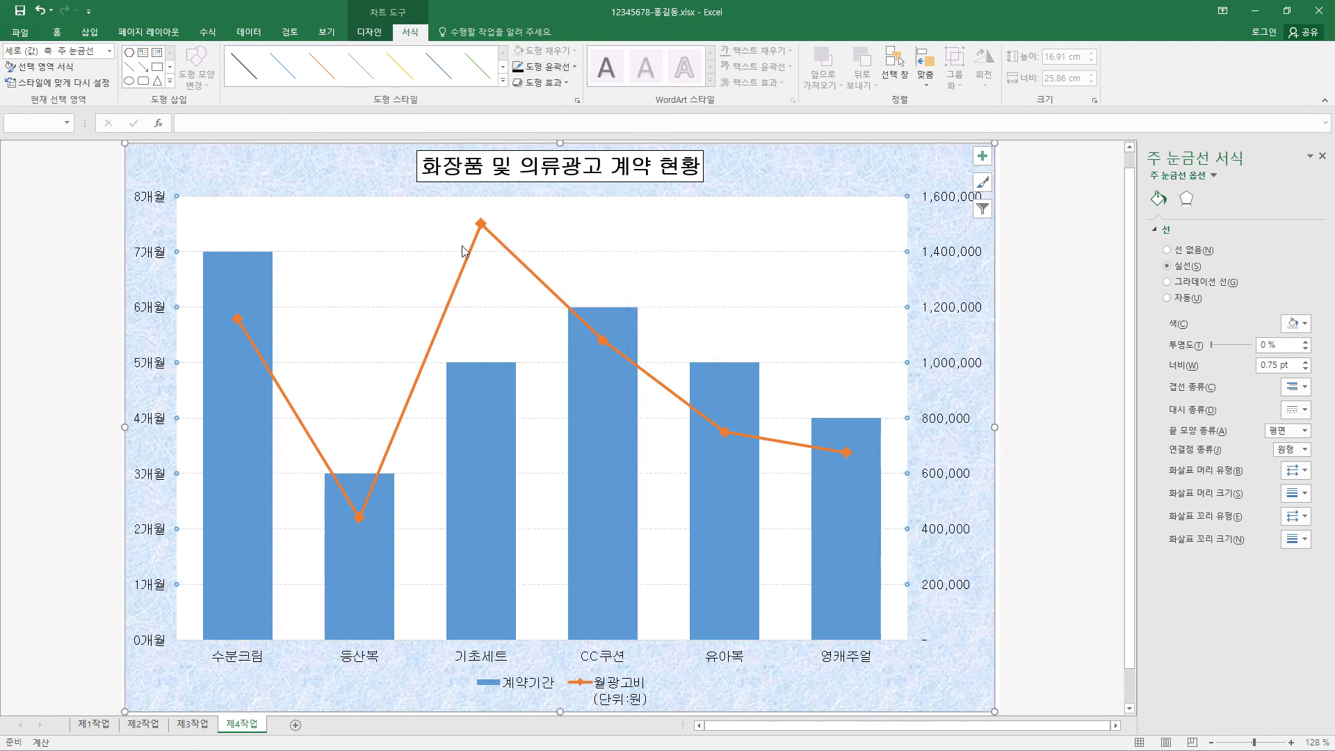
{"action": "left_click", "coordinate": [575, 67]}
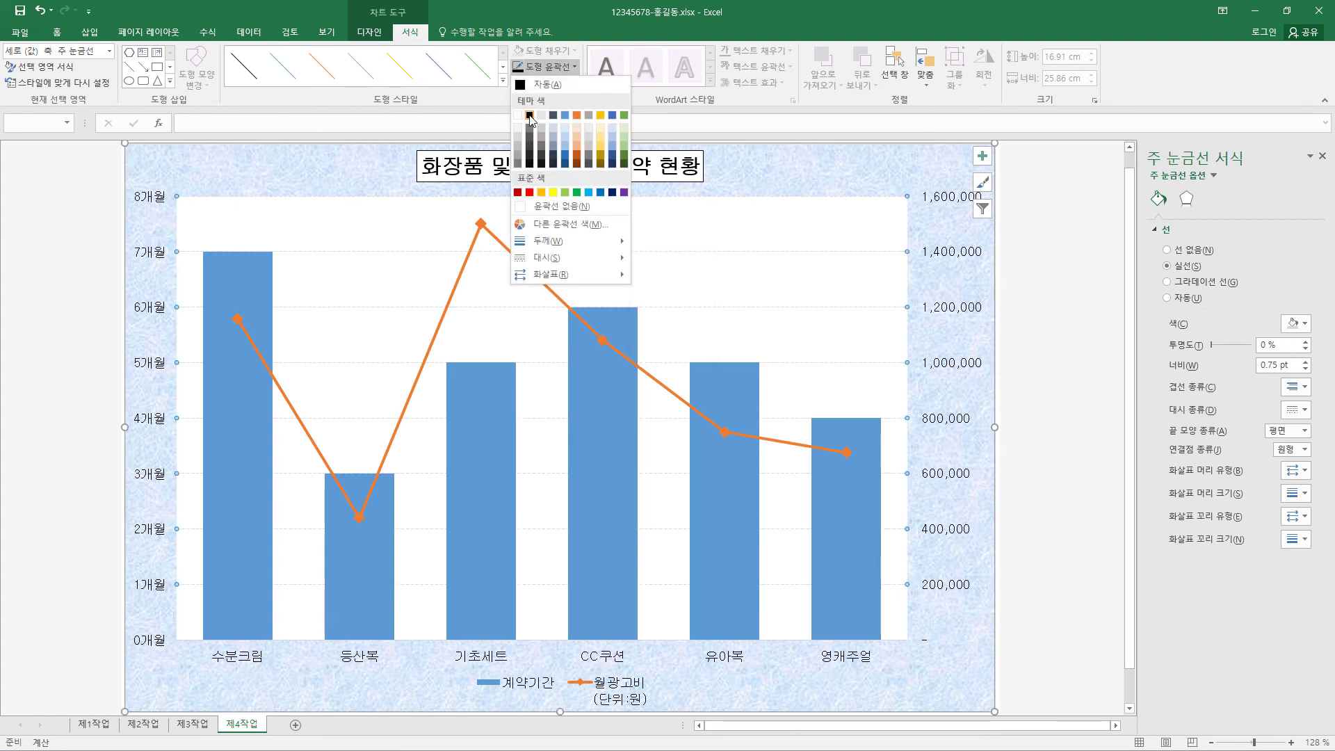
{"action": "left_click", "coordinate": [530, 116]}
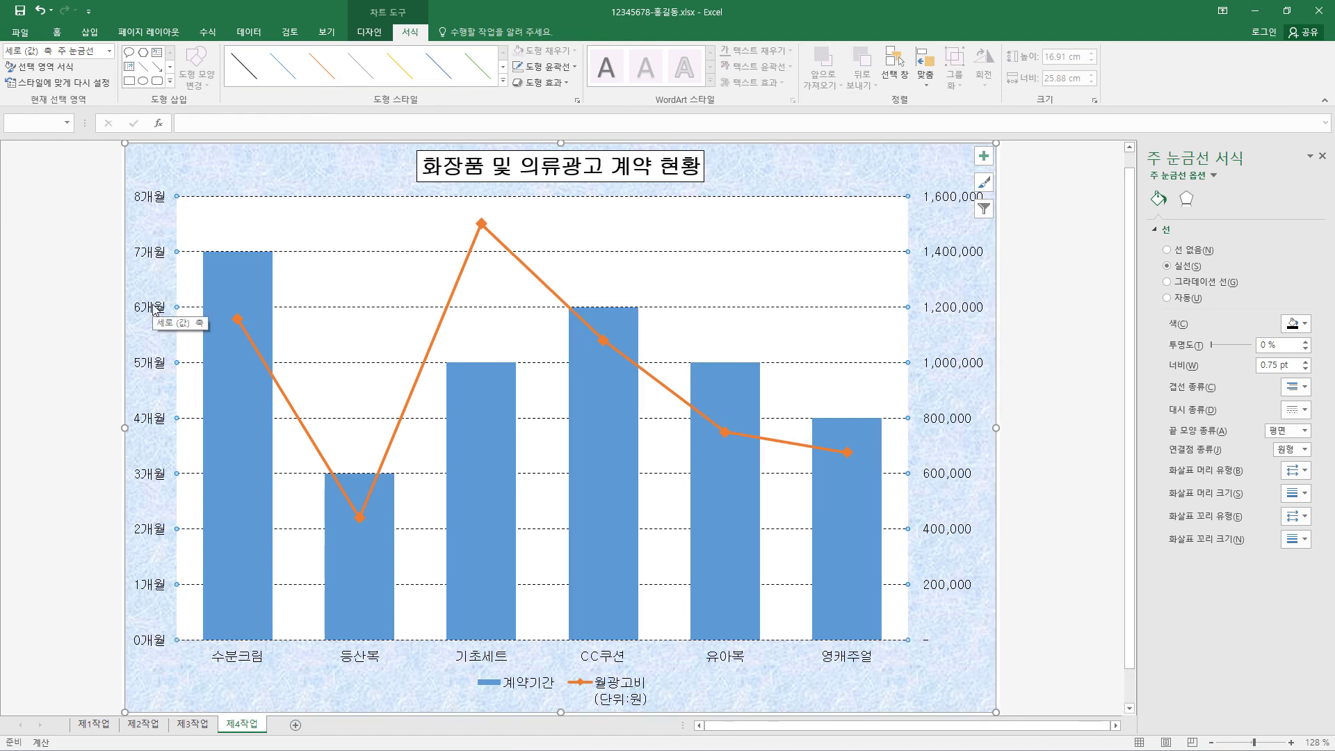
- Apply solid black lines to the chart's primary value axis, secondary value axis and category axis
{"action": "left_click", "coordinate": [154, 309]}
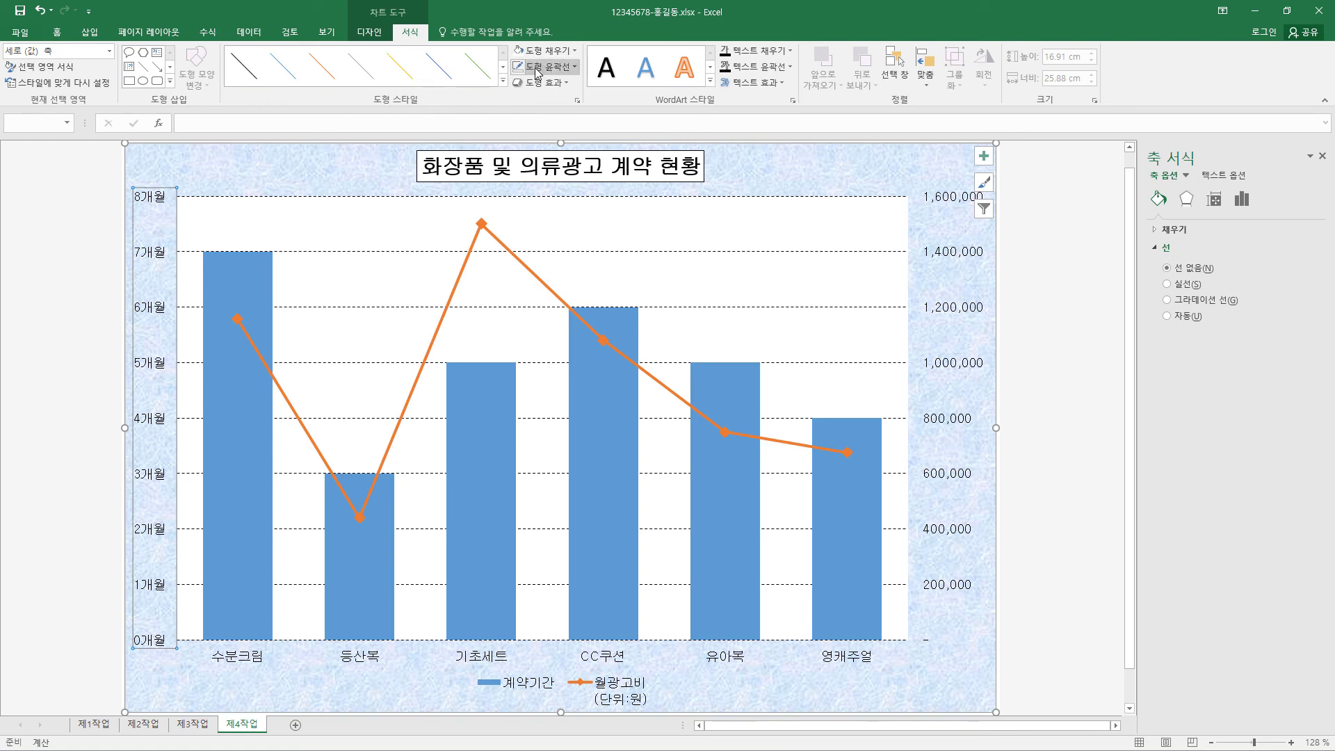
{"action": "left_click", "coordinate": [574, 70]}
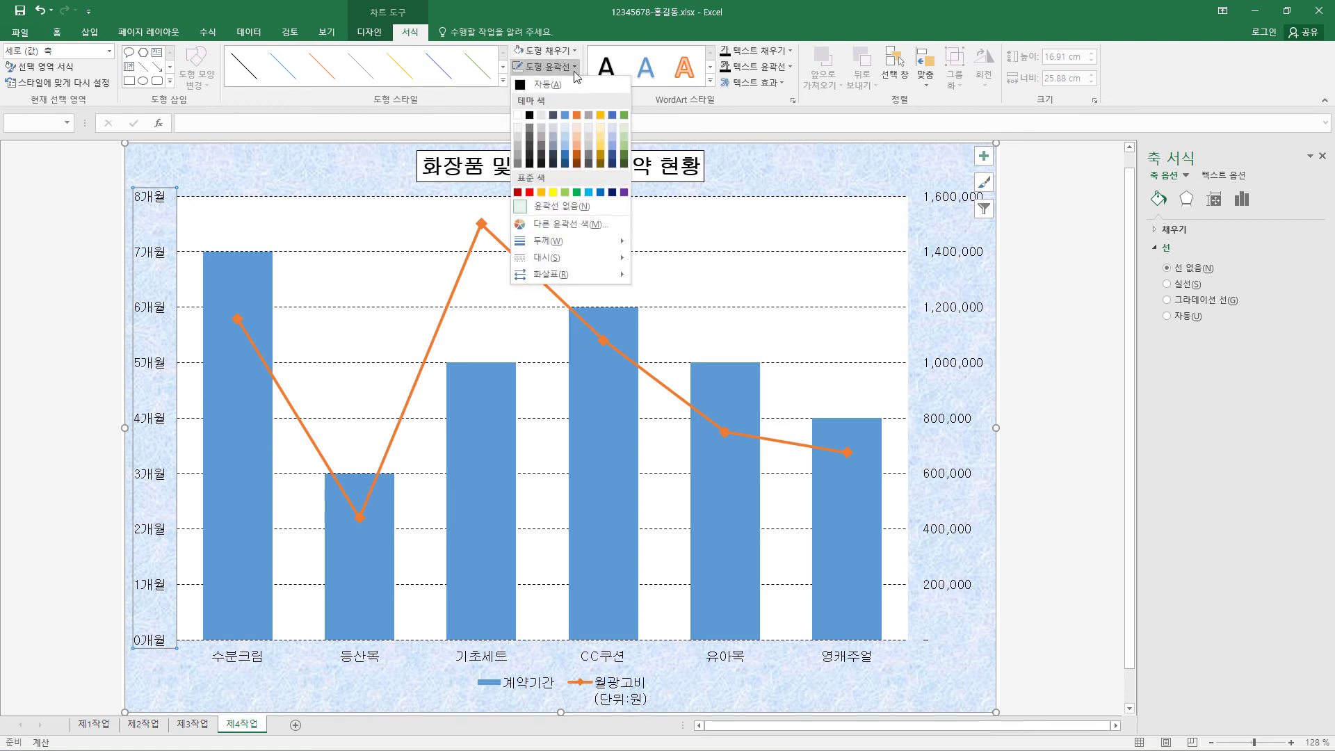
{"action": "left_click", "coordinate": [529, 115]}
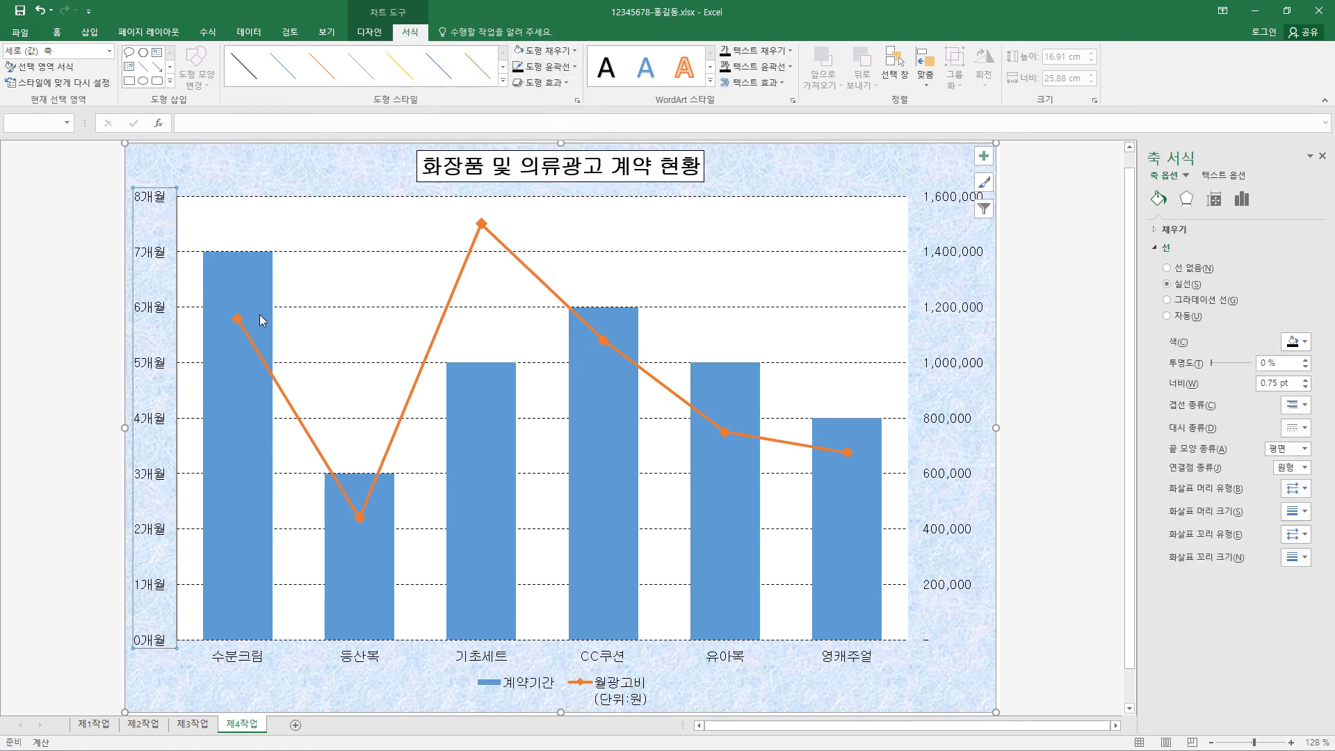
{"action": "left_click", "coordinate": [953, 376]}
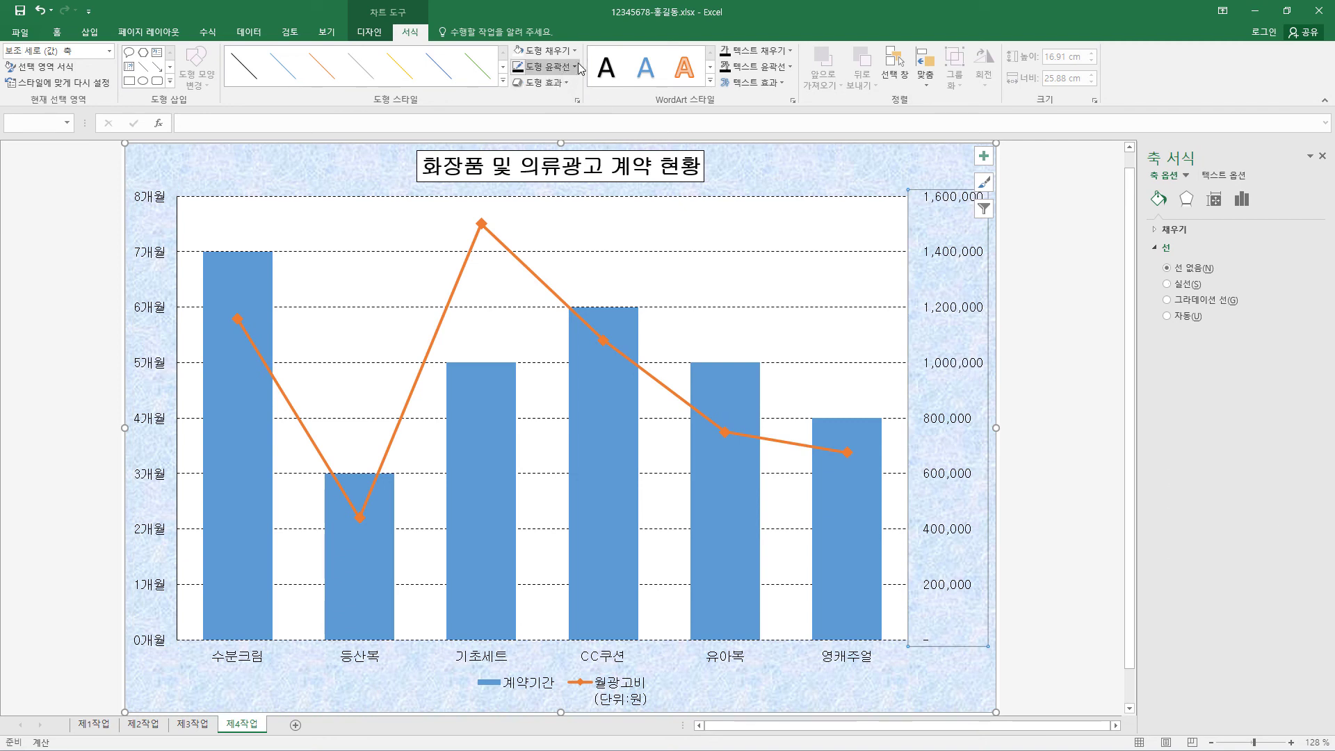
{"action": "left_click", "coordinate": [575, 67]}
{"action": "left_click", "coordinate": [532, 114]}
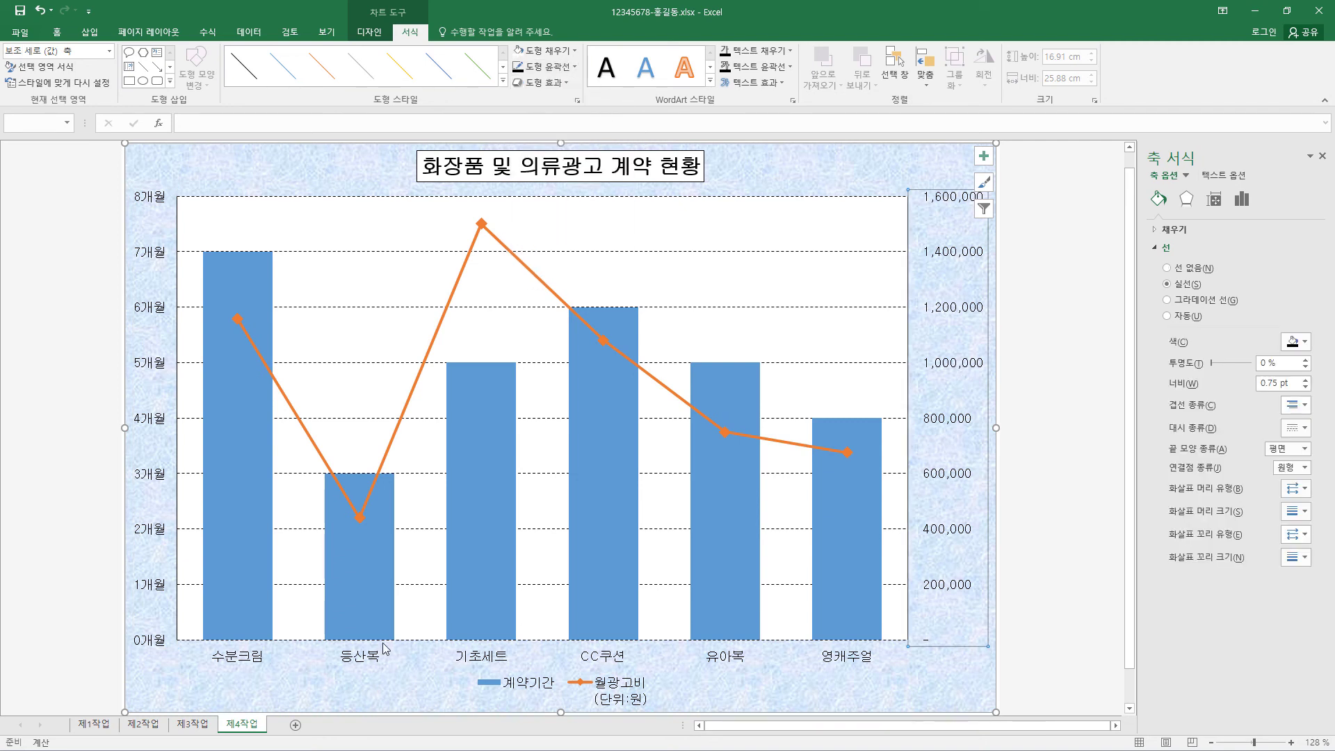
{"action": "left_click", "coordinate": [489, 657]}
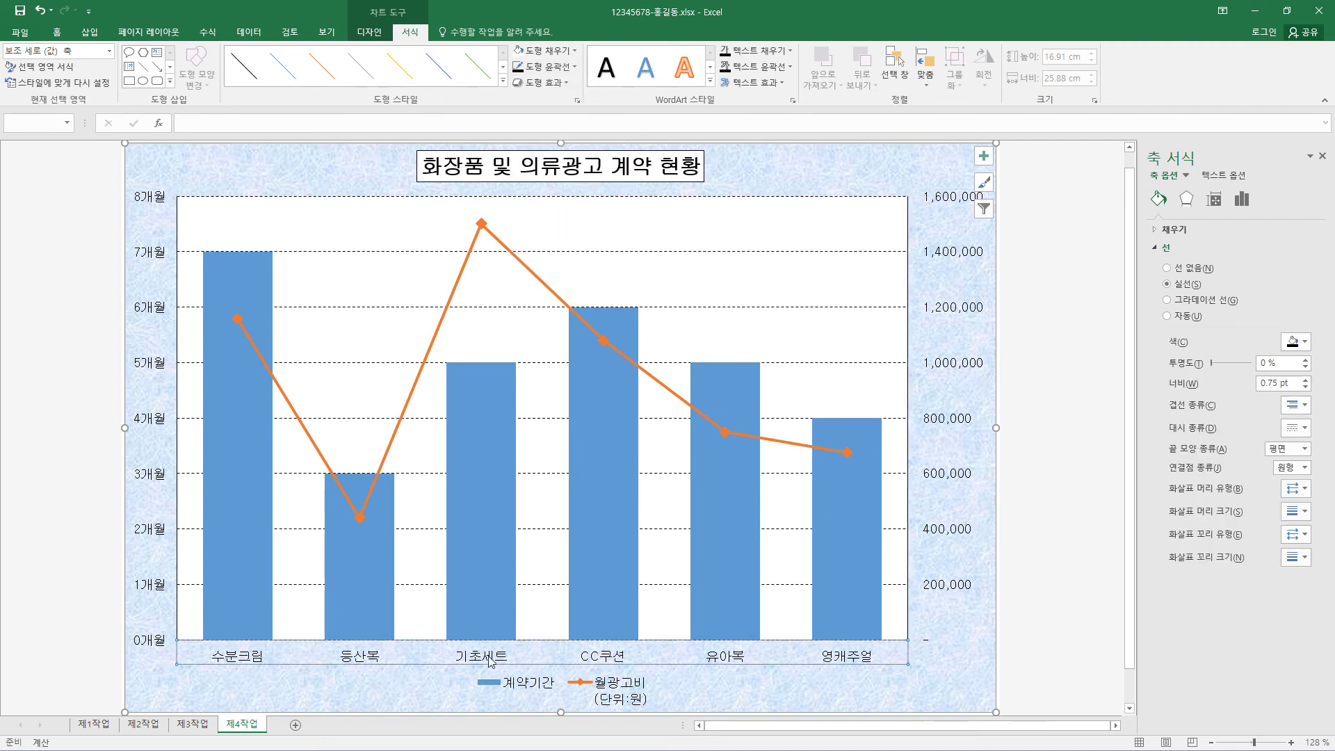
{"action": "left_click", "coordinate": [575, 67]}
{"action": "left_click", "coordinate": [530, 116]}
{"action": "left_click", "coordinate": [1086, 377]}
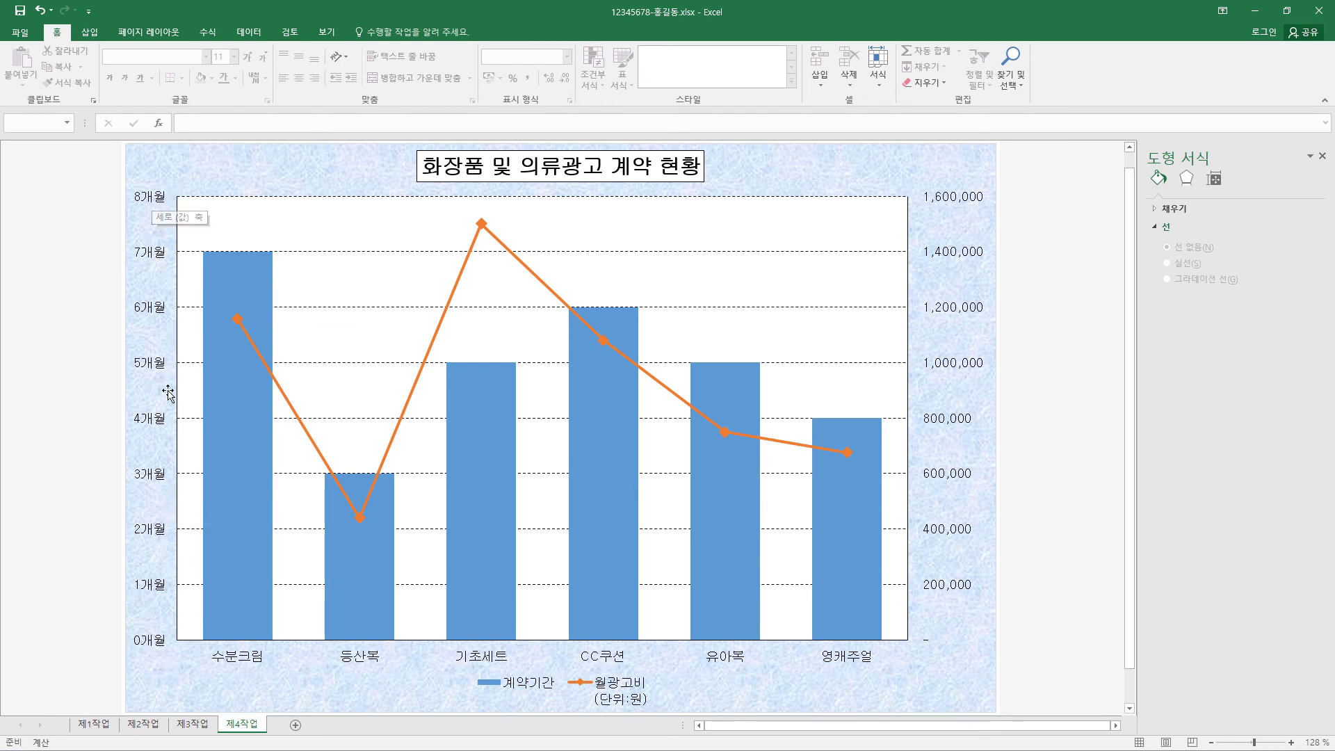
- Set the secondary value axis's maximum to 1800000 and its major unit to 300000
{"action": "double_click", "coordinate": [160, 425]}
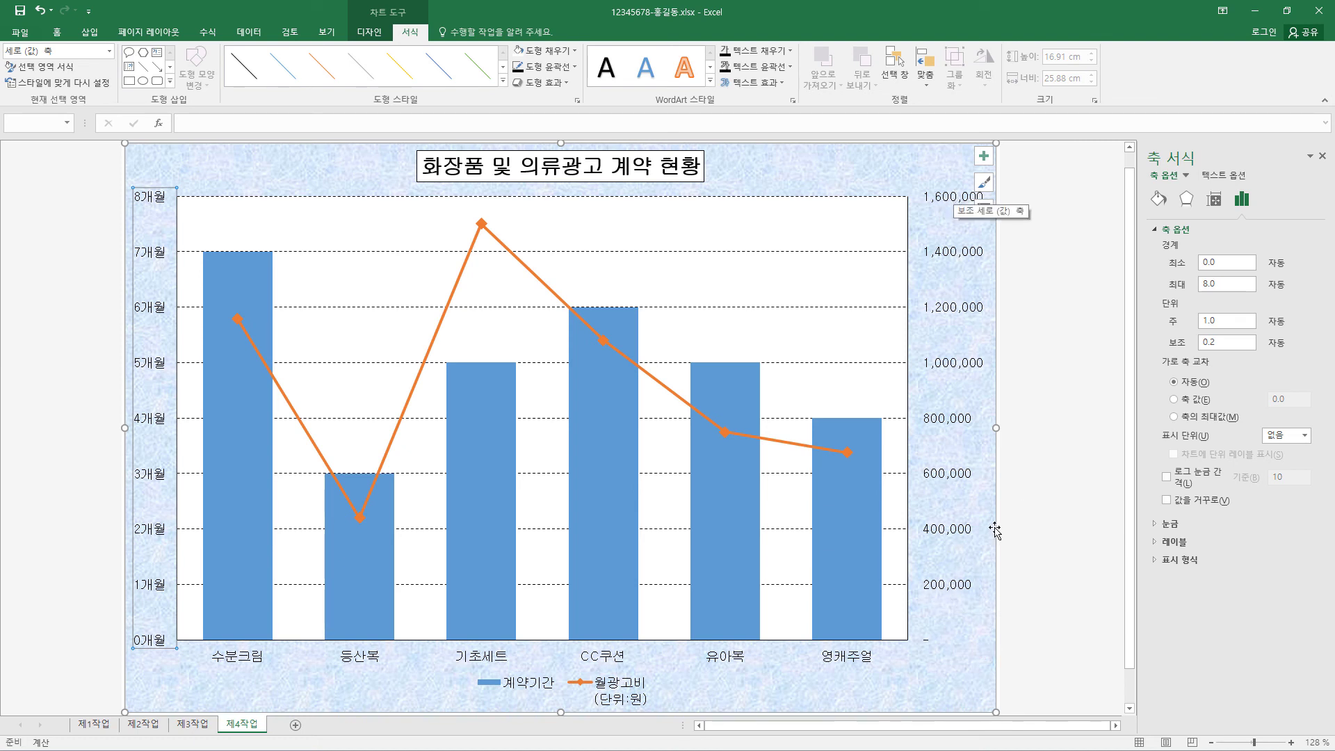
{"action": "left_click", "coordinate": [957, 368]}
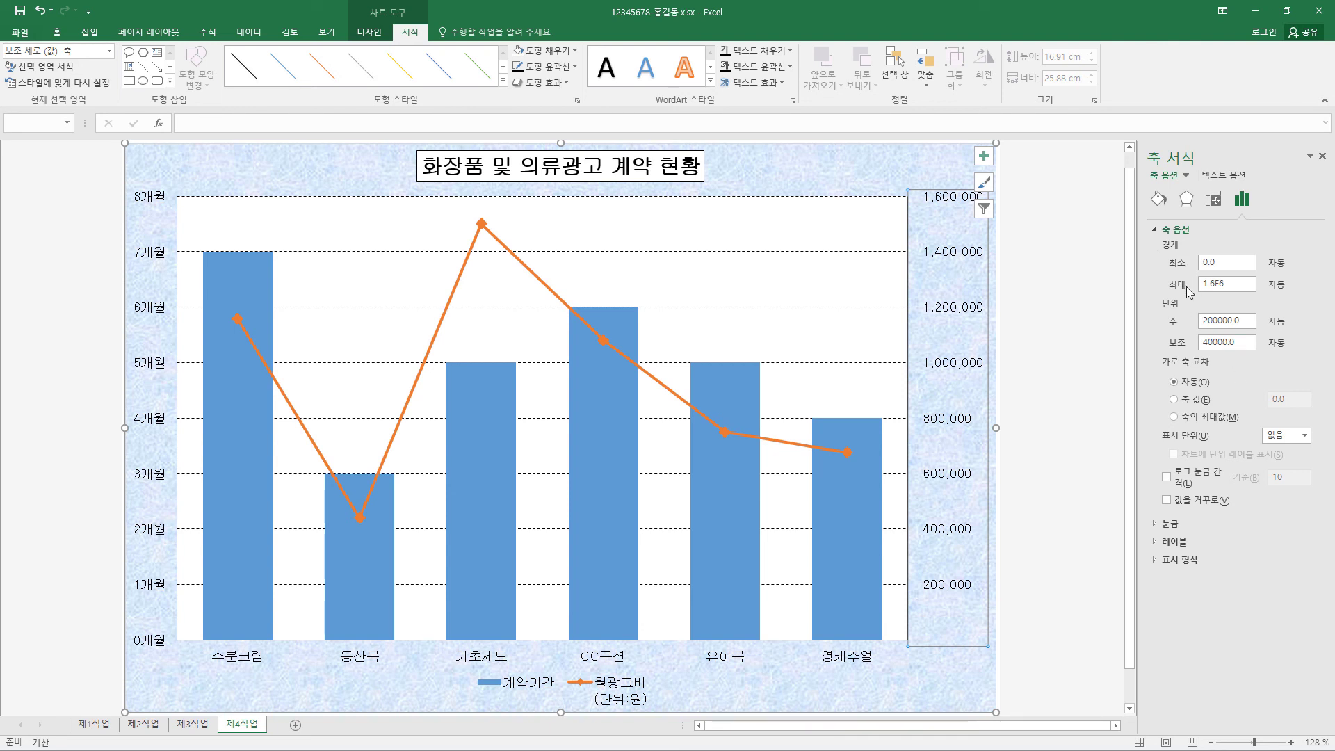
{"action": "left_click", "coordinate": [1238, 281]}
{"action": "type", "text": "1800000"}
{"action": "key", "text": "Return"}
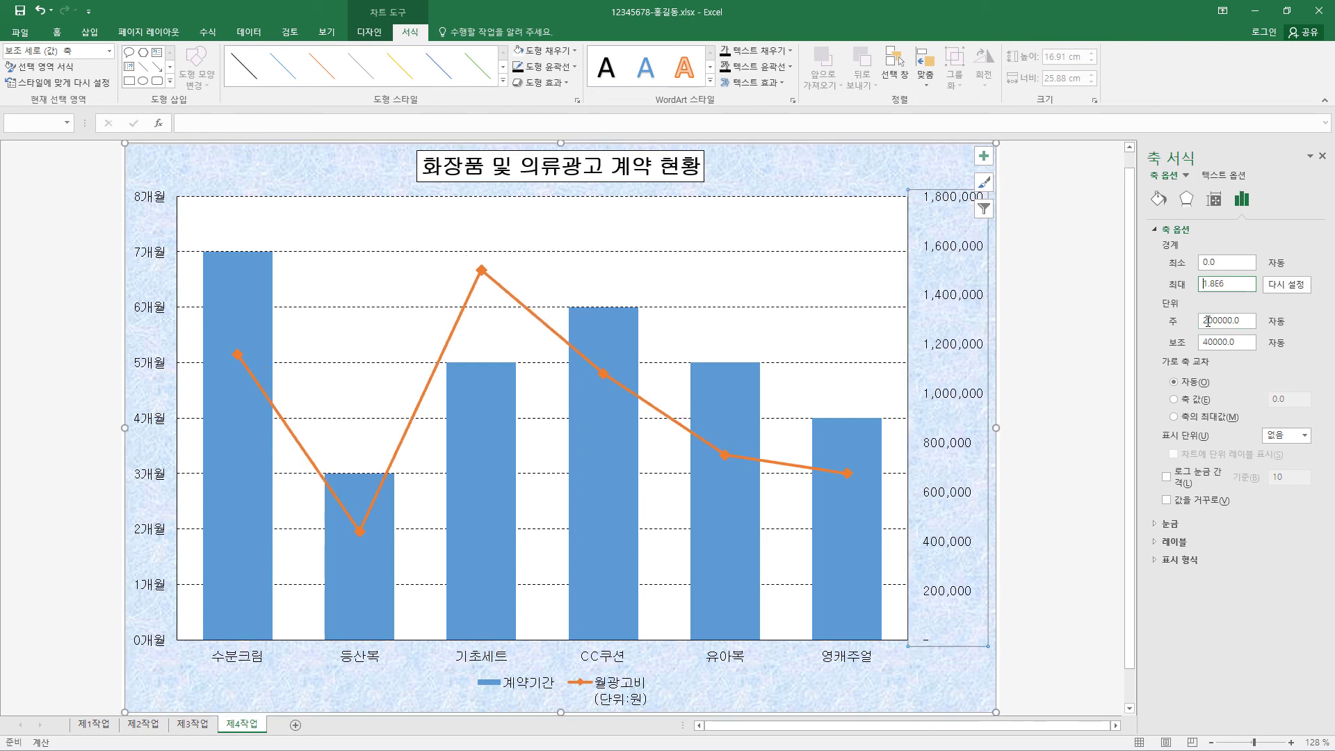
{"action": "left_click_drag", "start_coordinate": [1207, 320], "coordinate": [1174, 320]}
{"action": "key", "text": "Return"}
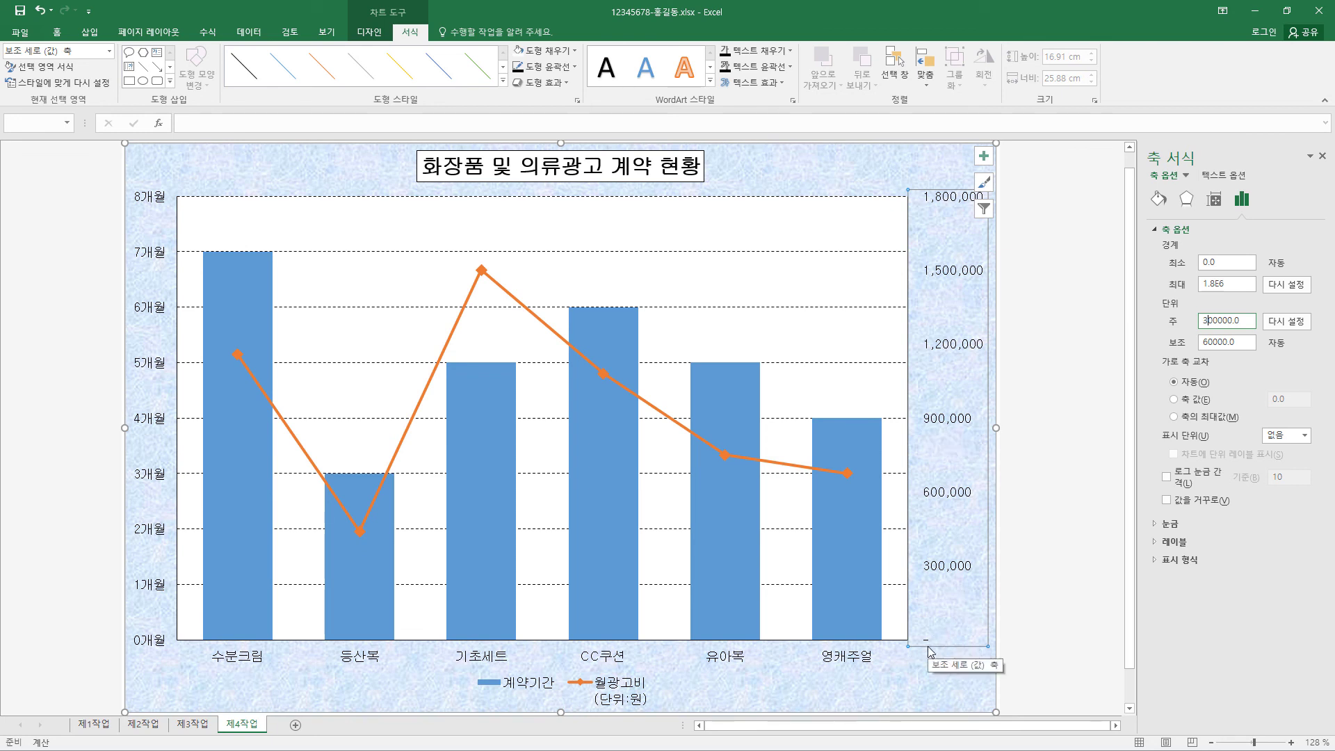
{"action": "left_click", "coordinate": [1155, 562]}
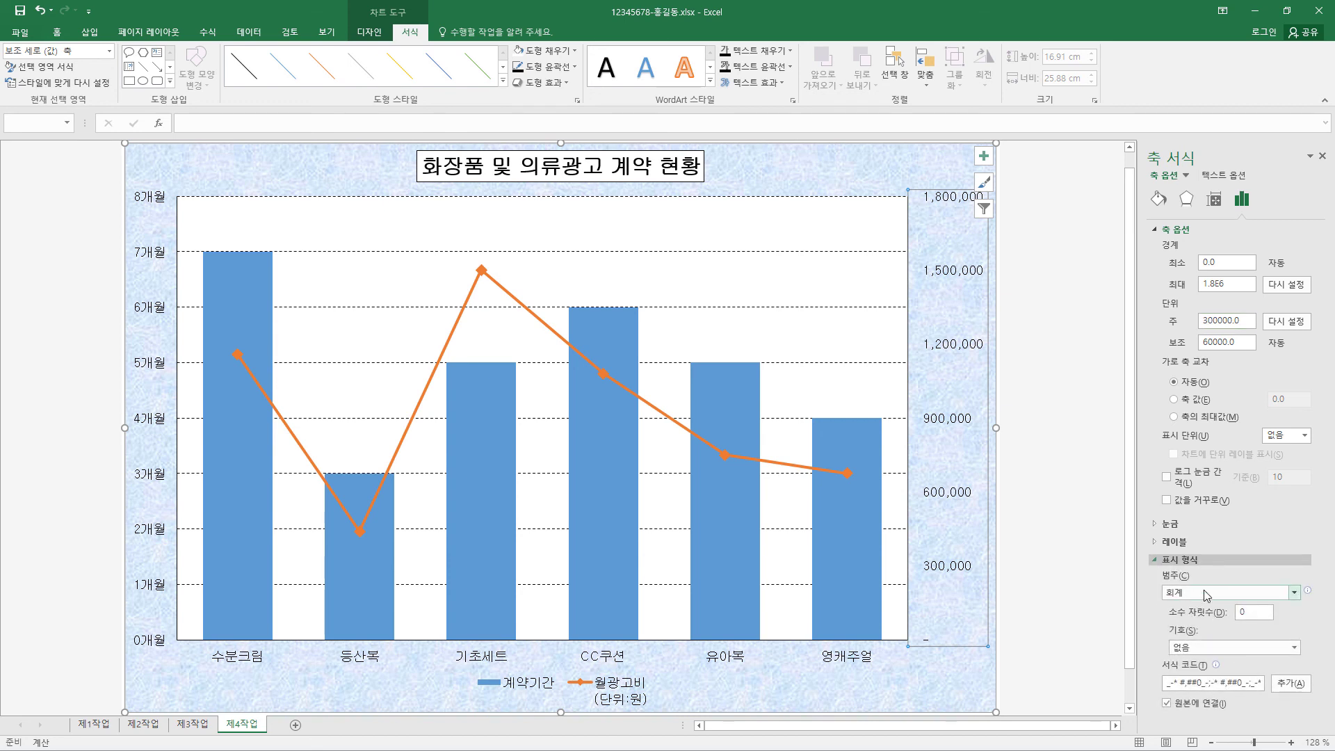
{"action": "left_click", "coordinate": [1155, 562]}
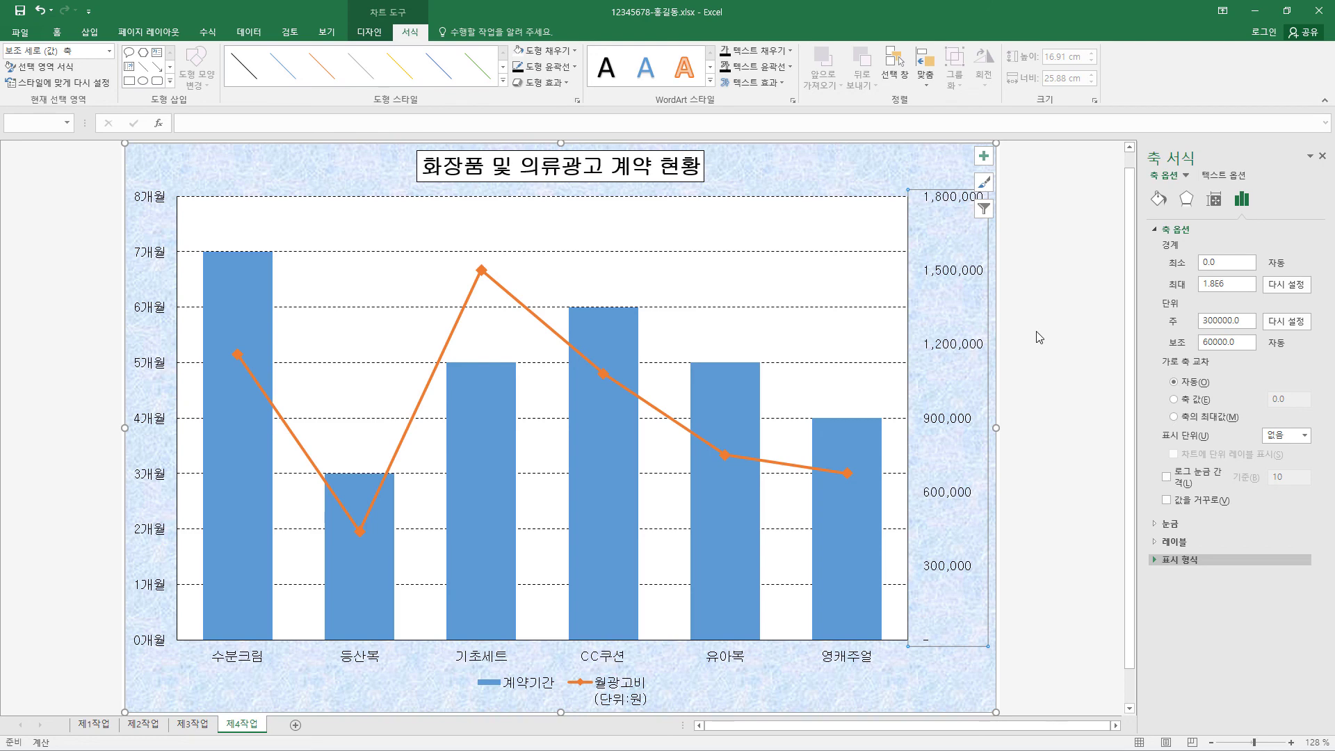
- Set the secondary value axis's major tick marks to outside (바깥쪽)
{"action": "left_click", "coordinate": [1086, 336]}
{"action": "left_click", "coordinate": [976, 273]}
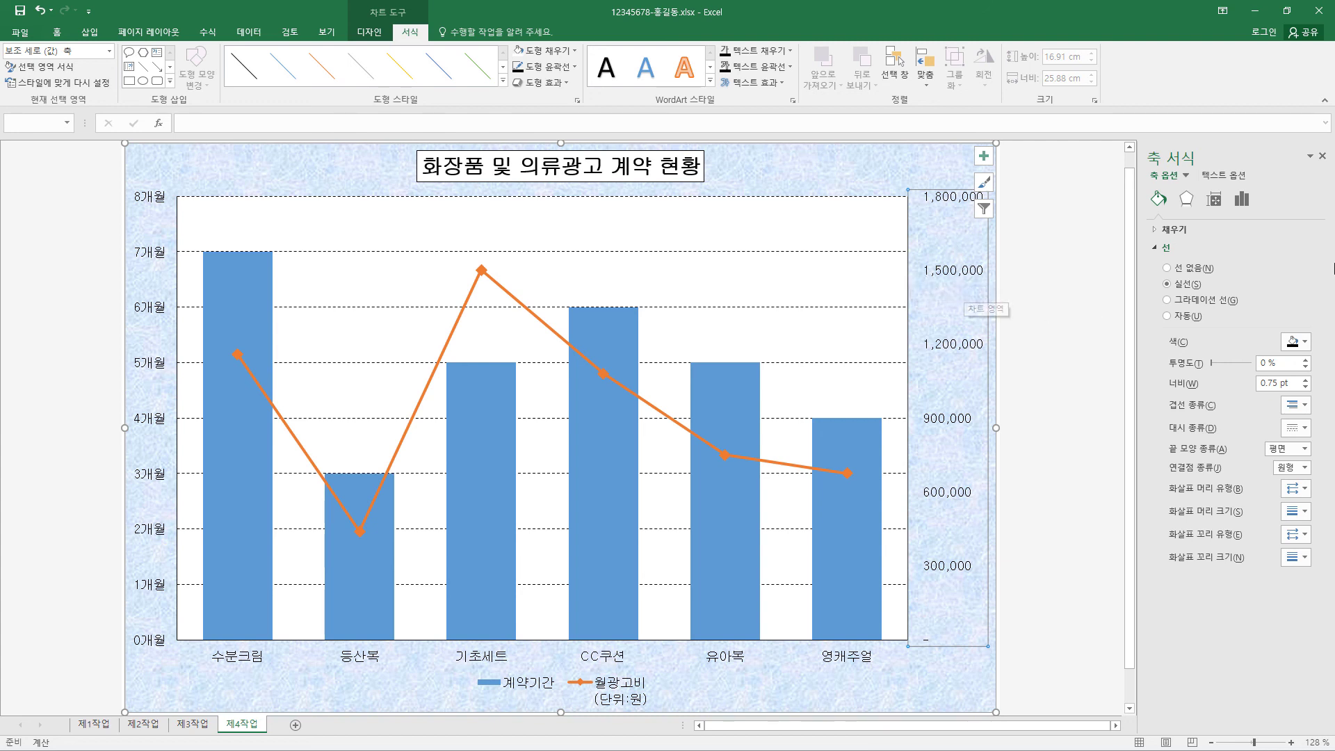
{"action": "left_click", "coordinate": [1165, 247]}
{"action": "left_click", "coordinate": [1242, 199]}
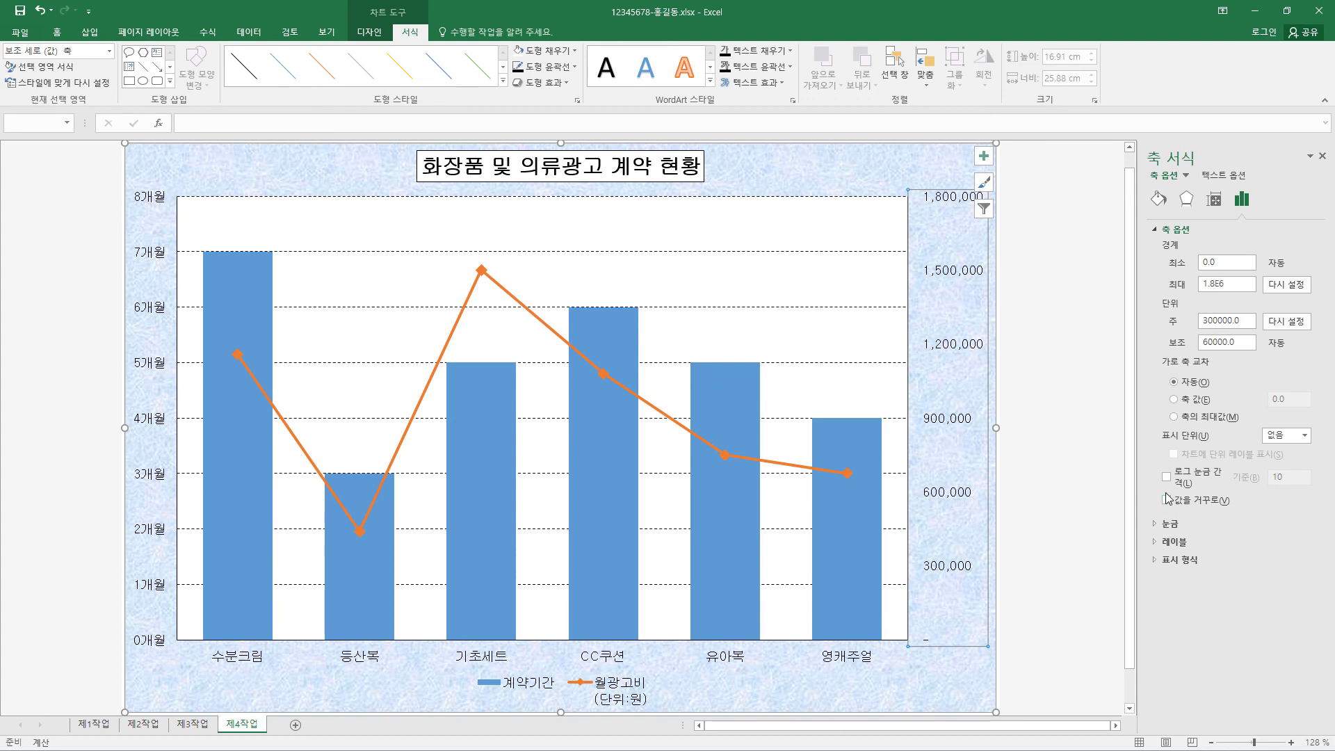
{"action": "left_click", "coordinate": [1170, 522]}
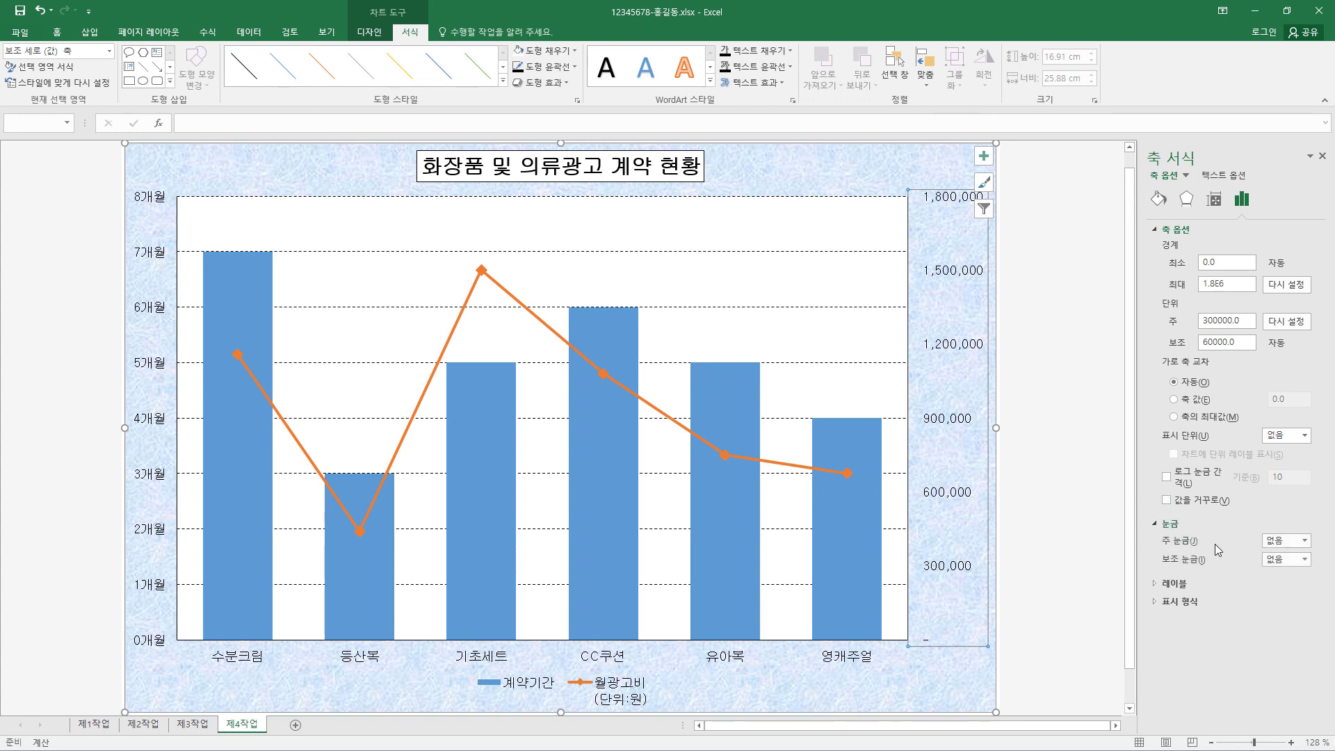
{"action": "left_click", "coordinate": [1286, 541]}
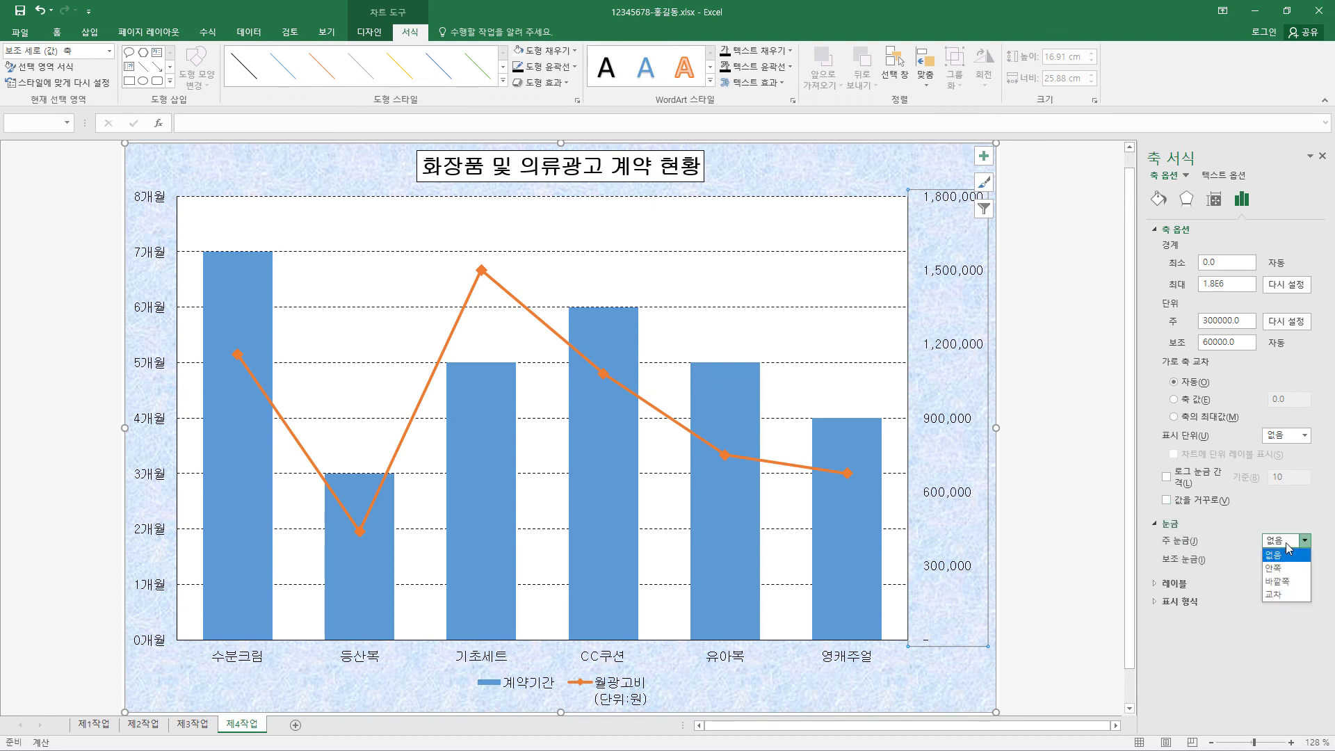
{"action": "left_click", "coordinate": [1287, 581]}
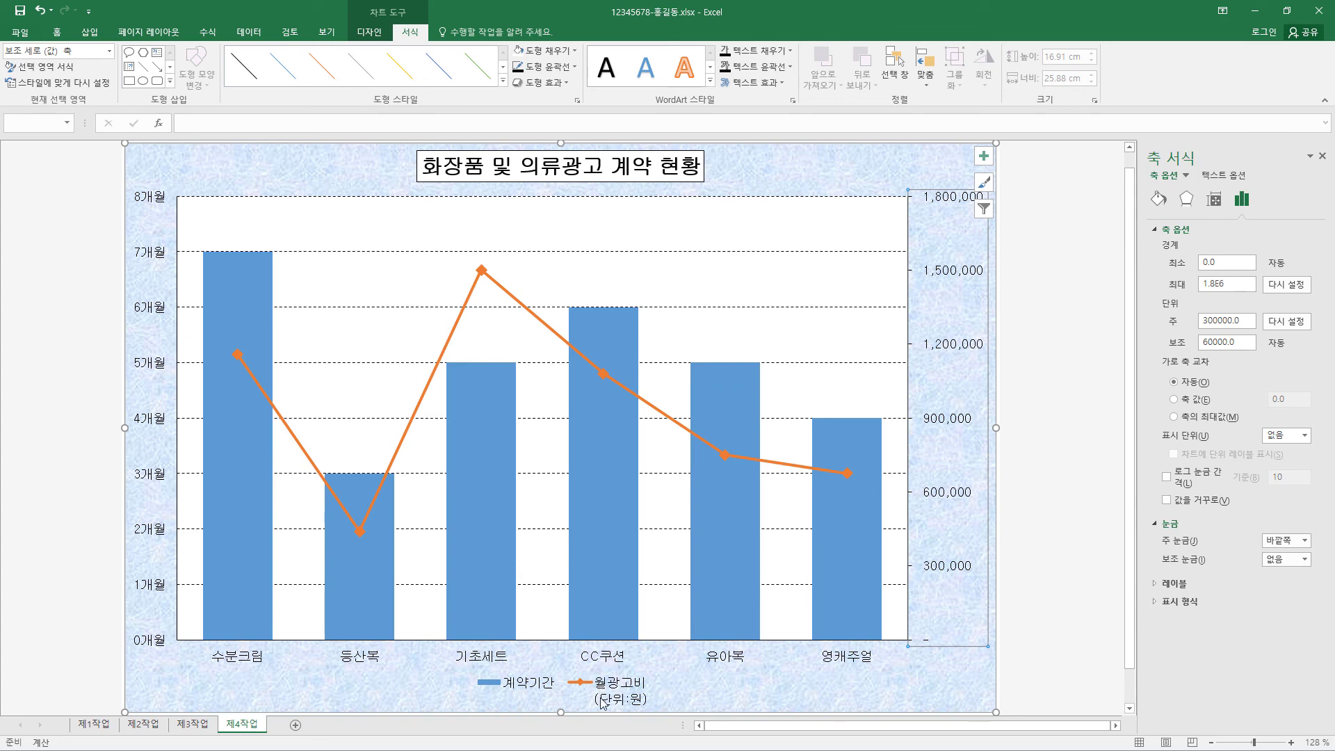
- Edit the 월광고비 series in the chart's data source, replacing its cell-linked name with the single-line text 월광고비(단위:원)
{"action": "right_click", "coordinate": [619, 688]}
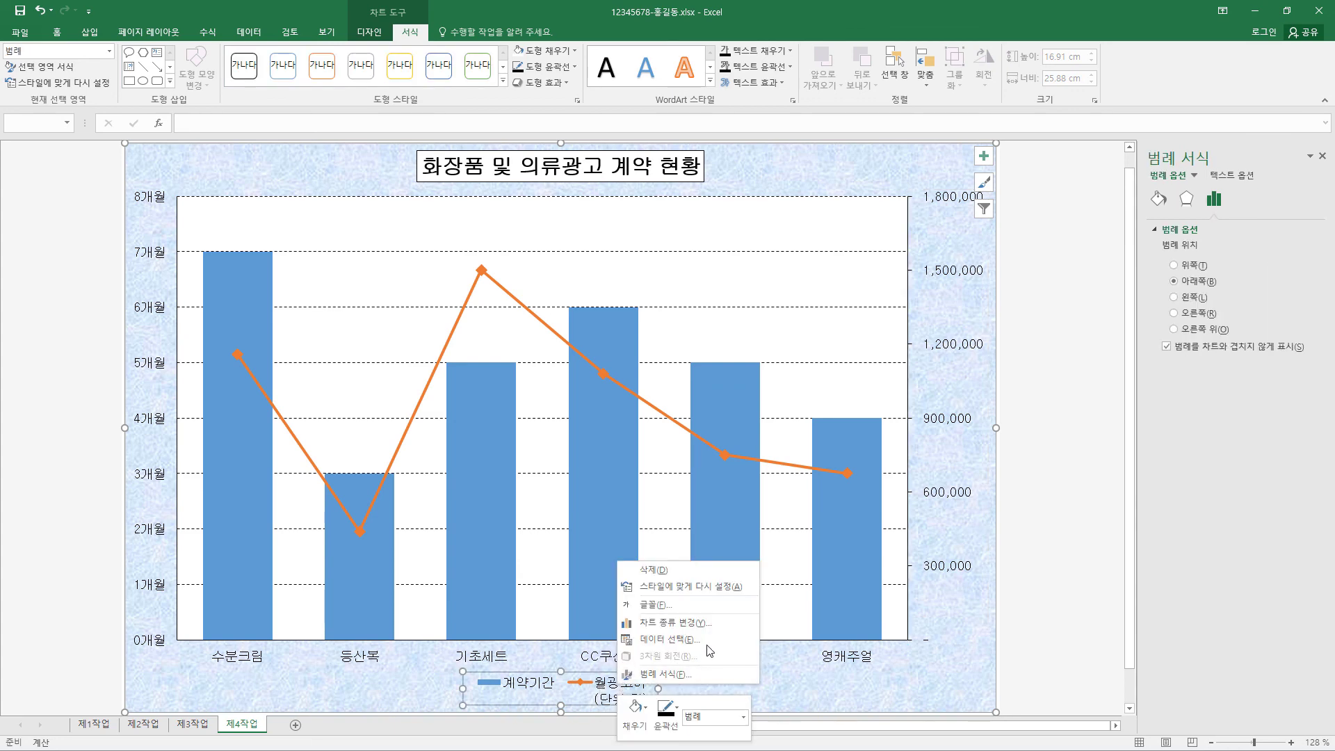
{"action": "left_click", "coordinate": [709, 639]}
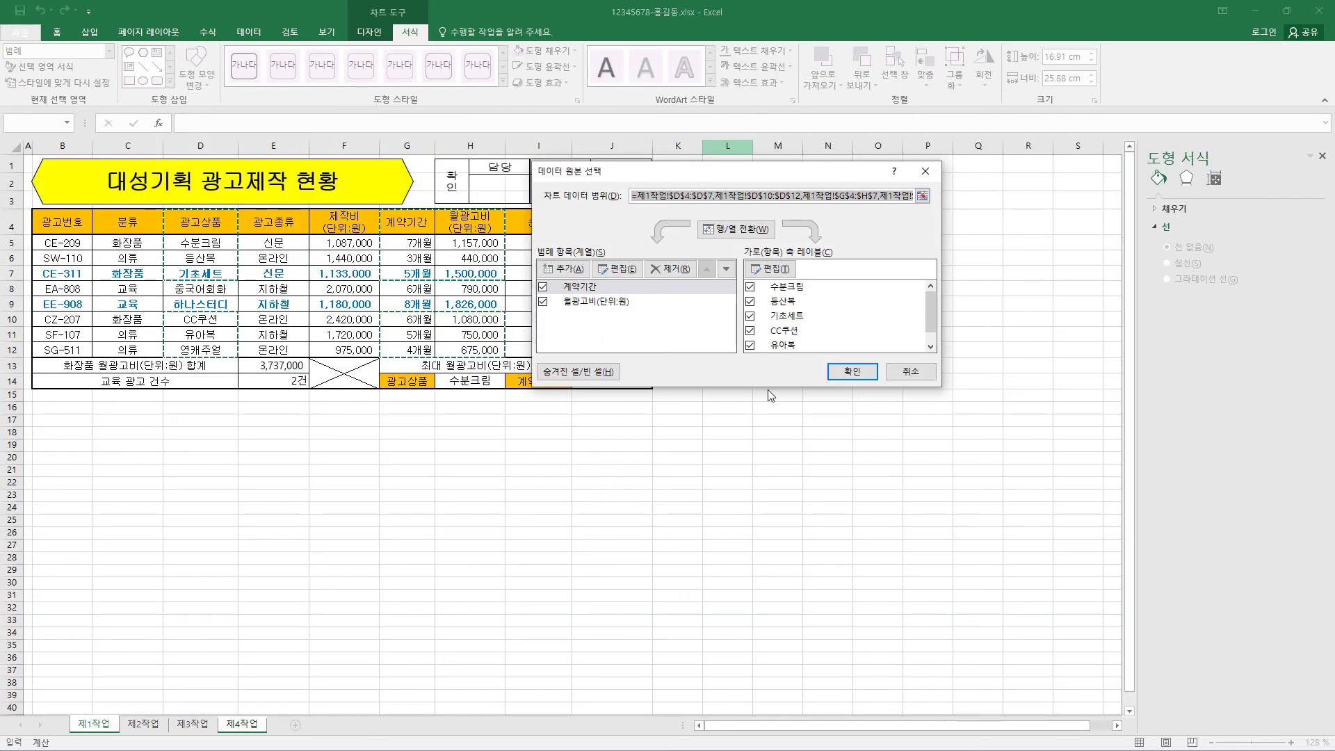
{"action": "left_click", "coordinate": [602, 305]}
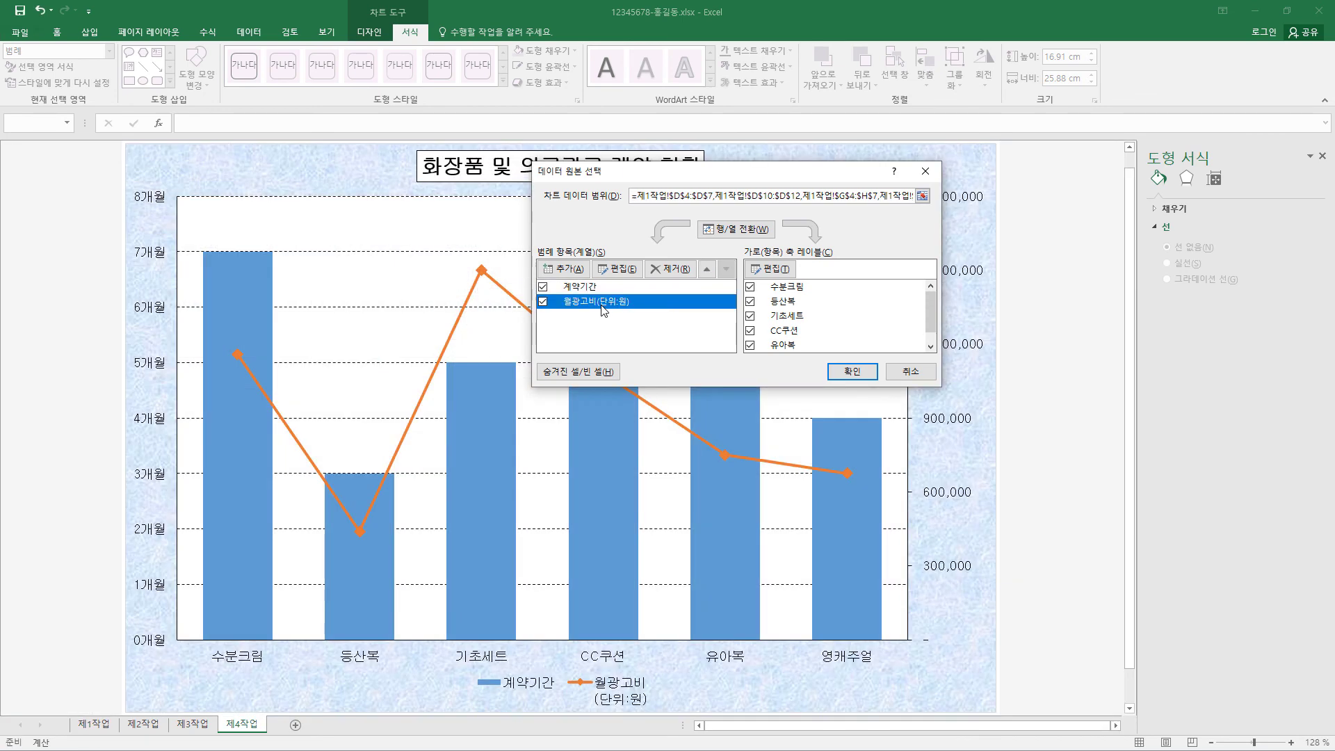
{"action": "left_click", "coordinate": [640, 273]}
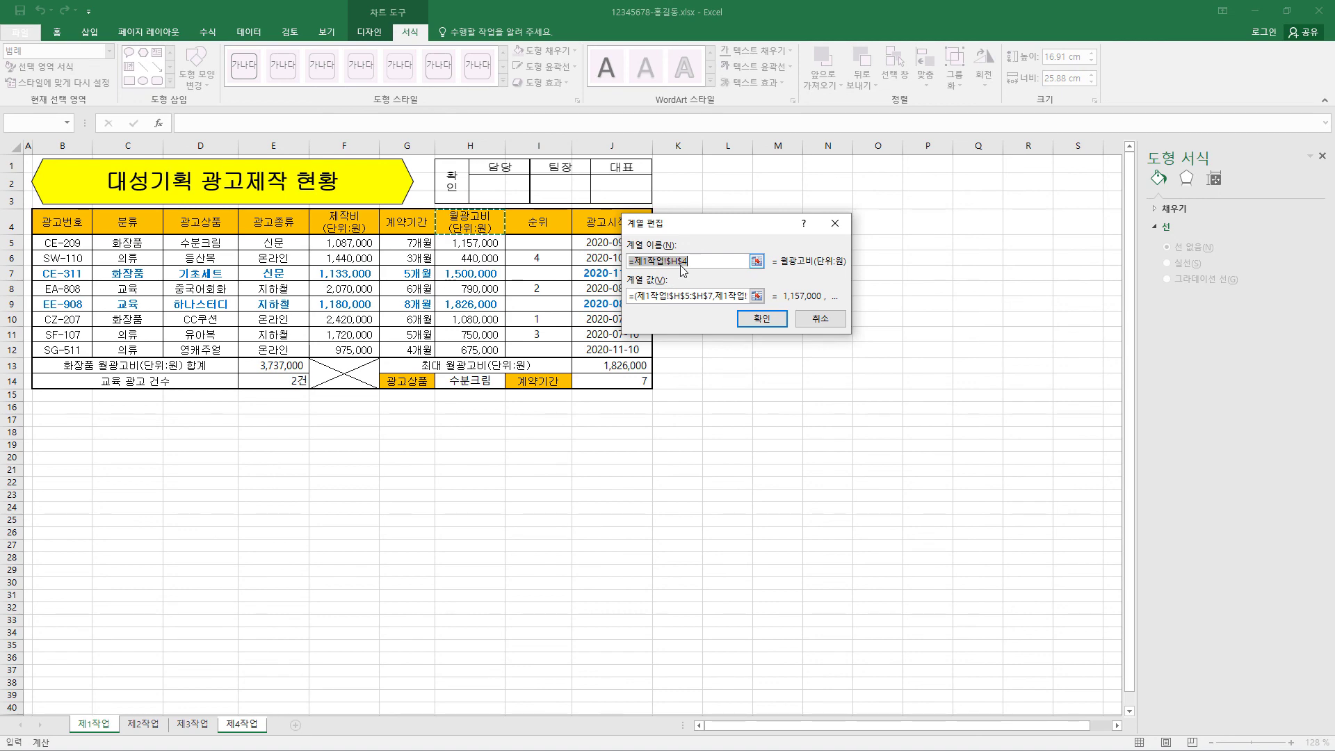
{"action": "left_click", "coordinate": [762, 319]}
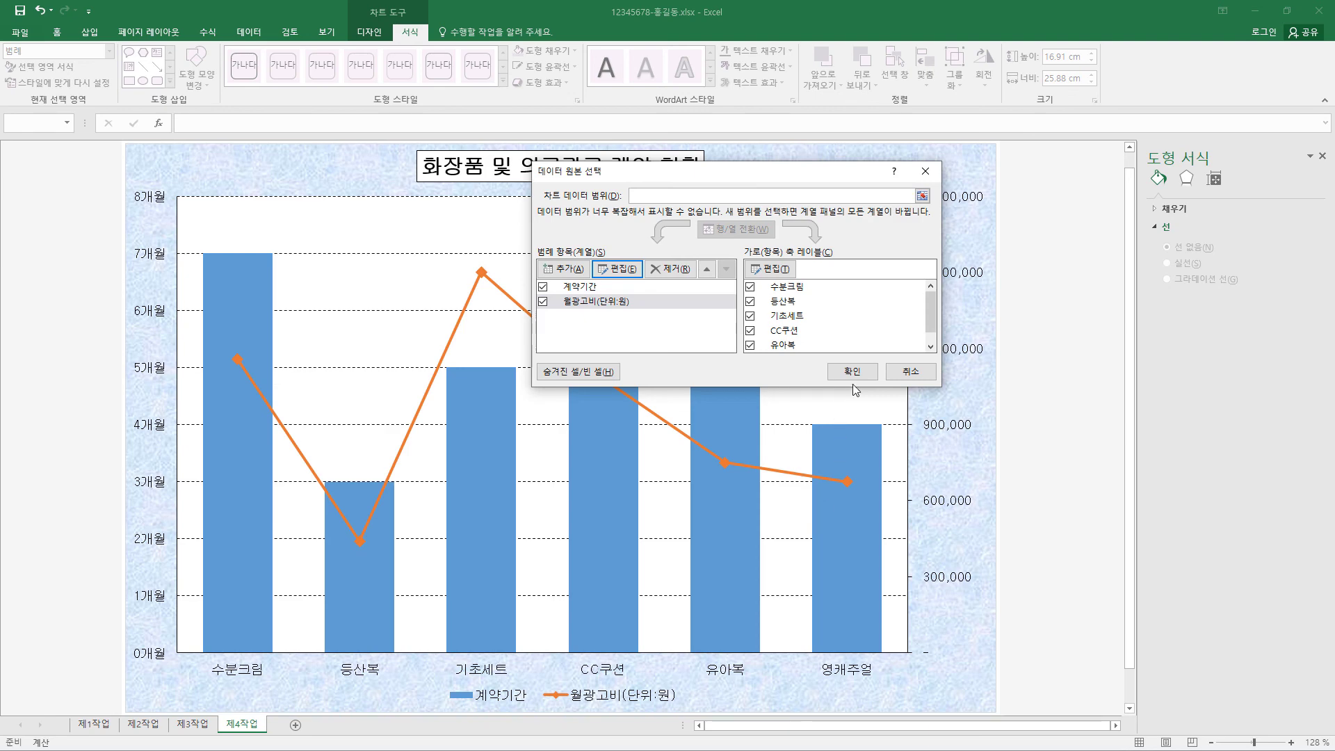
{"action": "left_click", "coordinate": [852, 372]}
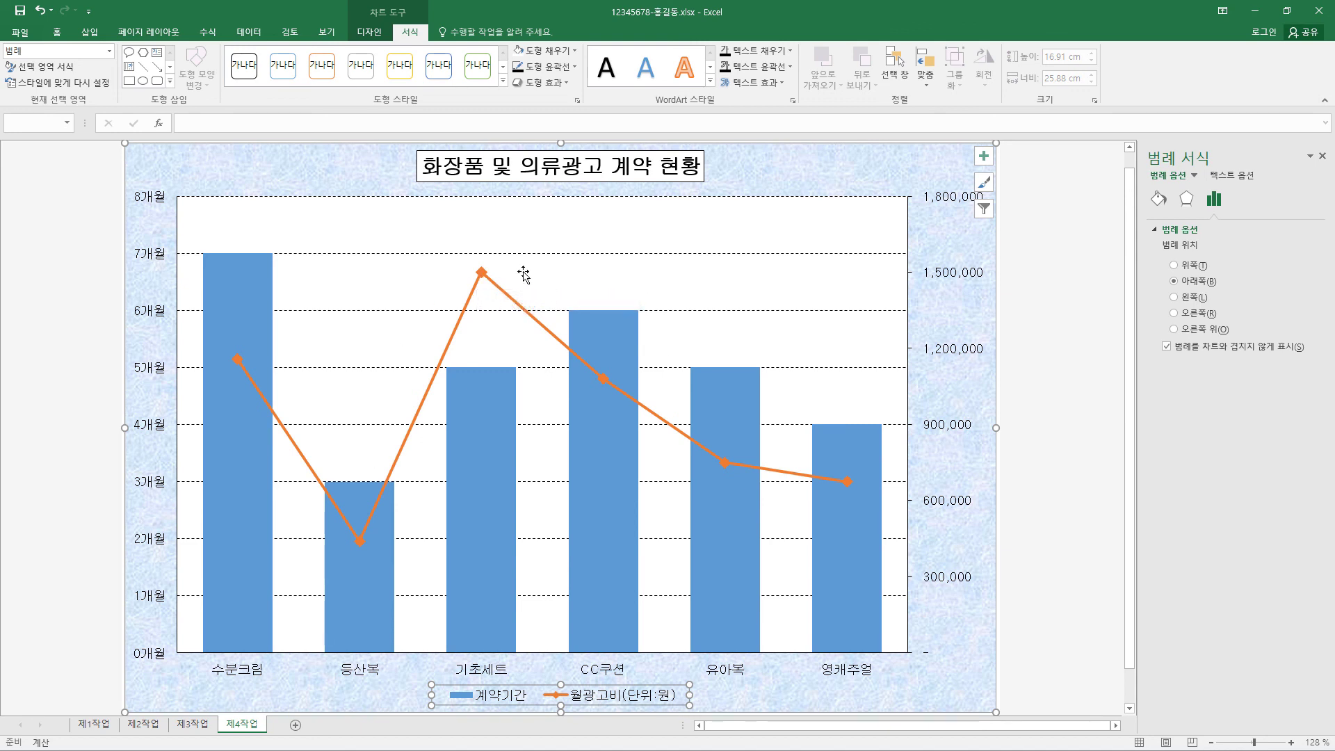
- Add a data label on the right side of only the 기초세트 point of the 월광고비 line
{"action": "left_click", "coordinate": [483, 275]}
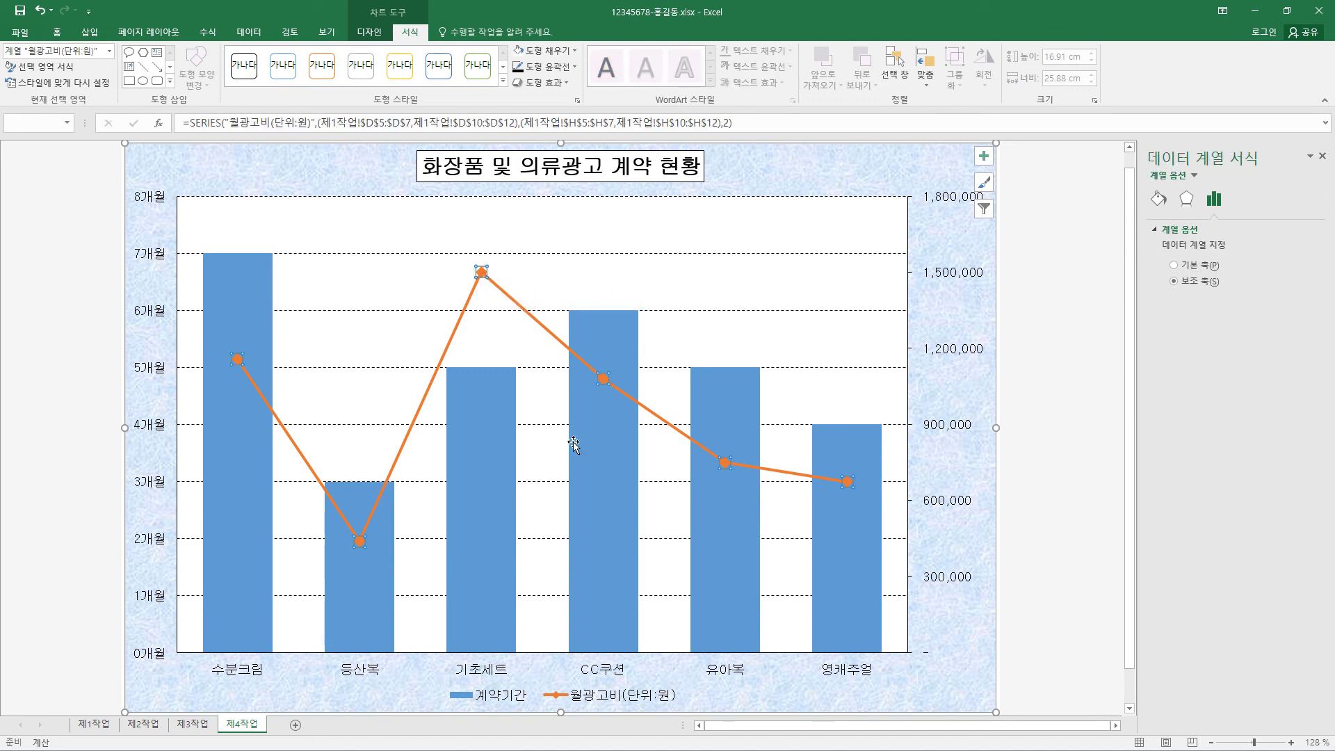
{"action": "left_click", "coordinate": [483, 273]}
{"action": "left_click", "coordinate": [983, 157]}
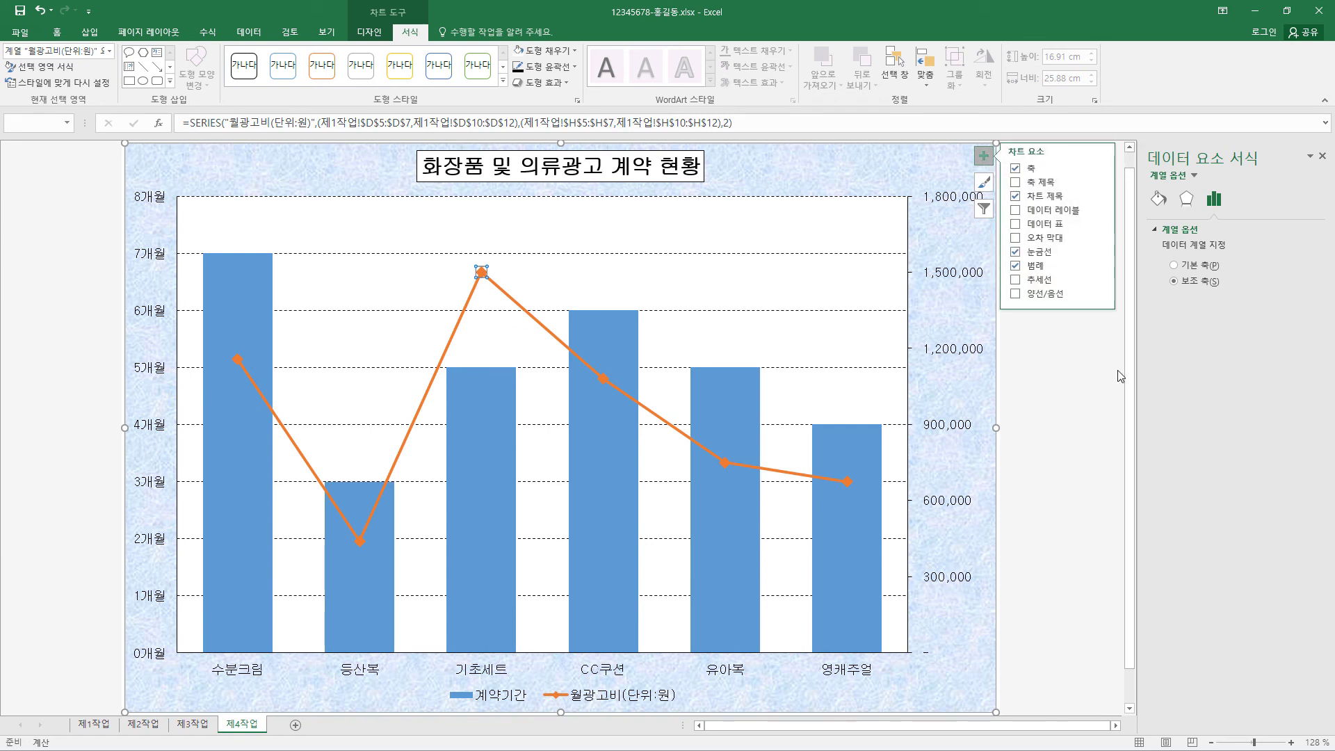
{"action": "left_click", "coordinate": [1100, 210]}
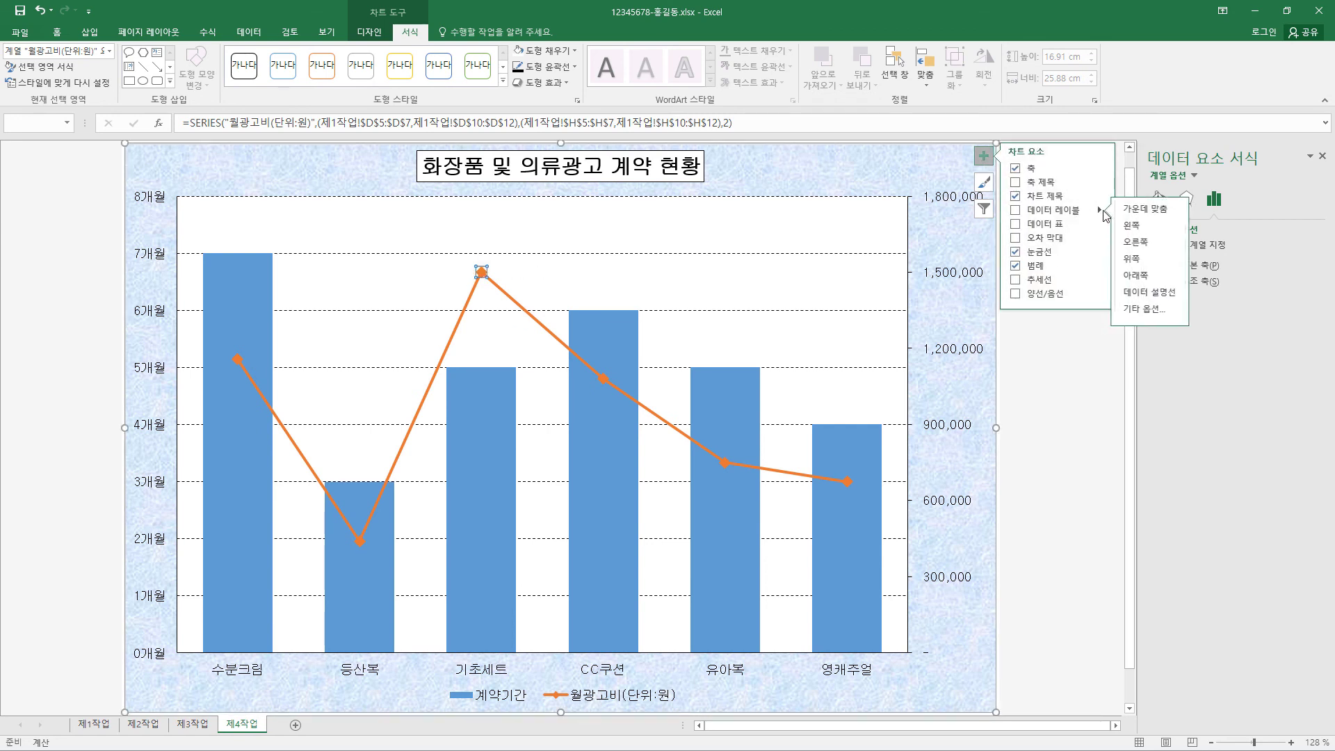
{"action": "left_click", "coordinate": [1154, 242]}
{"action": "left_click", "coordinate": [987, 157]}
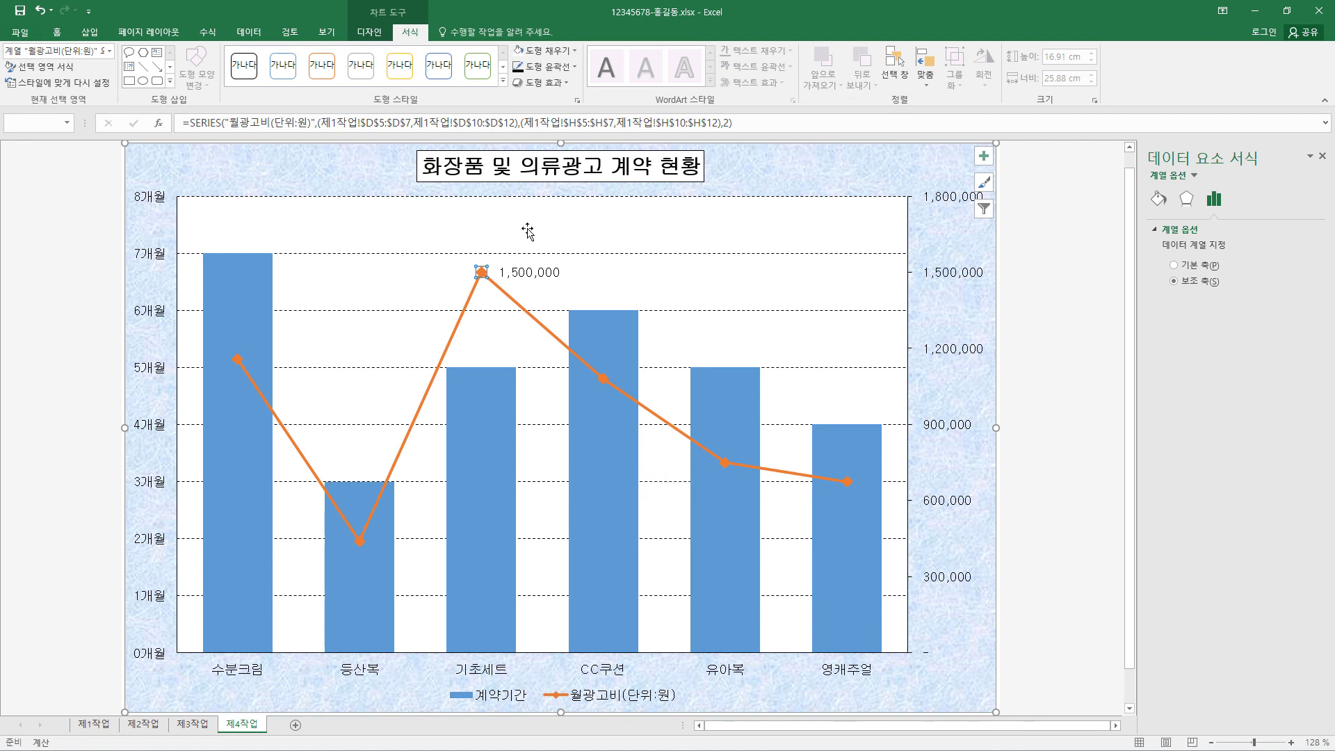
- Insert an oval callout about 4.67 cm wide and 1.82 cm high beside the 기초세트 data label, with its tail pointing at the label
{"action": "left_click", "coordinate": [174, 84]}
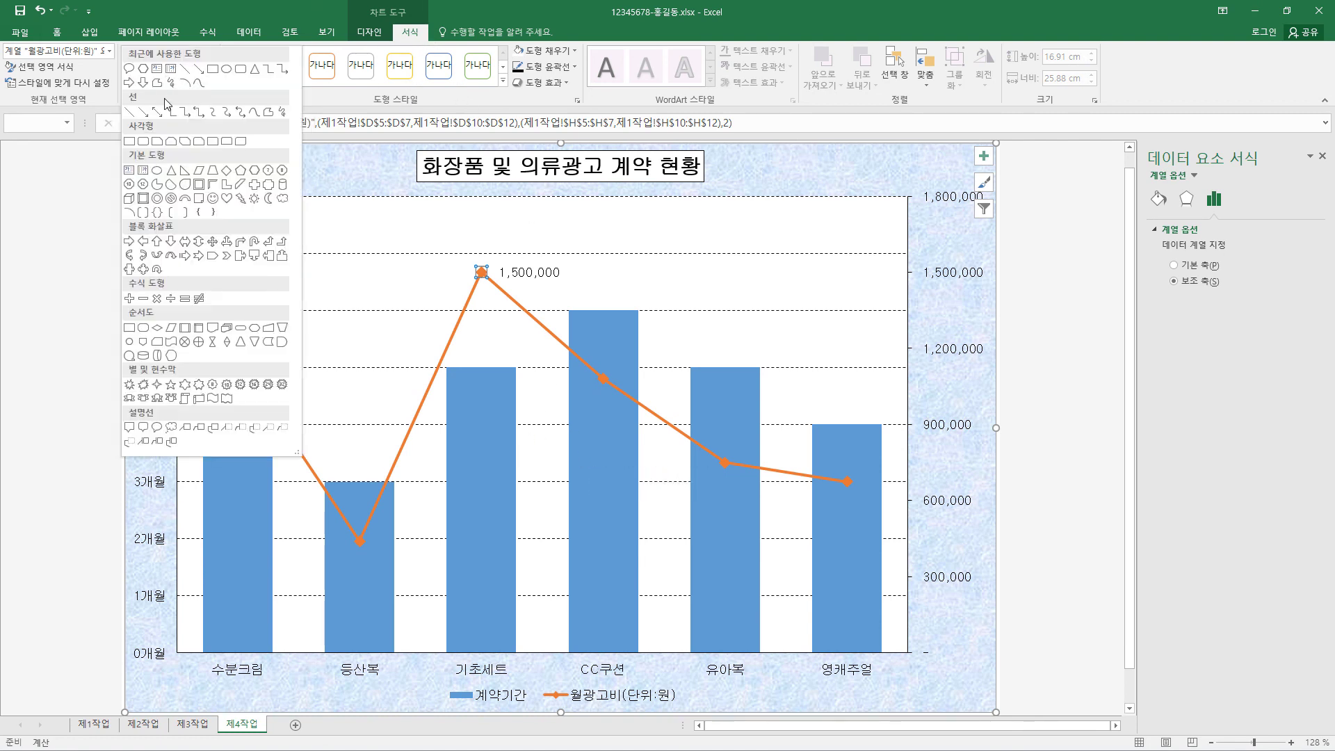
{"action": "left_click", "coordinate": [158, 427]}
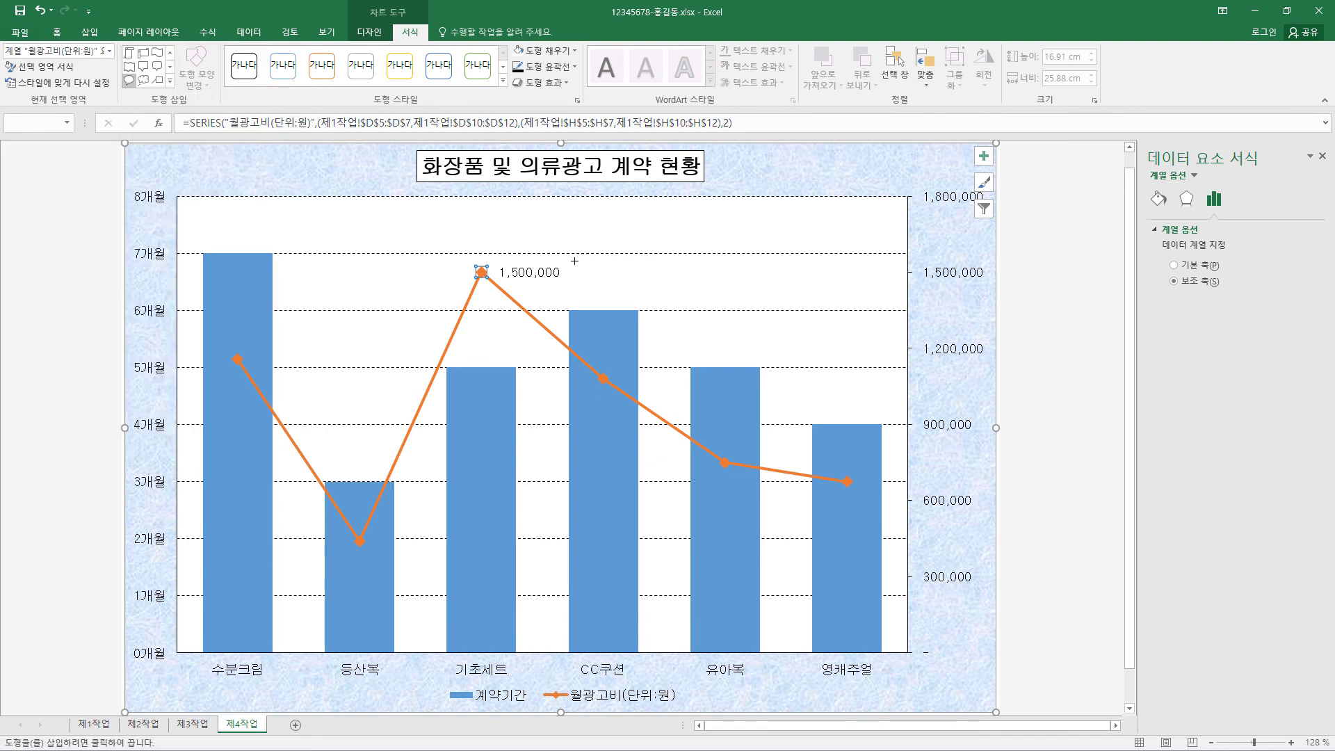
{"action": "left_click_drag", "start_coordinate": [586, 219], "coordinate": [730, 287]}
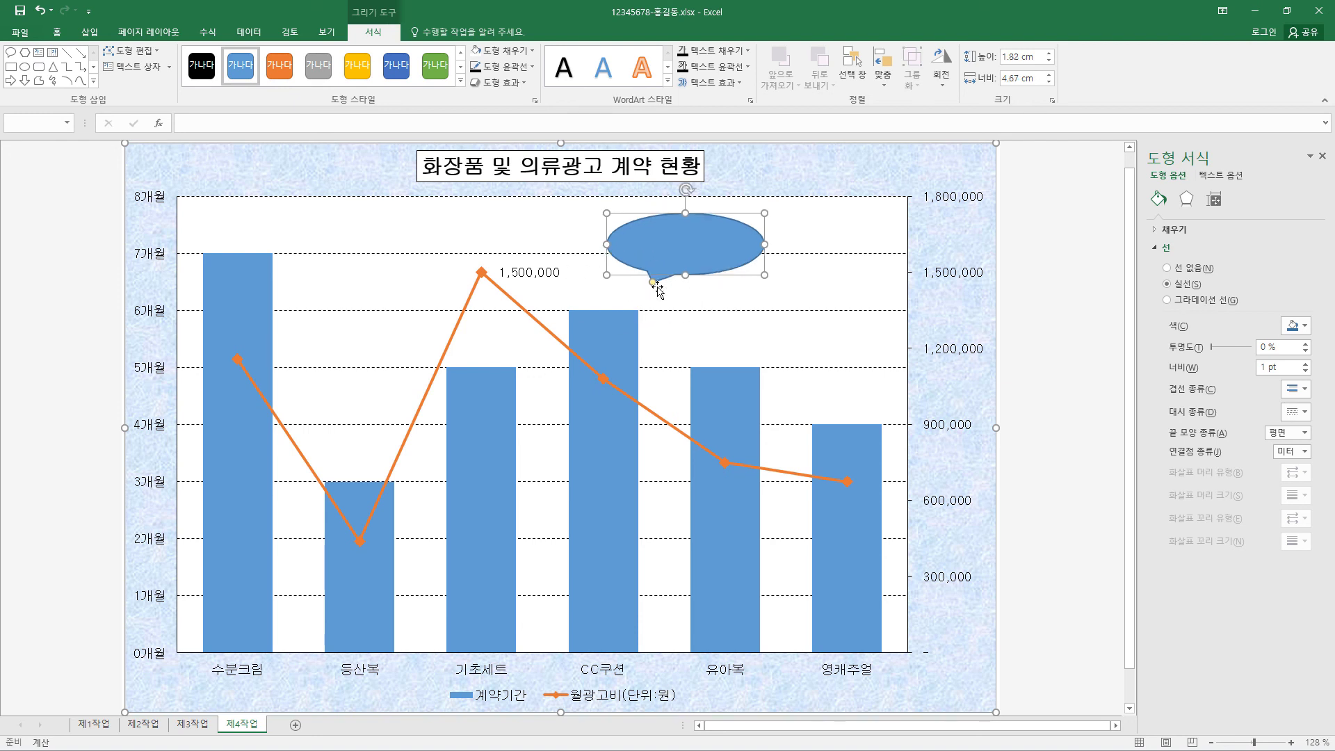
{"action": "left_click_drag", "start_coordinate": [654, 283], "coordinate": [574, 271]}
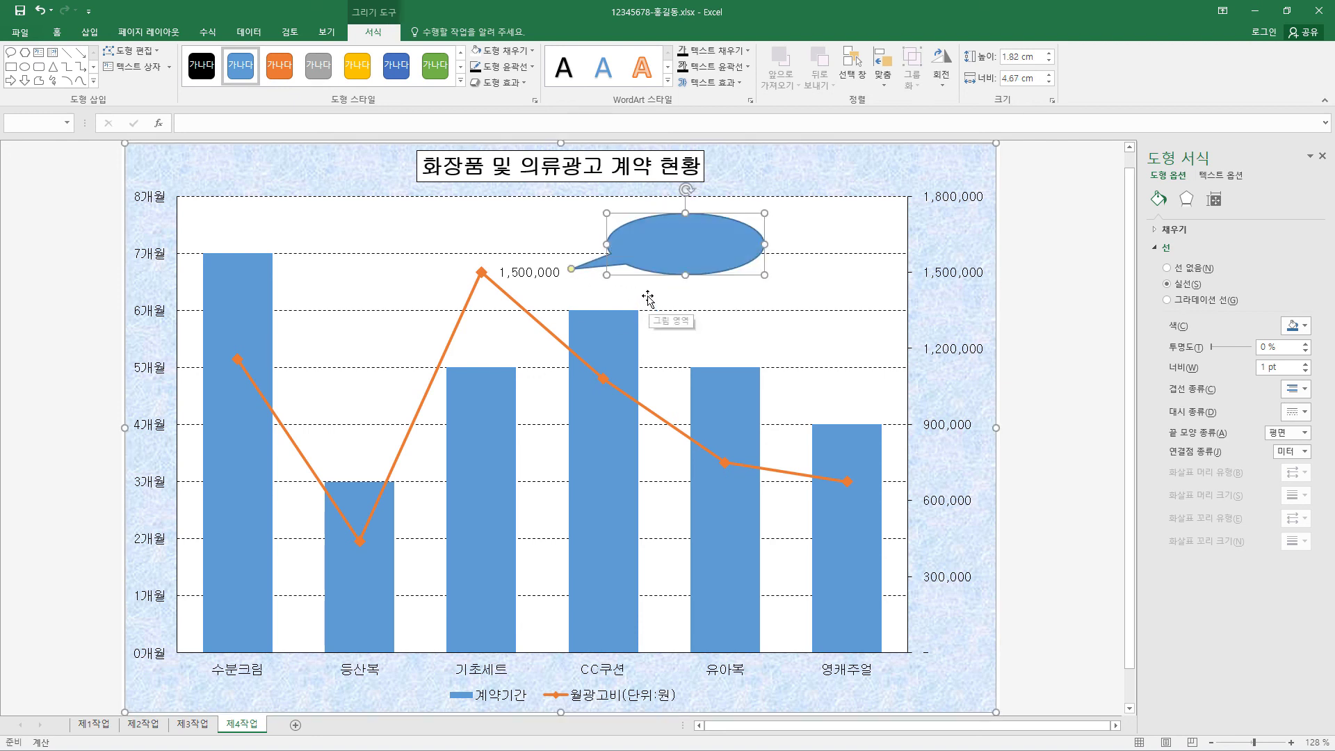
- Fill the oval callout with white and give it a black outline 0.75 pt (¾ pt) thick
{"action": "left_click", "coordinate": [531, 55]}
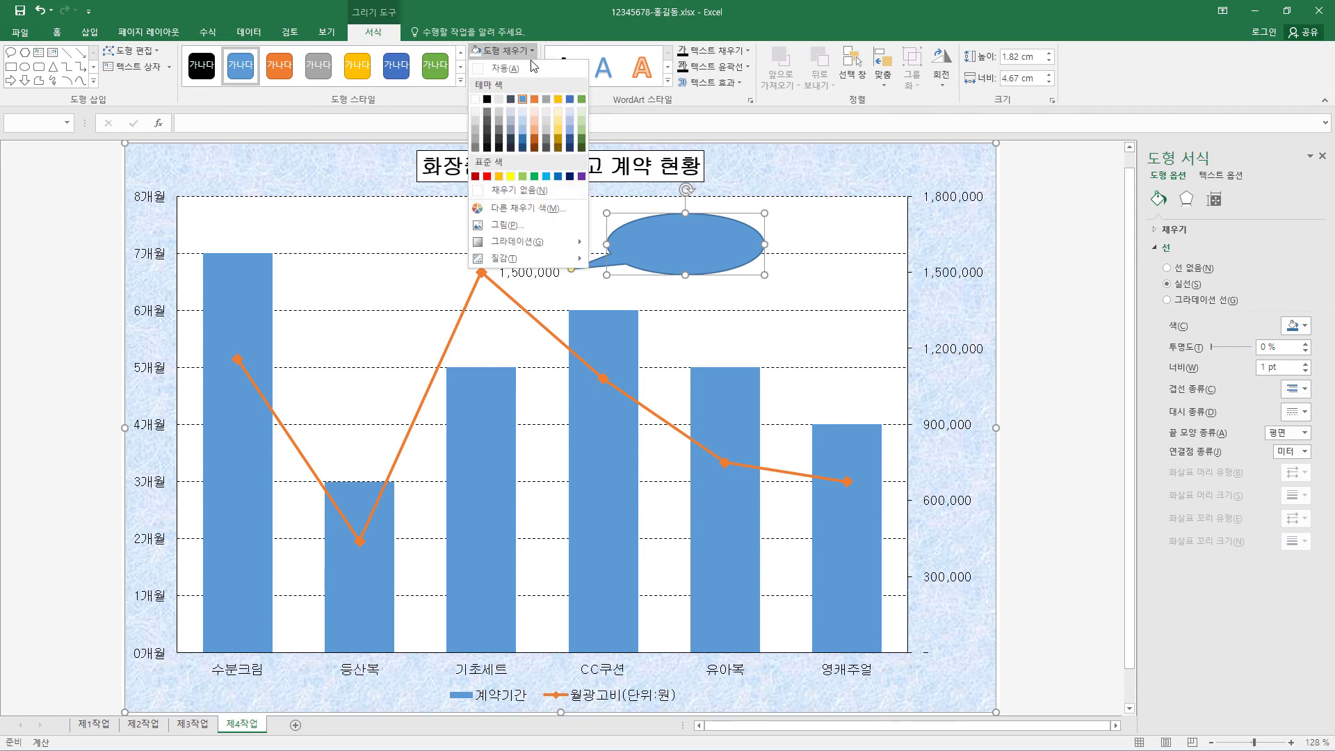
{"action": "left_click", "coordinate": [475, 99]}
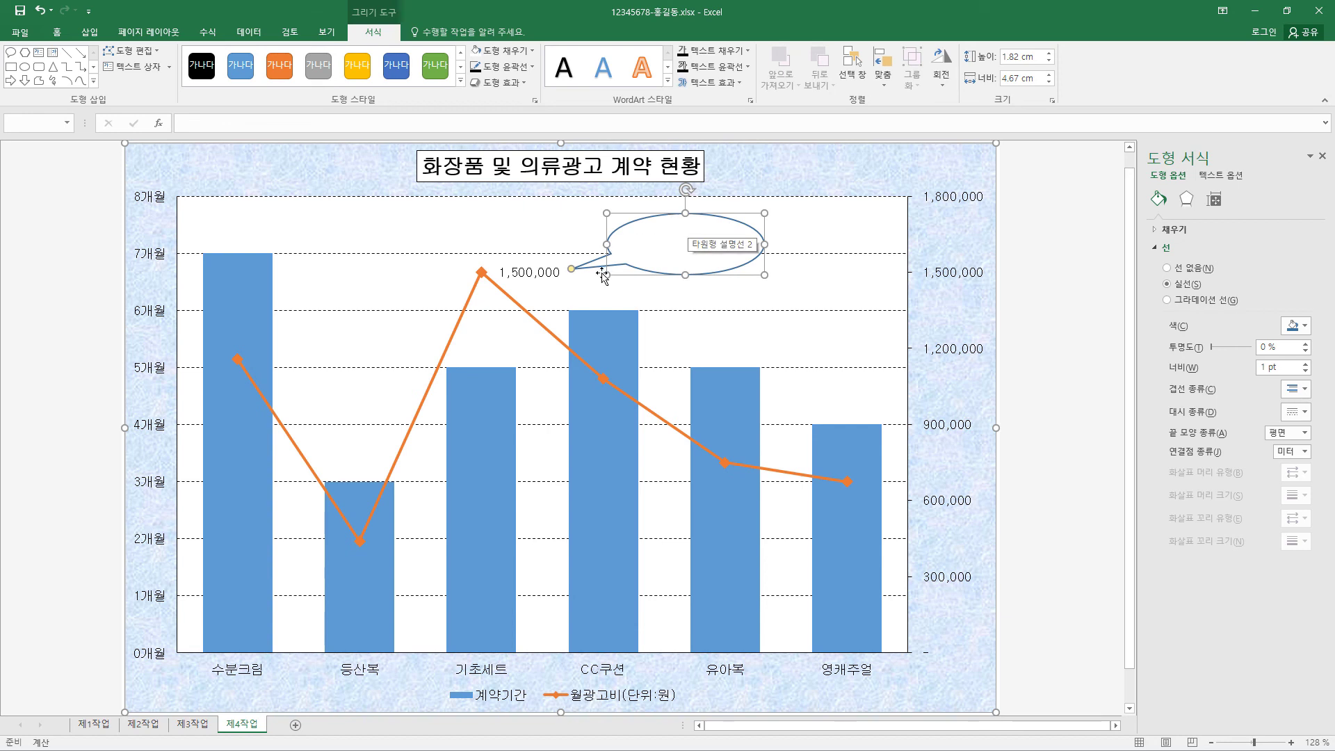
{"action": "left_click", "coordinate": [532, 66]}
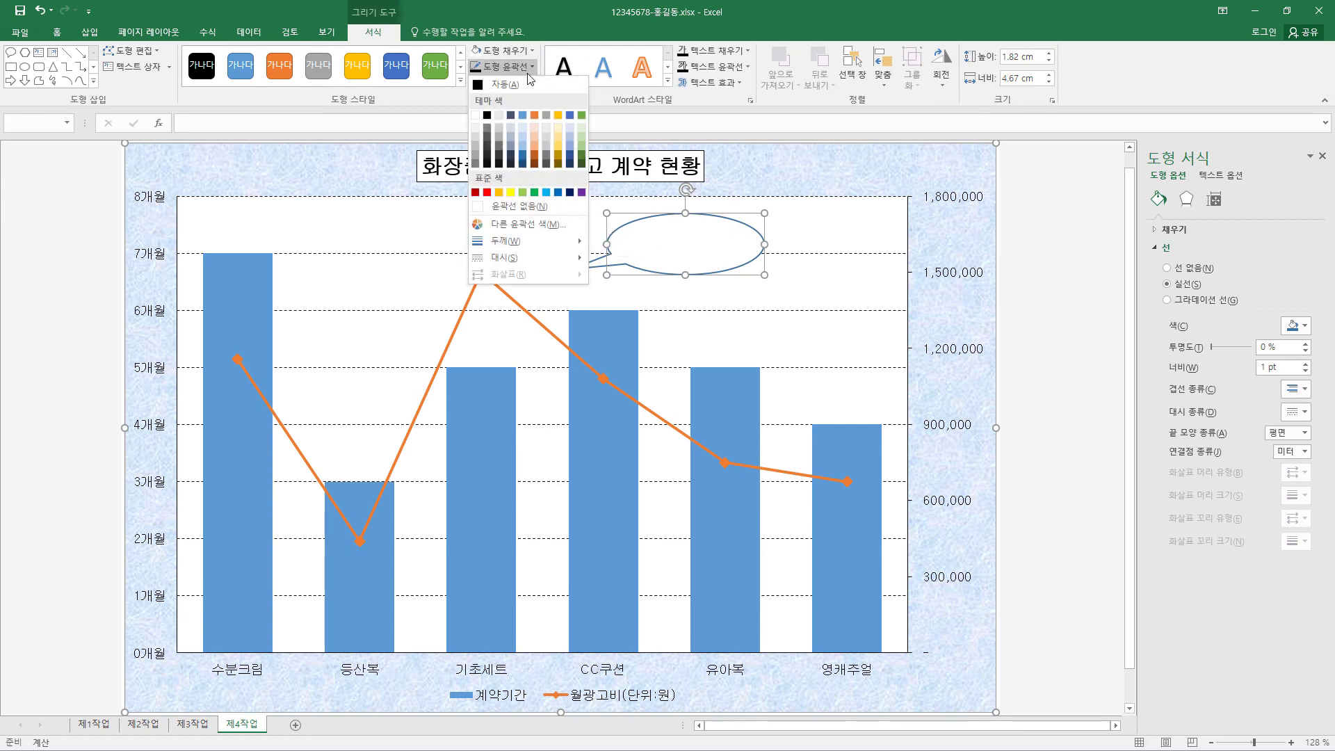
{"action": "left_click", "coordinate": [486, 115]}
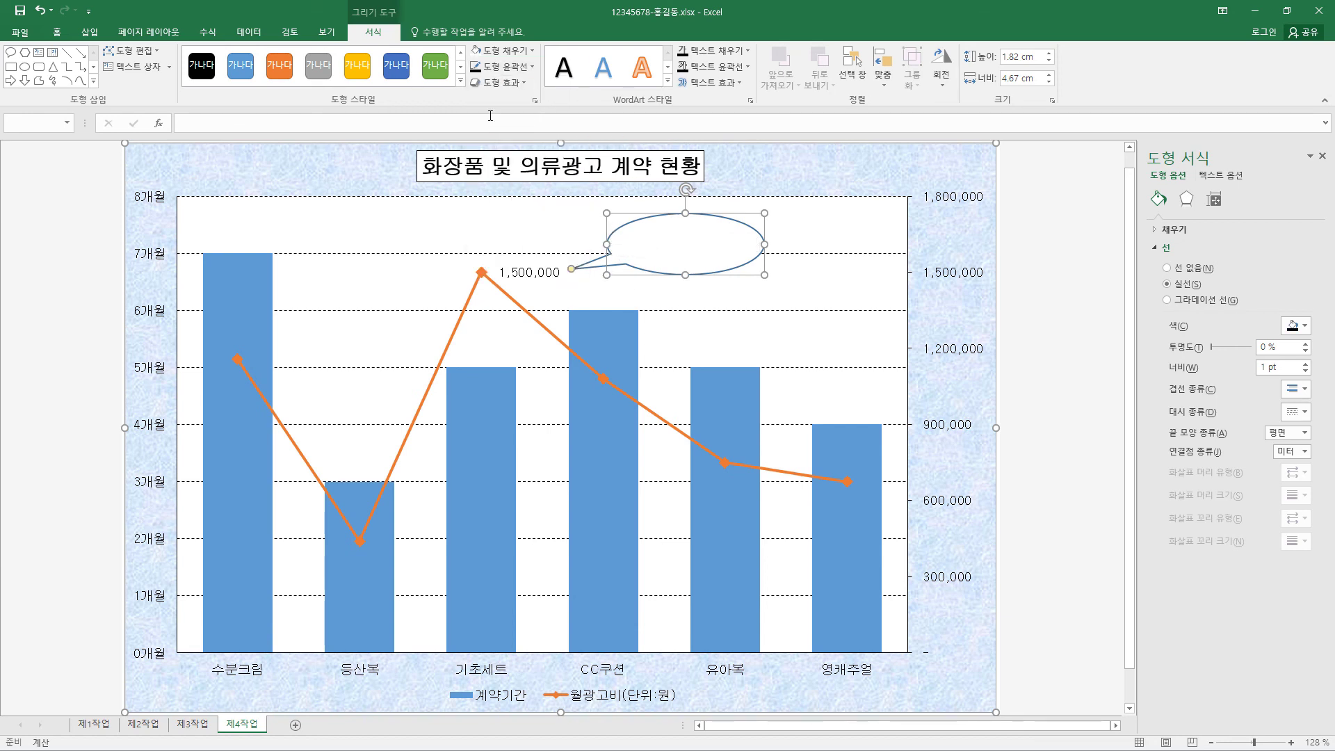
{"action": "left_click", "coordinate": [533, 67]}
{"action": "mouse_move", "coordinate": [531, 244]}
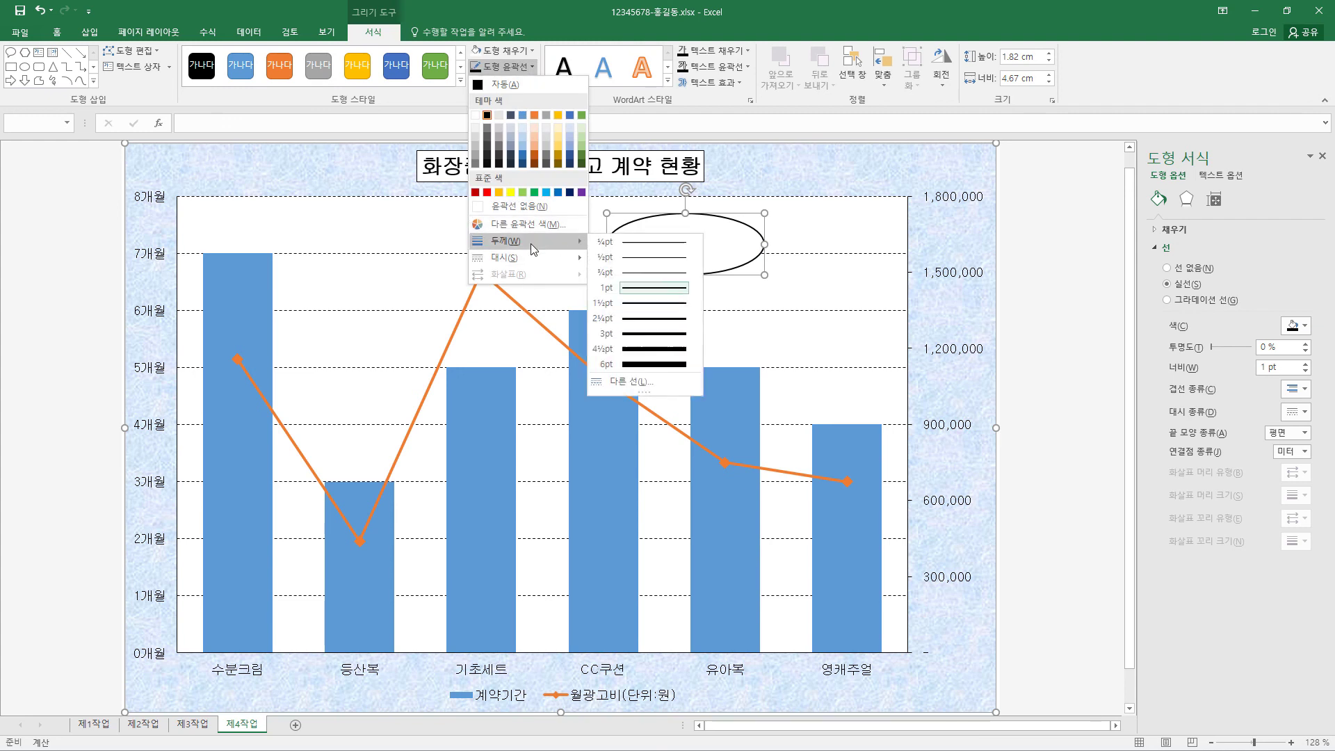
{"action": "left_click", "coordinate": [656, 270]}
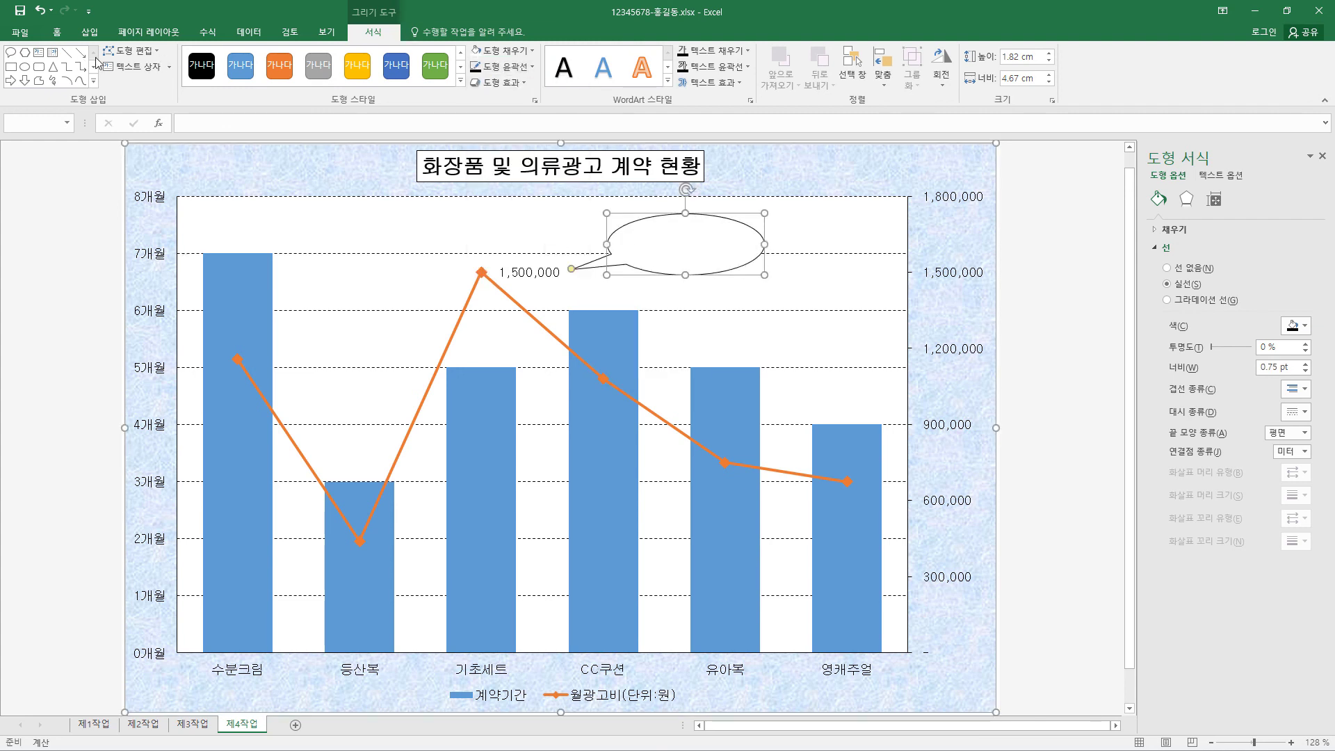
- Set the callout's text to black 굴림, centred horizontally and vertically, and enter 최대 월광고비 in it
{"action": "left_click", "coordinate": [57, 32]}
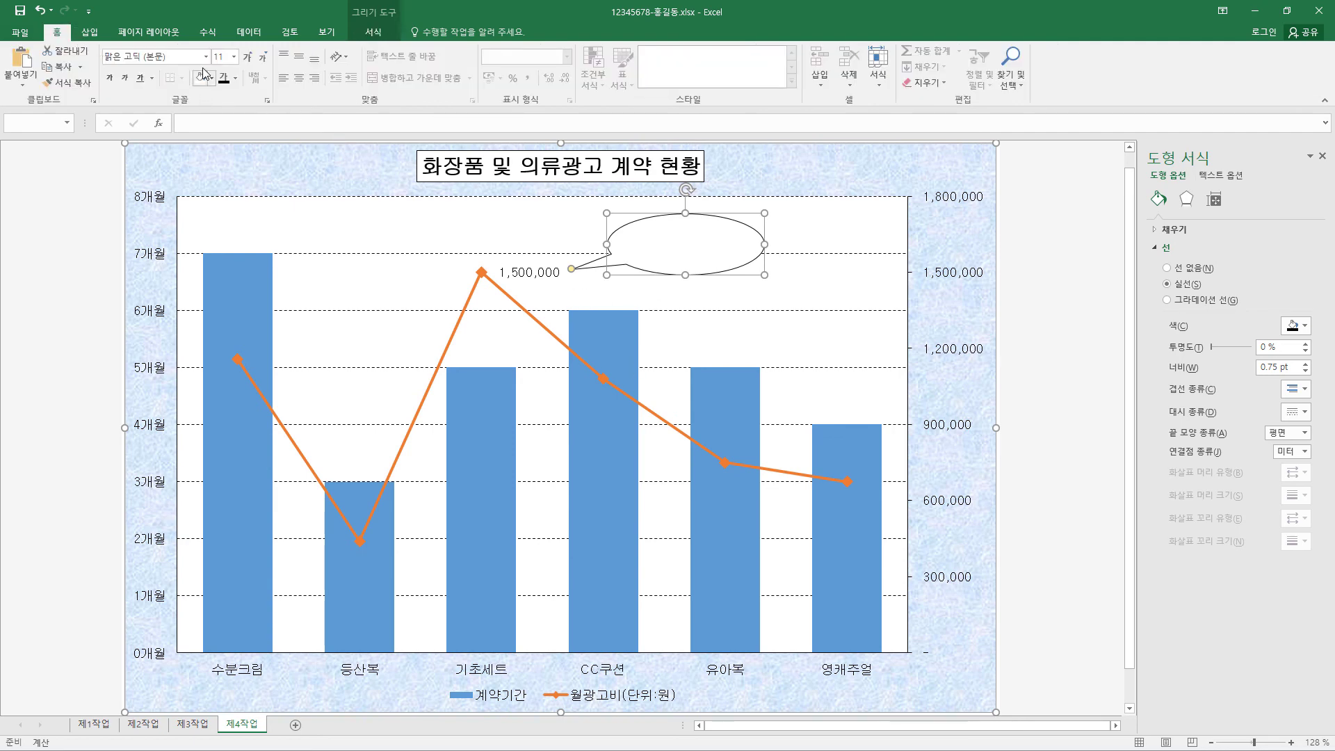
{"action": "left_click", "coordinate": [174, 56]}
{"action": "type", "text": "굴림"}
{"action": "left_click", "coordinate": [190, 169]}
{"action": "left_click", "coordinate": [237, 78]}
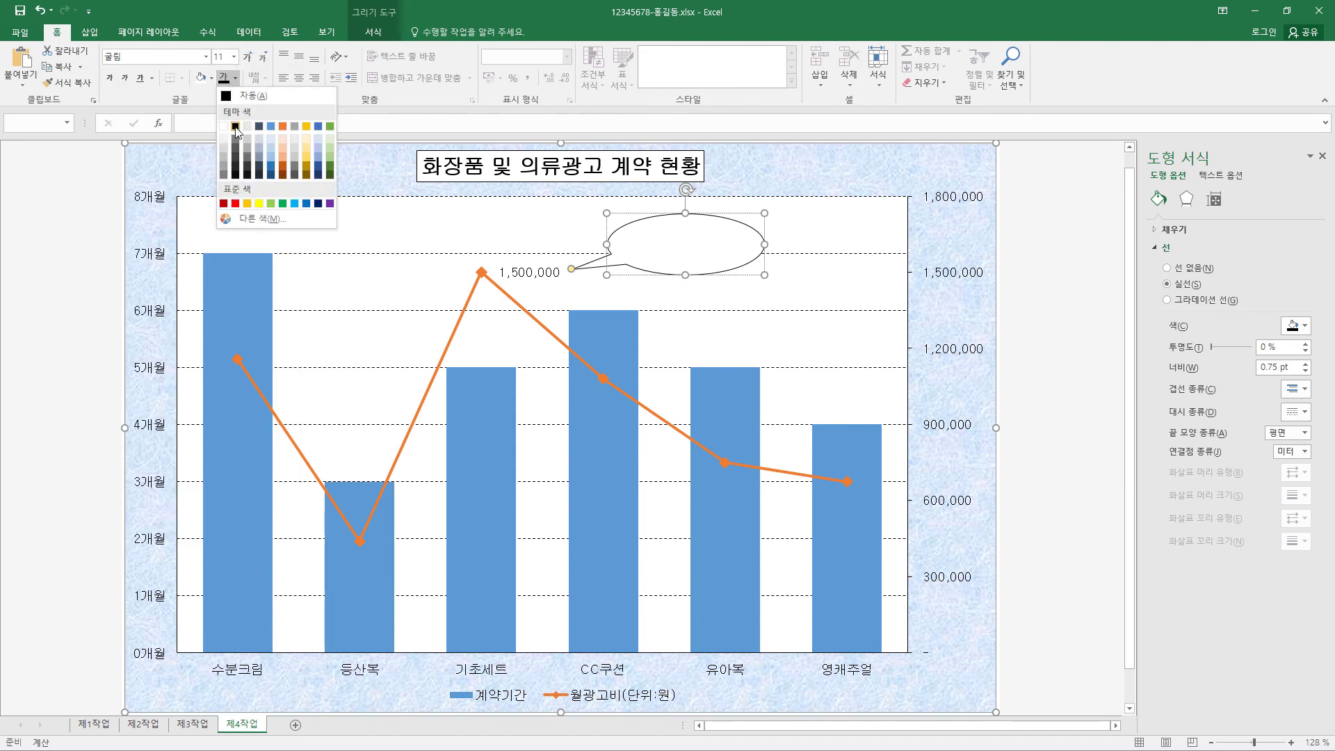
{"action": "left_click", "coordinate": [236, 127]}
{"action": "left_click", "coordinate": [298, 78]}
{"action": "left_click", "coordinate": [298, 56]}
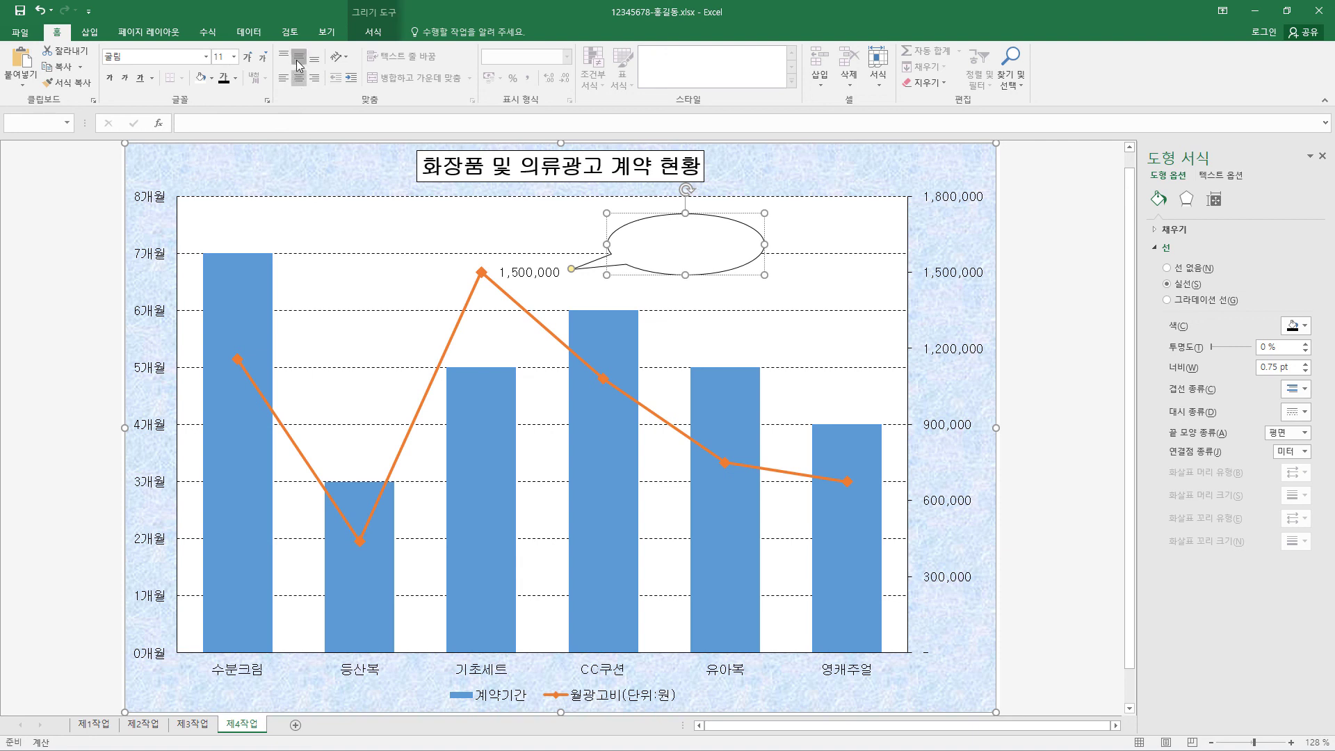
{"action": "type", "text": "최대 월광고비"}
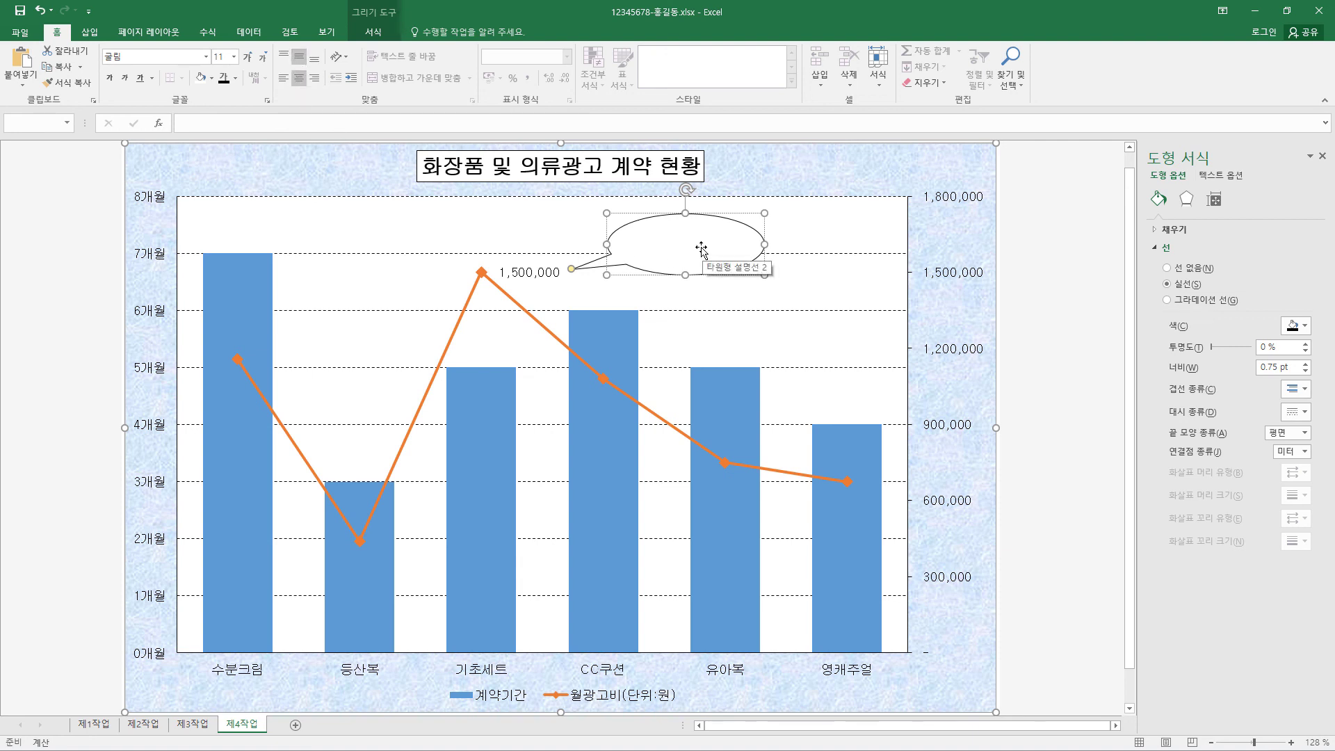
{"action": "left_click", "coordinate": [708, 277]}
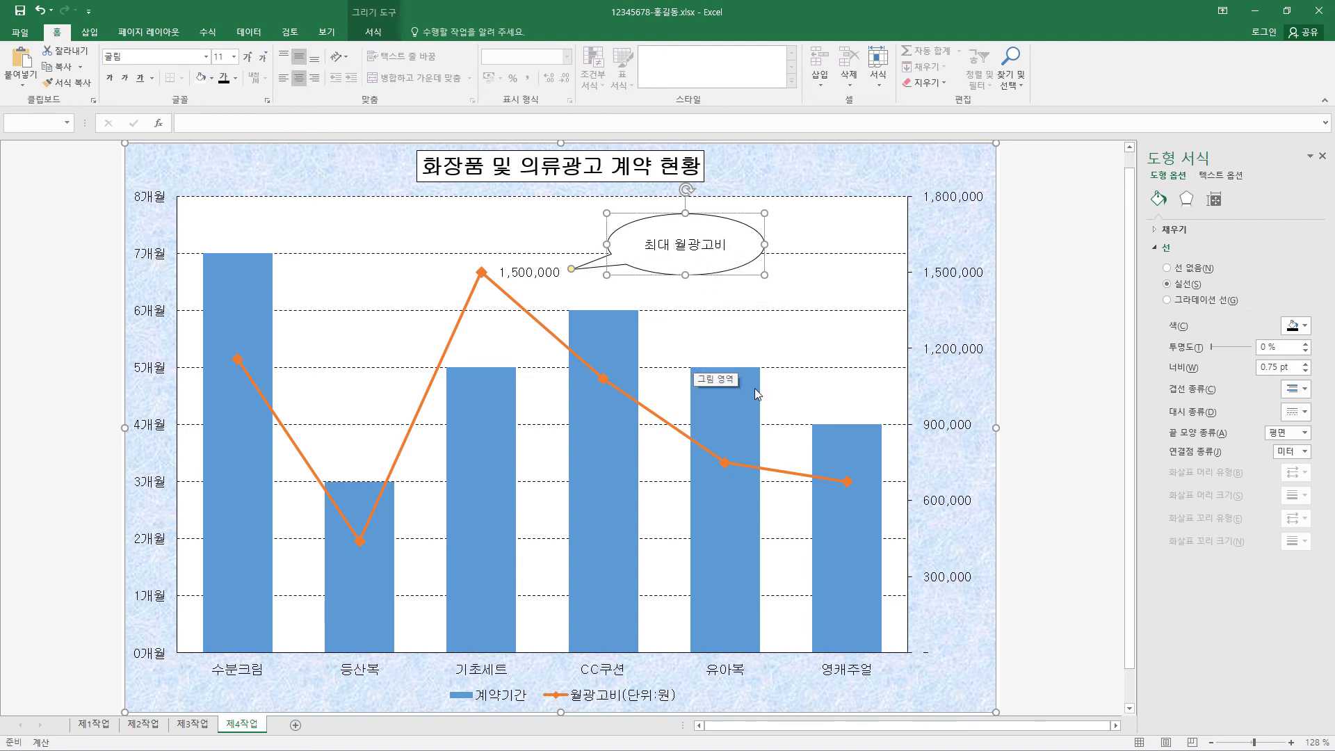